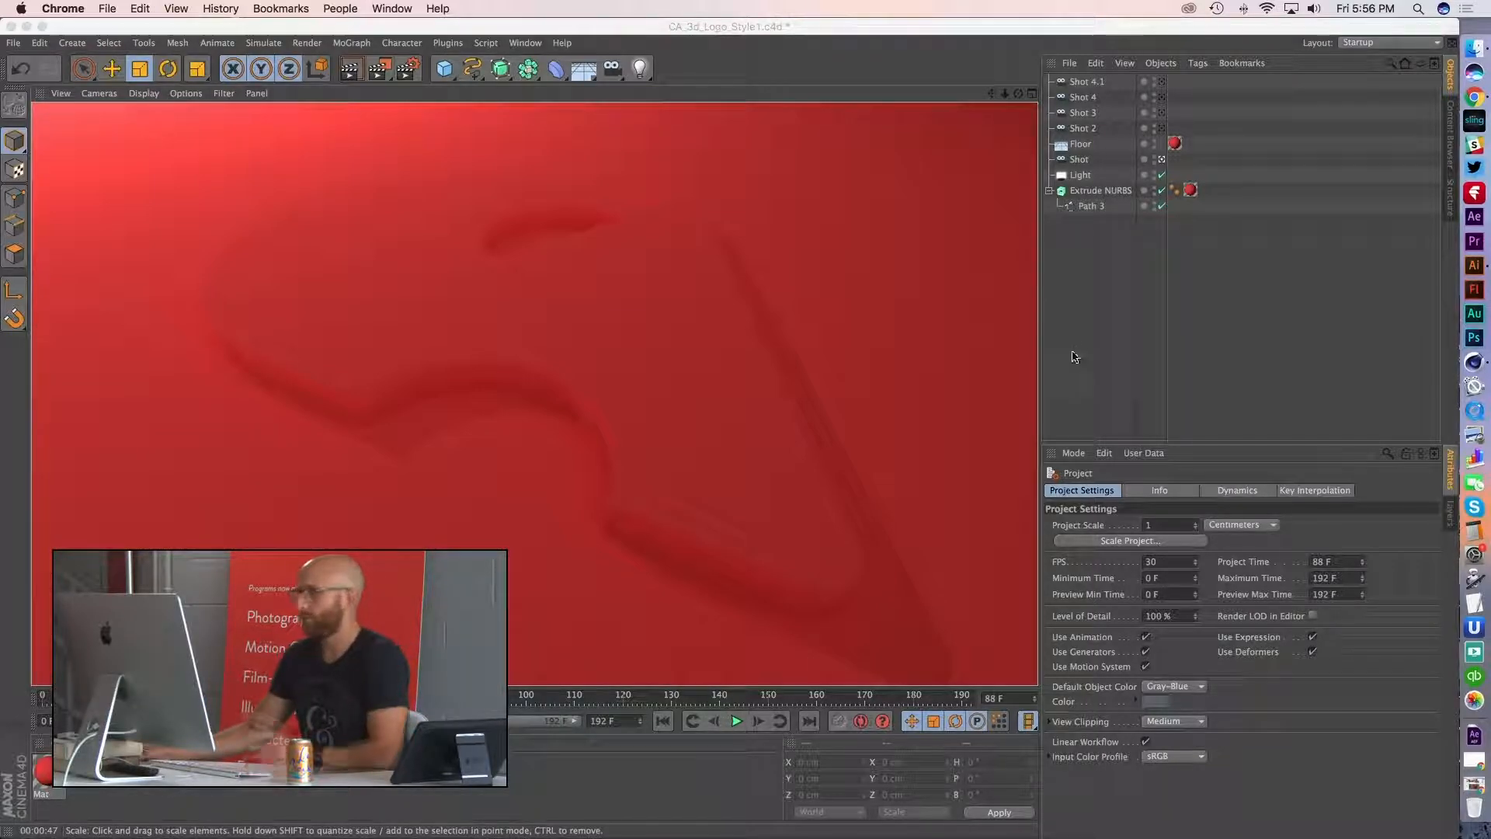
- Switch to Adobe Illustrator and select the white CA logo compound path
left_click(1480, 265)
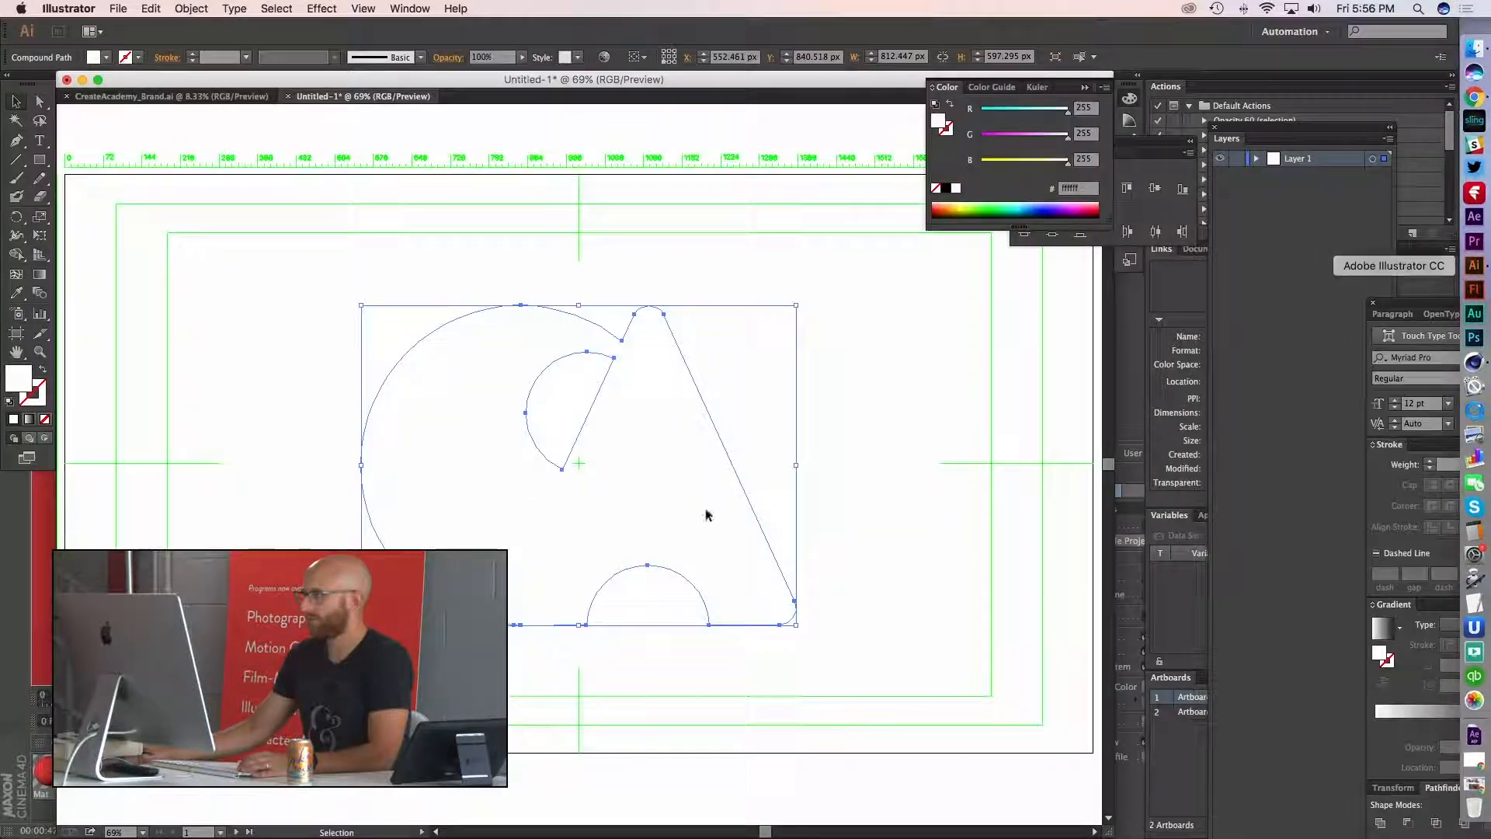
left_click(868, 506)
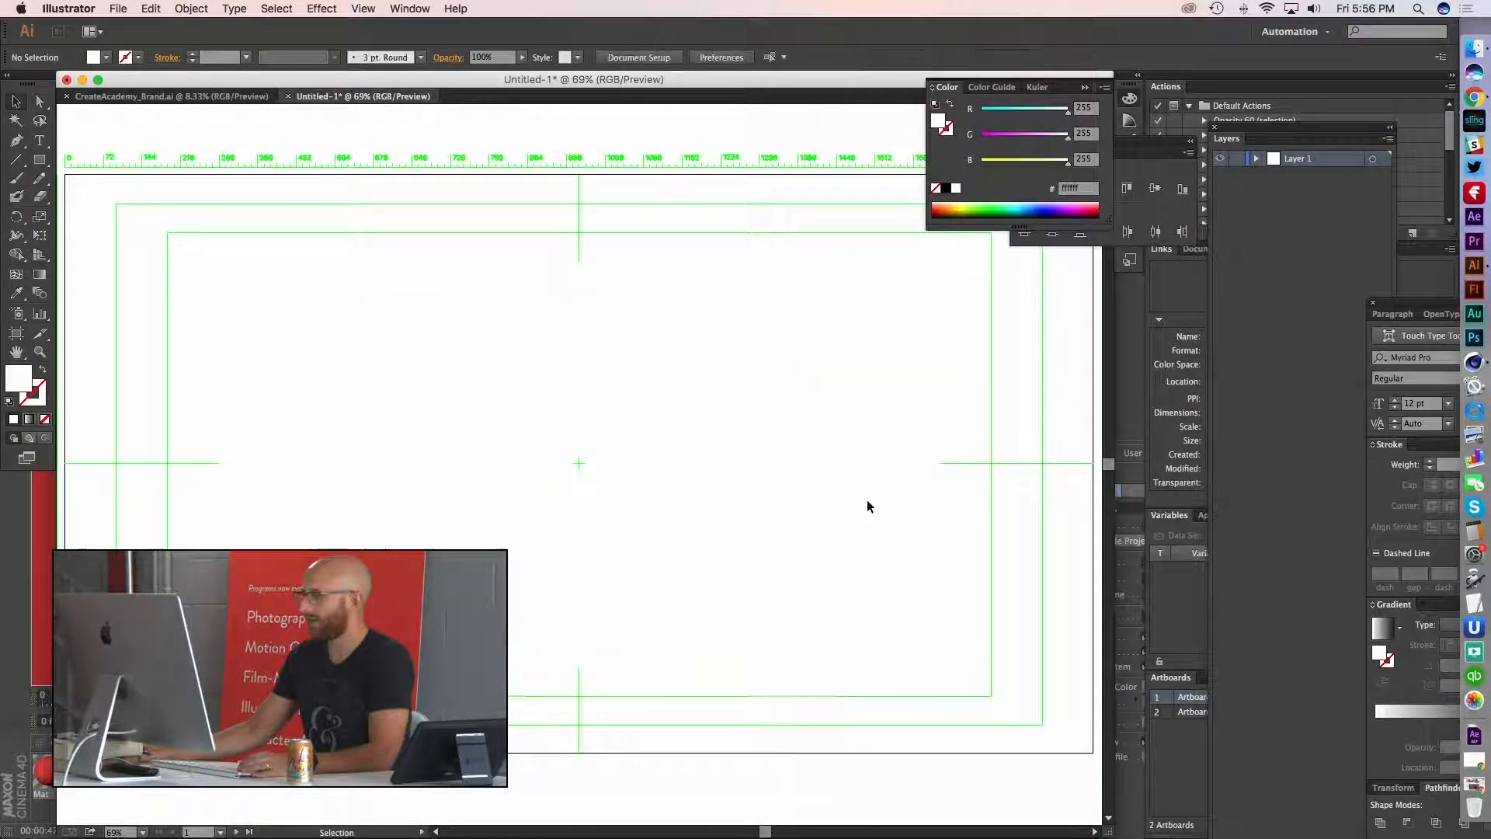
left_click(646, 512)
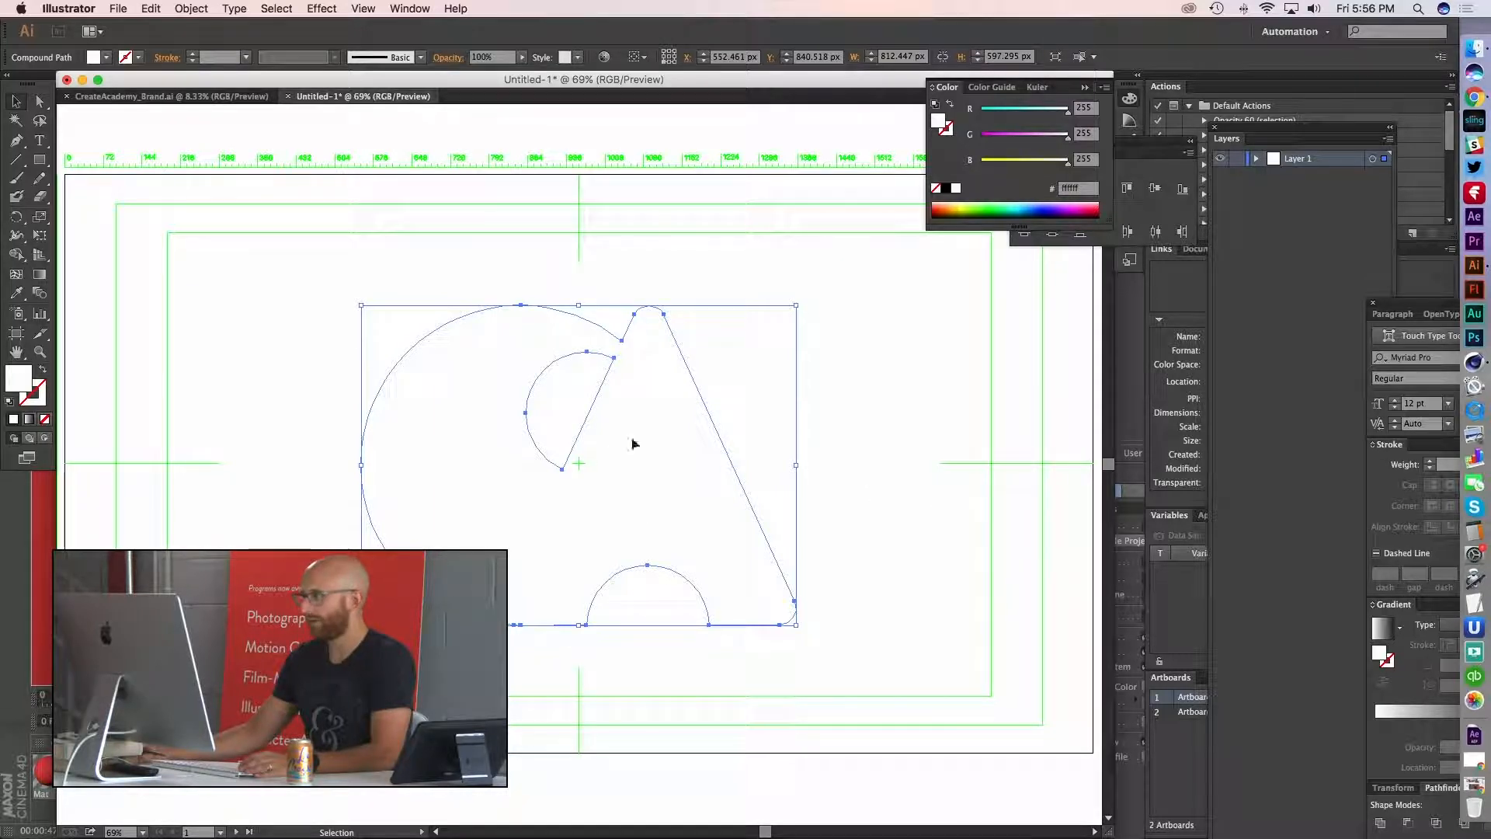
- Remove the redundant anchor points clustered on the logo's bottom edge, where the C curve meets the straight segment, using the Pen tool
left_click(593, 669)
key("super+equal")
left_click_drag(558, 683, 620, 600)
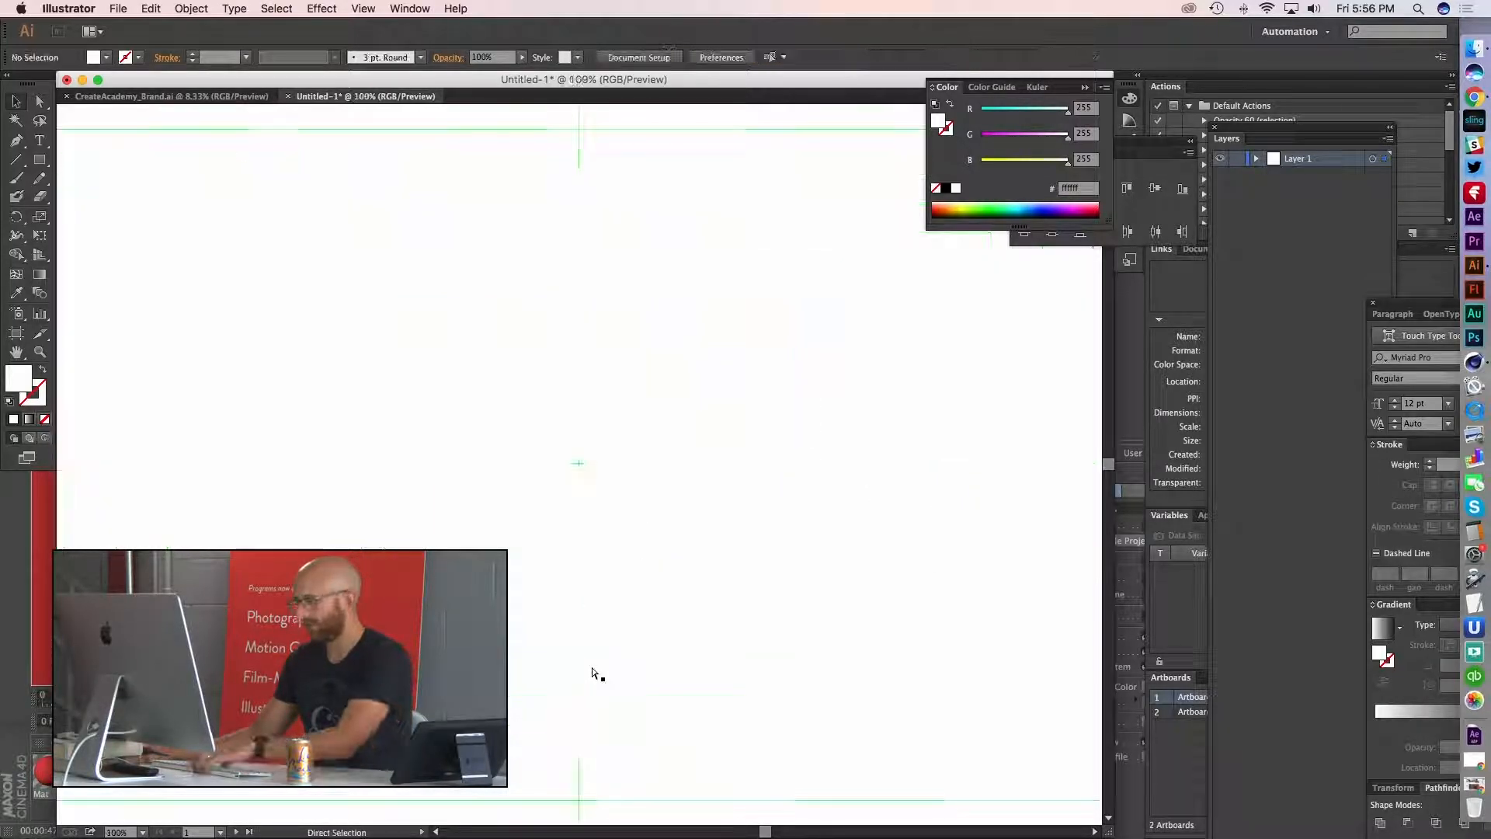
left_click(505, 363)
key("super+equal")
left_click_drag(576, 688, 602, 493)
key("super+equal")
key("super+equal")
key("super+equal")
scroll(567, 567, "down", 3)
key("p")
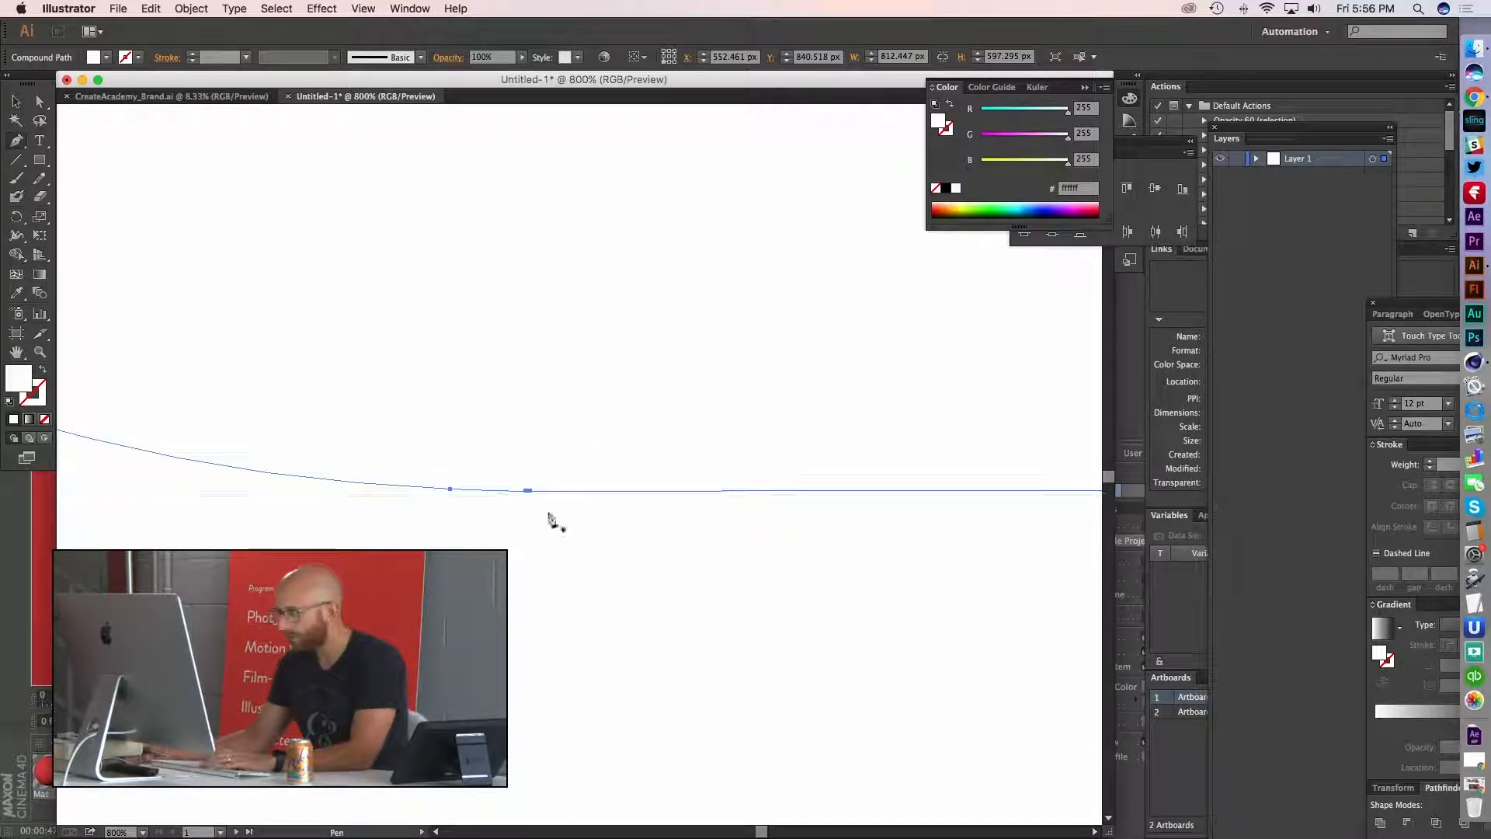
left_click(532, 492)
left_click(1121, 562)
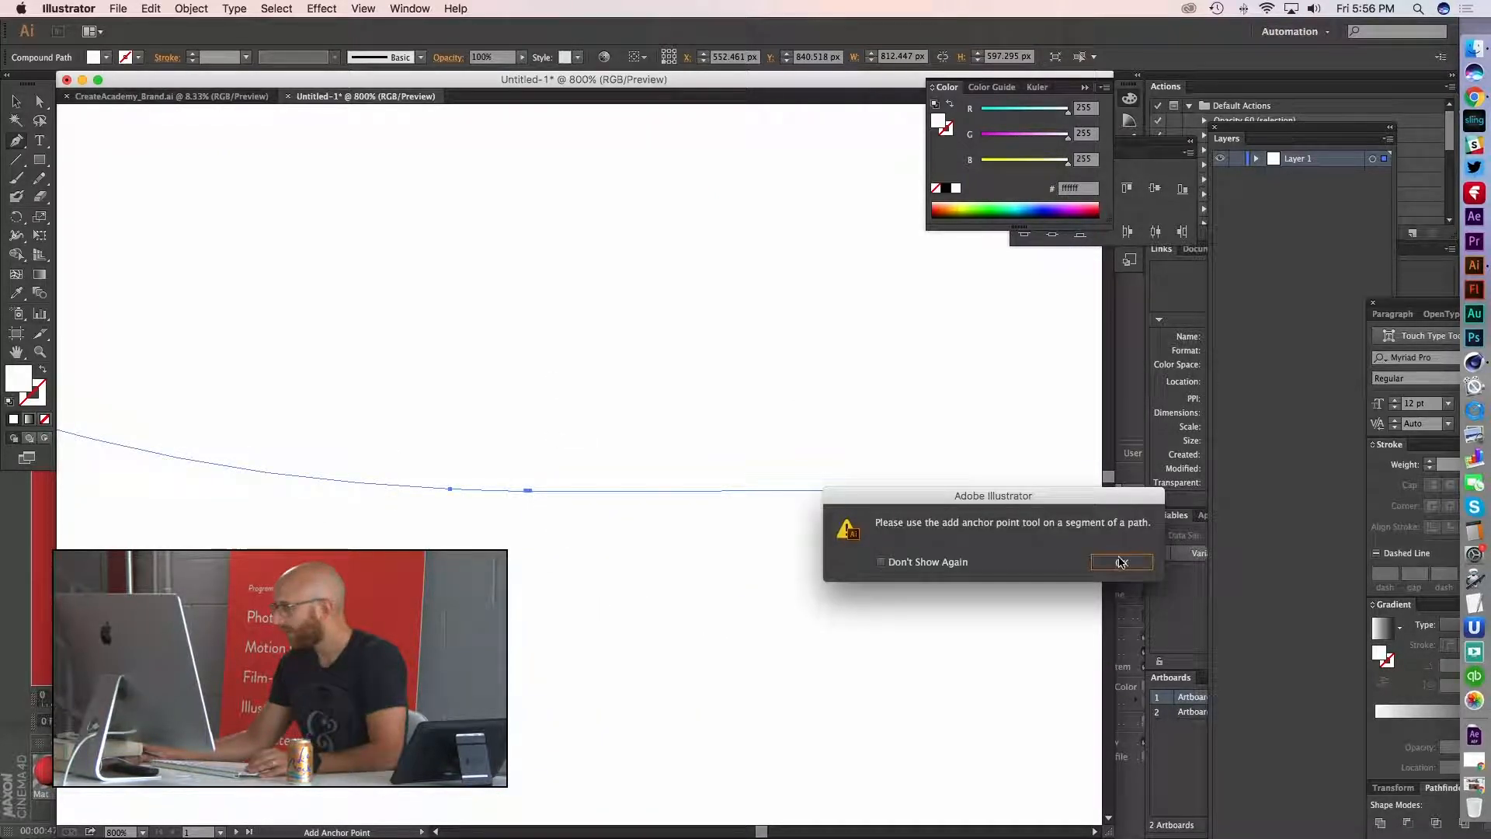
key("super+equal")
key("super+equal")
key("super+equal")
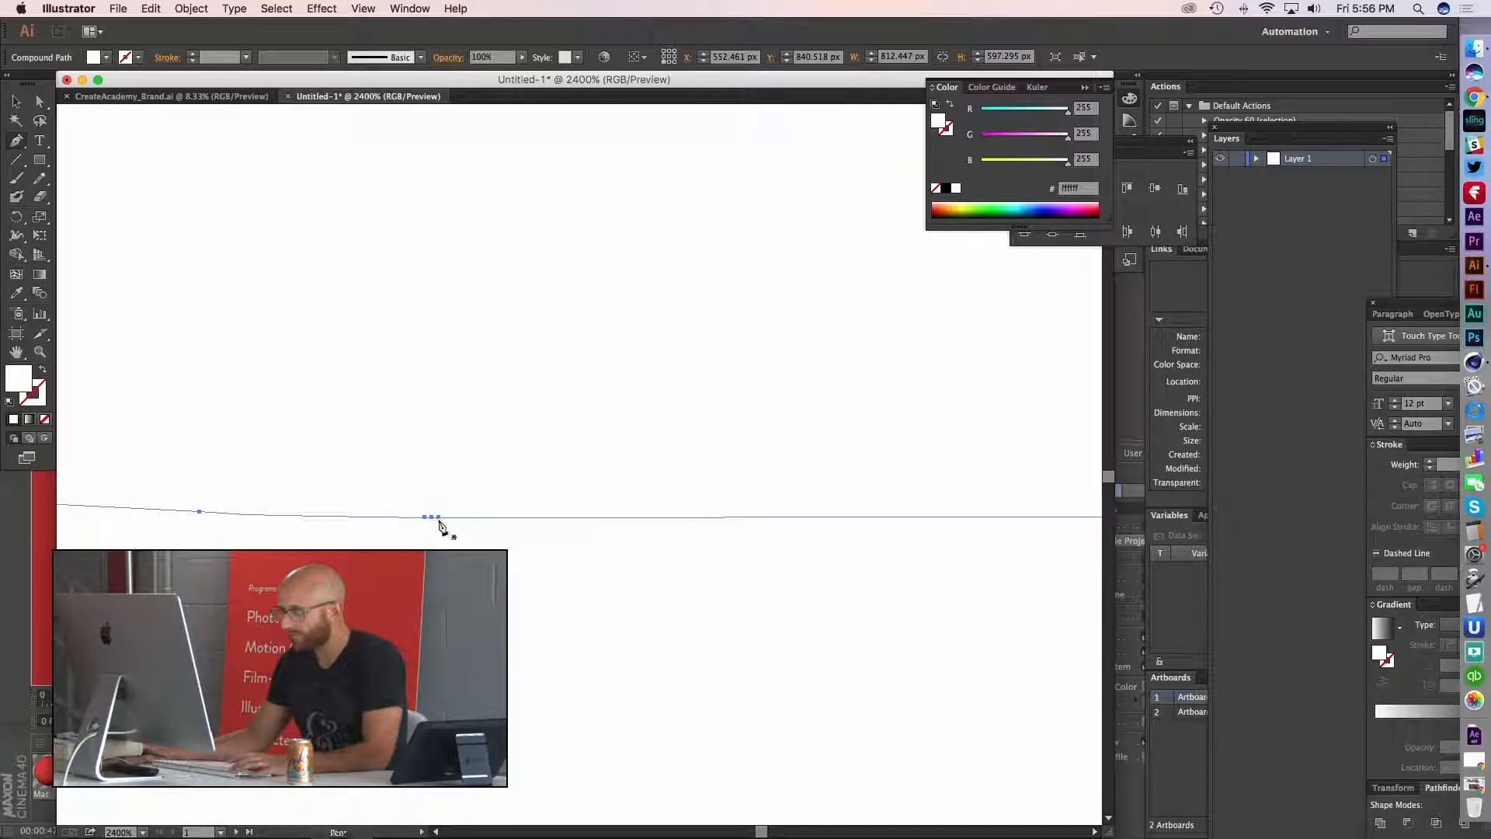
left_click(433, 518)
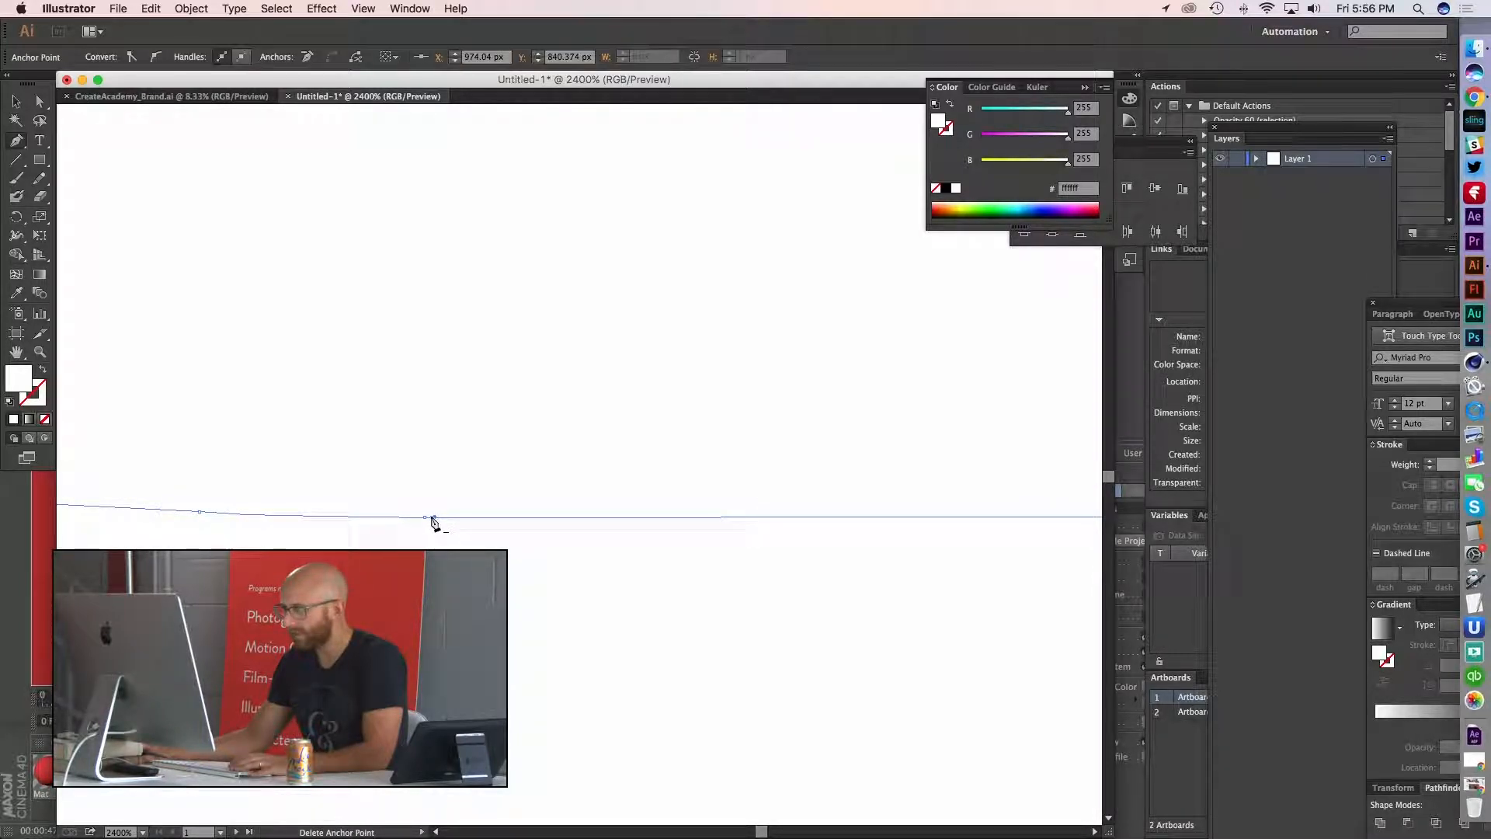
left_click(426, 518)
- Examine the complete logo outline and its remaining anchor points with the artwork selected
key("super+minus")
key("super+minus")
key("super+minus")
key("super+minus")
key("super+minus")
key("super+minus")
key("super+minus")
key("super+minus")
left_click_drag(730, 562, 484, 616)
left_click_drag(635, 554, 716, 694)
key("super+minus")
key("super+minus")
key("super+a")
key("super+equal")
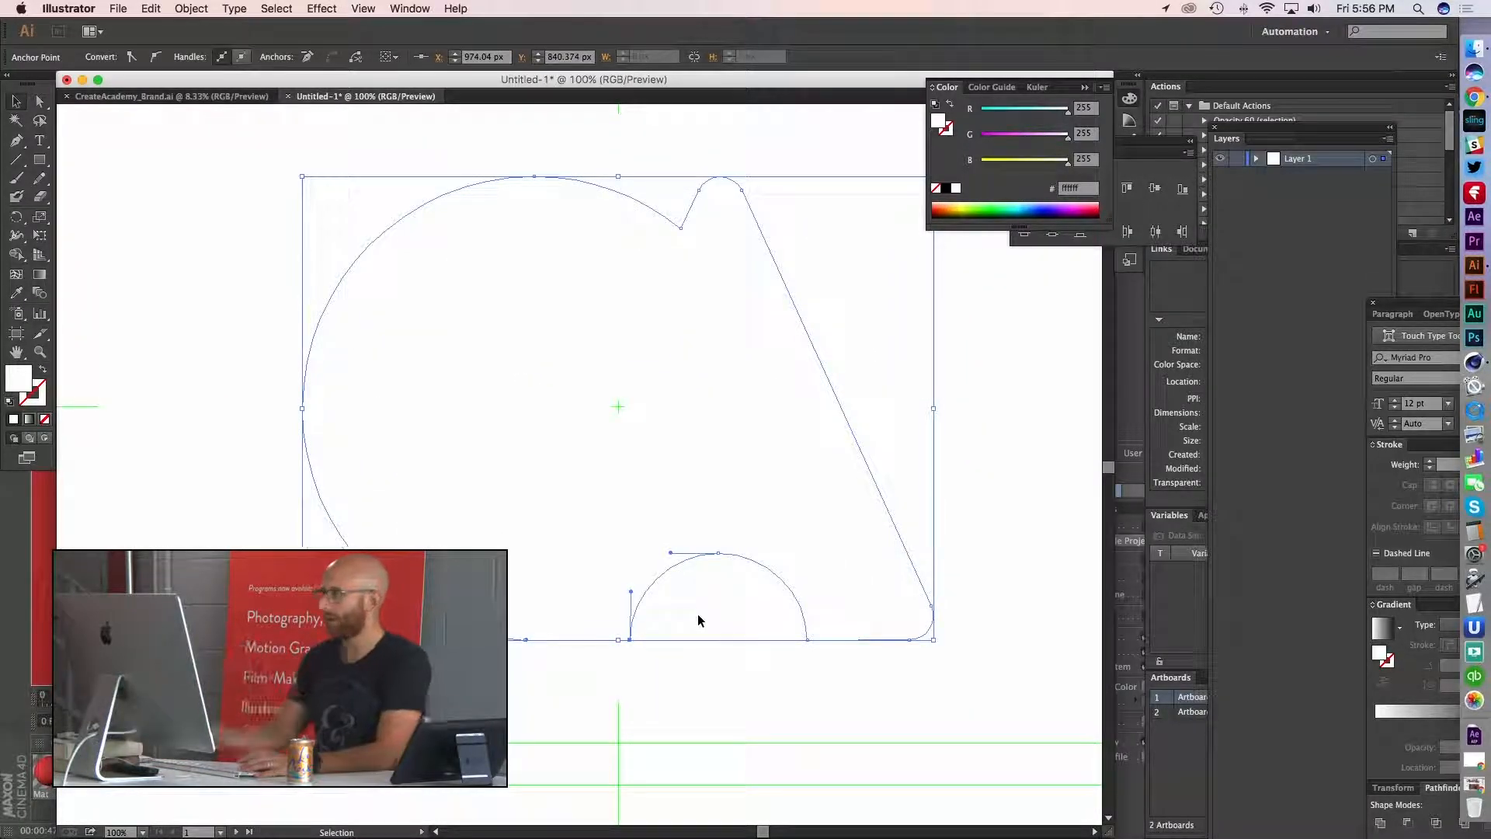
left_click(715, 689)
left_click(434, 398)
key("super+minus")
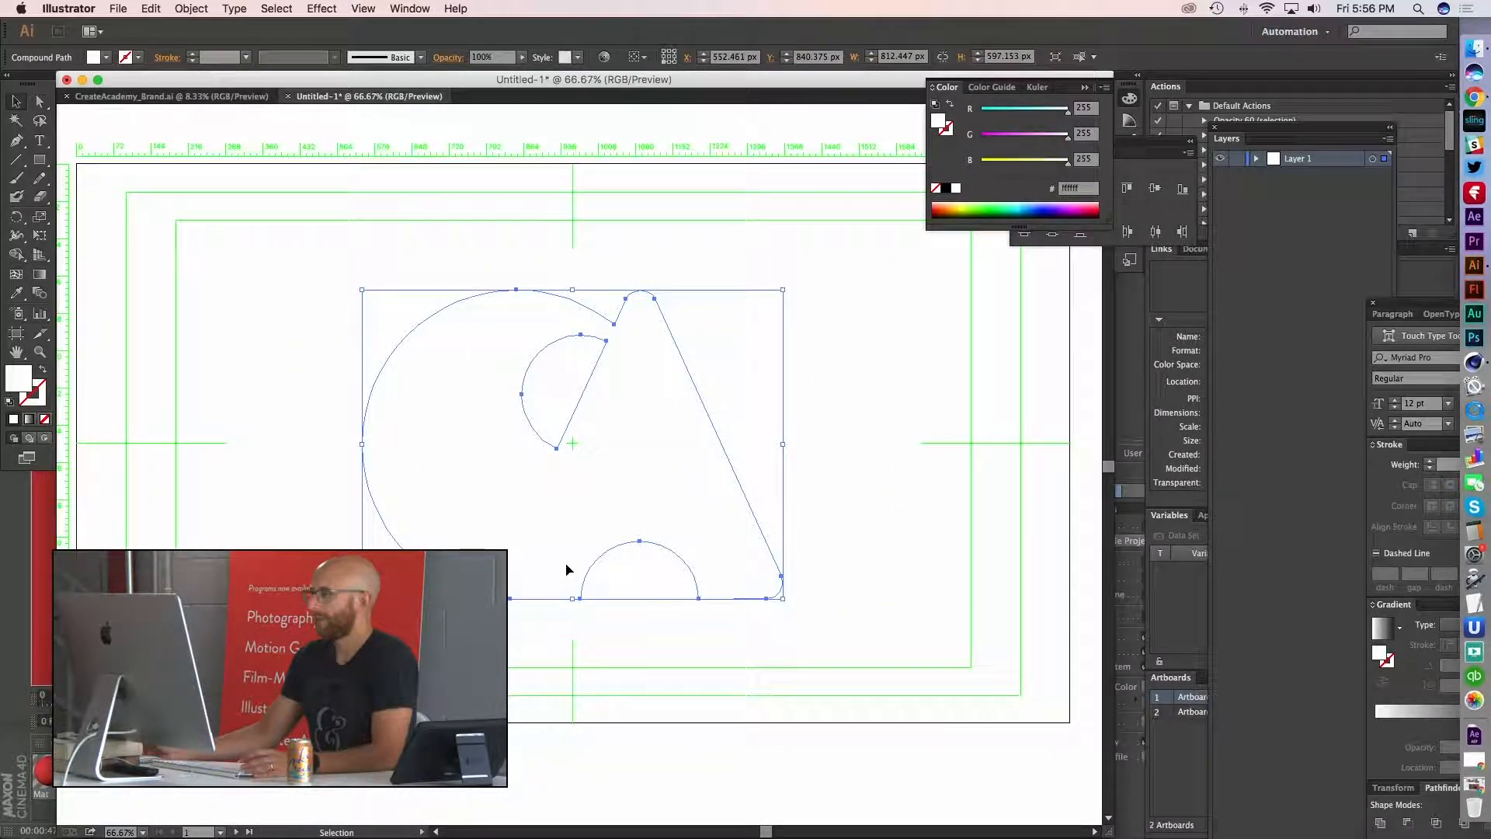
- Save the document to the Desktop as CA_Logo_Splines in Adobe Illustrator (ai) format
key("super")
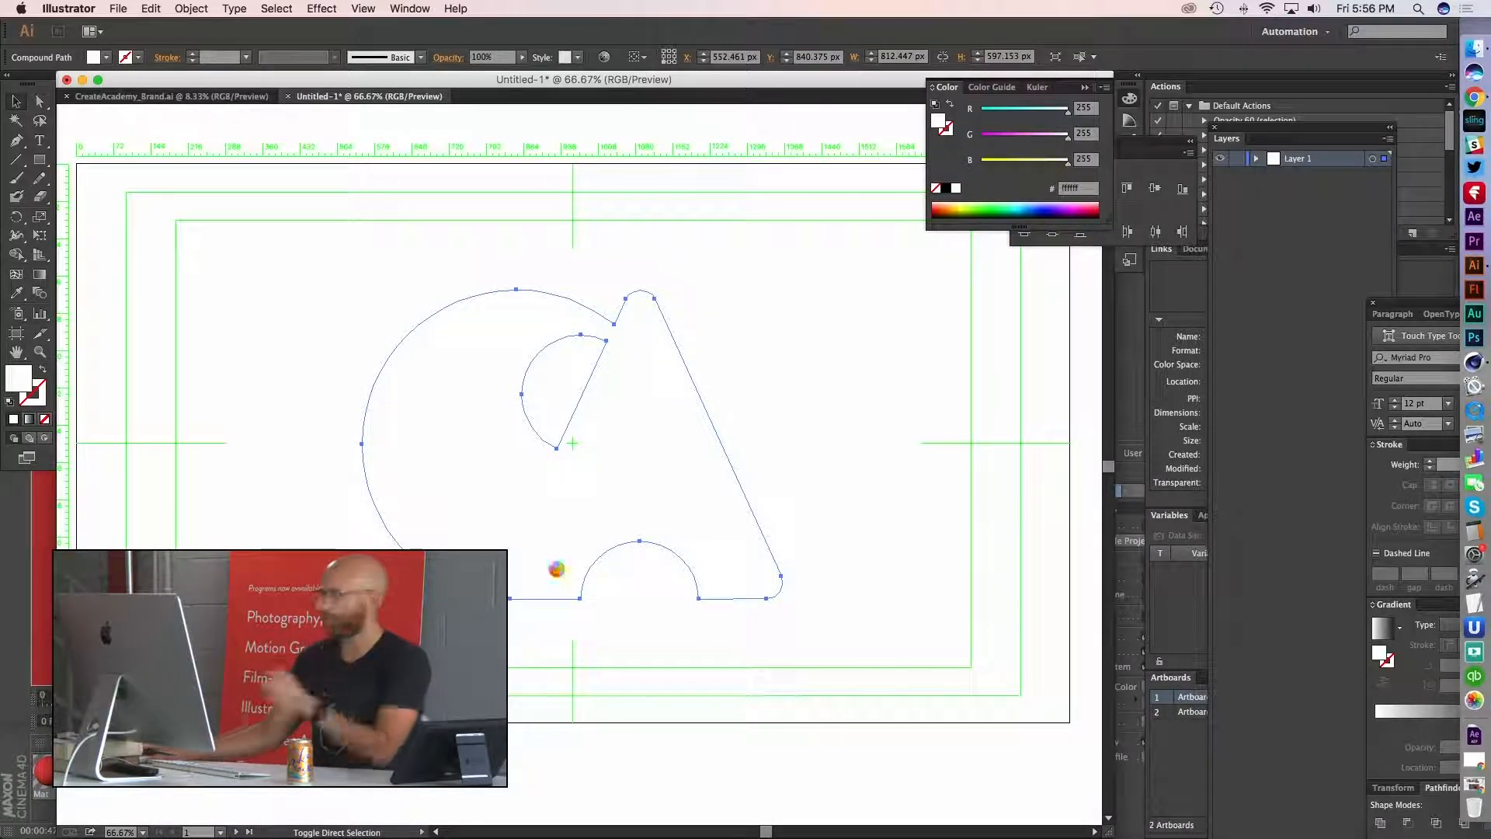
key("super+s")
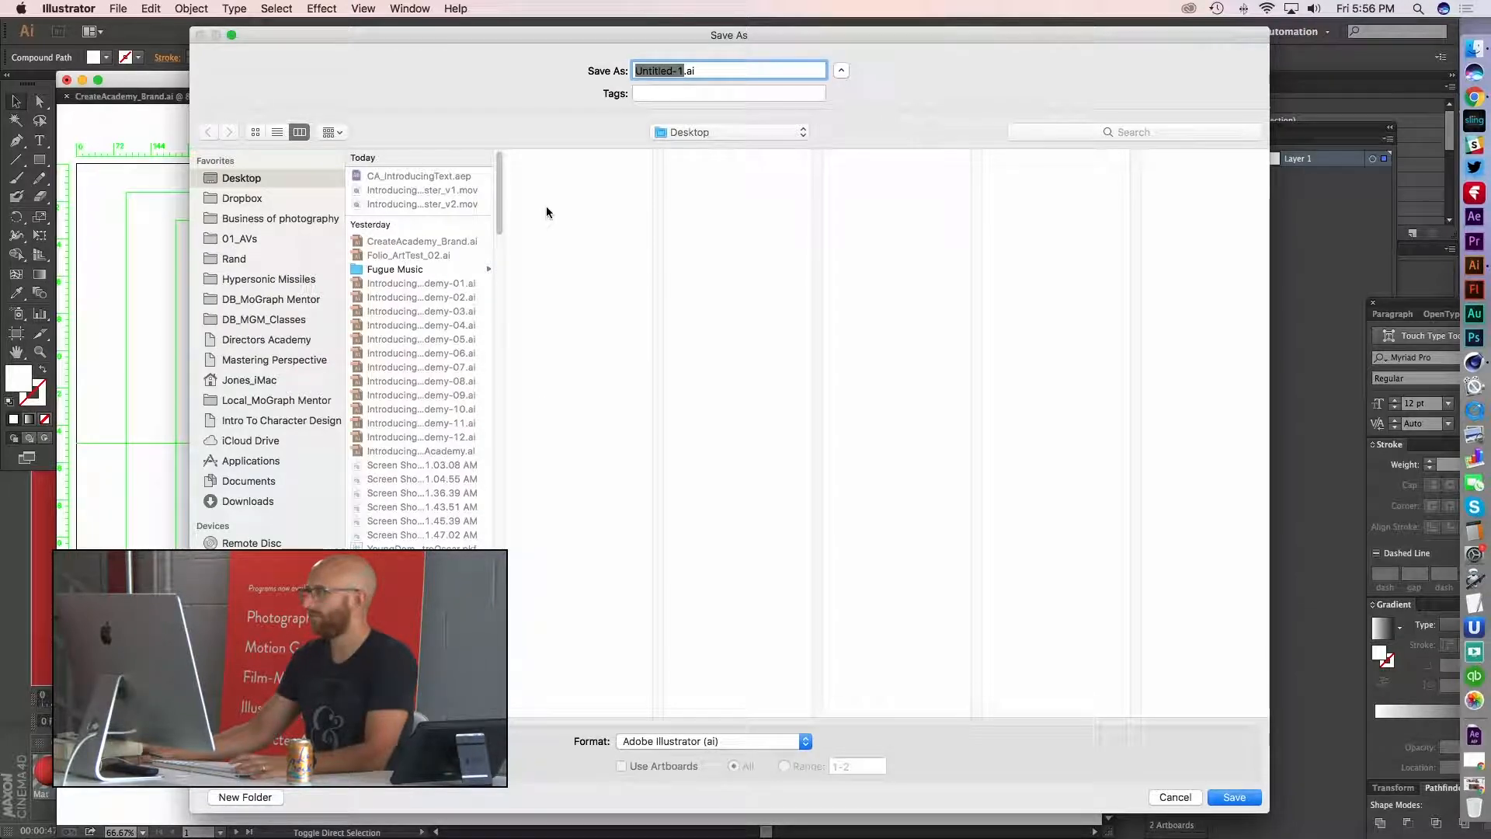
type("CA_Logo_Spl")
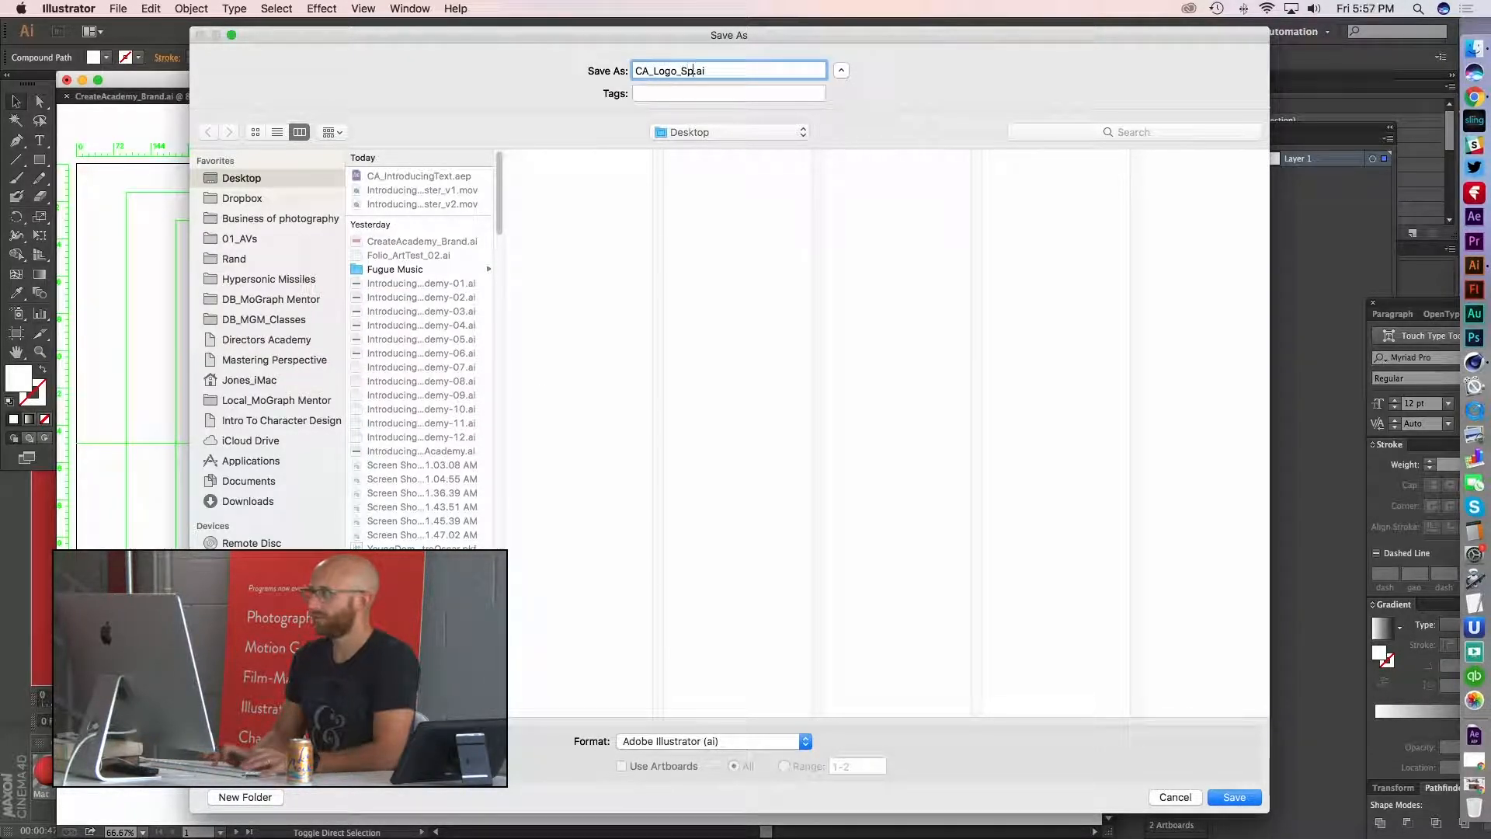
type("ines")
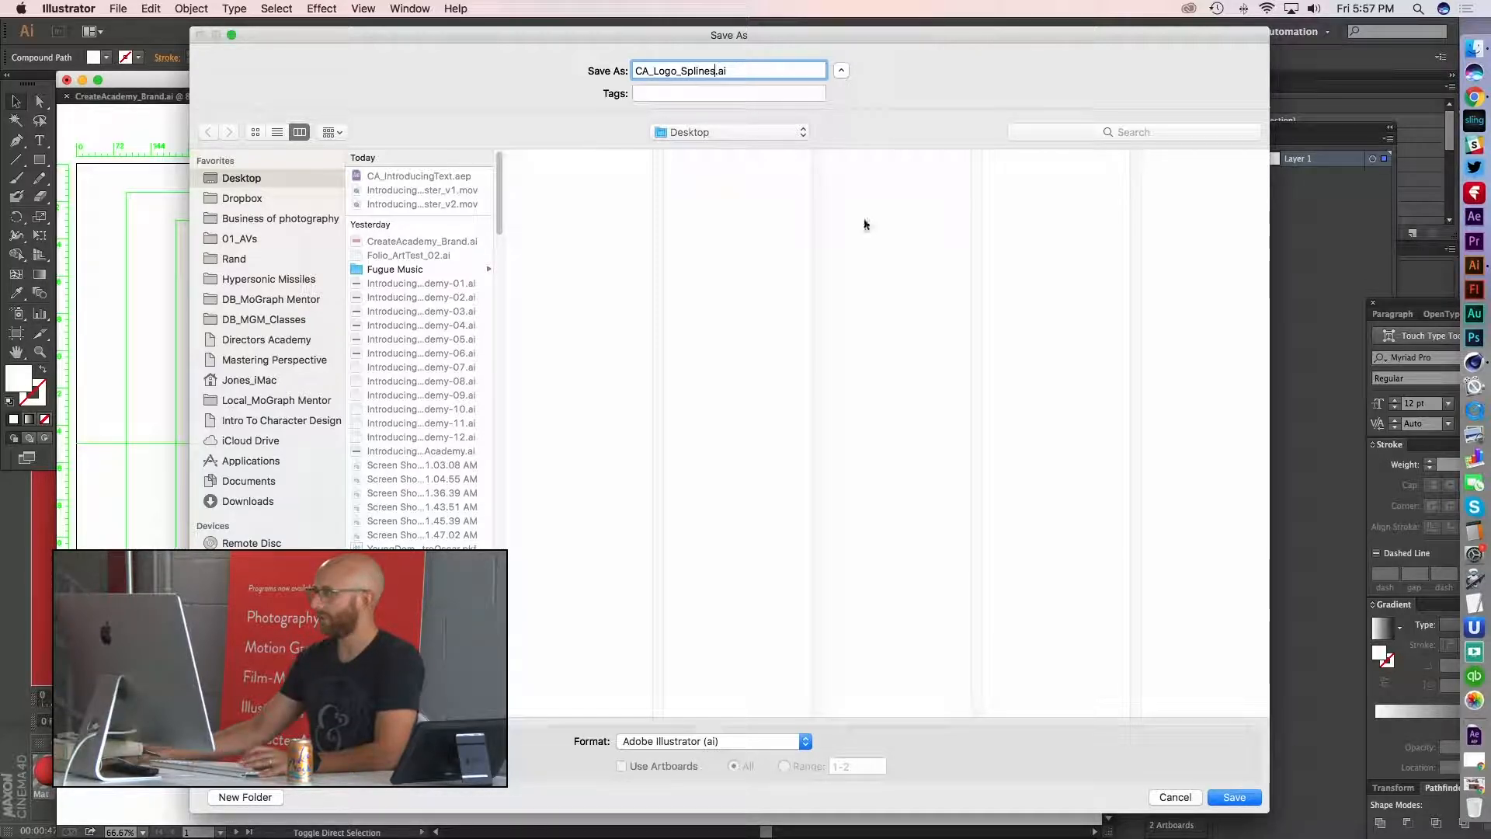
left_click(1233, 799)
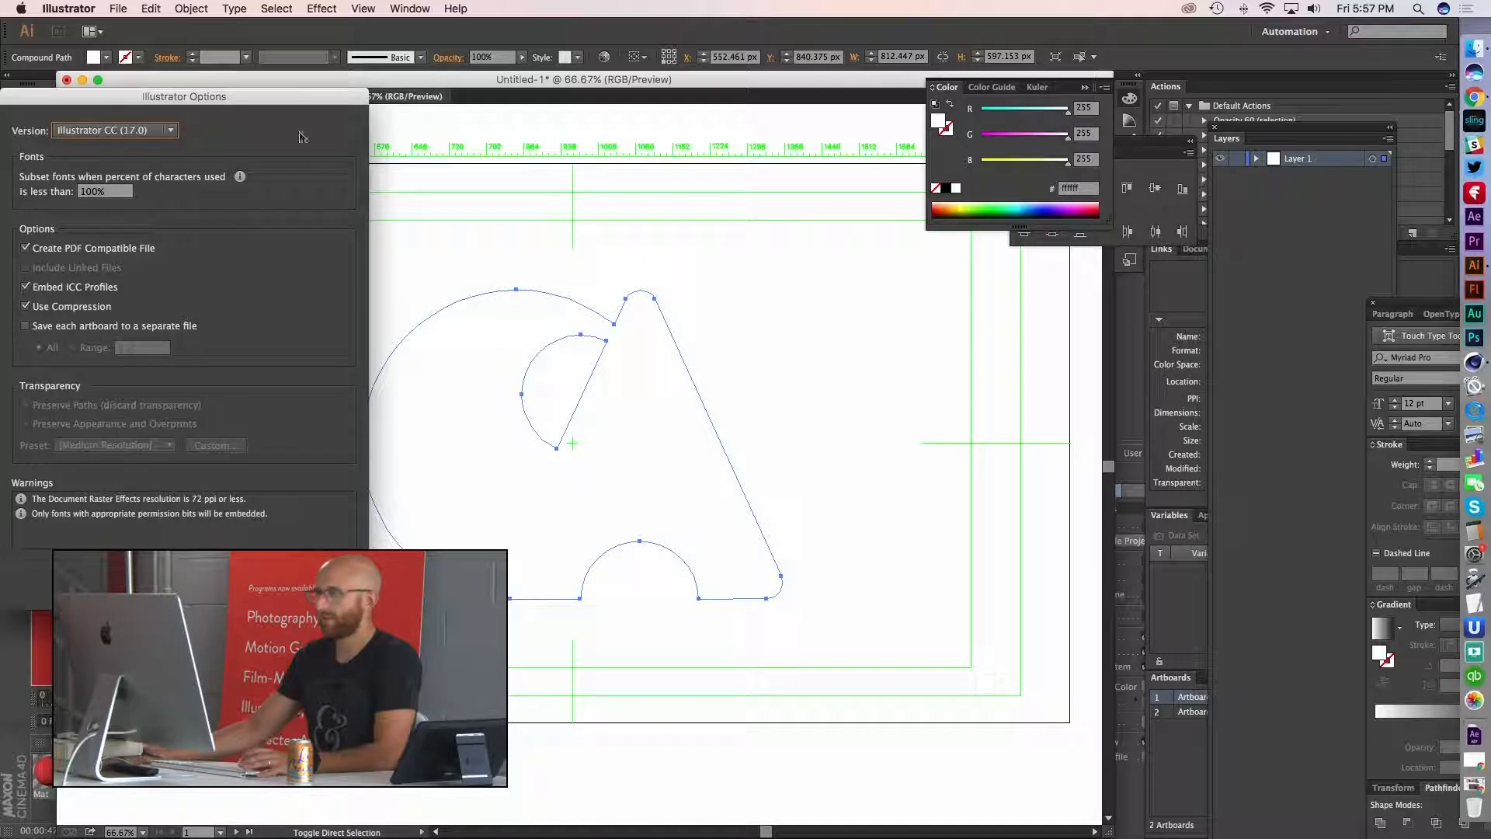
- Set the saved file's version to Illustrator 8 and accept saving in the older format
left_click(124, 130)
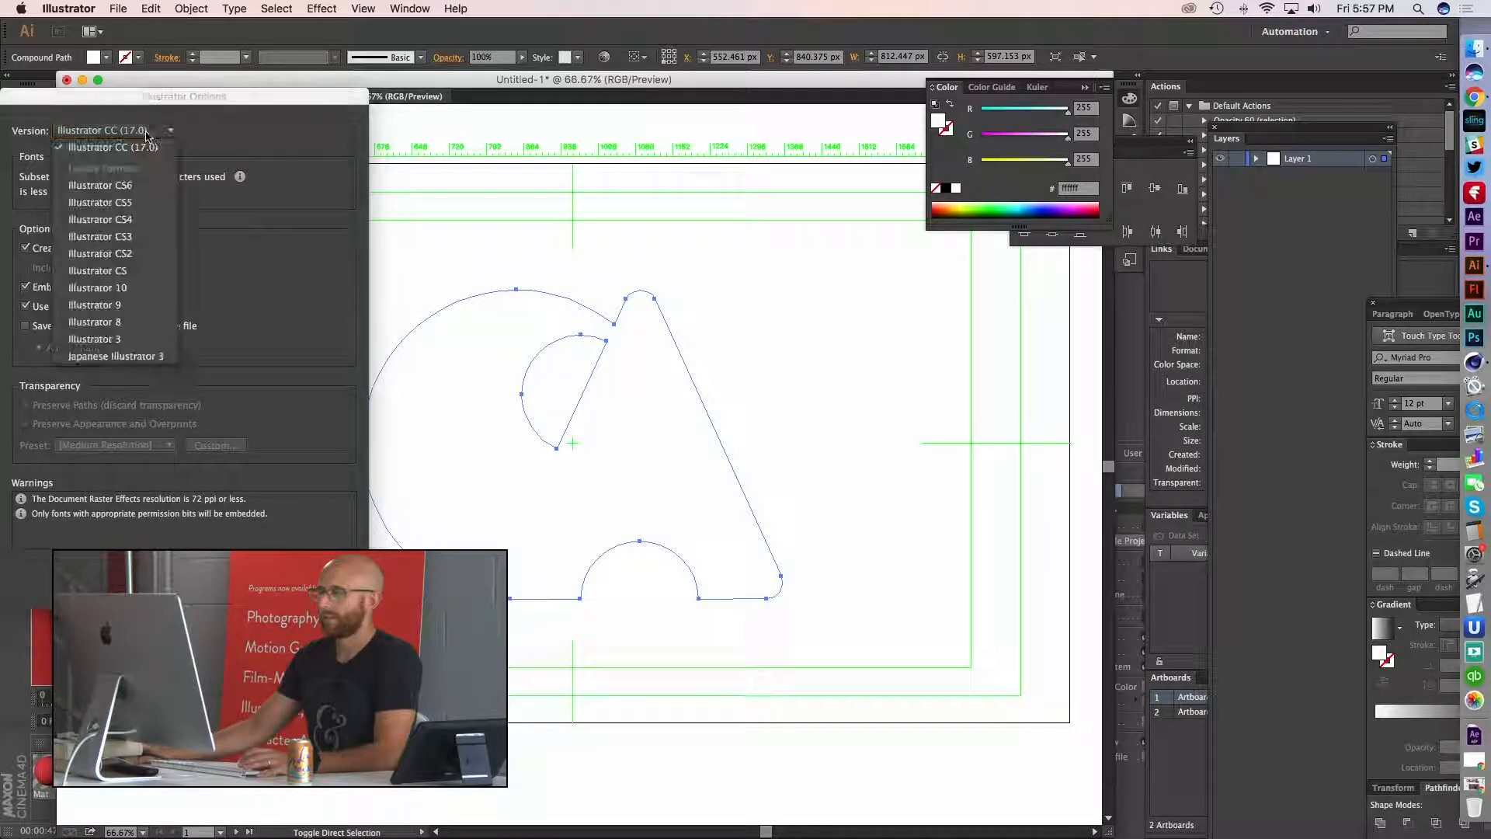
left_click(120, 322)
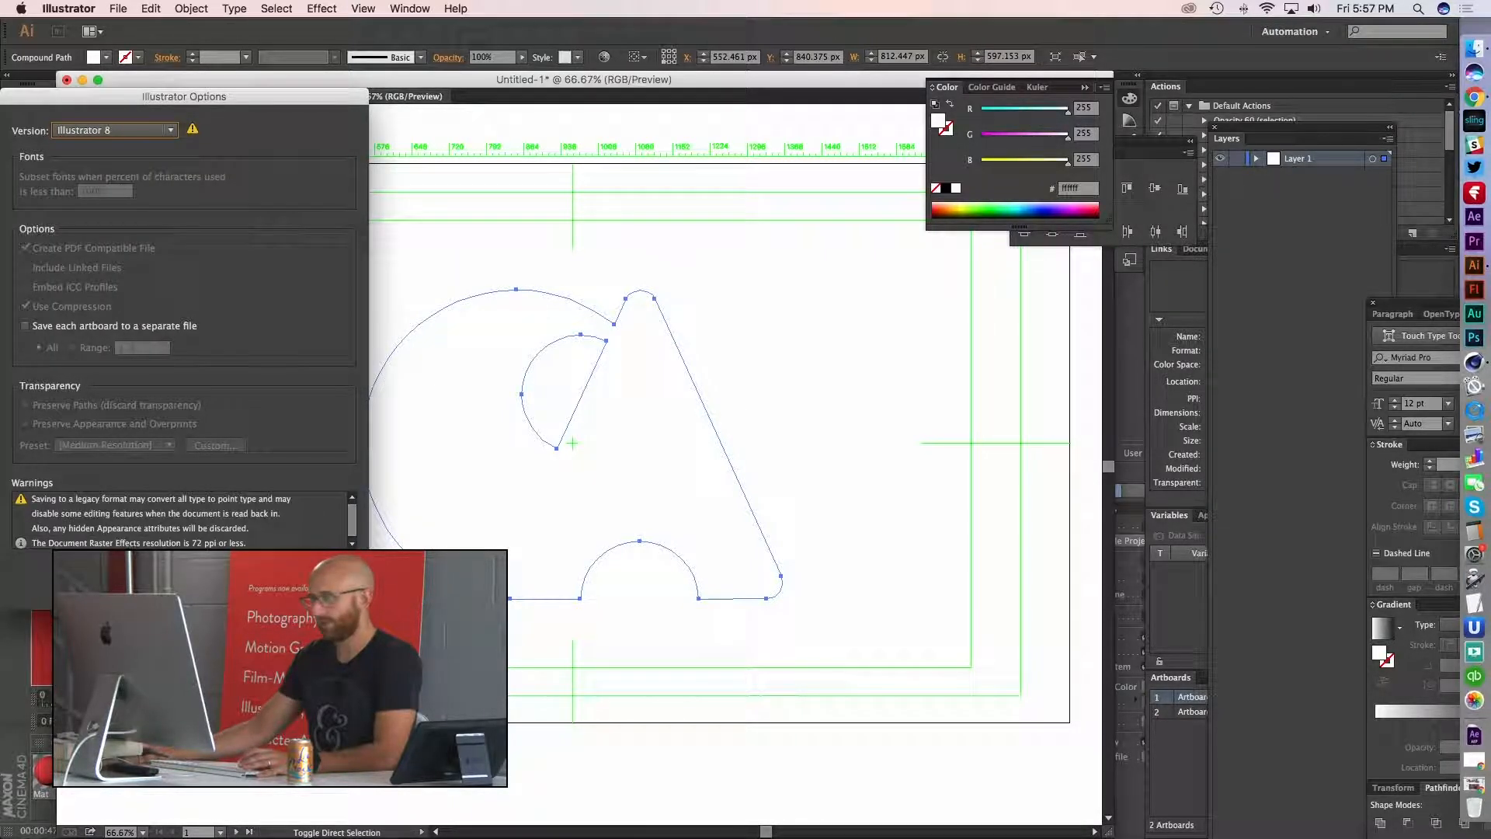
key("Return")
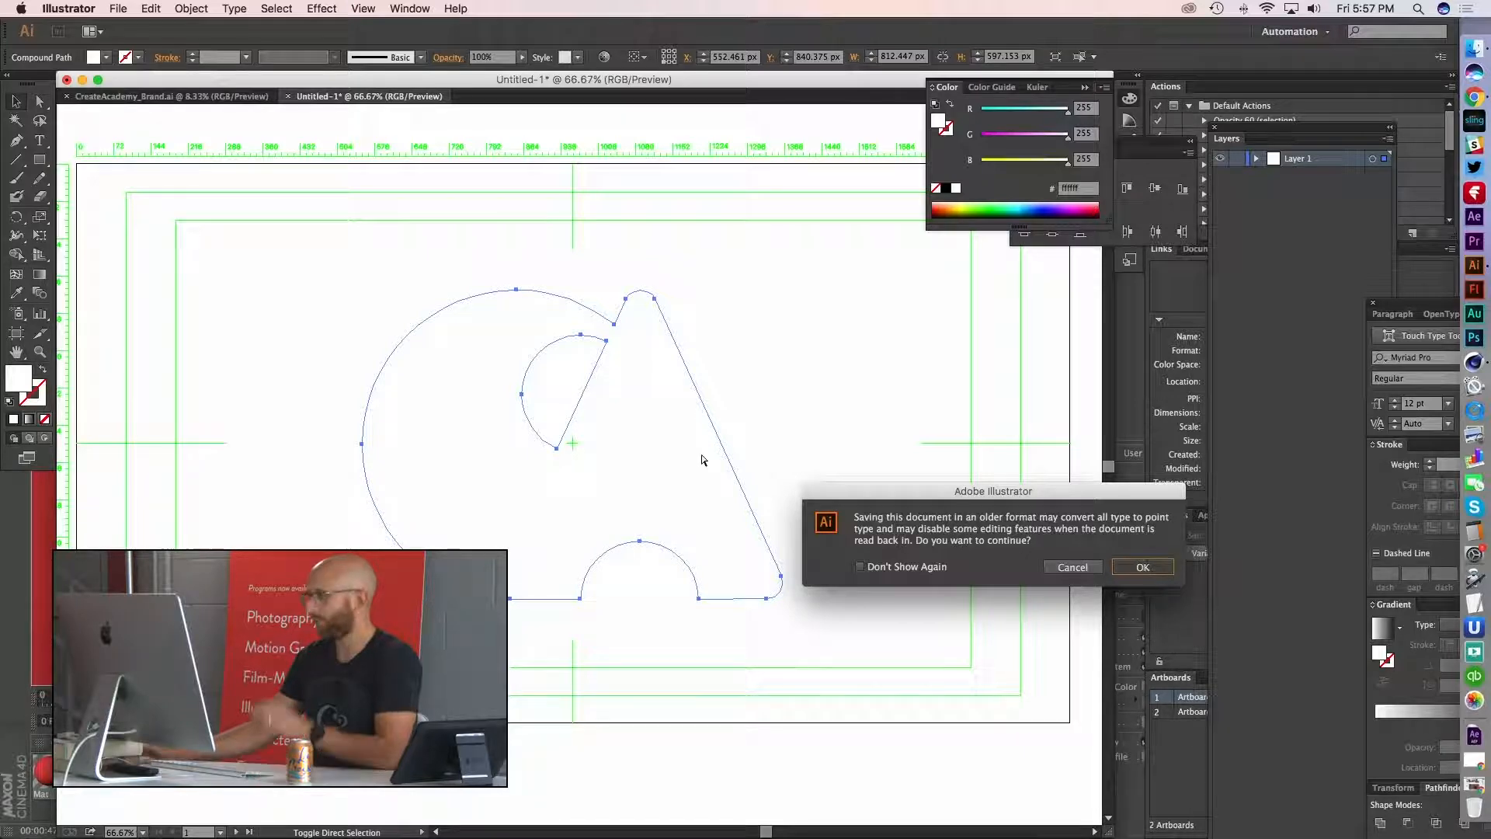
key("Return")
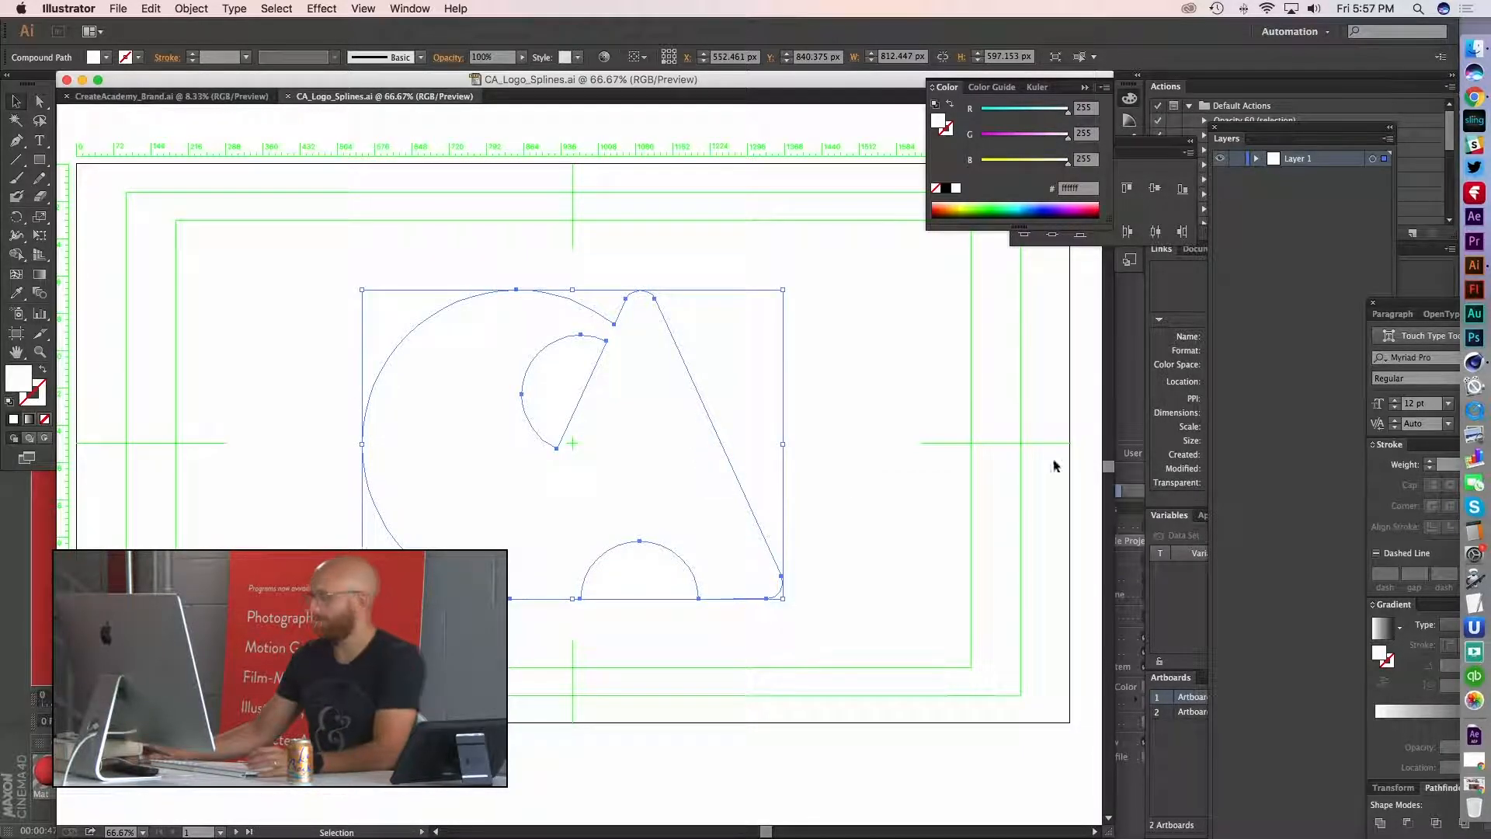
- Switch to Cinema 4D and leave the Shot camera's view to see the existing logo scene from outside
scroll(847, 528, "down", 1)
left_click(854, 522)
left_click(528, 590)
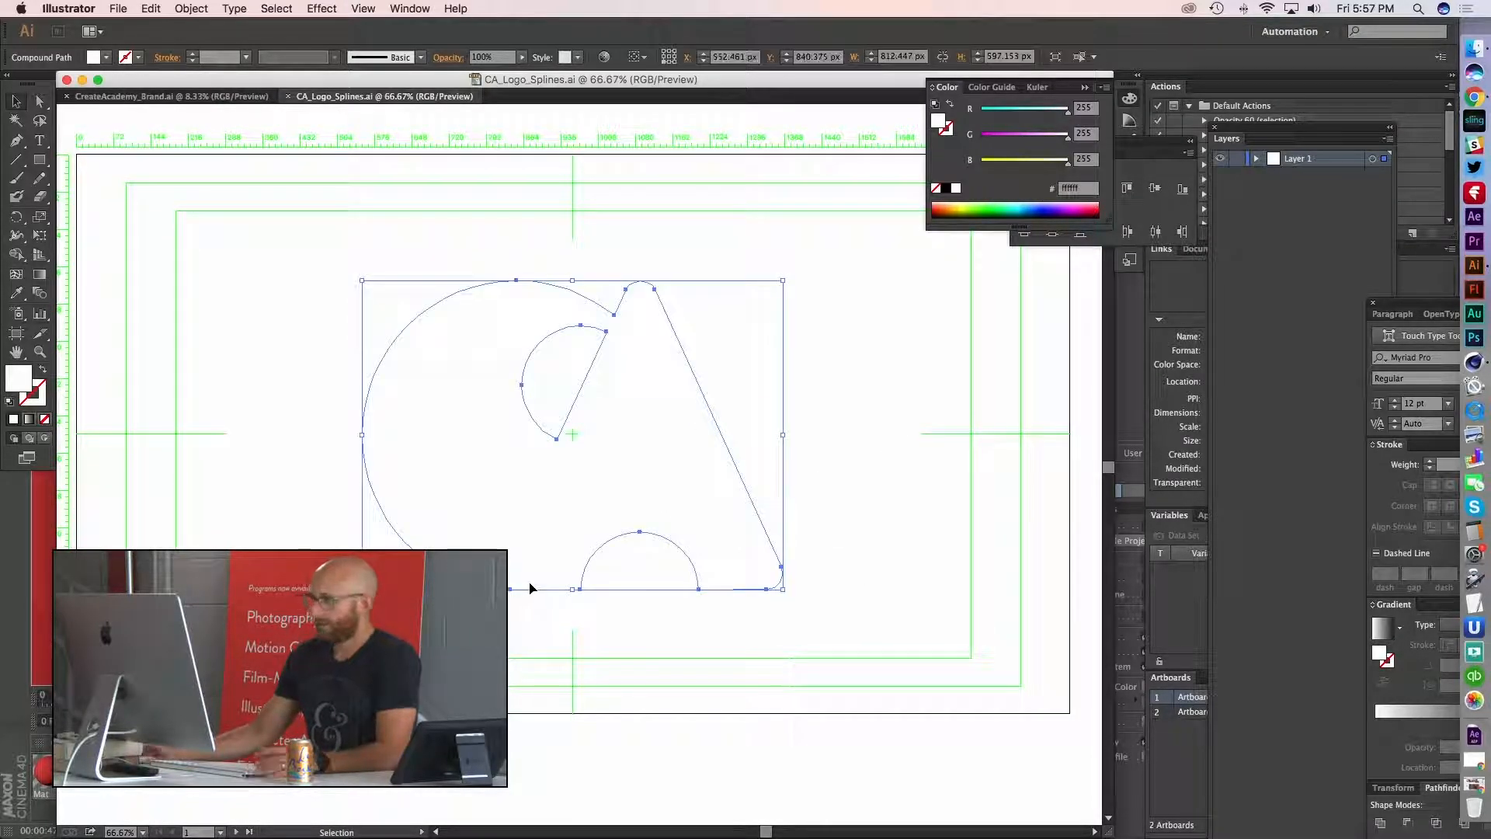
key("super+Tab")
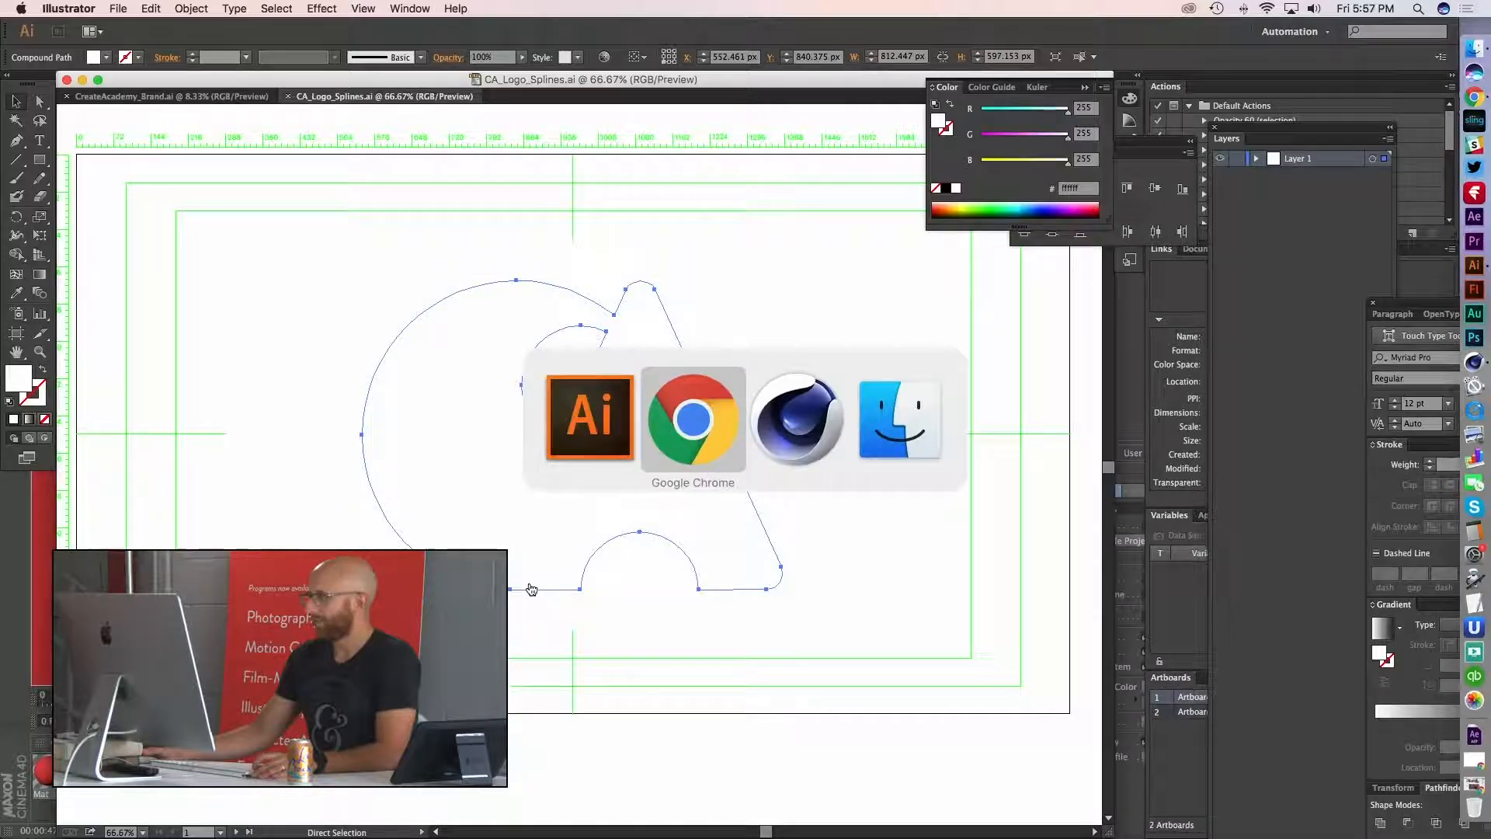
key("super+Tab")
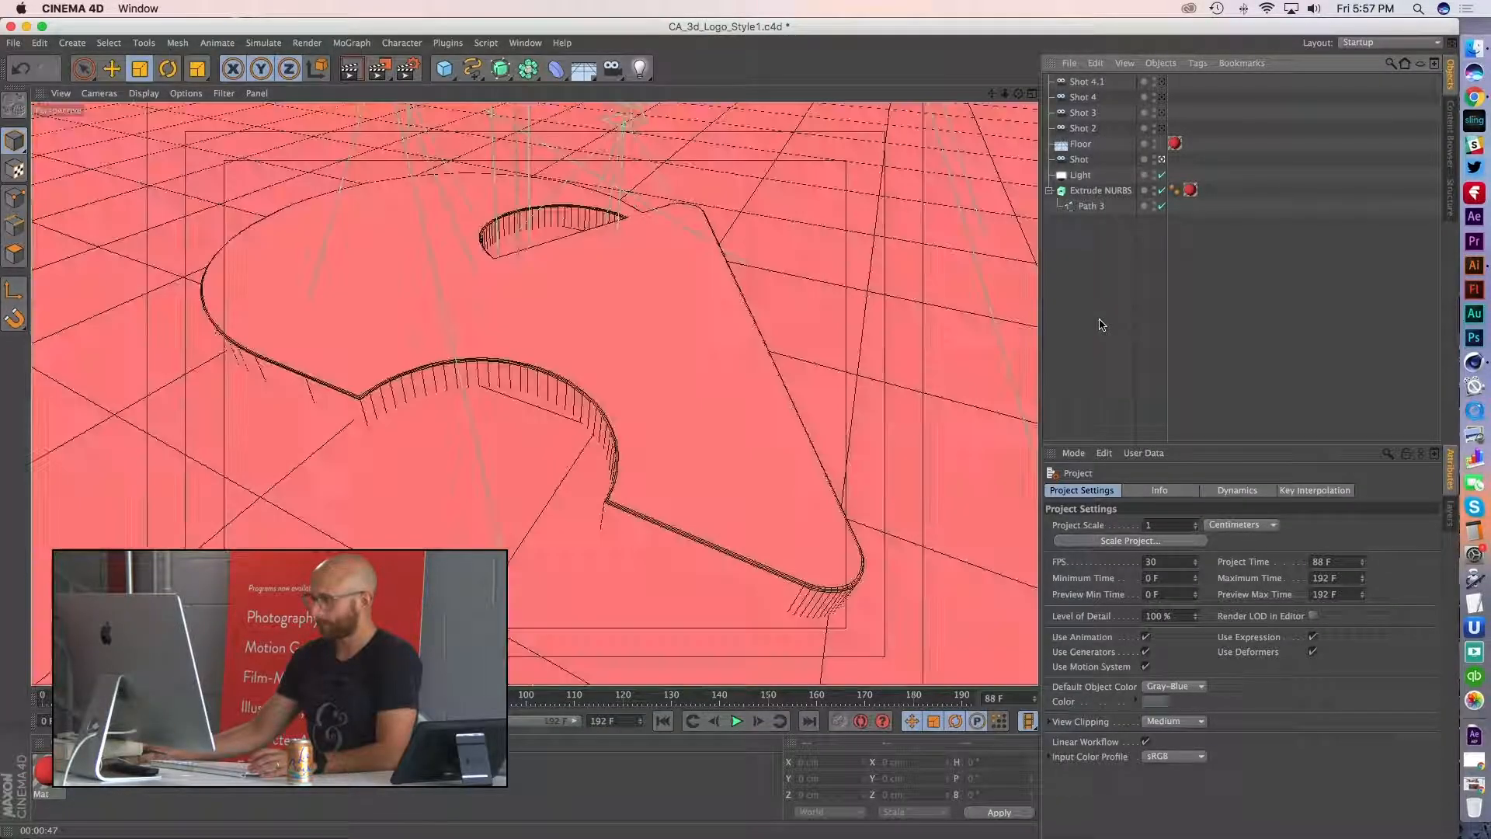
left_click(1162, 159)
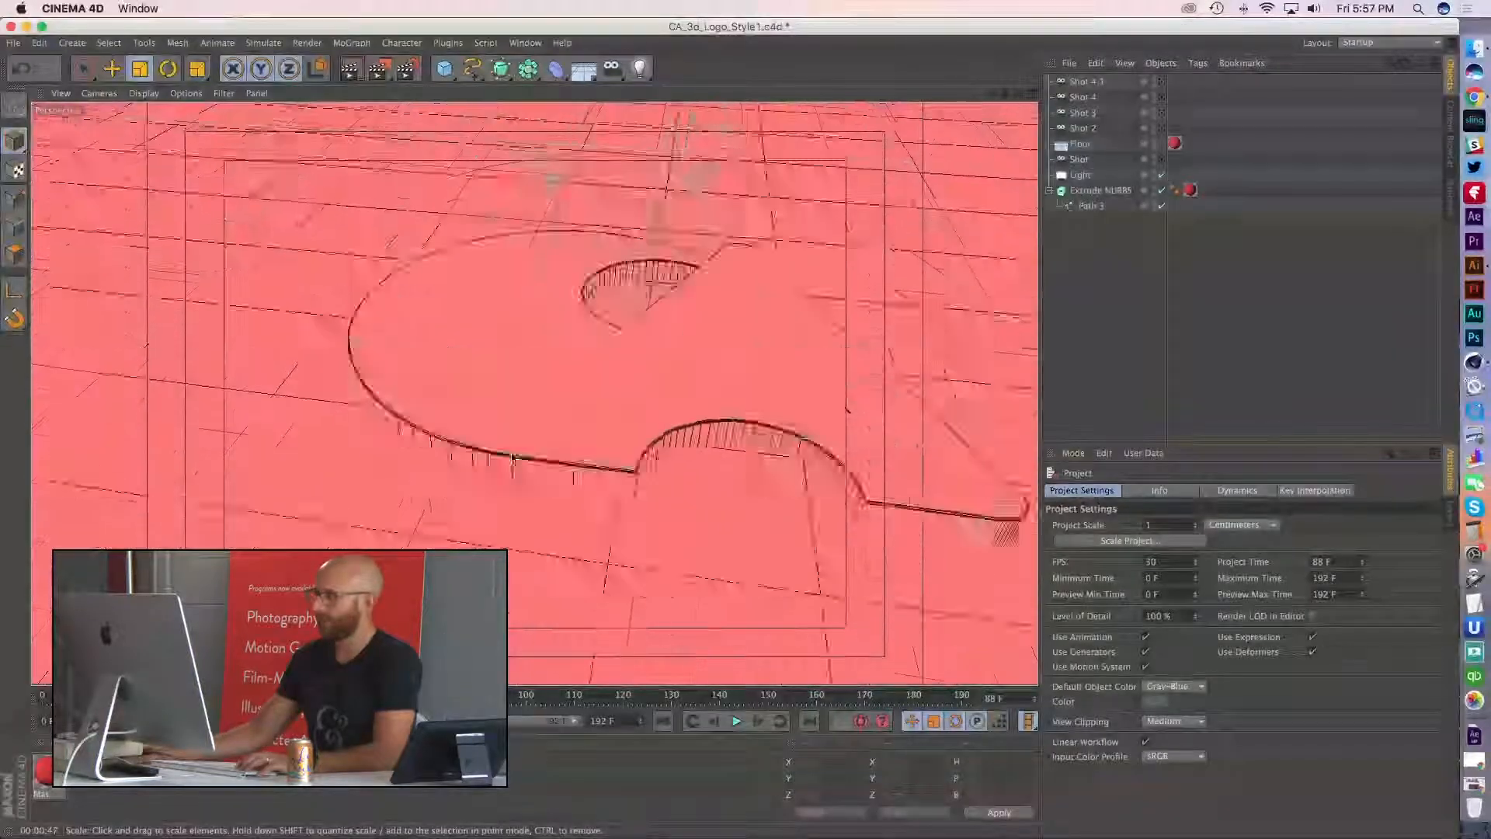
left_click_drag(543, 404, 481, 410, "alt")
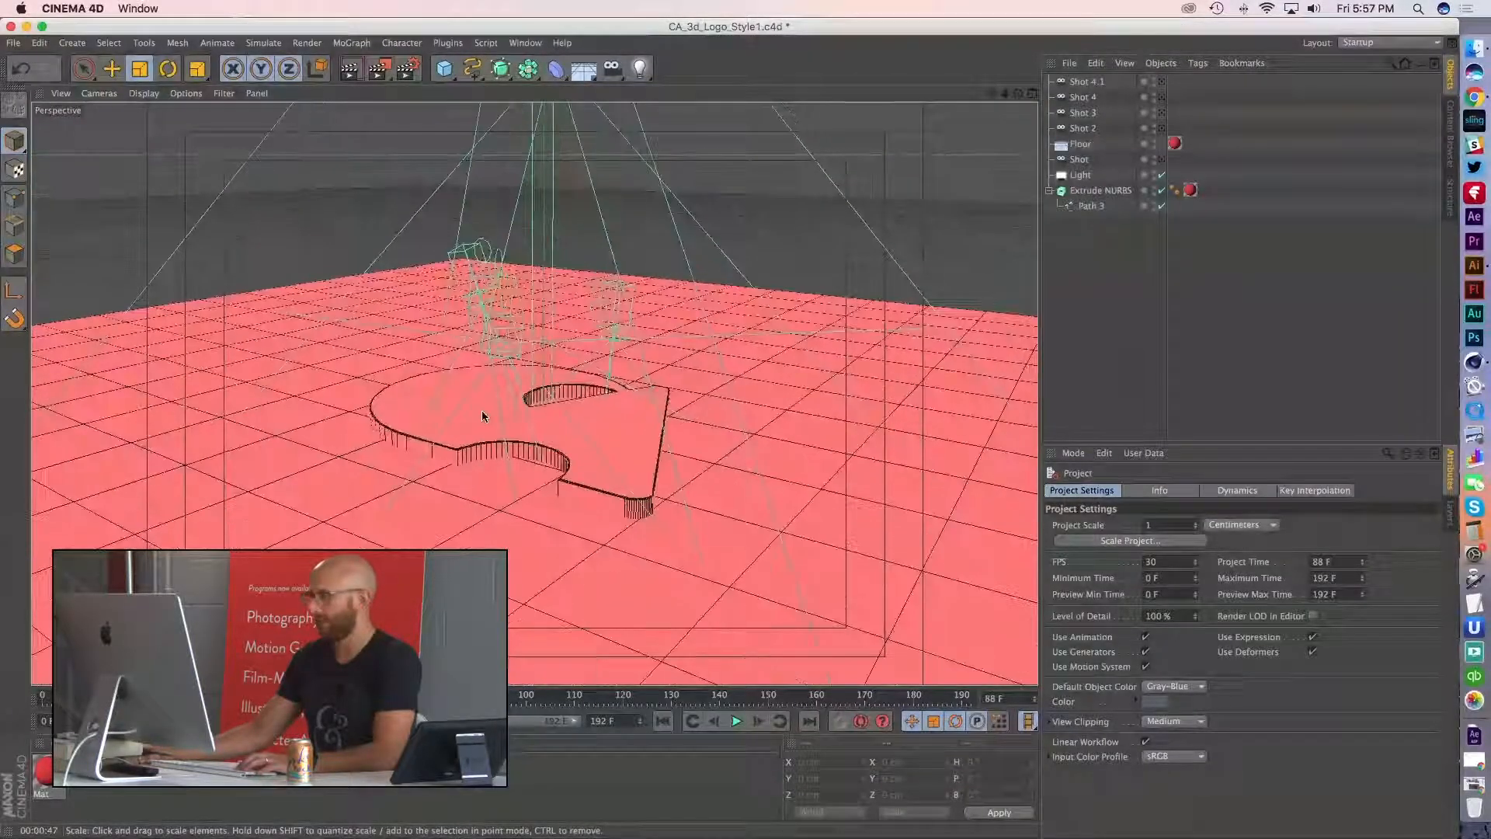
- Create a new project and merge CA_Logo_Splines.ai from the Desktop into it with Connect Splines turned off
left_click(14, 43)
left_click(29, 66)
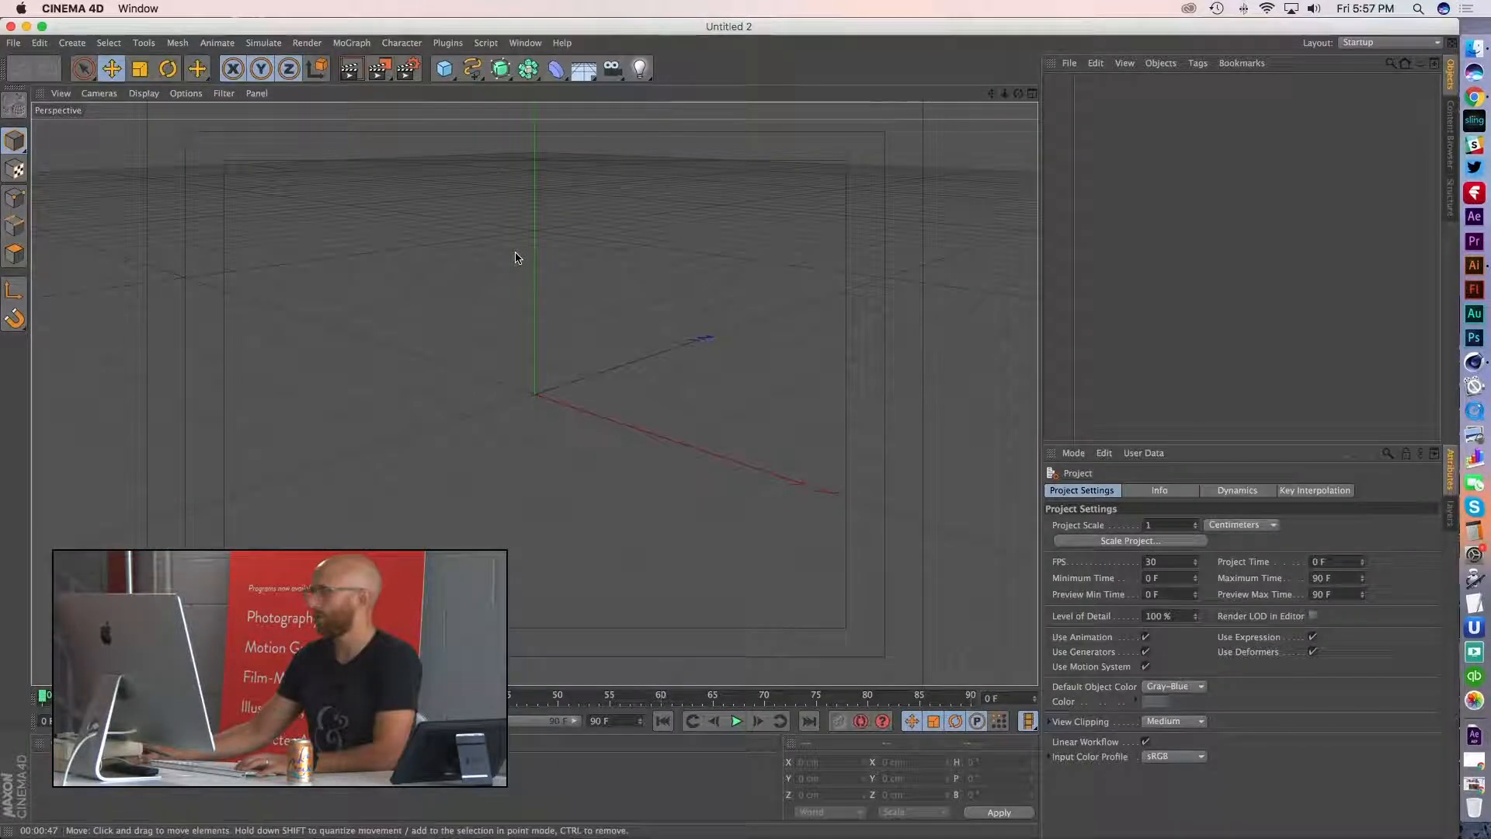
left_click(11, 44)
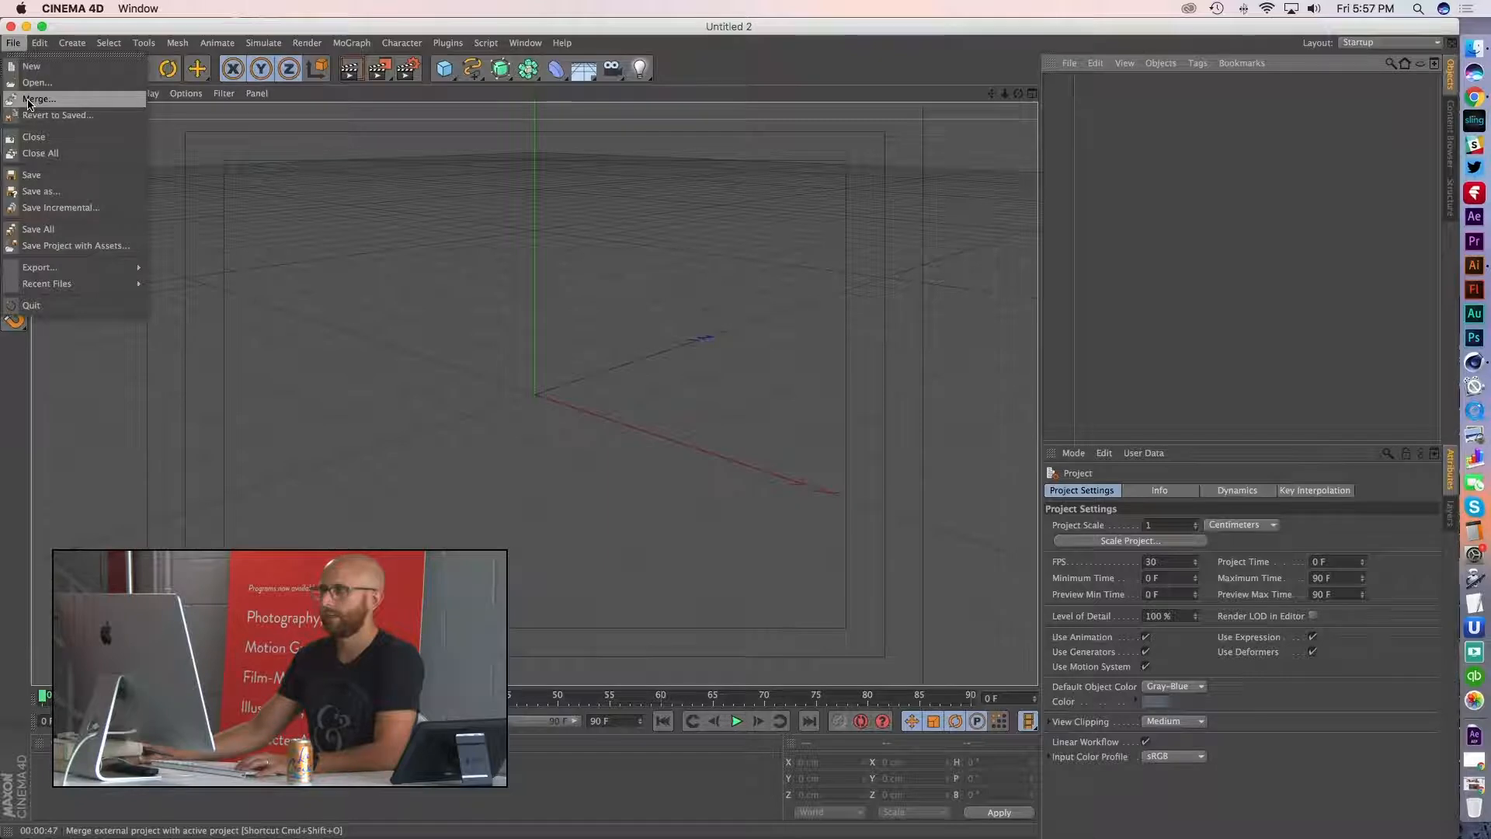
left_click(107, 101)
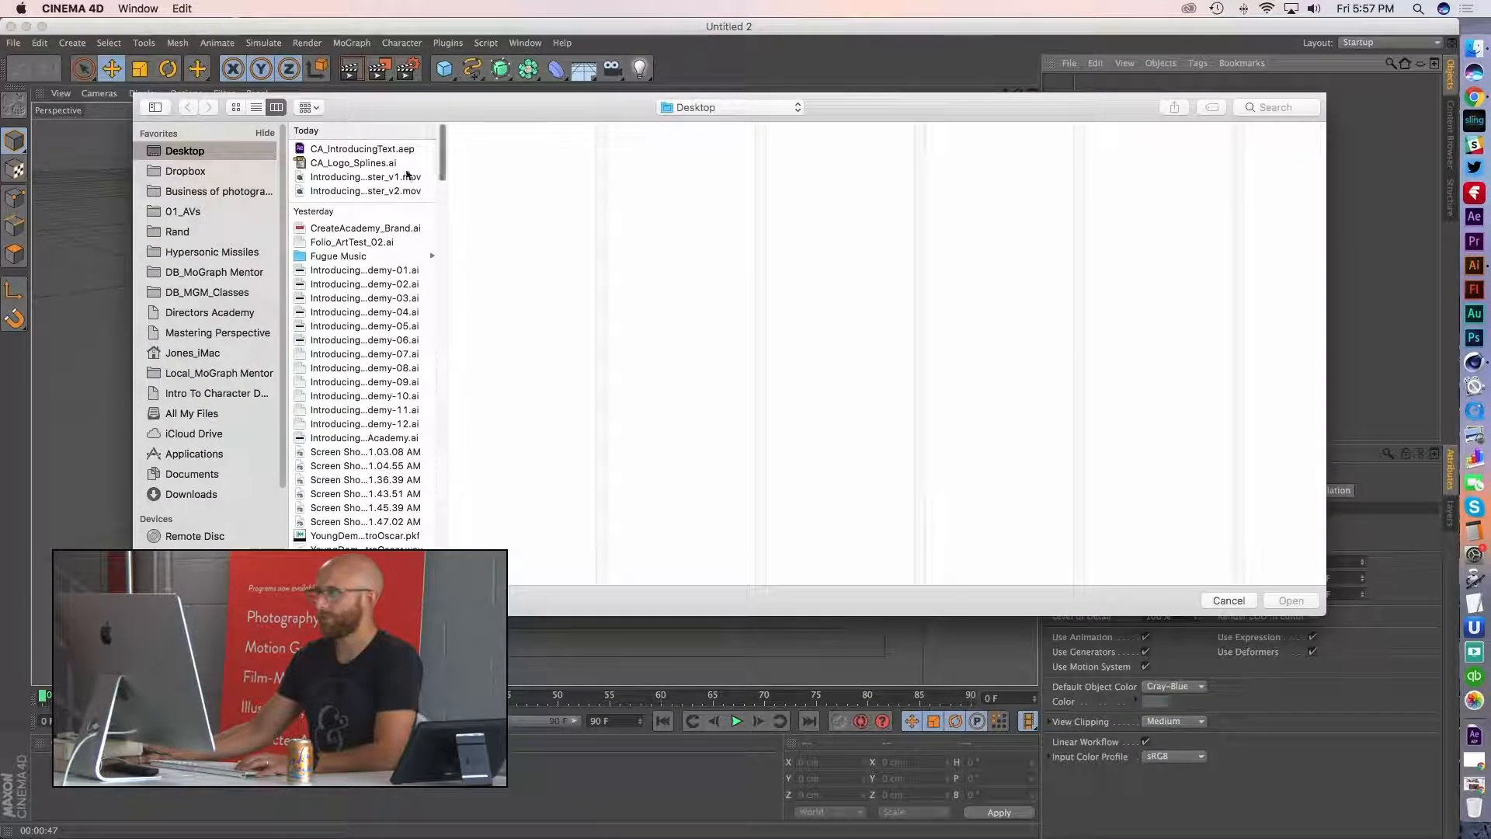
left_click(342, 163)
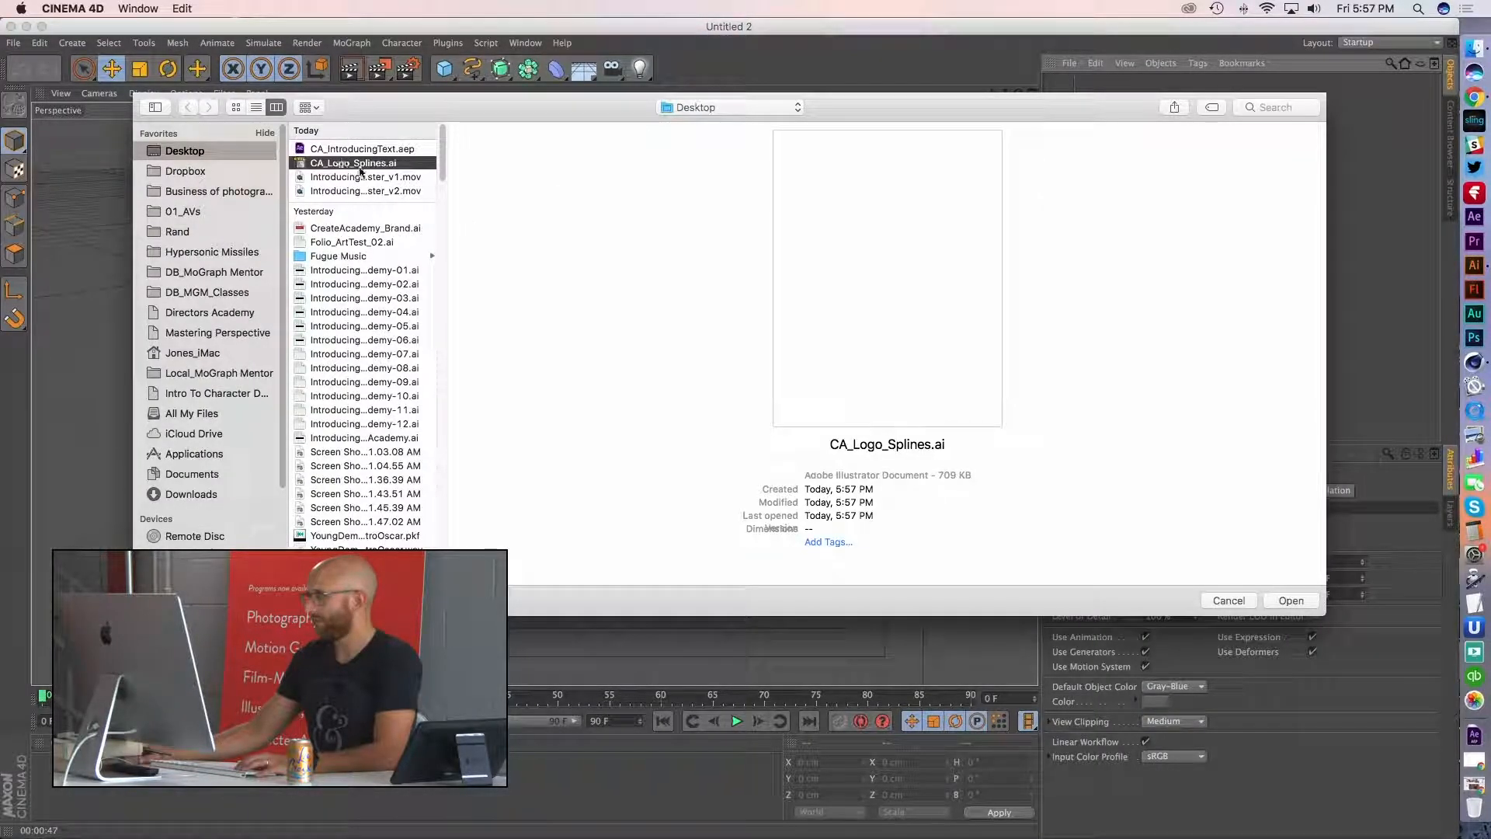
key("Return")
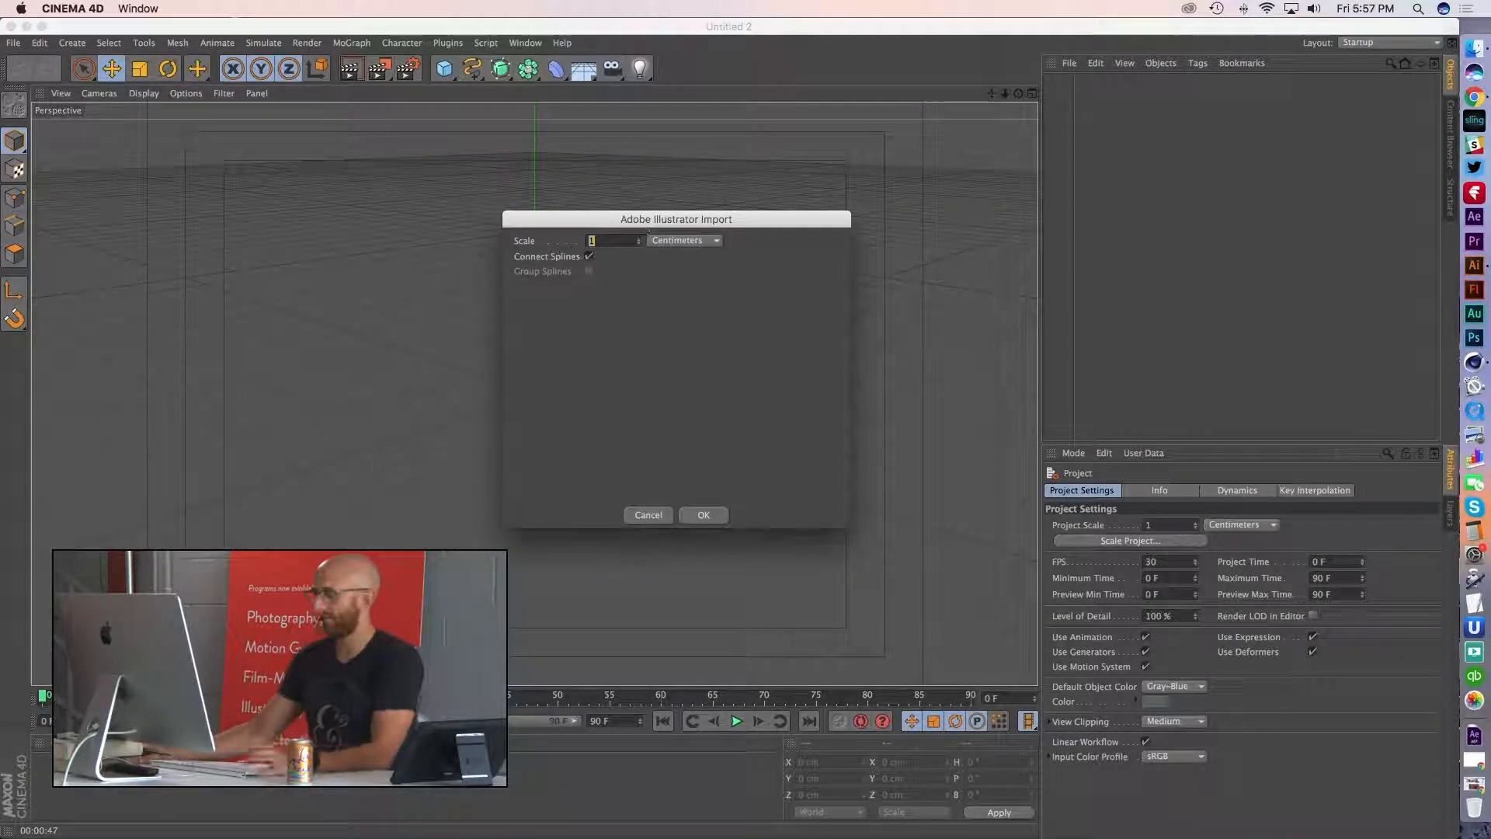
left_click(589, 257)
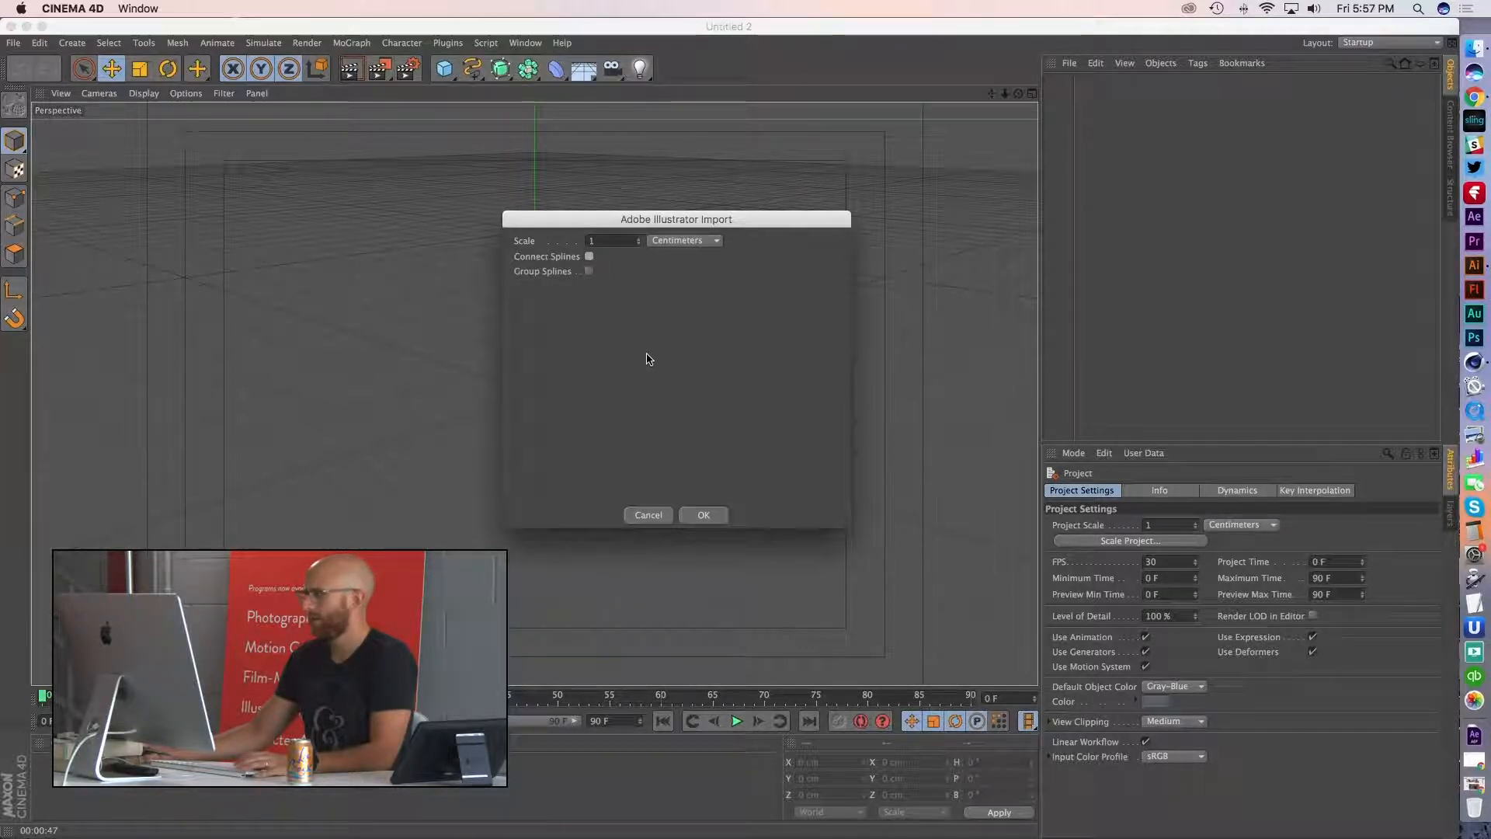
left_click(703, 515)
- Expand the imported CA_Logo_Splines hierarchy and inspect which outlines Layer 1 and Group 1 contain
left_click(1049, 81)
left_click(1093, 98)
left_click(1058, 98)
middle_click_drag(673, 523, 729, 357, "alt")
right_click_drag(729, 356, 458, 408, "alt")
left_click_drag(459, 407, 626, 435, "alt")
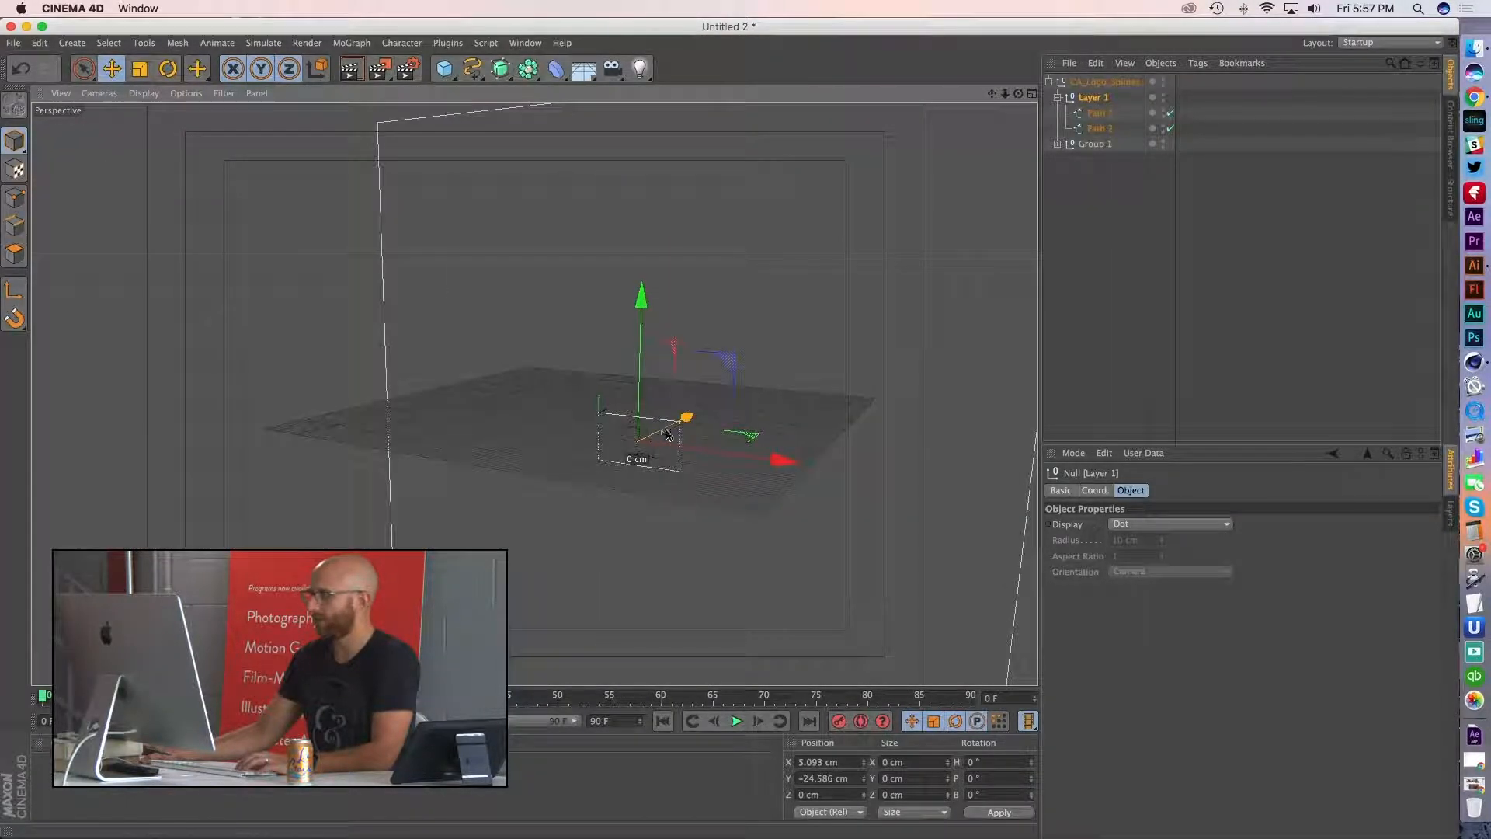
left_click(1059, 144)
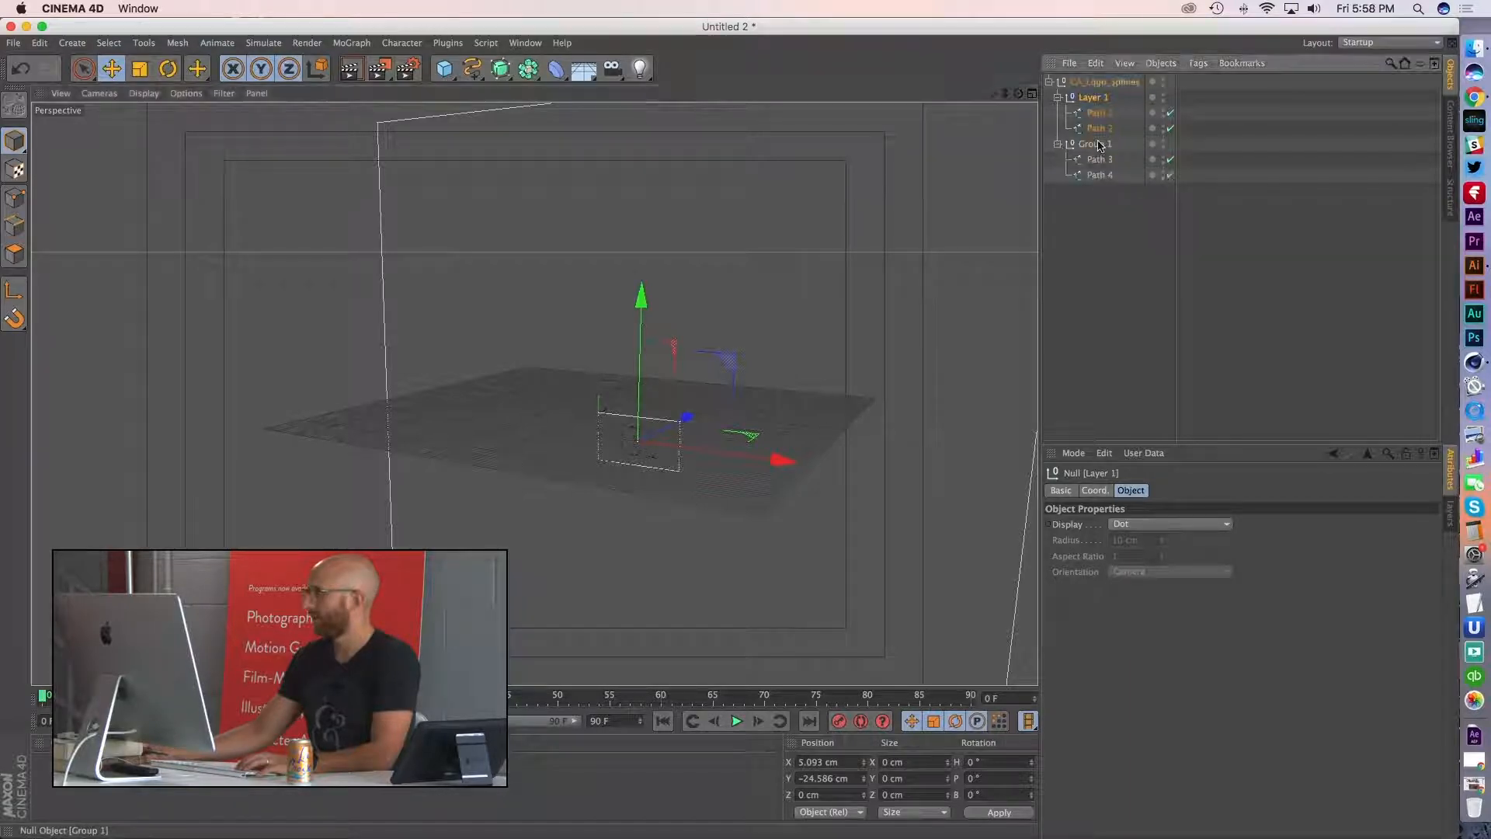
left_click(1094, 144)
left_click(1099, 159)
left_click(1099, 174)
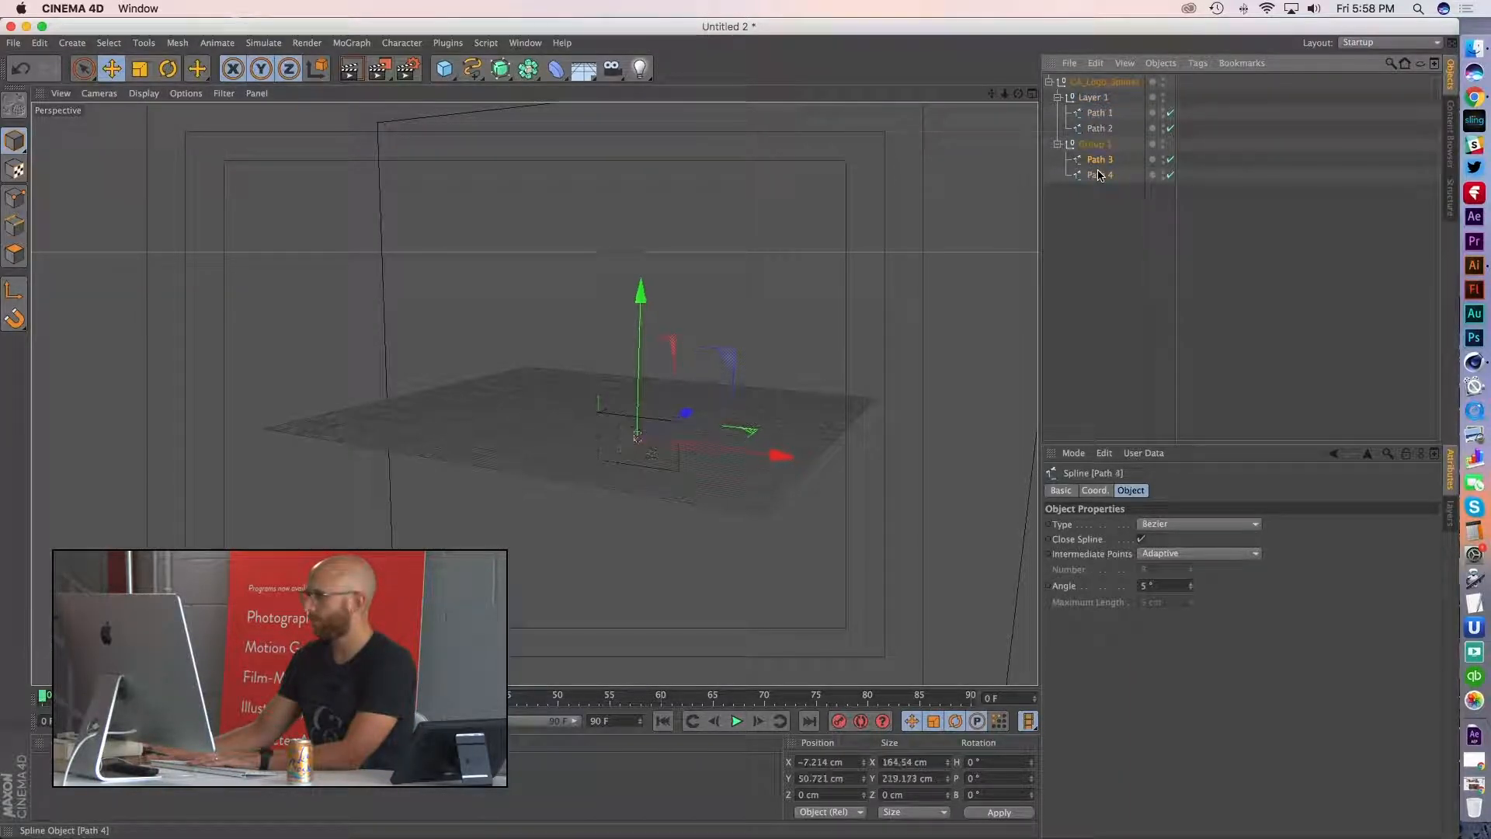
- Delete the Layer 1 null together with its two paths from the CA_Logo_Splines hierarchy
left_click(1095, 144)
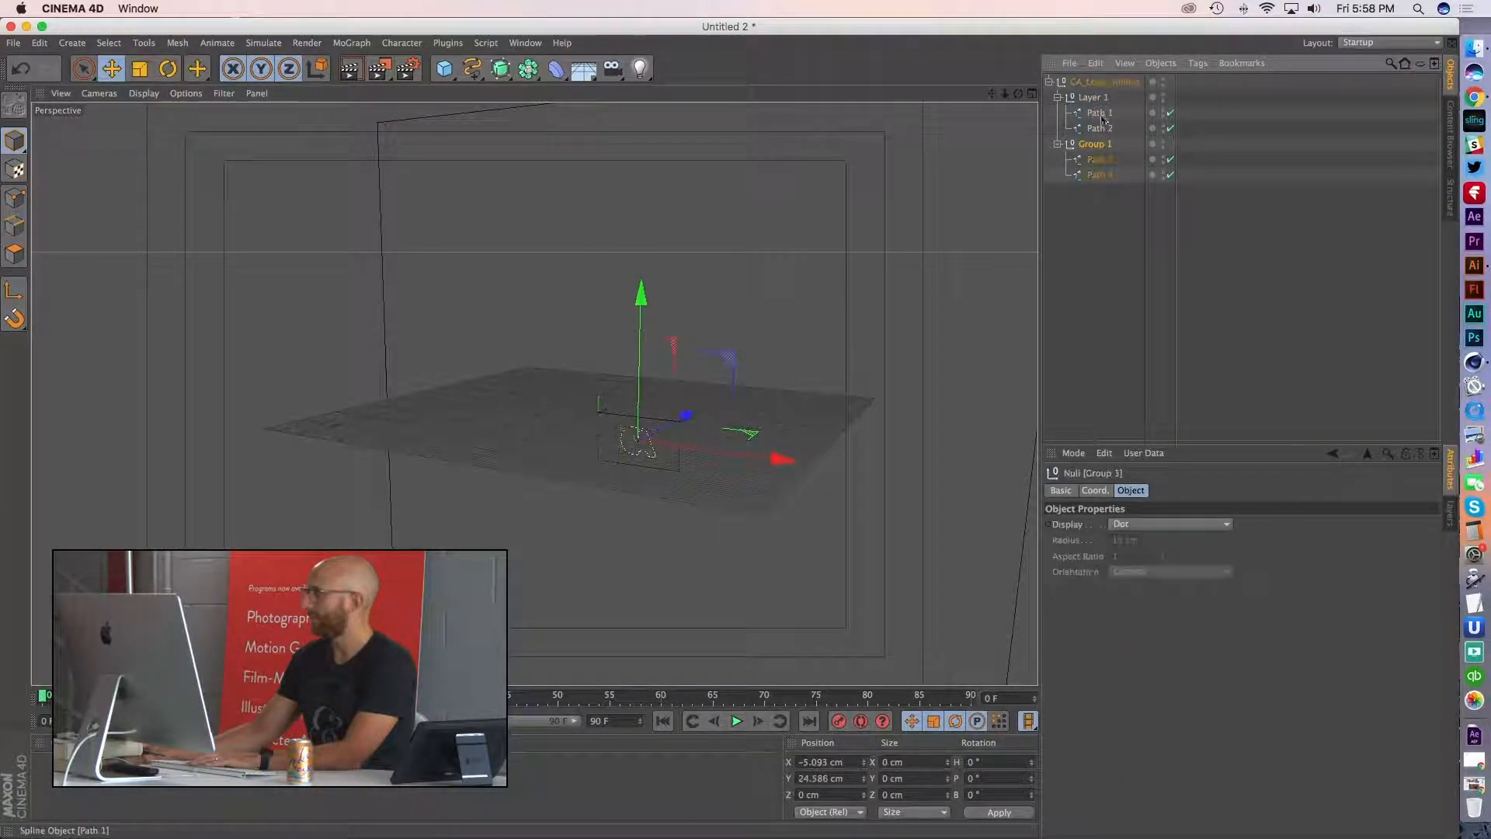
left_click(1093, 97)
key("Delete")
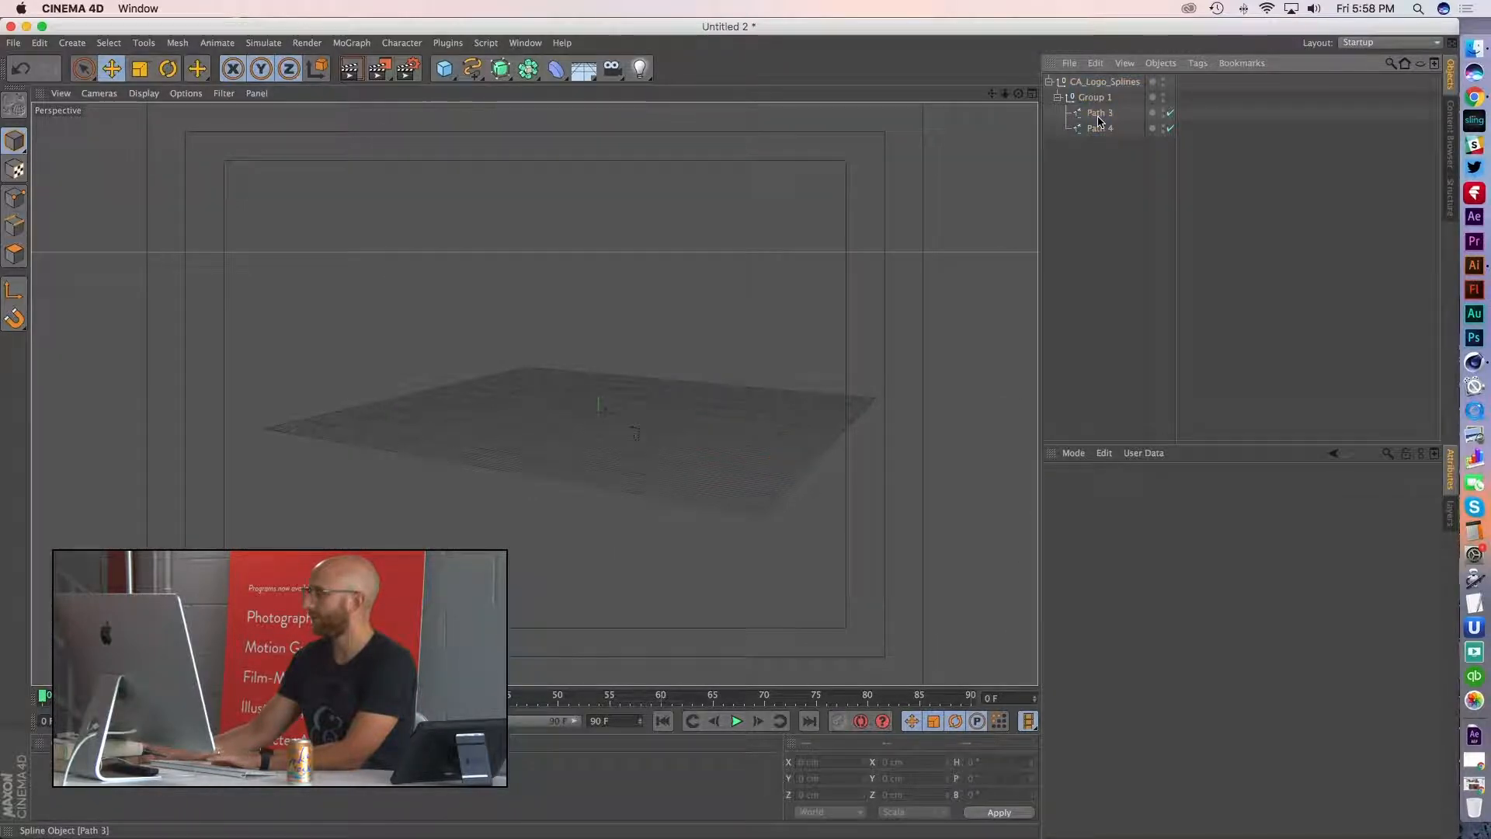
- Move Group 1, with Path 3 and Path 4 inside, out of the CA_Logo_Splines null to the top hierarchy level
left_click(1099, 99)
left_click(1100, 129, "shift")
mouse_move(1099, 129)
left_mouse_down()
mouse_move(1080, 190)
mouse_move(1087, 113)
left_mouse_up()
left_click(1079, 189)
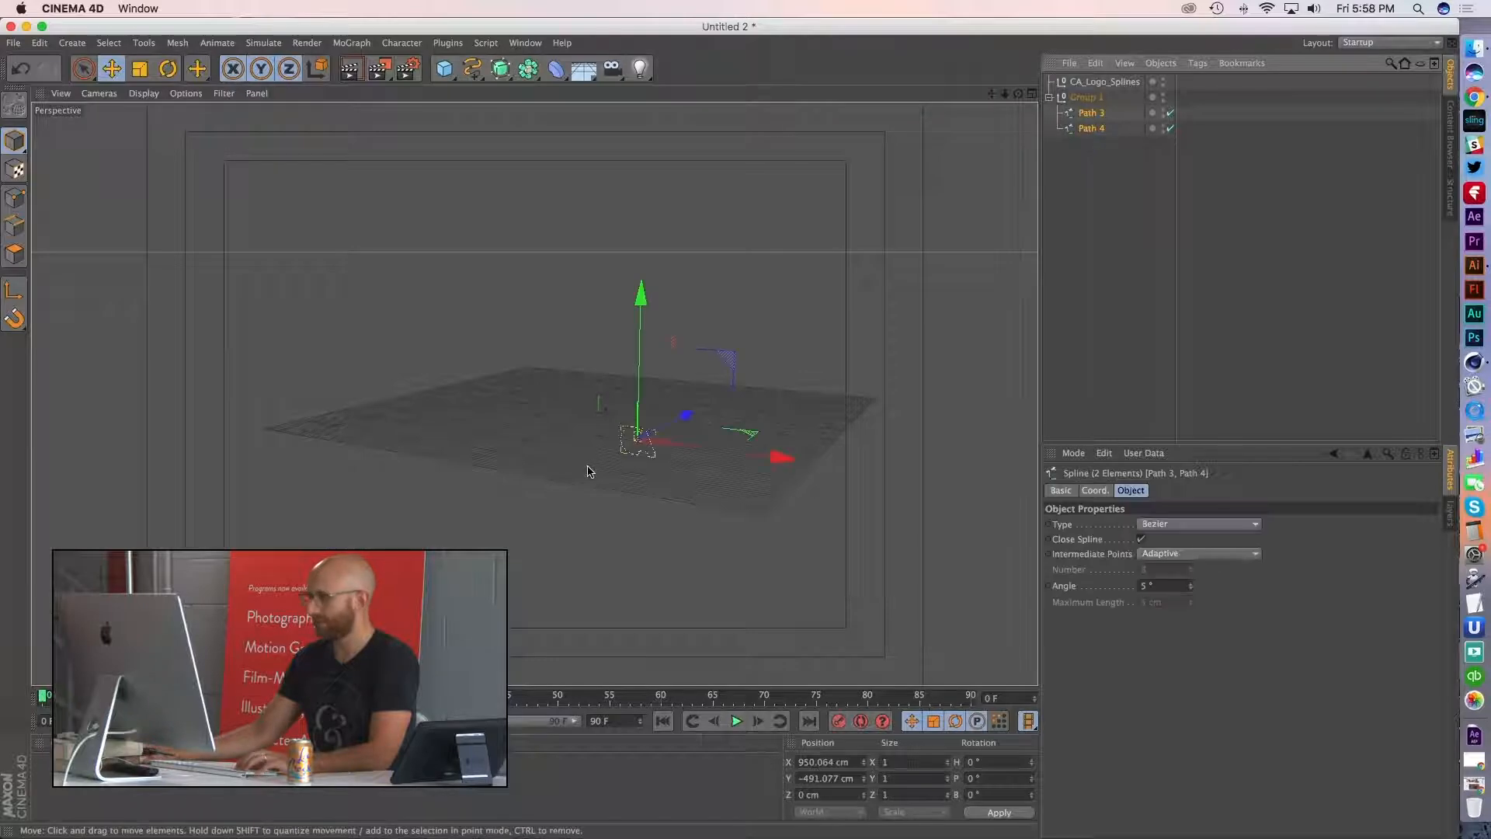
right_click_drag(606, 448, 823, 414, "alt")
middle_click_drag(795, 431, 636, 460, "alt")
right_click_drag(635, 460, 738, 439, "alt")
left_click_drag(699, 447, 776, 404, "alt")
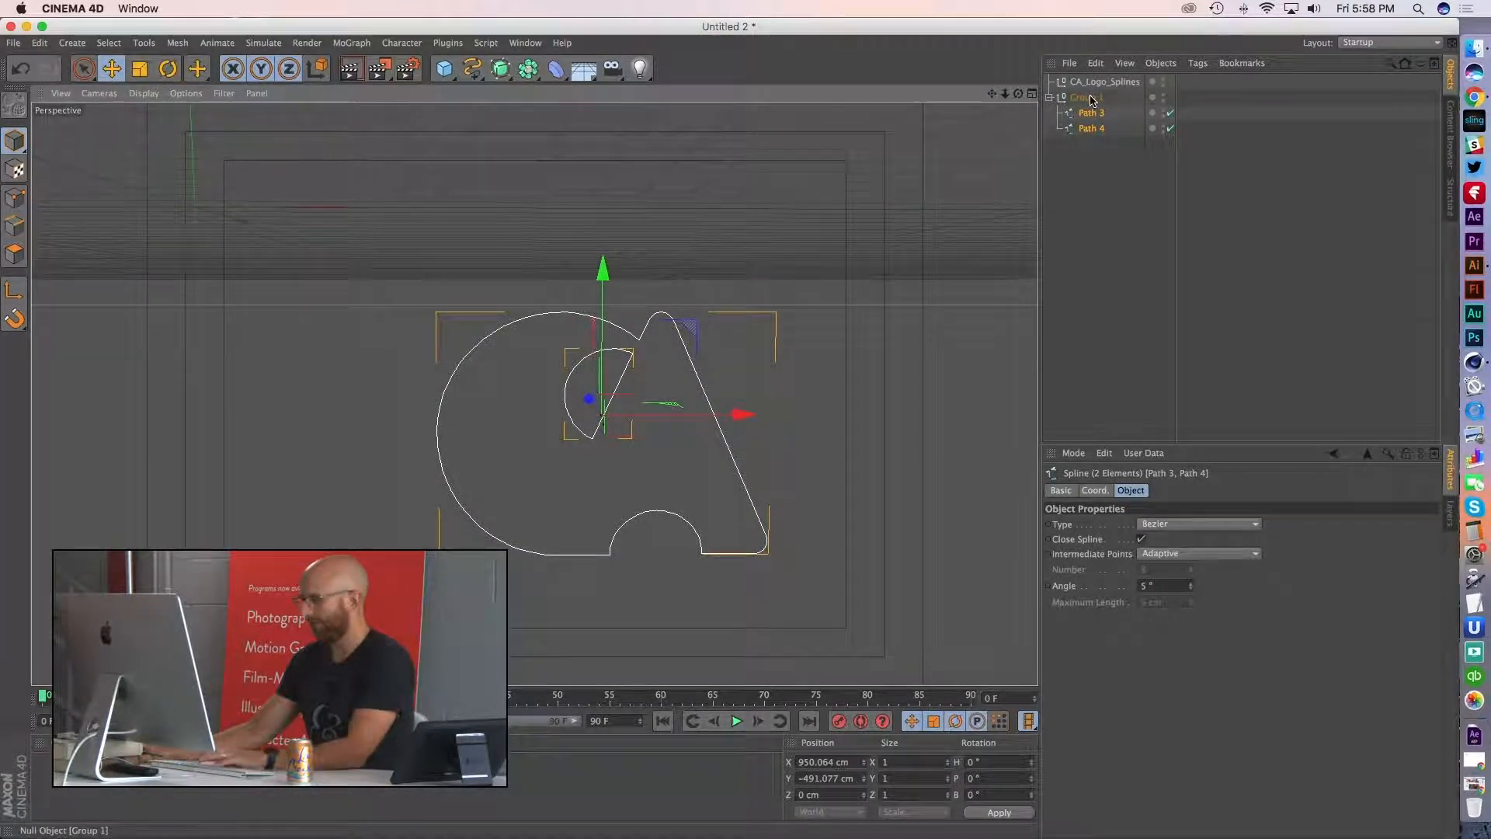
- Try deleting Group 1 while its paths are still inside it, and undo the deletions
key("Delete")
key("super+z")
left_click(1089, 143)
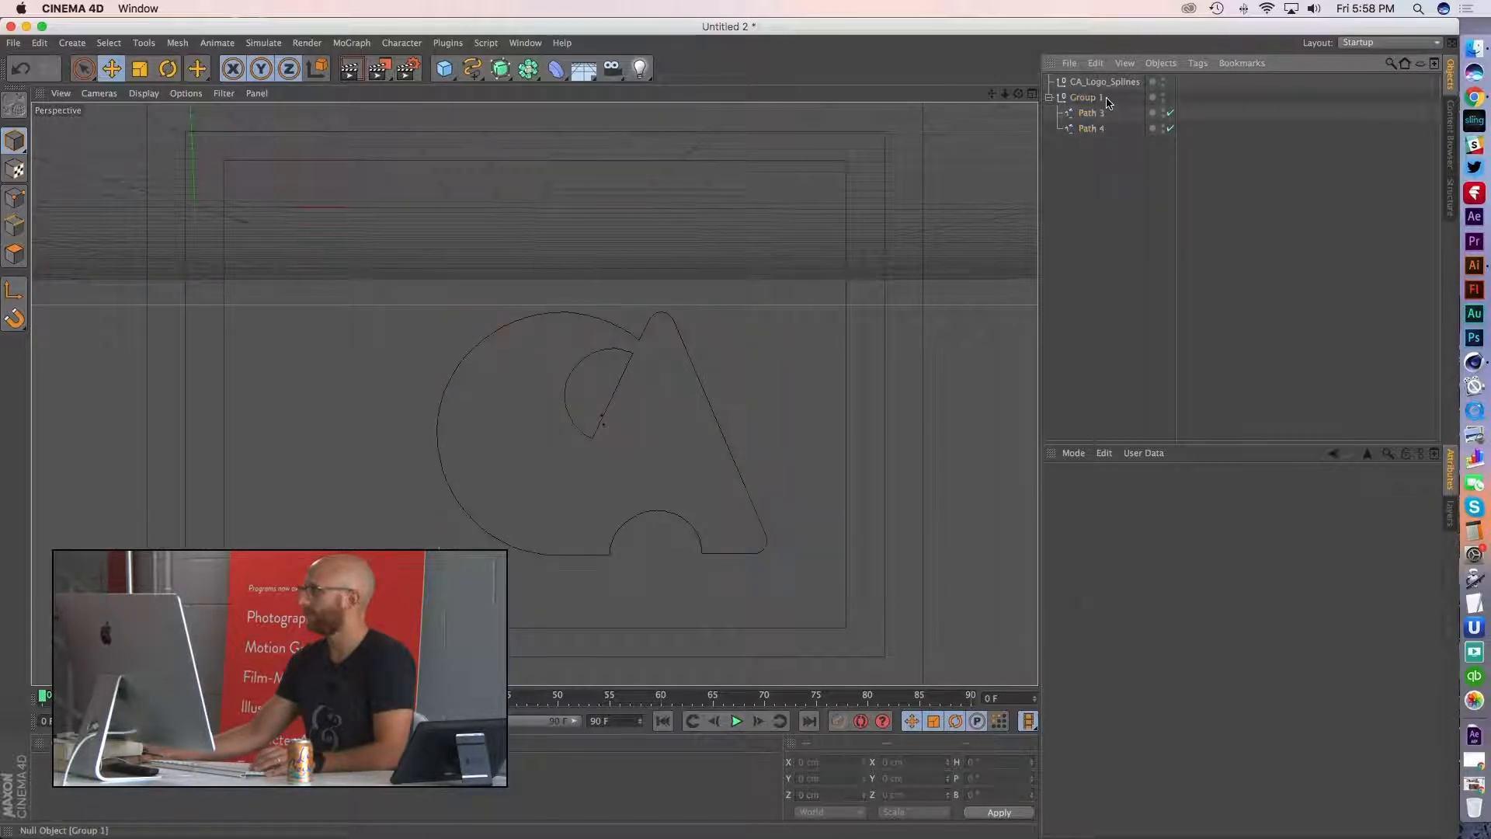
left_click(1083, 102)
key("Delete")
left_click(1092, 82)
left_click(1106, 185)
key("super+z")
key("super+z")
- Take Path 3 and Path 4 out of Group 1 and delete the Group 1 and CA_Logo_Splines nulls
left_click_drag(1097, 137, 1079, 168)
left_click(1078, 170)
left_click(1092, 98)
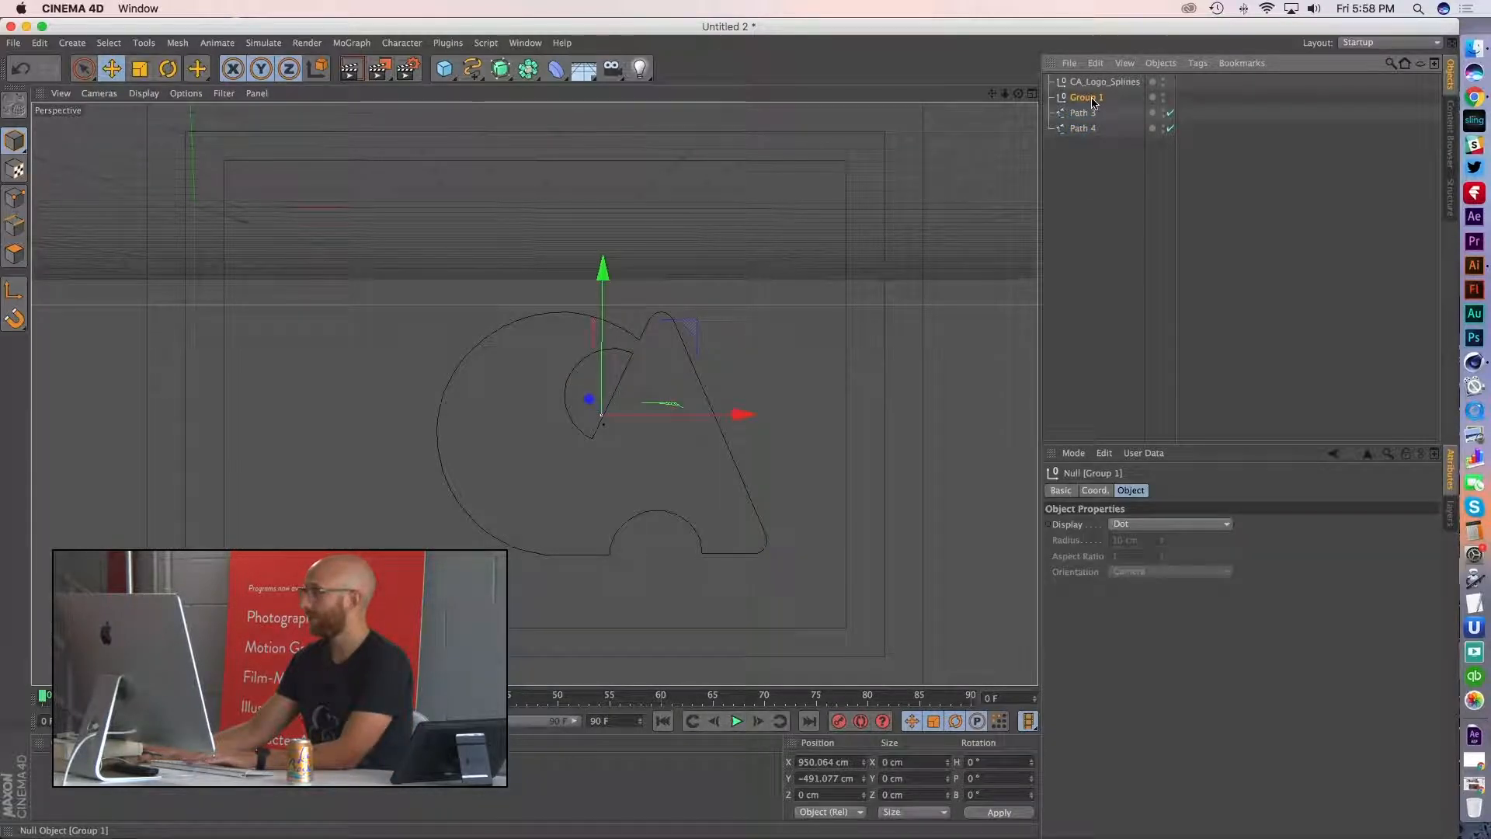
key("Delete")
left_click(1097, 84)
key("Delete")
- Move Path 3 and Path 4 together near the world centre, to about X -2 cm and Y 135 cm
left_click_drag(1098, 116, 1075, 81)
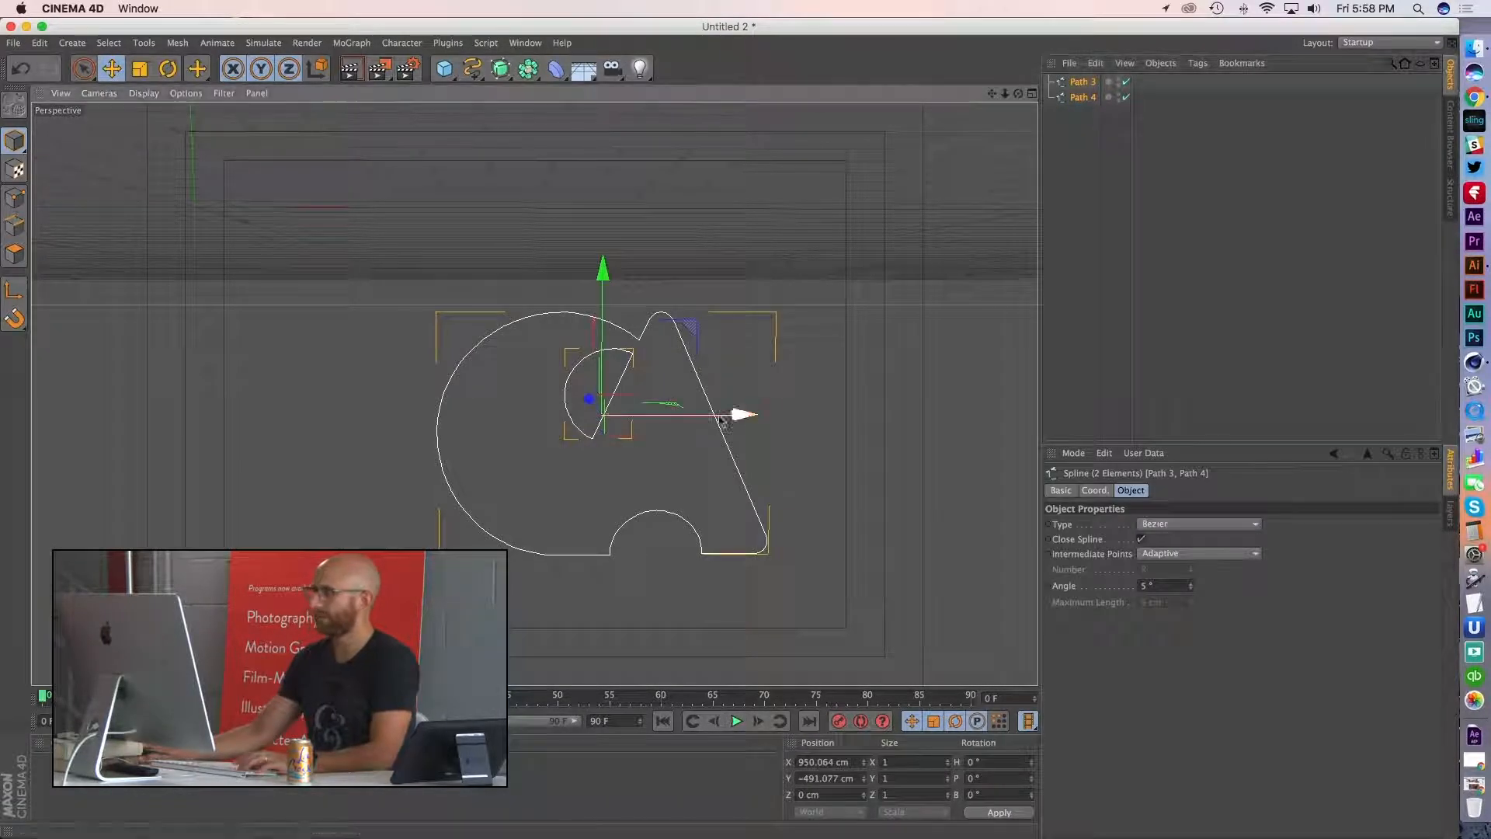
scroll(812, 628, "down", 8)
left_click_drag(835, 542, 693, 542)
left_click_drag(577, 378, 578, 278)
left_click_drag(691, 443, 681, 443)
scroll(669, 443, "up", 5)
scroll(669, 445, "up", 8)
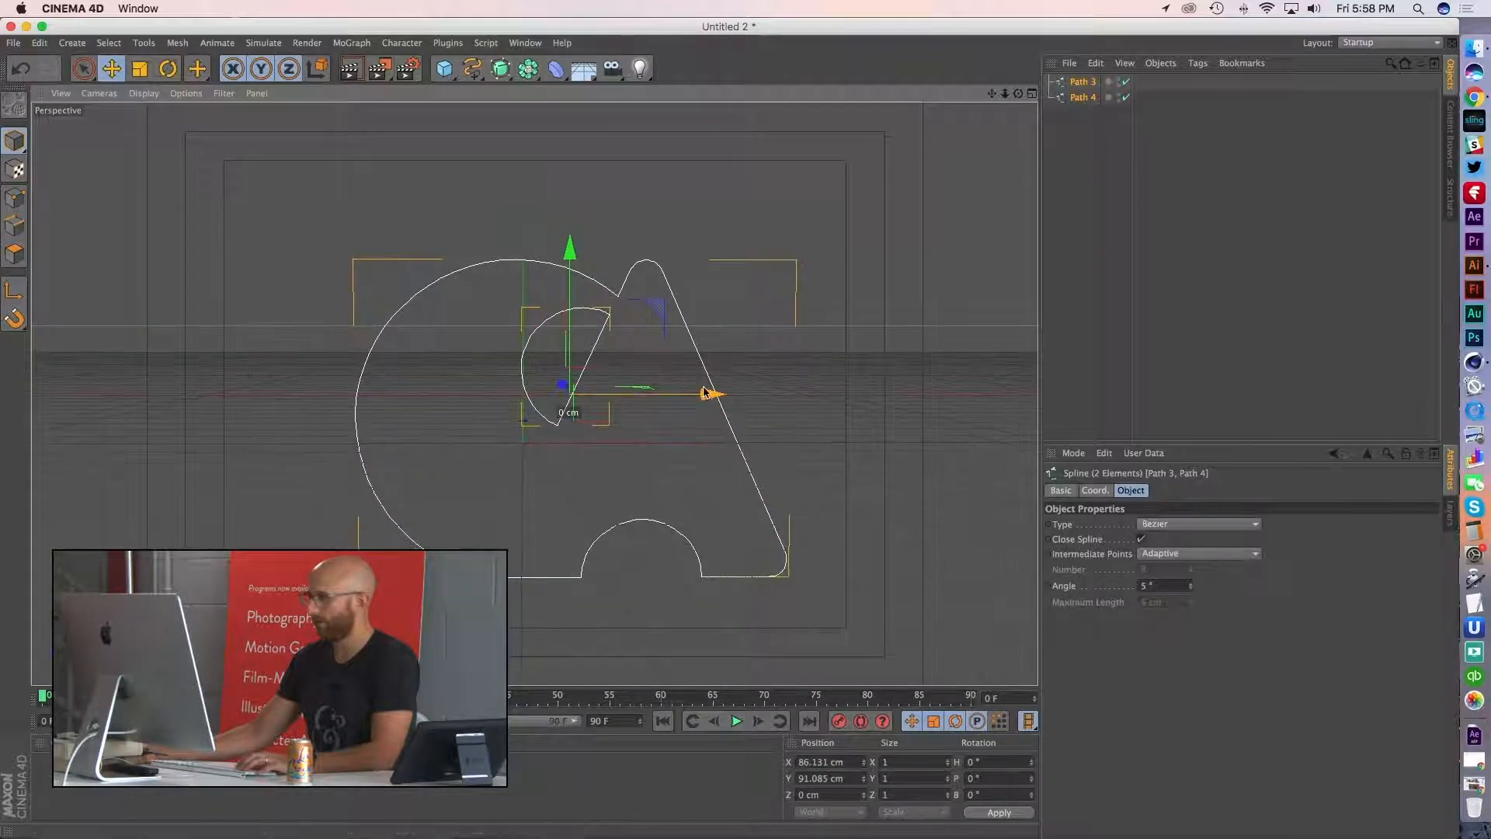
left_click_drag(707, 393, 663, 394)
left_click_drag(519, 243, 520, 236)
scroll(511, 333, "up", 1)
left_click_drag(541, 367, 561, 363)
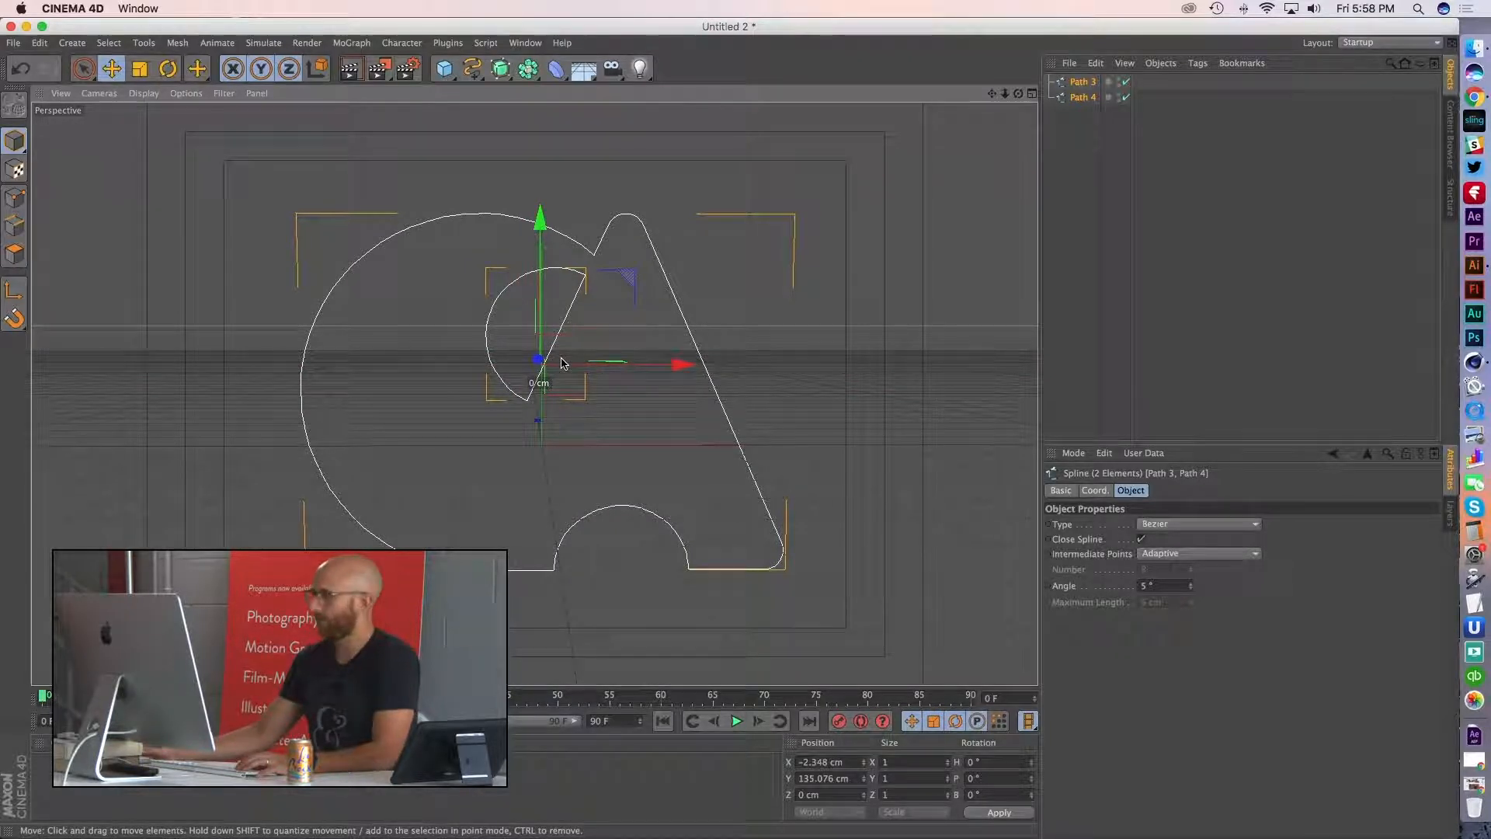
middle_click_drag(566, 381, 587, 375, "alt")
mouse_move(550, 386)
left_mouse_down("alt")
mouse_move(567, 387)
mouse_move(550, 386)
left_mouse_up("alt")
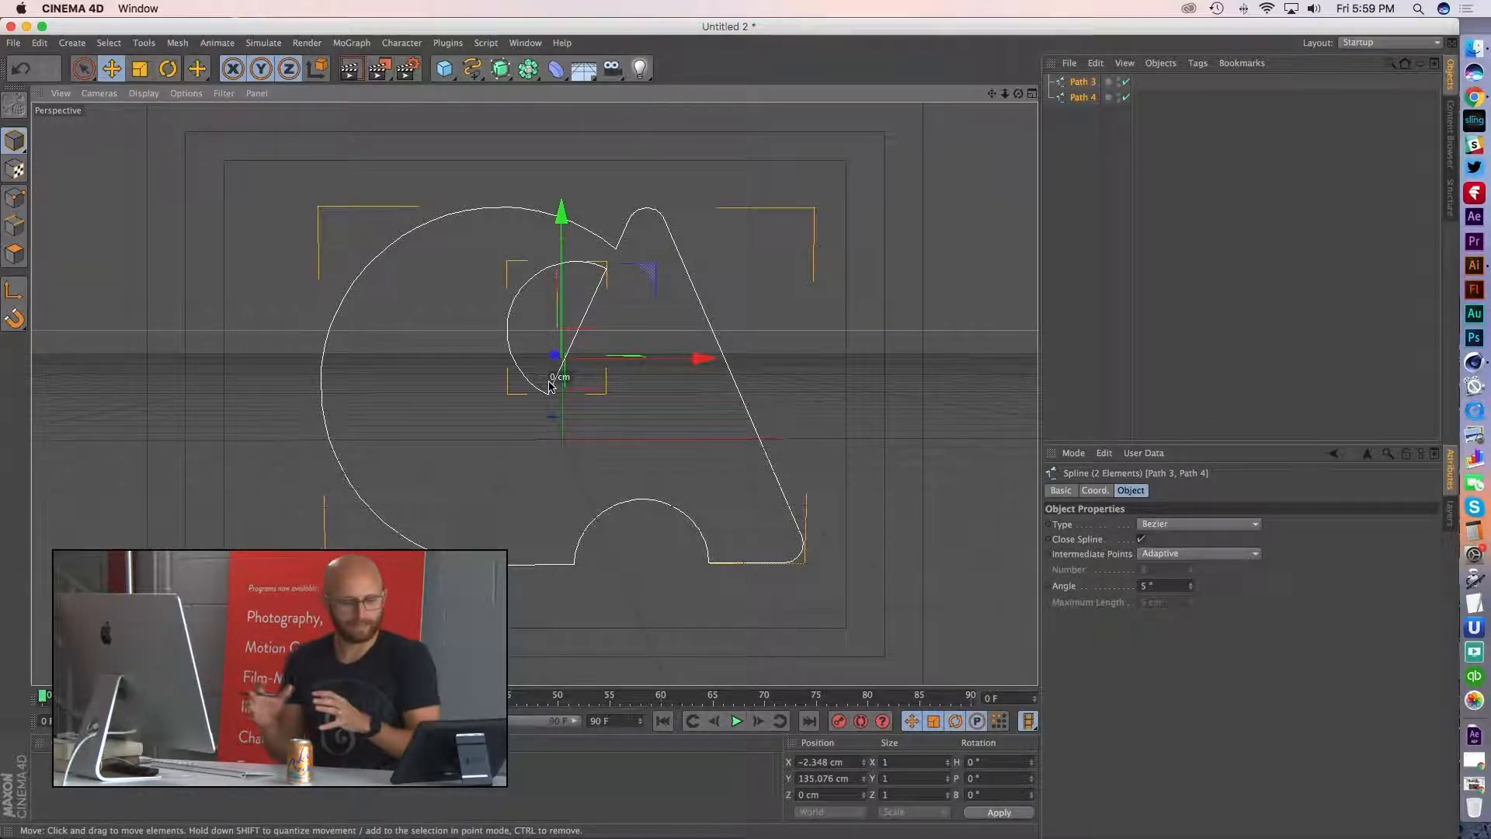
- Combine Path 3 and Path 4 into one spline with Connect Objects and delete the two original paths
left_click(1085, 113)
left_click(1083, 81)
left_click(1083, 97)
left_click(1083, 81, "shift")
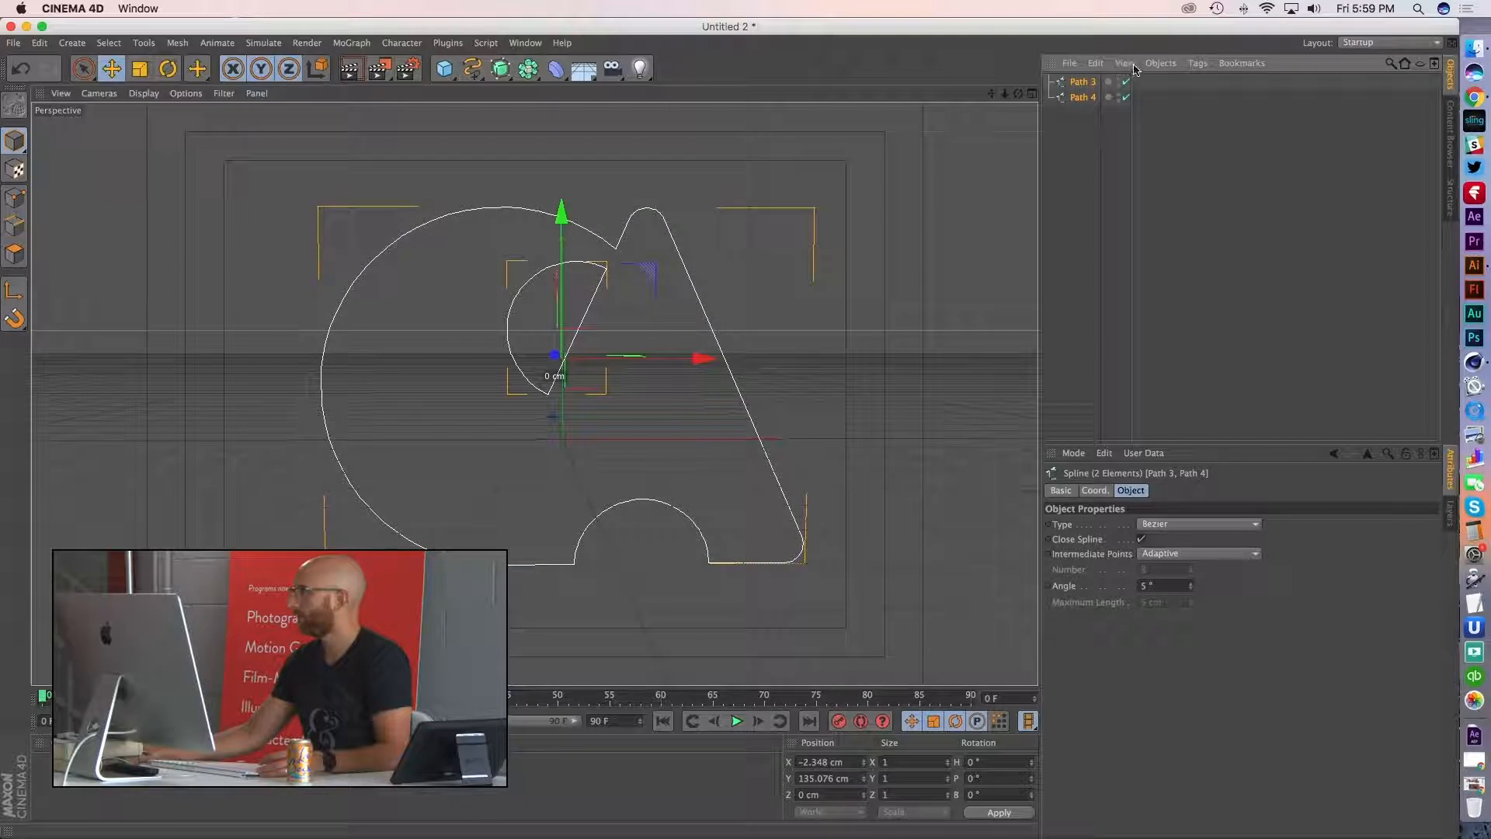
left_click(1160, 63)
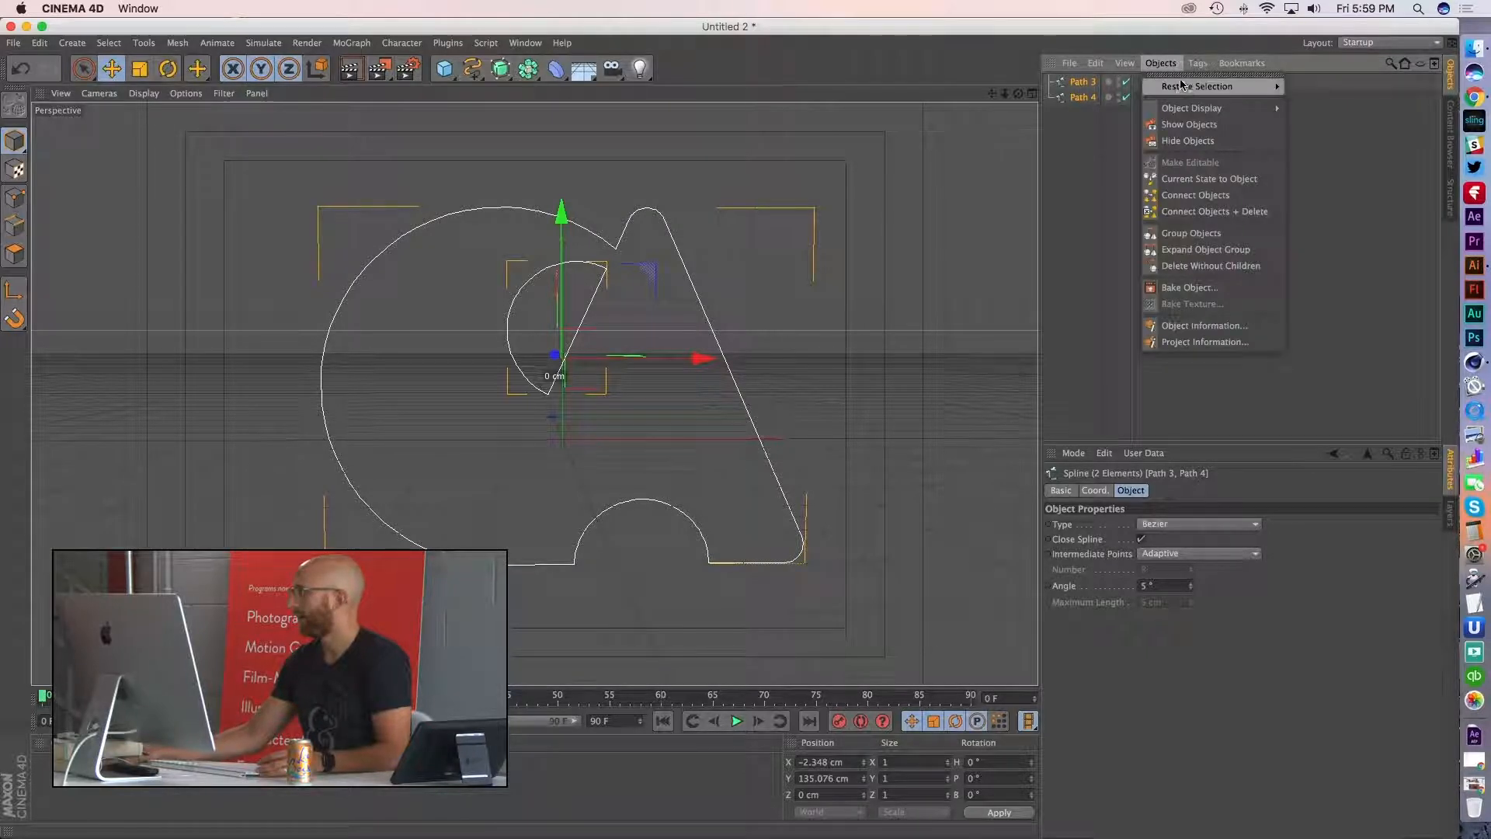
left_click(1213, 196)
left_click_drag(1095, 141, 1069, 93)
key("Delete")
left_click(1078, 83)
- Add an Extrude NURBS object and make the combined Path 3.1 spline its child to build the 3D logo
left_click_drag(651, 490, 564, 427, "alt")
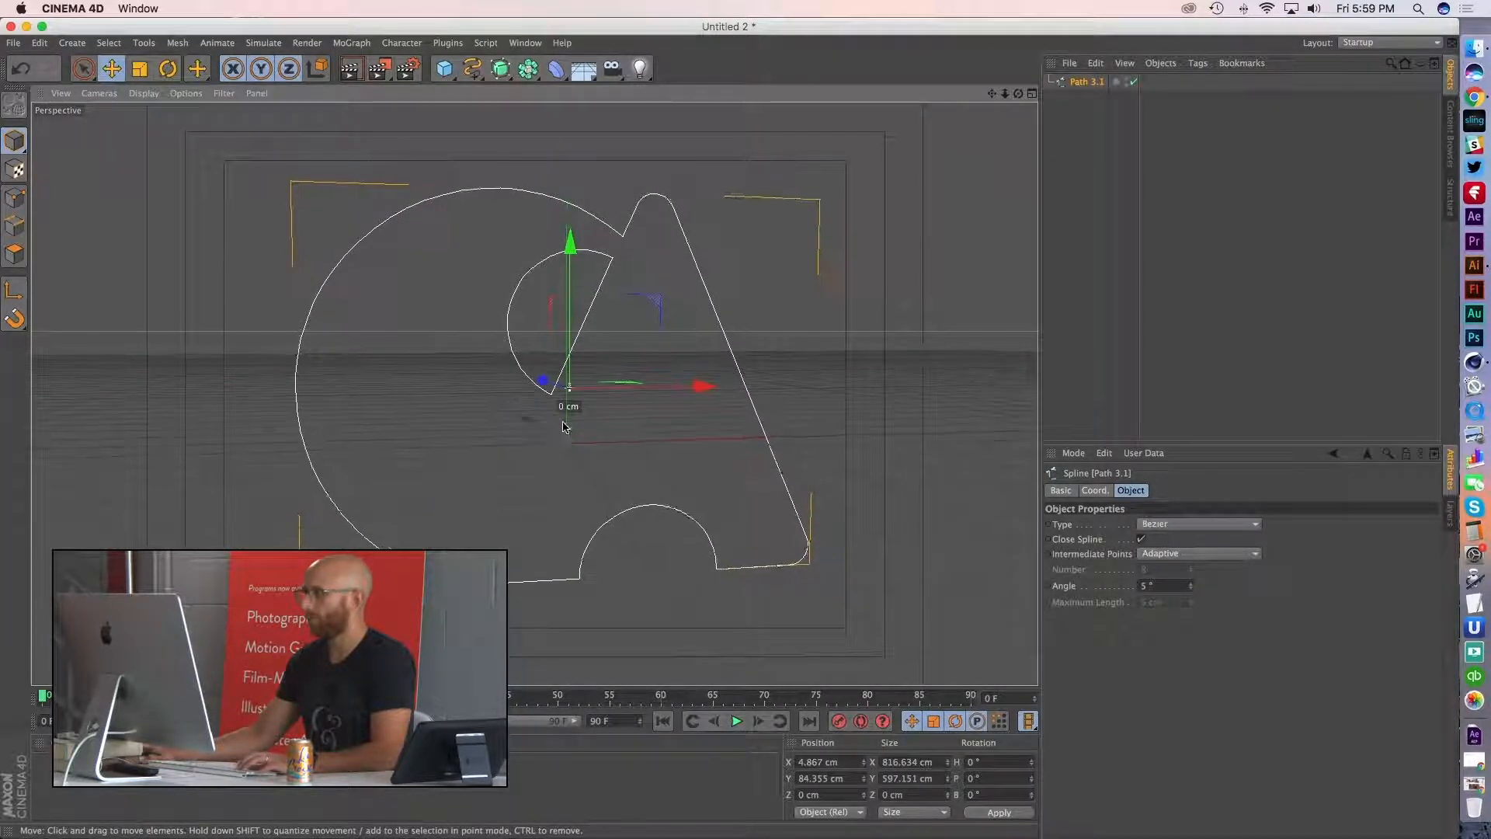
left_click(501, 68)
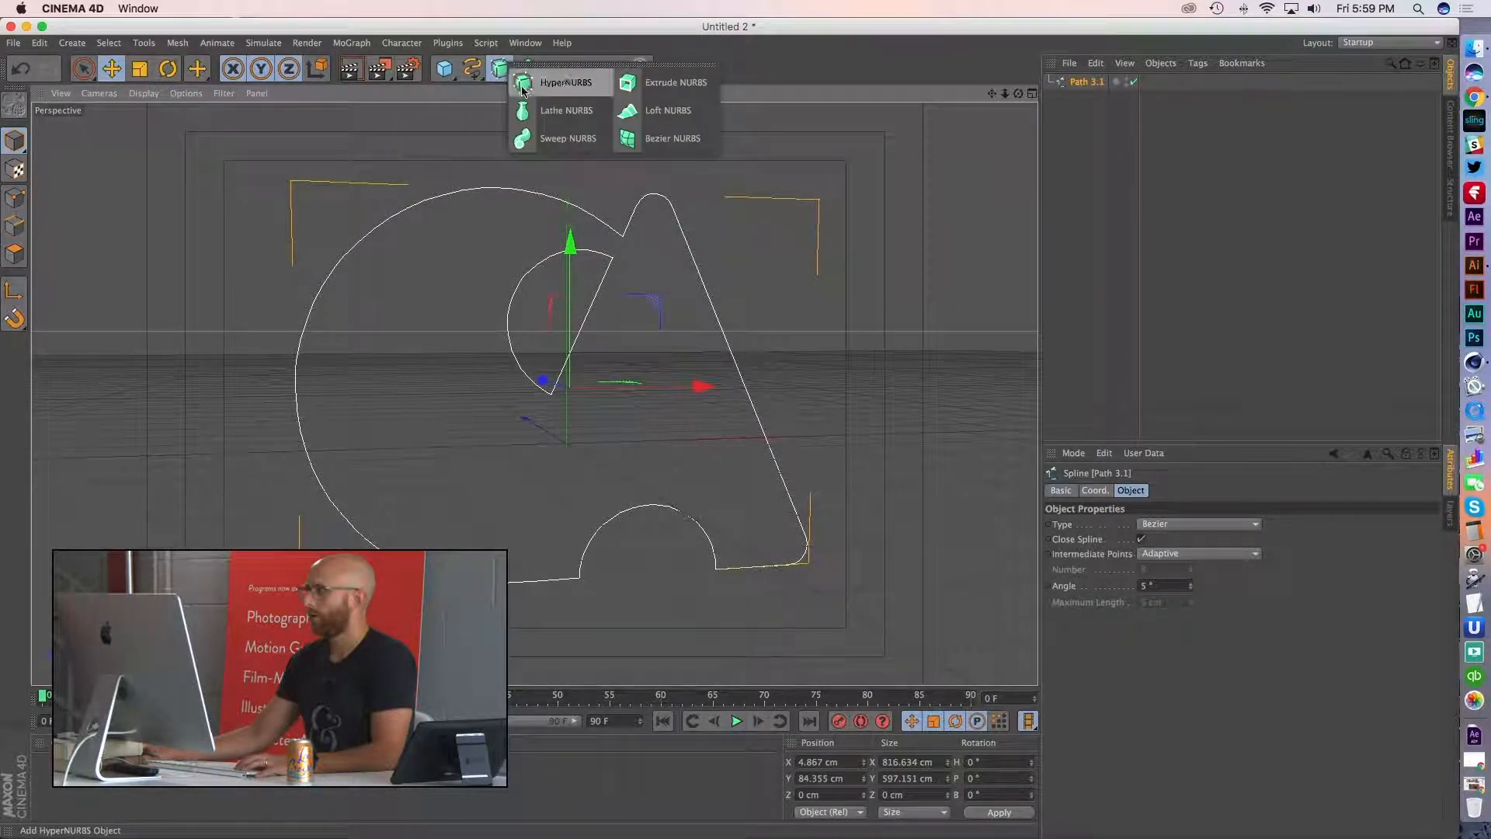
left_click(673, 81)
left_click_drag(1063, 99, 1104, 85)
left_click_drag(499, 387, 599, 453, "alt")
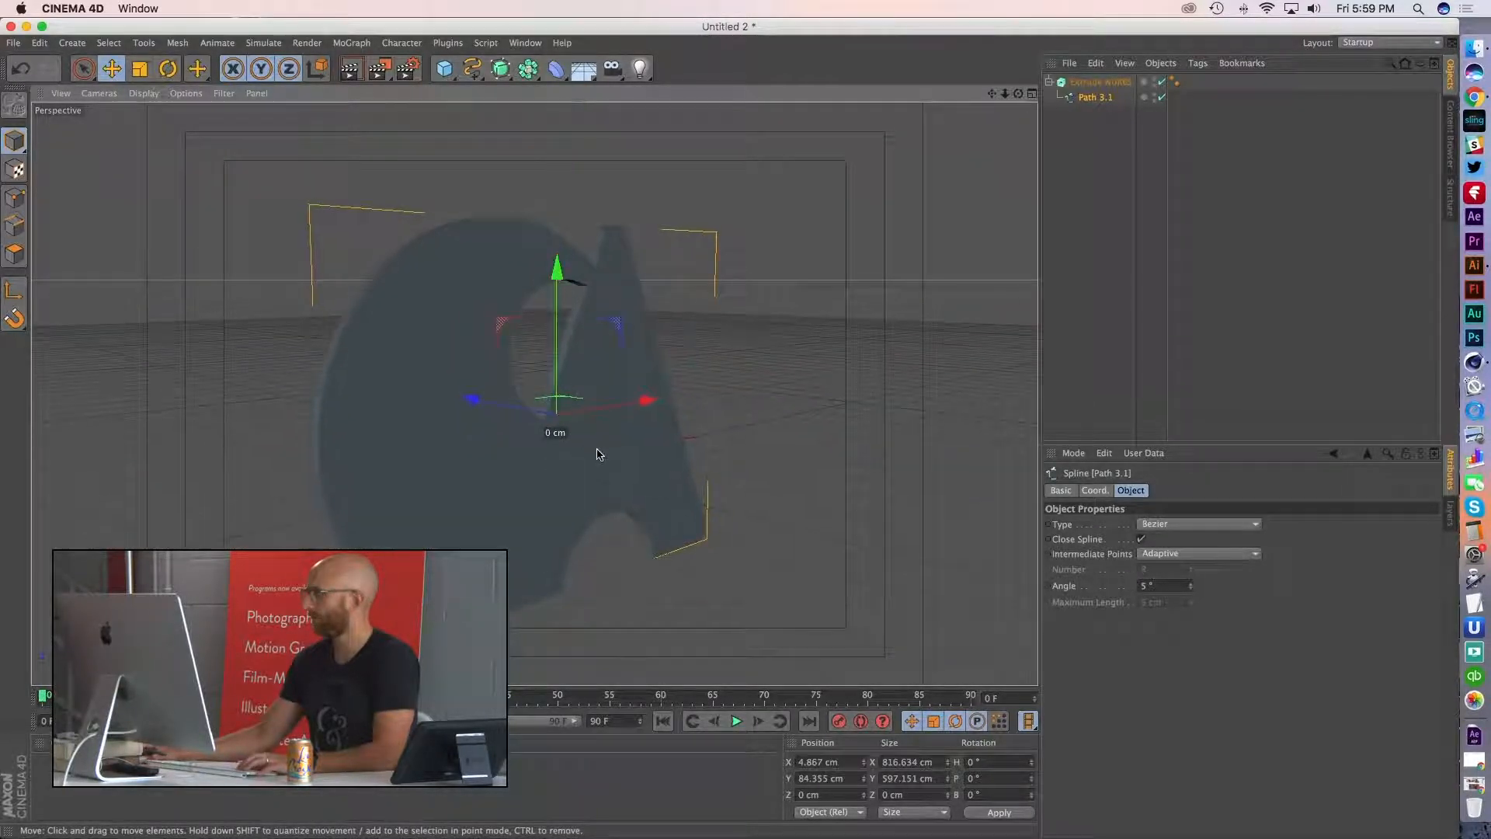
left_click(1095, 82)
left_click(1049, 83)
left_click_drag(516, 431, 522, 426, "alt")
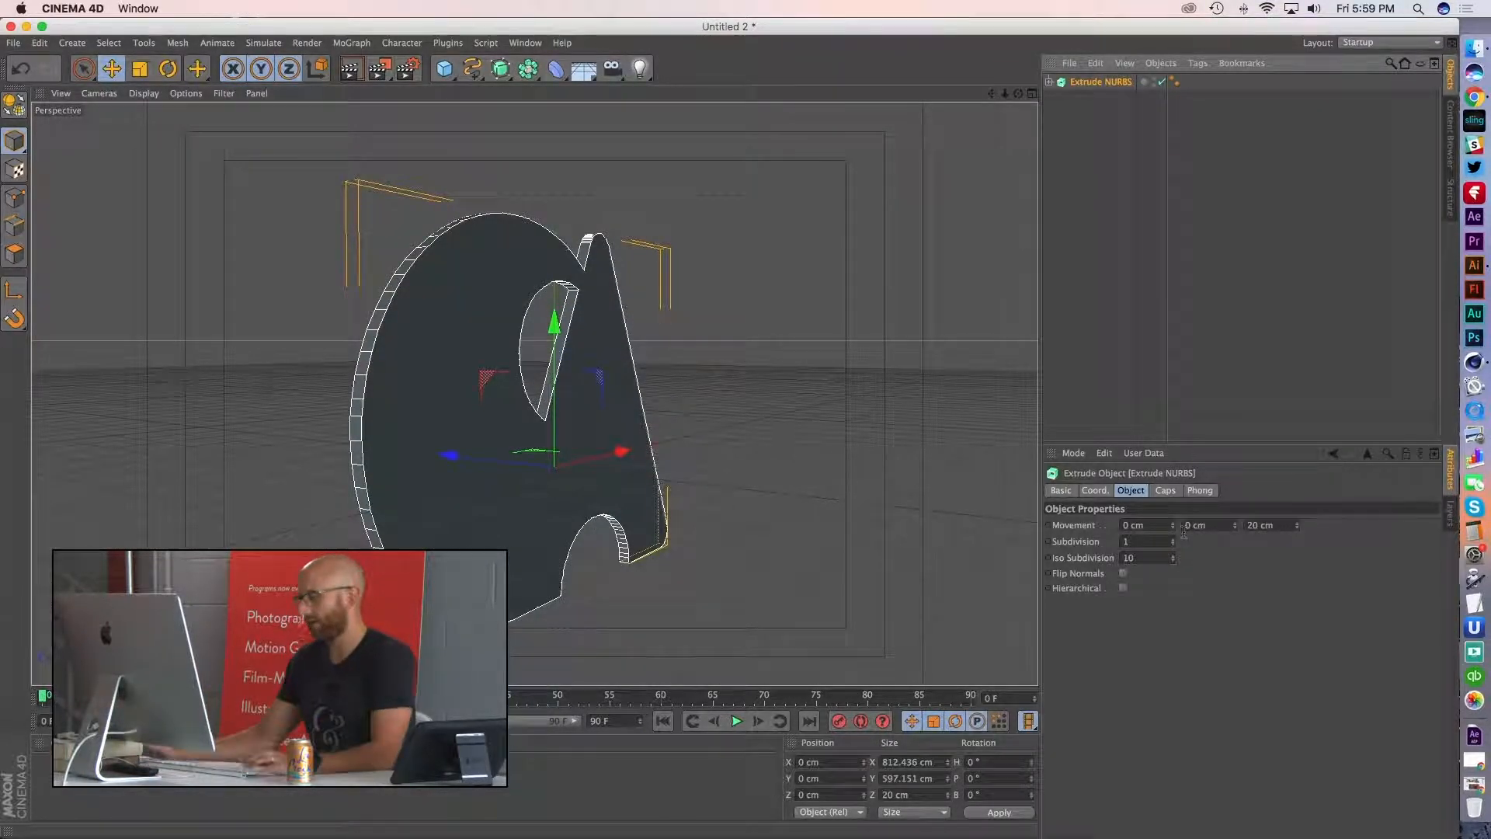
- Adjust the Extrude NURBS depth by setting its Z movement to 91 cm
right_click_drag(504, 499, 559, 497, "alt")
middle_click_drag(558, 497, 571, 529, "alt")
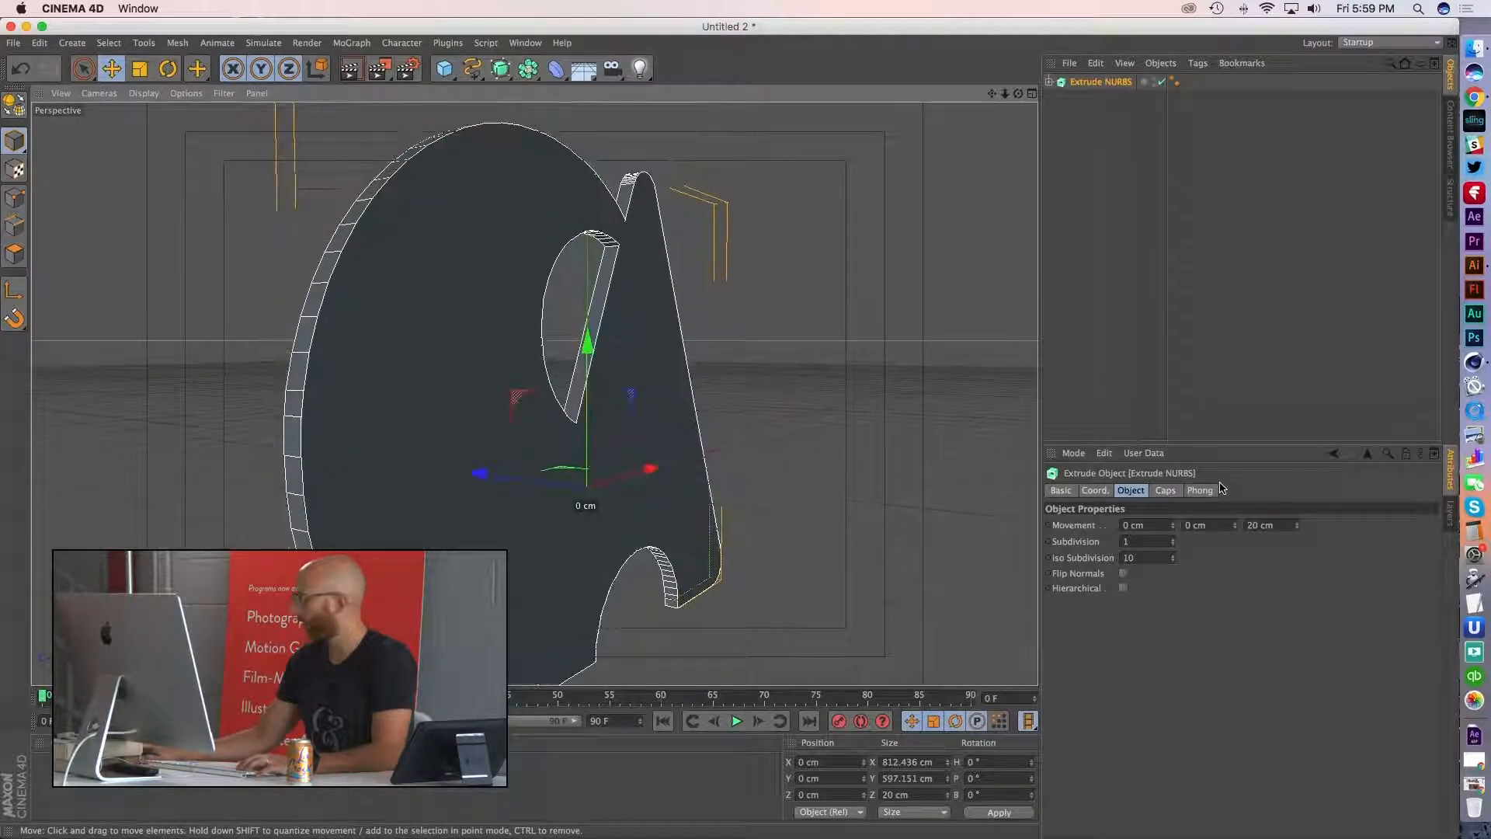
left_click(1298, 523)
left_click_drag(1297, 526, 1173, 533)
key("super+z")
key("super+z")
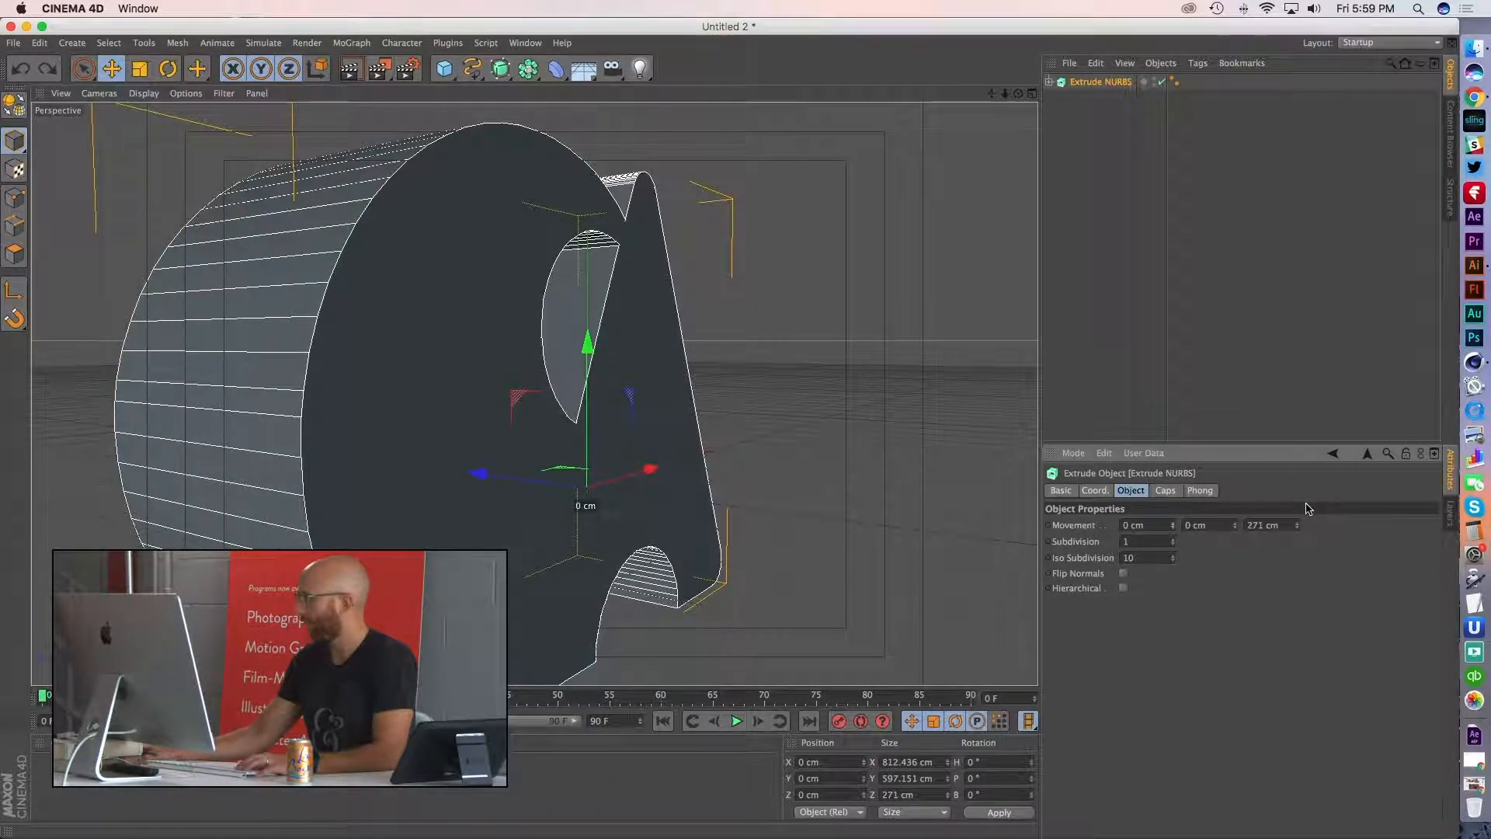
mouse_move(1298, 526)
left_mouse_down()
mouse_move(1297, 548)
mouse_move(1297, 534)
left_mouse_up()
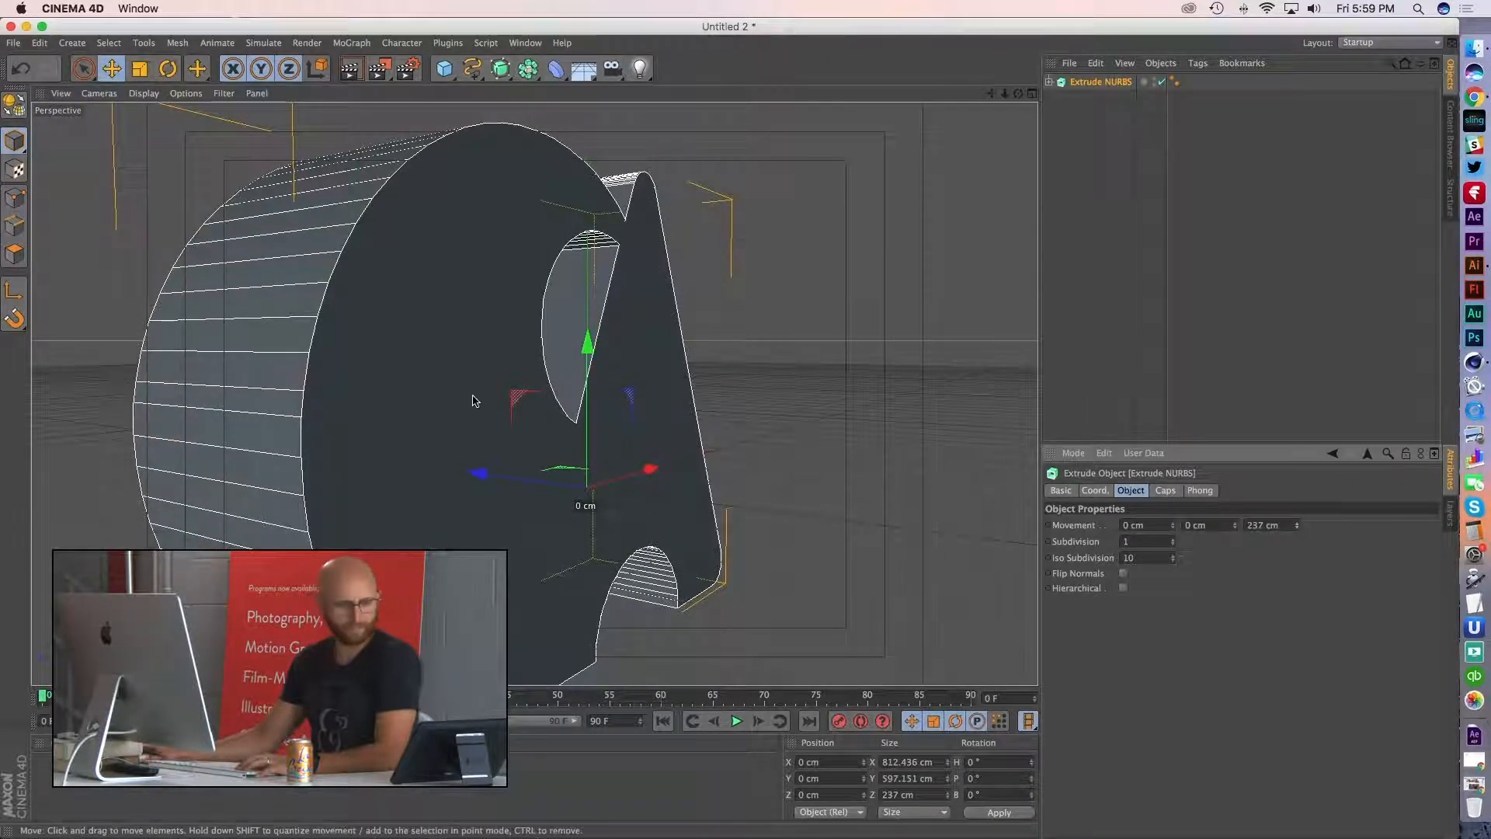
left_click_drag(301, 299, 922, 480, "alt")
left_click_drag(1297, 526, 1297, 544)
middle_click_drag(509, 398, 573, 385, "alt")
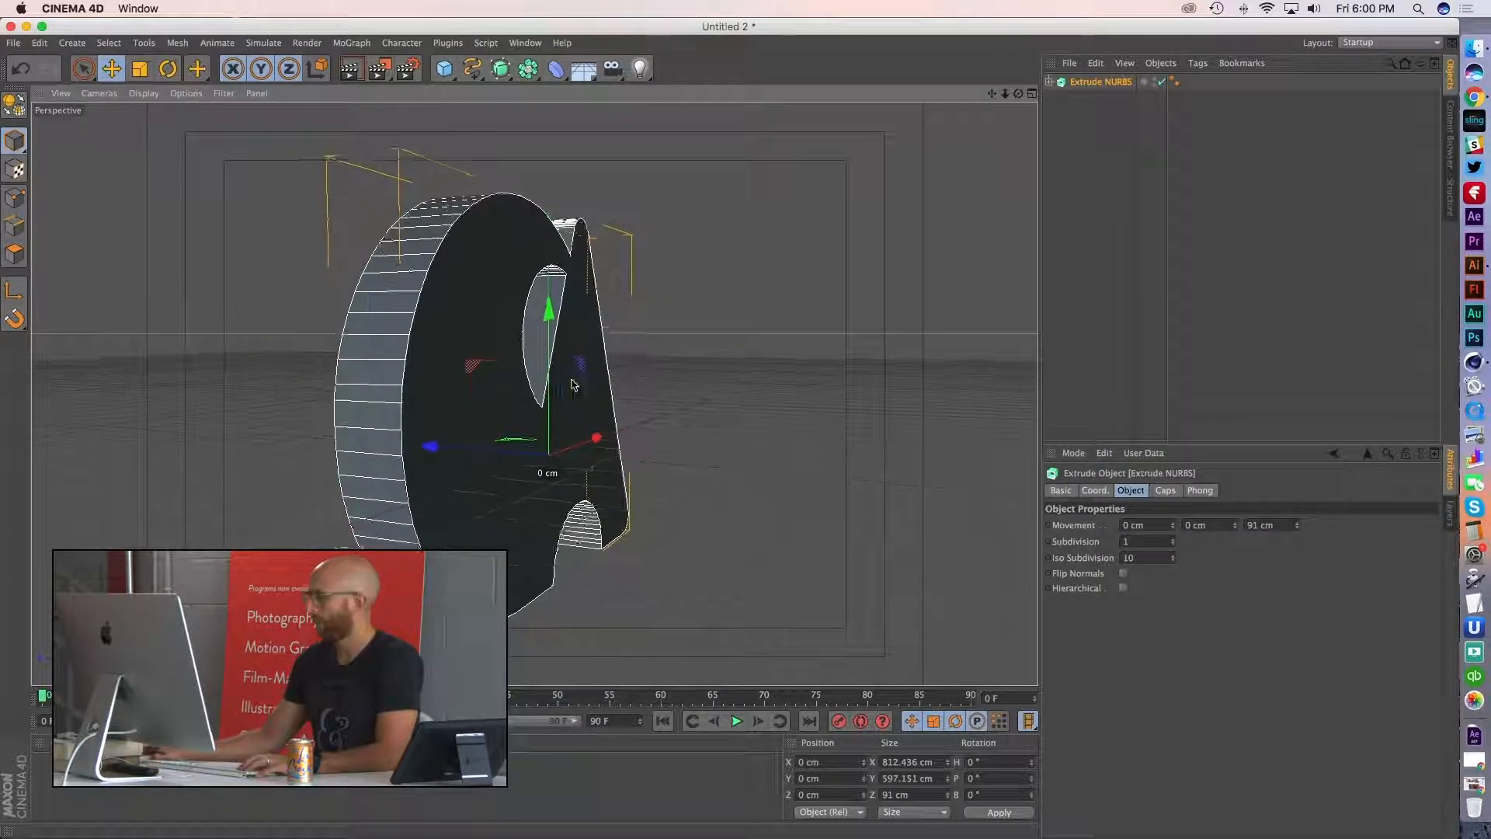
left_click_drag(574, 386, 544, 379, "alt")
- Set the Extrude NURBS start cap to Fillet Cap and look at the bevel along the logo's front edge
left_click(1166, 490)
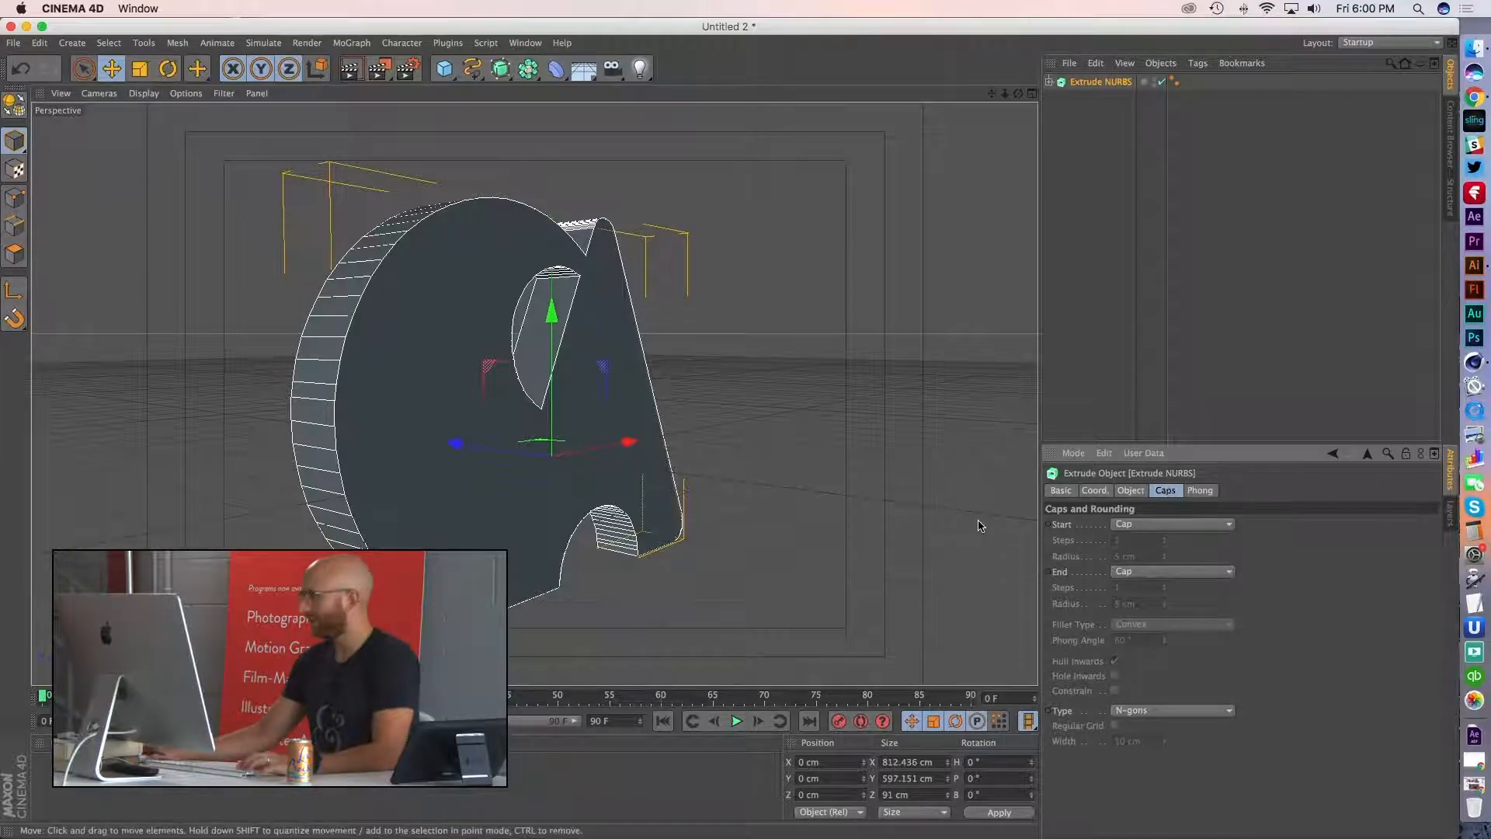
right_click_drag(363, 338, 484, 301, "alt")
left_click_drag(483, 301, 609, 414, "alt")
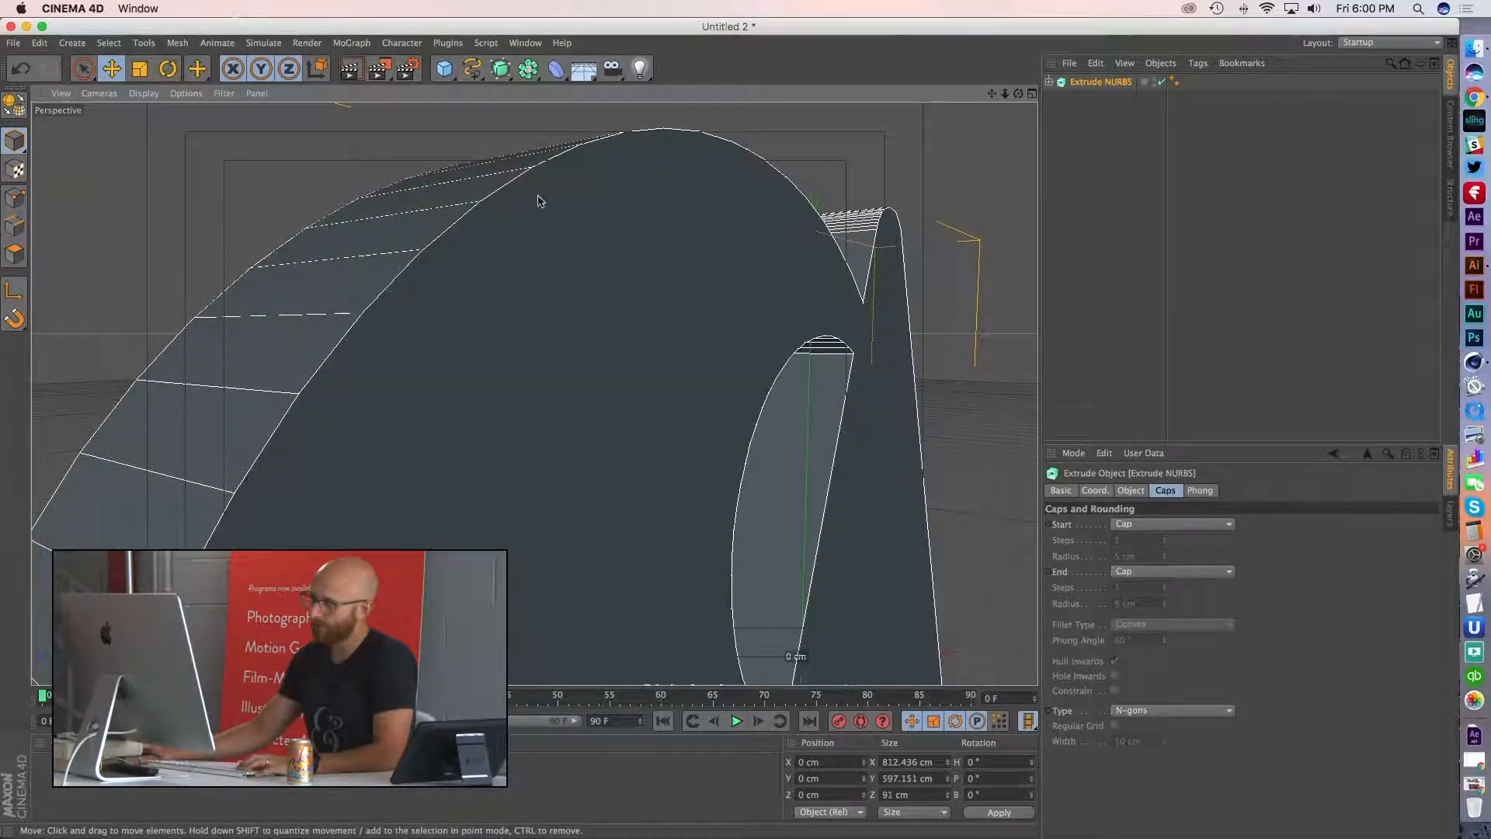
left_click_drag(421, 301, 323, 296, "alt")
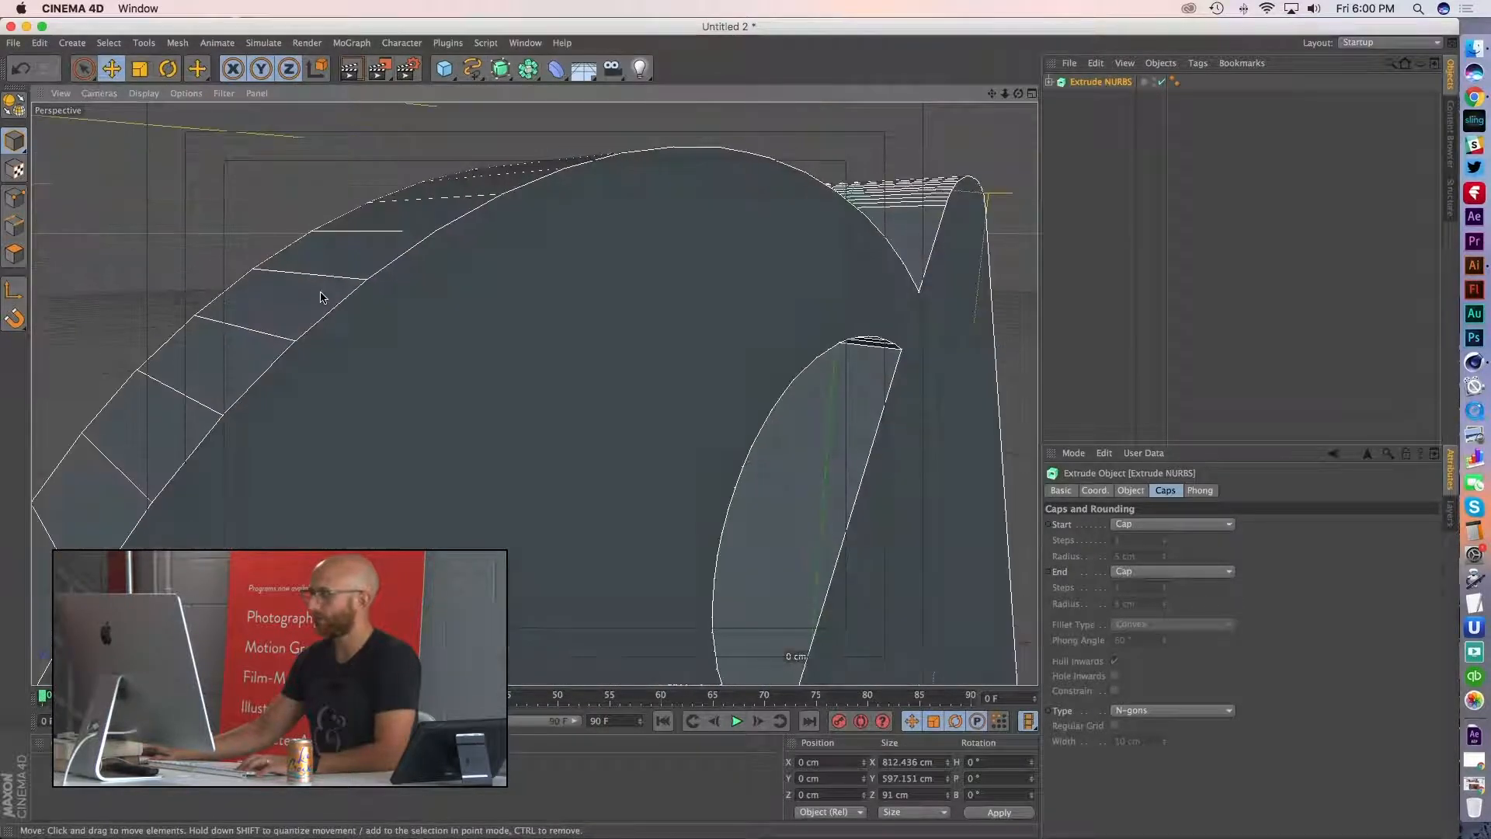
left_click(1152, 527)
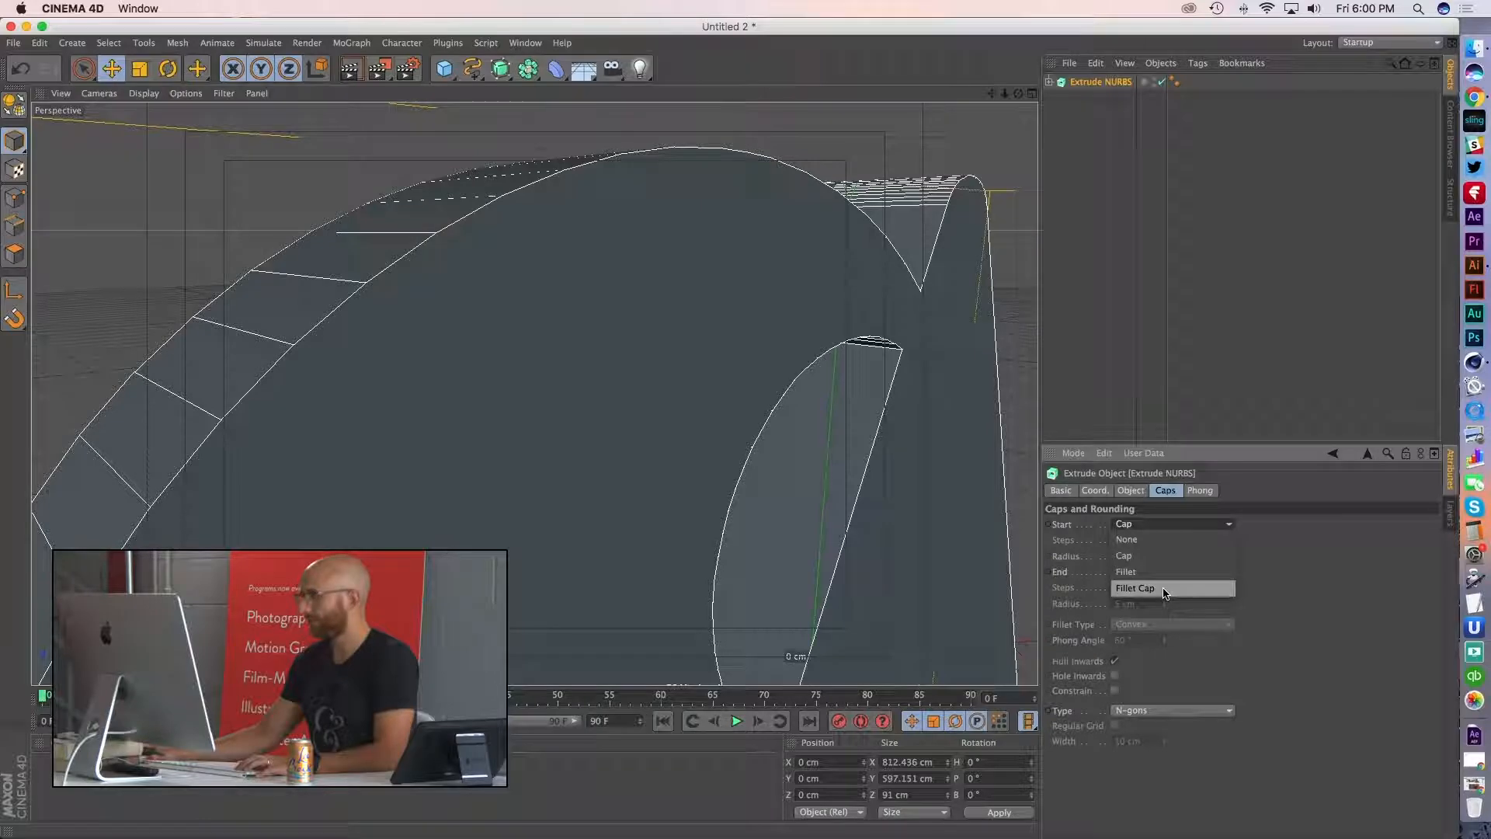
left_click(1165, 593)
left_click_drag(779, 410, 621, 336, "alt")
- Switch the start cap to a plain Cap for comparison and return it to Fillet Cap
left_click(1147, 526)
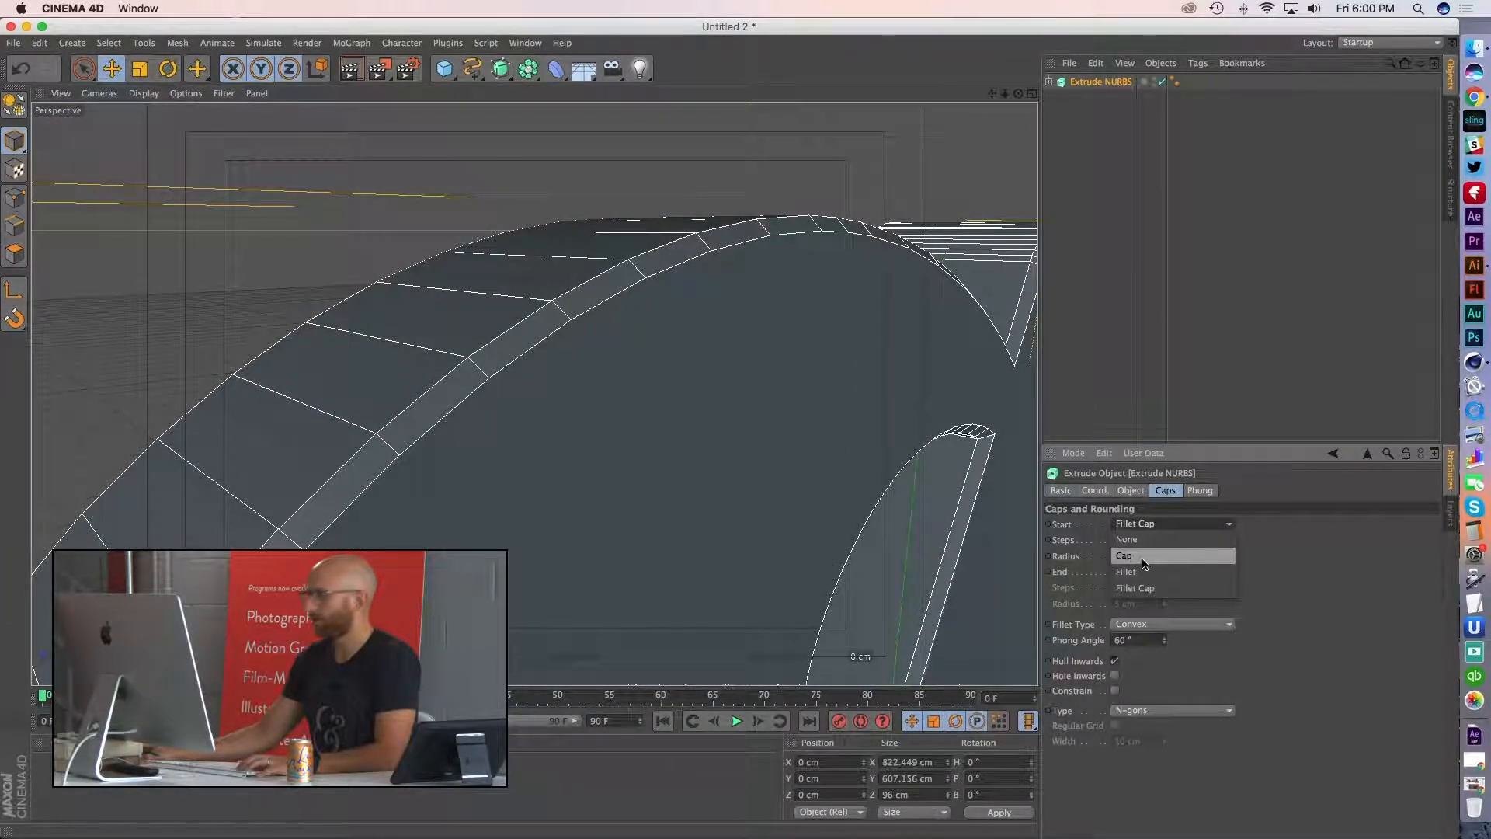
left_click(1143, 558)
left_click(1157, 528)
left_click(1135, 588)
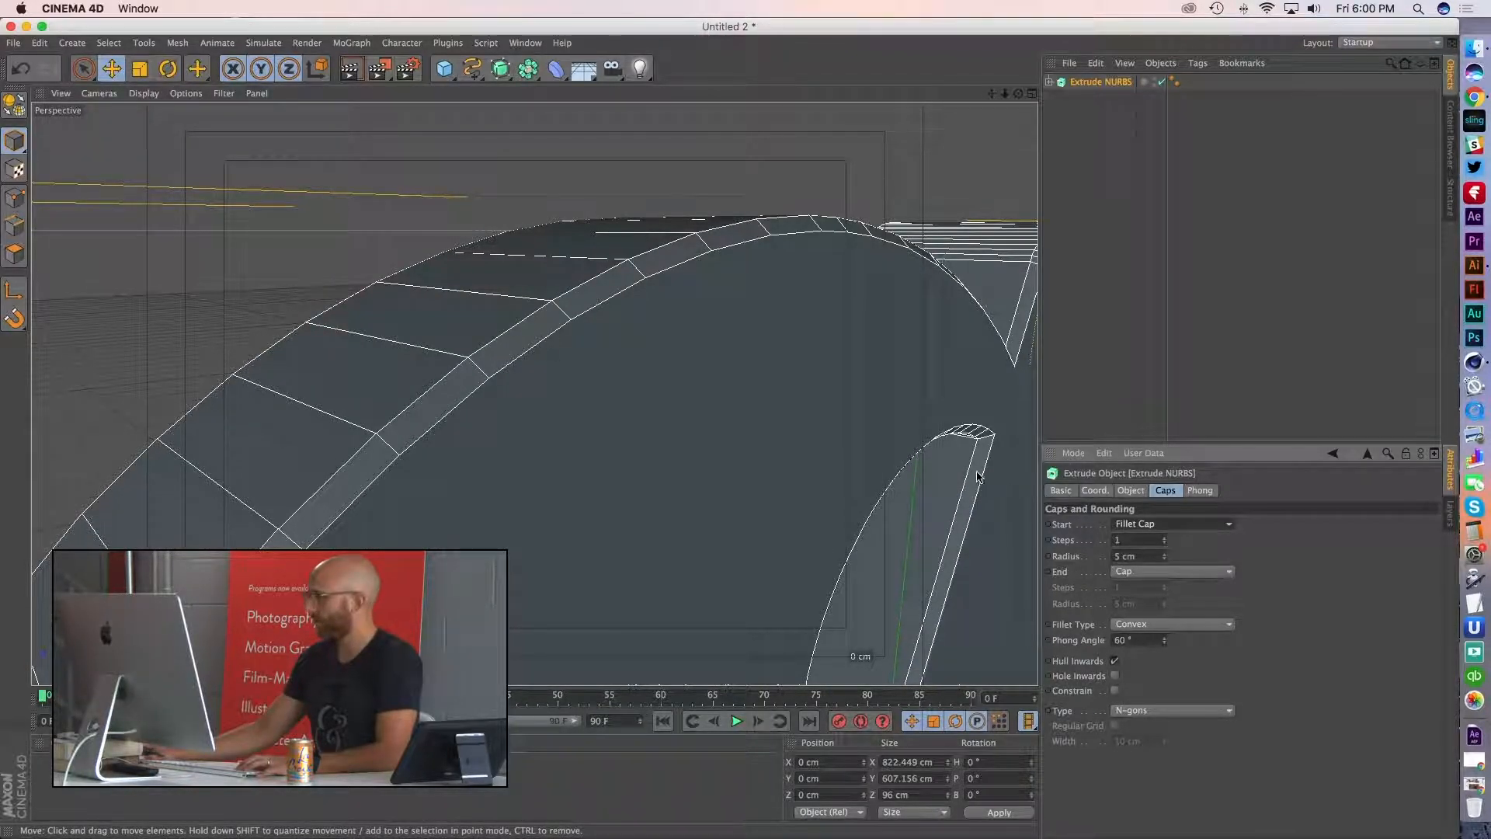
- Reduce the start cap's fillet radius to 2 cm and turn on Constrain
left_click(1165, 560)
left_click(1165, 561)
left_click(1165, 561)
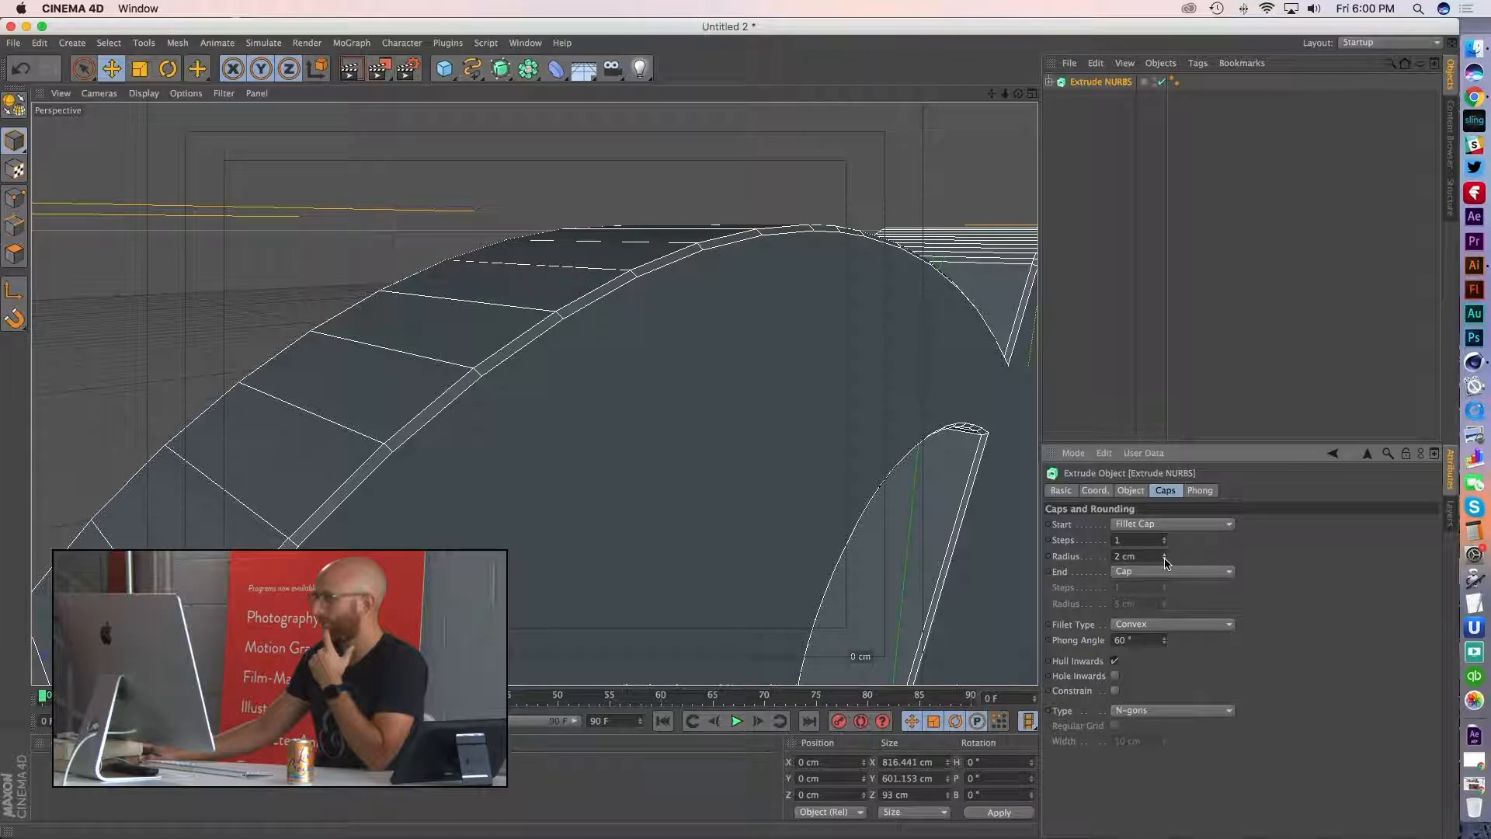
left_click(1116, 691)
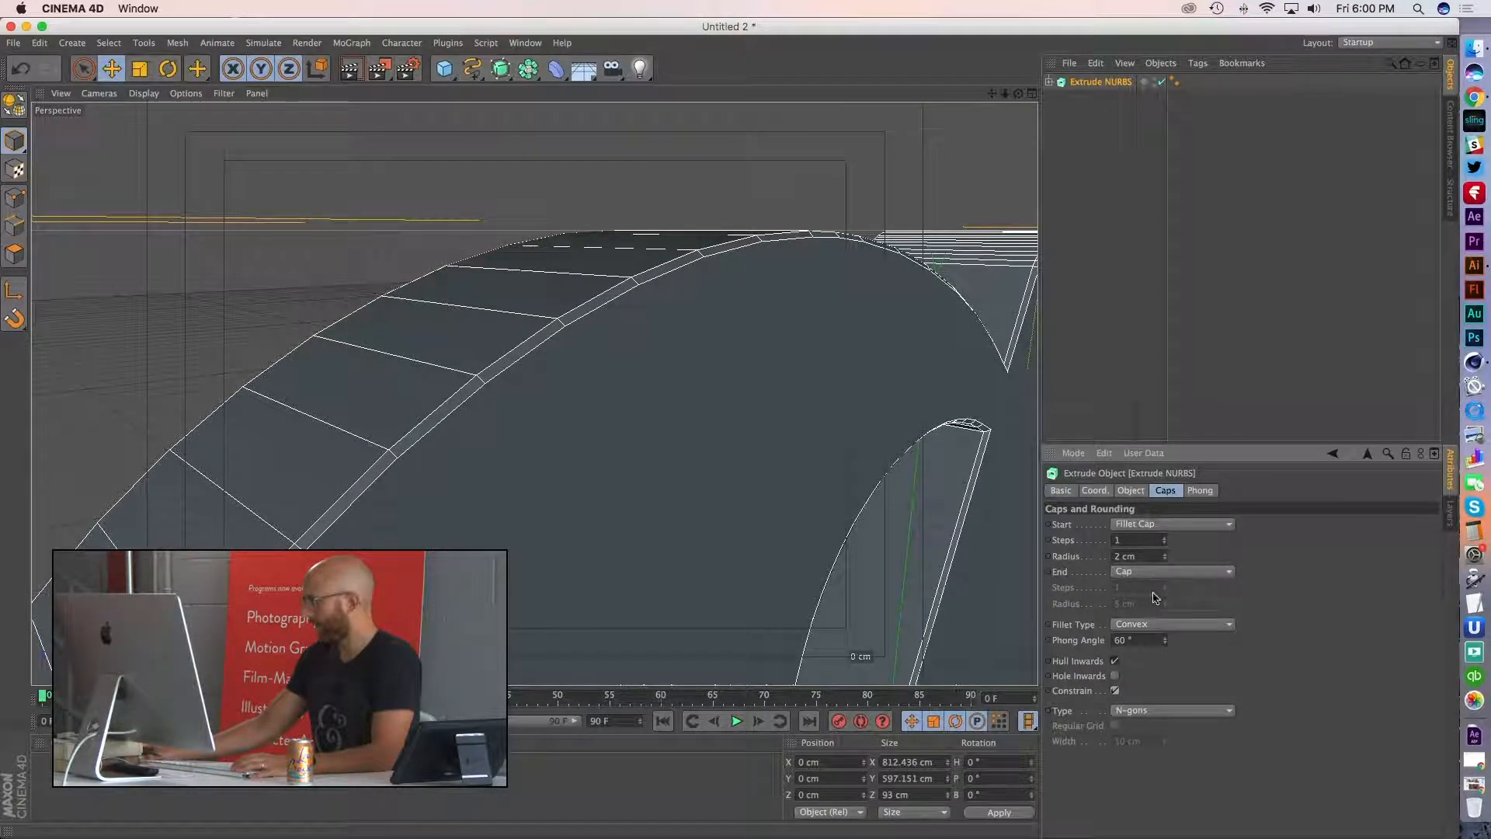
left_click(1180, 525)
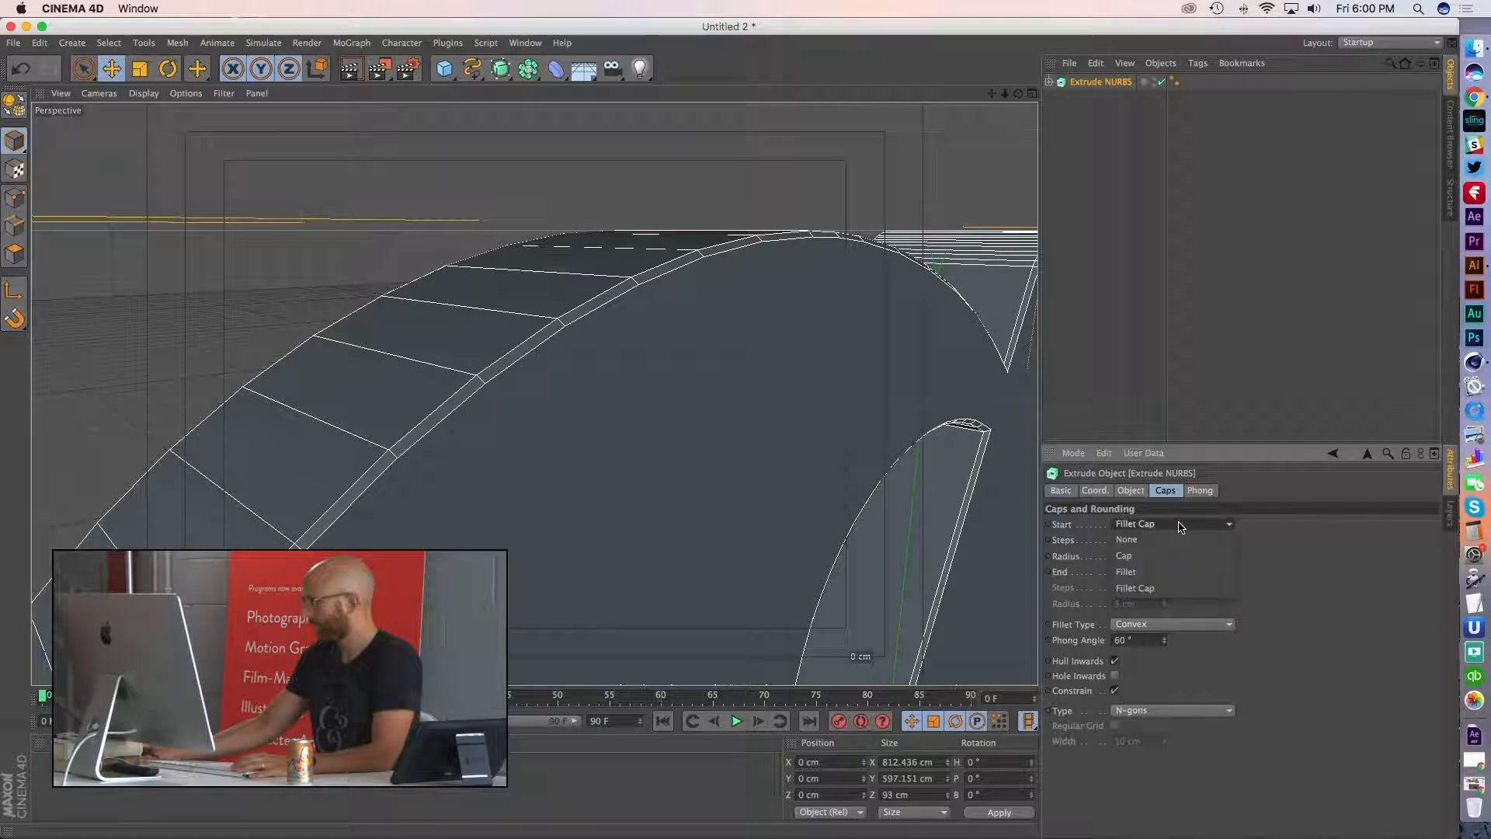
left_click(1361, 531)
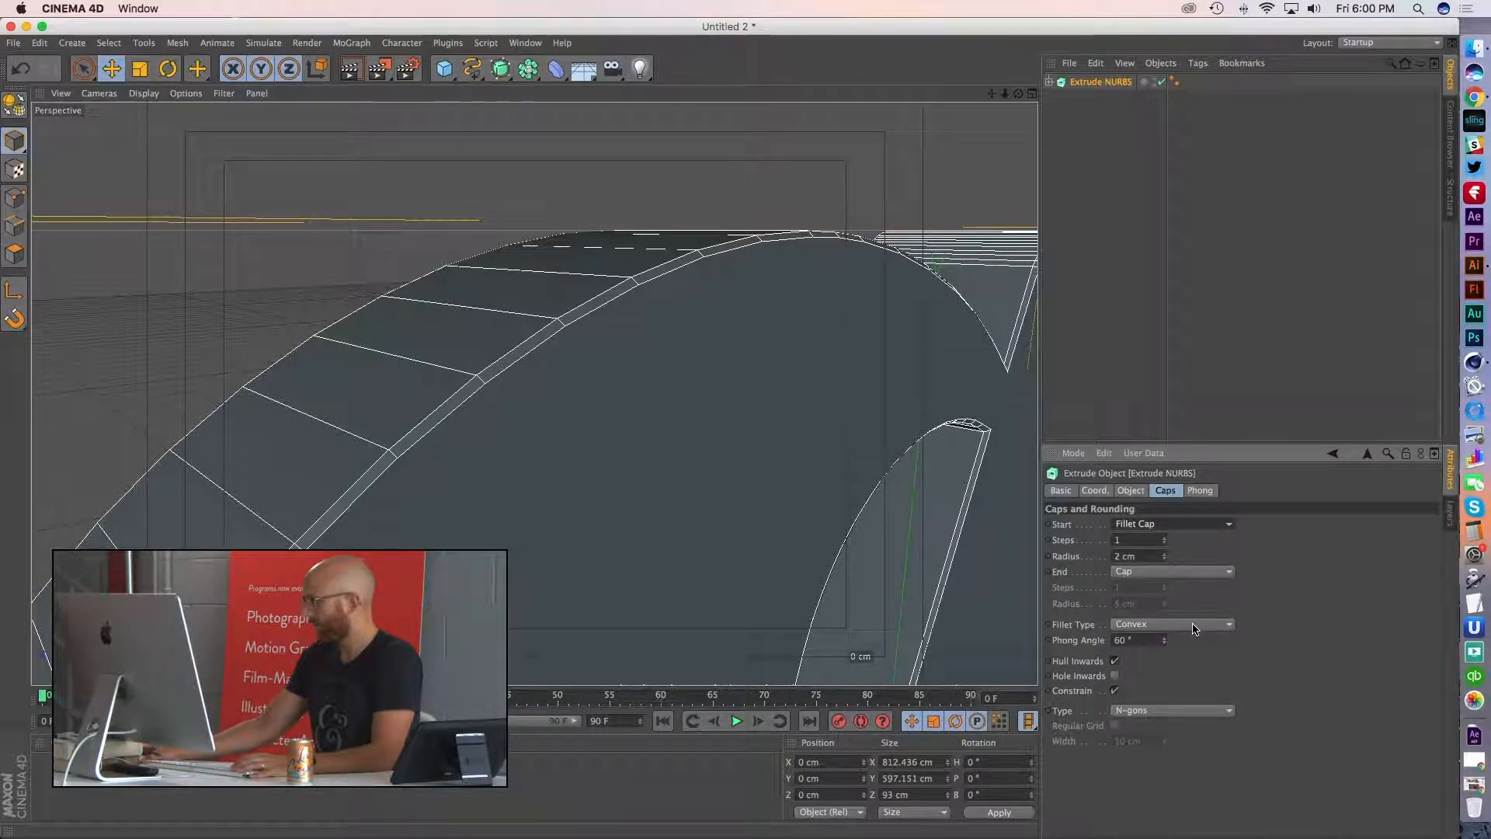
- Try the Concave and Half Circle fillet types on the logo's front edge
left_click(1195, 628)
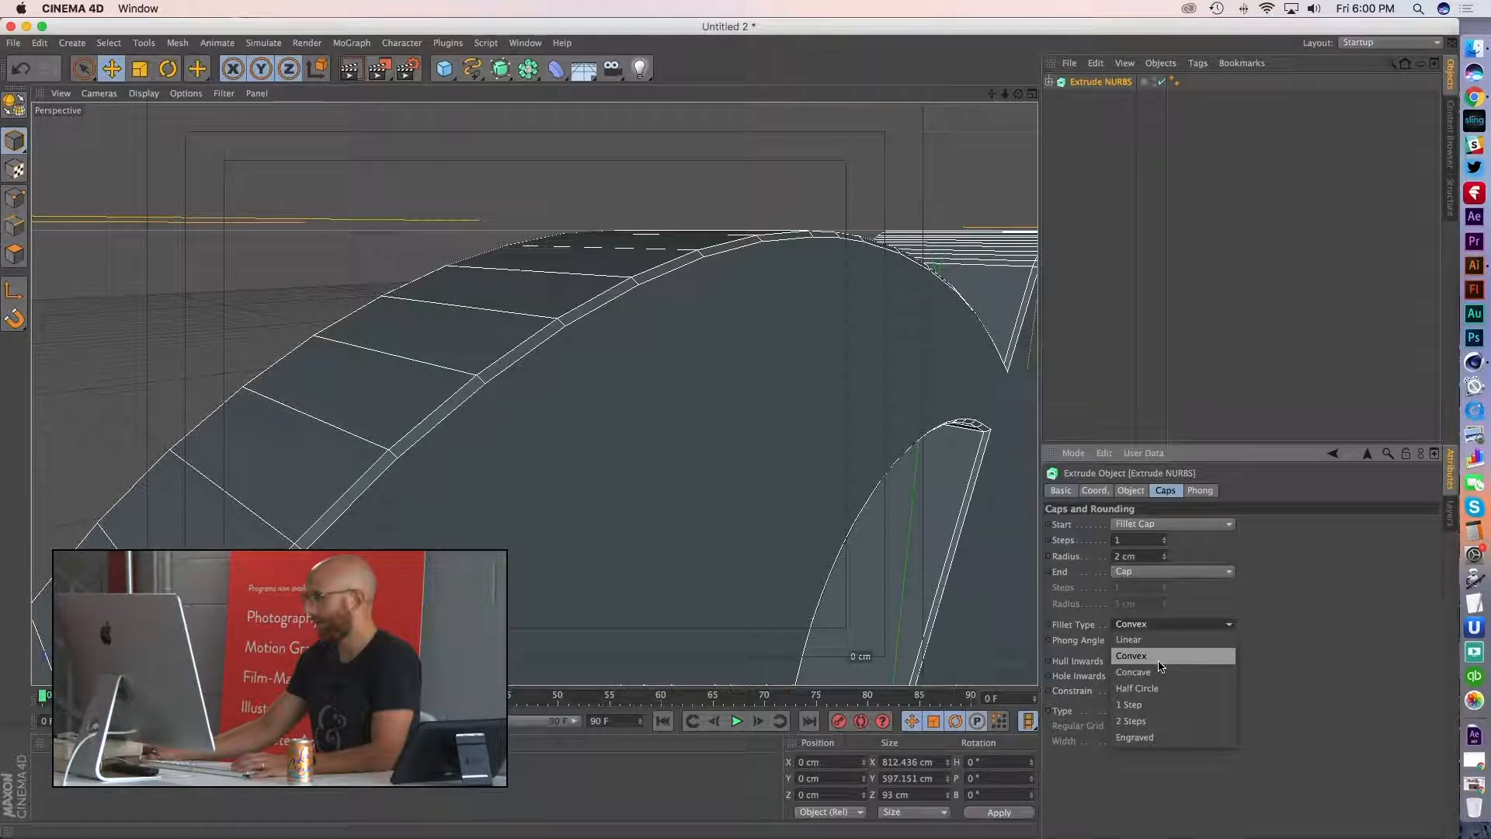
right_click_drag(568, 339, 633, 327, "alt")
left_click_drag(631, 318, 660, 259, "alt")
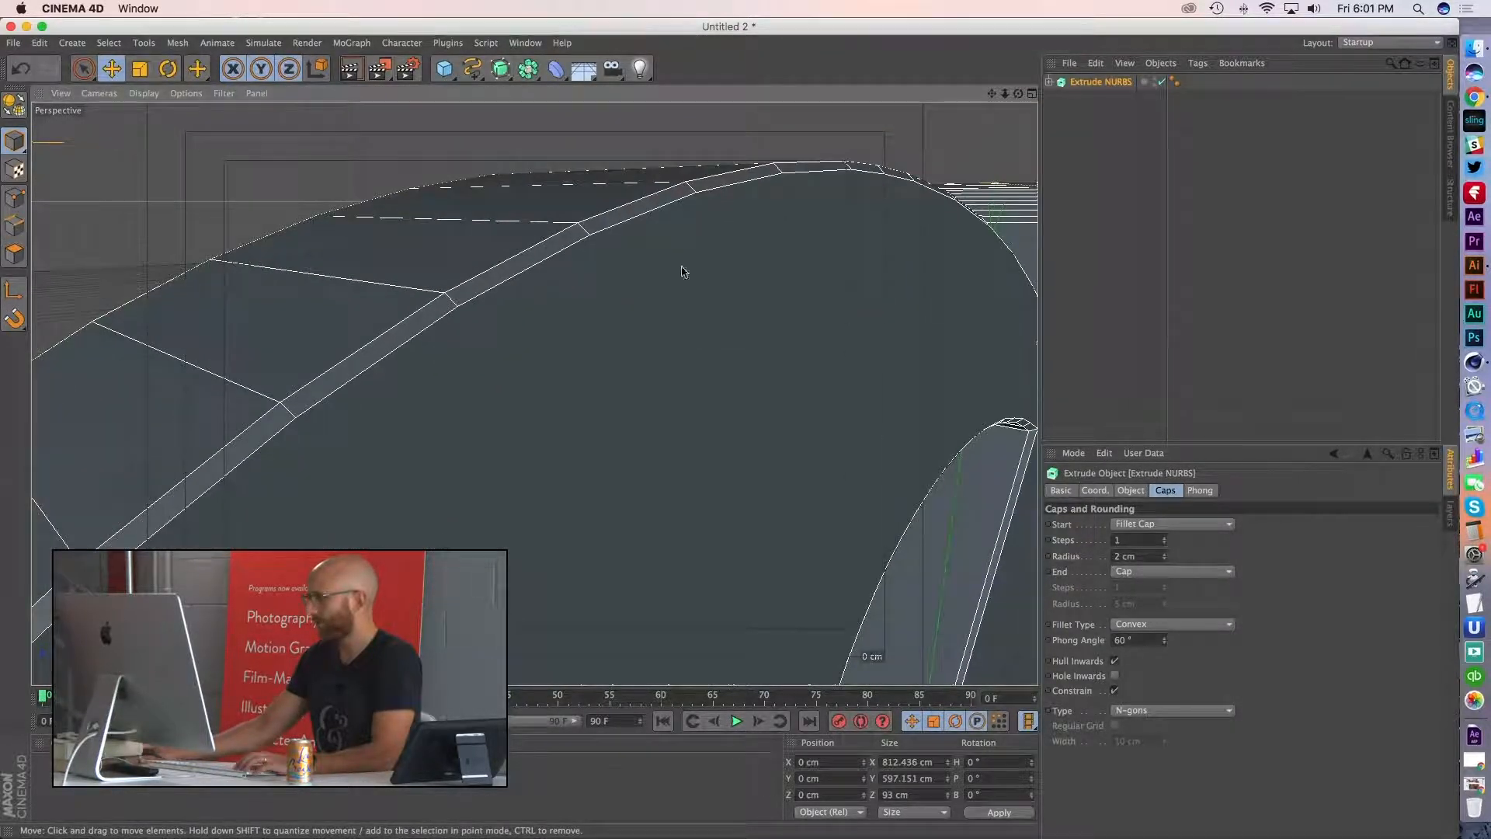
left_click(1176, 625)
left_click(1166, 673)
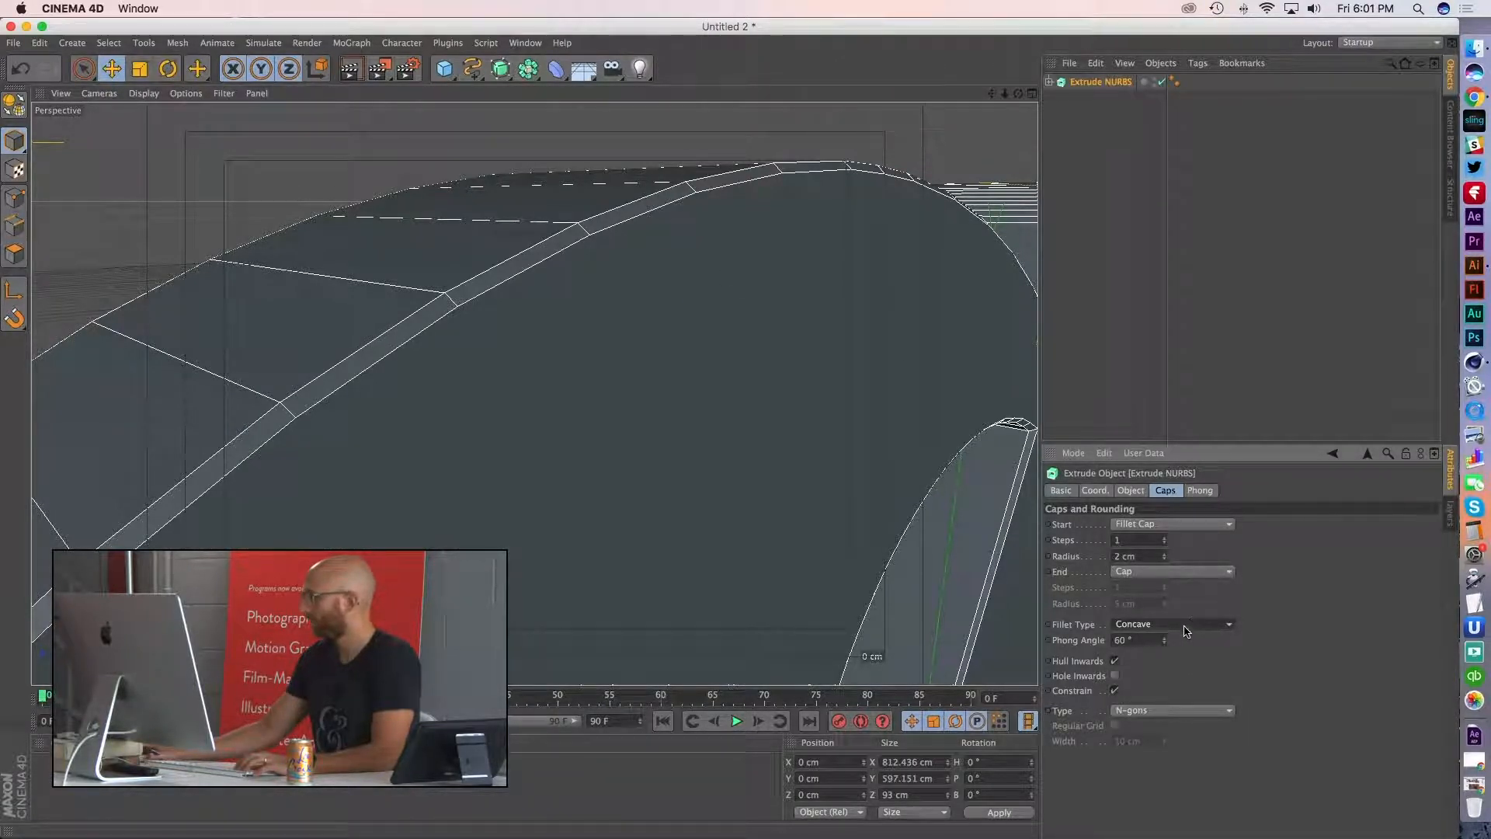
left_click(1186, 625)
left_click(1173, 688)
left_click_drag(443, 286, 508, 260, "alt")
right_click_drag(508, 259, 676, 298, "alt")
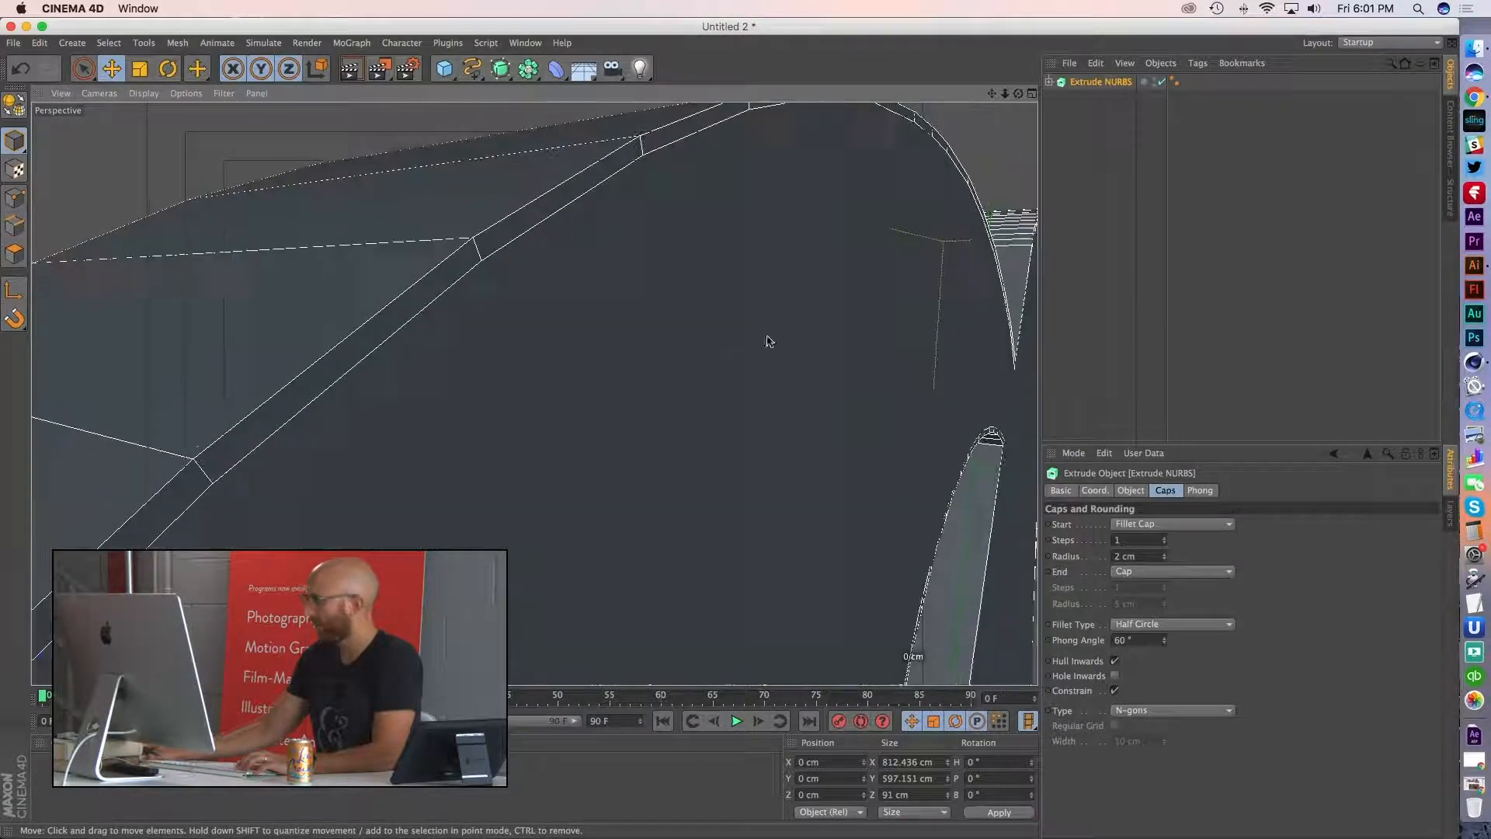
- Raise the start fillet to 3 steps and set the fillet type to Concave
left_click(1165, 539)
left_click(1165, 538)
left_click_drag(626, 388, 586, 442, "alt")
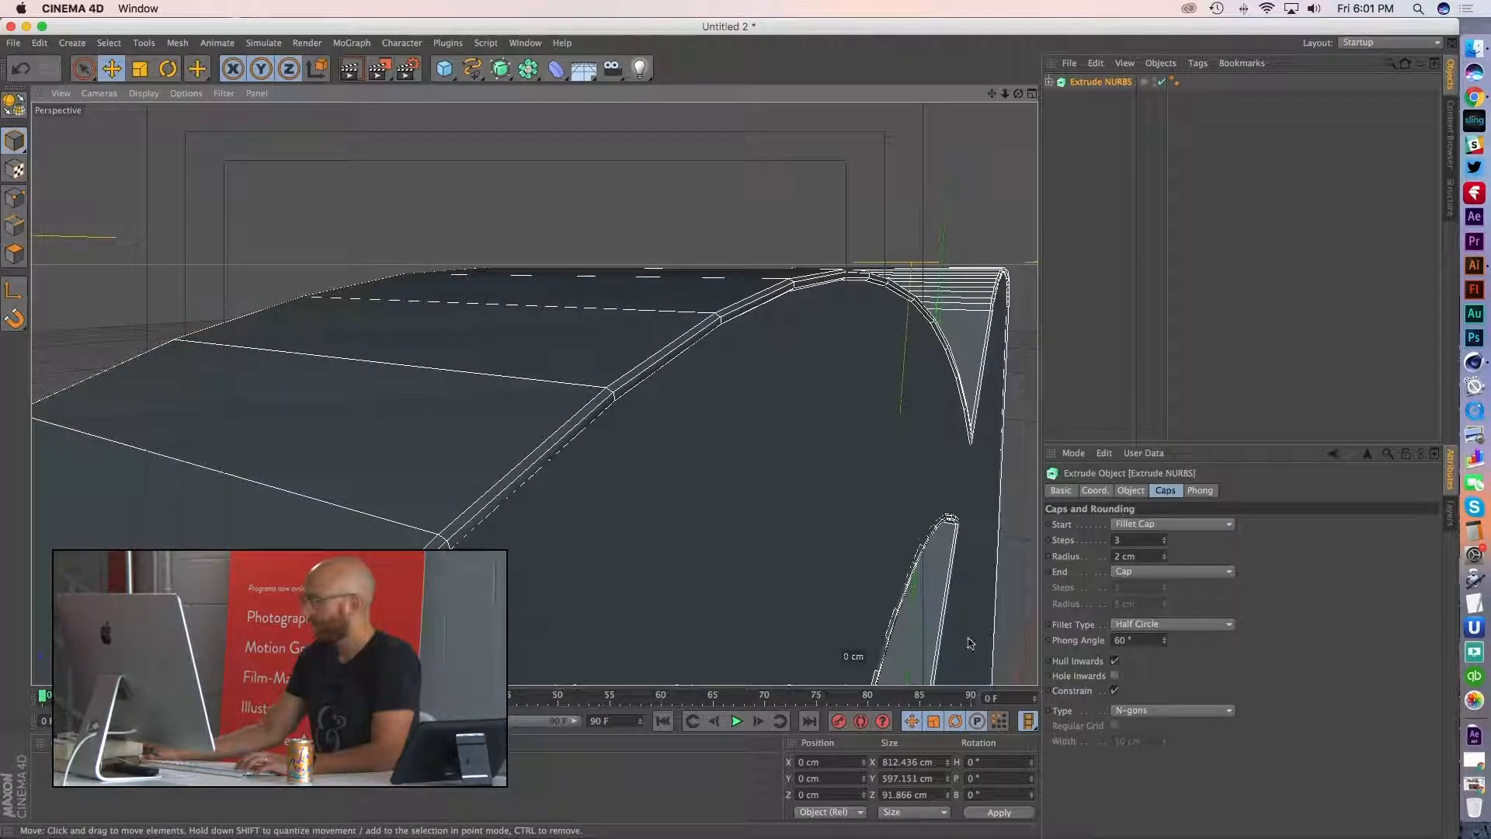
left_click(1169, 625)
left_click(1168, 673)
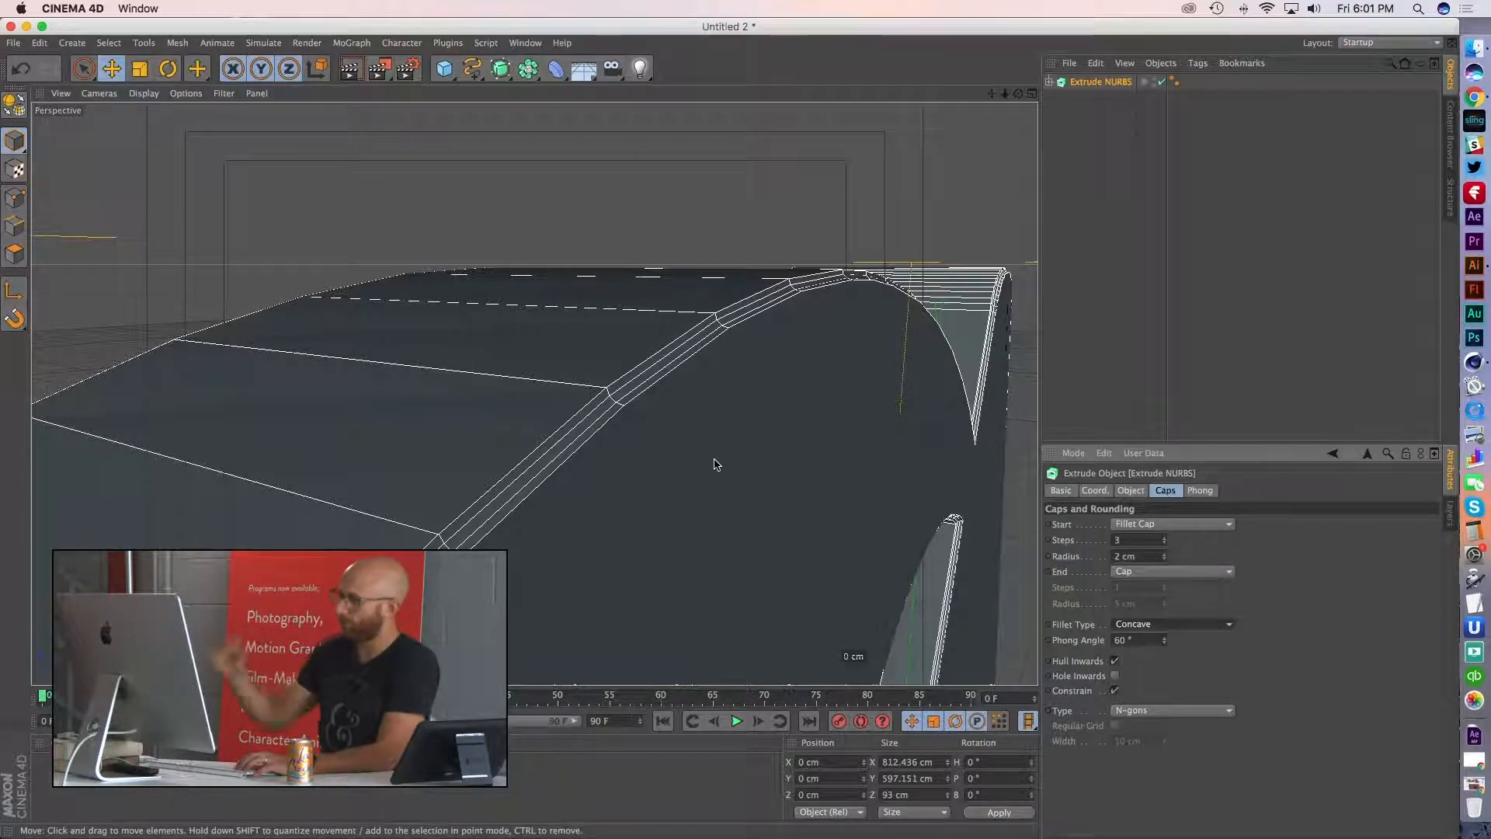
- Increase the start fillet to 6 steps with a 5 cm radius
left_click(1165, 536)
left_click(1165, 537)
left_click(1165, 536)
left_click(1165, 555)
left_click(1165, 555)
left_click(1165, 556)
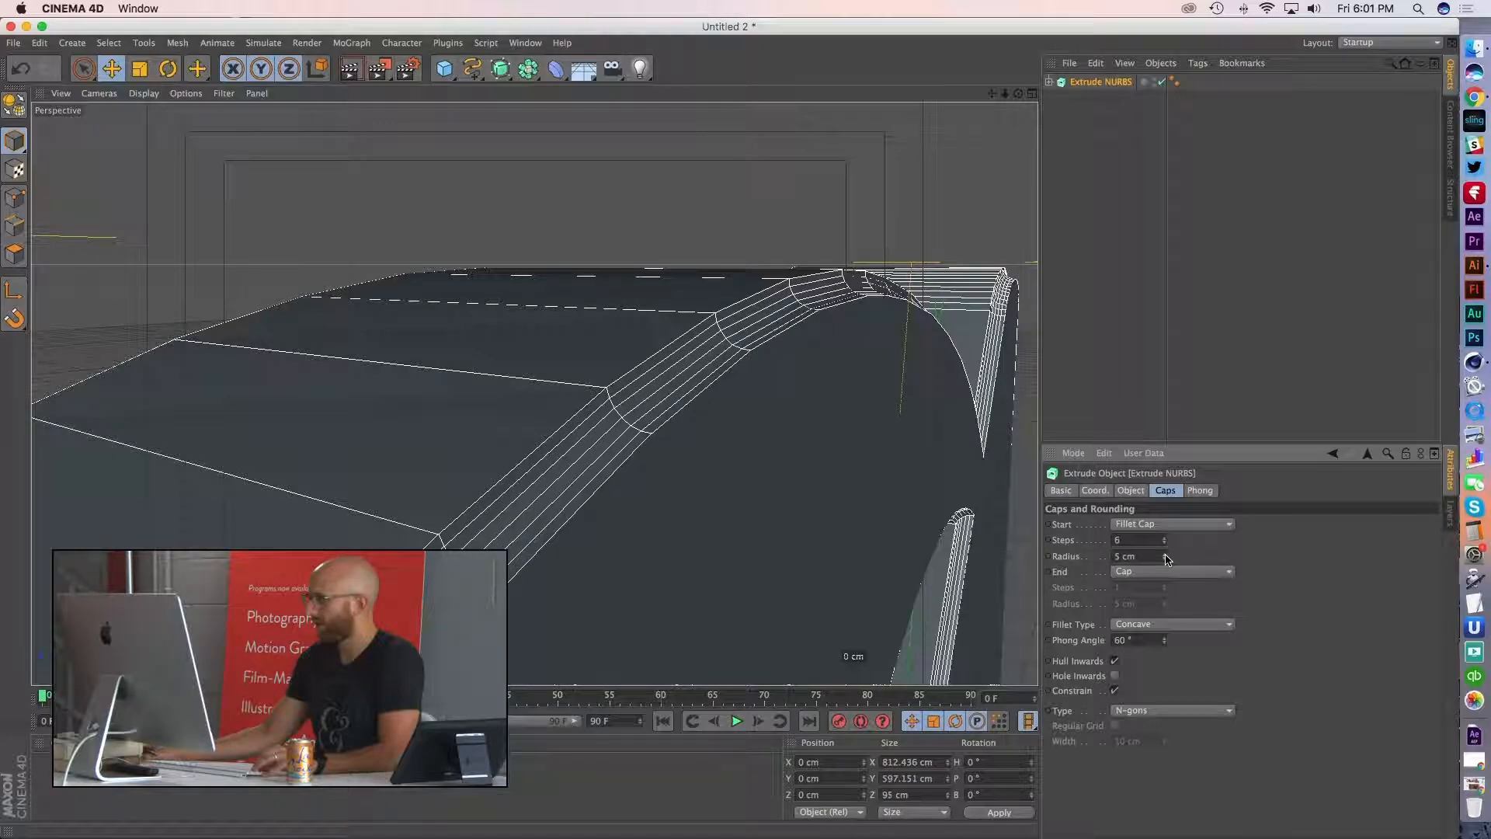
- Try a 10 cm radius on the start cap's fillet and examine the front edge
left_click(1165, 556)
left_click(1165, 555)
left_click(1165, 555)
left_click(1166, 556)
left_click_drag(756, 508, 713, 444, "alt")
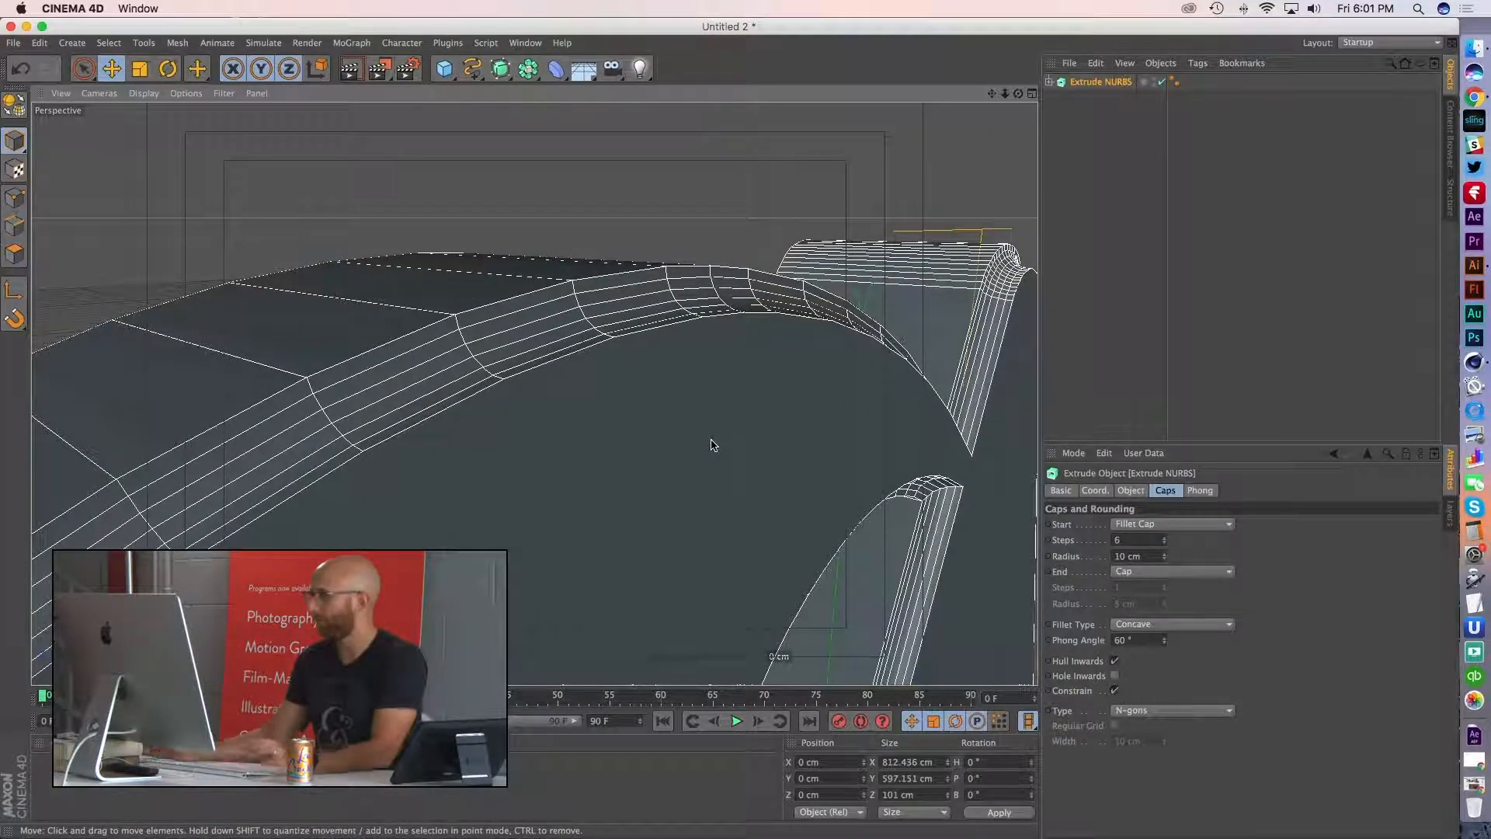
left_click_drag(752, 393, 609, 373, "alt")
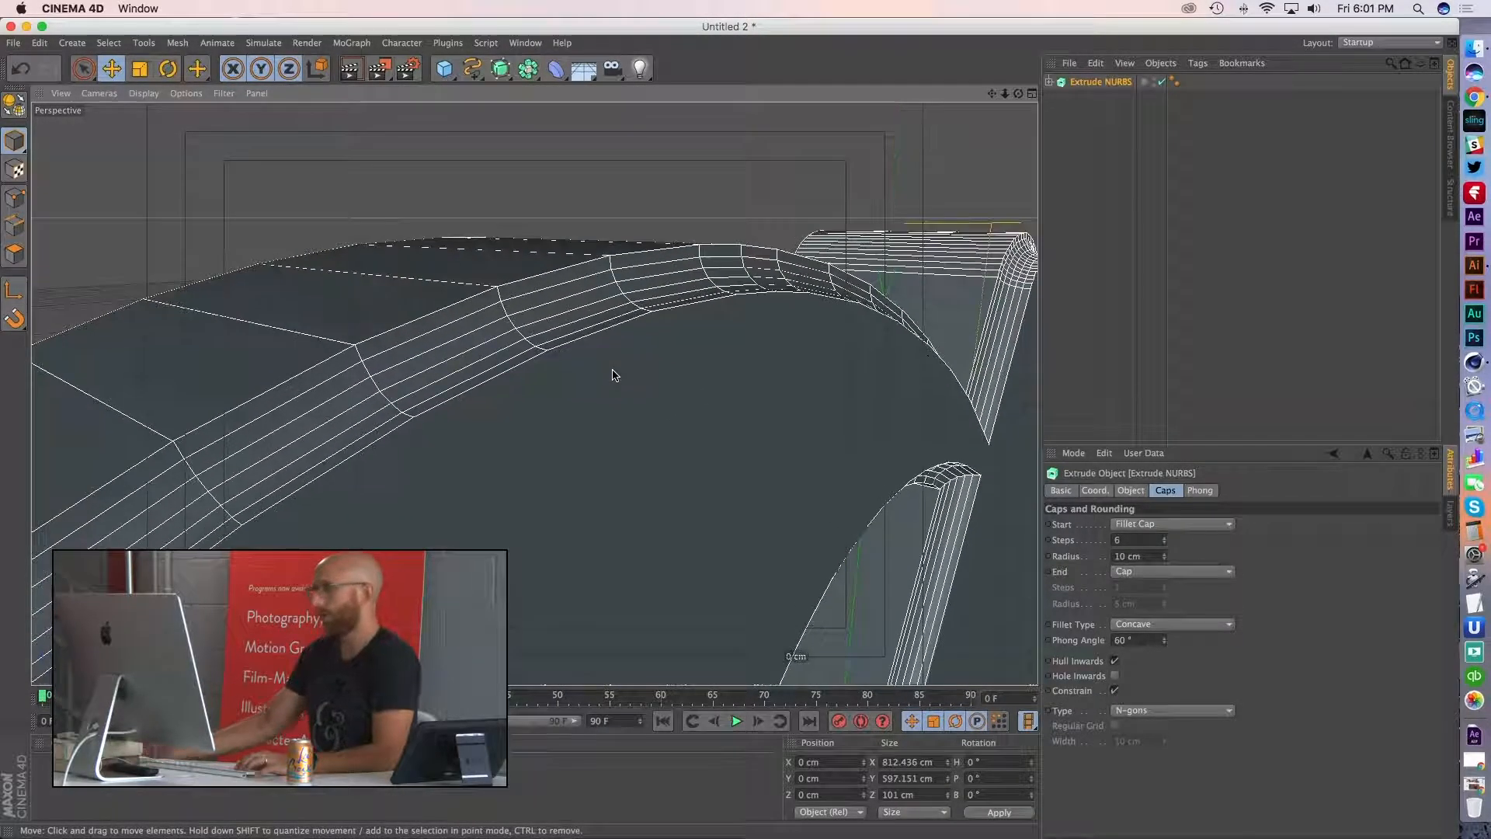
- Try the Half Circle and 1 Step fillet types on the logo's front edge
left_click(1184, 625)
left_click(1150, 688)
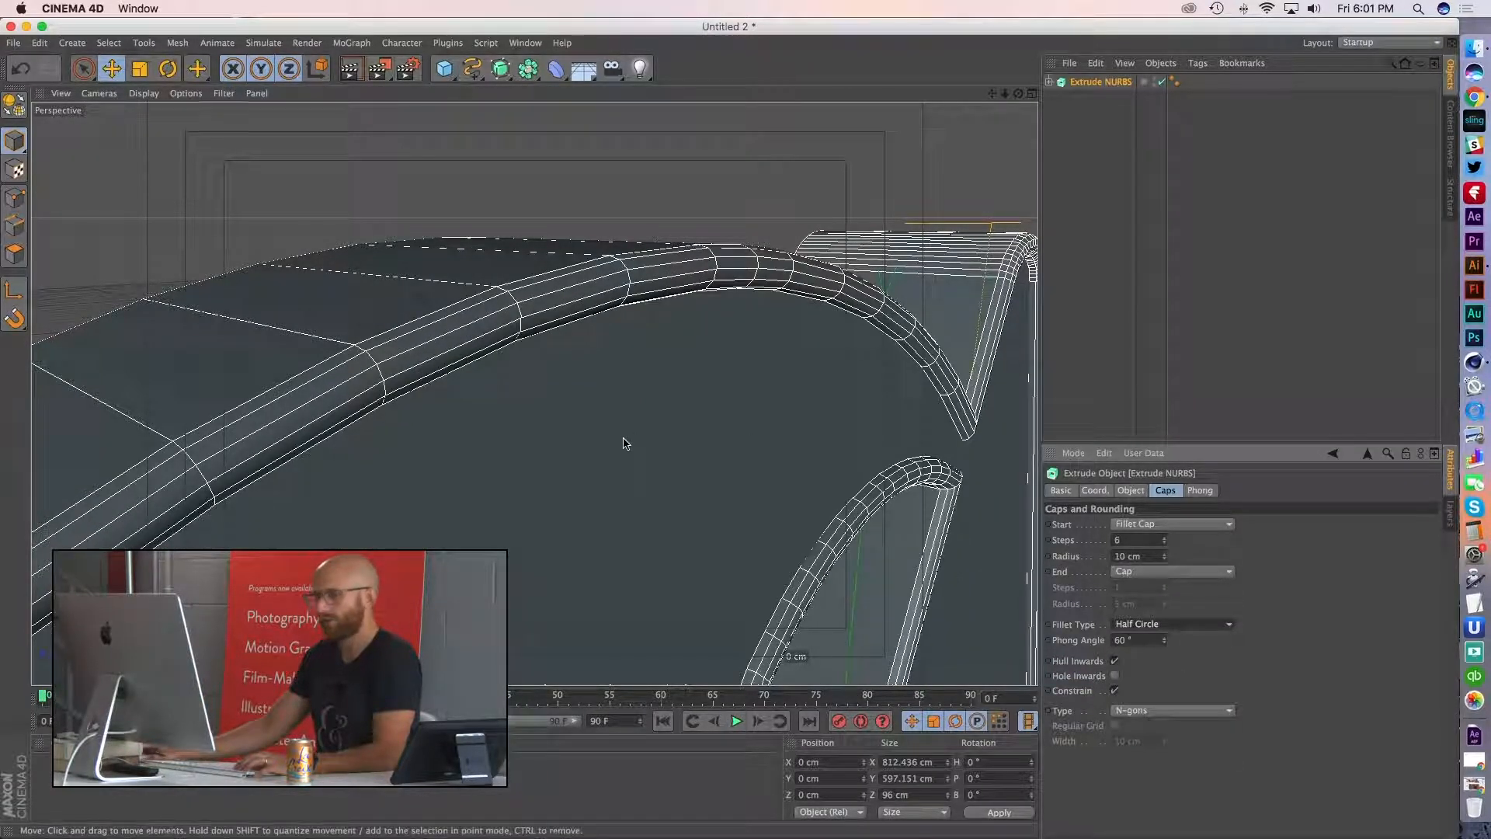
left_click(1187, 625)
left_click(1142, 703)
left_click_drag(625, 403, 677, 383, "alt")
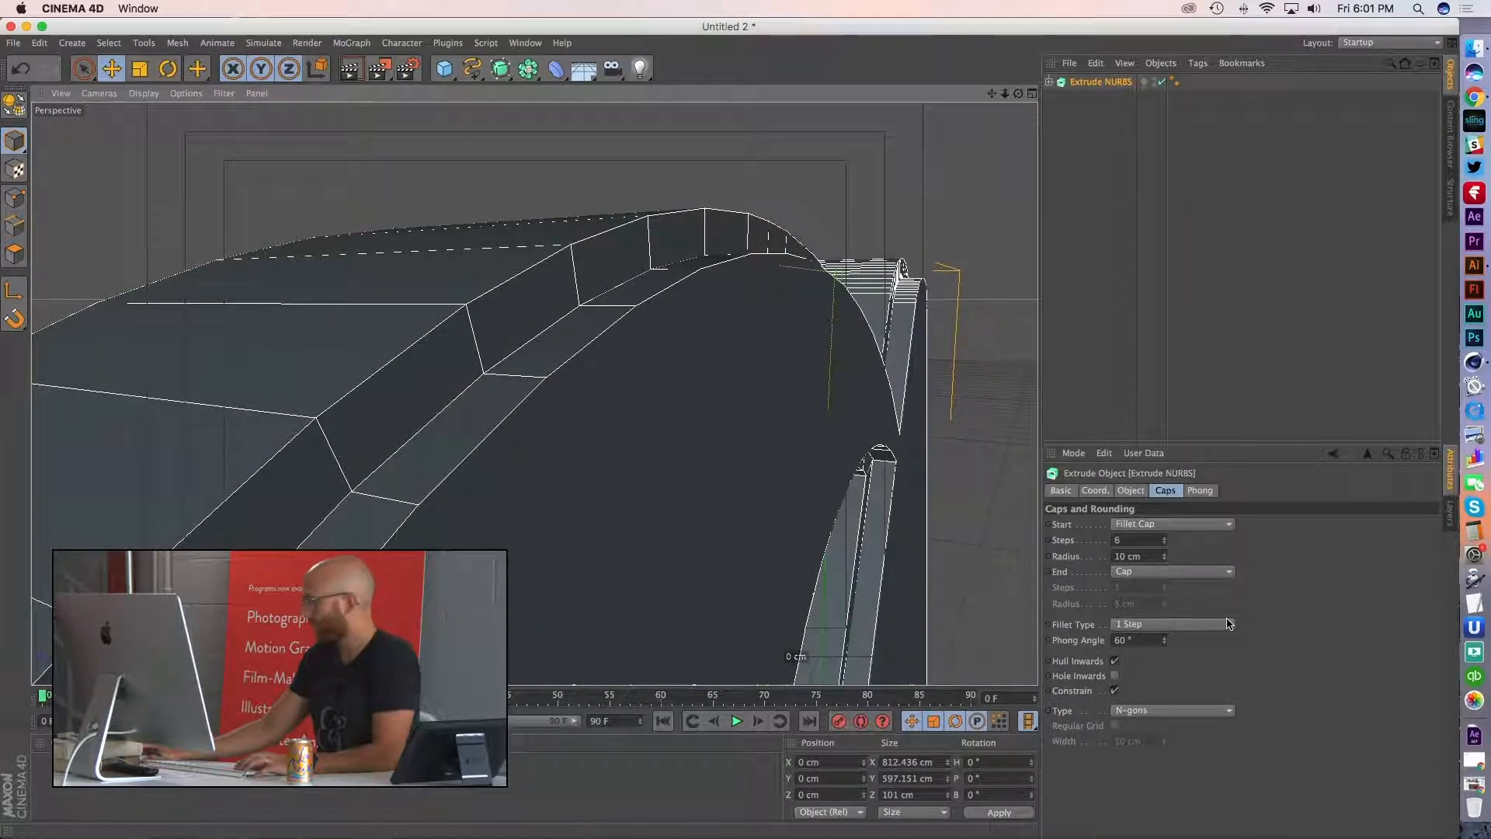
- Try the 2 Steps and Engraved fillet types on the logo's front edge
left_click(1163, 629)
left_click(1165, 721)
left_click_drag(609, 429, 595, 466, "alt")
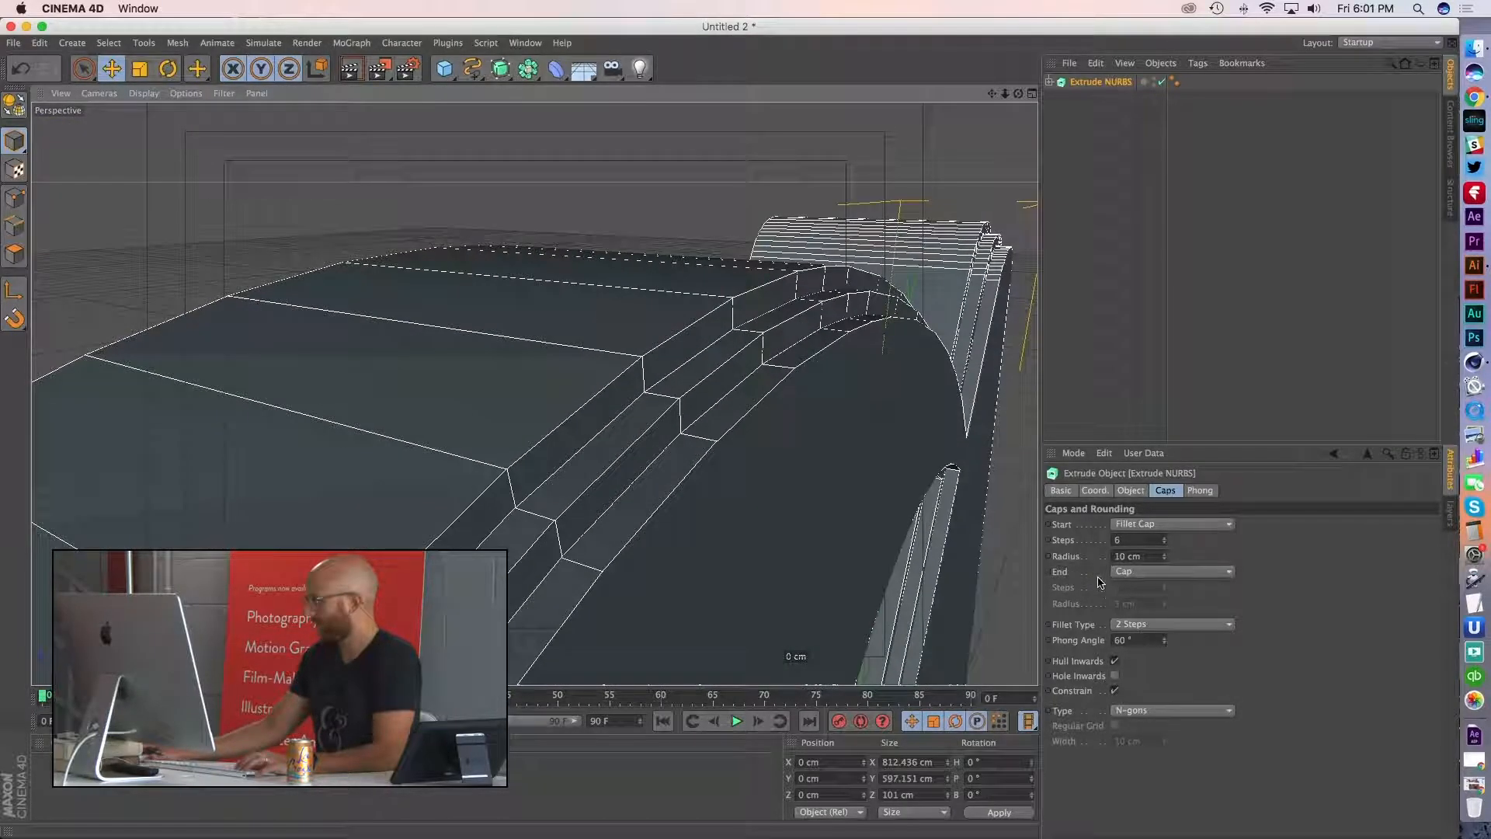
left_click(1164, 621)
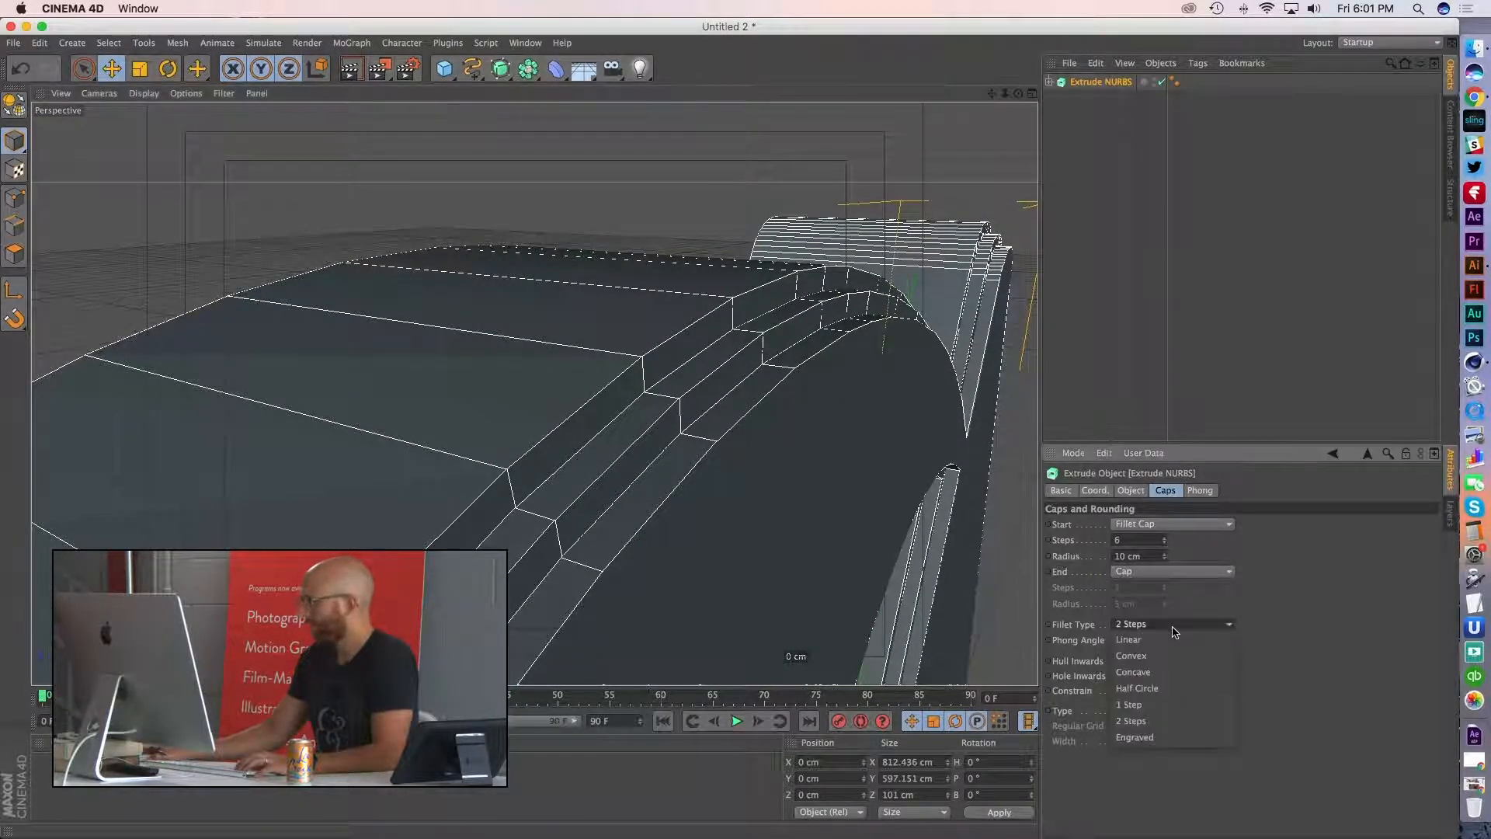
left_click(1173, 737)
left_click_drag(710, 436, 644, 438, "alt")
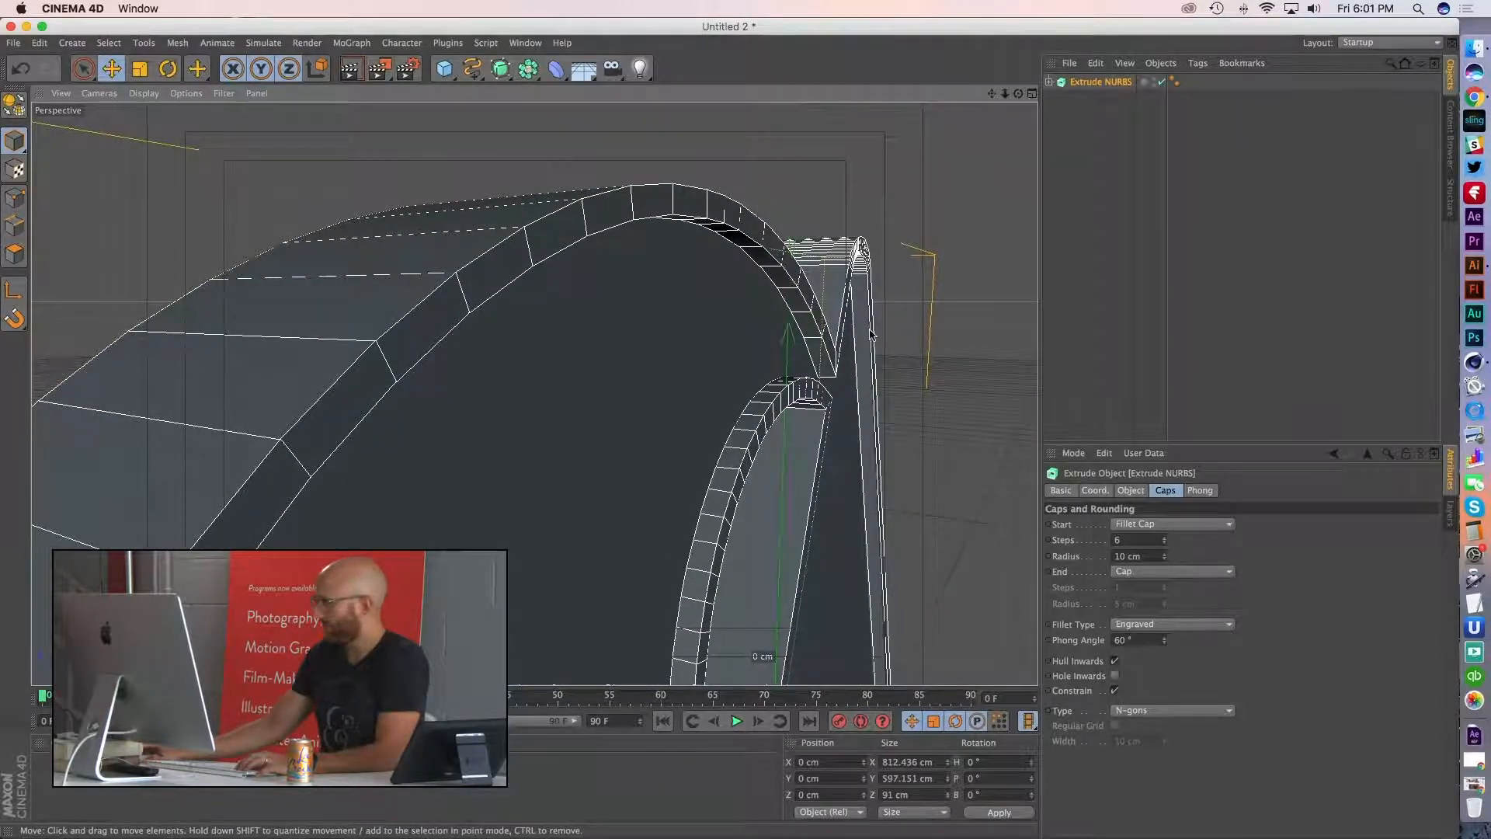
- Set the fillet type to Convex and reduce the start cap's radius to 2 cm
left_click(1184, 629)
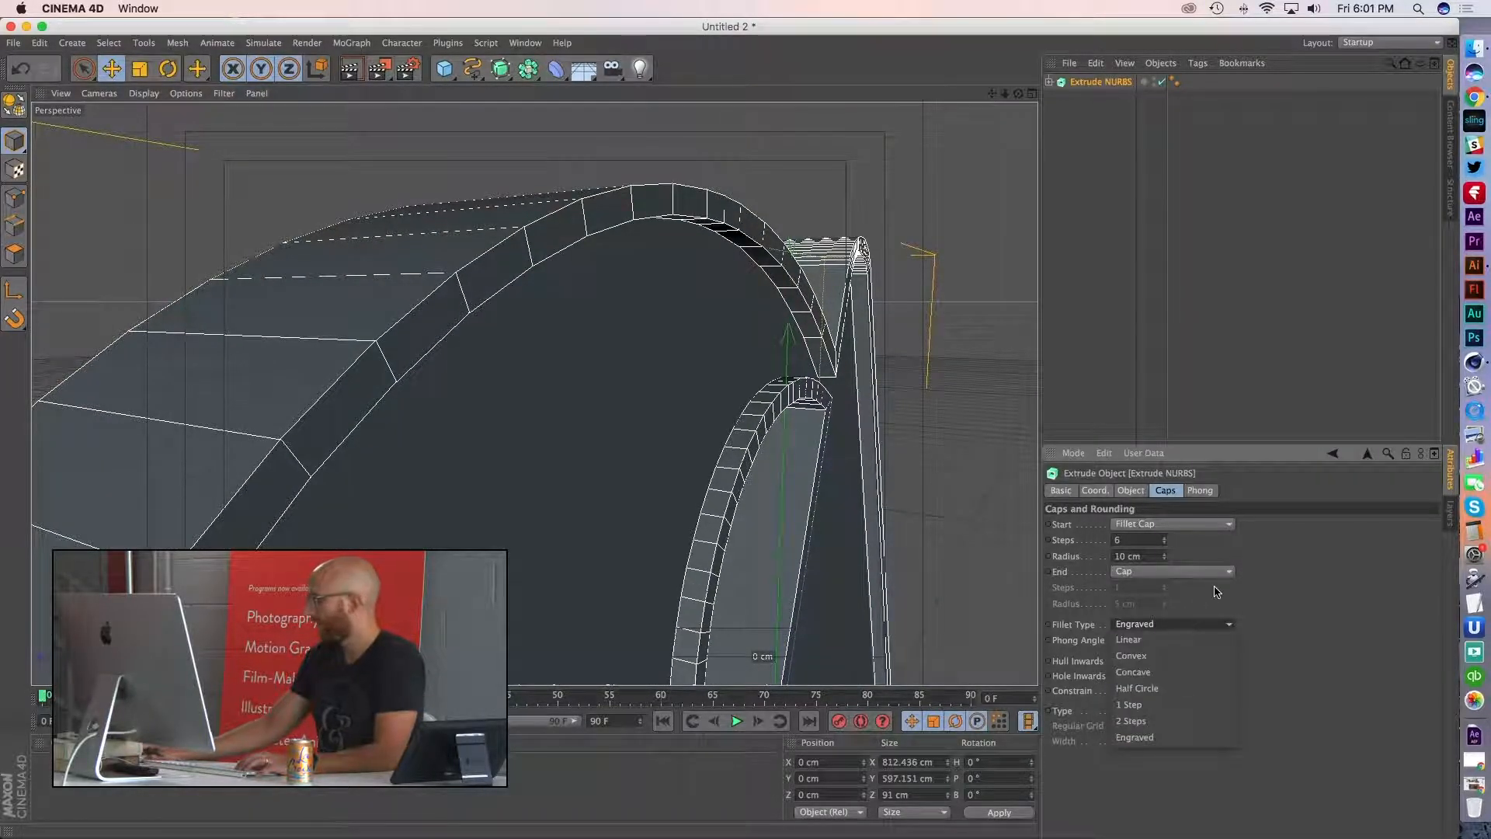
left_click(1181, 657)
left_click_drag(746, 413, 650, 344, "alt")
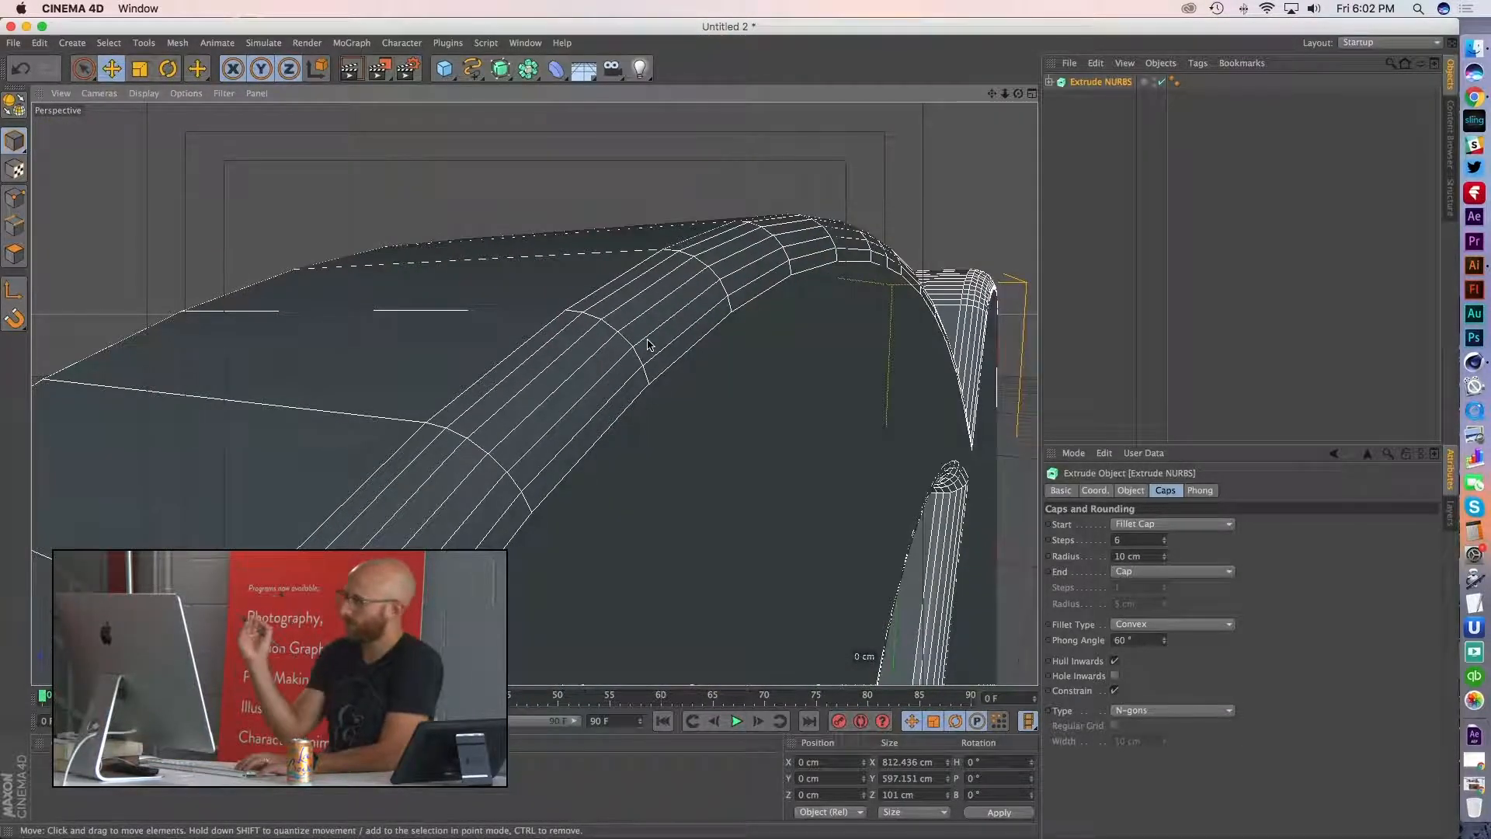
left_click(1165, 560)
left_click(1166, 560)
left_click(1165, 559)
left_click(1165, 559)
left_click(1165, 560)
left_click(1166, 559)
left_click(1166, 559)
left_click(1165, 559)
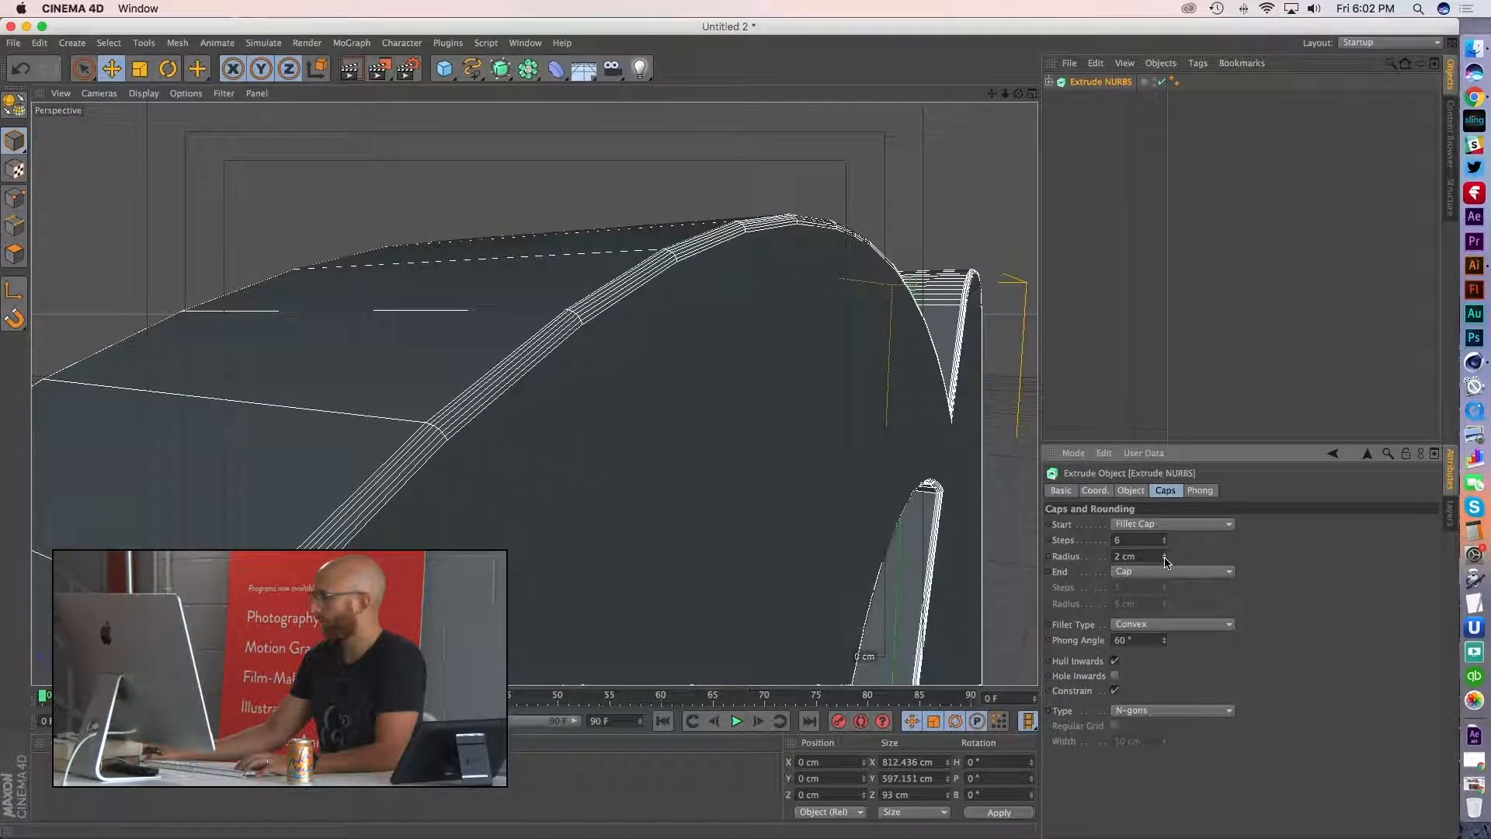
left_click_drag(684, 373, 641, 326, "alt")
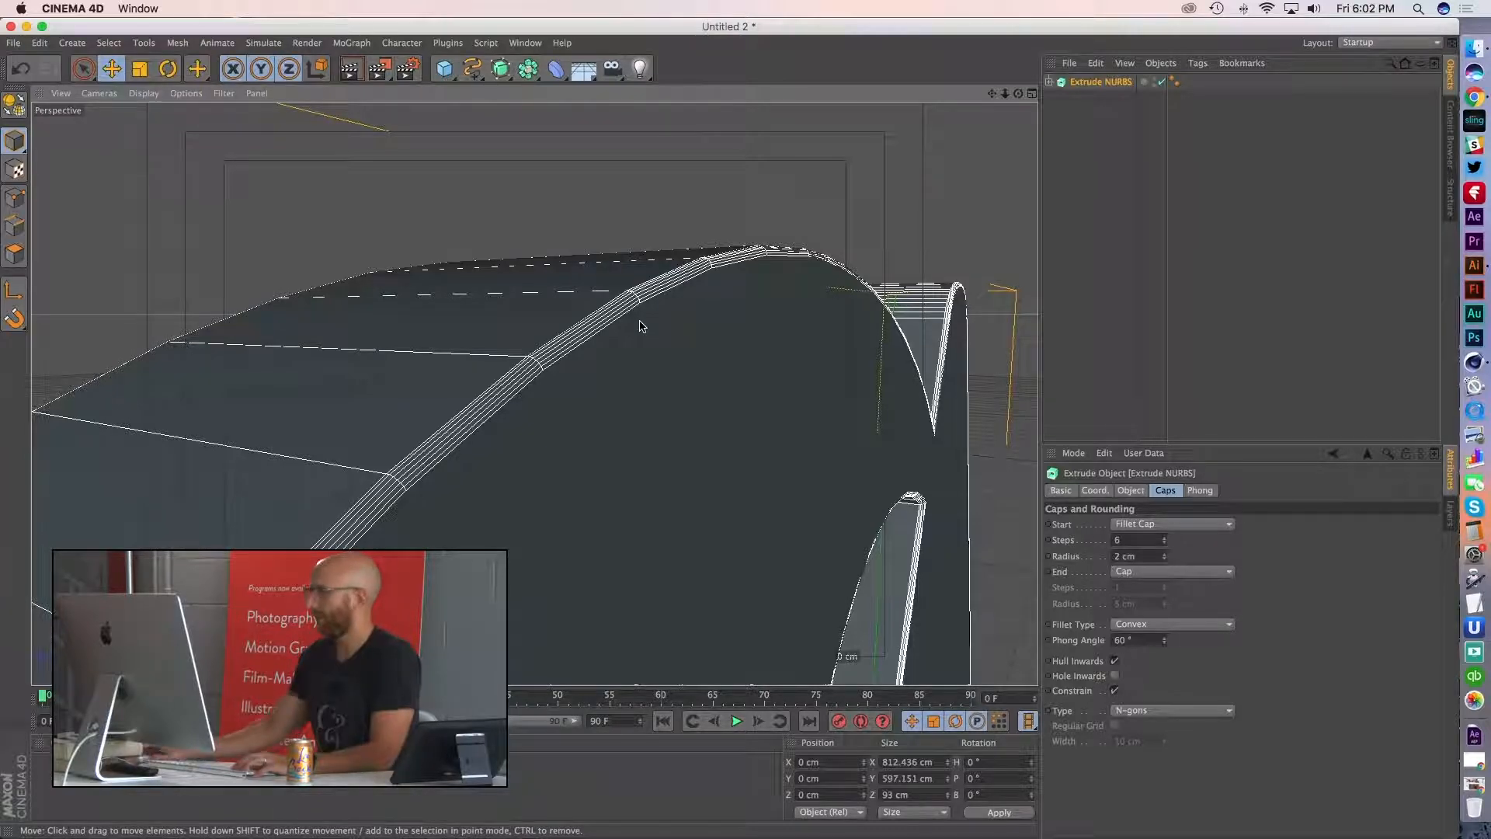
- Try 4 steps on the start fillet, restoring 6 steps and the 2 cm radius
left_click(1166, 543)
left_click(1166, 544)
scroll(709, 383, "up", 3)
mouse_move(720, 372)
left_mouse_down("alt")
mouse_move(800, 421)
mouse_move(721, 399)
left_mouse_up("alt")
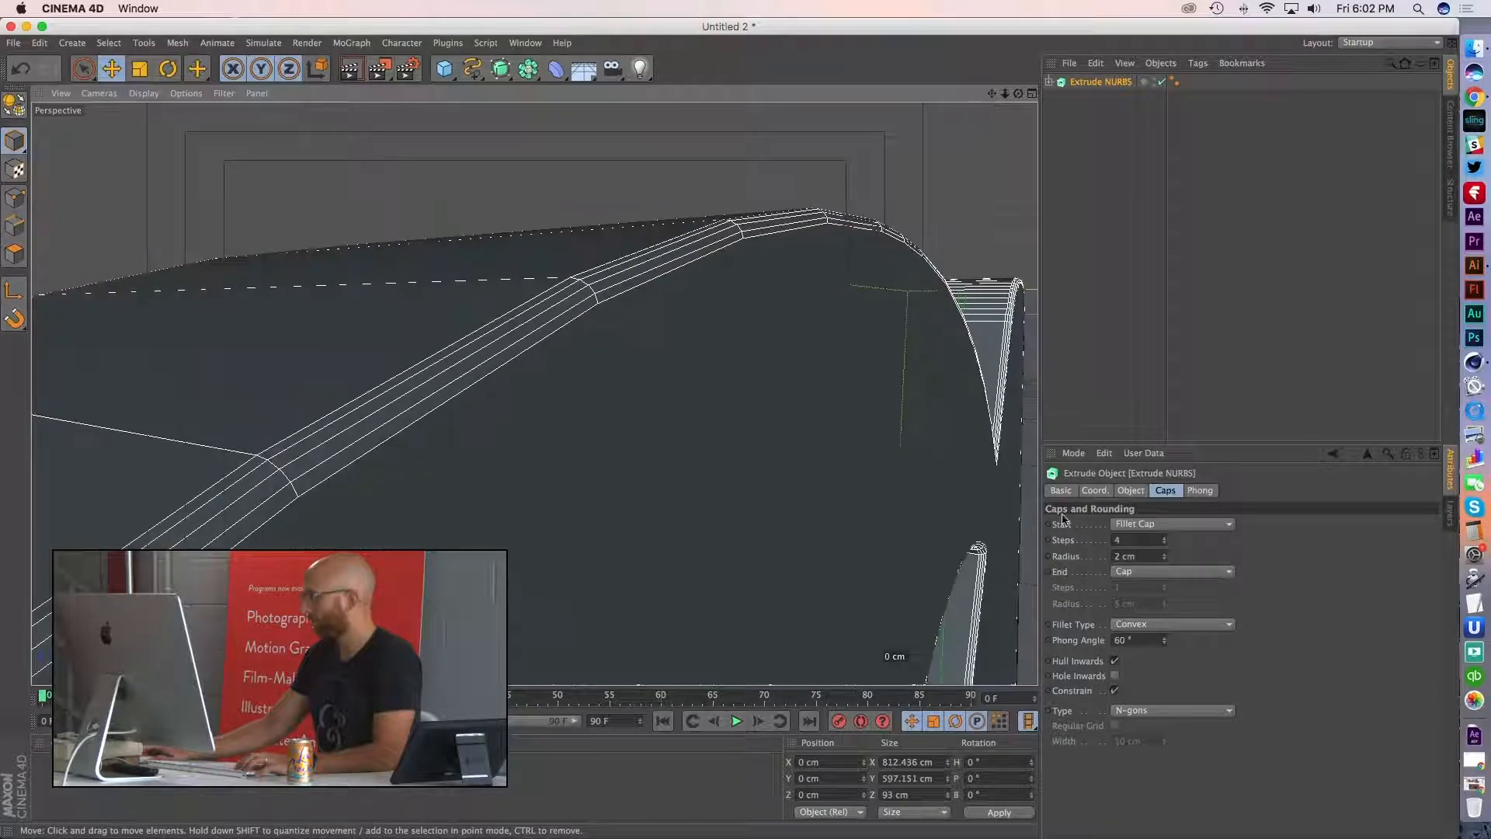
left_click(1164, 538)
left_click(1164, 537)
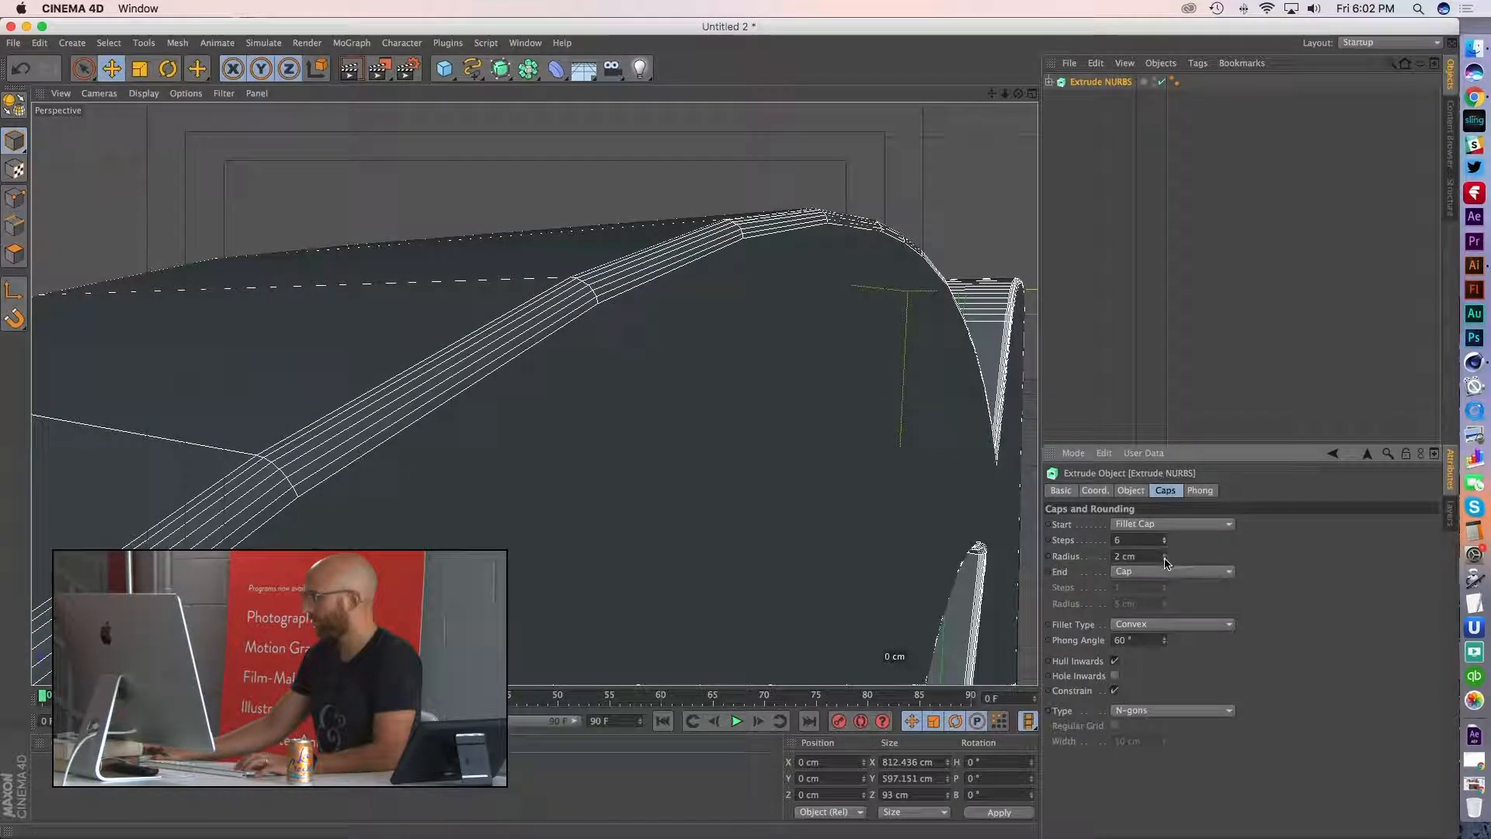
left_click(1165, 560)
left_click_drag(739, 453, 523, 348, "alt")
right_click_drag(627, 366, 747, 462, "alt")
left_click(1165, 554)
middle_click_drag(808, 558, 702, 487, "alt")
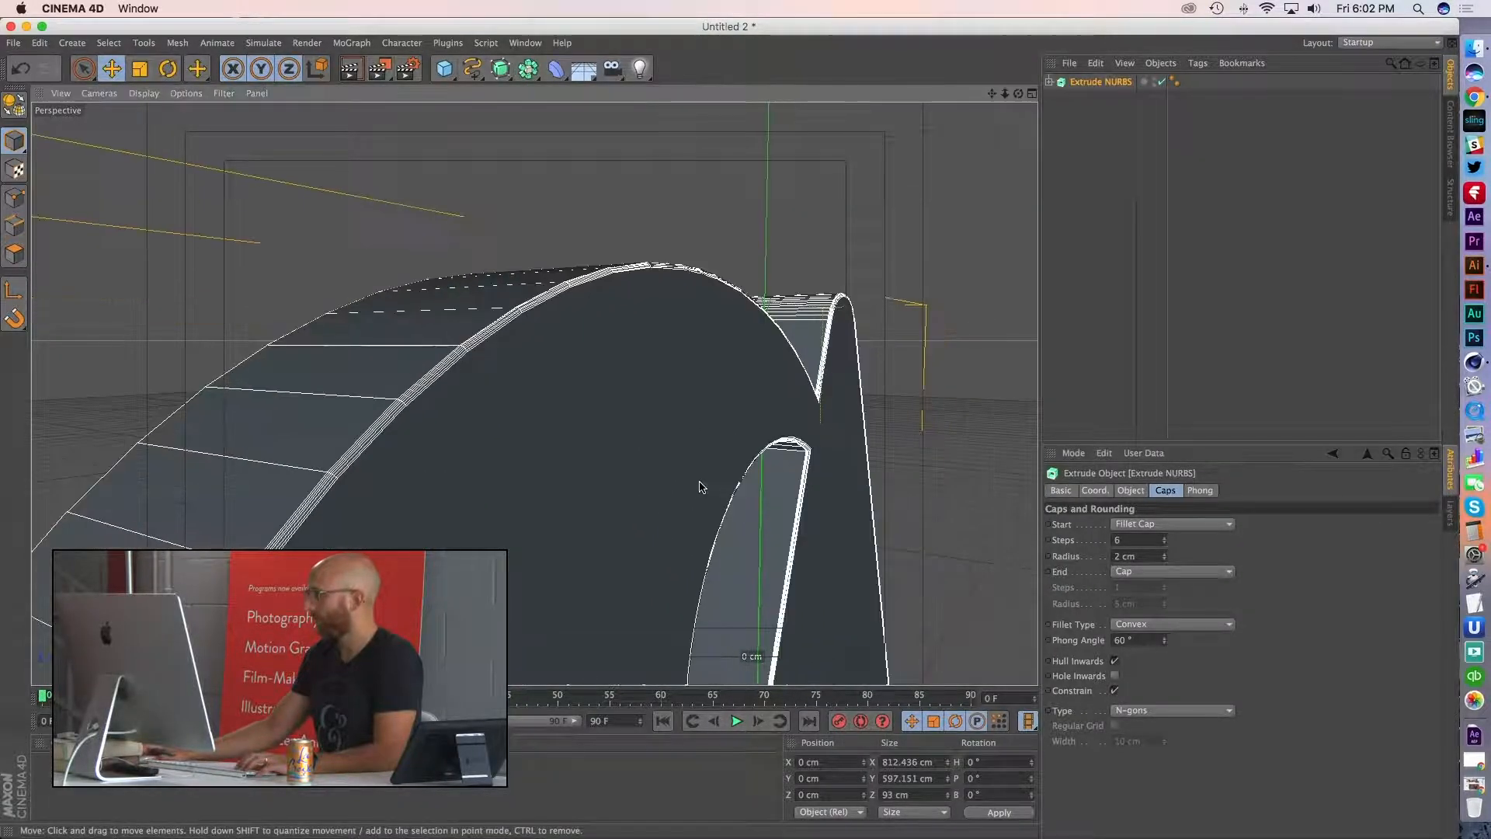
- Select the Path 3.1 spline inside the Extrude NURBS and render a close-up preview of the logo's curved edge
left_click(1049, 81)
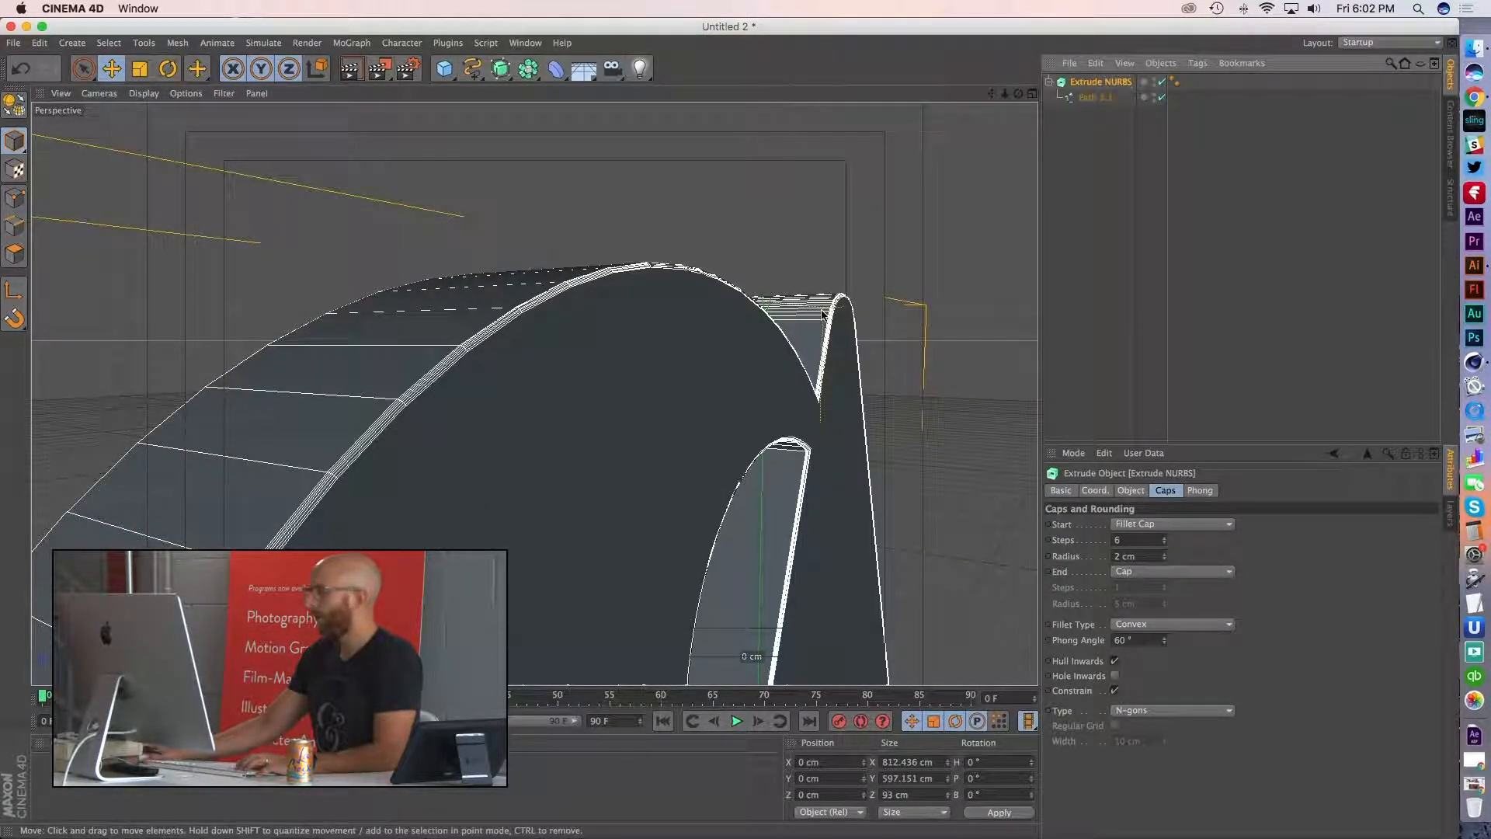
left_click(1096, 98)
right_click_drag(378, 452, 474, 449, "alt")
left_click_drag(473, 449, 380, 463, "alt")
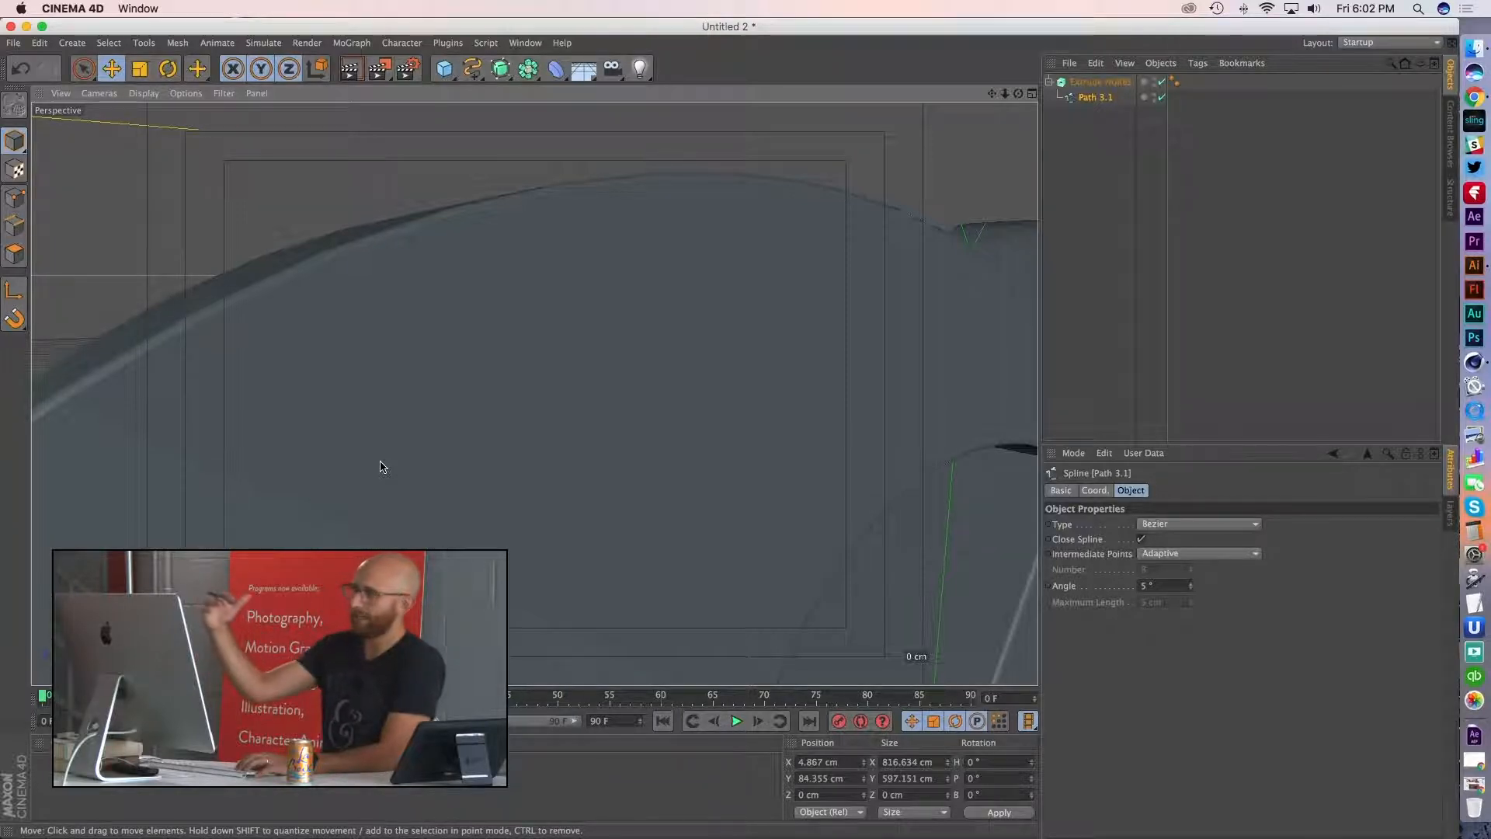
left_click_drag(417, 441, 497, 352, "alt")
left_click(350, 68)
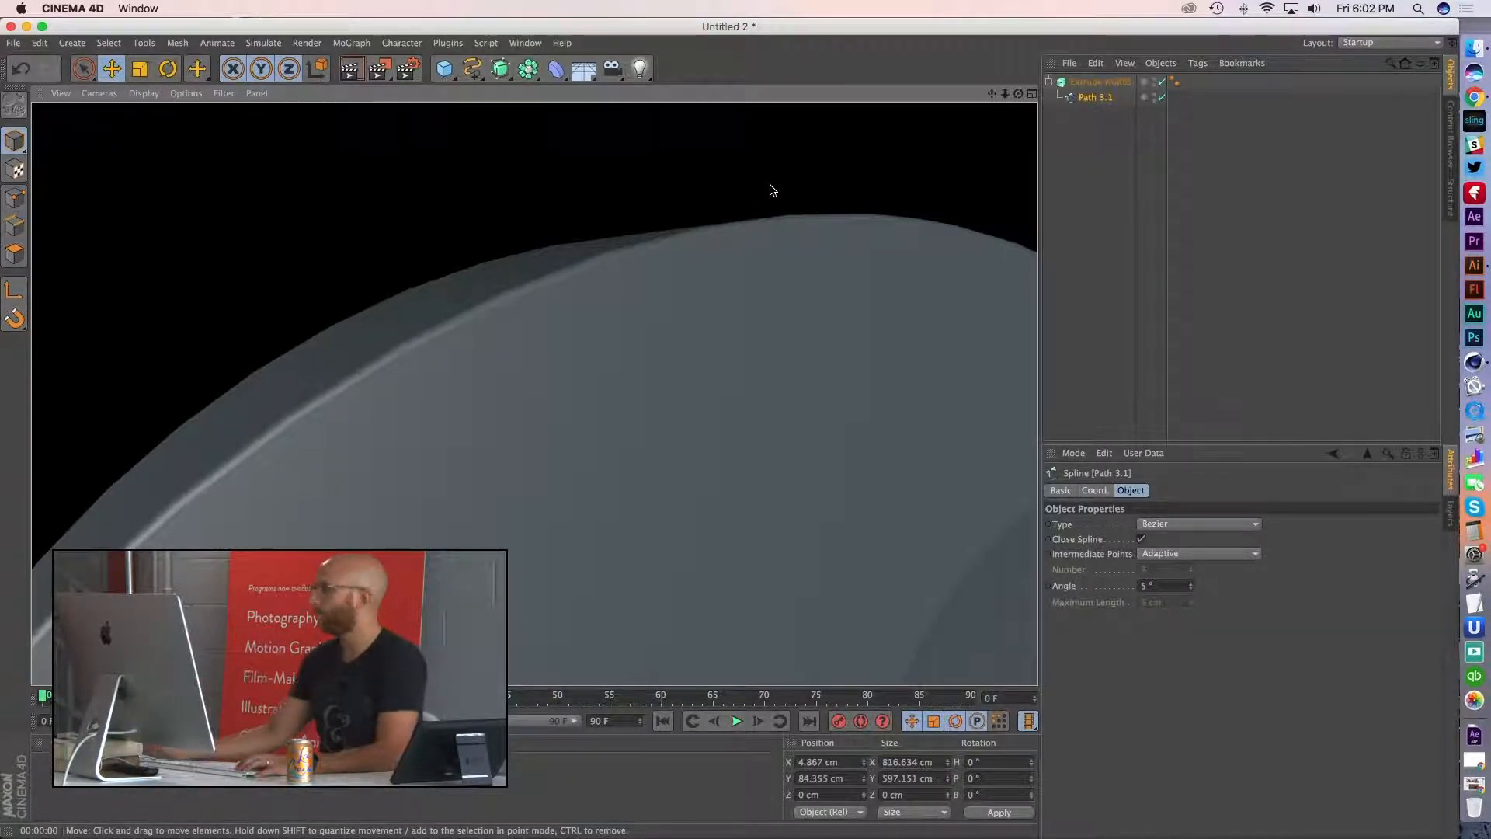
- Try a 30° angle for the Path 3.1 spline's adaptive intermediate points
left_click(1095, 101)
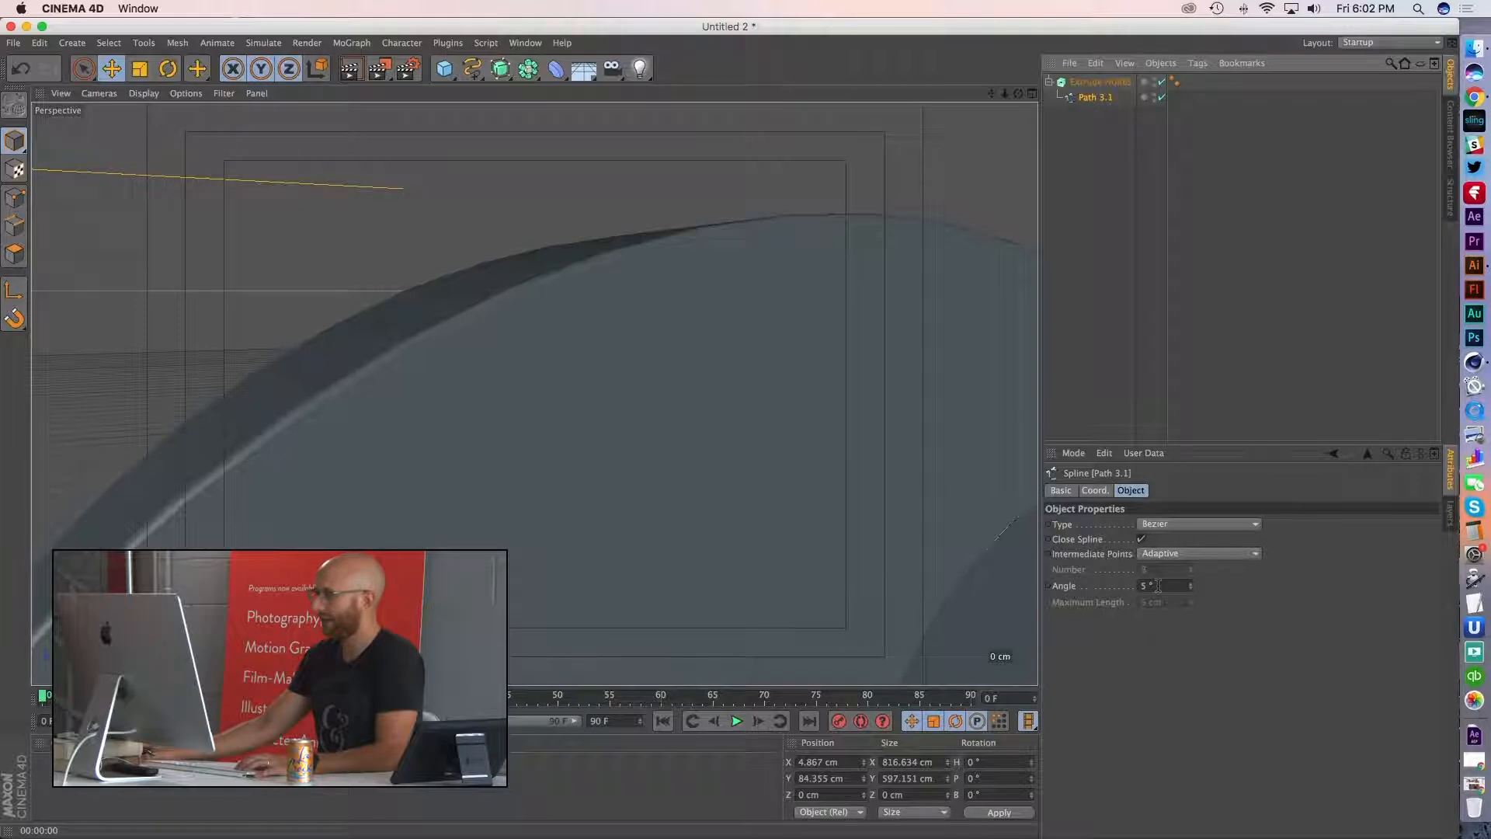
left_click_drag(1194, 588, 1194, 582)
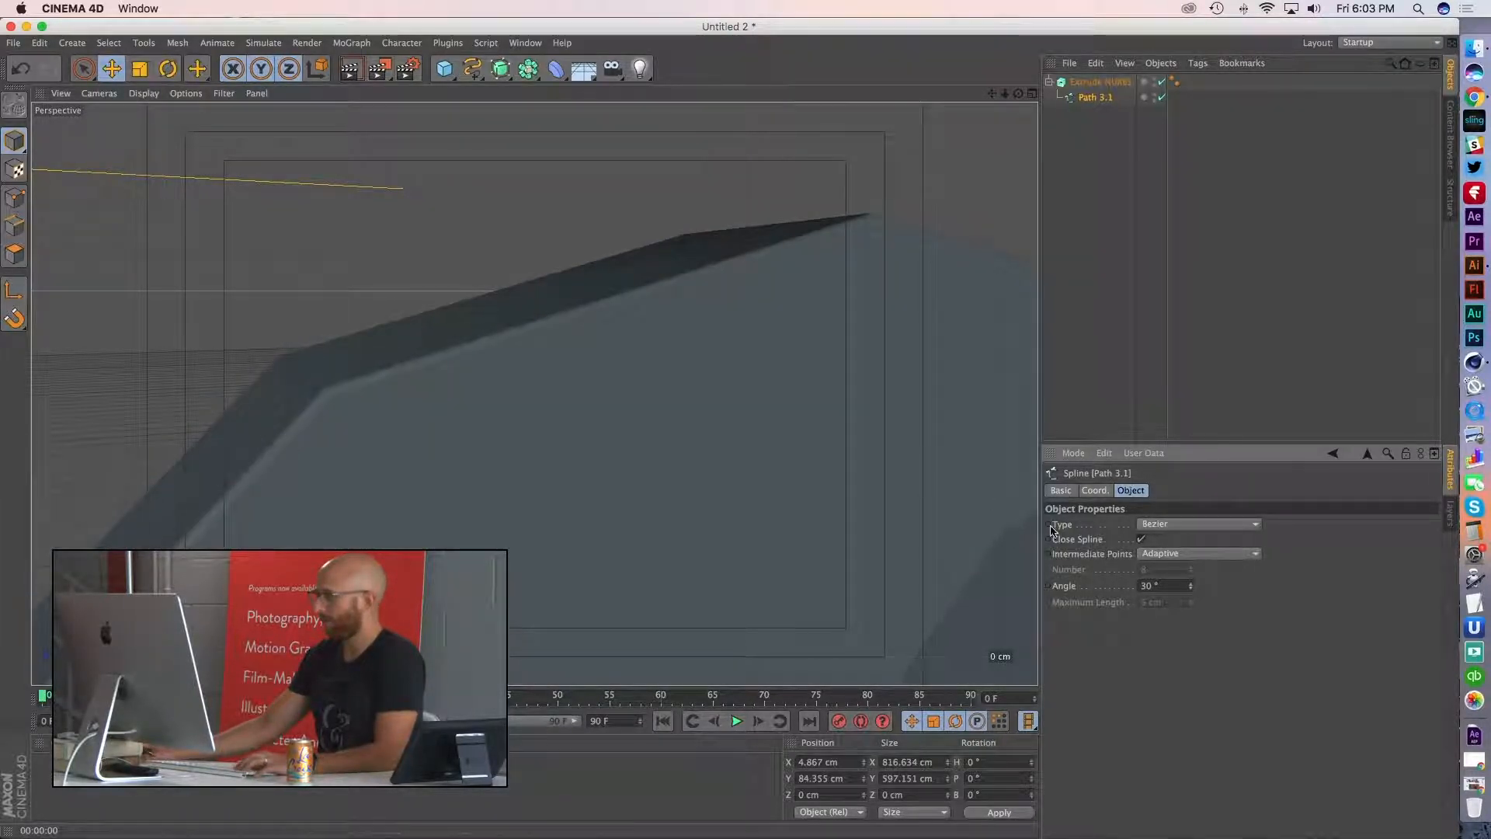
left_click_drag(676, 407, 548, 456, "alt")
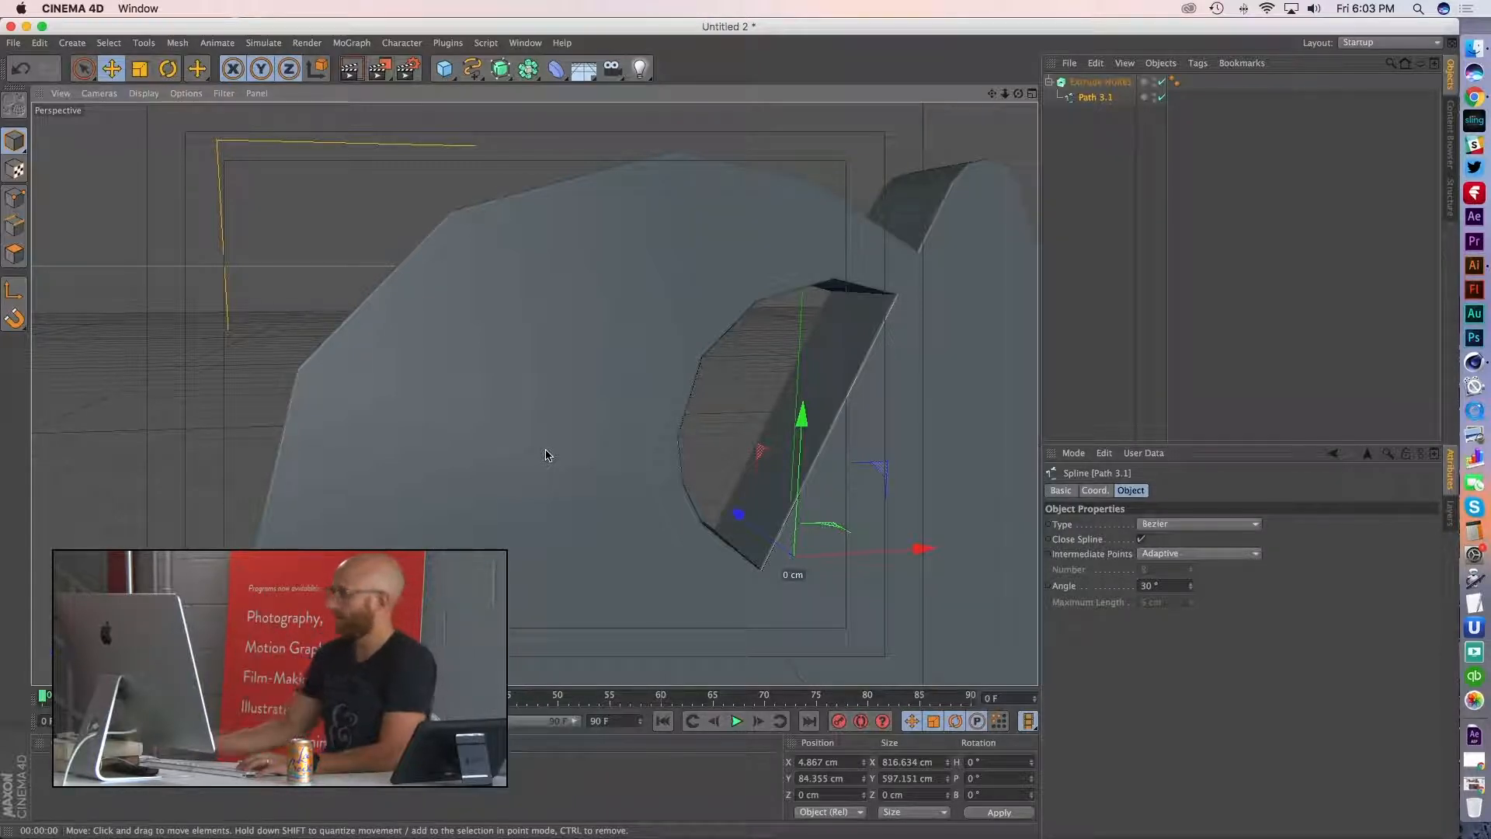
- Set the Path 3.1 spline's adaptive angle to 0° and inspect the curves of the whole logo
left_click(1139, 586)
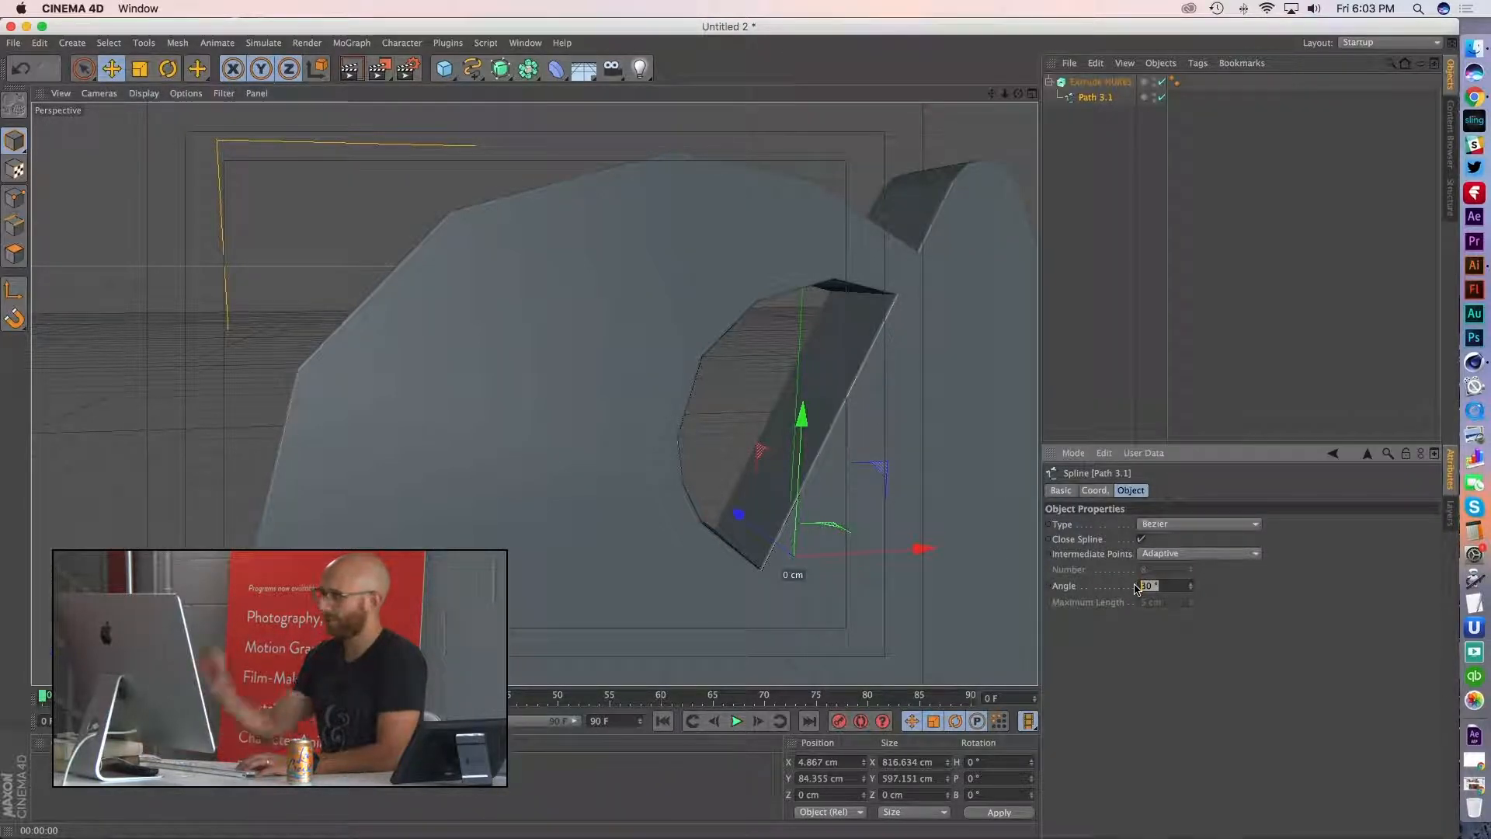
type("0")
key("Return")
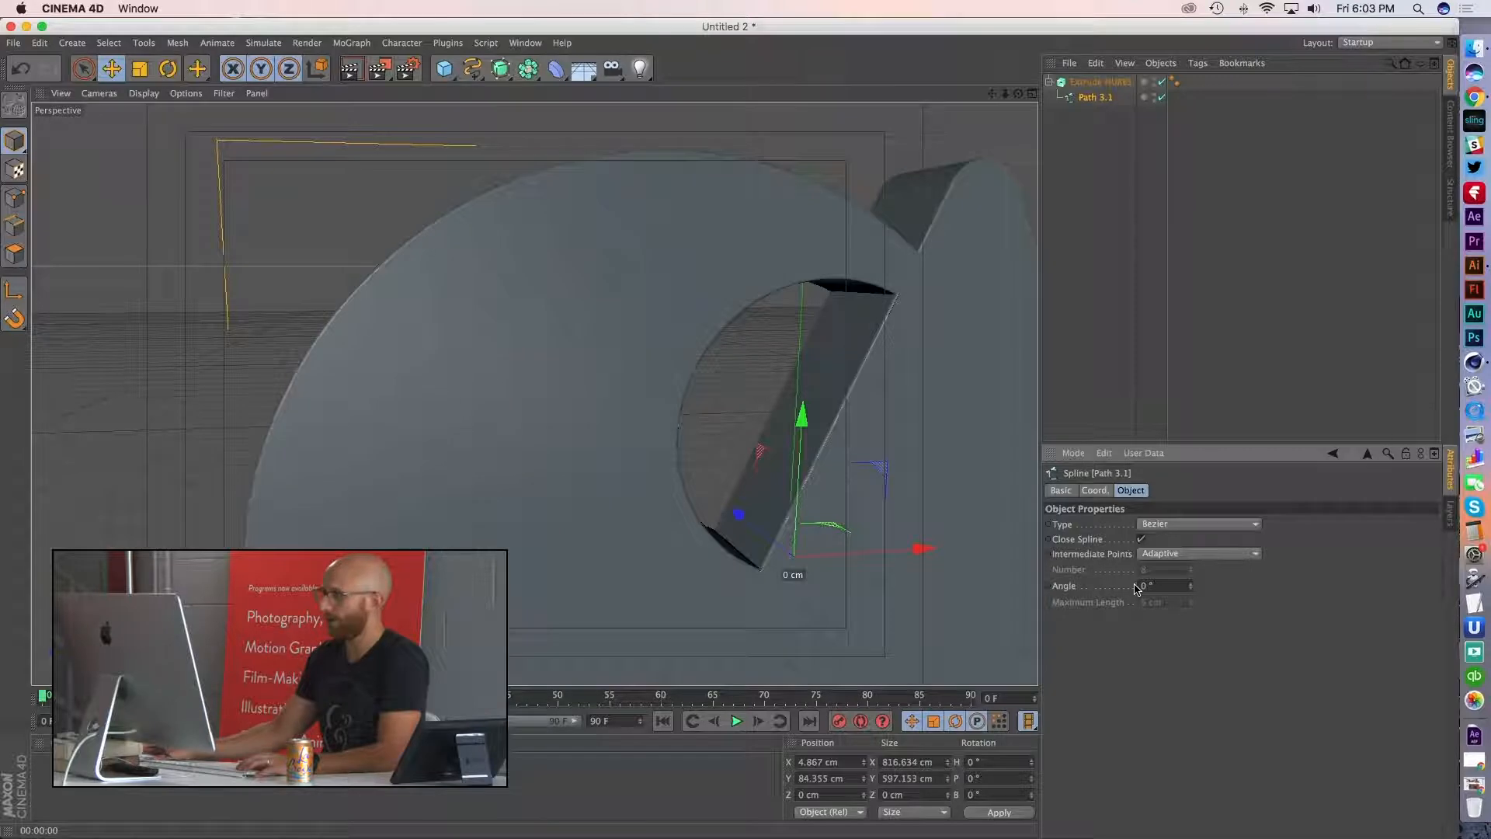
middle_click_drag(459, 313, 491, 413, "alt")
right_click_drag(490, 413, 608, 405, "alt")
left_click_drag(609, 405, 512, 334, "alt")
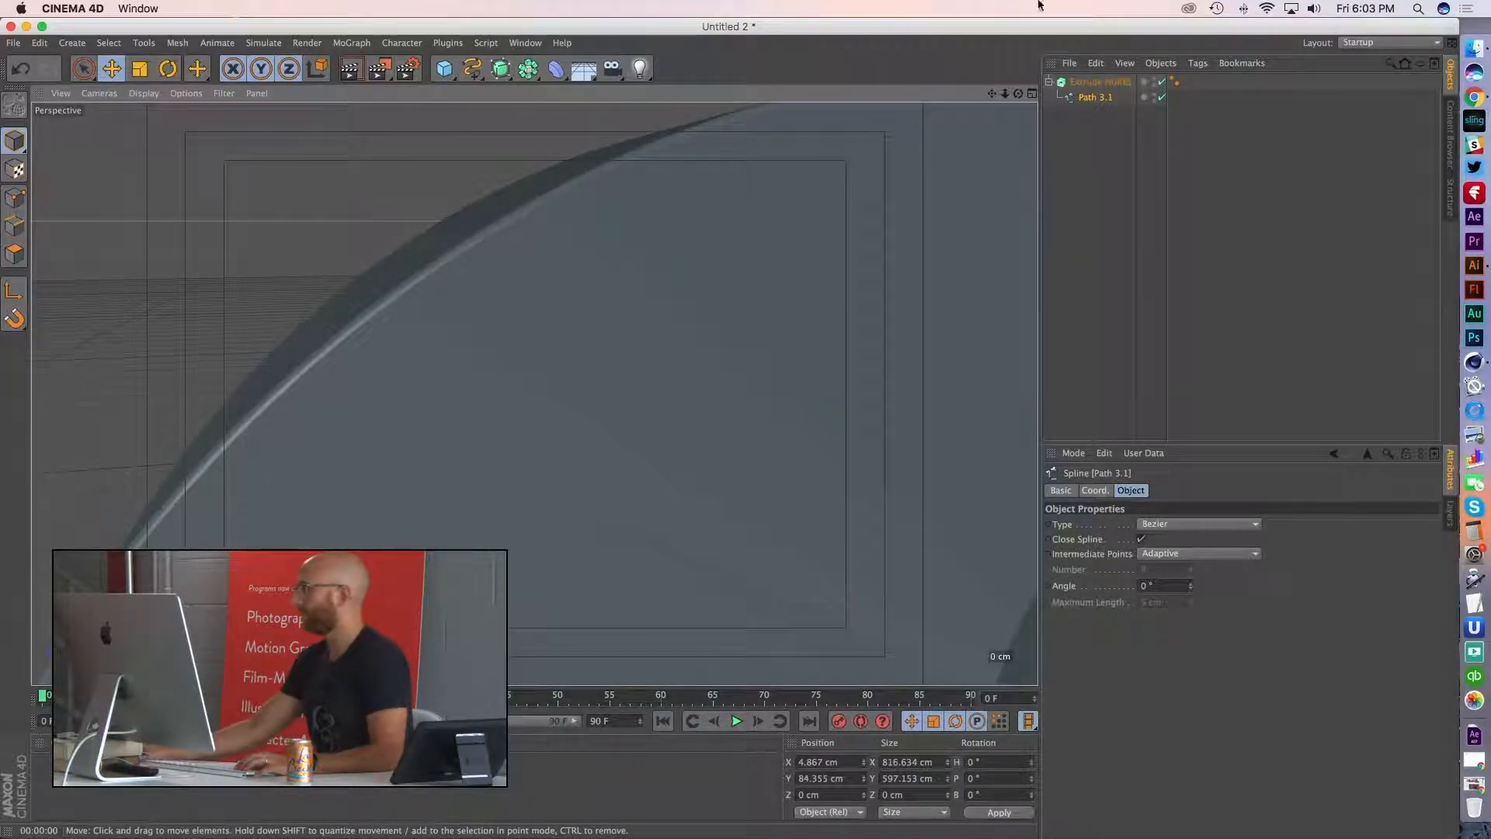
left_click_drag(794, 300, 616, 442, "alt")
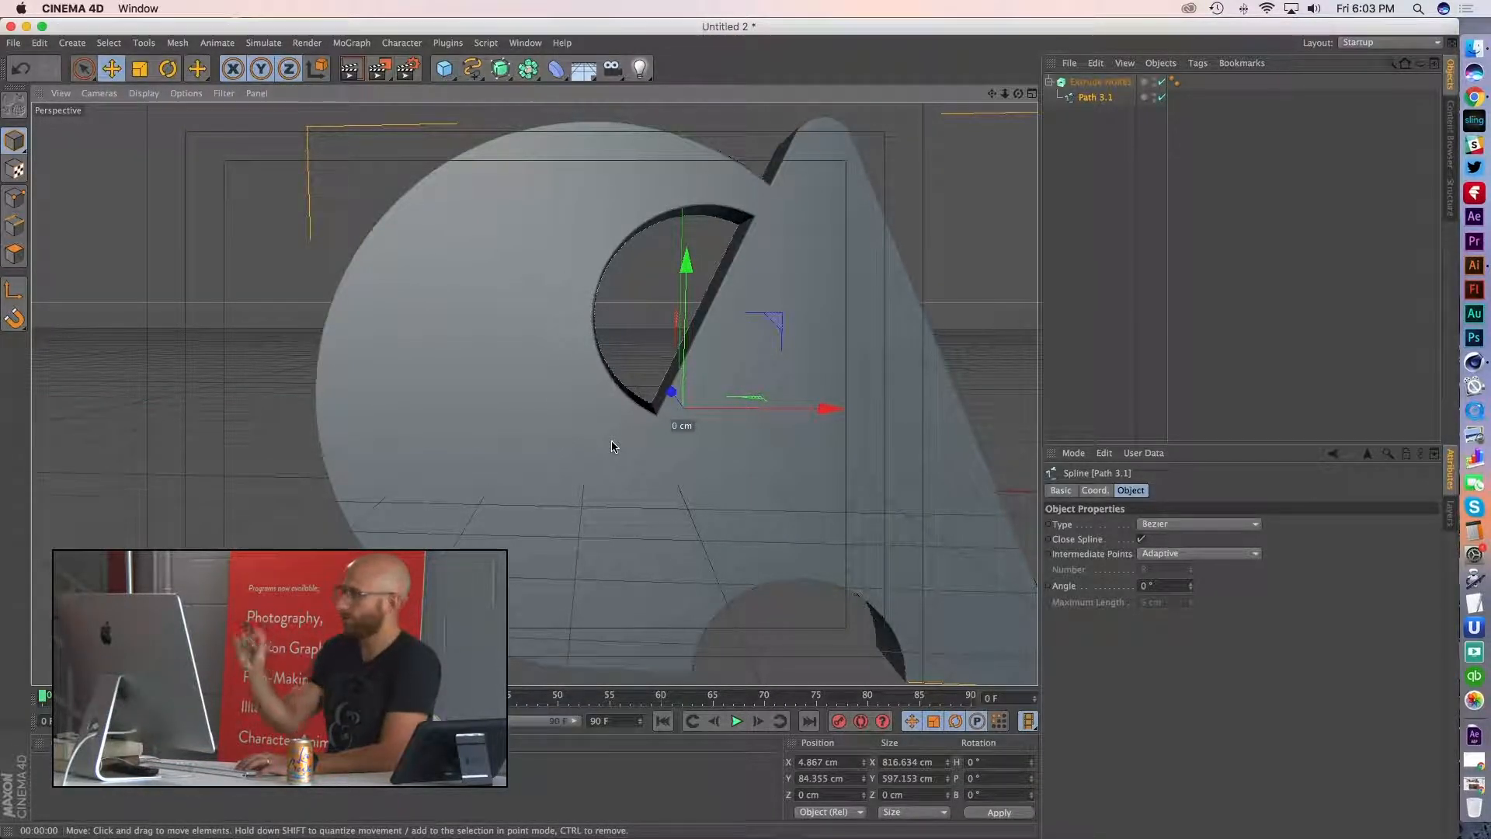
middle_click_drag(570, 427, 586, 442, "alt")
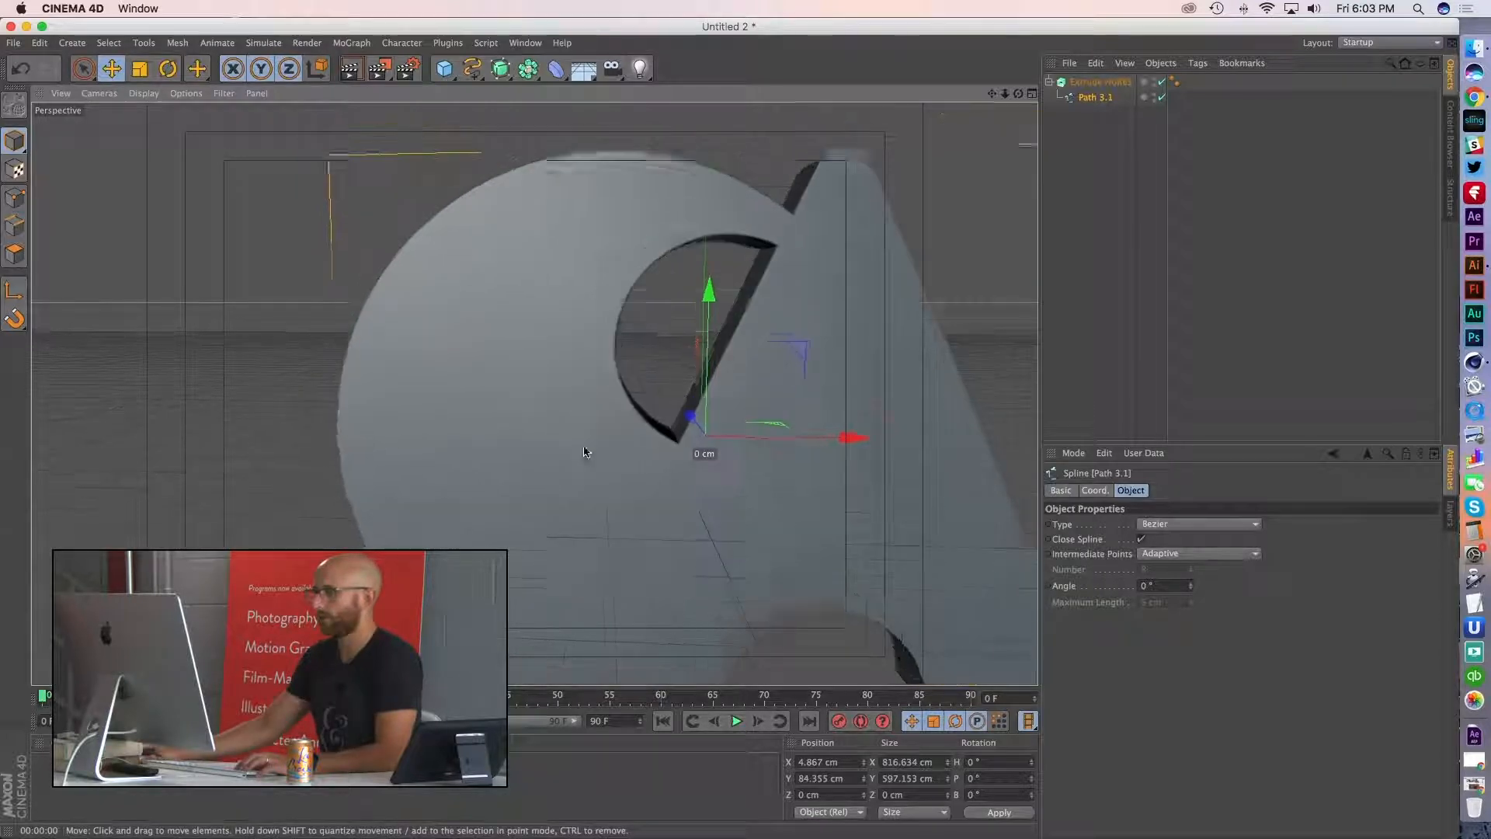
left_click_drag(586, 443, 603, 453, "alt")
right_click_drag(603, 453, 585, 518, "alt")
left_click_drag(585, 519, 471, 270, "alt")
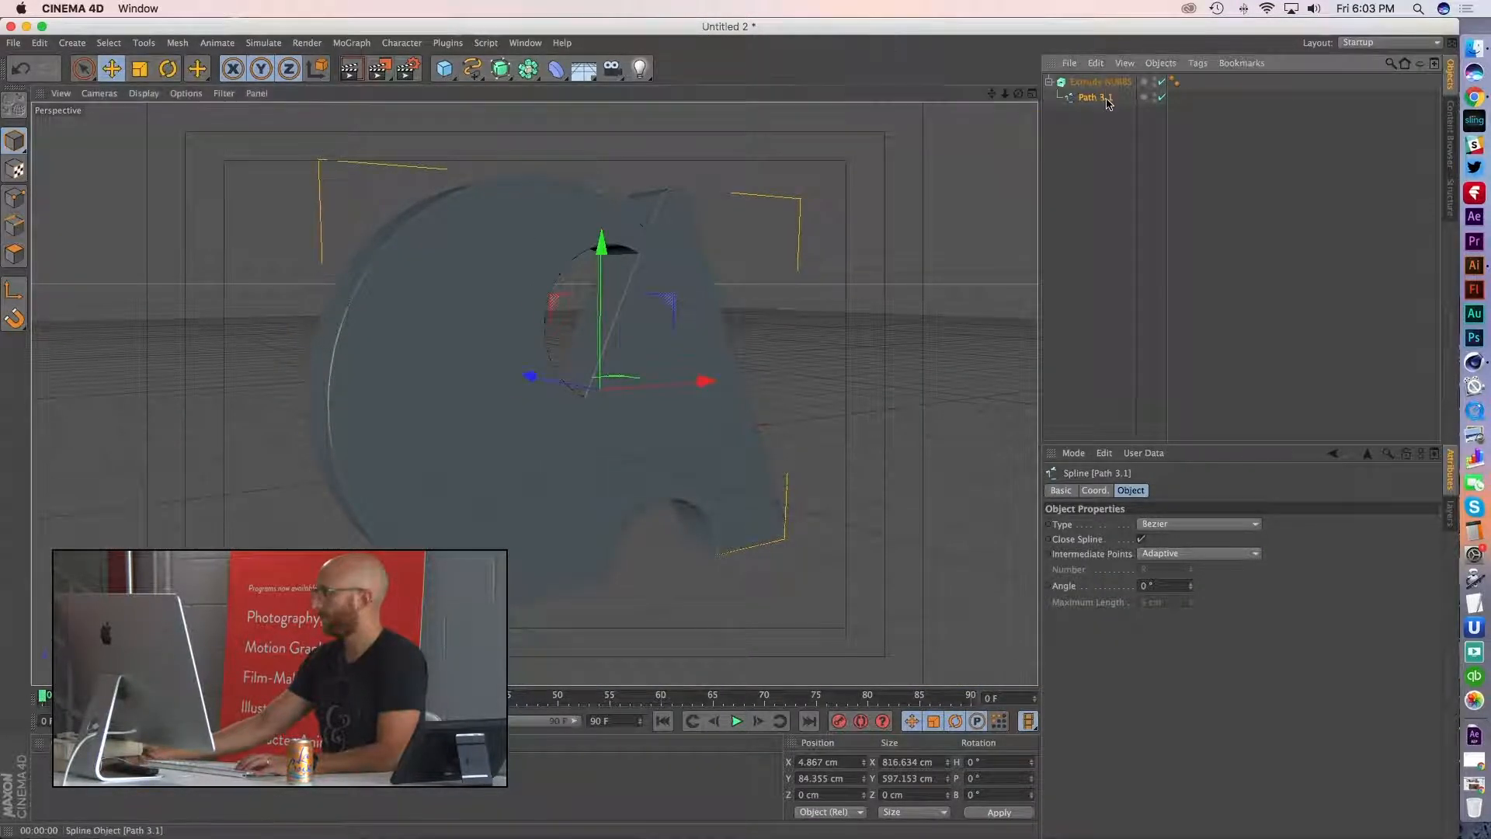
- Collapse the Extrude NURBS hierarchy and deselect all objects
left_click(1050, 82)
left_click(1088, 83)
left_click(1112, 157)
left_click(1089, 83)
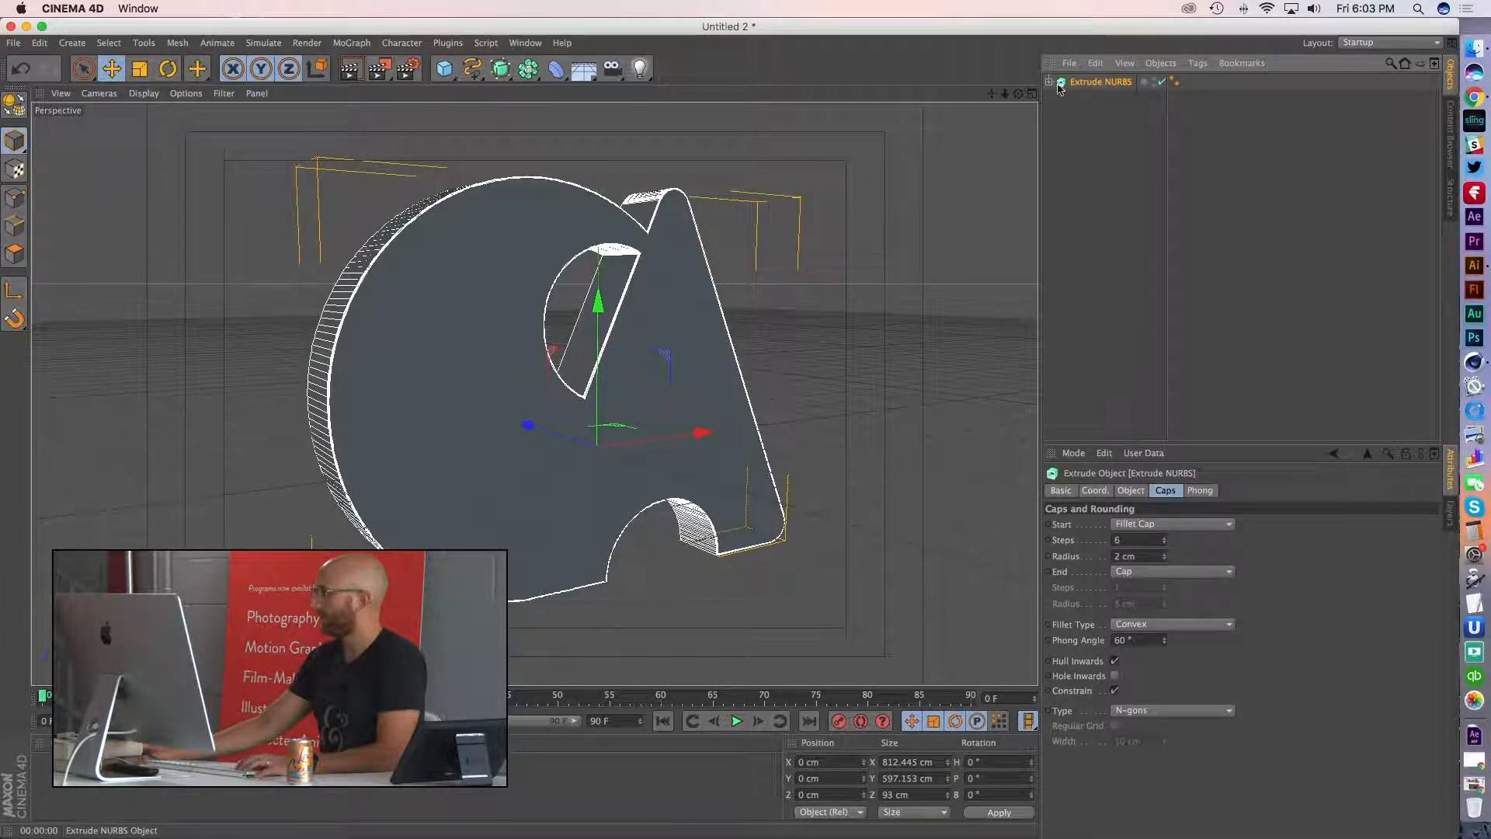
left_click(1086, 157)
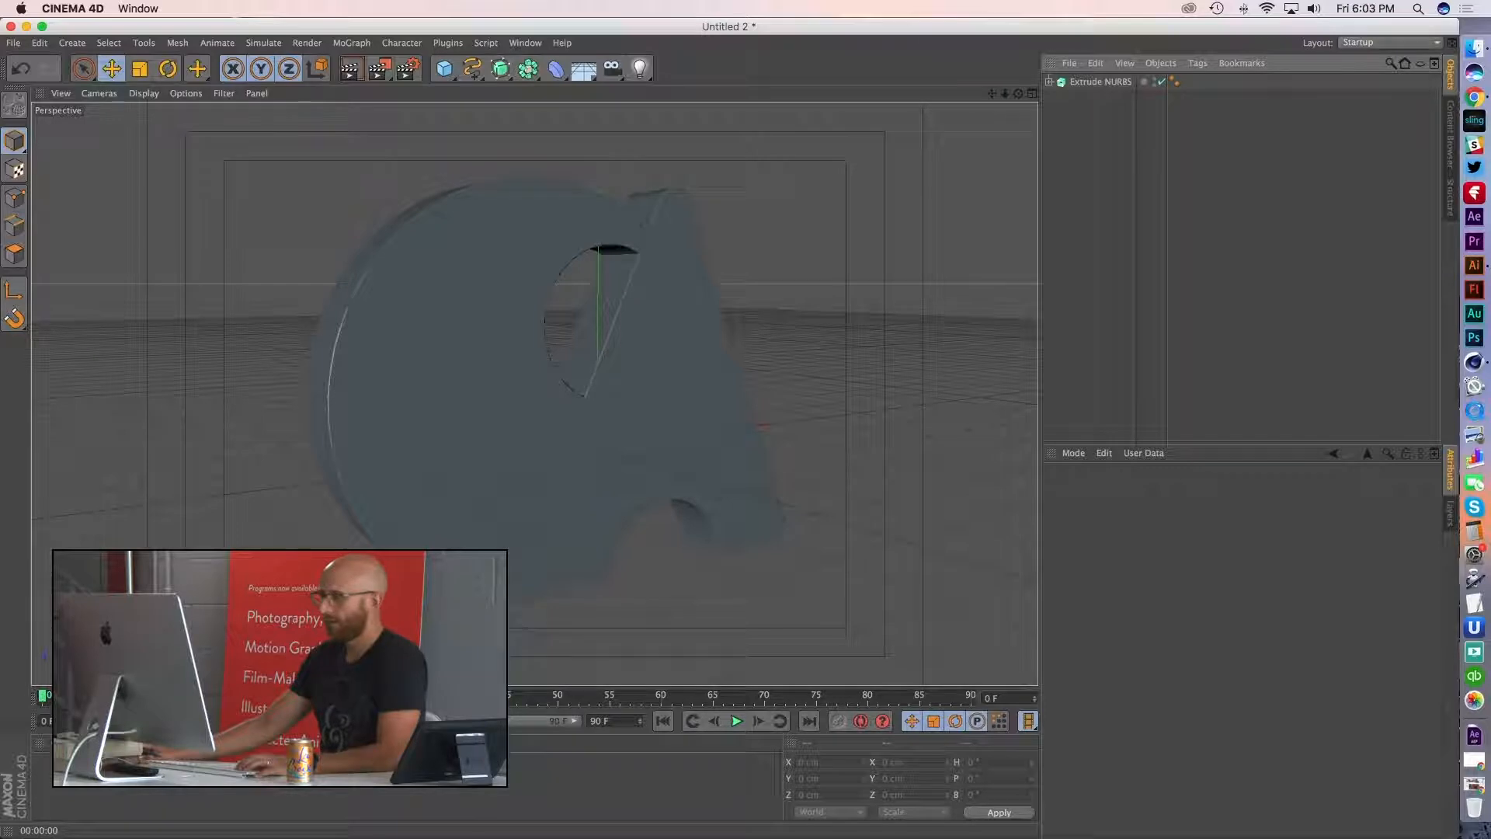
- Add a Floor object to the scene beneath the logo
left_click(444, 68)
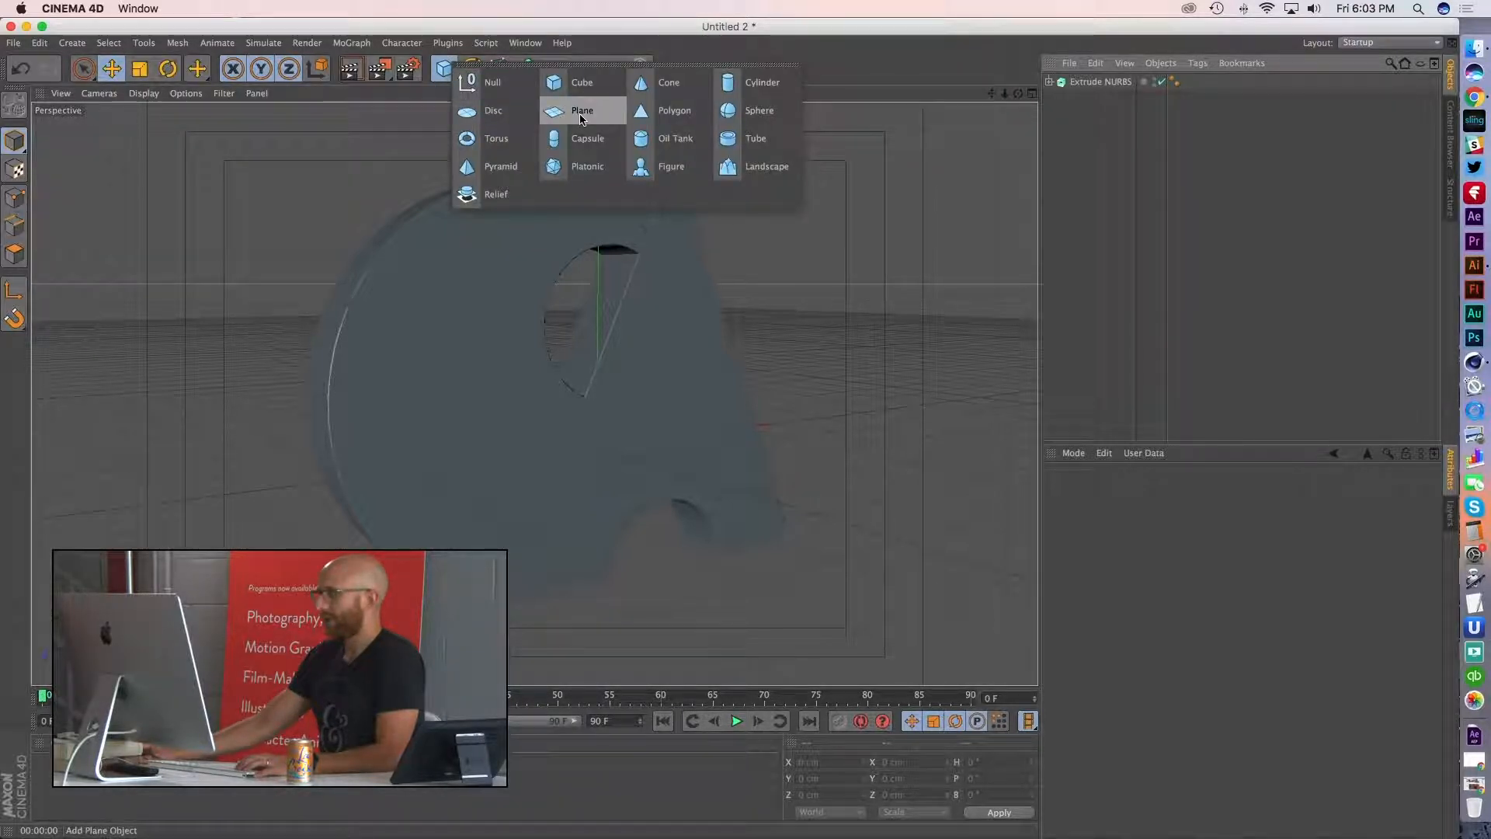
left_click(586, 73)
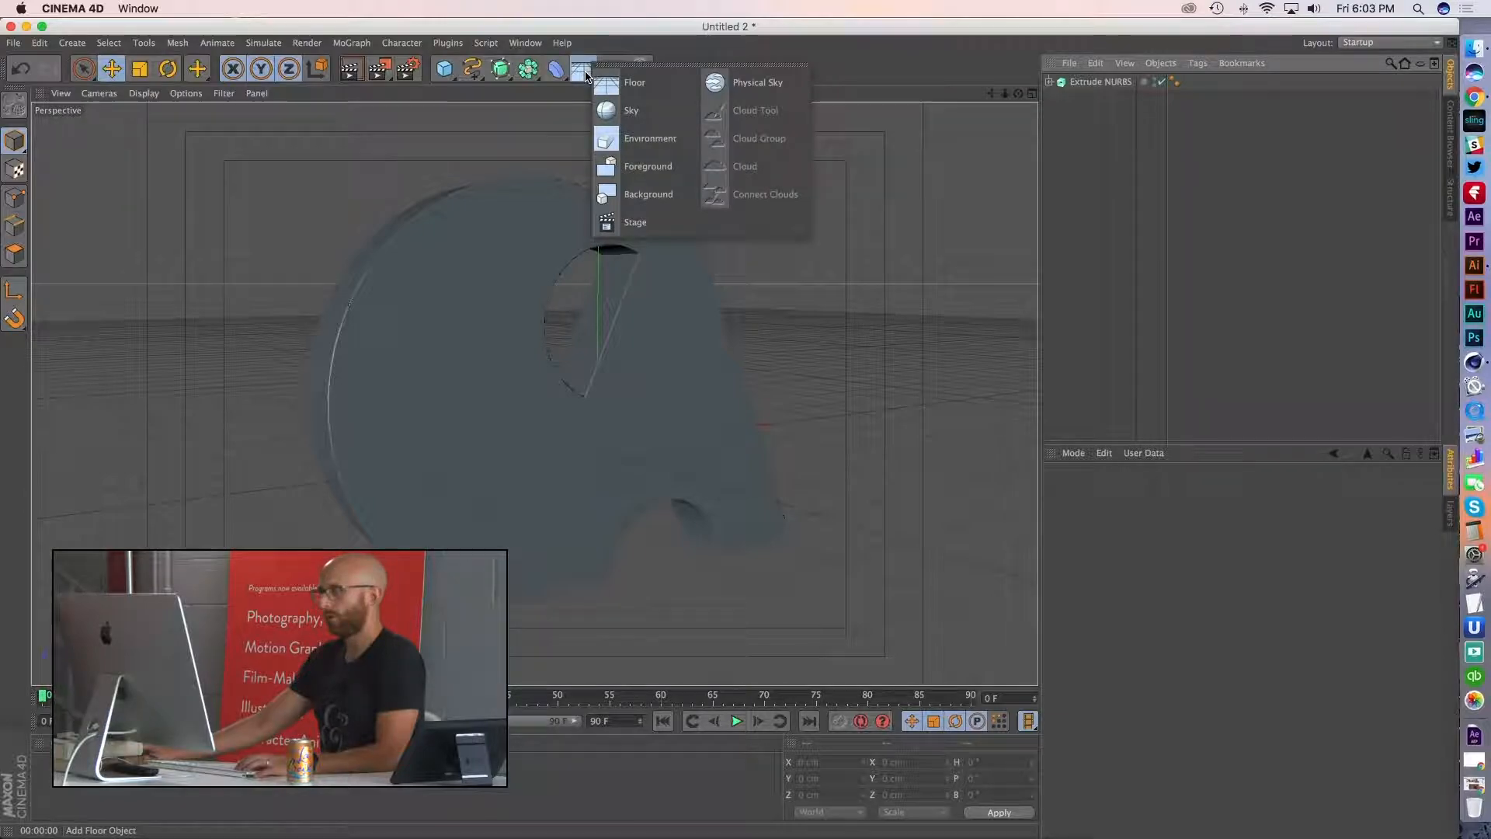
left_click(625, 82)
left_click_drag(682, 486, 505, 463, "alt")
- Rotate the Extrude NURBS logo to a pitch of -90° and raise it to a Y position of about 71 cm
left_click(1098, 98)
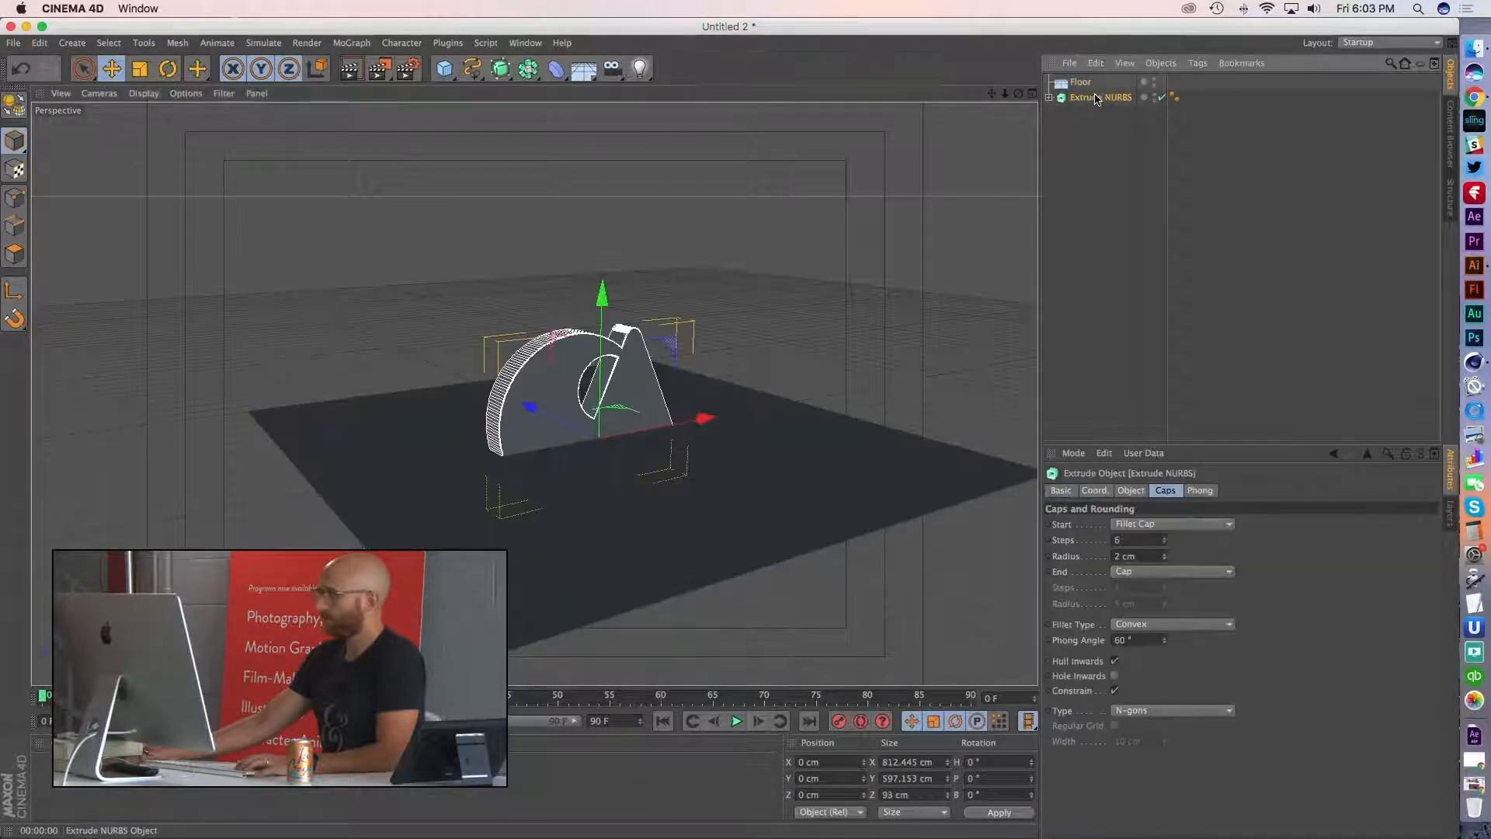
key("r")
left_click_drag(651, 424, 583, 287)
key("e")
left_click_drag(592, 576, 599, 550)
scroll(634, 455, "up", 5)
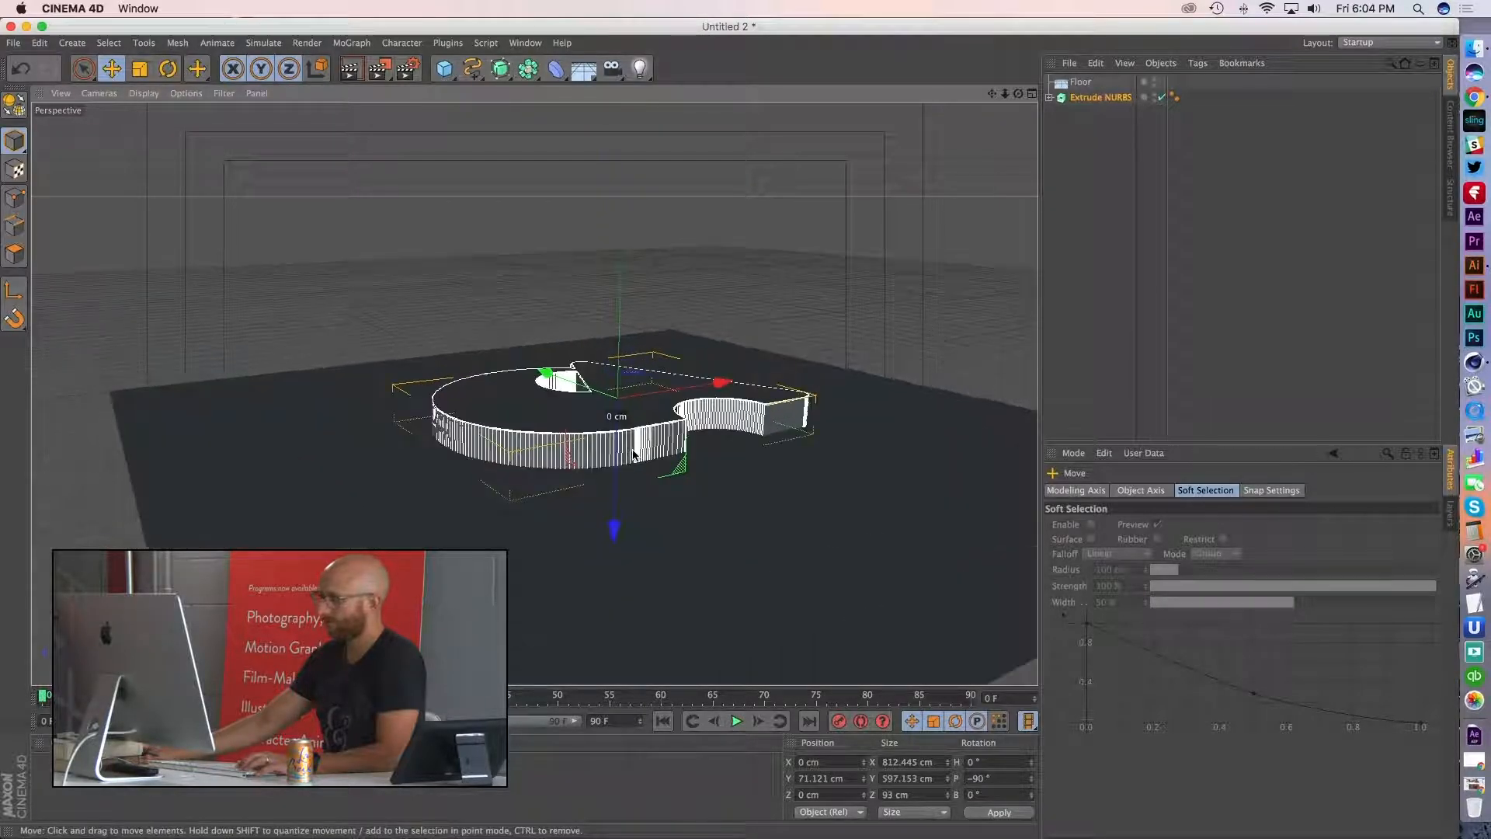
- Lower the flat logo toward the floor to a Y position of about 65 cm
scroll(634, 455, "up", 5)
middle_click_drag(634, 510, 588, 490, "alt")
left_click_drag(567, 491, 586, 490, "alt")
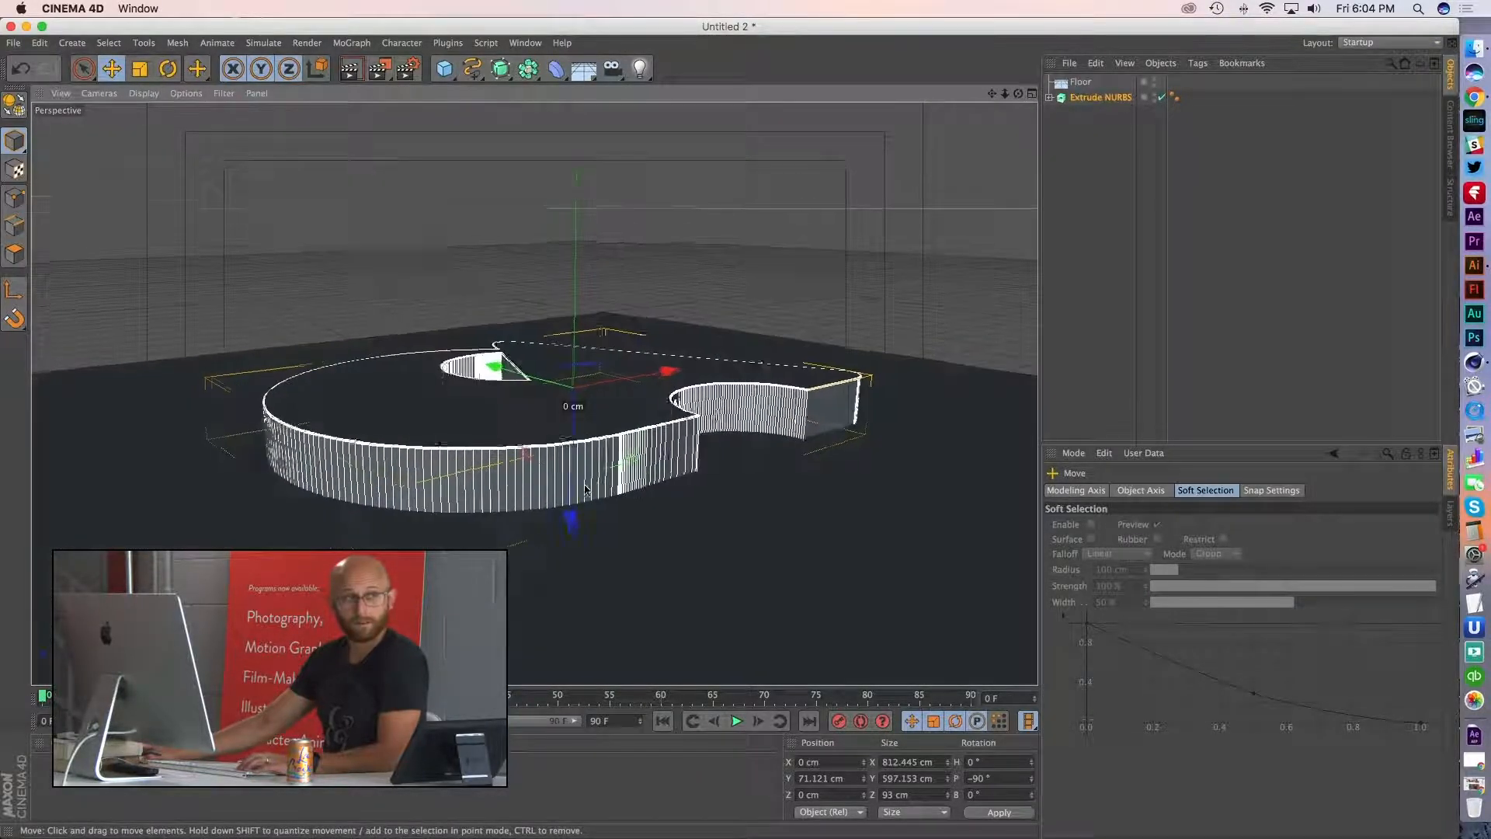
middle_click_drag(587, 490, 598, 482, "alt")
scroll(598, 481, "up", 1)
left_click_drag(598, 481, 588, 497, "alt")
scroll(600, 483, "up", 3)
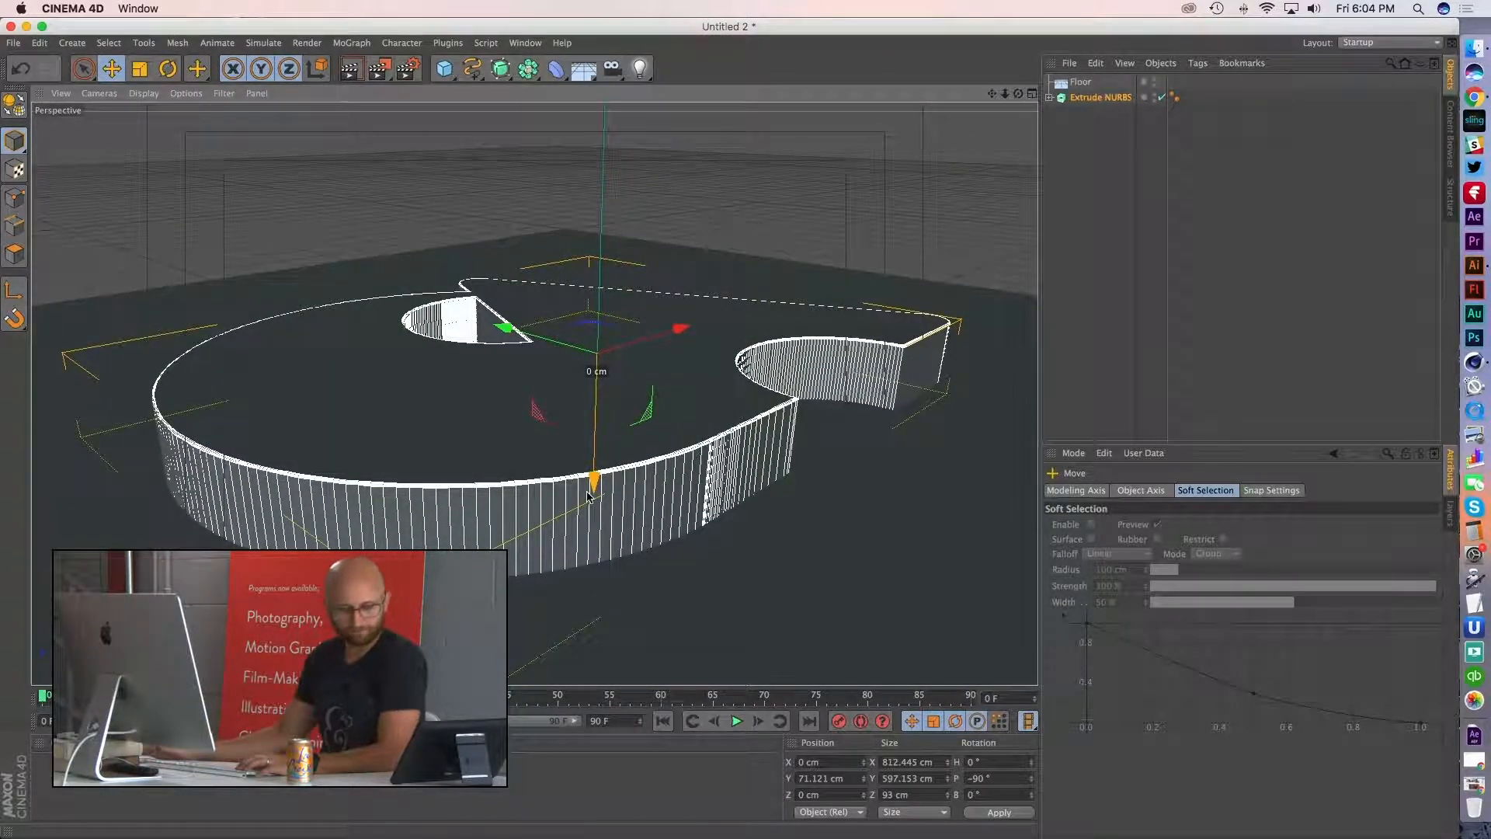
middle_click_drag(680, 447, 698, 441, "alt")
left_click_drag(613, 479, 593, 519)
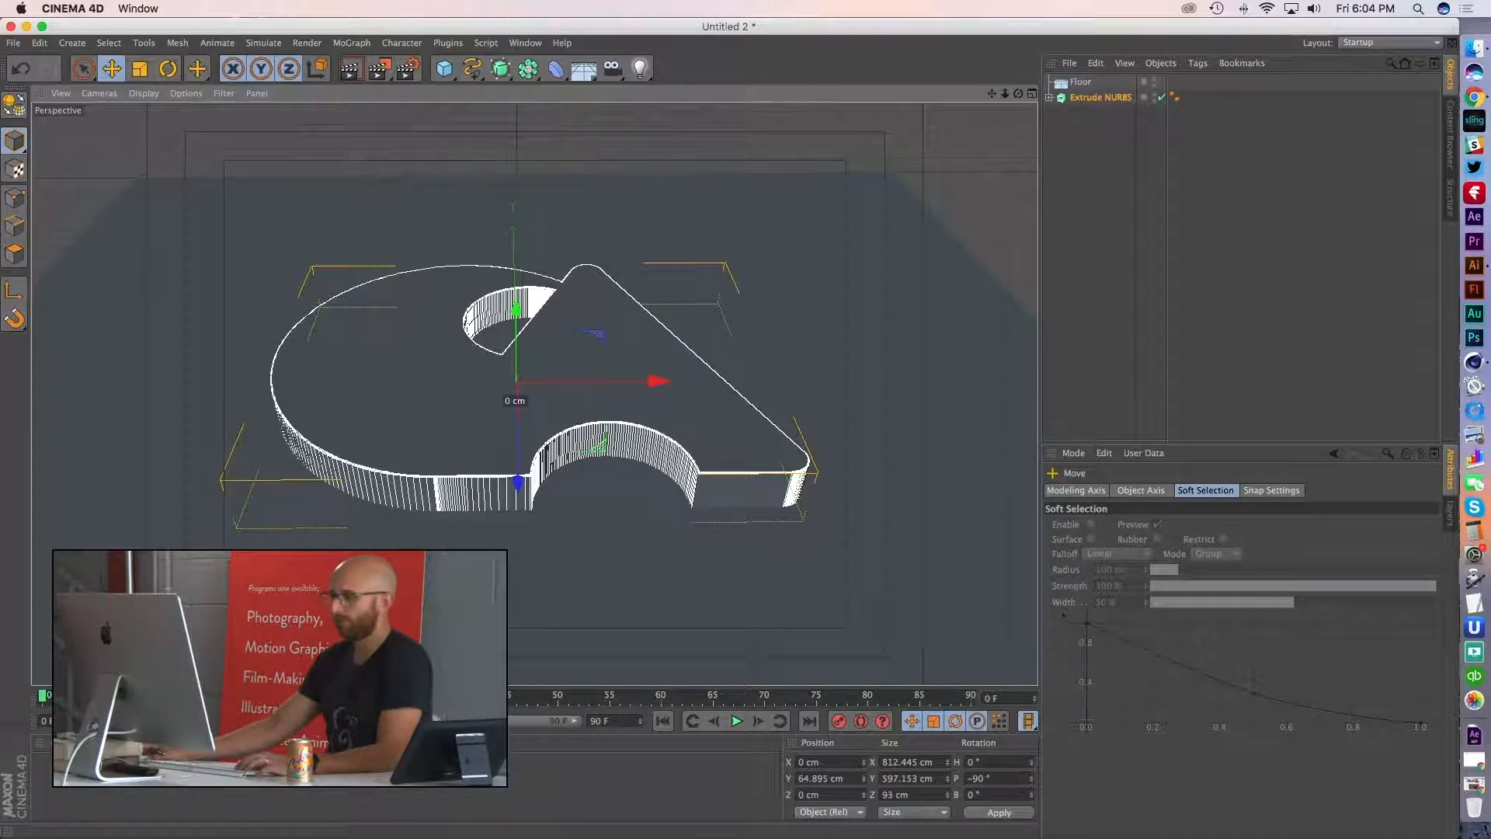
- Create a new material and set its color to red with RGB 215, 55, 55
double_click(155, 776)
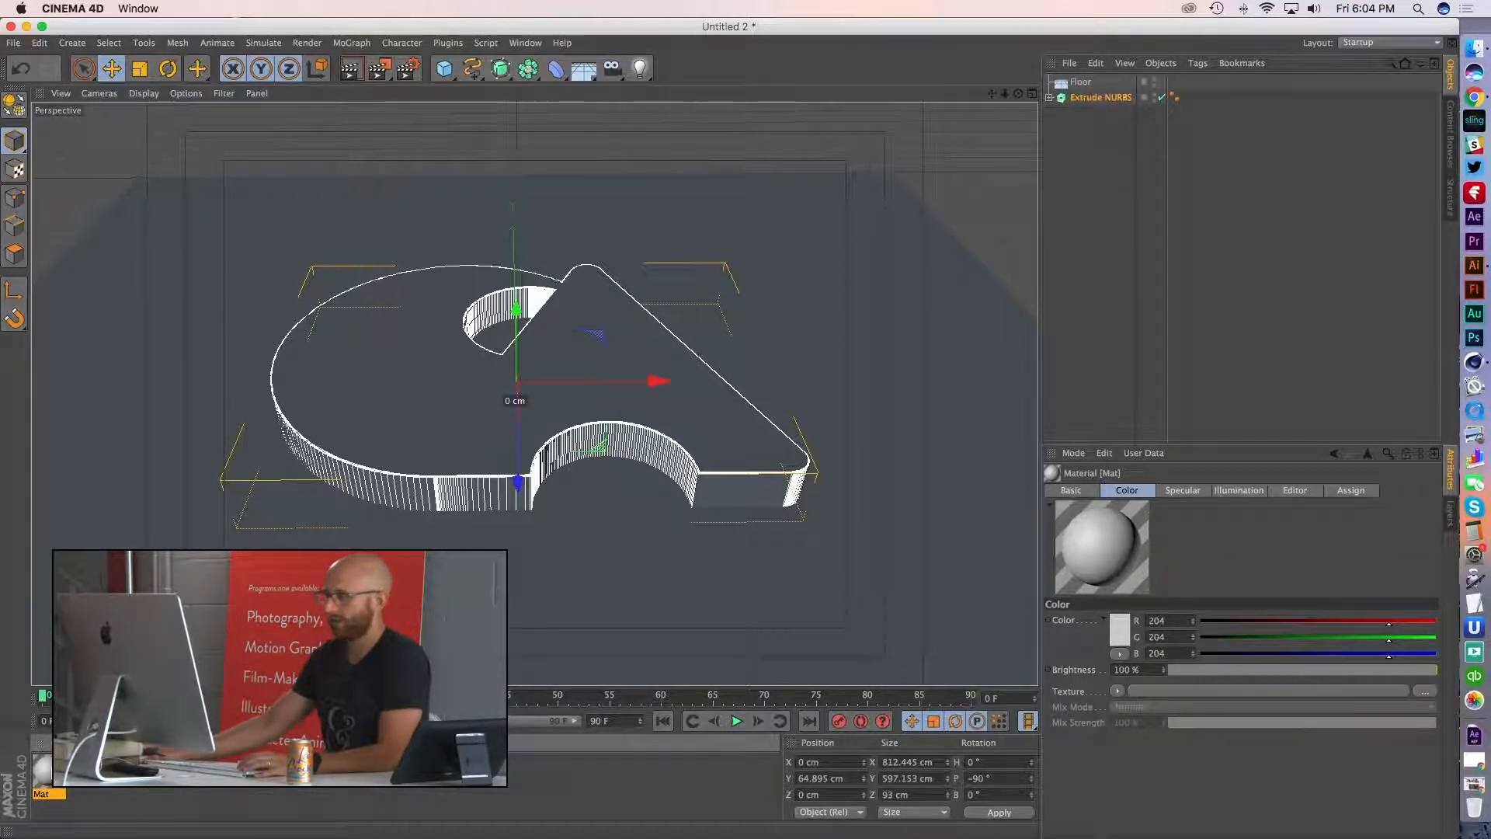
double_click(43, 771)
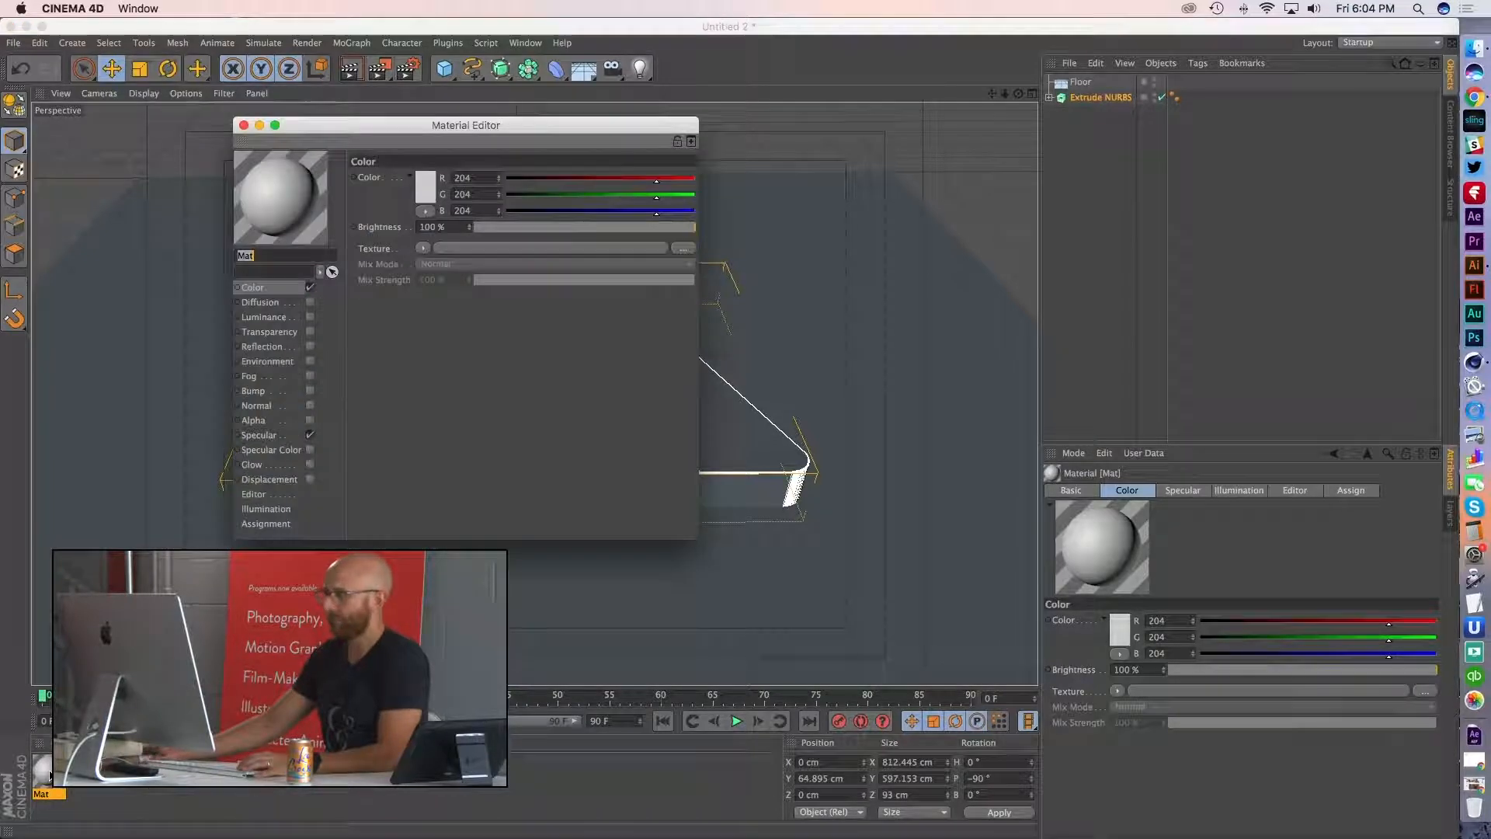
left_click(426, 198)
left_click_drag(410, 165, 418, 167)
left_click(454, 258)
left_click(431, 184)
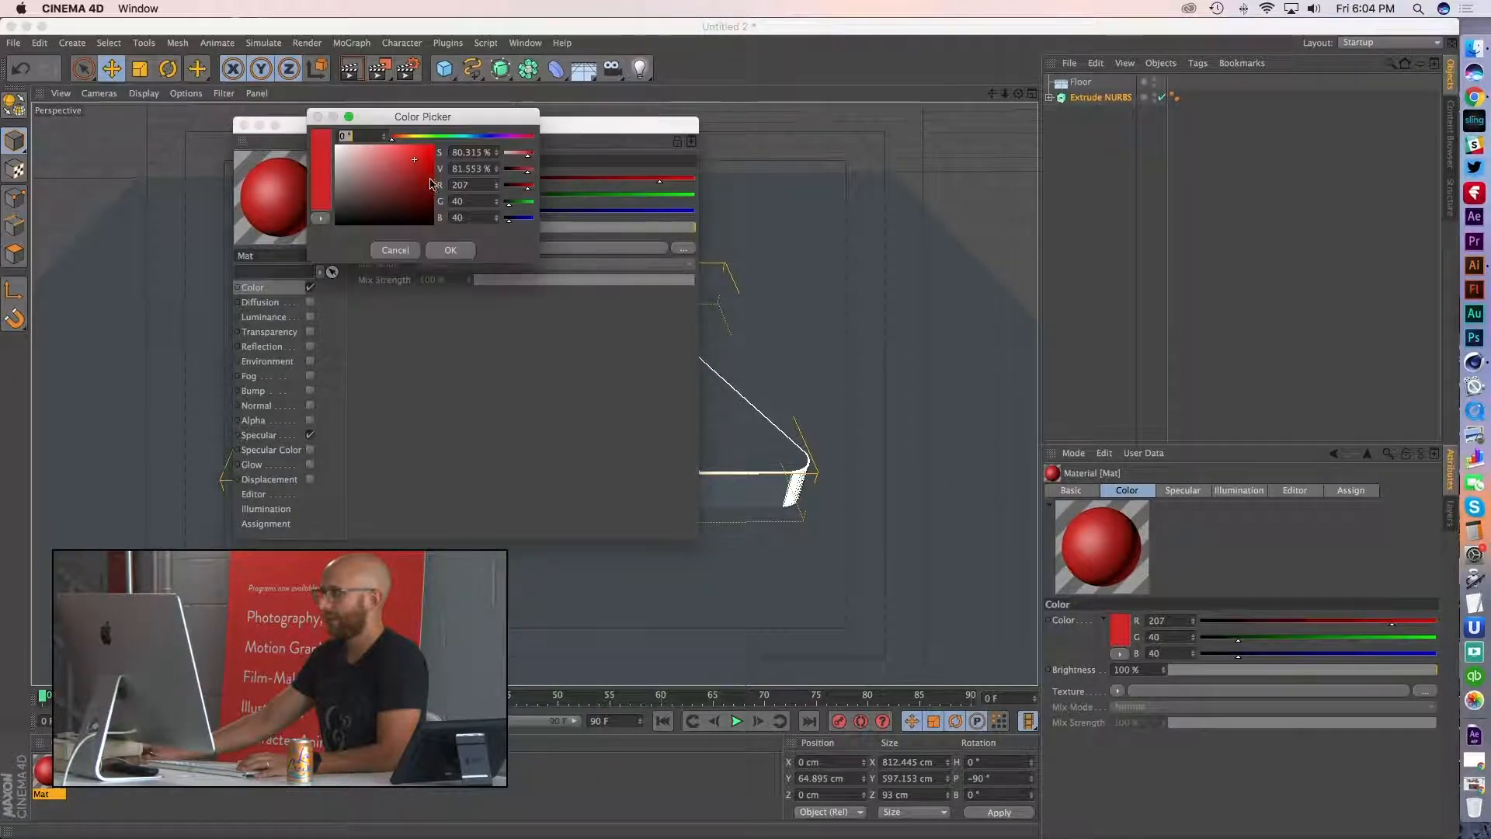
left_click_drag(410, 163, 411, 159)
left_click(450, 249)
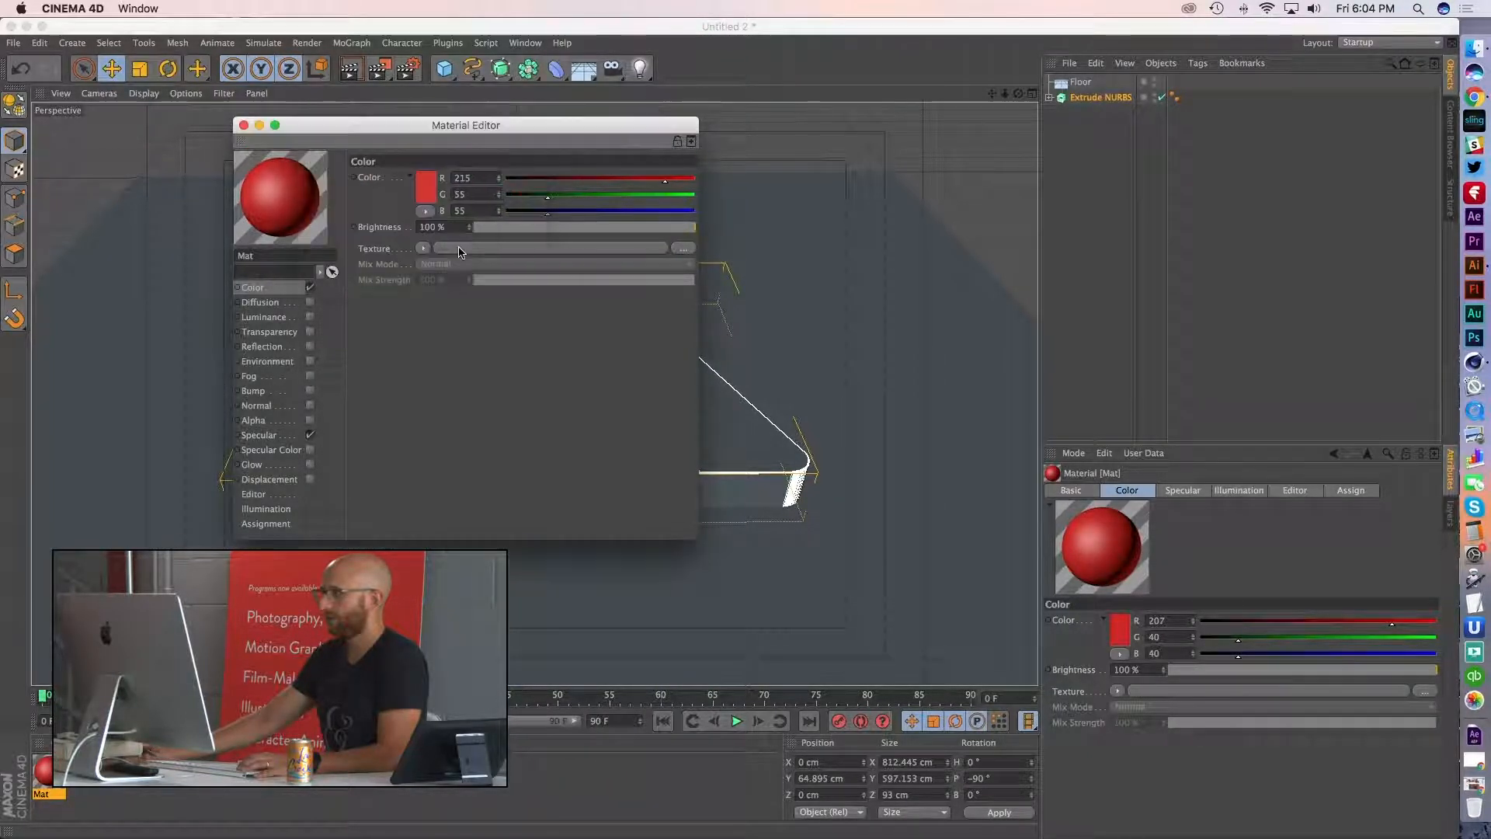
- Set the red material's specular to Metal mode with 43% width and 65% height
left_click(310, 435)
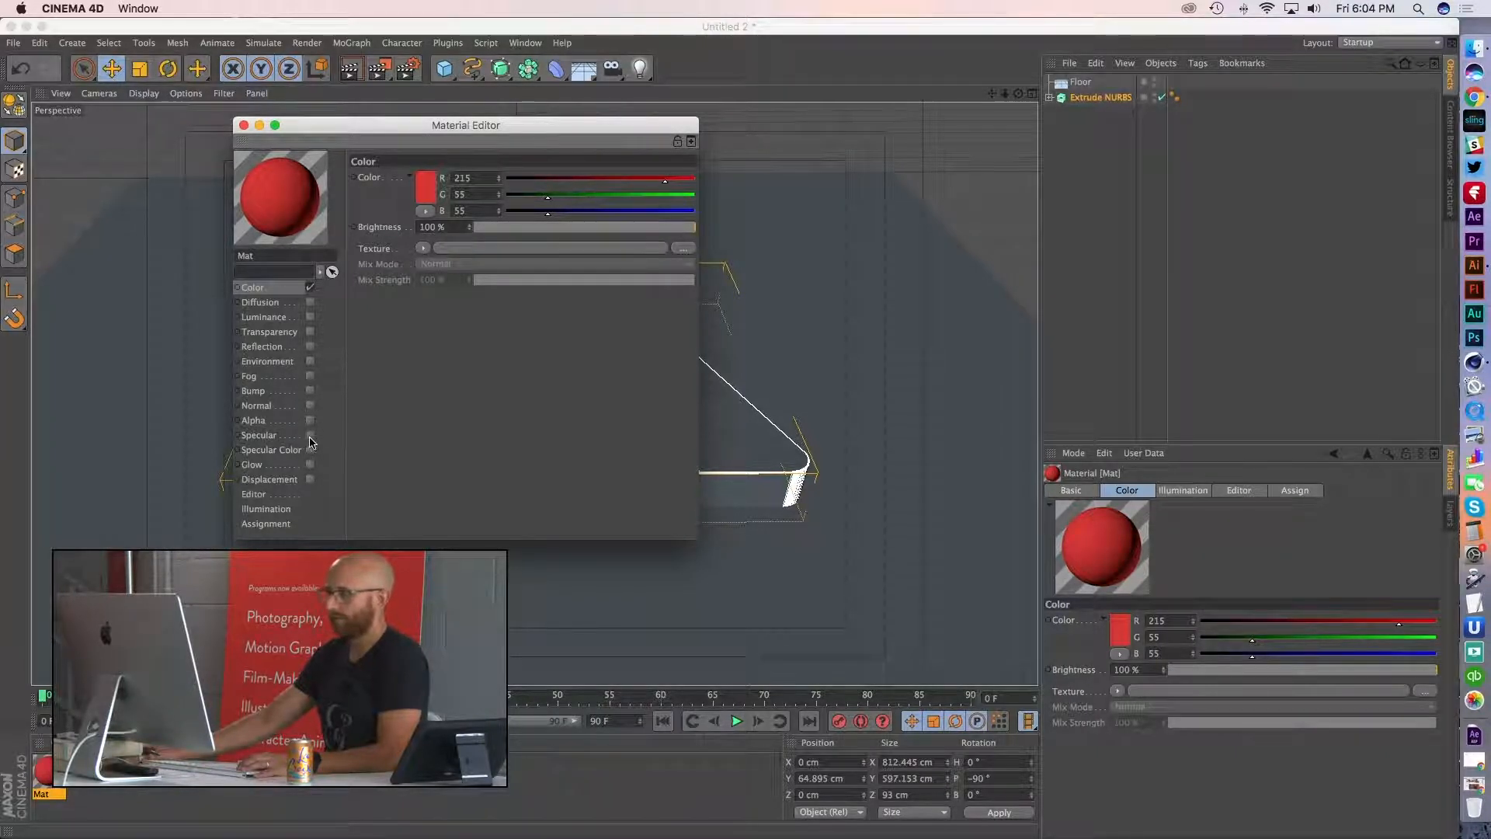
left_click(310, 435)
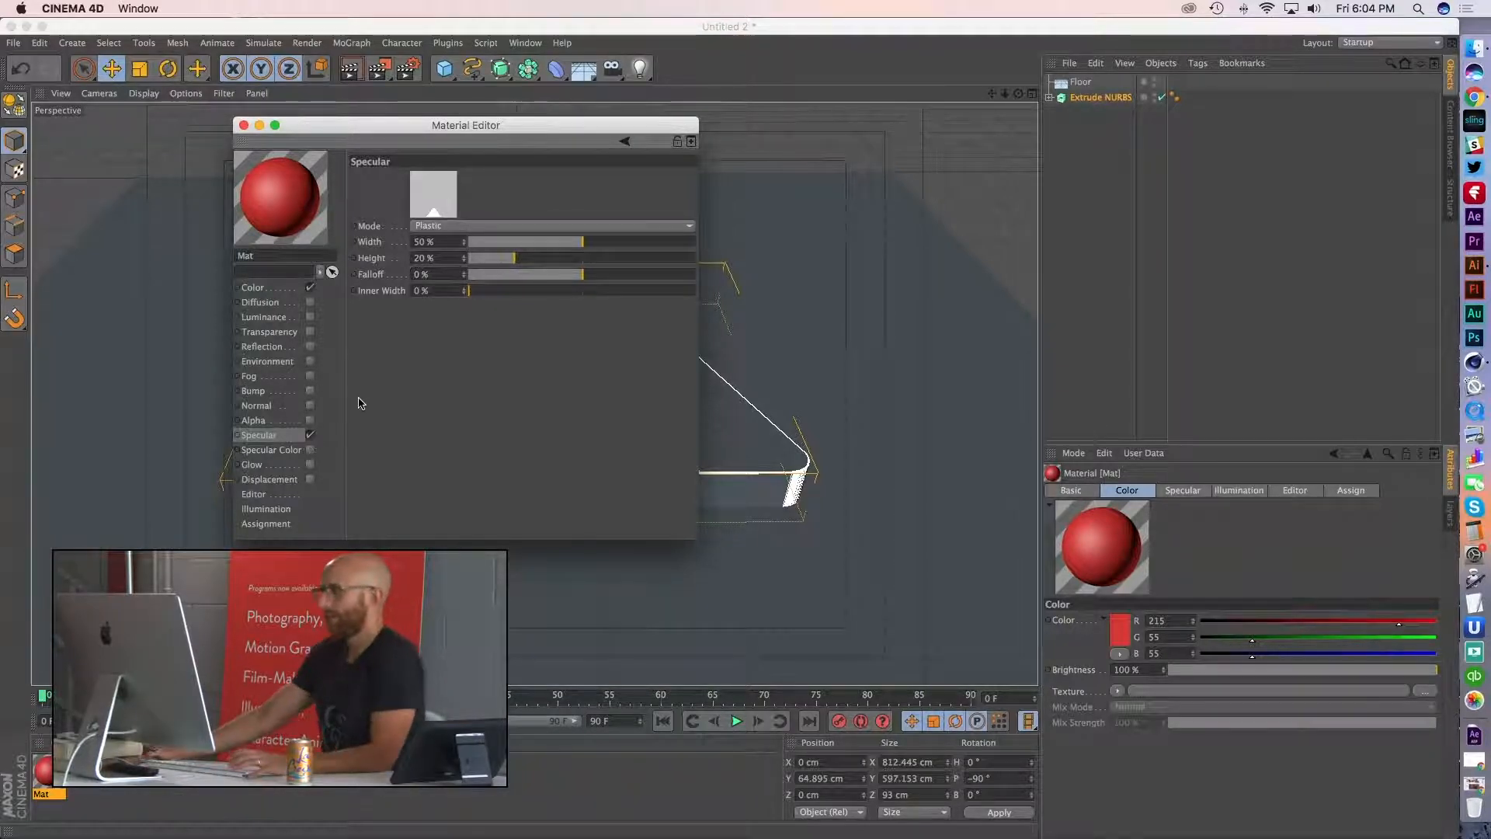
left_click(455, 231)
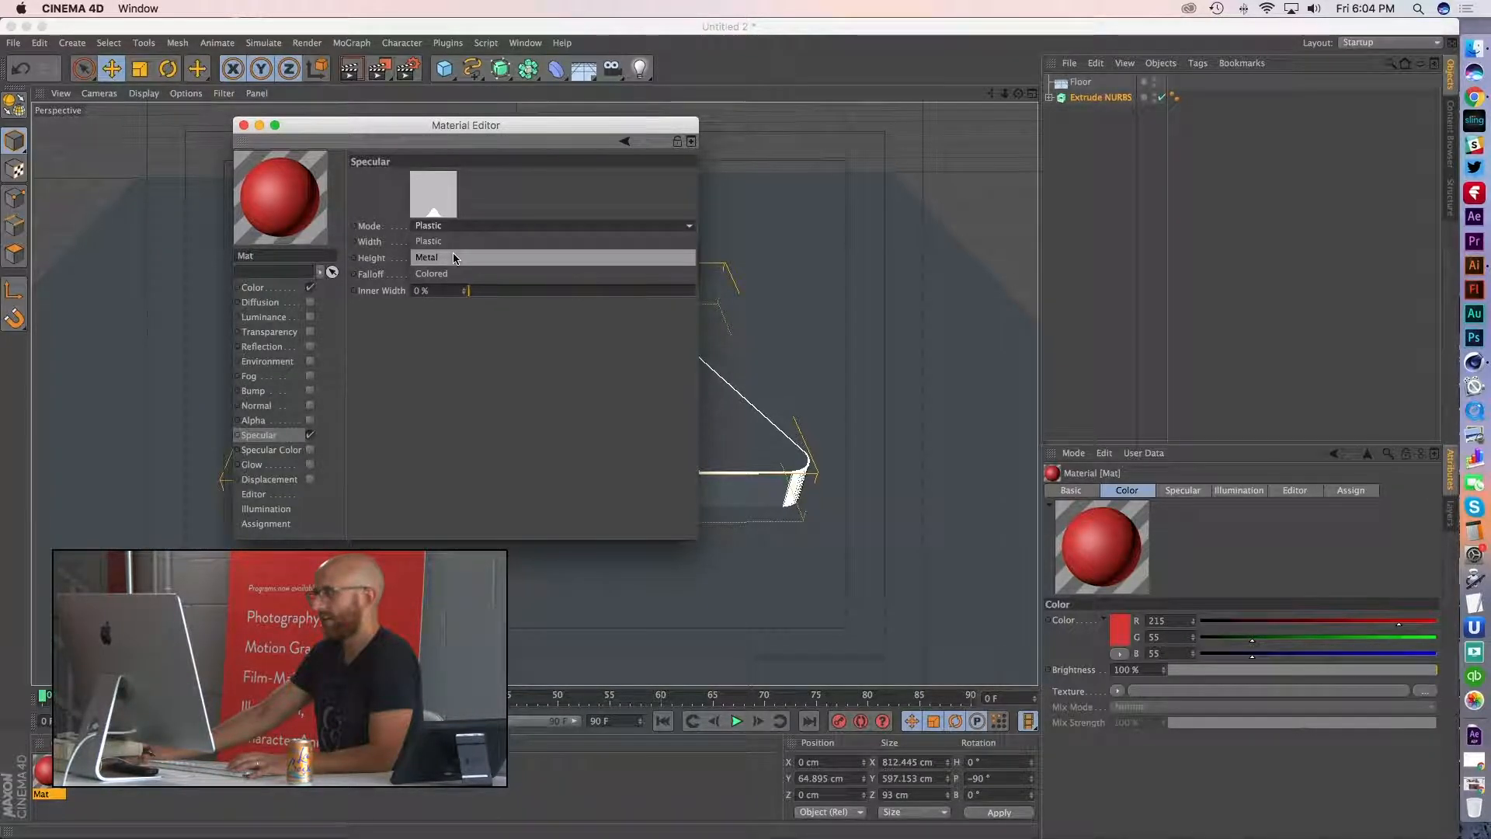
left_click(454, 255)
left_click_drag(577, 245, 633, 242)
left_click_drag(519, 258, 619, 261)
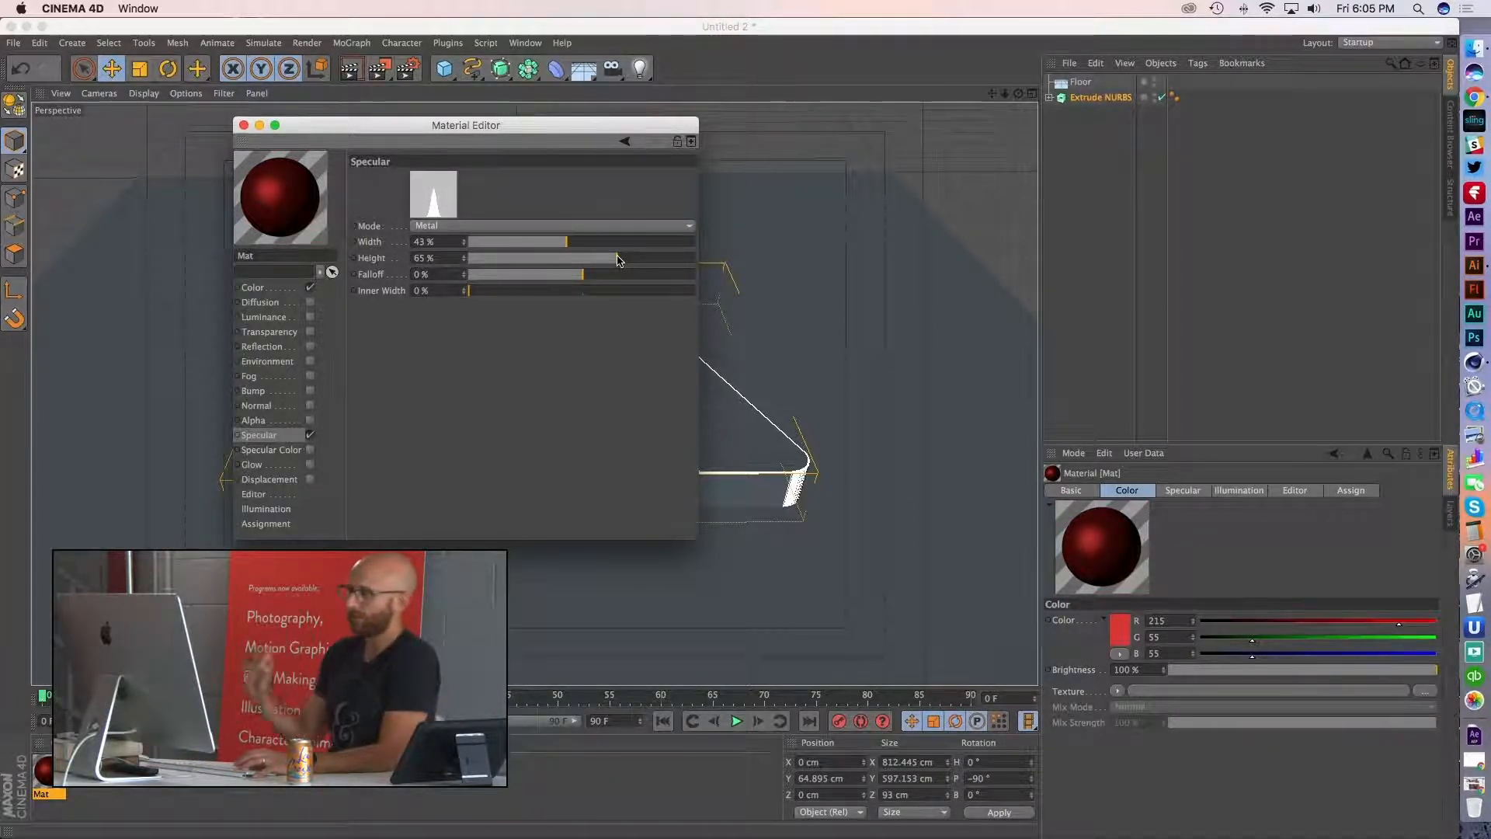
- Set the specular mode to Plastic and disable the red material's Specular channel
left_click(571, 225)
left_click(566, 243)
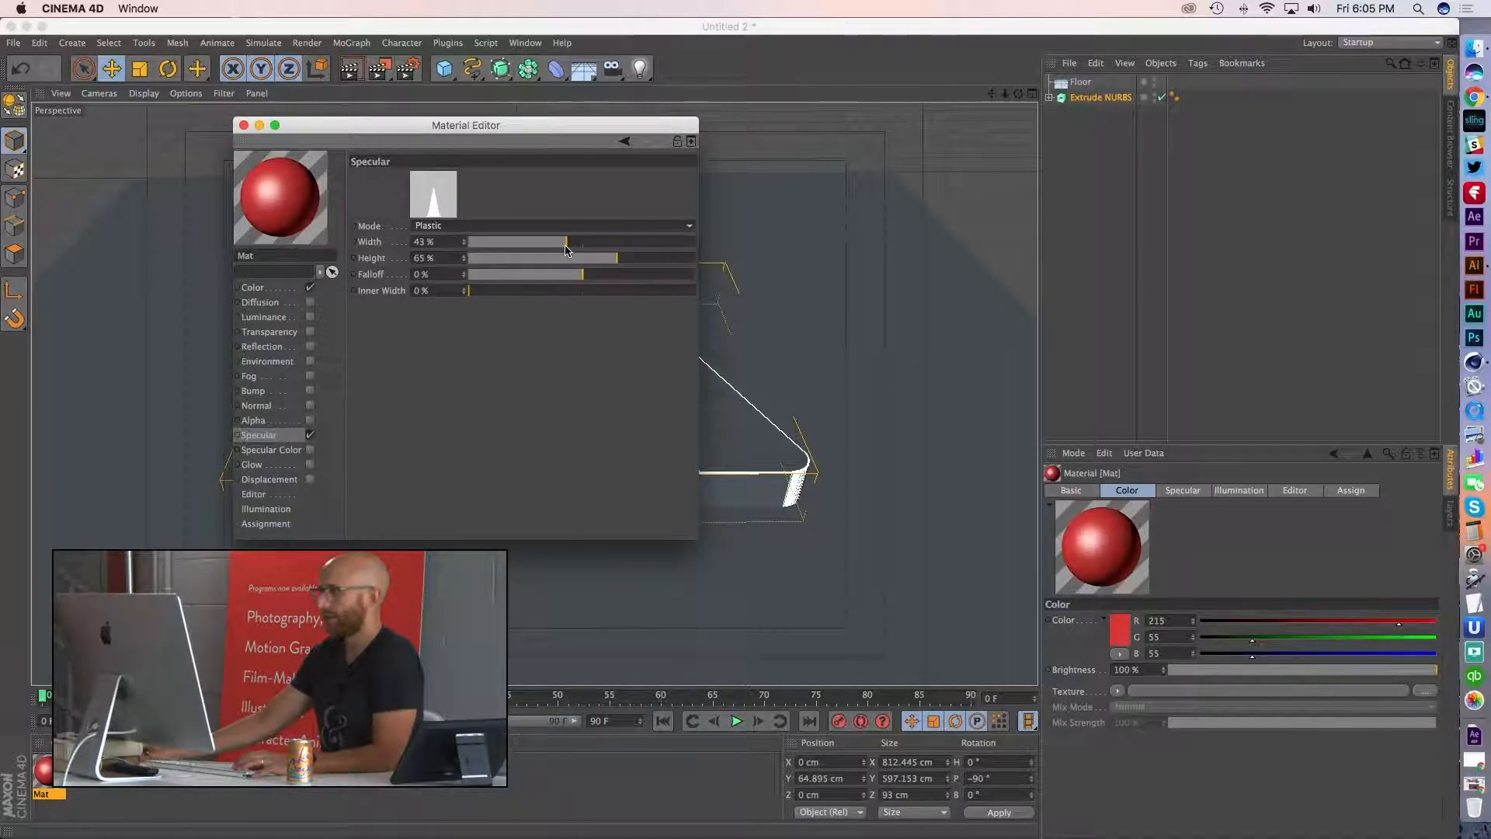
left_click(311, 435)
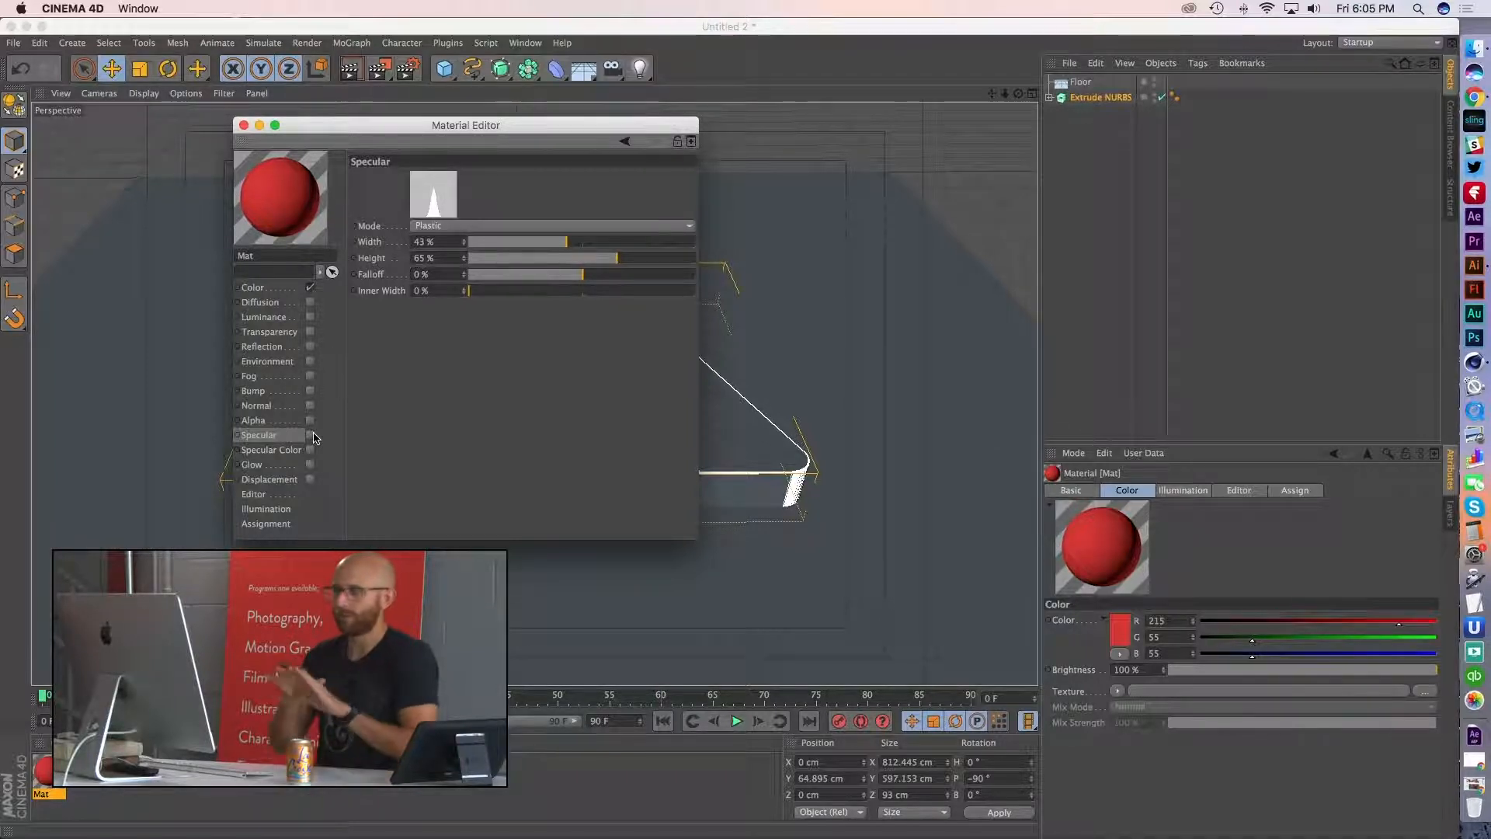
- Apply the red material to both the extruded logo and the floor, and render a preview of the view
left_click(243, 125)
left_click_drag(44, 775, 443, 481)
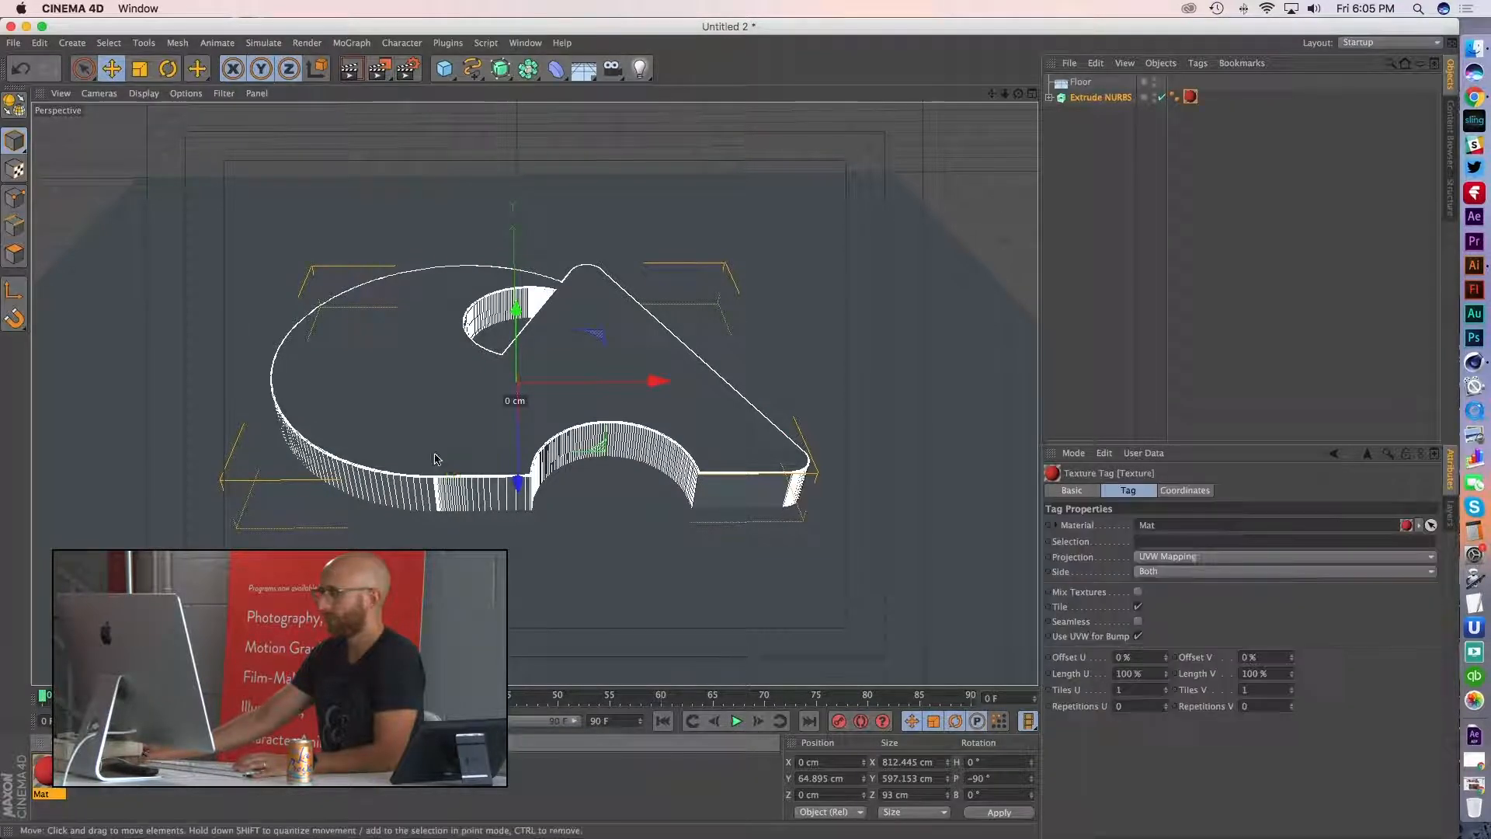
left_click_drag(45, 775, 178, 482)
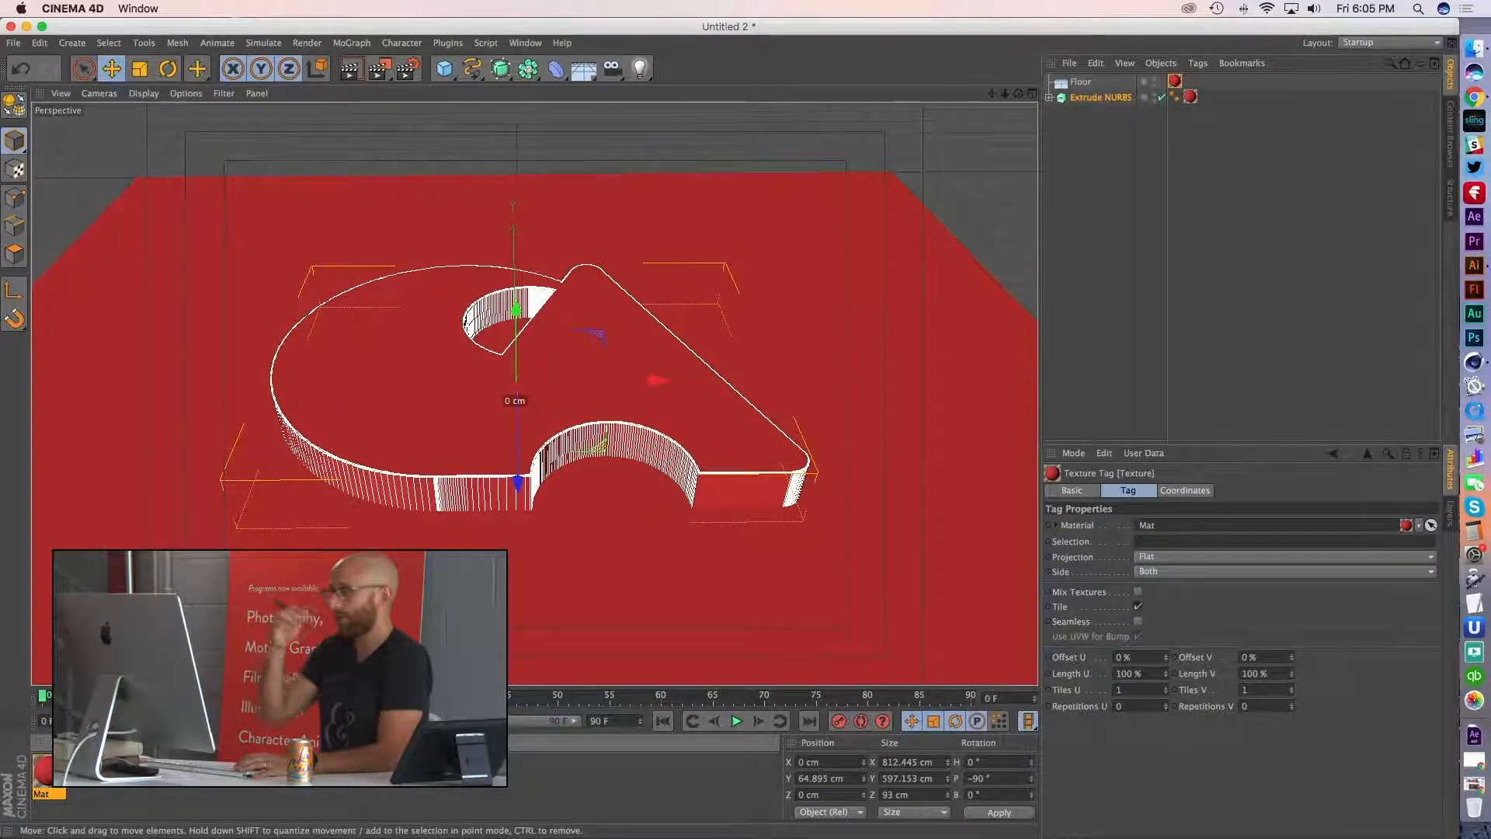
left_click_drag(472, 483, 584, 574, "alt")
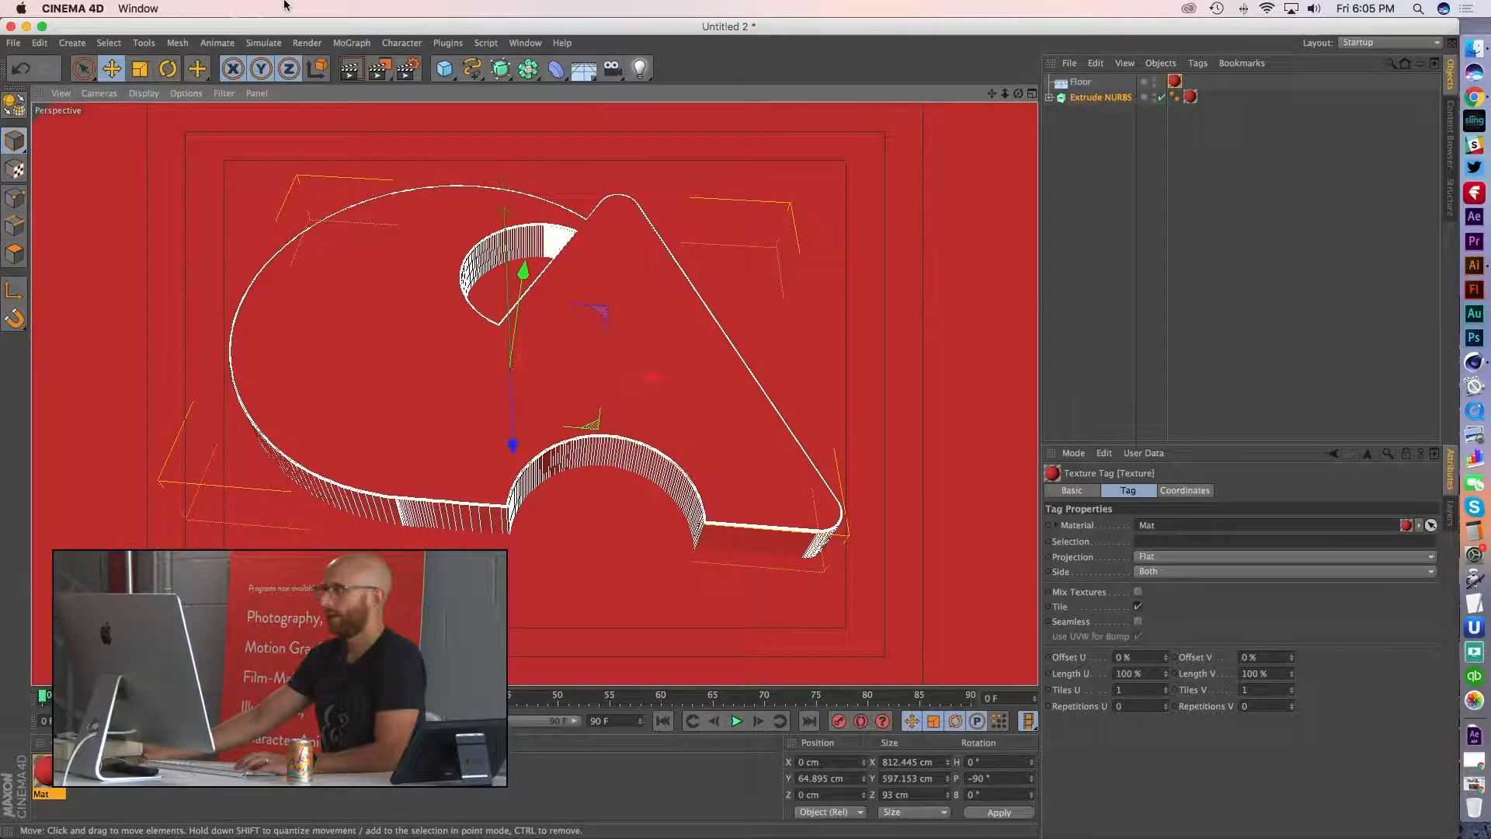
left_click(352, 71)
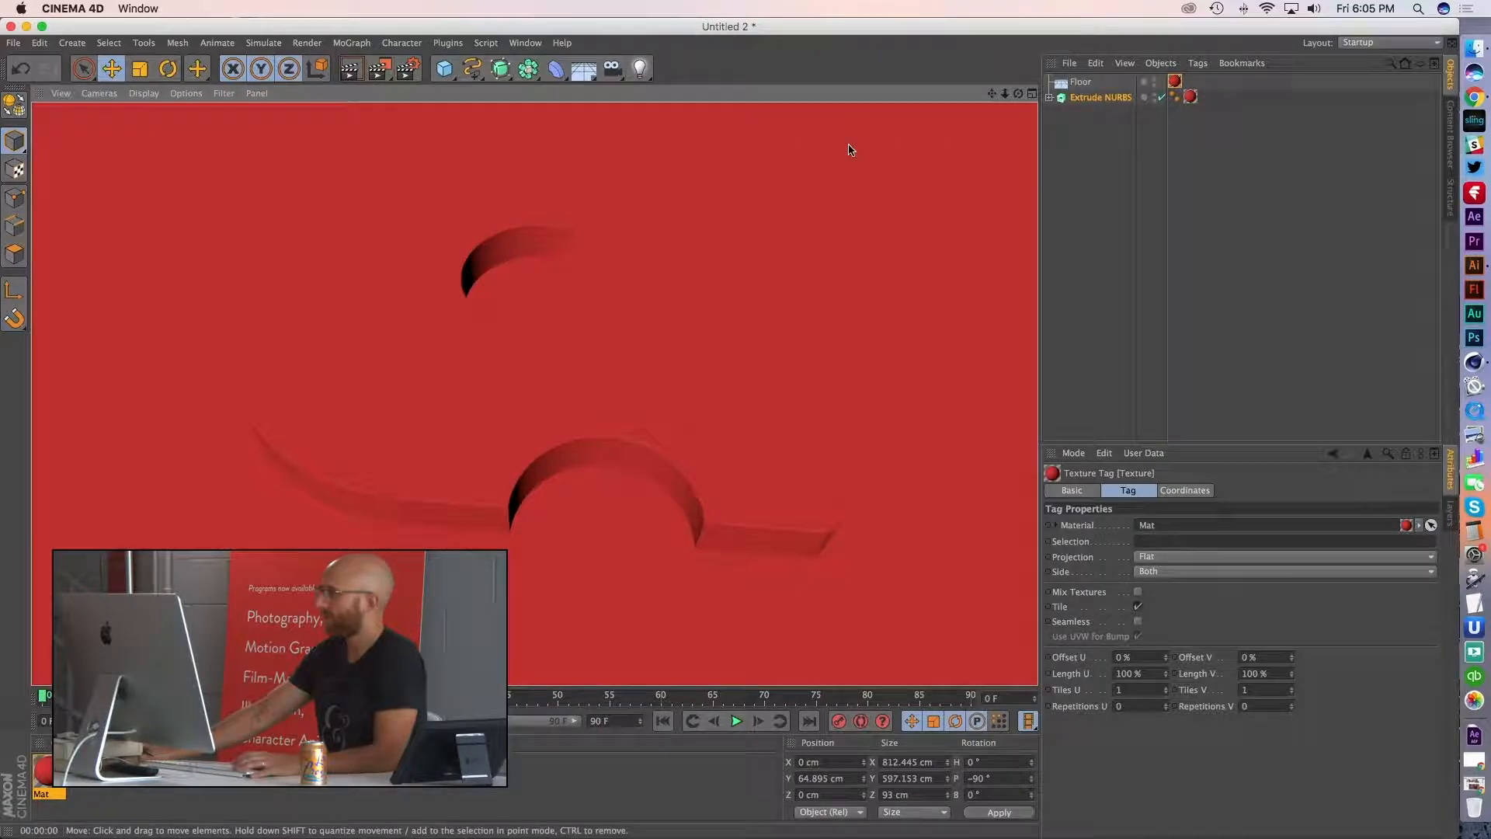
- Add an area light and place it above and beside the logo at about X -580, Y 534, Z 305 cm
left_click(1093, 167)
left_click_drag(645, 72, 808, 109)
scroll(702, 362, "down", 6)
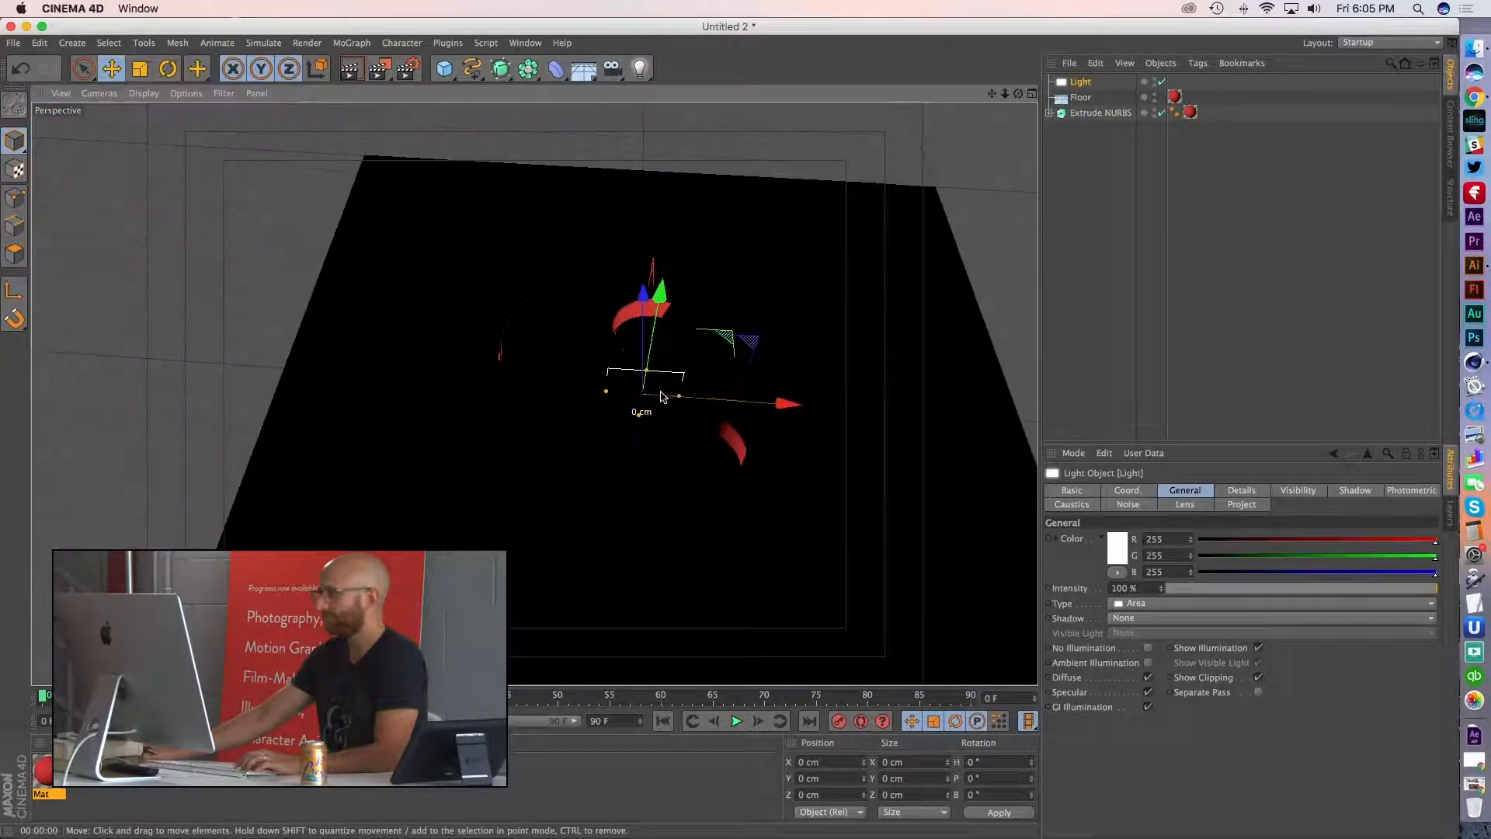
left_click_drag(643, 293, 682, 138)
left_click_drag(813, 247, 547, 246)
left_click_drag(526, 358, 317, 402, "alt")
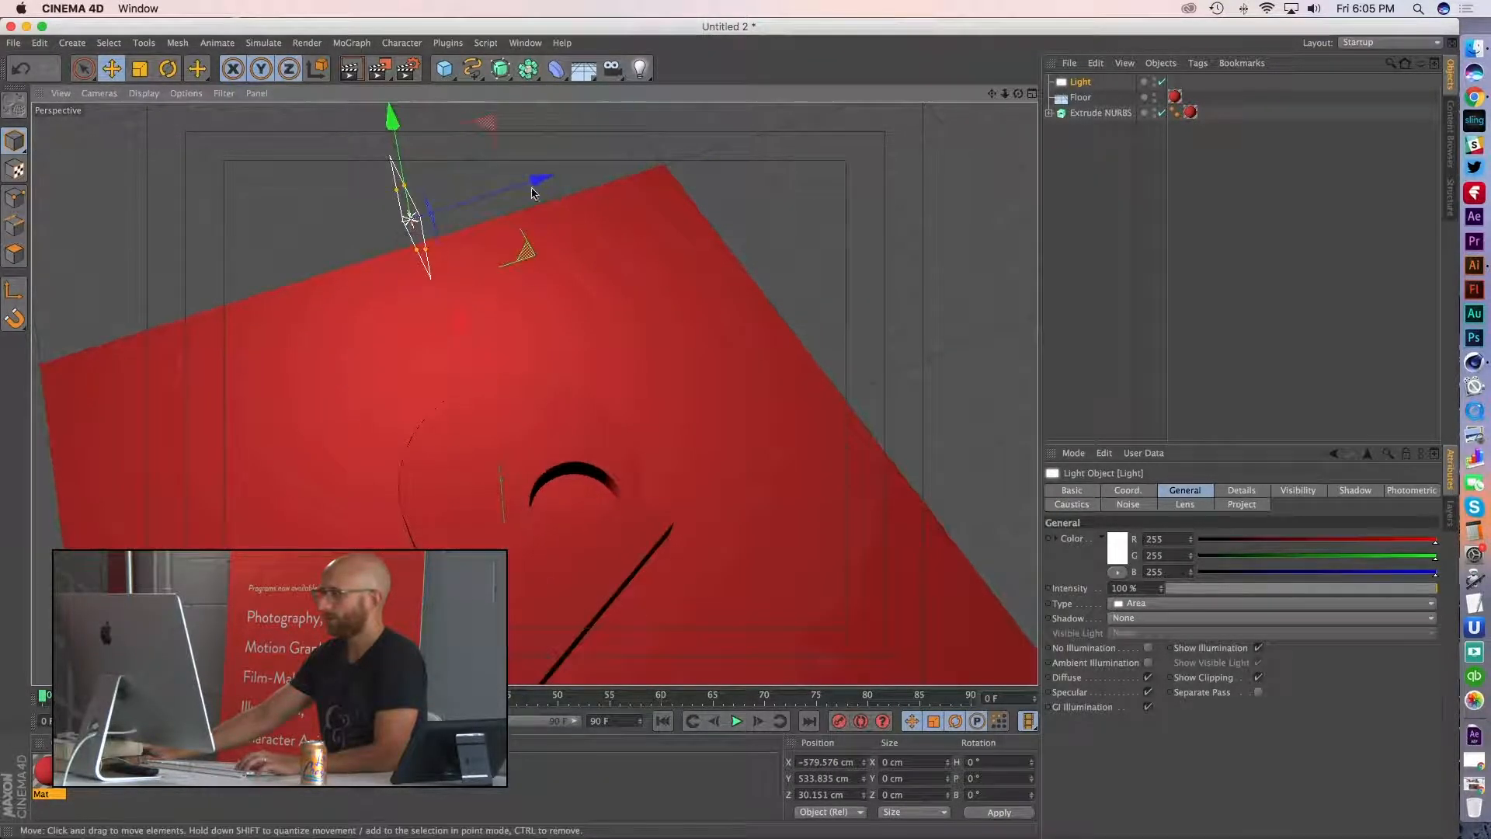
left_click_drag(538, 178, 647, 147)
left_click_drag(622, 442, 591, 412, "alt")
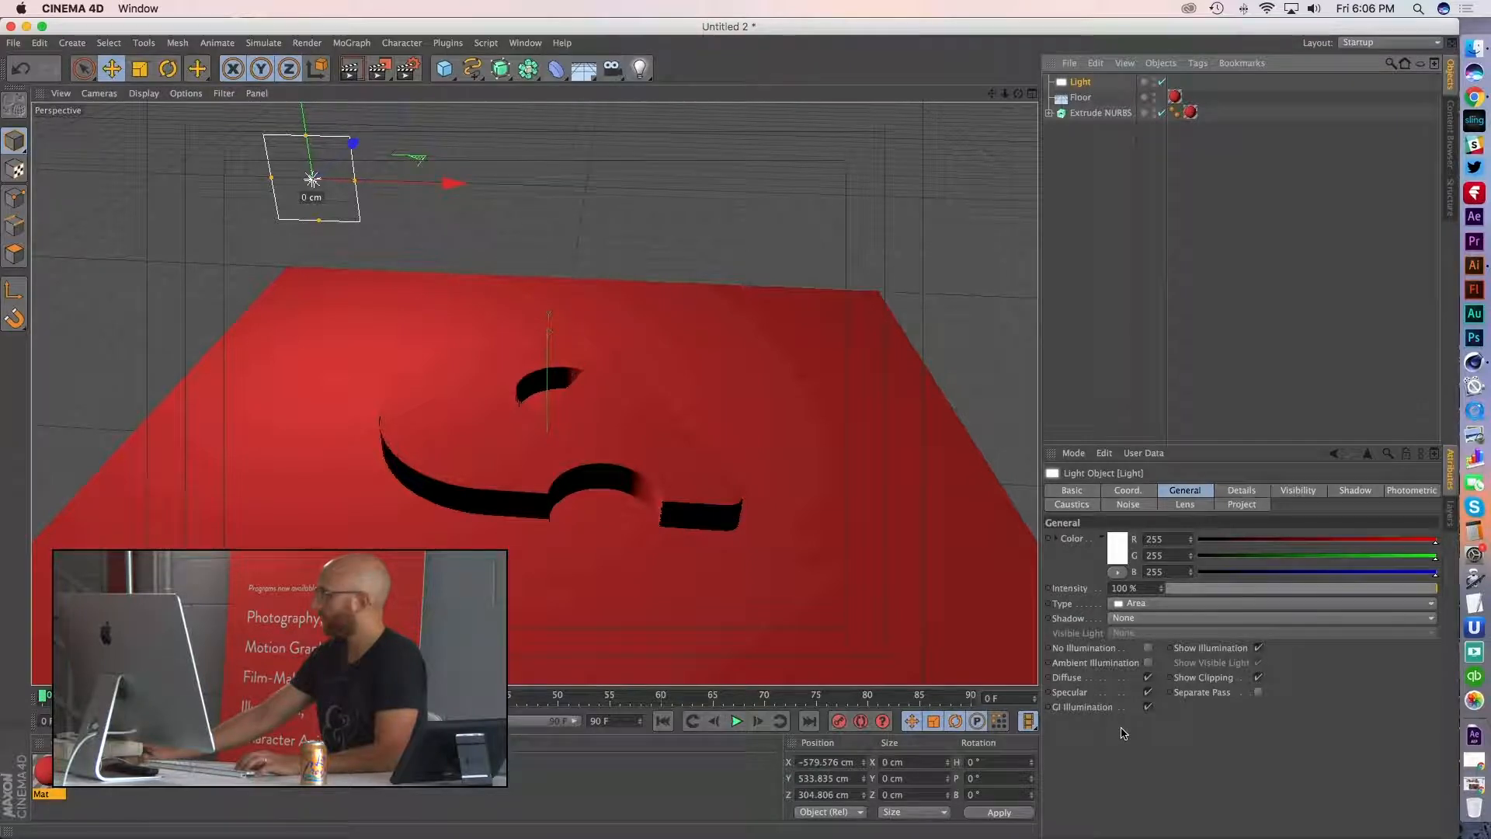
- Set the area light's falloff to Inverse Square (Physically Accurate)
left_click(1250, 492)
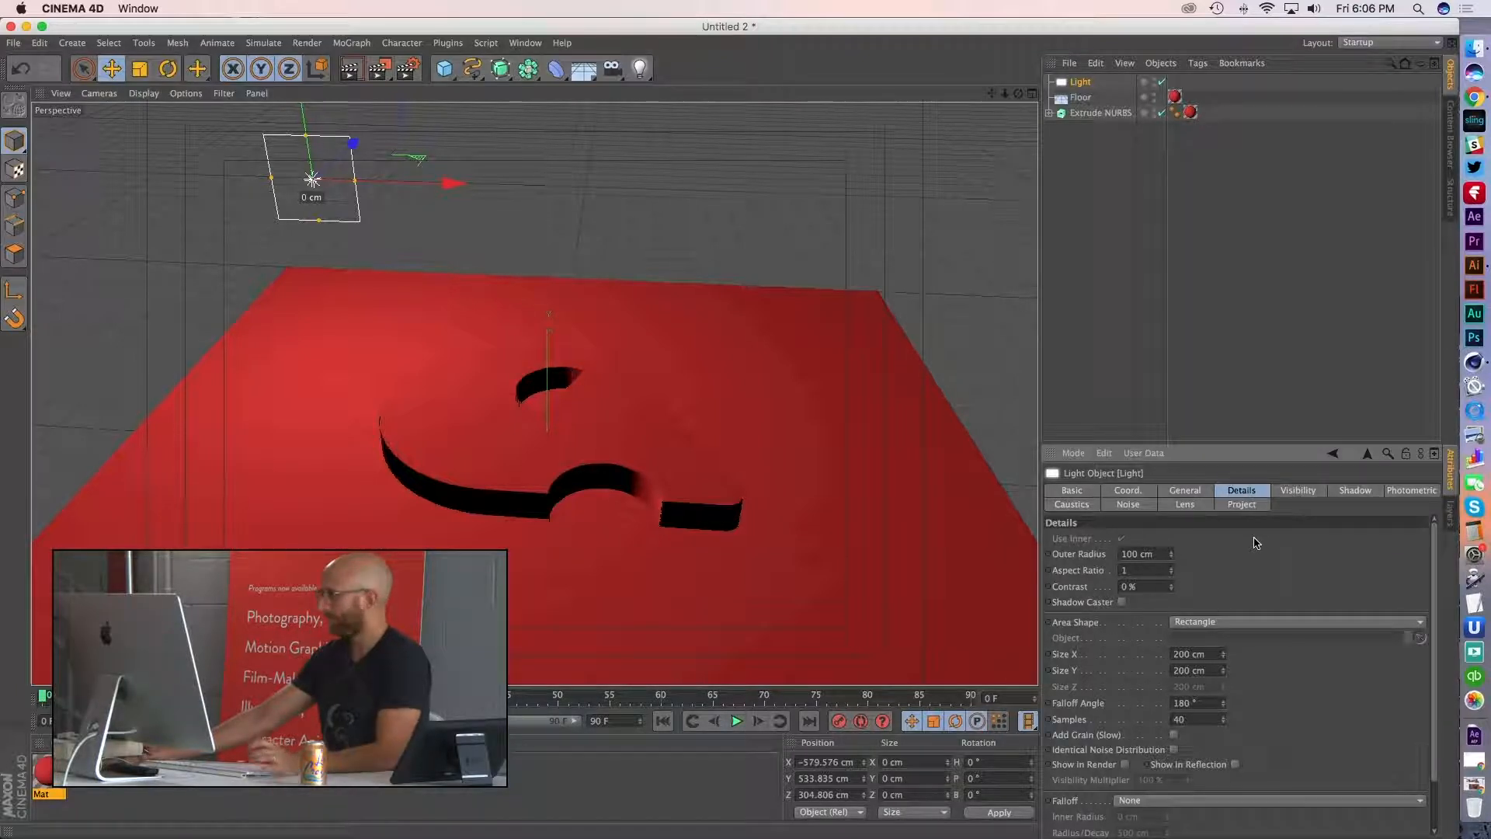
scroll(1251, 621, "down", 3)
left_click(1243, 748)
left_click(1173, 674)
left_click(1162, 748)
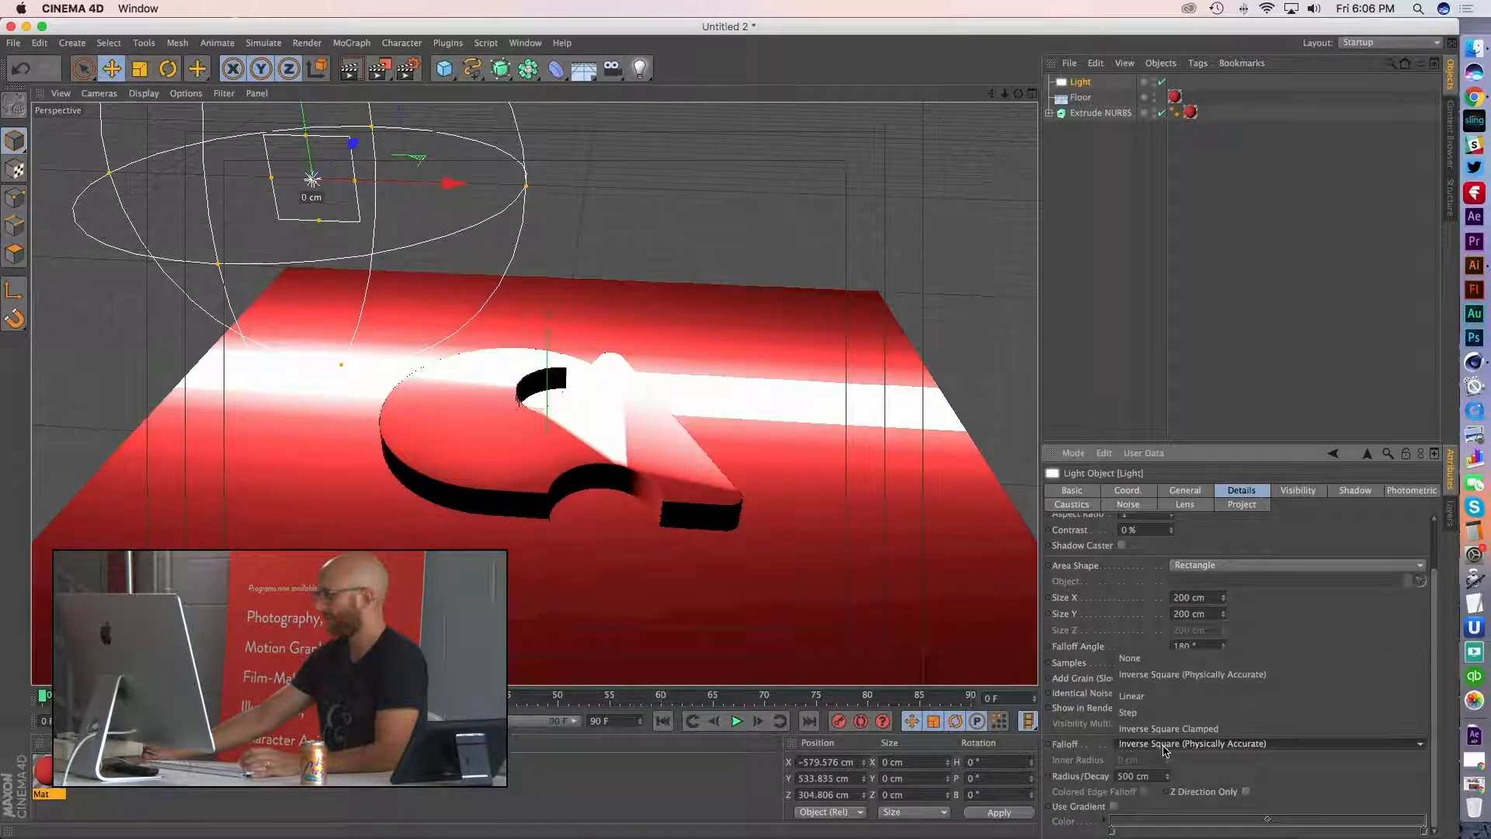
left_click(1173, 674)
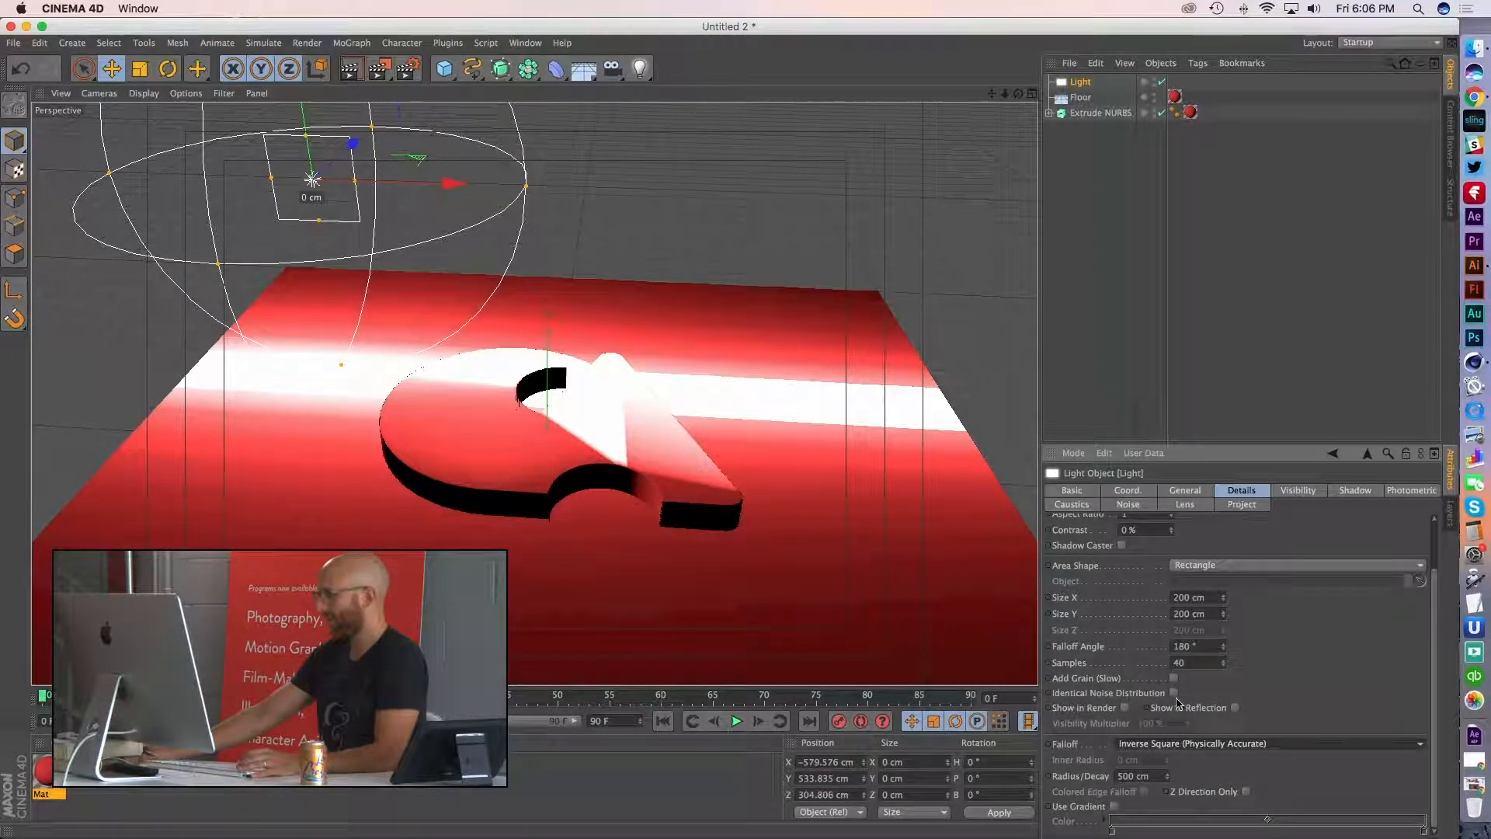
- Rotate the light to a pitch of -90° so it faces the floor, and enlarge its falloff radius to about 682 cm
middle_click_drag(699, 497, 782, 549, "alt")
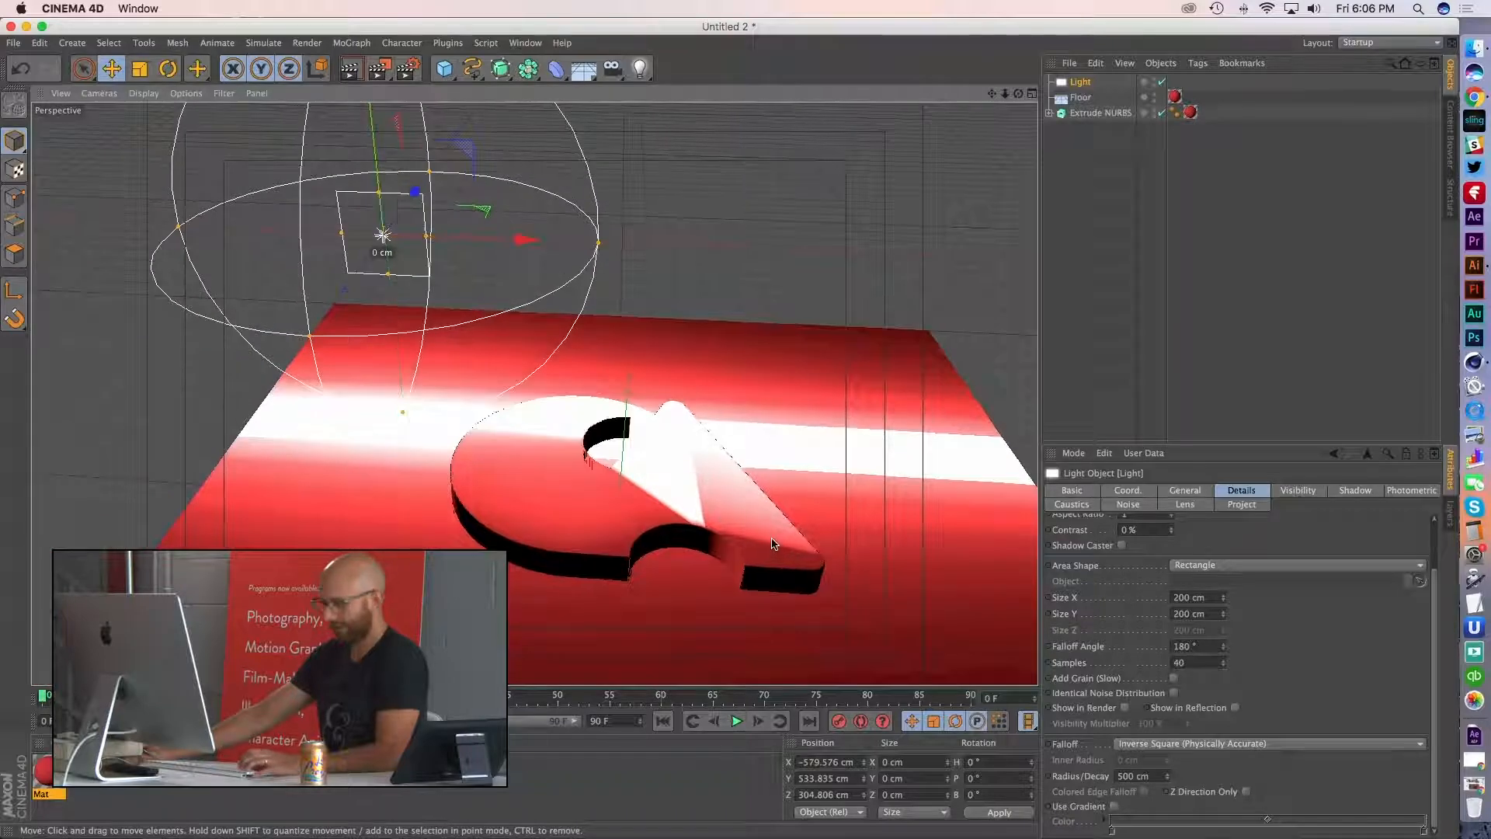
key("r")
left_click_drag(364, 264, 377, 138)
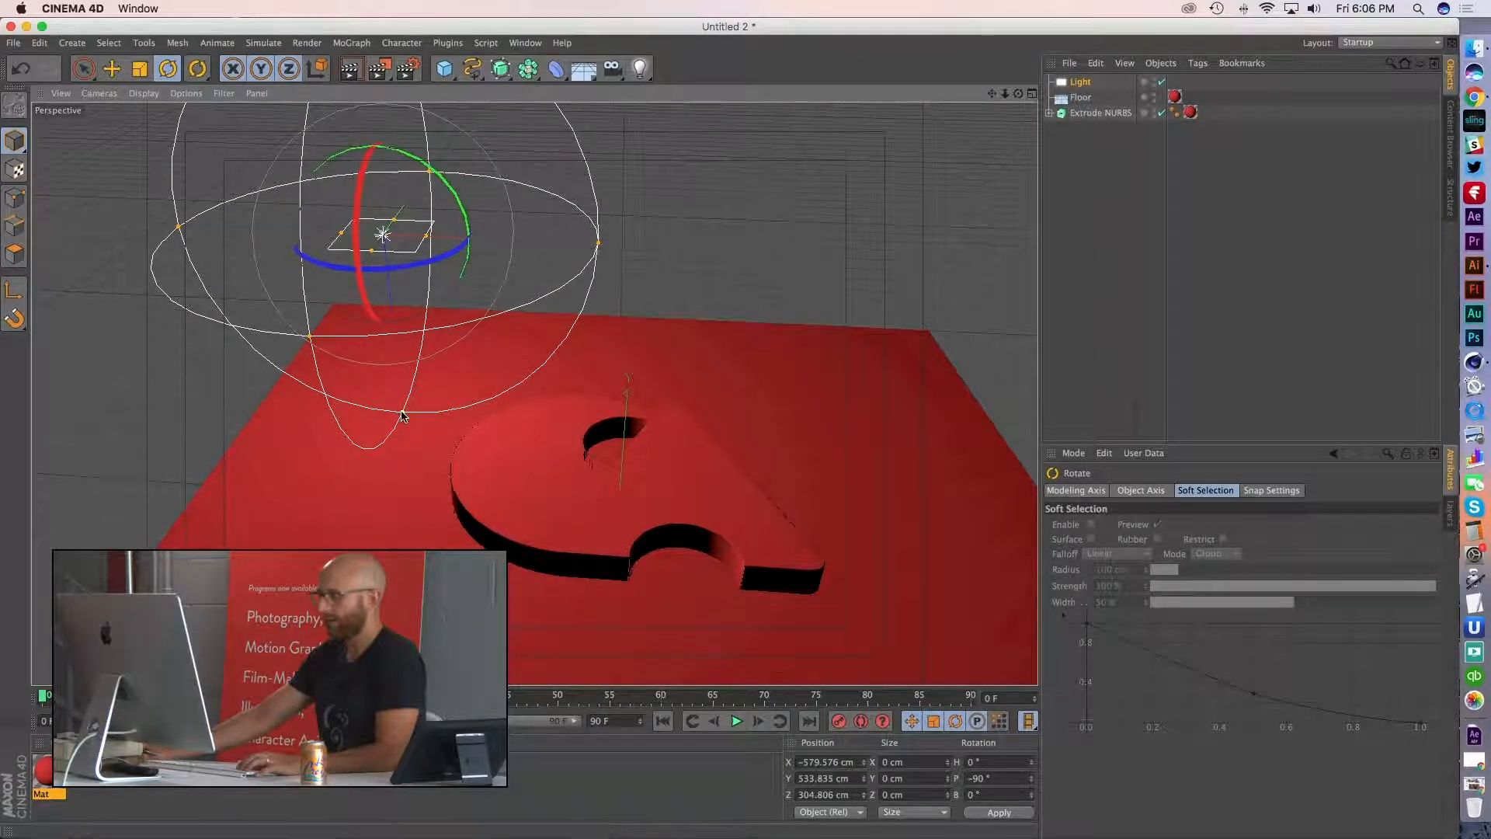
left_click_drag(405, 414, 557, 506)
middle_click_drag(564, 516, 513, 457, "alt")
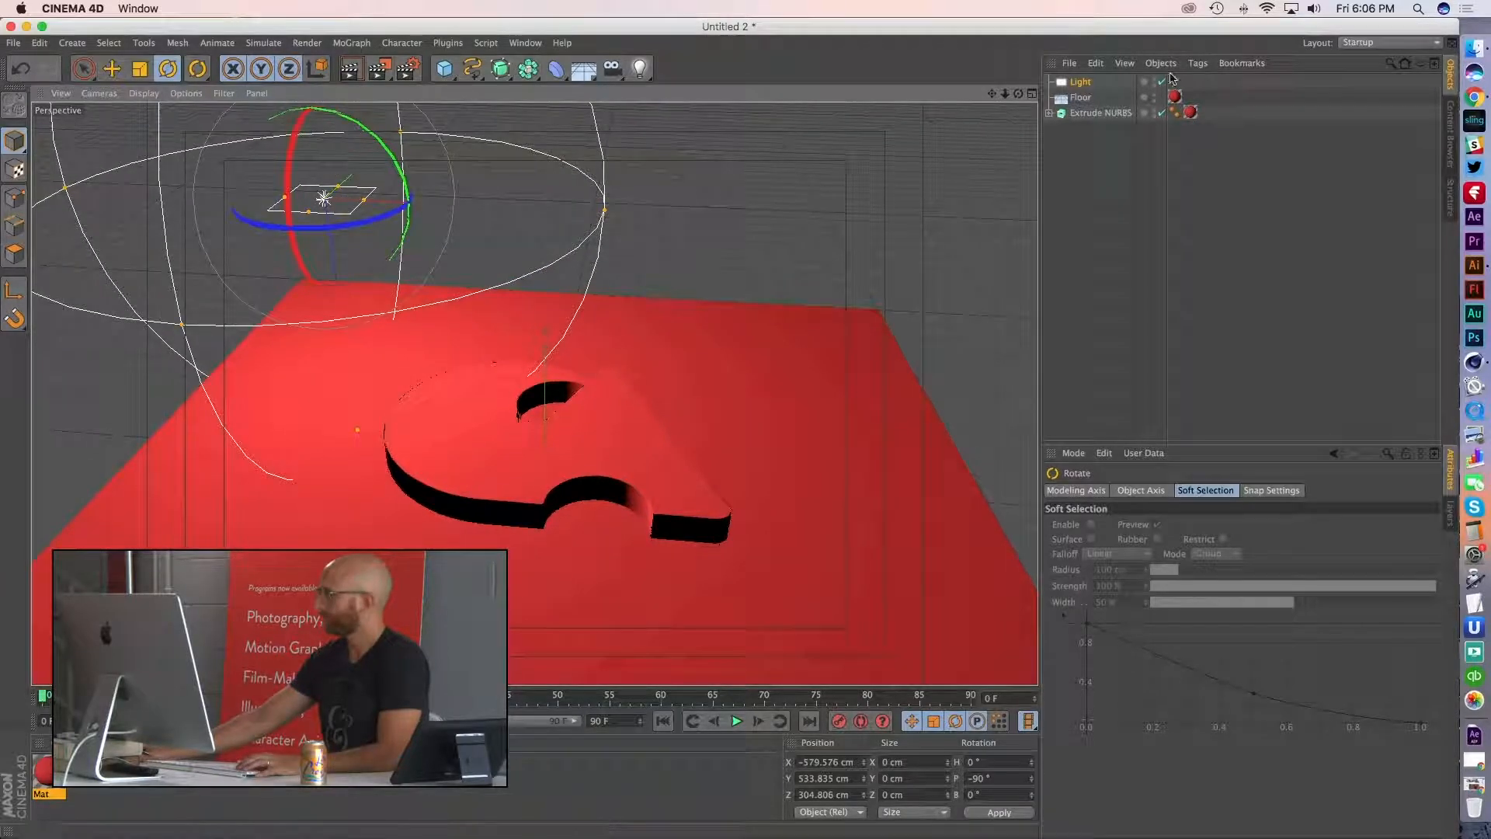
- Open the light's general settings and render a preview of the scene with shadows set to None
left_click(1080, 81)
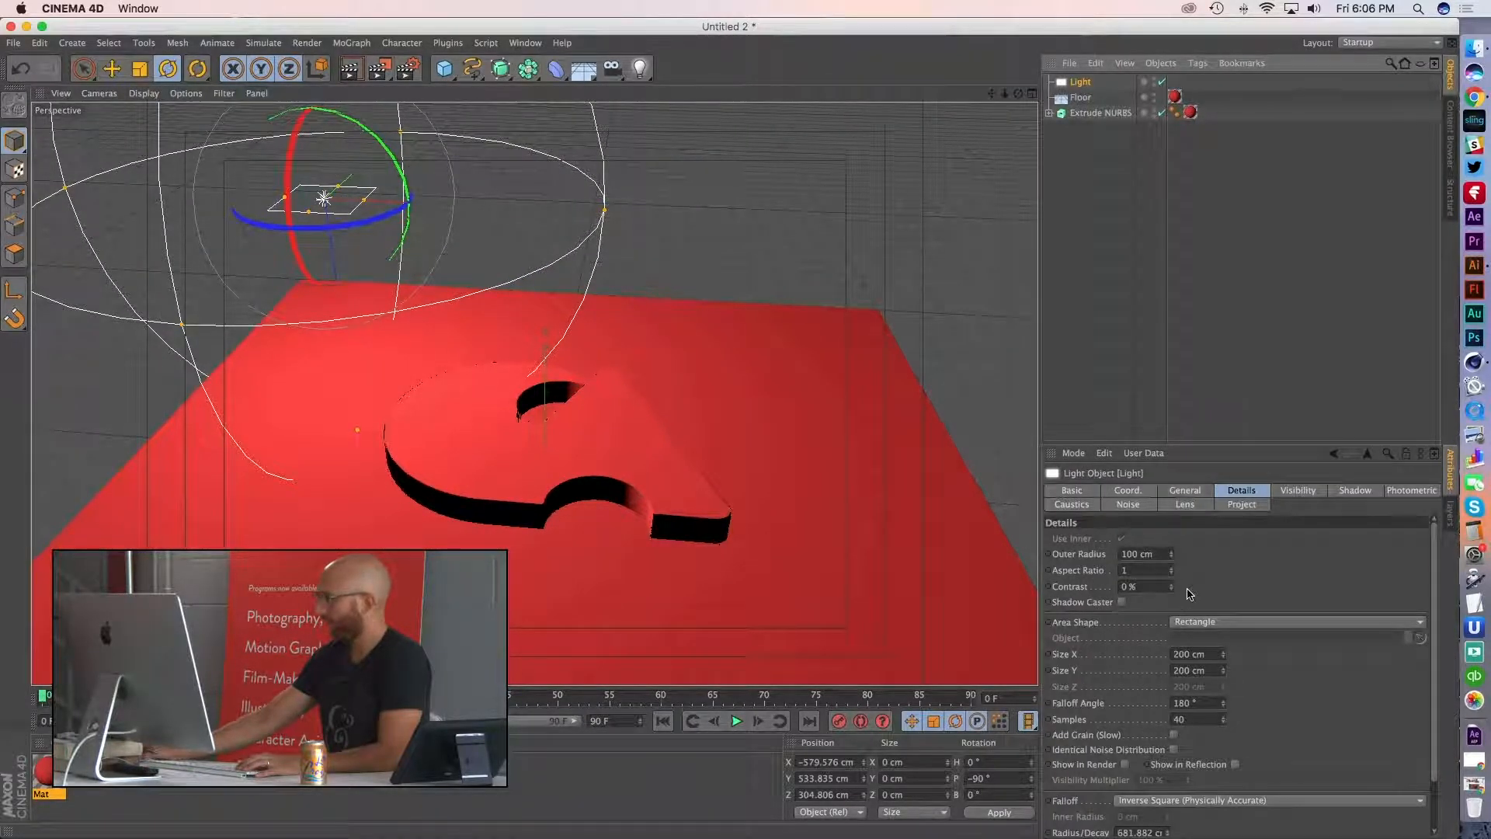
left_click(1185, 491)
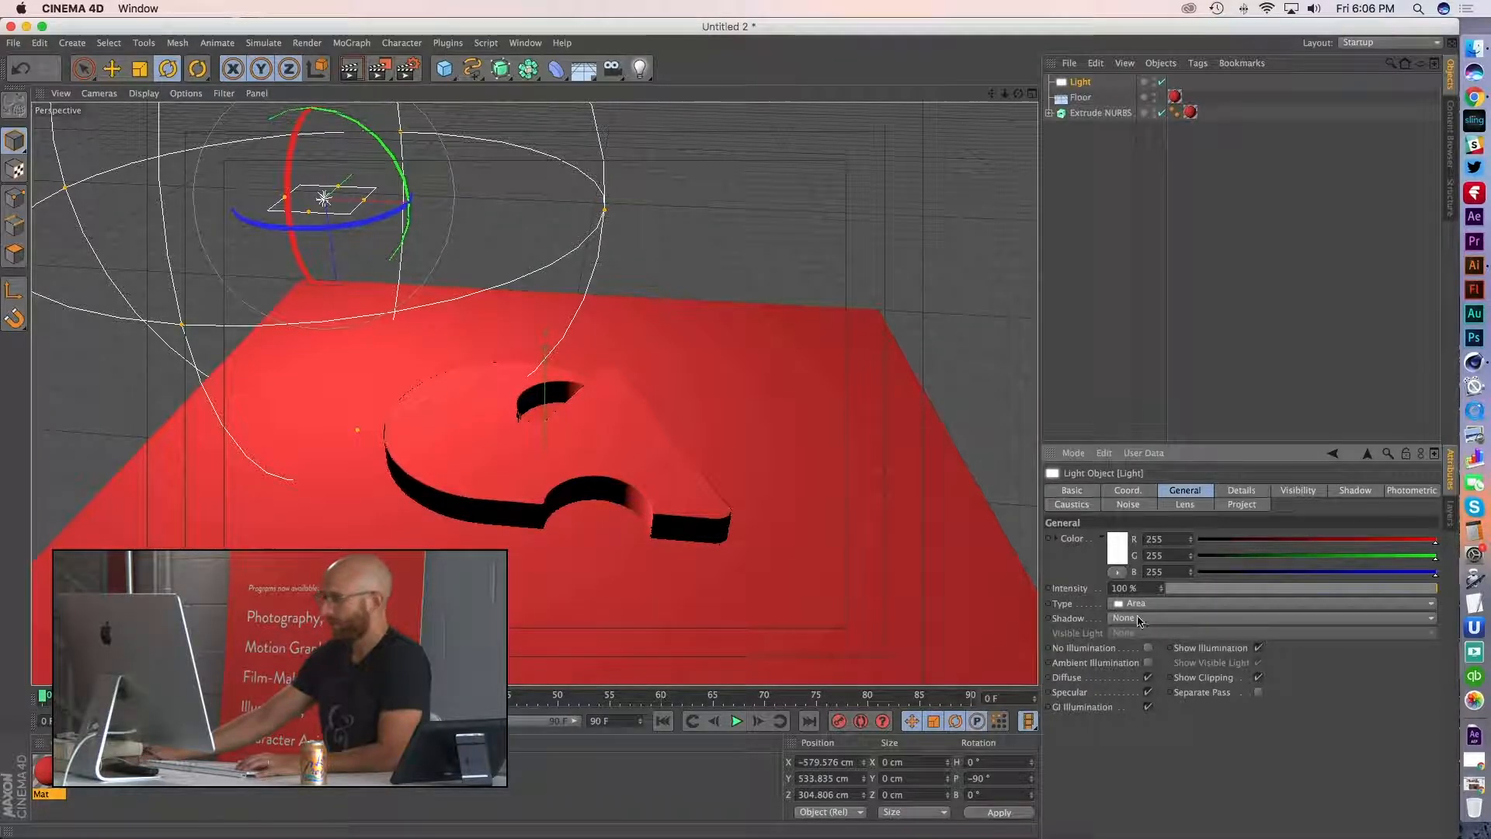
left_click(351, 70)
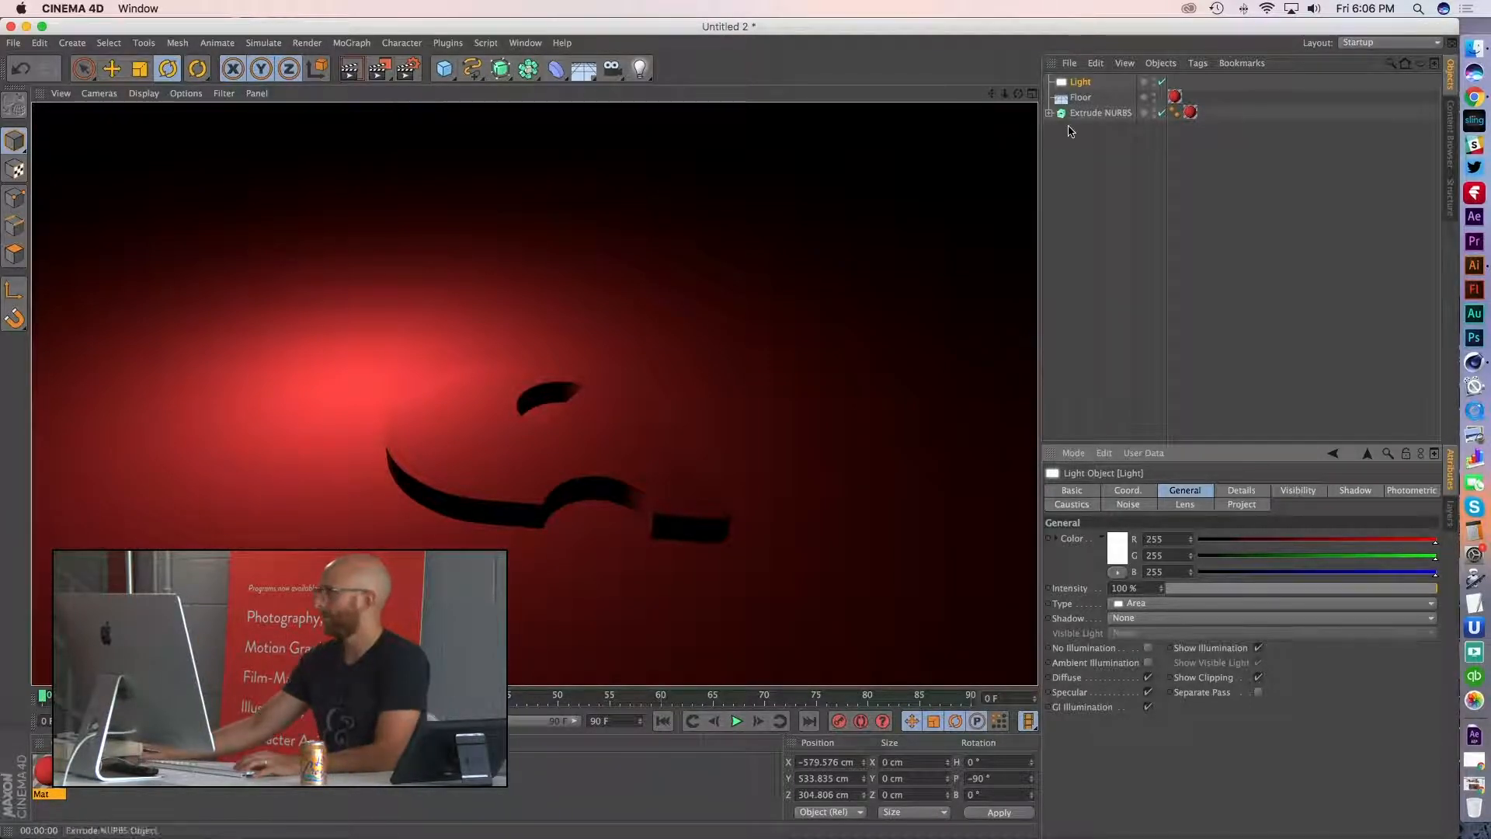
- Set the light's shadow type to Shadow Maps (Soft) and render a preview
left_click(1080, 82)
left_click(1143, 619)
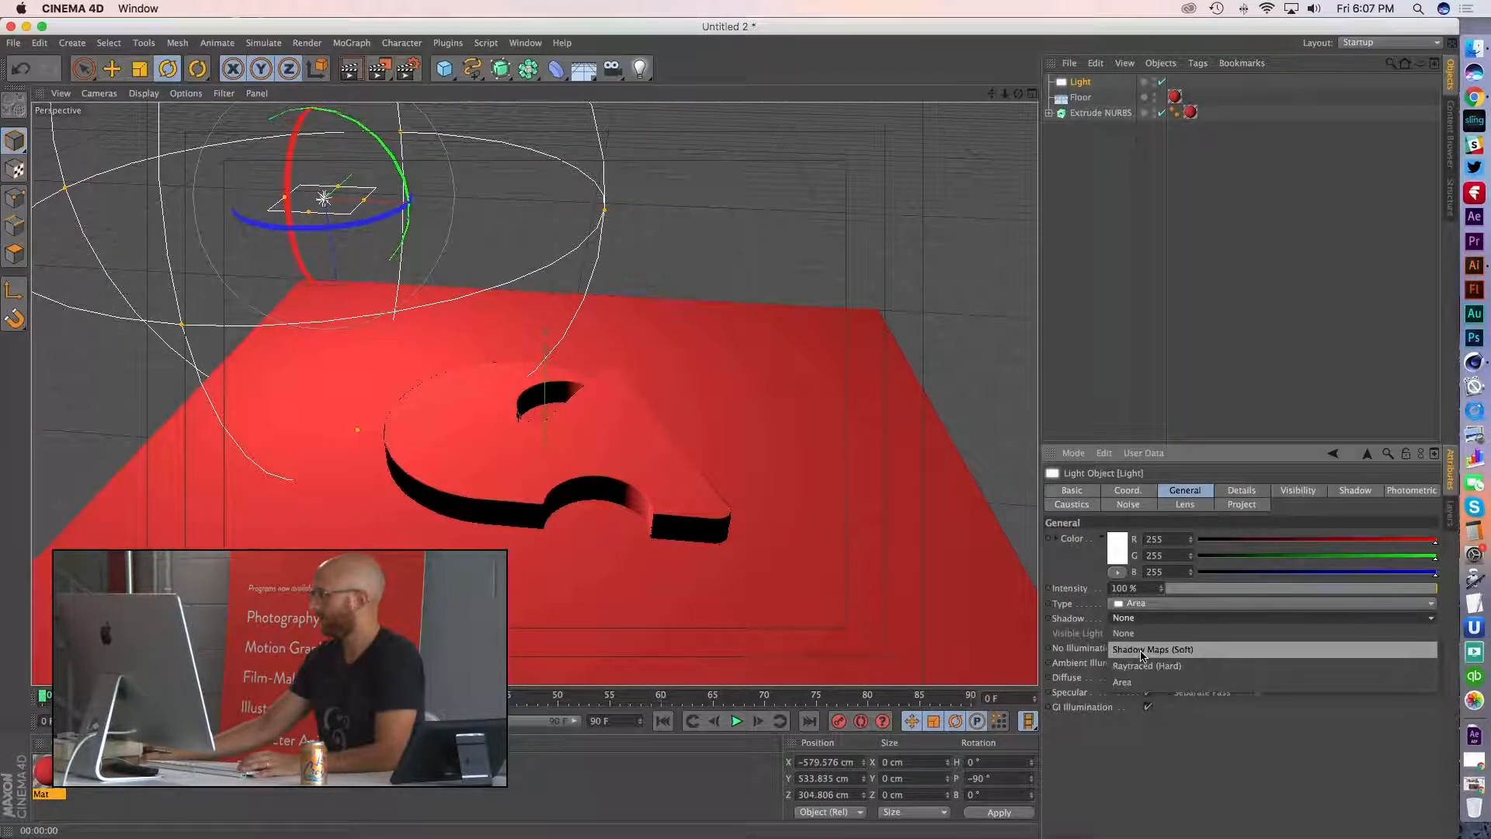
left_click(1142, 651)
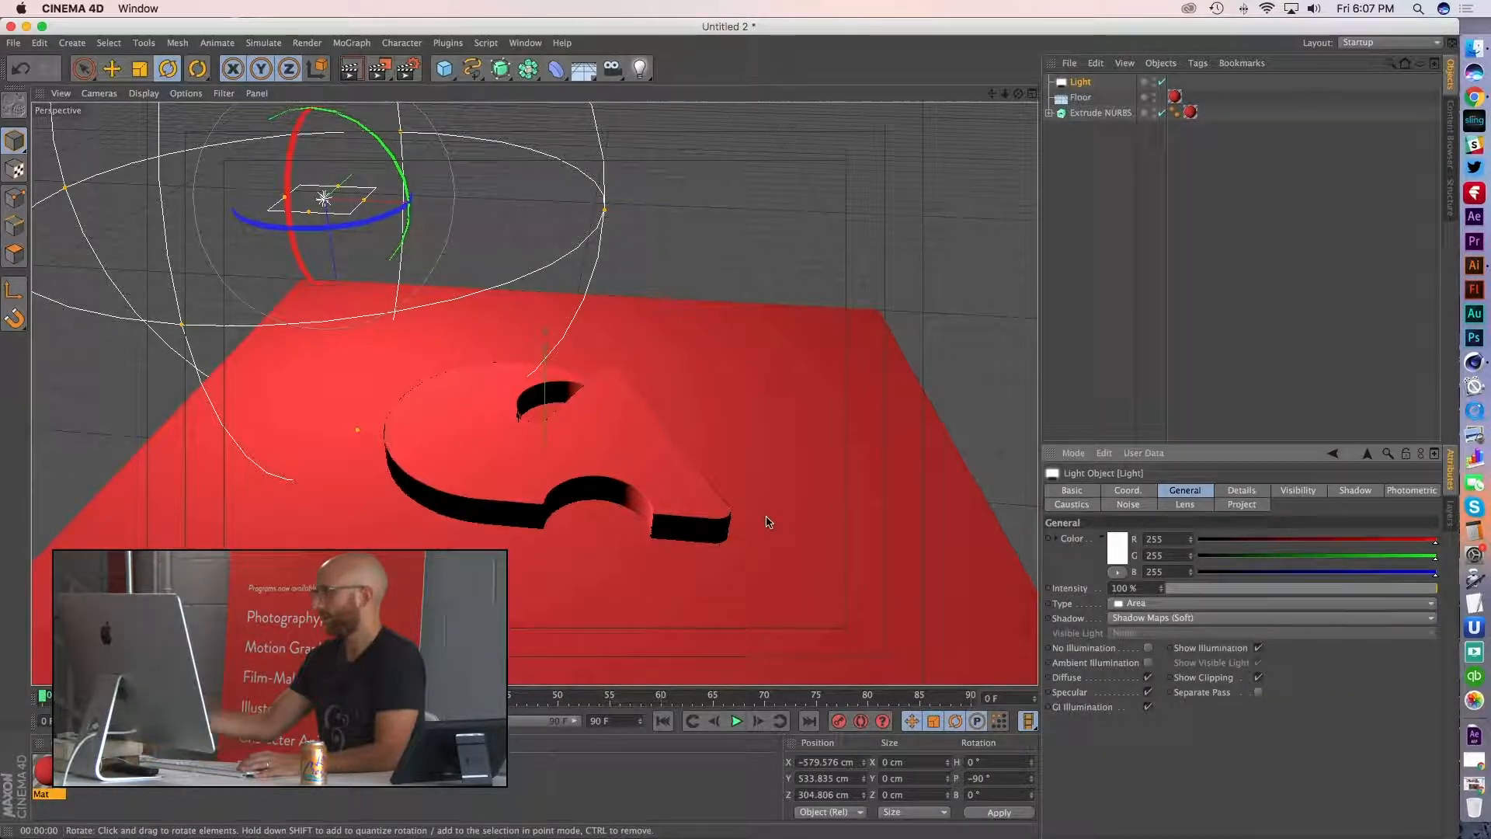
left_click(351, 70)
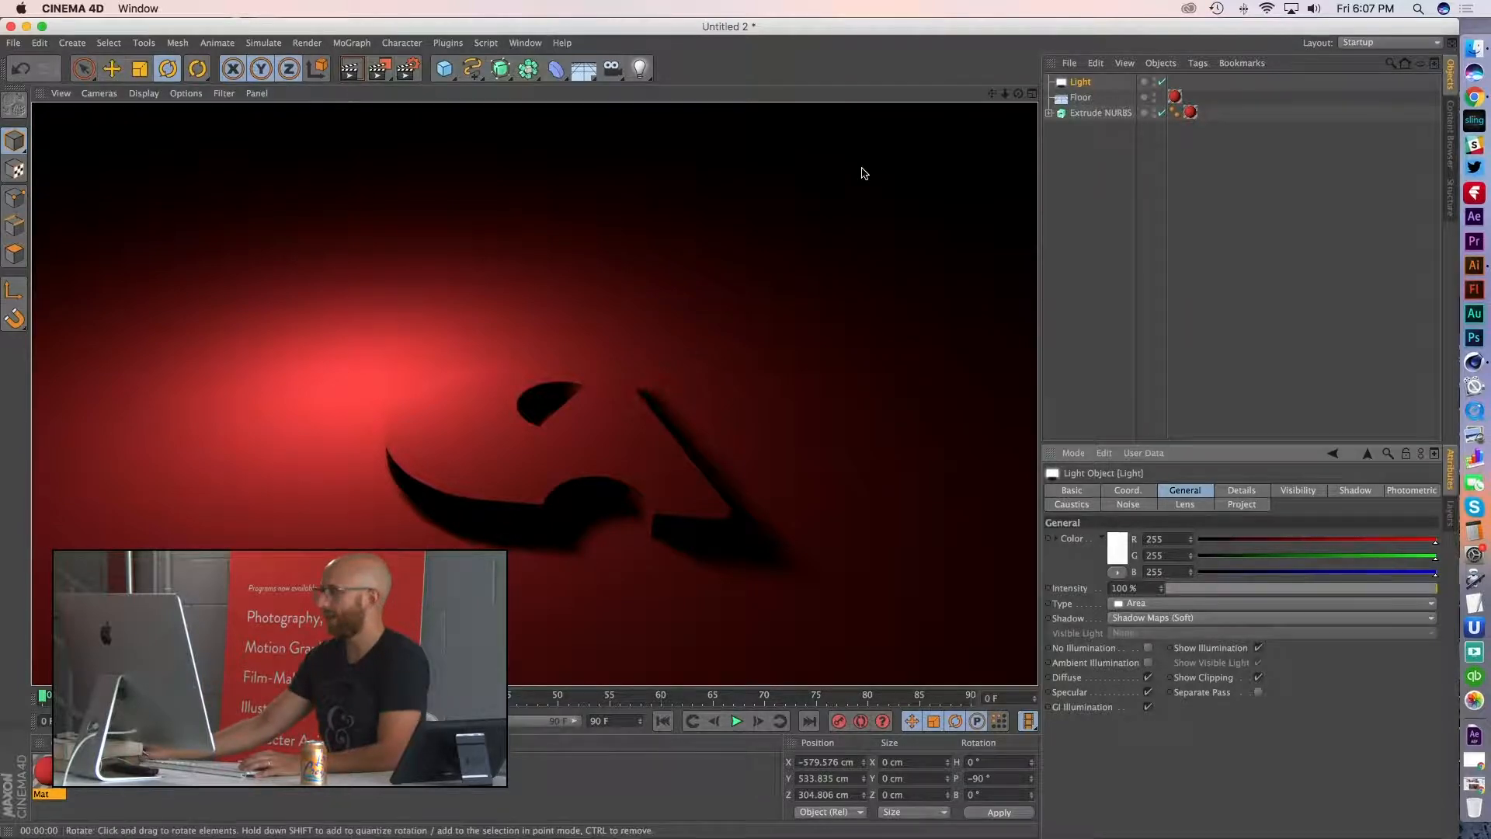
- Render a preview with the light moved away to about X -1221 cm, and bring the light back to about X -624 cm
left_click(1069, 83)
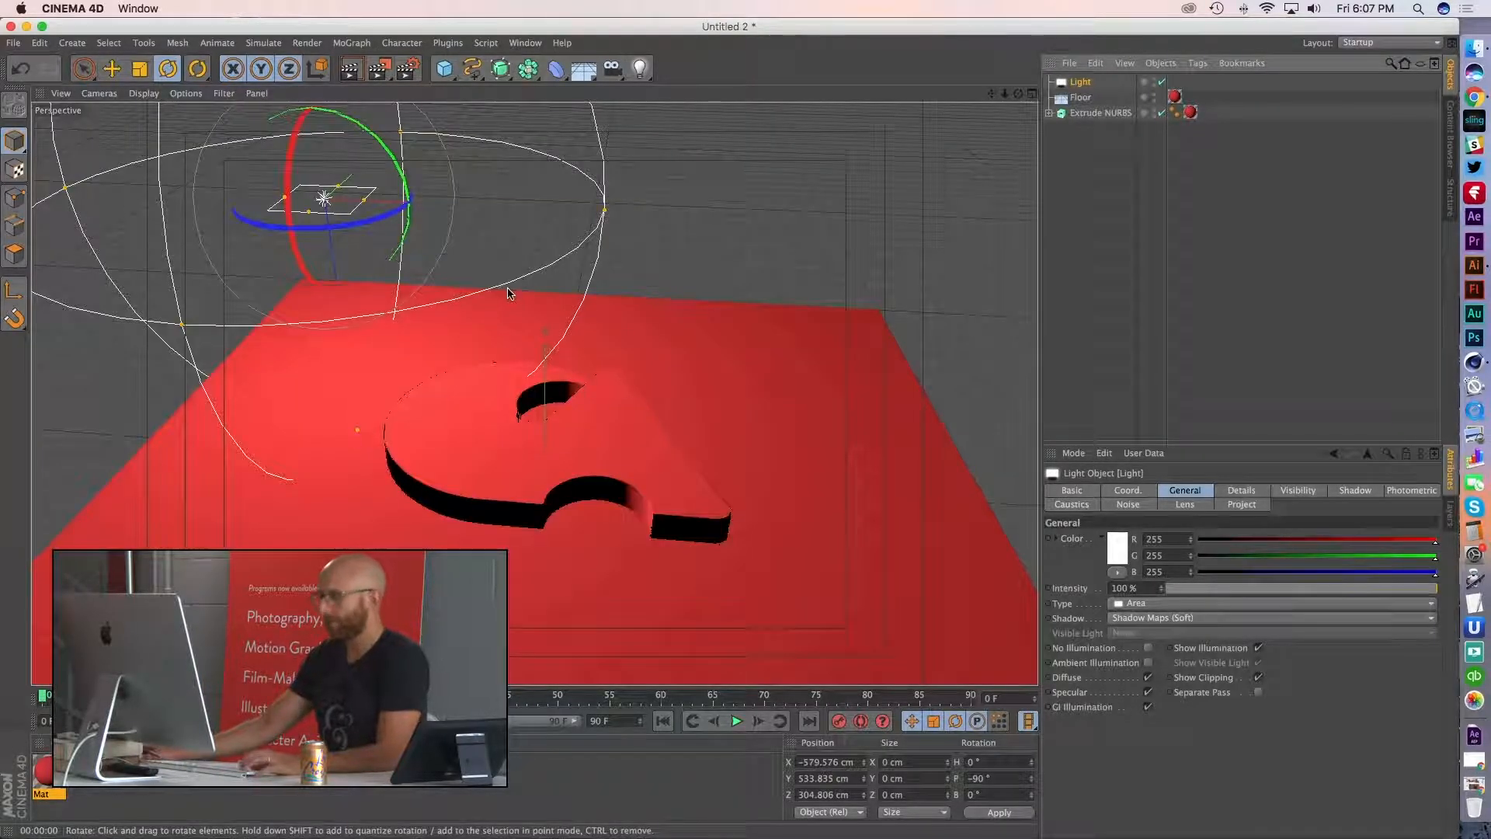
key("e")
left_click_drag(458, 200, 217, 200)
left_click(352, 71)
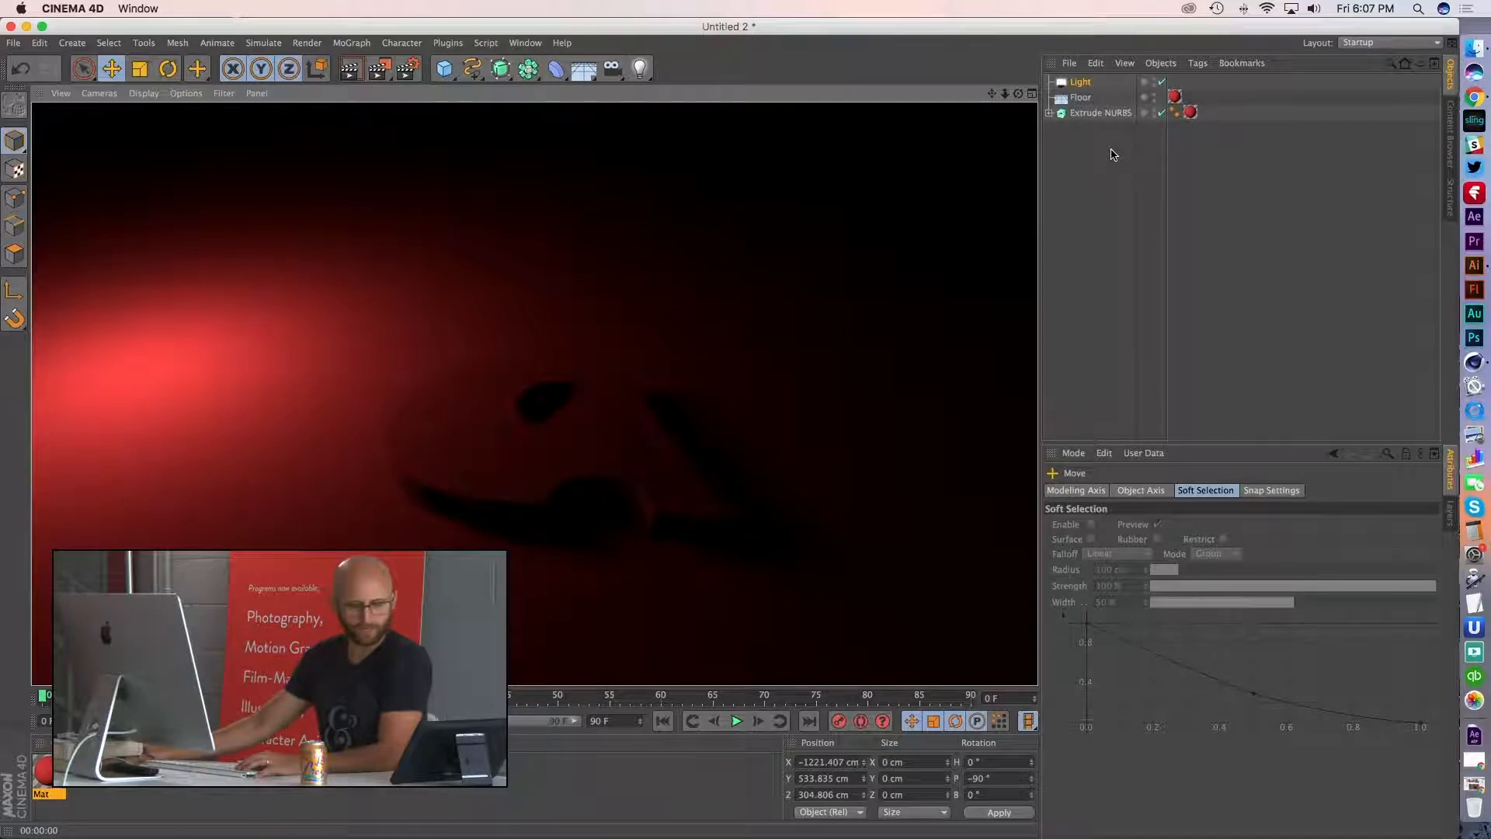
left_click(1080, 82)
left_click_drag(208, 195, 442, 232)
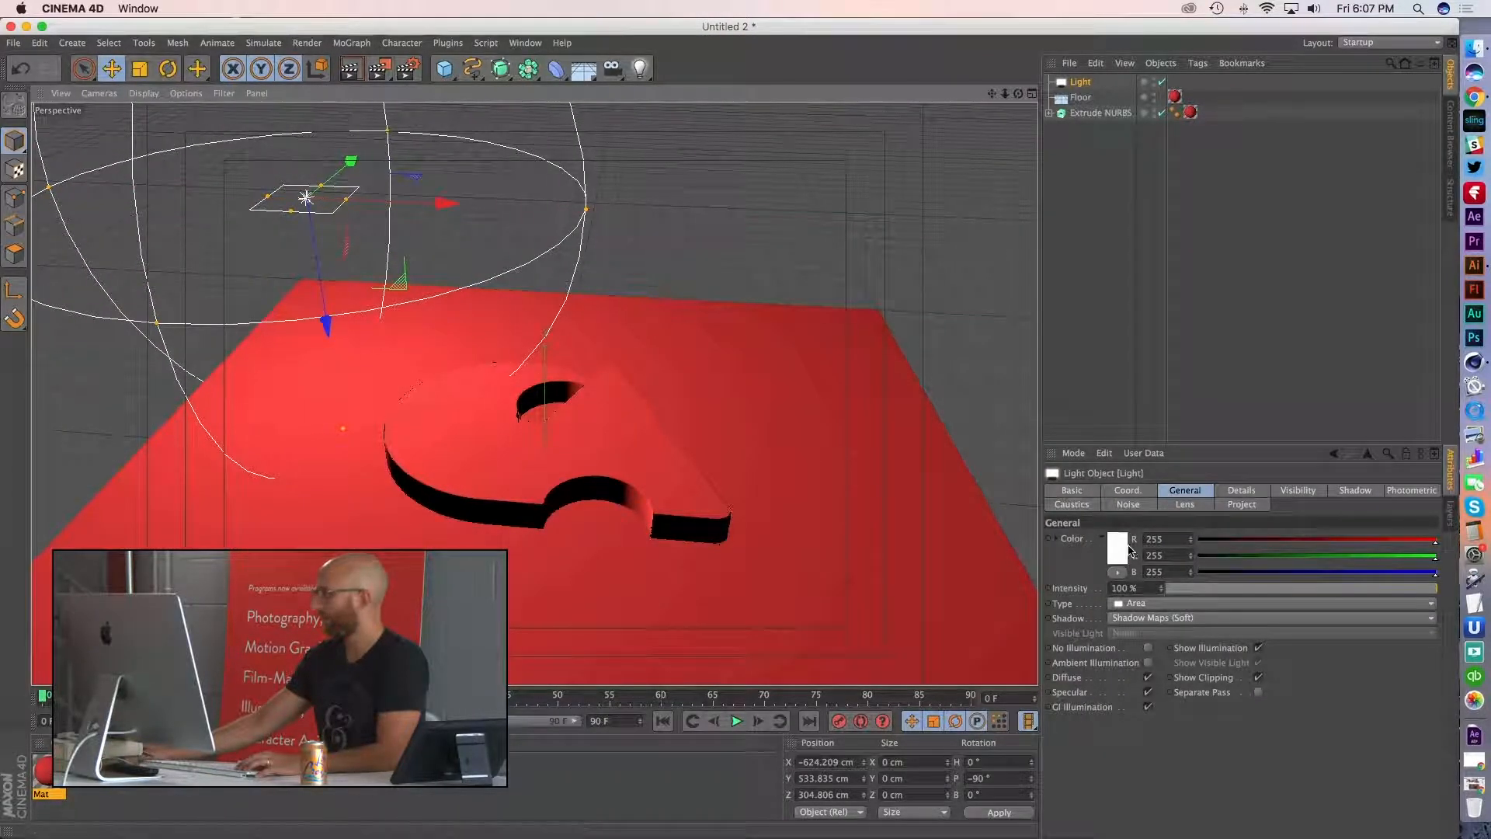
- Set the light's shadow type to Raytraced (Hard) and render a preview
left_click(1162, 619)
left_click(1166, 667)
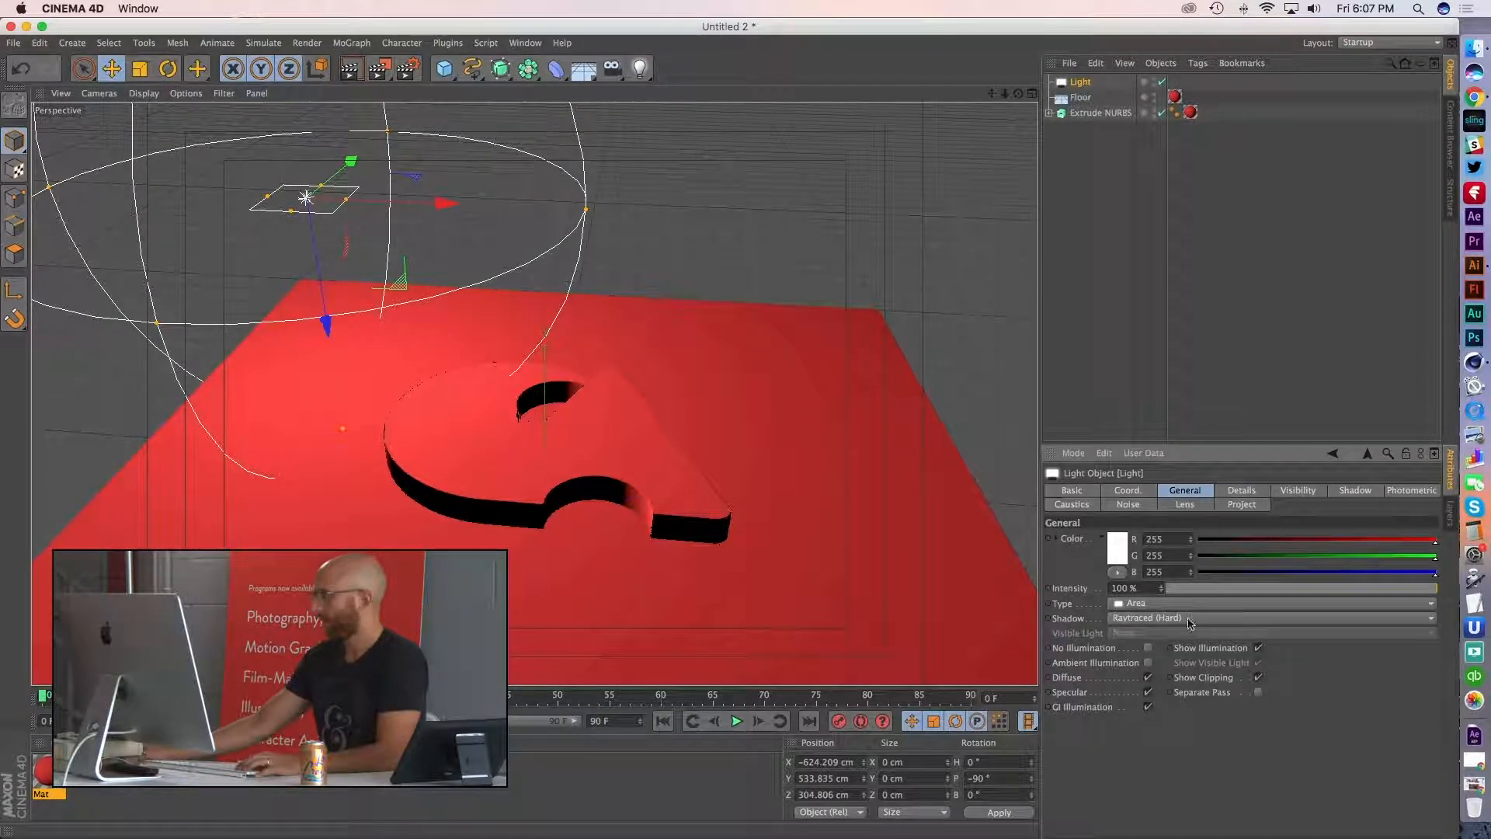
left_click(351, 75)
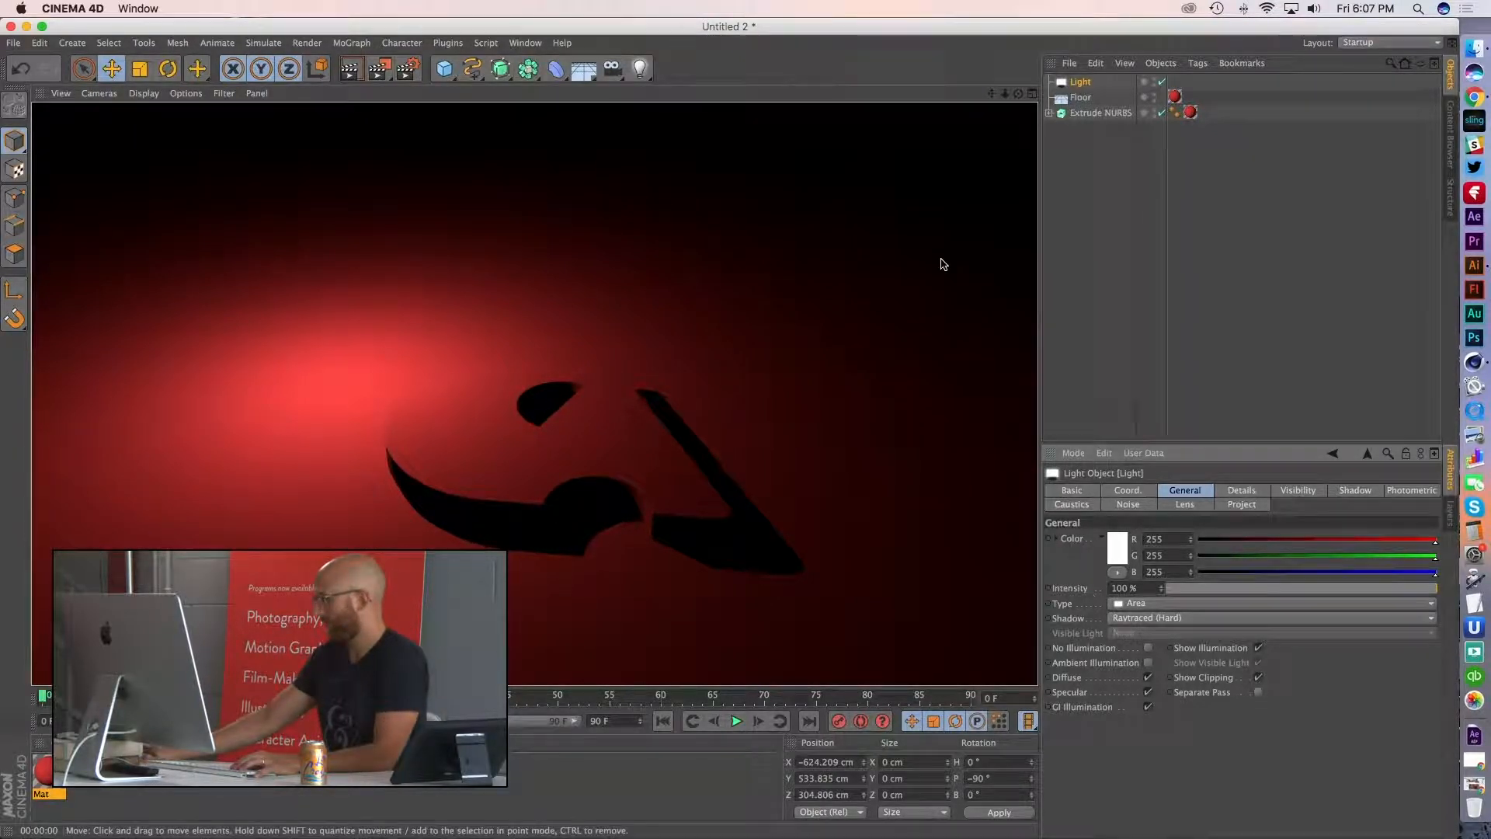
- Set the light's shadow type to Area
left_click(1134, 618)
left_click(1138, 682)
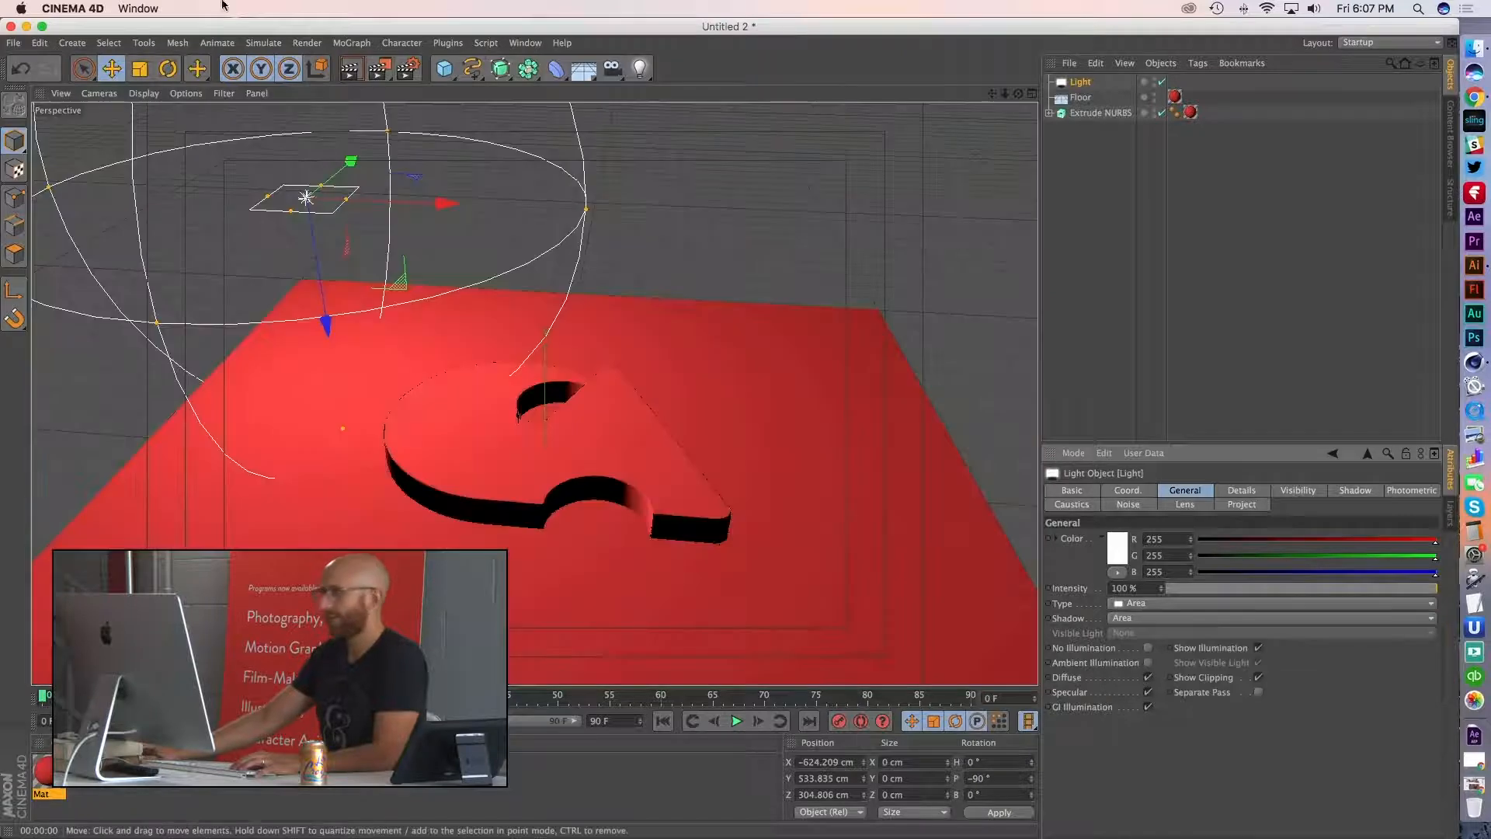
- Render a preview of the area shadow, set the light's shadow density to 10% and render another preview
left_click(350, 68)
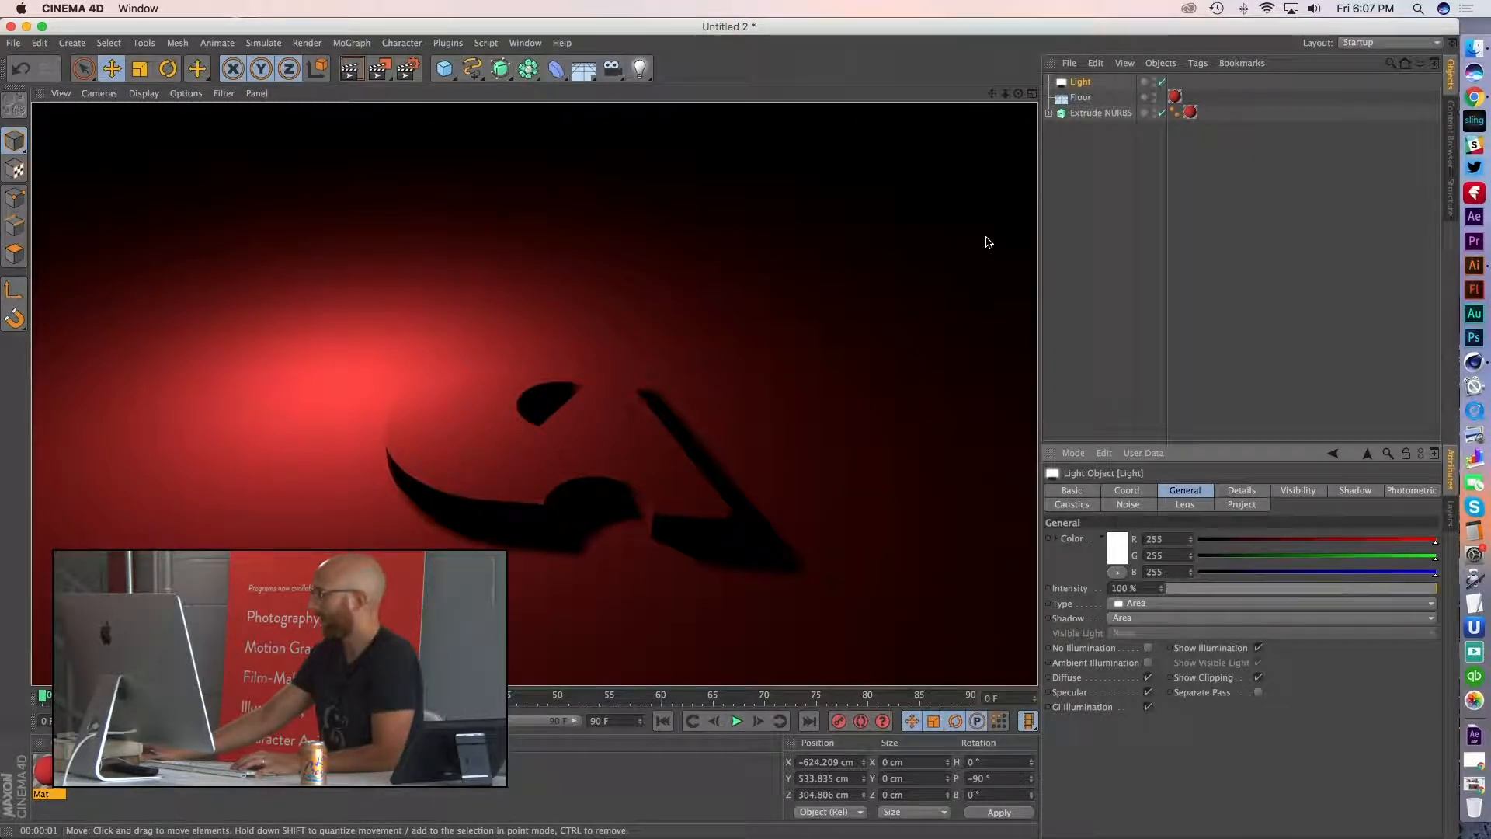
left_click(1355, 491)
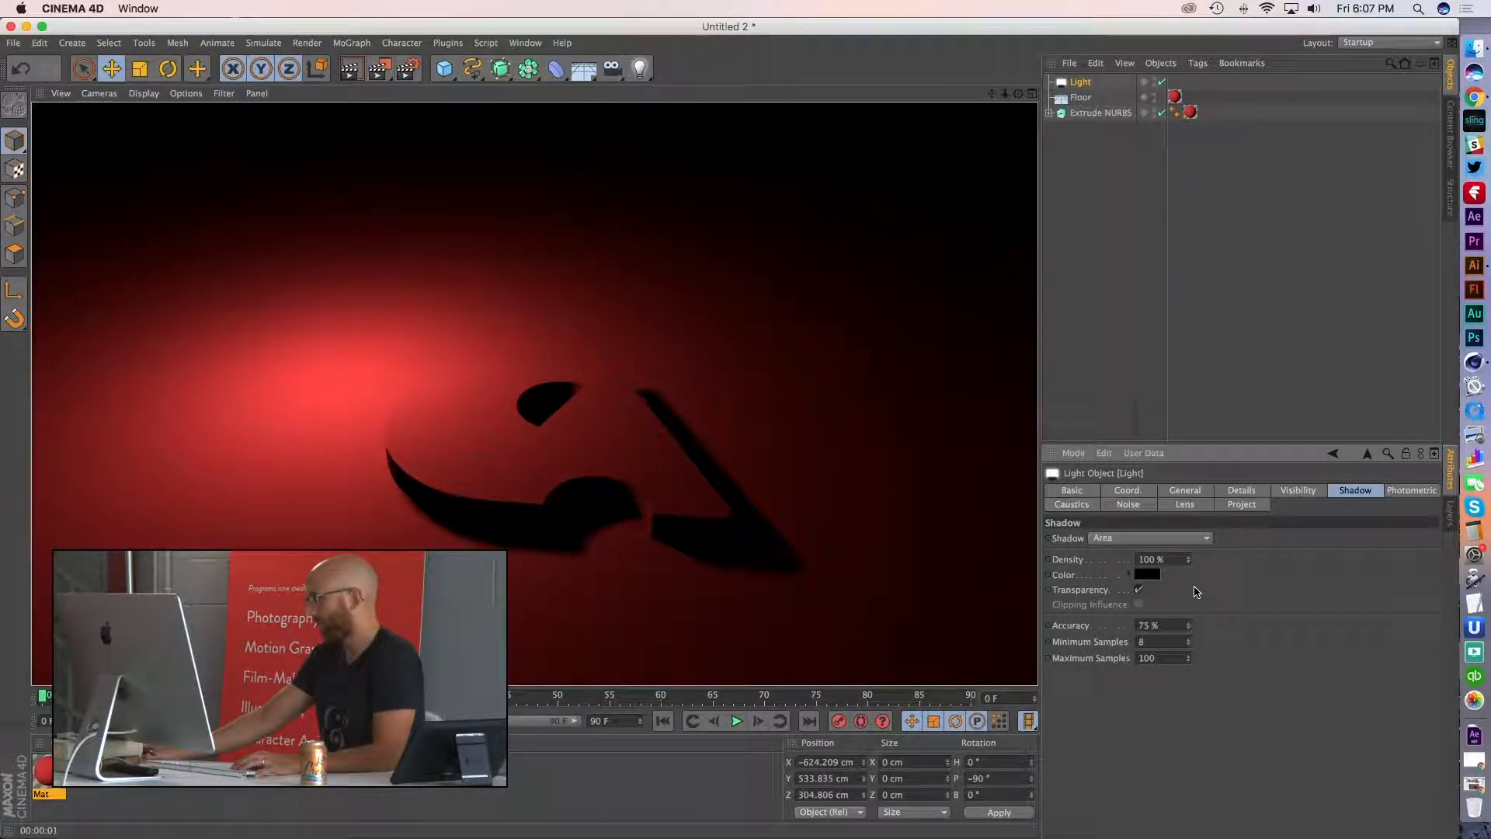
left_click_drag(1170, 560, 1118, 560)
type("10")
key("Return")
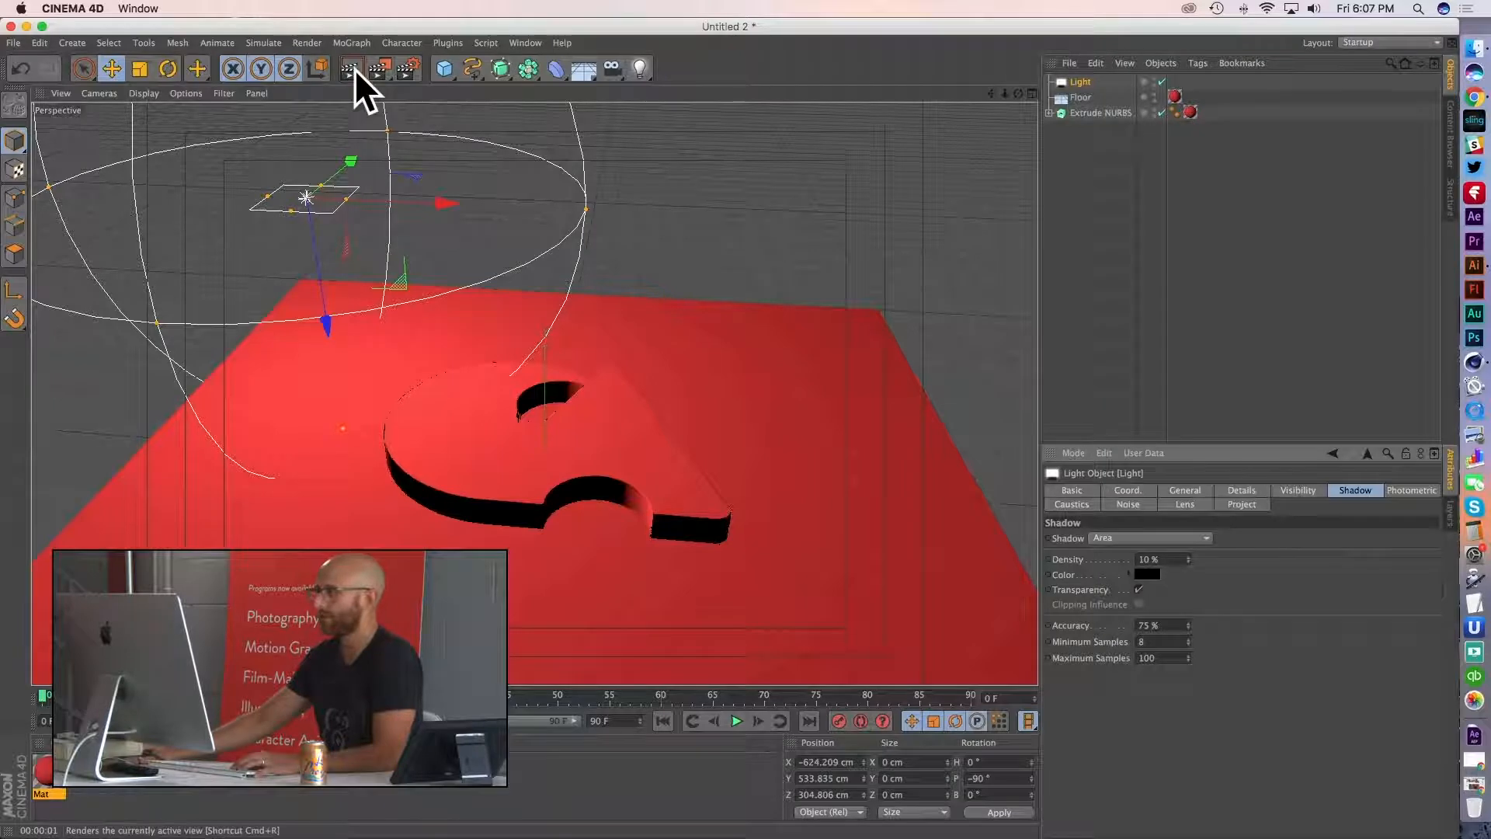
key("ctrl+r")
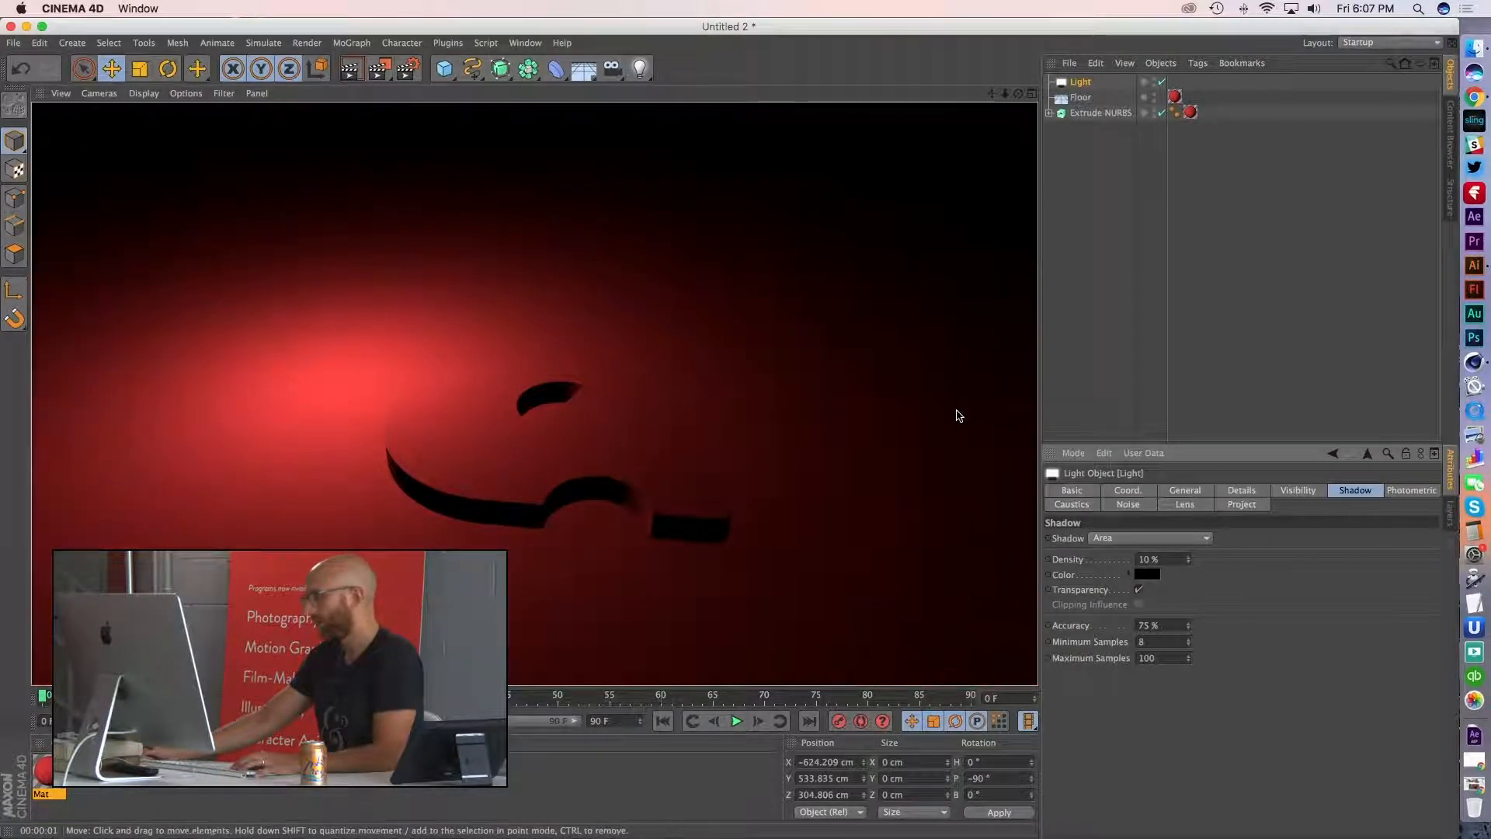
- Render a preview with the light's shadow density at 50%, and set the density back to 100%
left_click_drag(1179, 561, 1122, 573)
type("50")
key("Return")
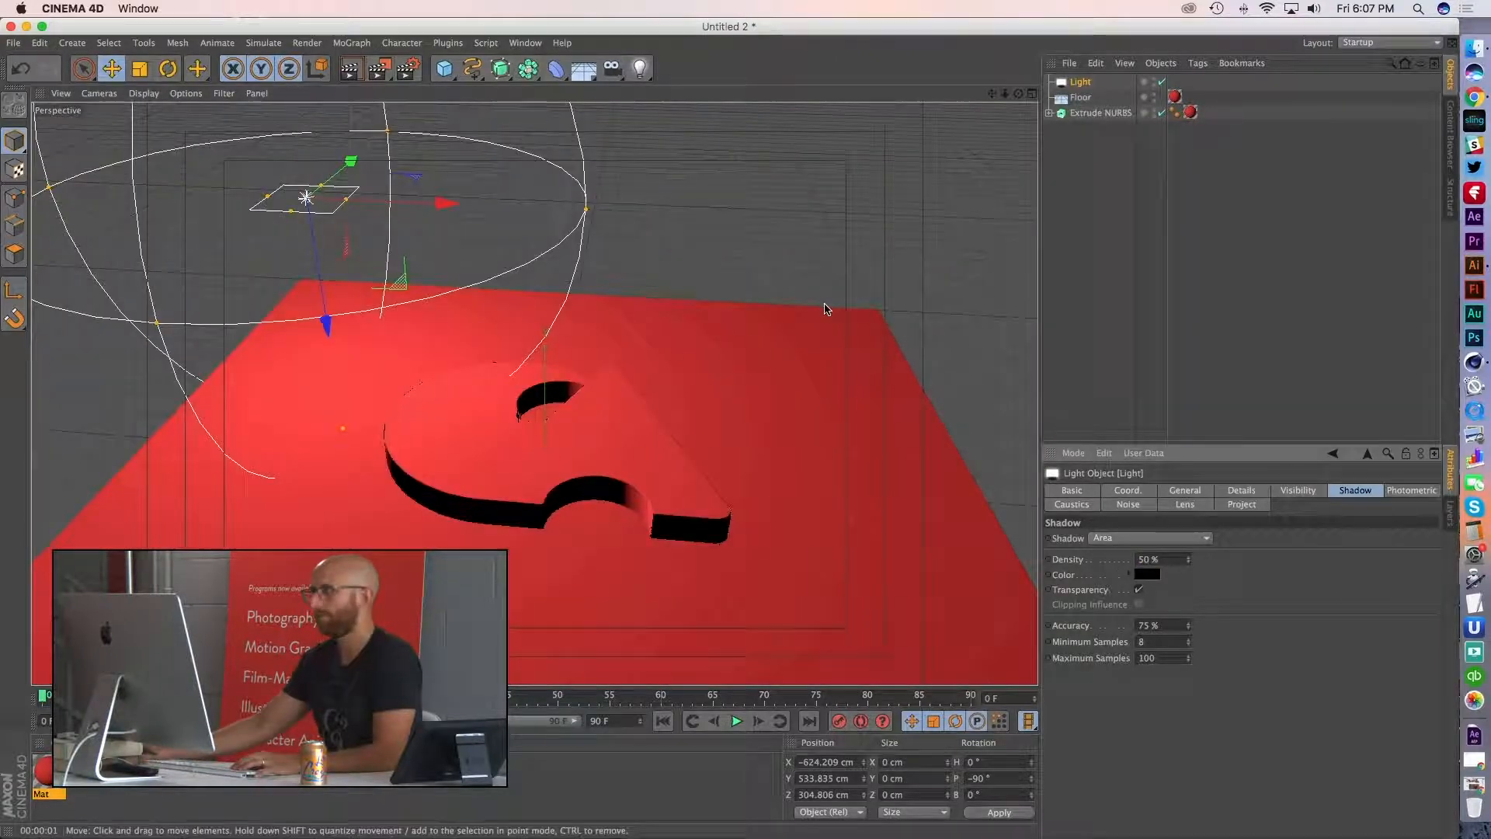
left_click(350, 71)
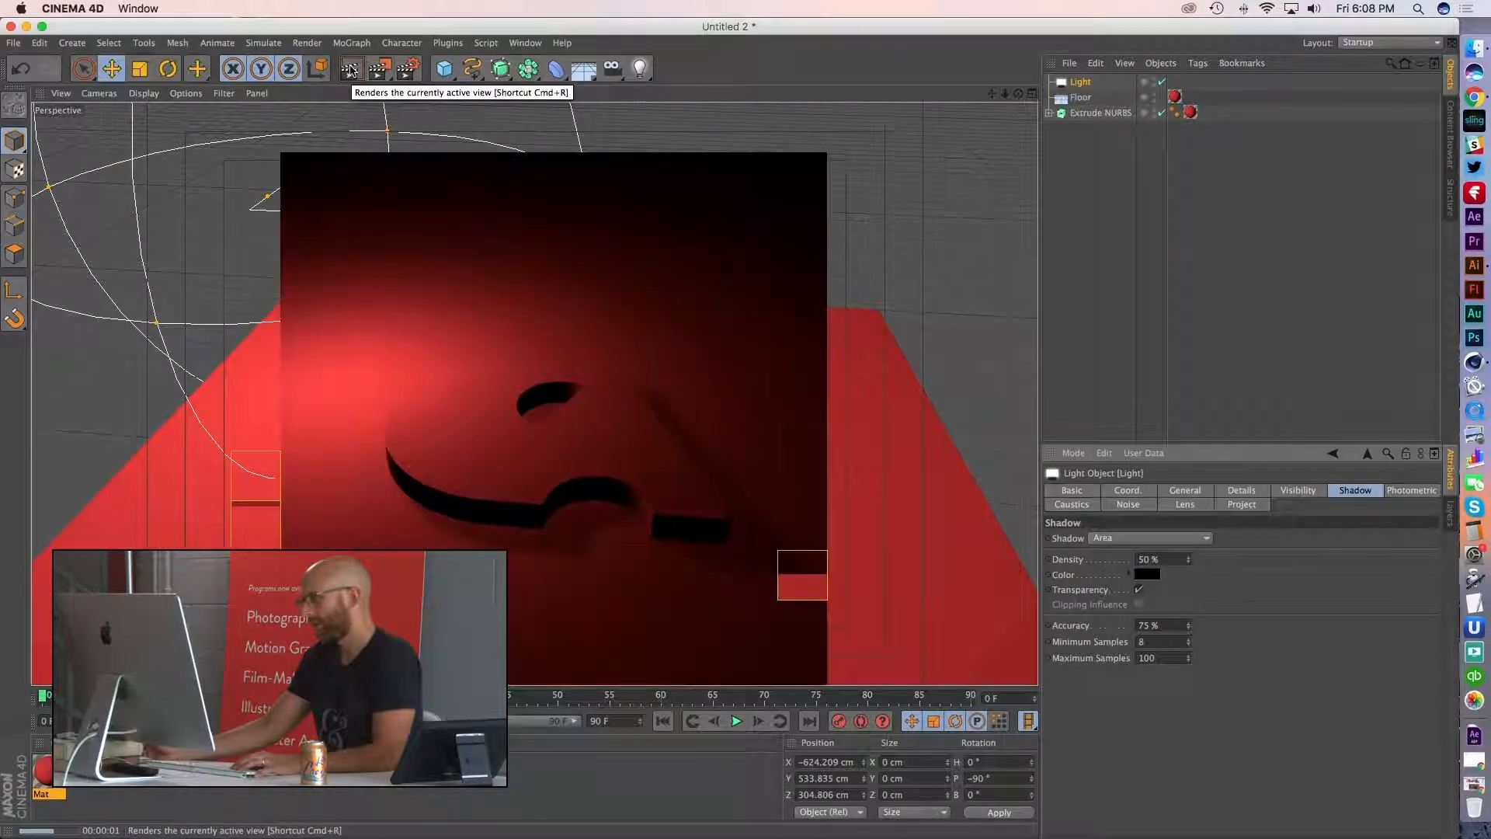
double_click(1170, 558)
type("100")
key("Return")
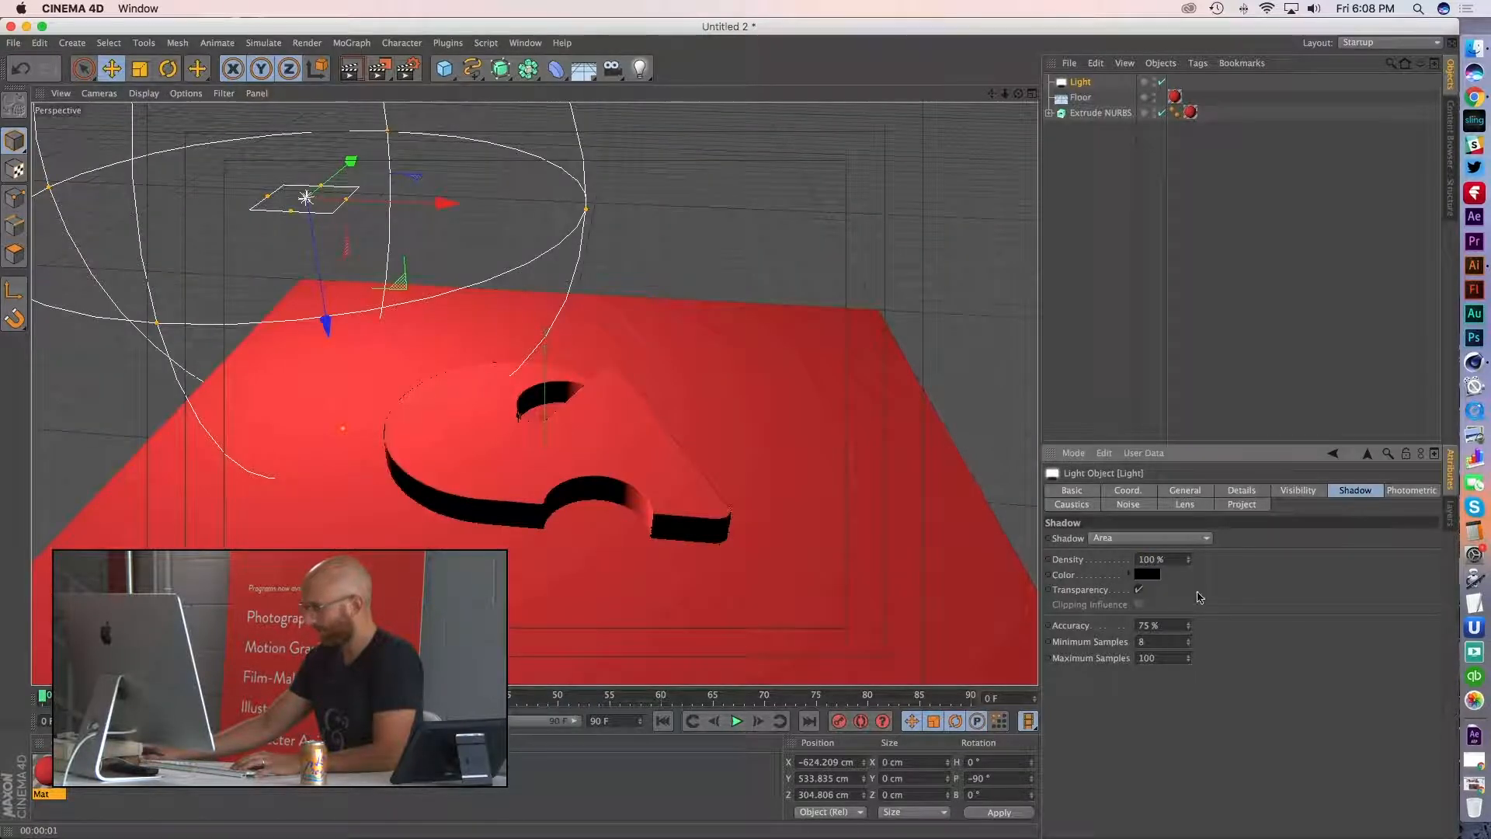
- Set the light's shadow color to dark red and render a preview
left_click(1144, 575)
mouse_move(1136, 571)
left_mouse_down()
mouse_move(1131, 557)
mouse_move(1135, 578)
left_mouse_up()
left_click(1167, 639)
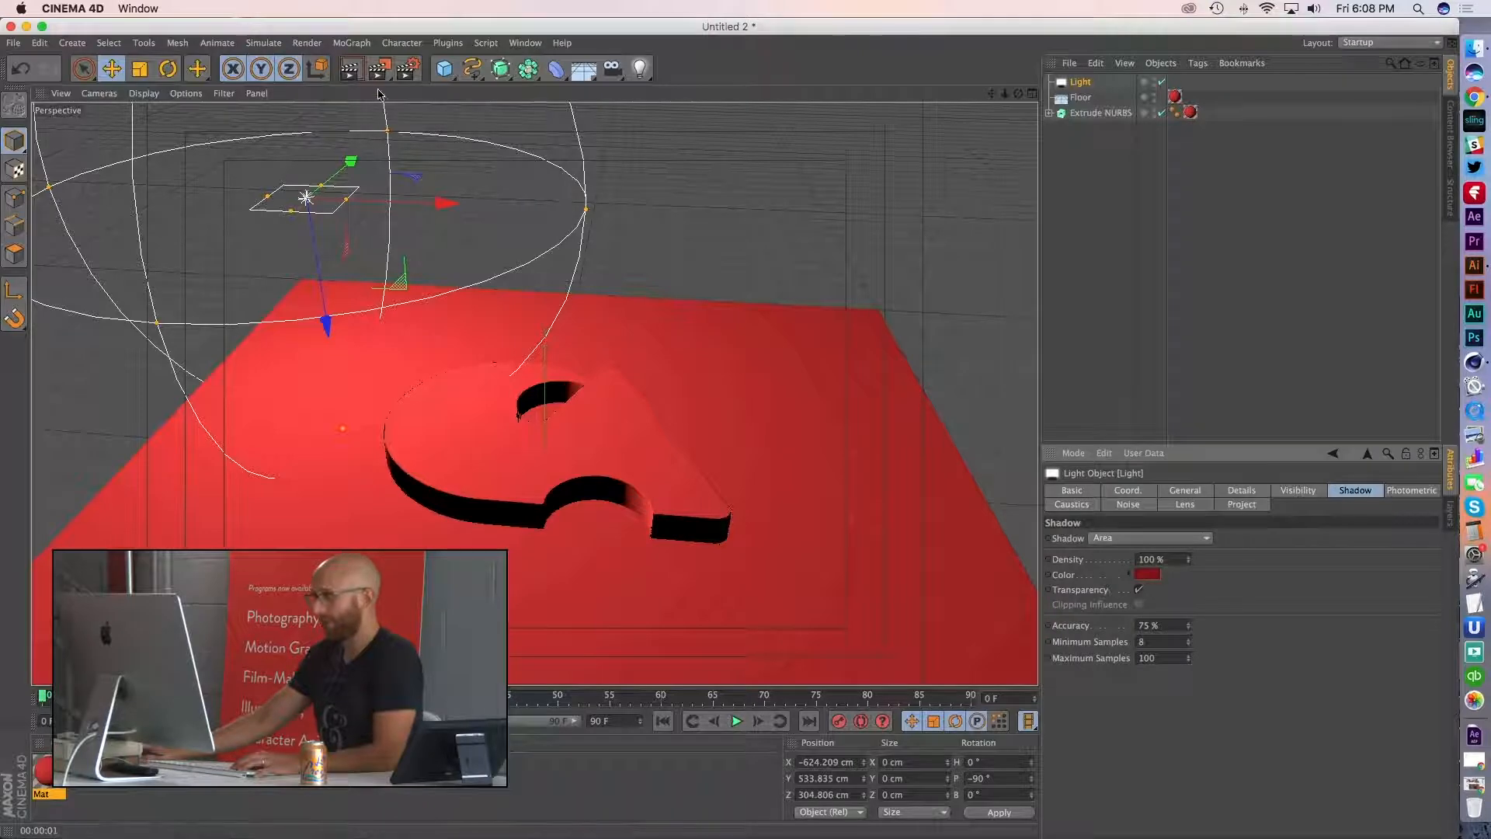
left_click(350, 70)
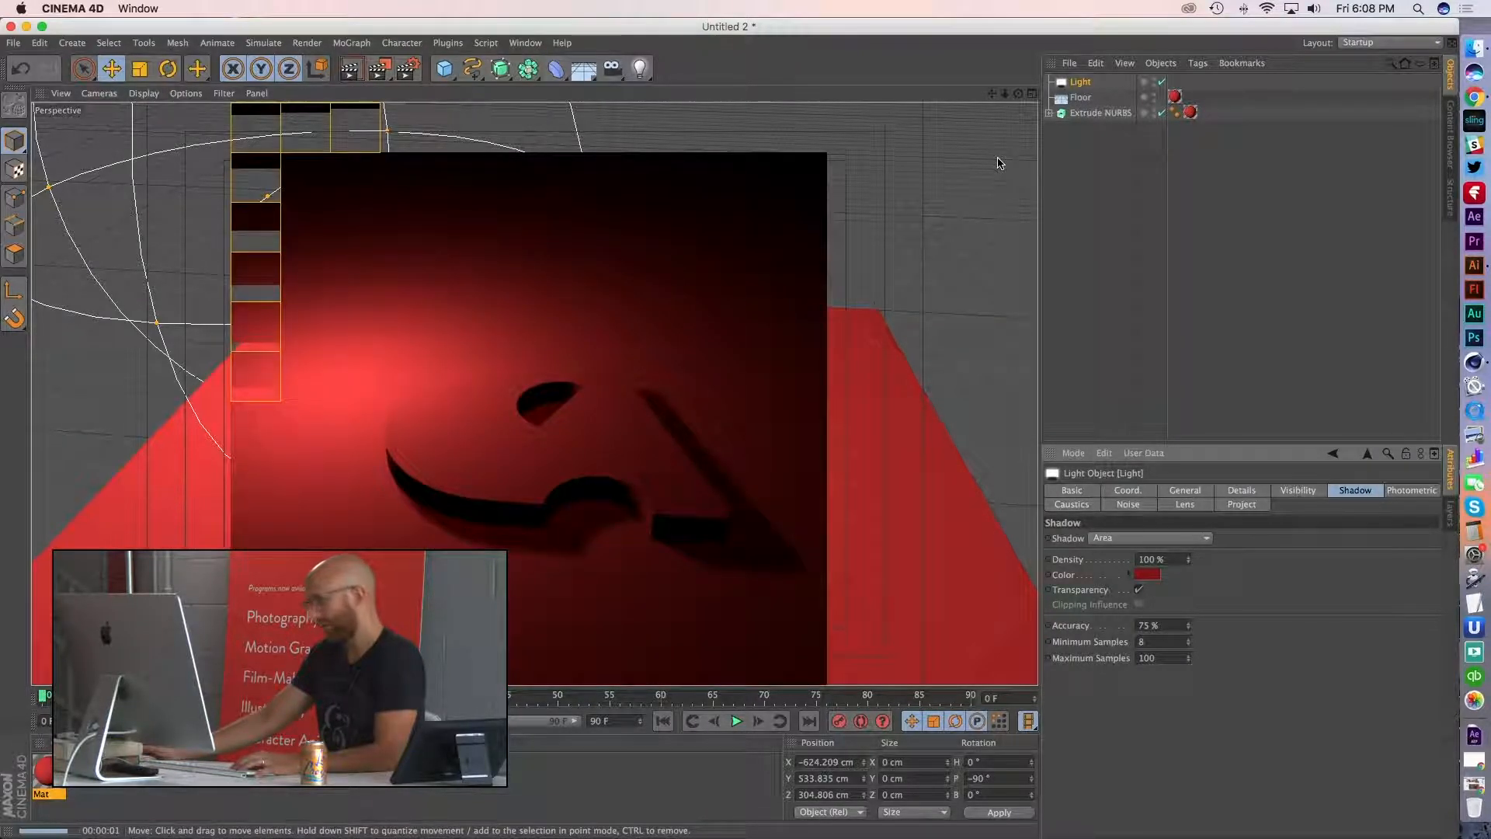
- Render a preview with the light's shadow color set to light red, and set the color back to black
left_click(1147, 574)
left_click(1106, 548)
left_click(1168, 640)
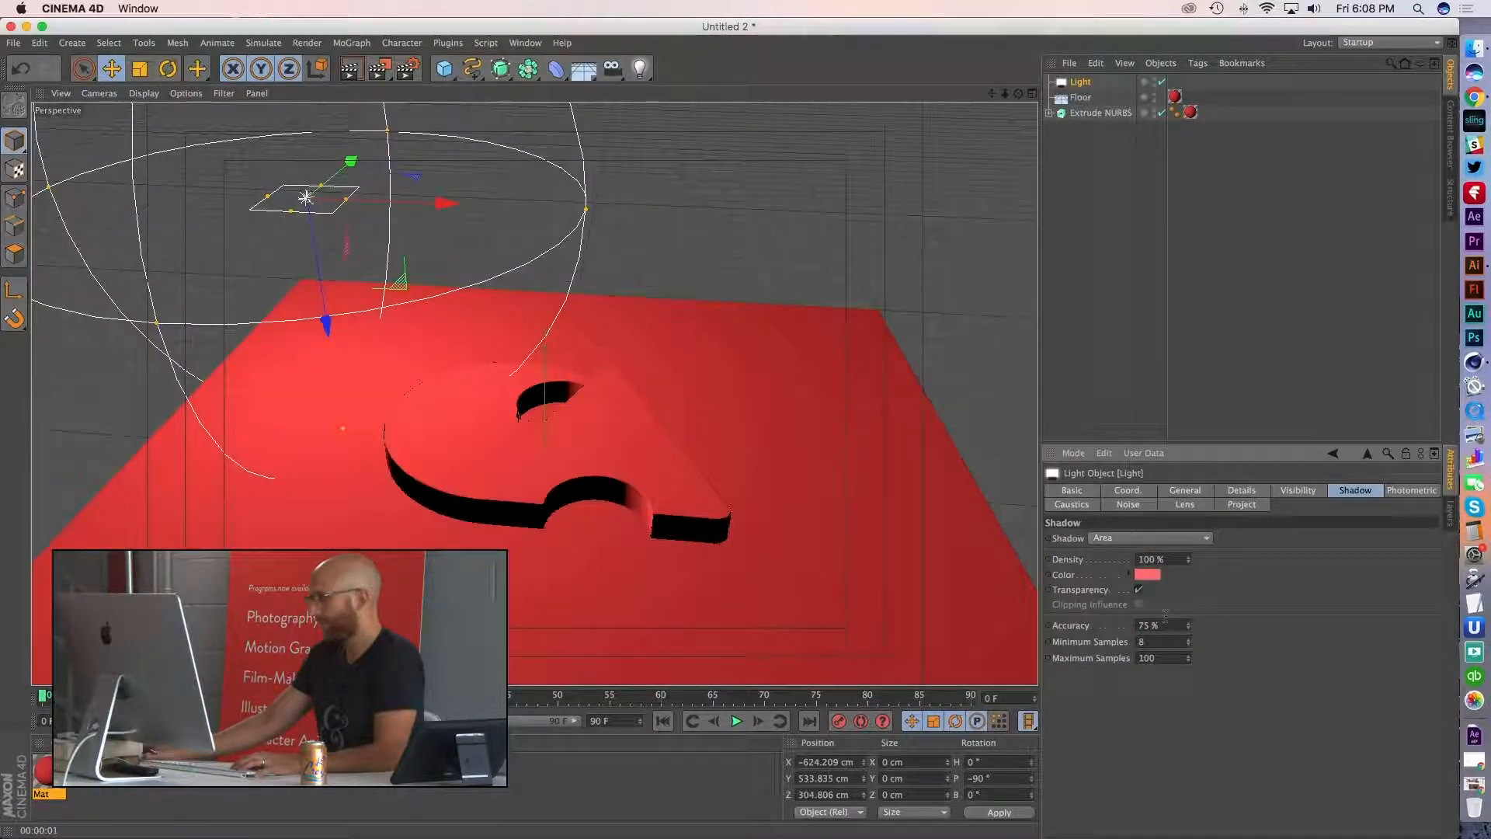
left_click(349, 72)
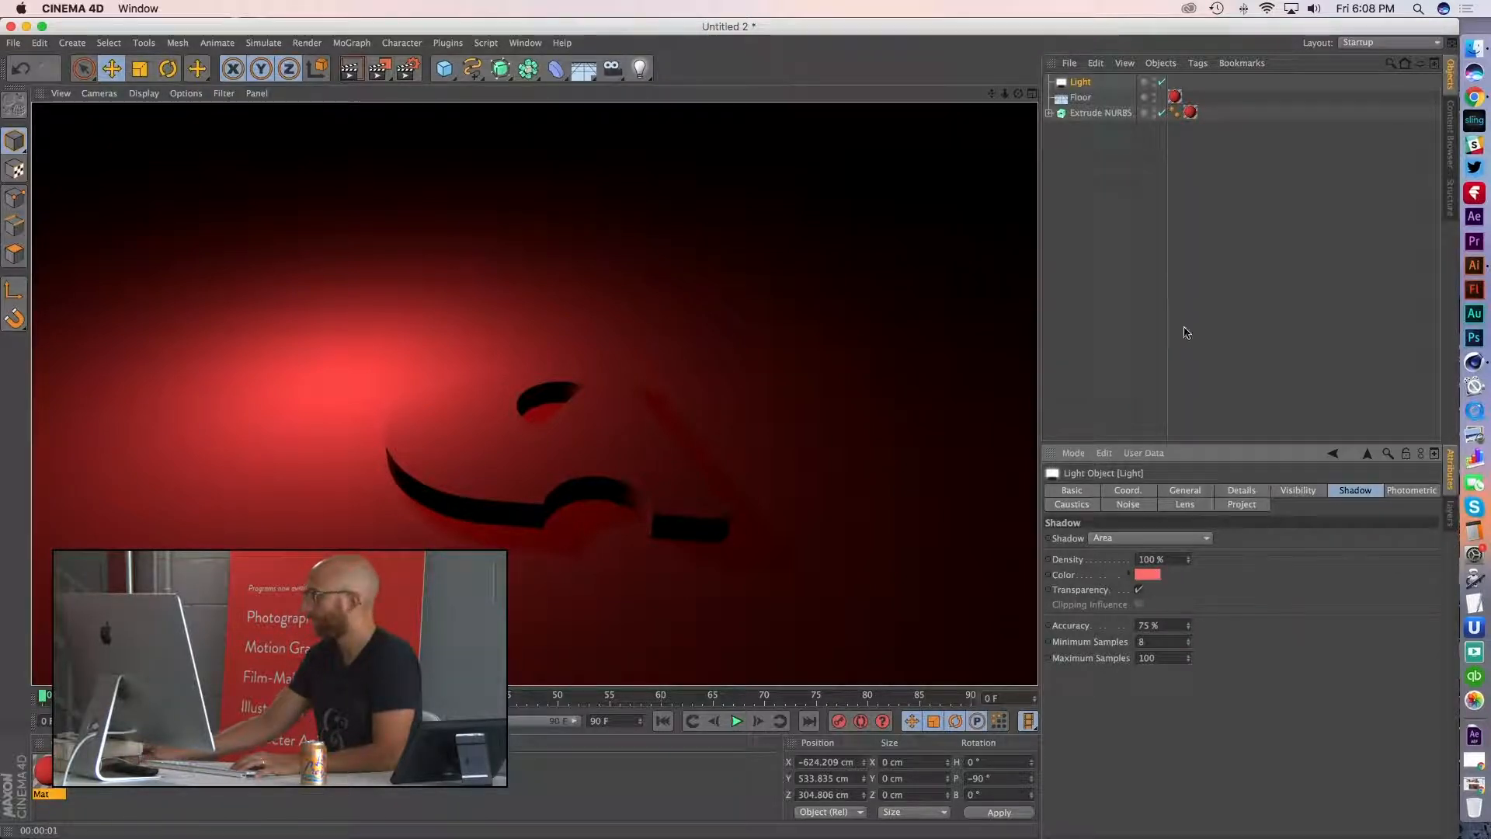
left_click(1080, 83)
left_click(1148, 576)
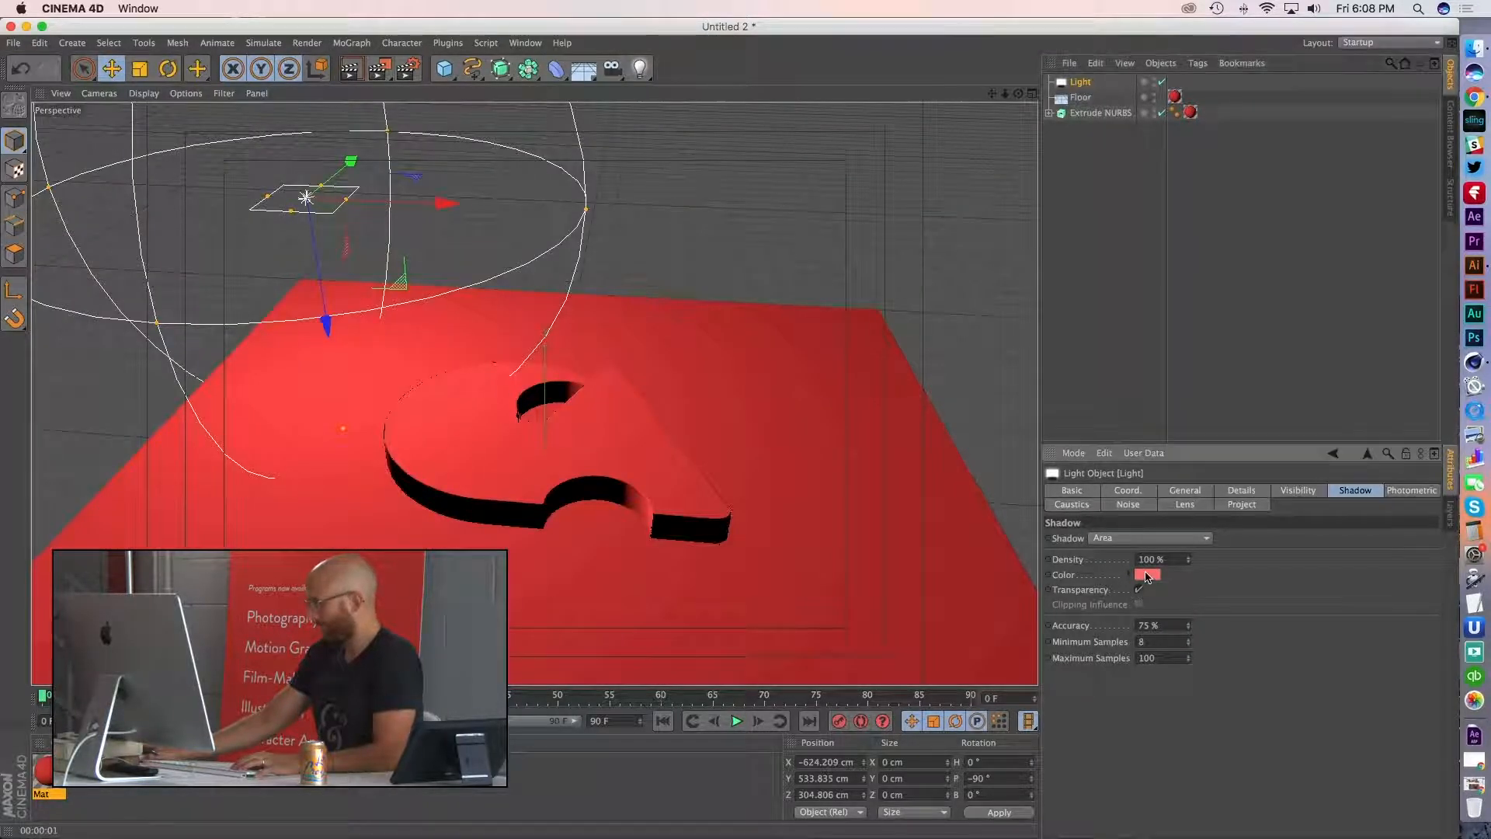
left_click_drag(1134, 542, 1166, 619)
left_click(1175, 641)
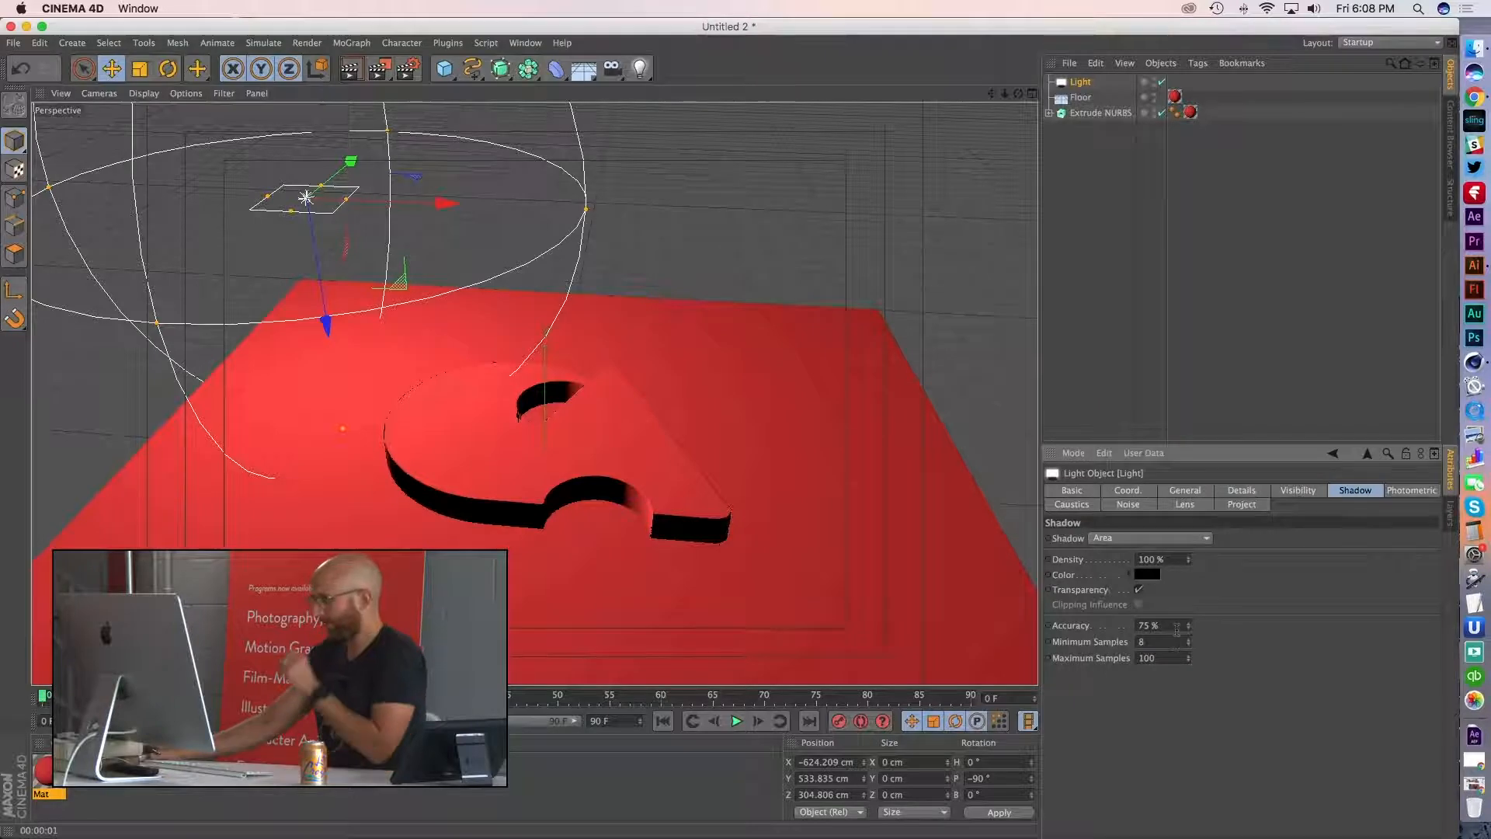
- Turn on Ambient Illumination in the light's general settings and render a preview from a lower angle
left_click(1184, 492)
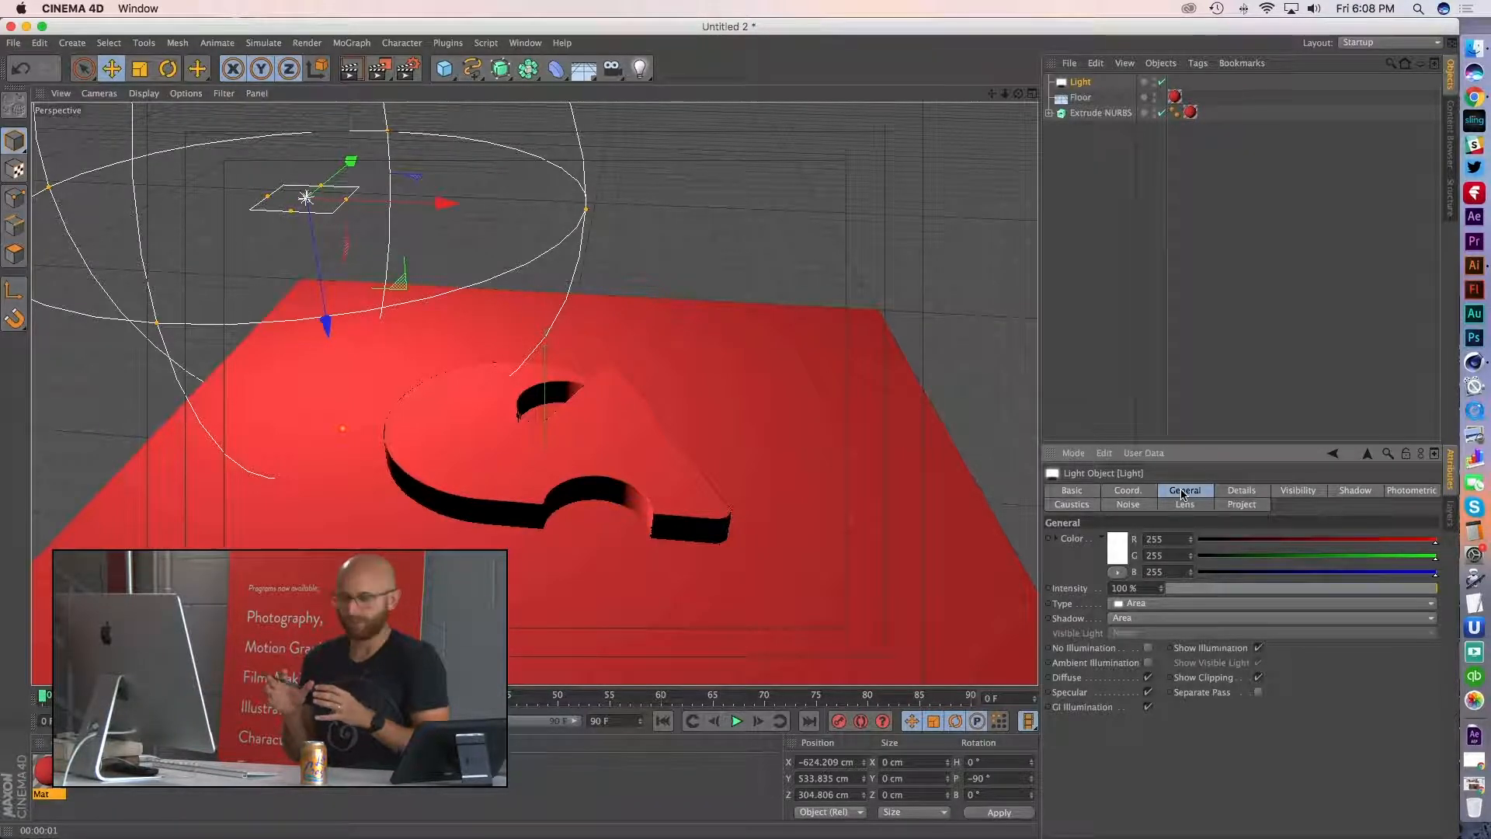
left_click(1148, 662)
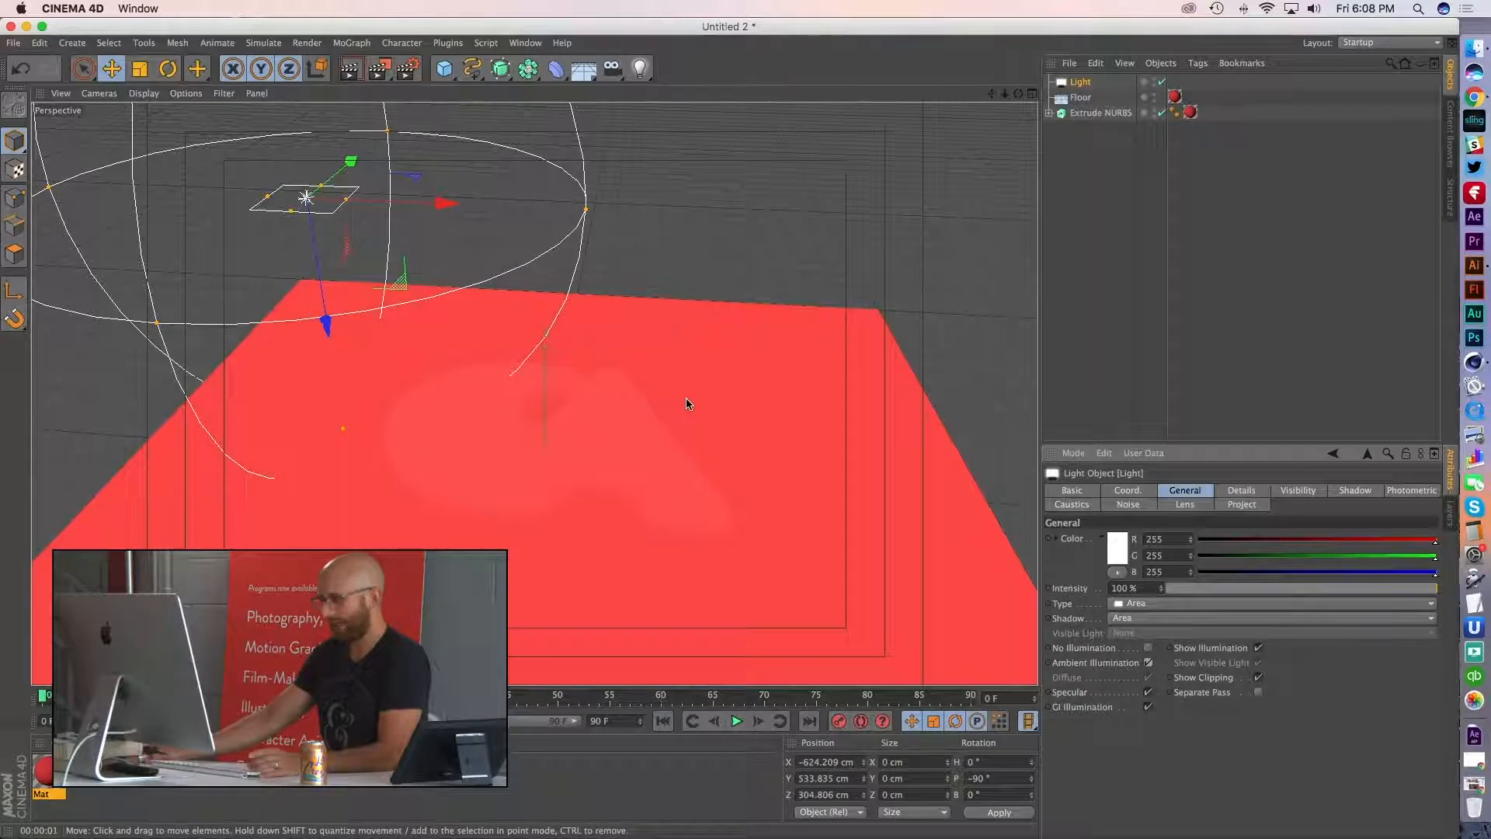
left_click_drag(653, 405, 566, 359, "alt")
left_click(353, 71)
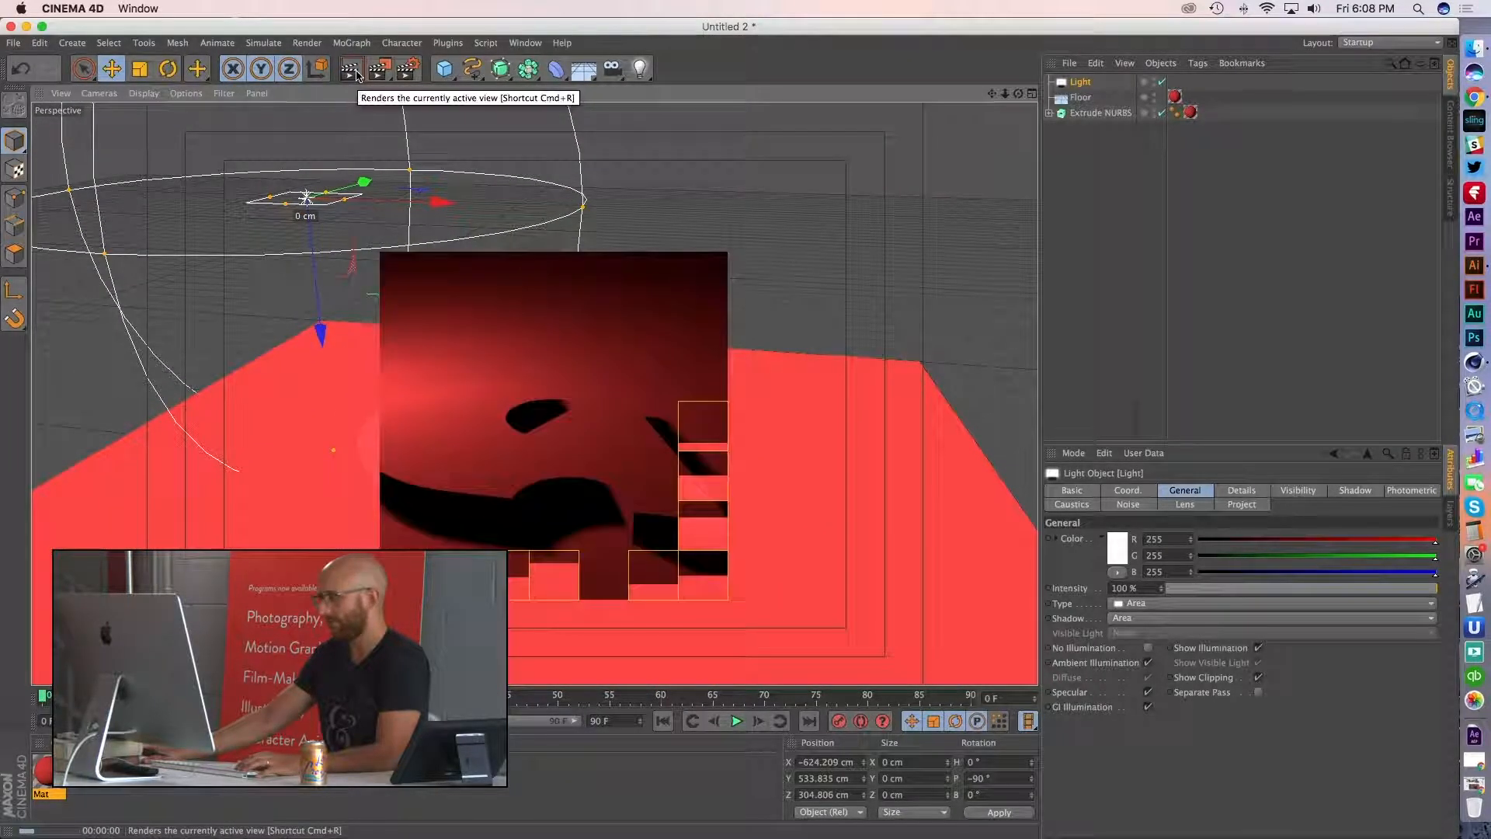
mouse_move(703, 480)
left_mouse_down("alt")
mouse_move(693, 529)
mouse_move(720, 499)
mouse_move(700, 484)
left_mouse_up("alt")
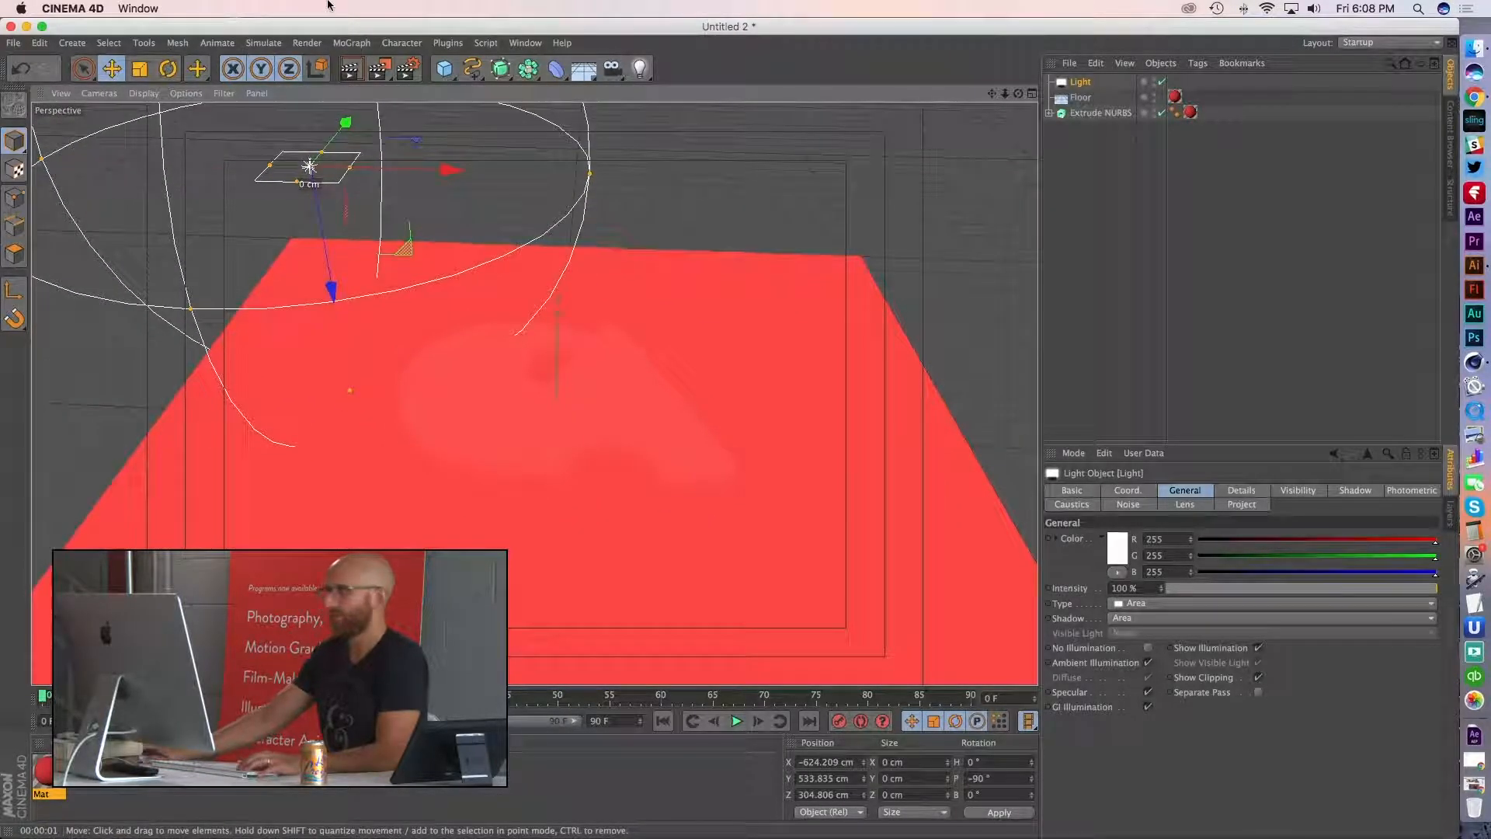
- Add the Global Illumination effect to the render settings and check its available GI modes, keeping IR (Still Image)
left_click(407, 69)
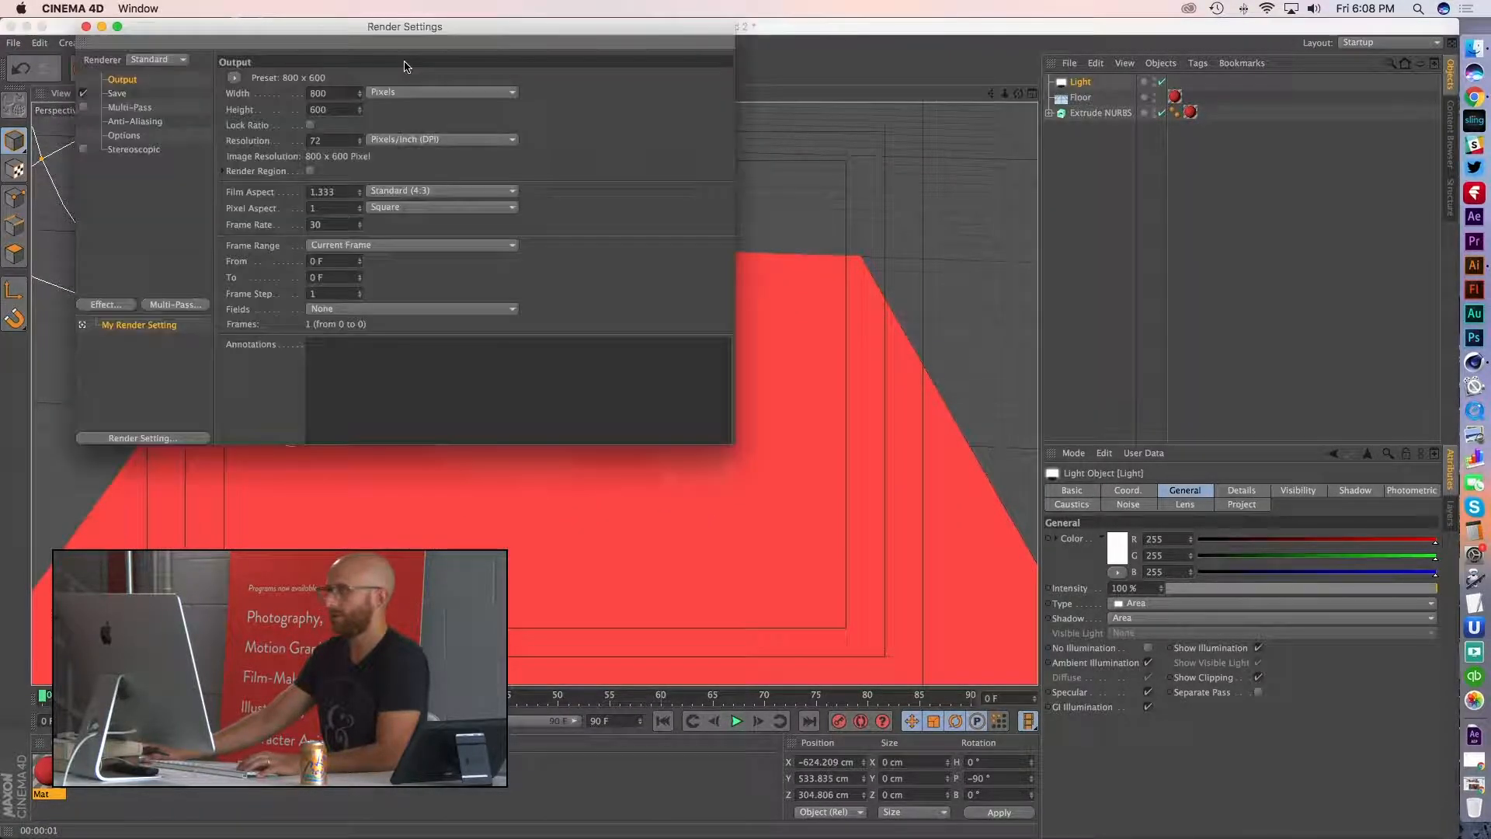
left_click_drag(380, 45, 801, 89)
left_click(528, 372)
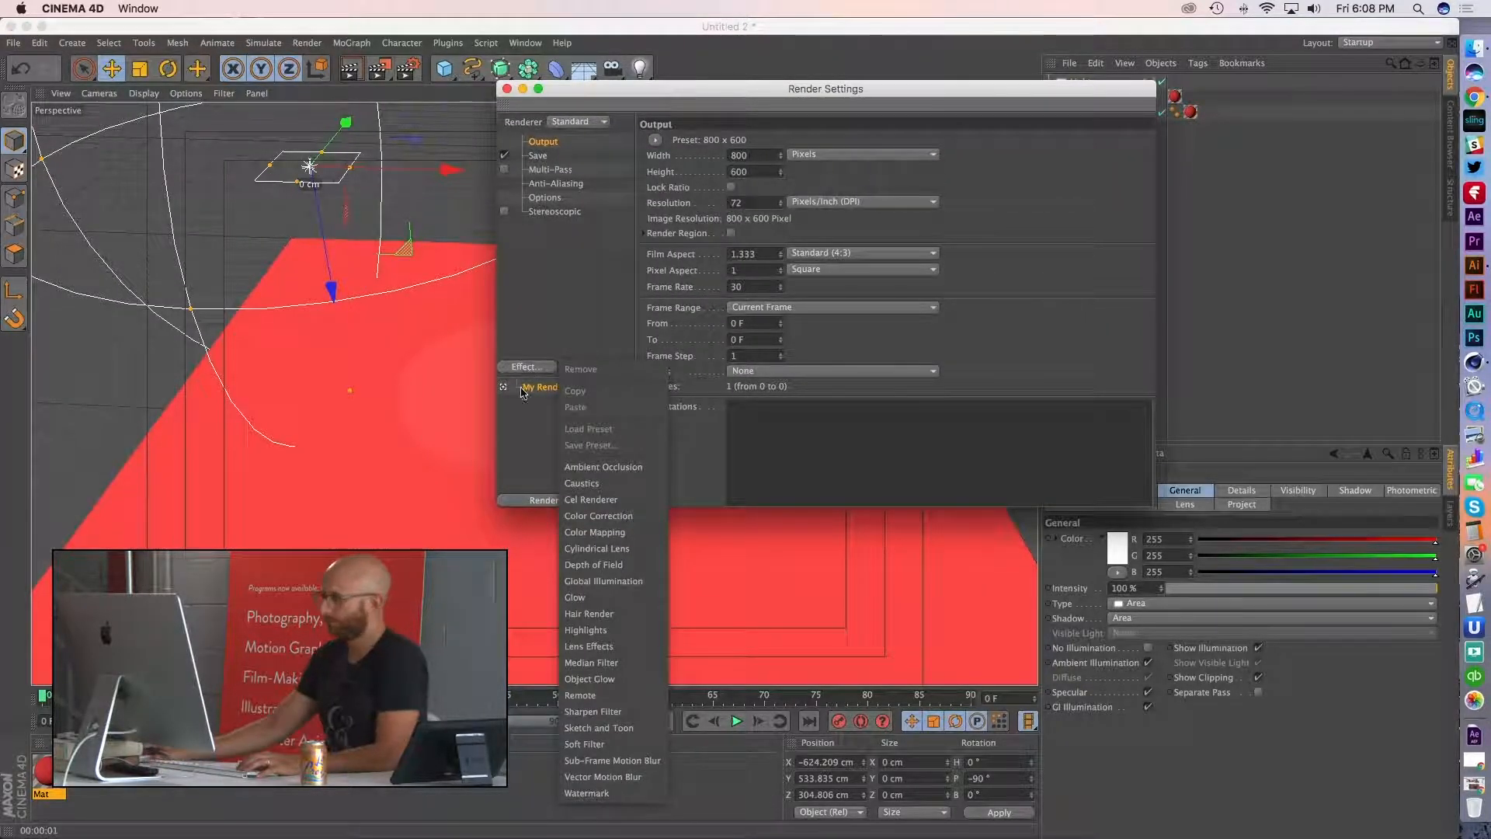
left_click(613, 581)
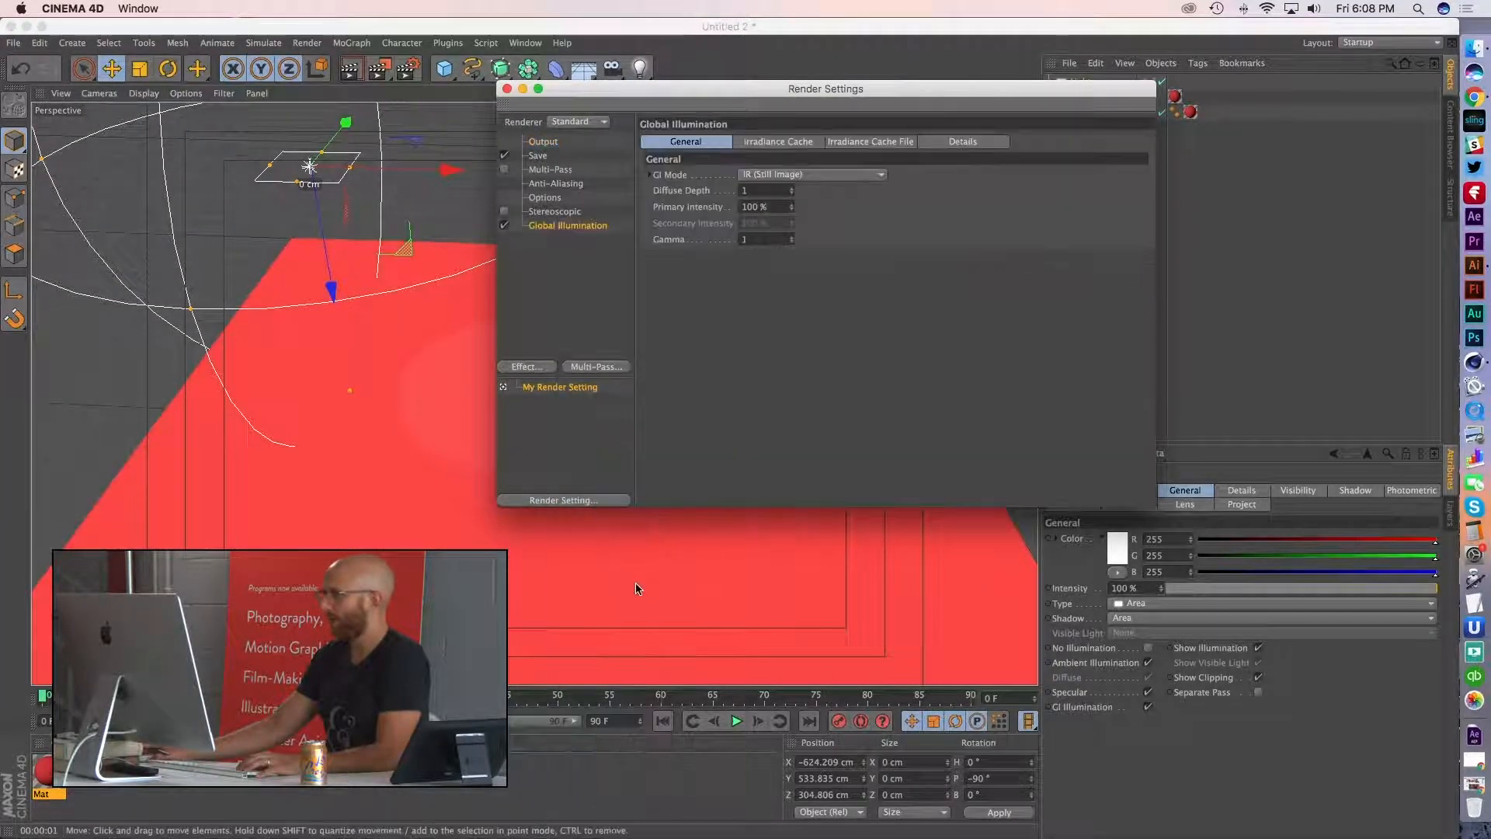
left_click(831, 175)
left_click(985, 202)
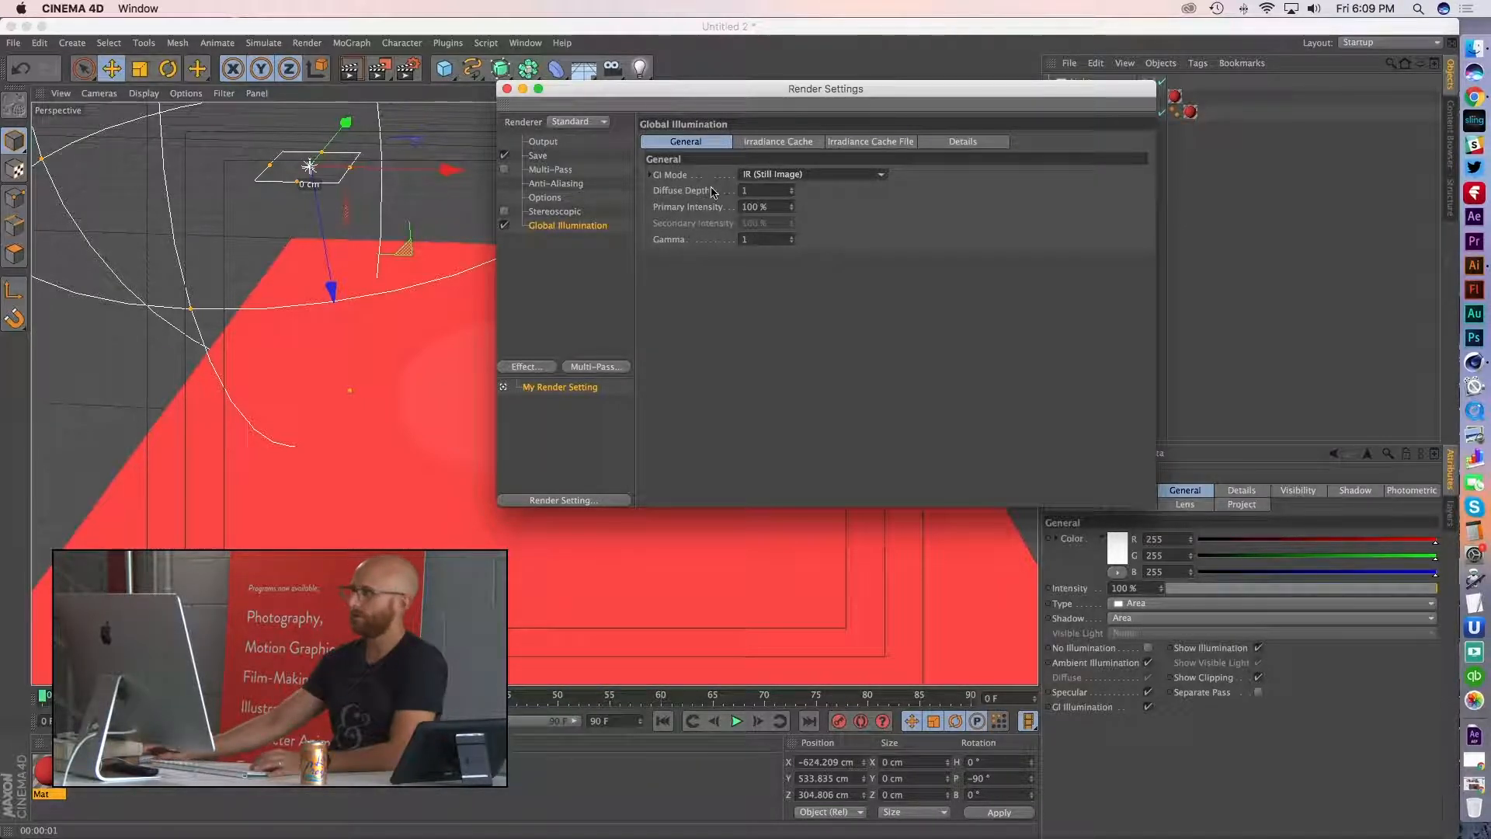
- Set the Global Illumination irradiance cache's stochastic samples and record density to Low
left_click_drag(712, 191, 681, 194)
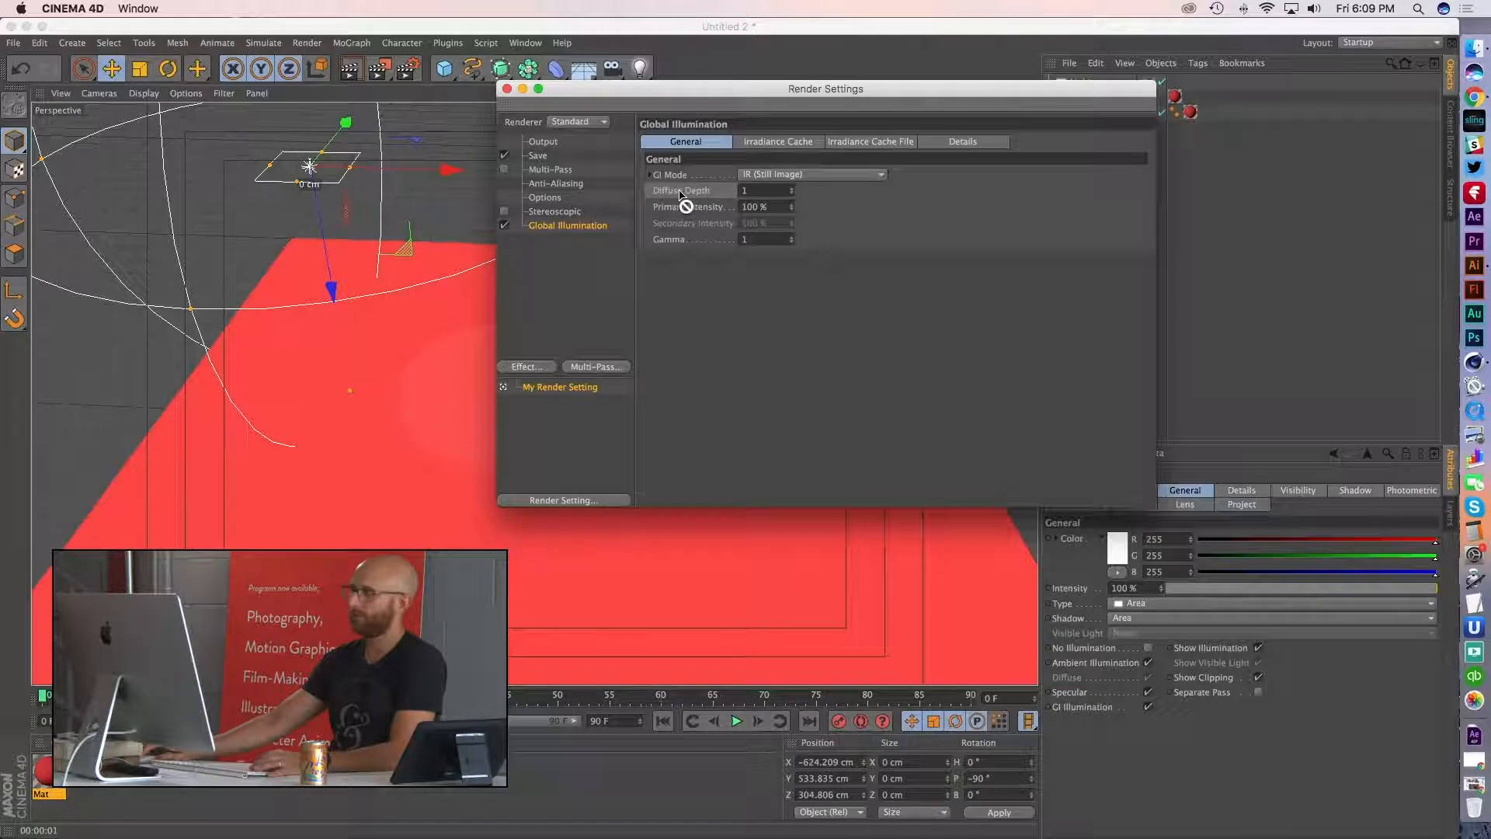
double_click(739, 191)
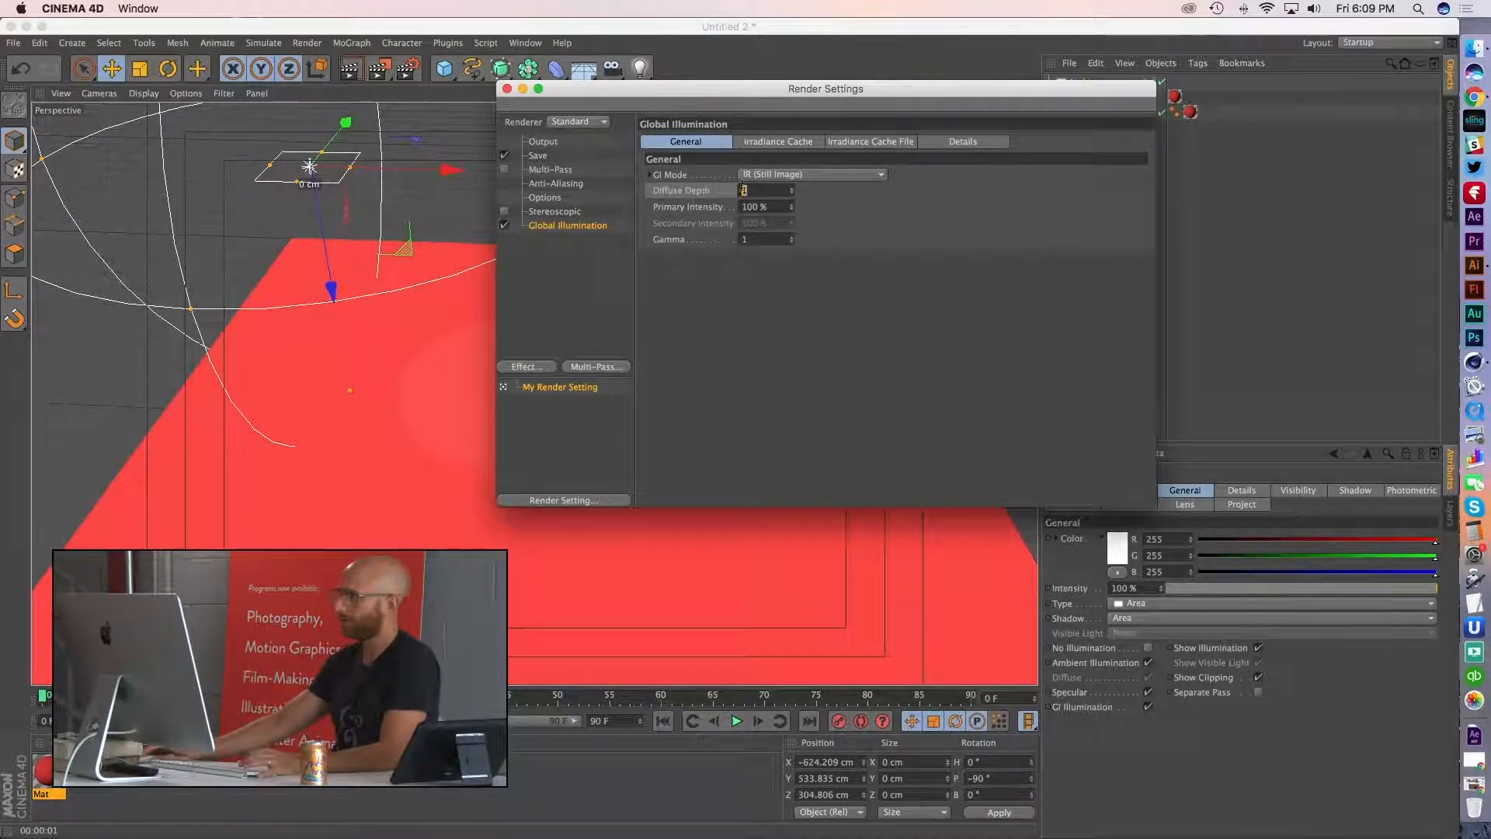
left_click(780, 139)
left_click(792, 175)
left_click(791, 224)
left_click(792, 191)
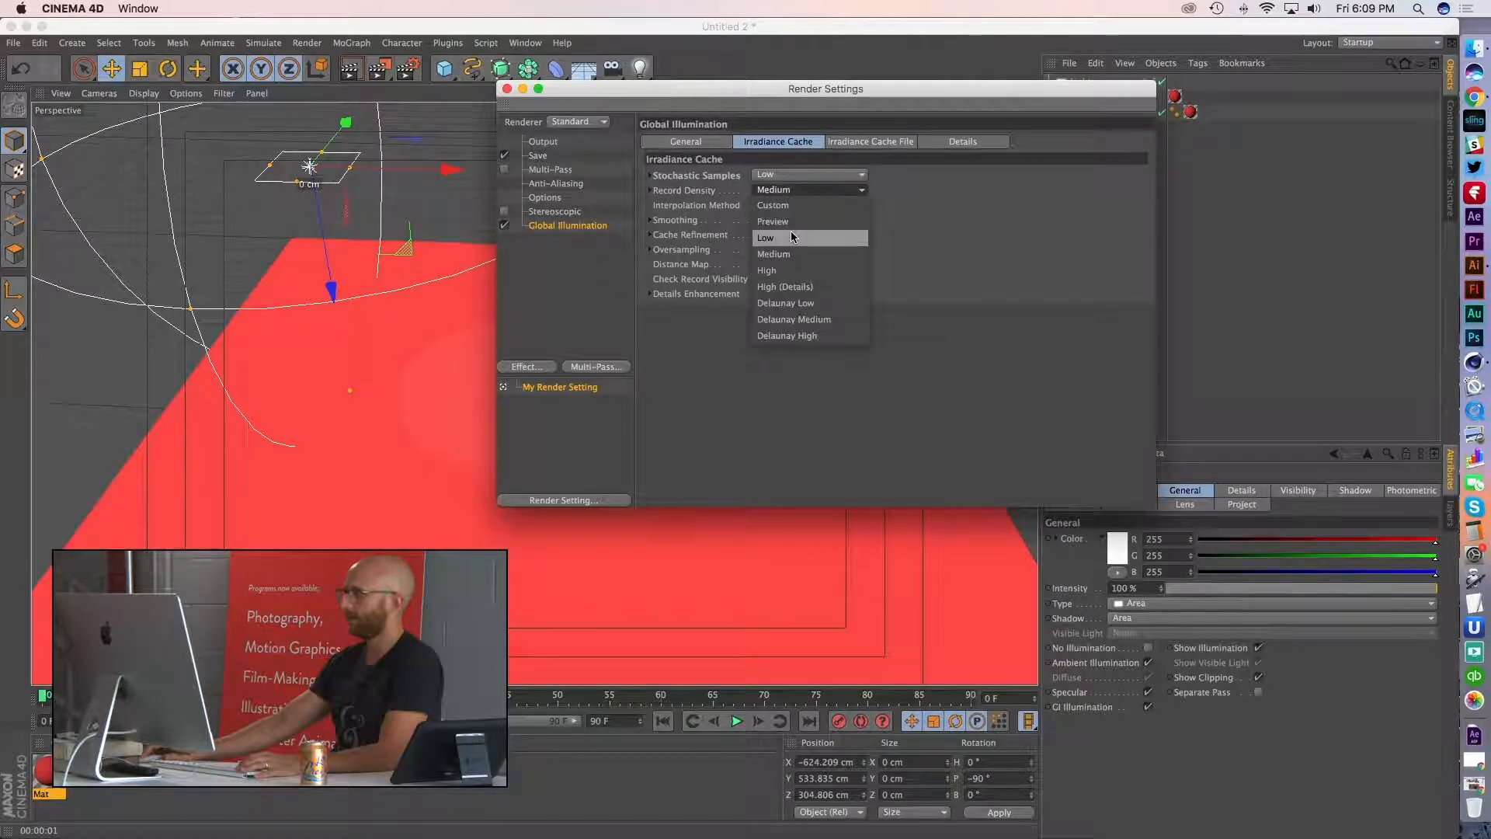
left_click(790, 233)
left_click(696, 142)
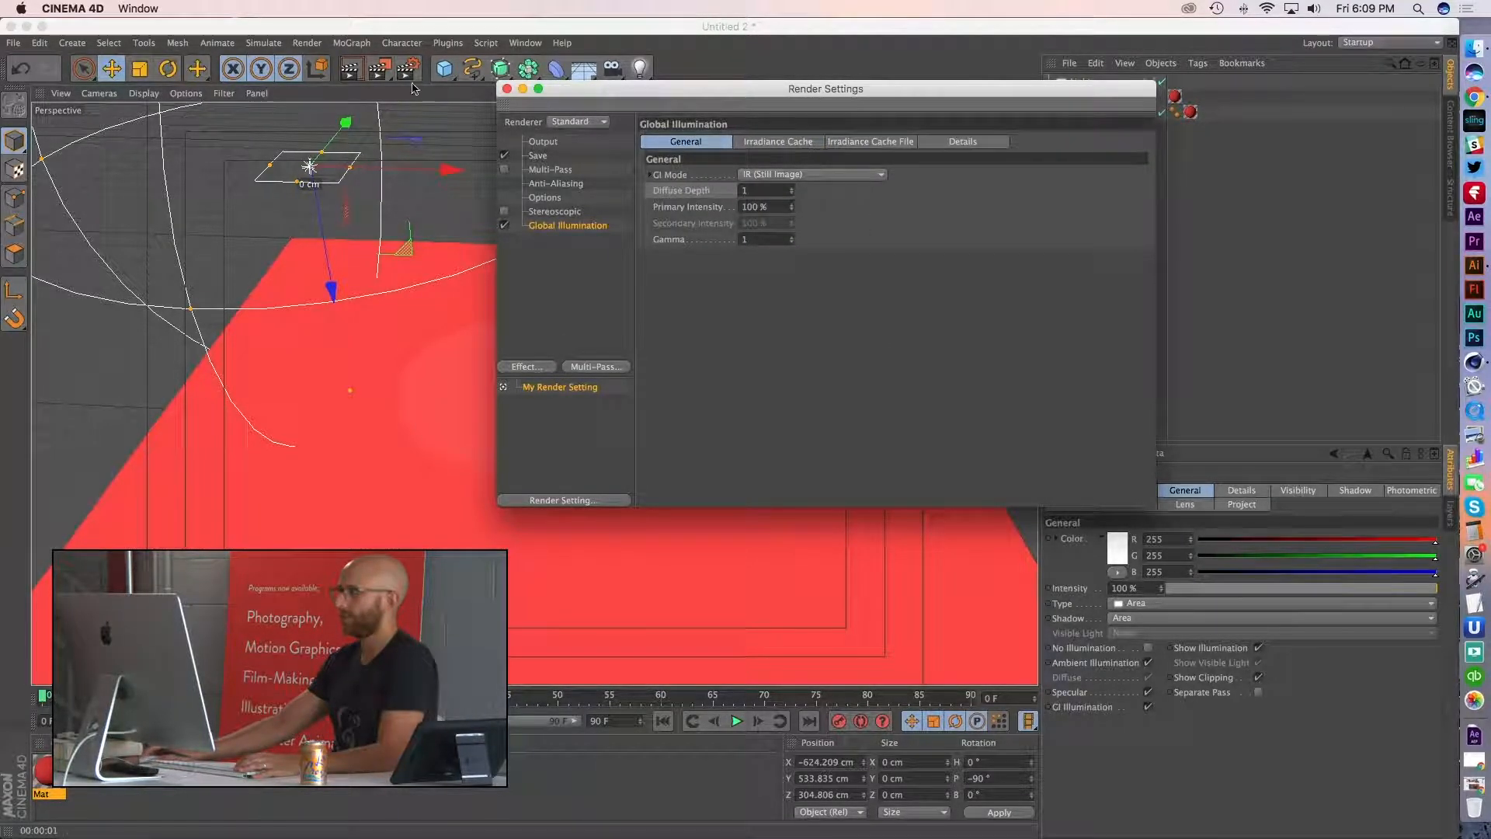
- Render a preview with global illumination, close the render settings and render a close-up of the logo
left_click(350, 70)
left_click(635, 91)
left_click_drag(635, 96, 971, 145)
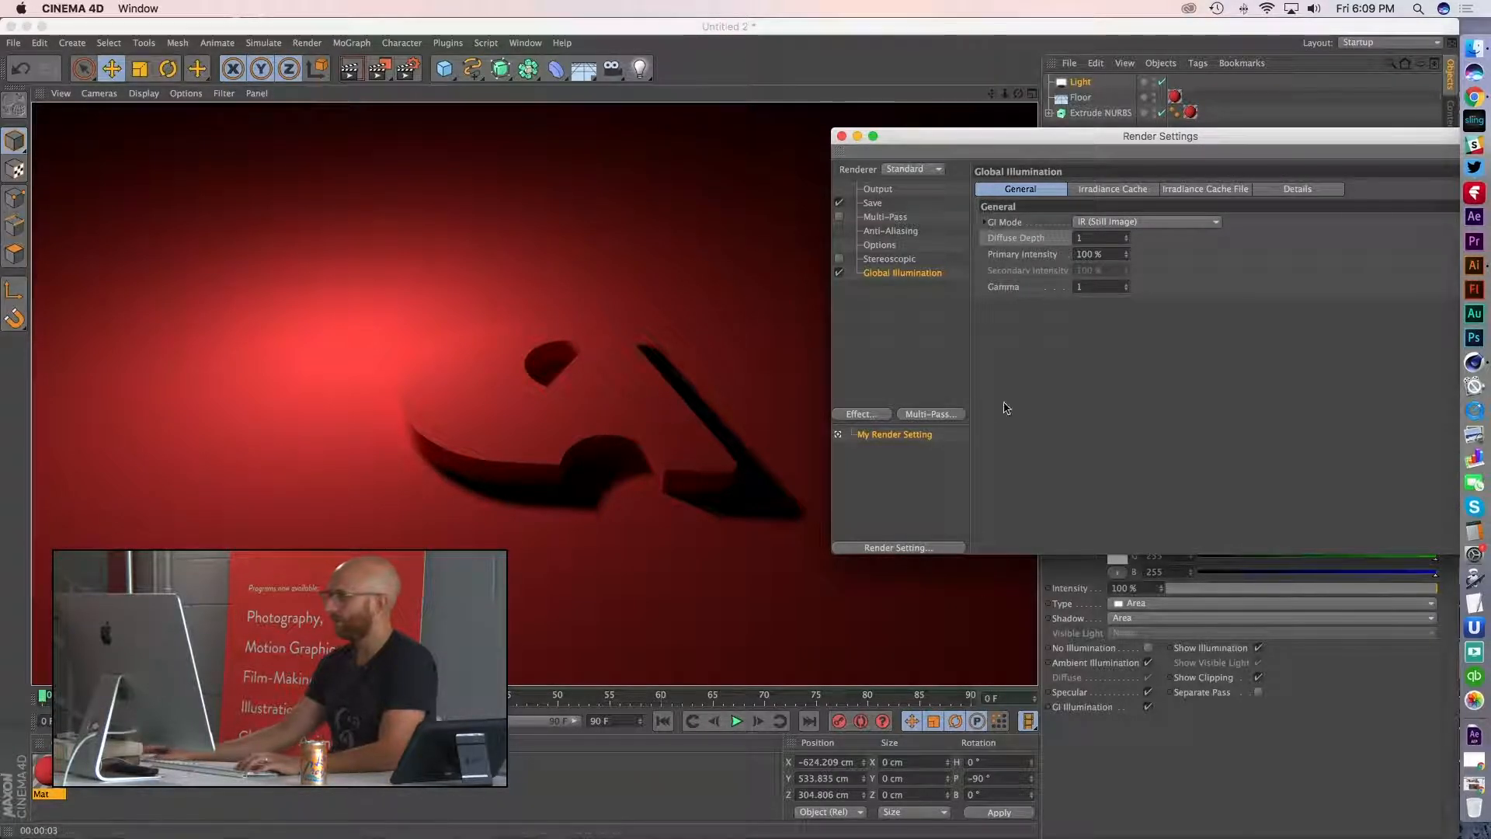
left_click(842, 136)
right_click_drag(526, 399, 662, 392, "alt")
middle_click_drag(662, 391, 573, 386, "alt")
left_click(351, 70)
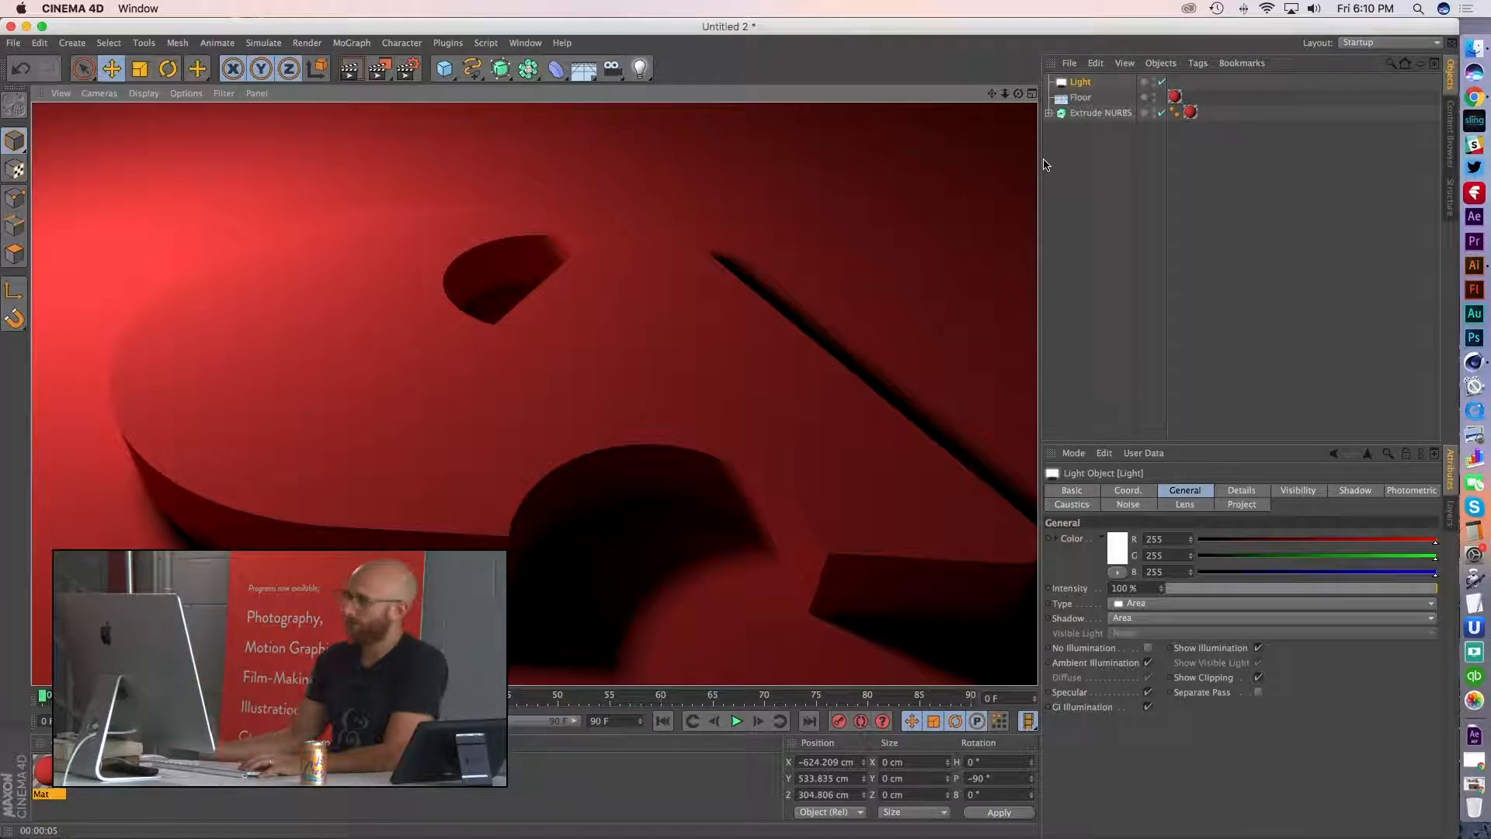
- Add the Ambient Occlusion effect in the render settings, disable Global Illumination and render a preview of the whole logo
right_click_drag(737, 474, 565, 500, "alt")
left_click_drag(565, 500, 536, 457, "alt")
left_click(408, 69)
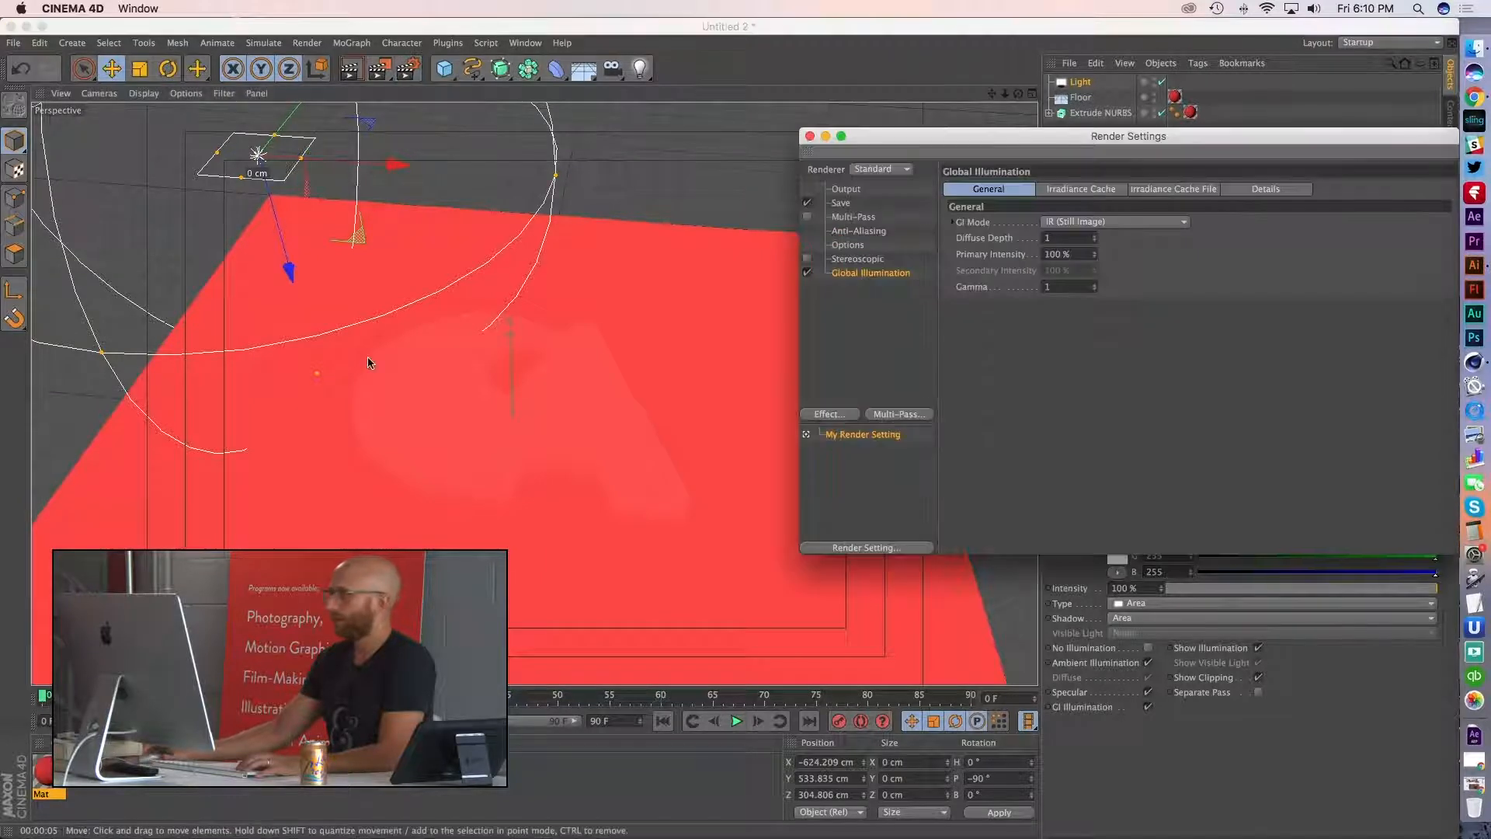
left_click(829, 414)
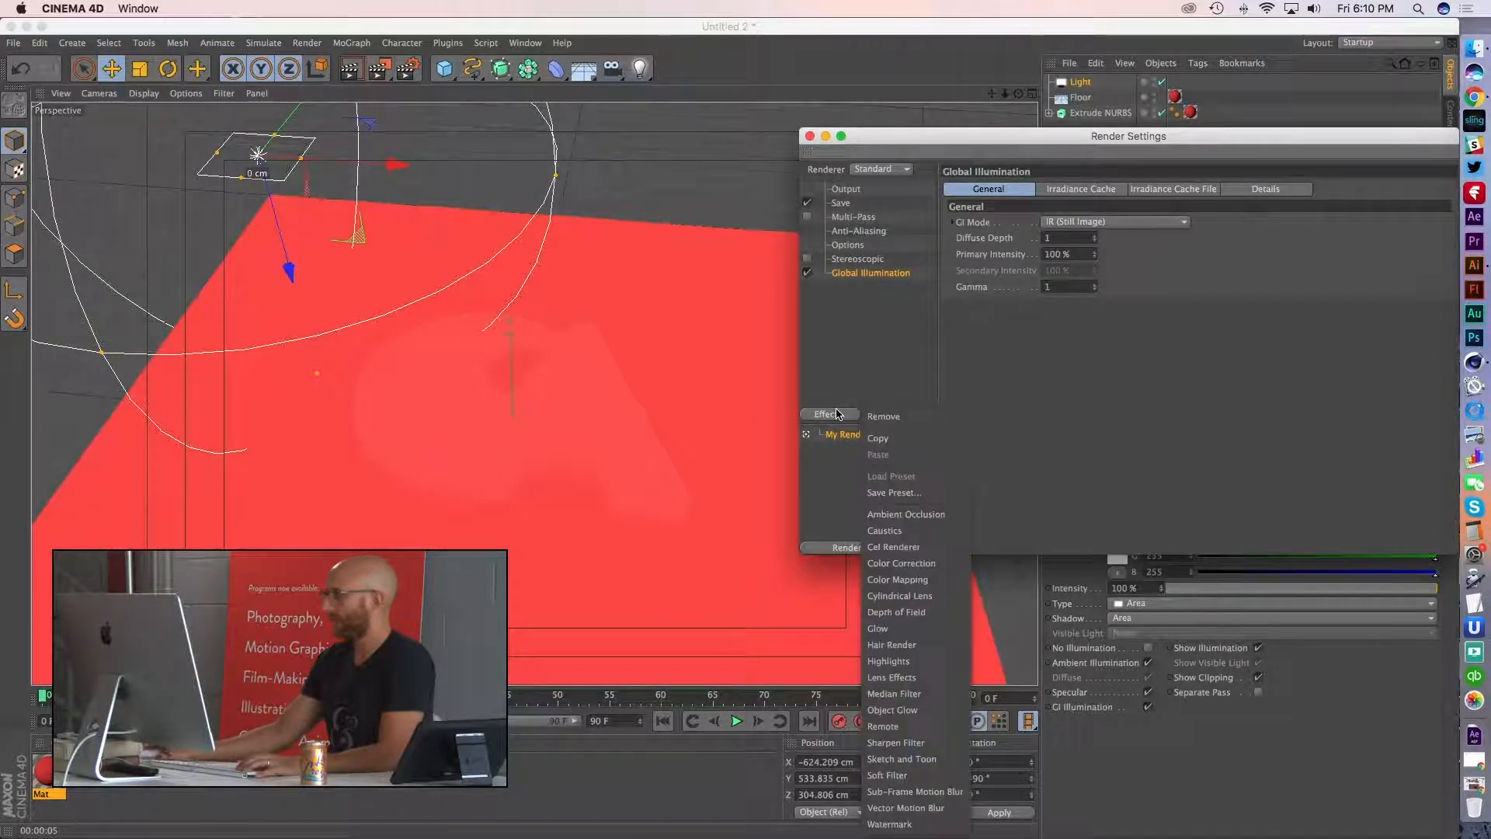
left_click(940, 501)
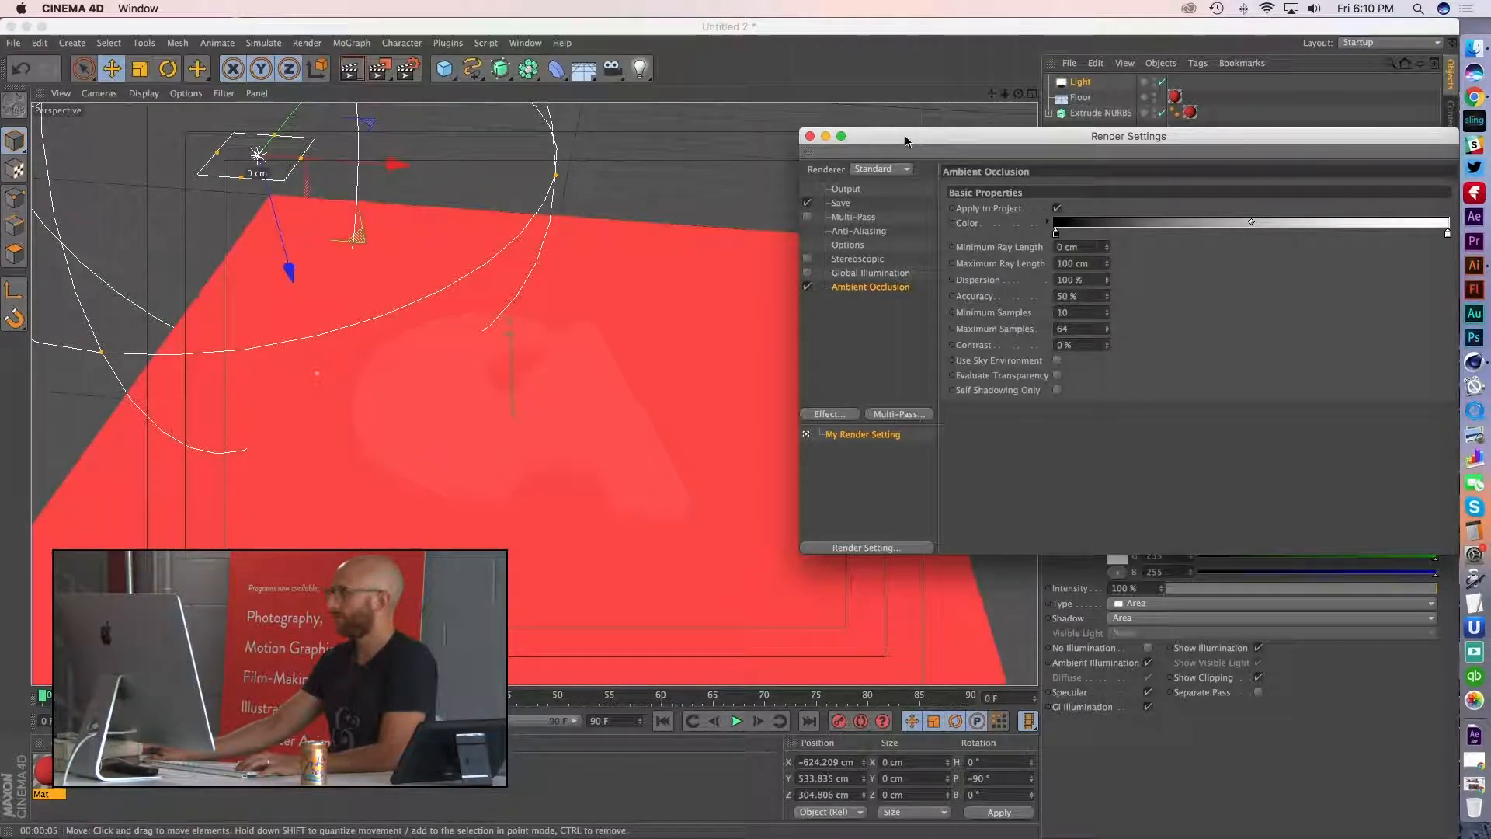
left_click_drag(906, 139, 802, 84)
left_click(352, 72)
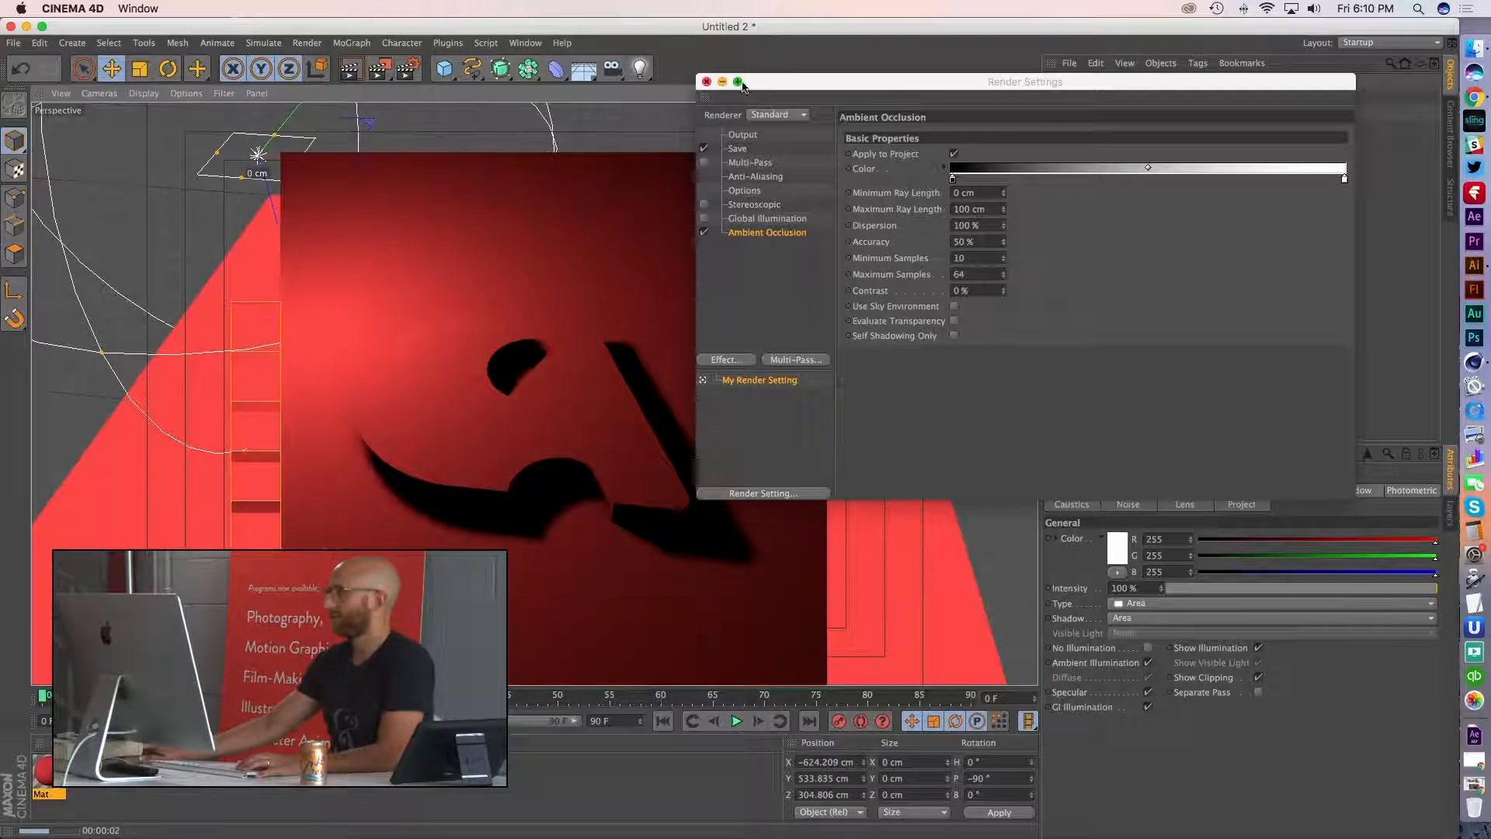
left_click(707, 81)
- Set the light's shadow type to None and render a preview
left_click(1138, 623)
left_click(1134, 633)
key("super+r")
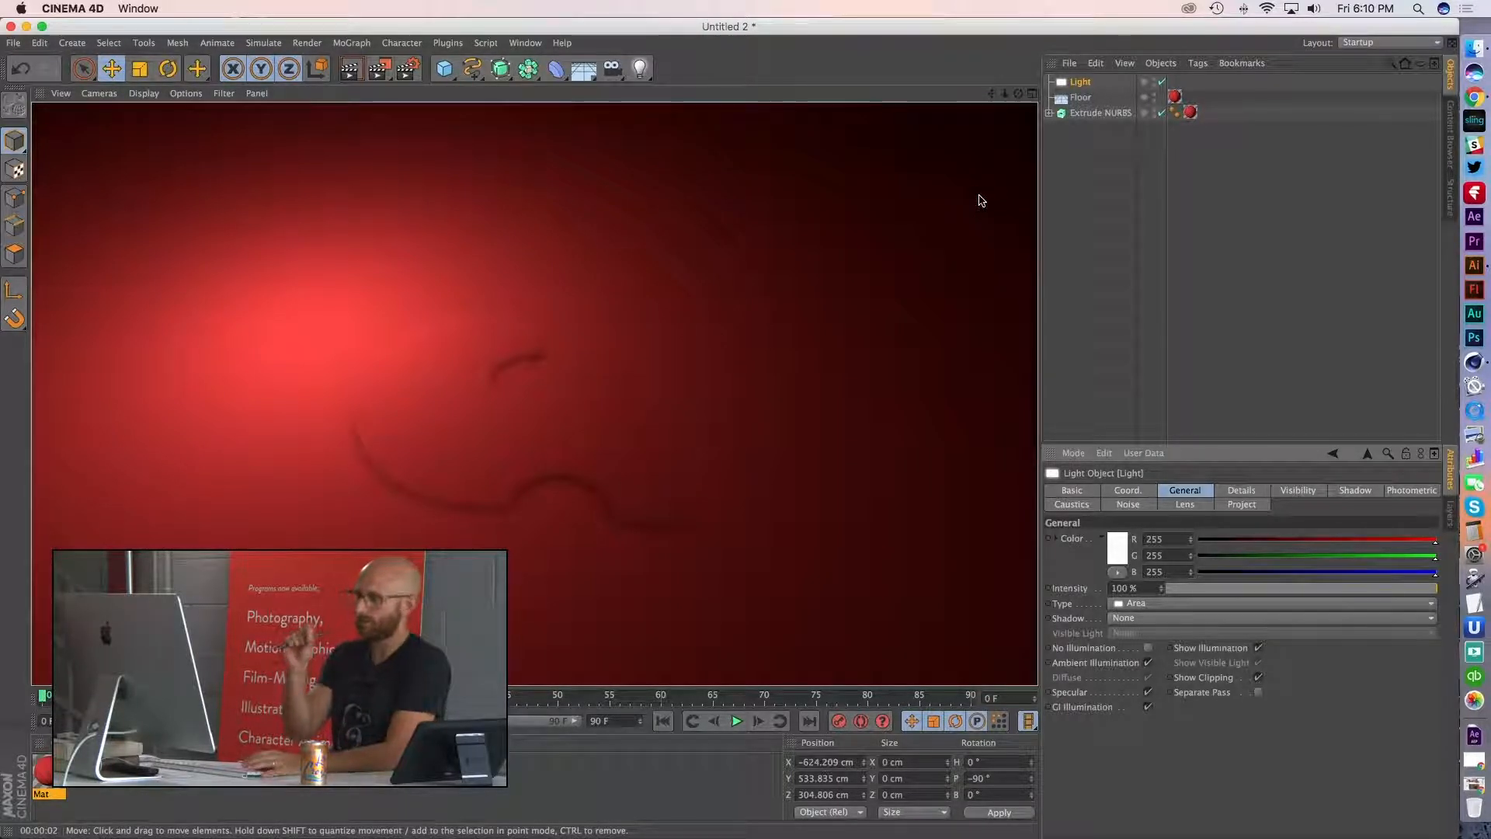
- Render a close-up with the light's Ambient Illumination turned off, and turn it back on
left_click_drag(674, 428, 567, 407, "alt")
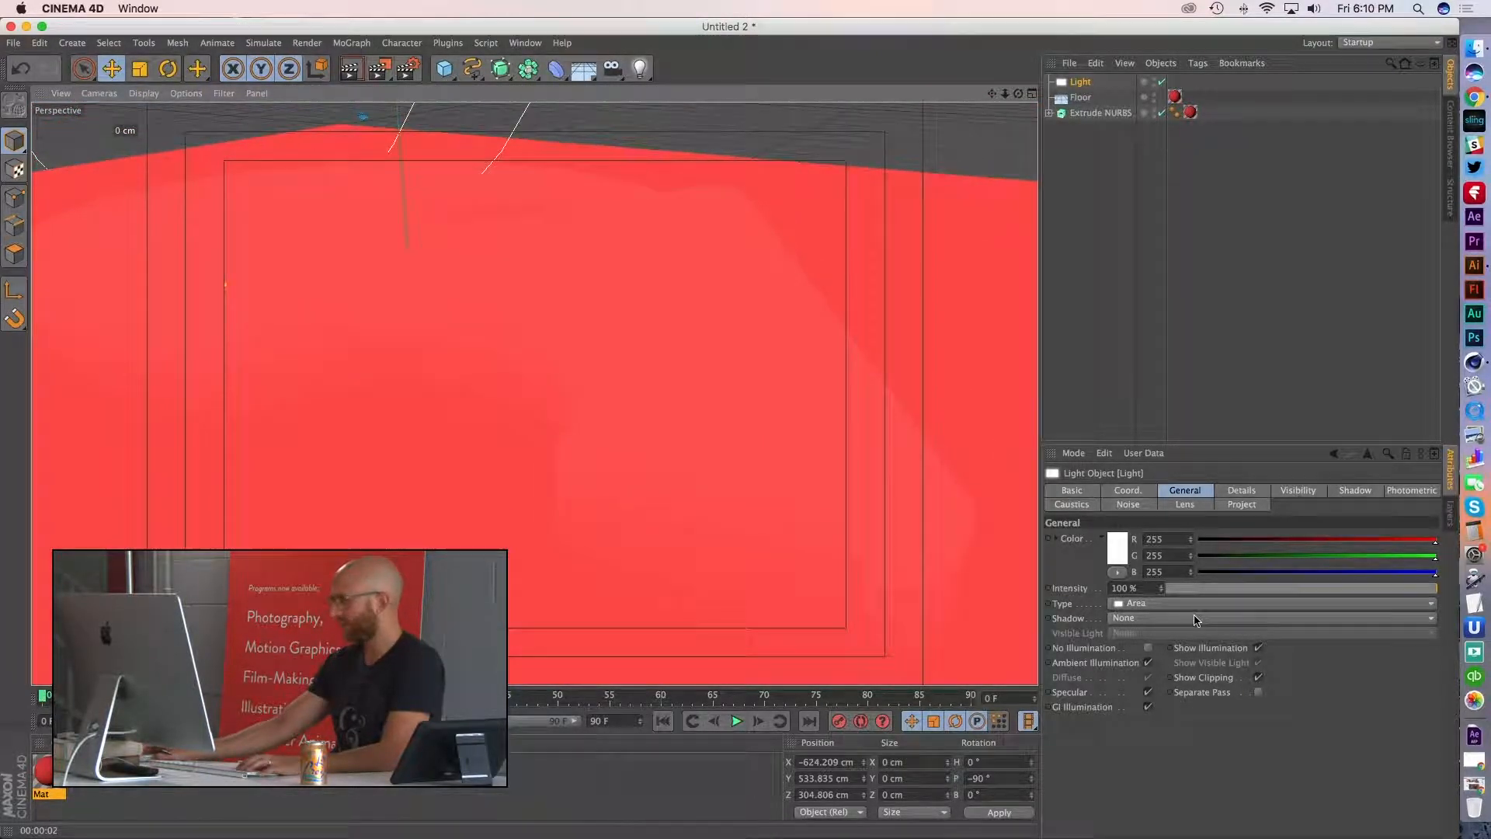
left_click(1147, 664)
left_click_drag(649, 461, 723, 435, "alt")
left_click(350, 71)
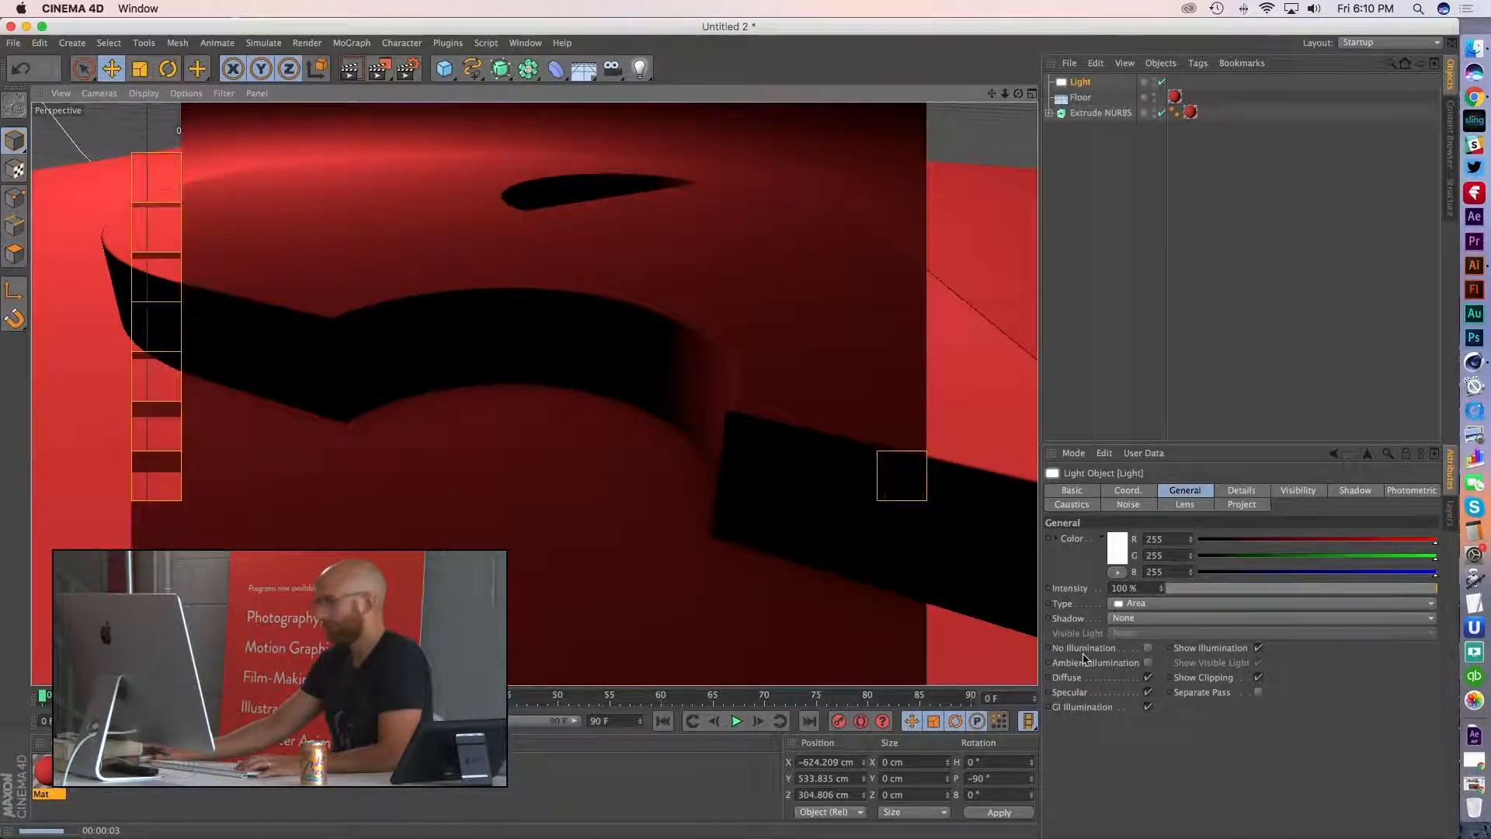
left_click(1148, 663)
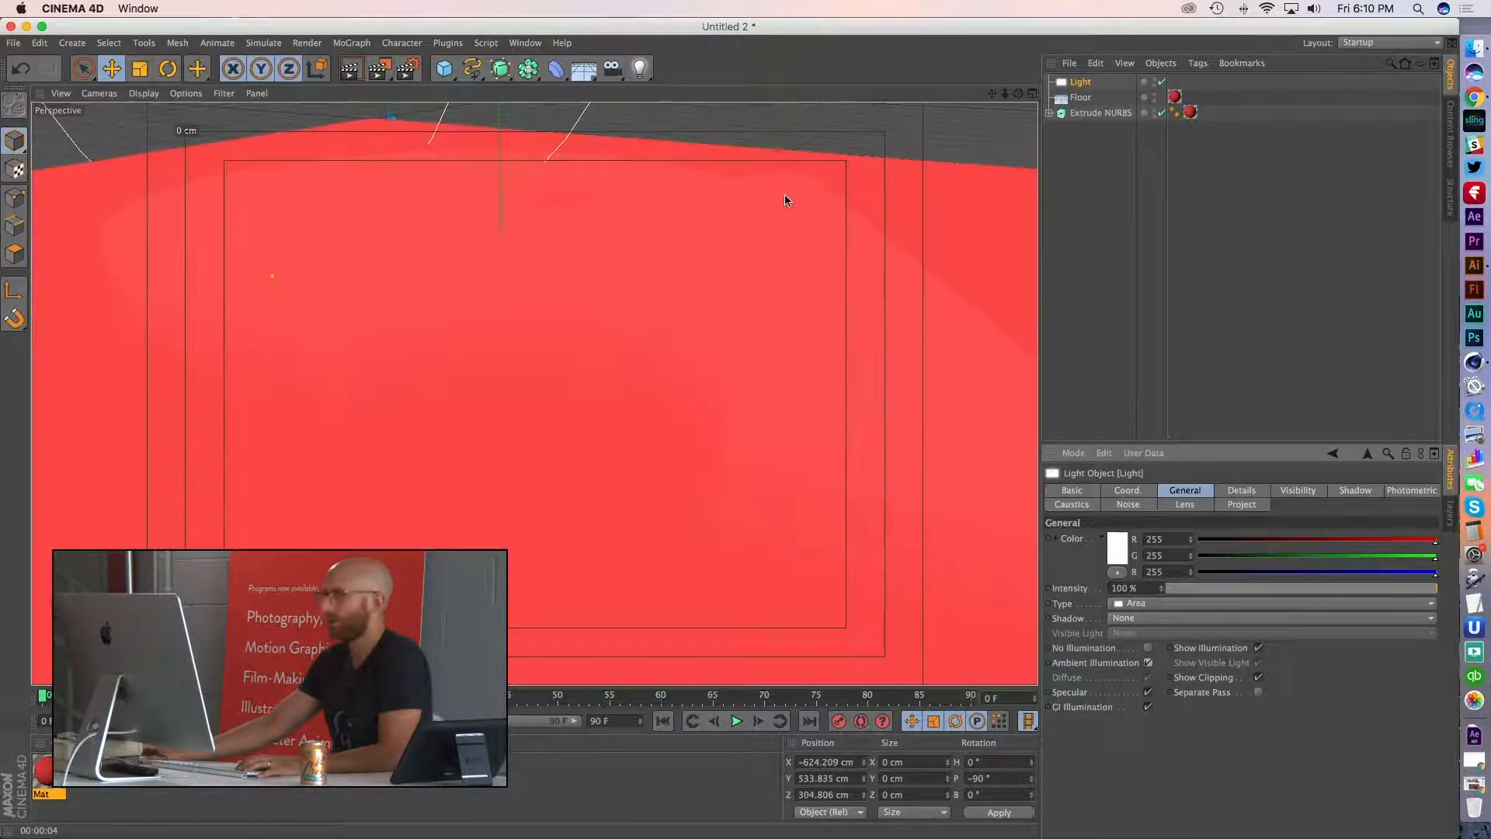
- Render a close-up preview of the logo and open the Ambient Occlusion properties in the render settings
left_click(344, 72)
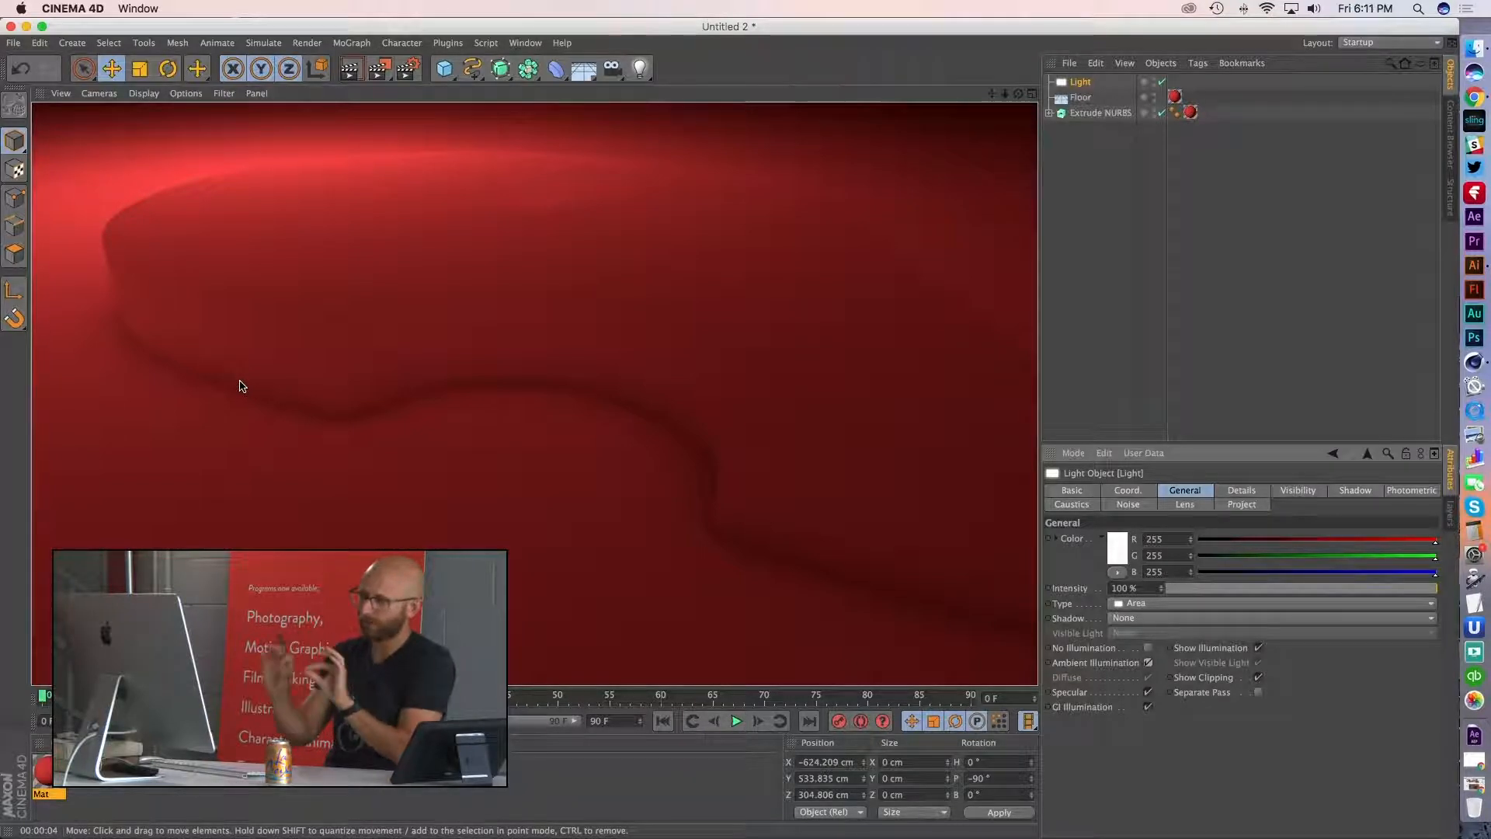
left_click(408, 68)
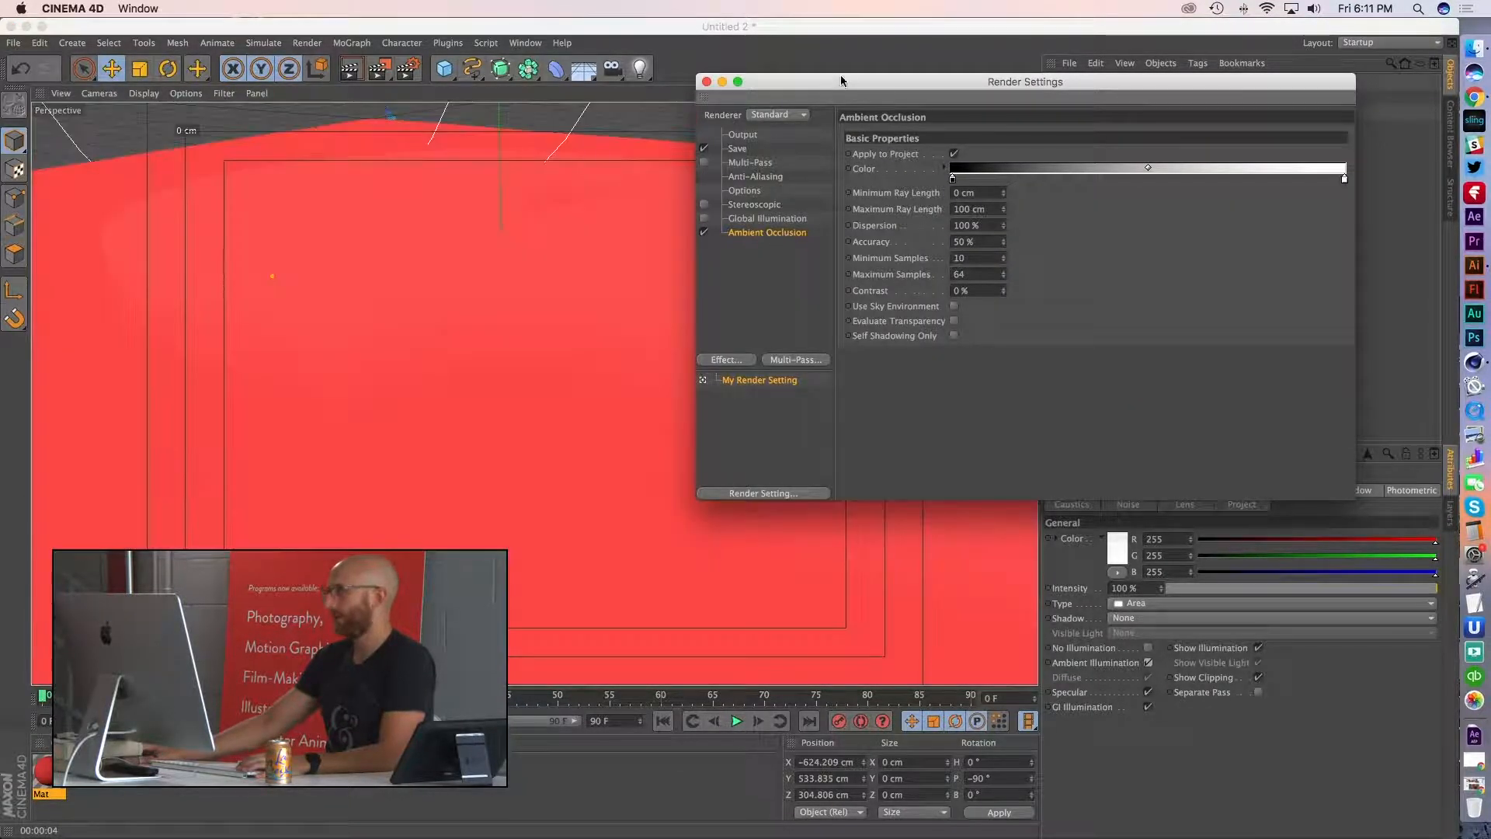
left_click_drag(845, 82, 826, 83)
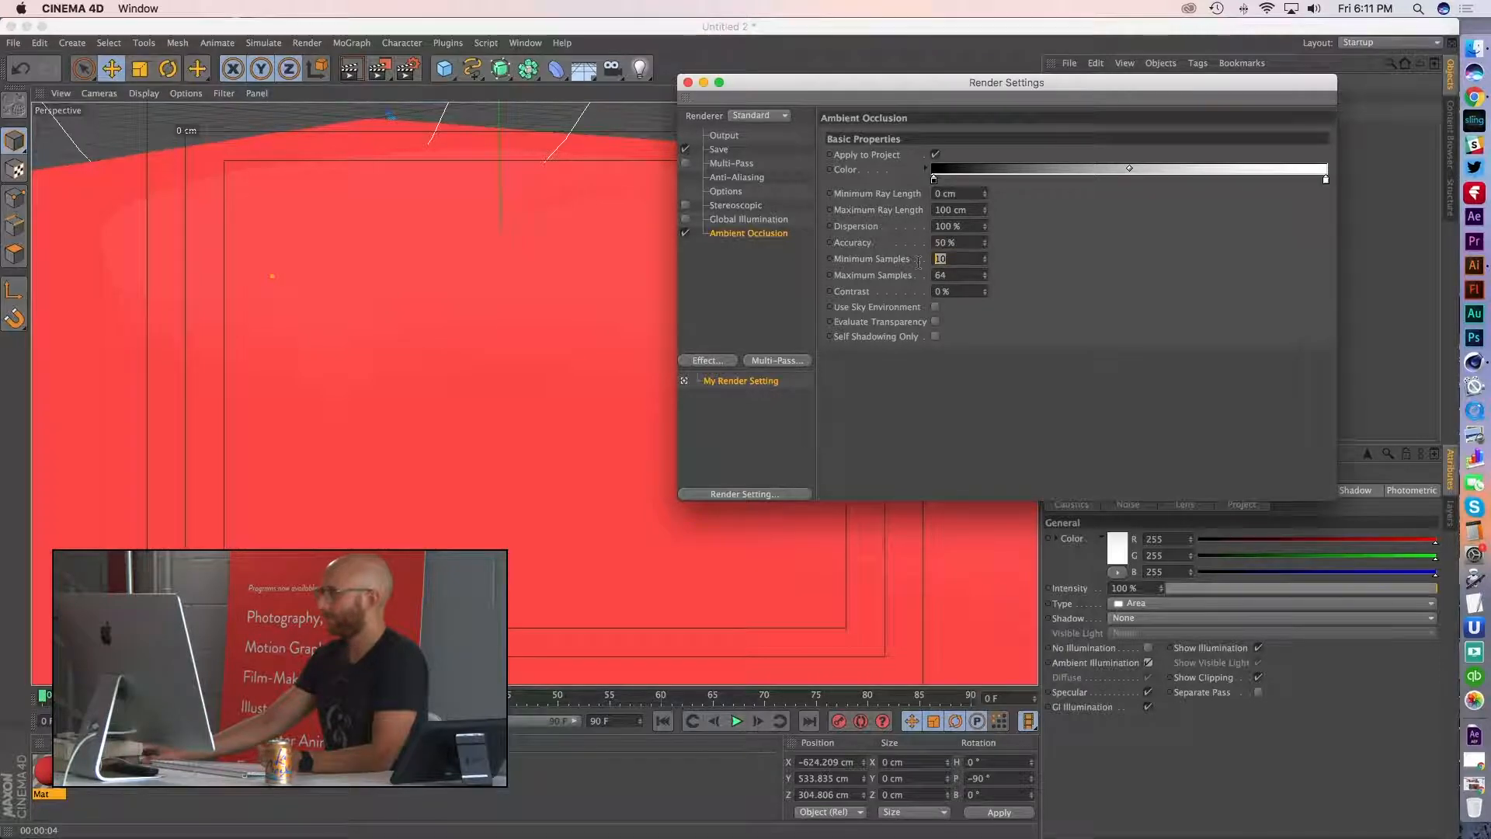
left_click(1009, 305)
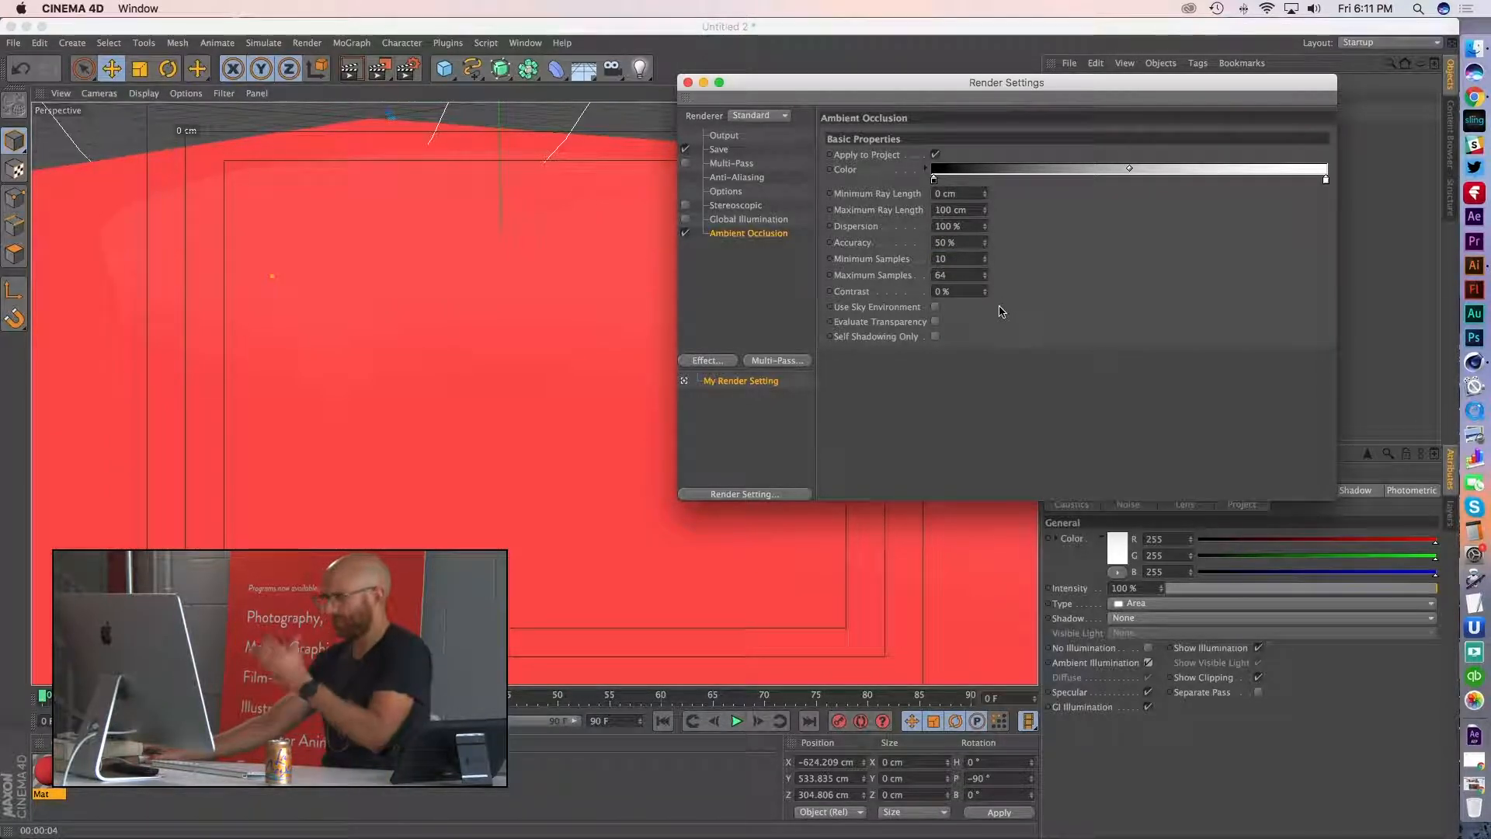
left_click_drag(948, 86, 936, 85)
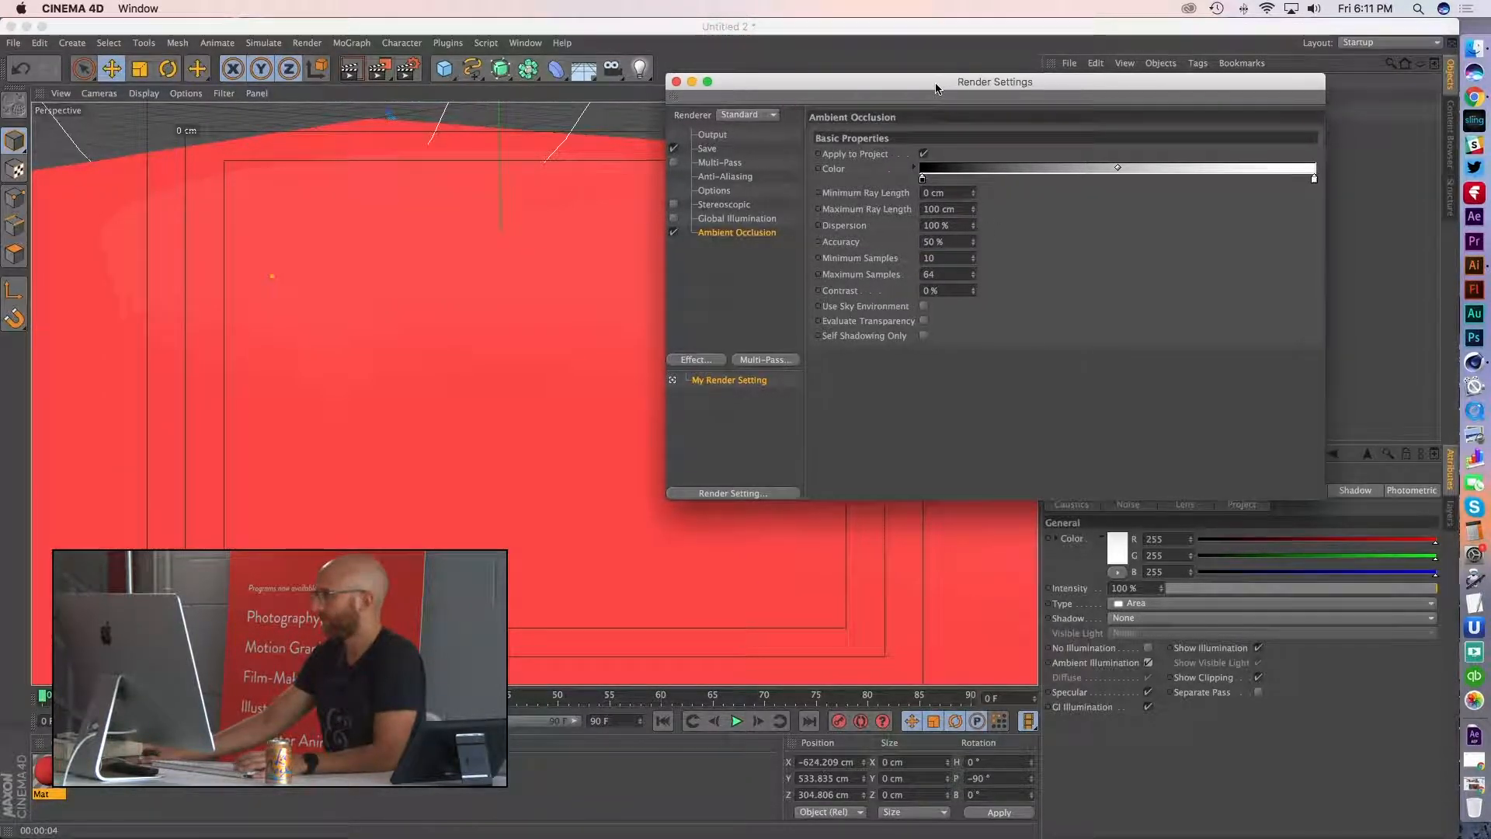
- Change the dark end of the Ambient Occlusion color gradient to a saturated blue and render a preview
double_click(922, 179)
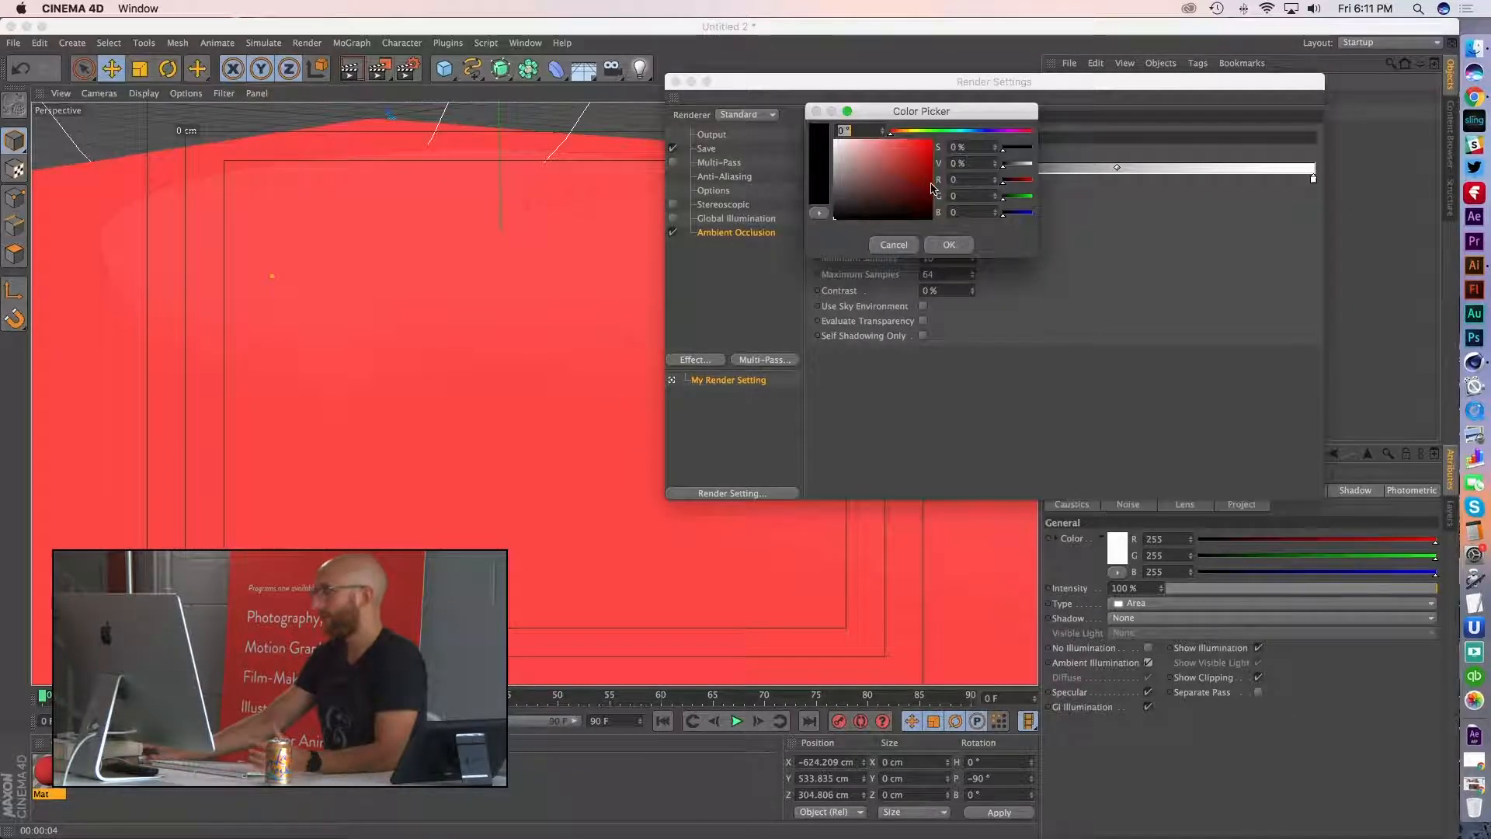
left_click_drag(893, 194, 817, 178)
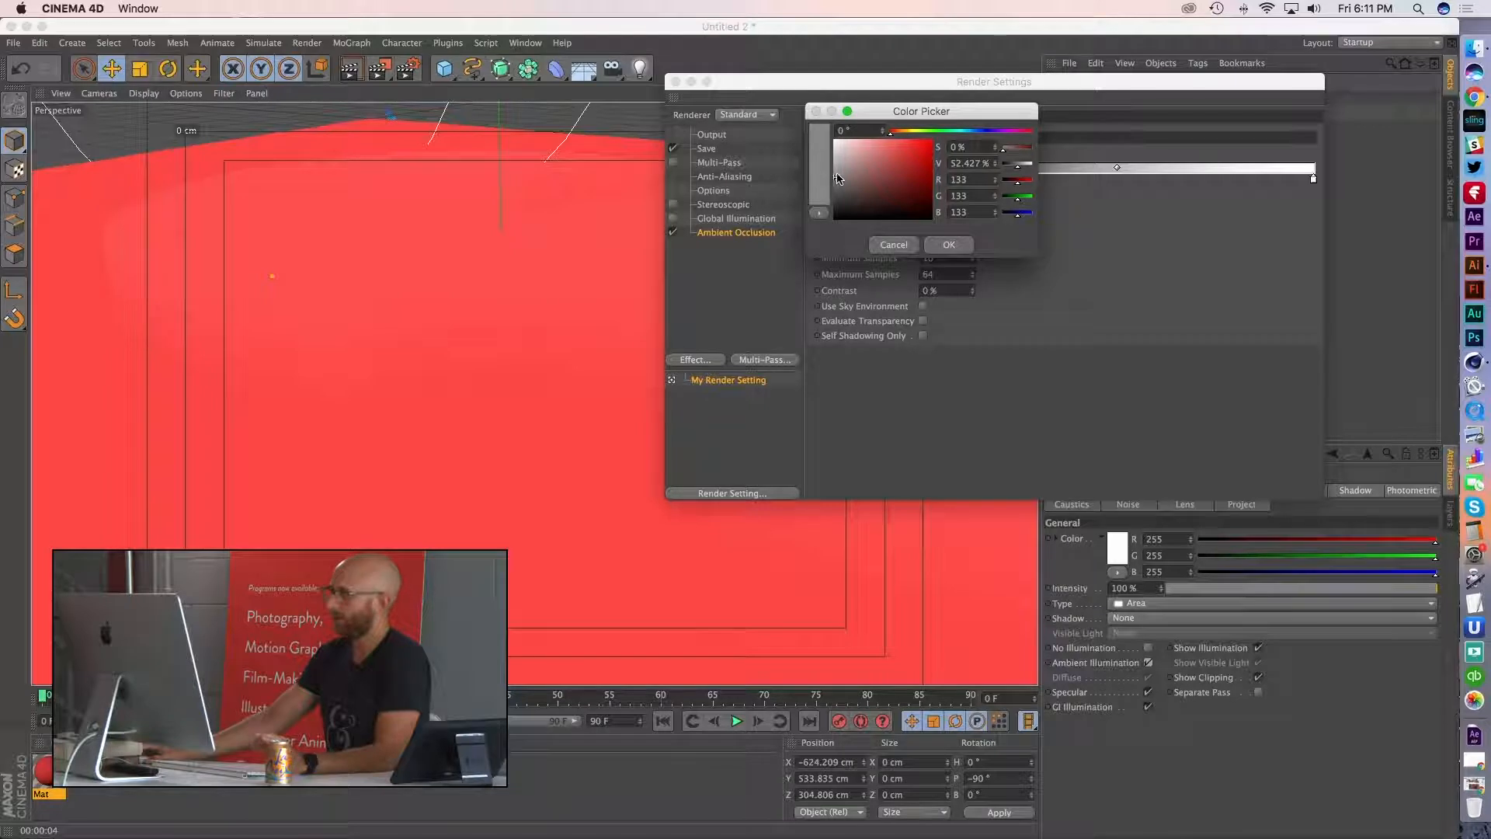
left_click_drag(815, 174, 932, 168)
left_click(954, 164)
left_click(934, 184)
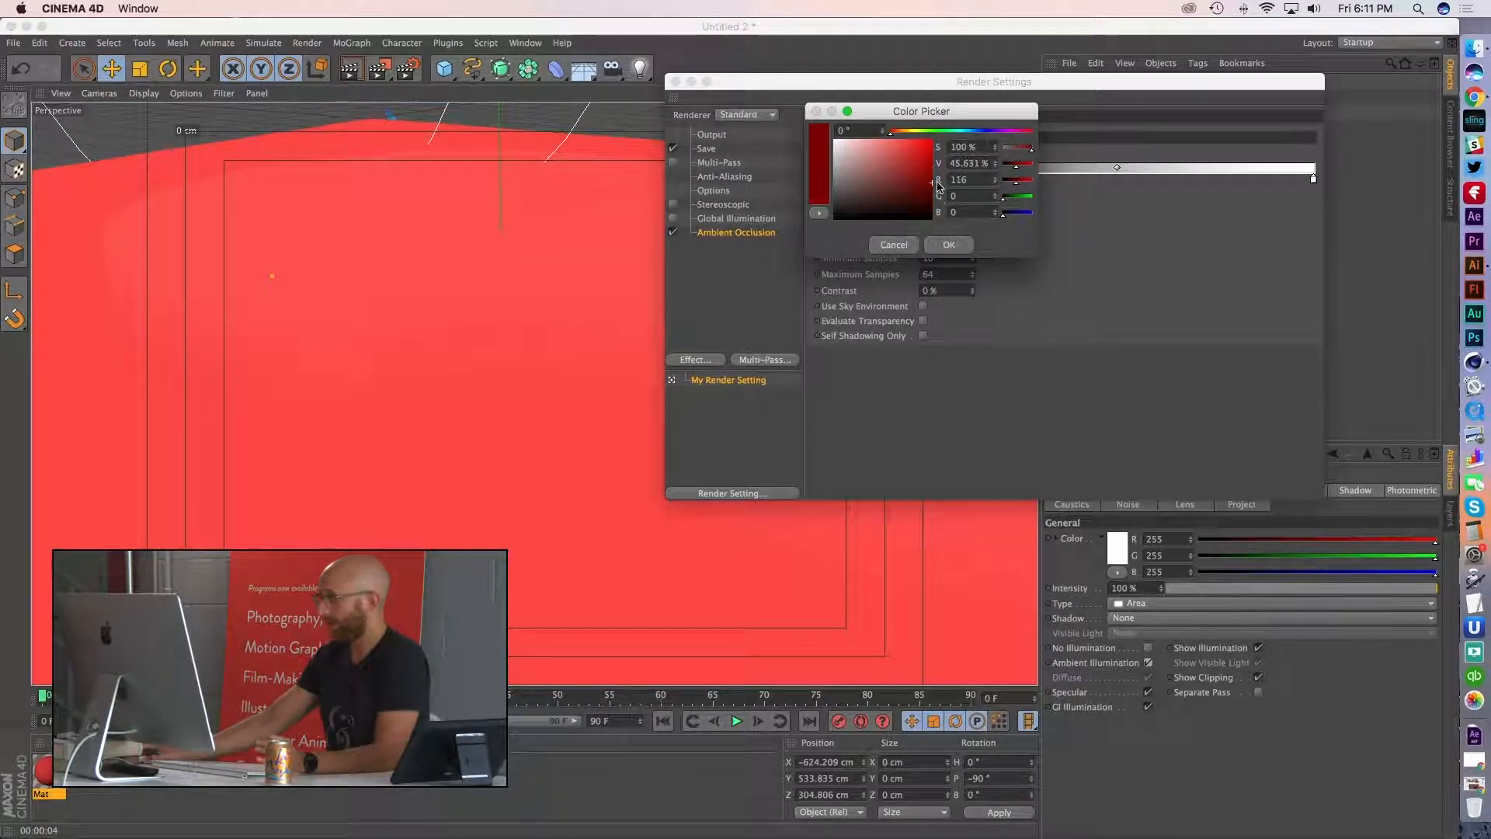
left_click(971, 130)
left_click(949, 245)
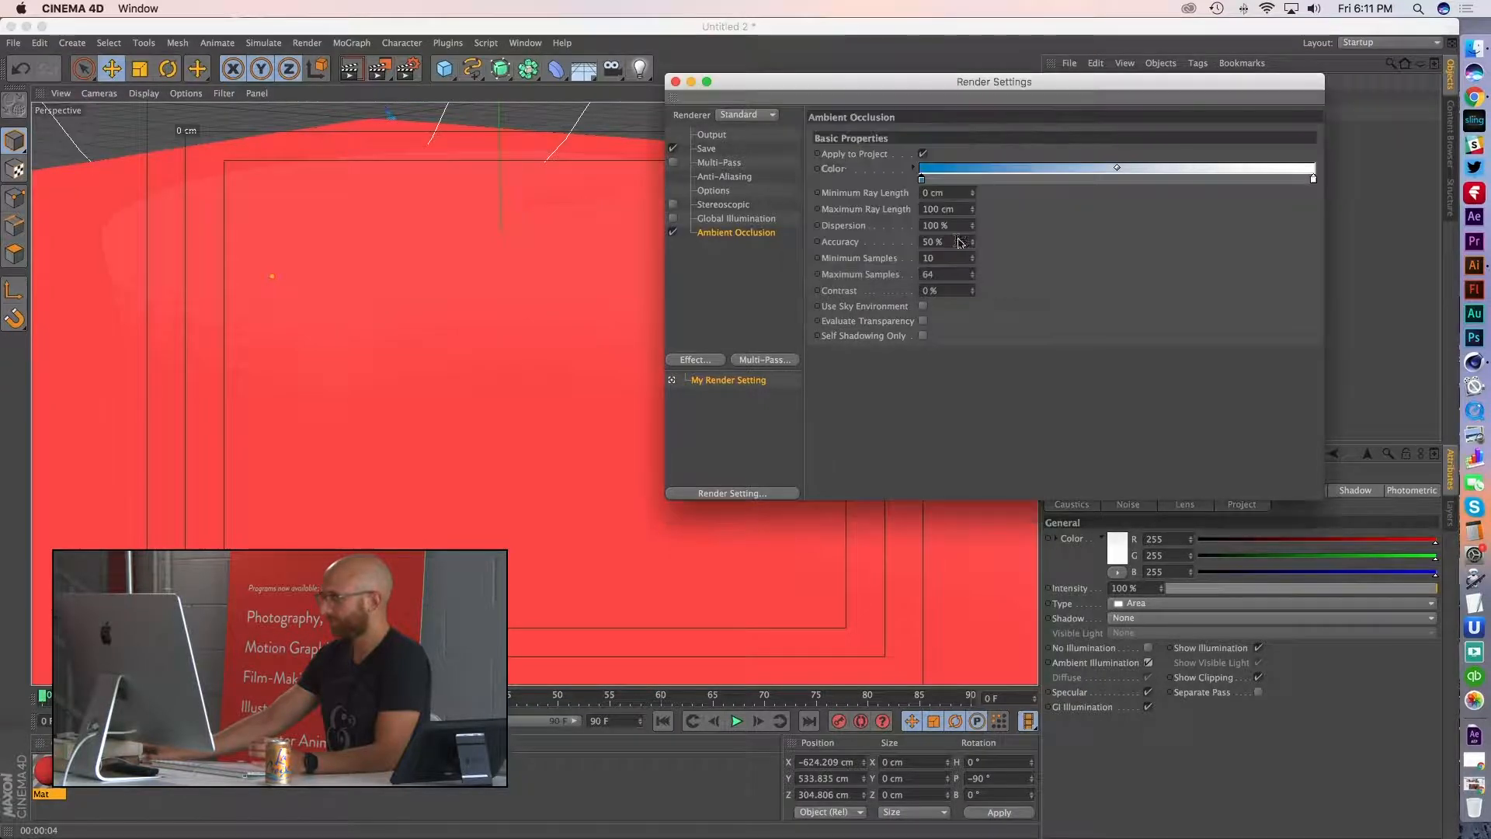
left_click(350, 70)
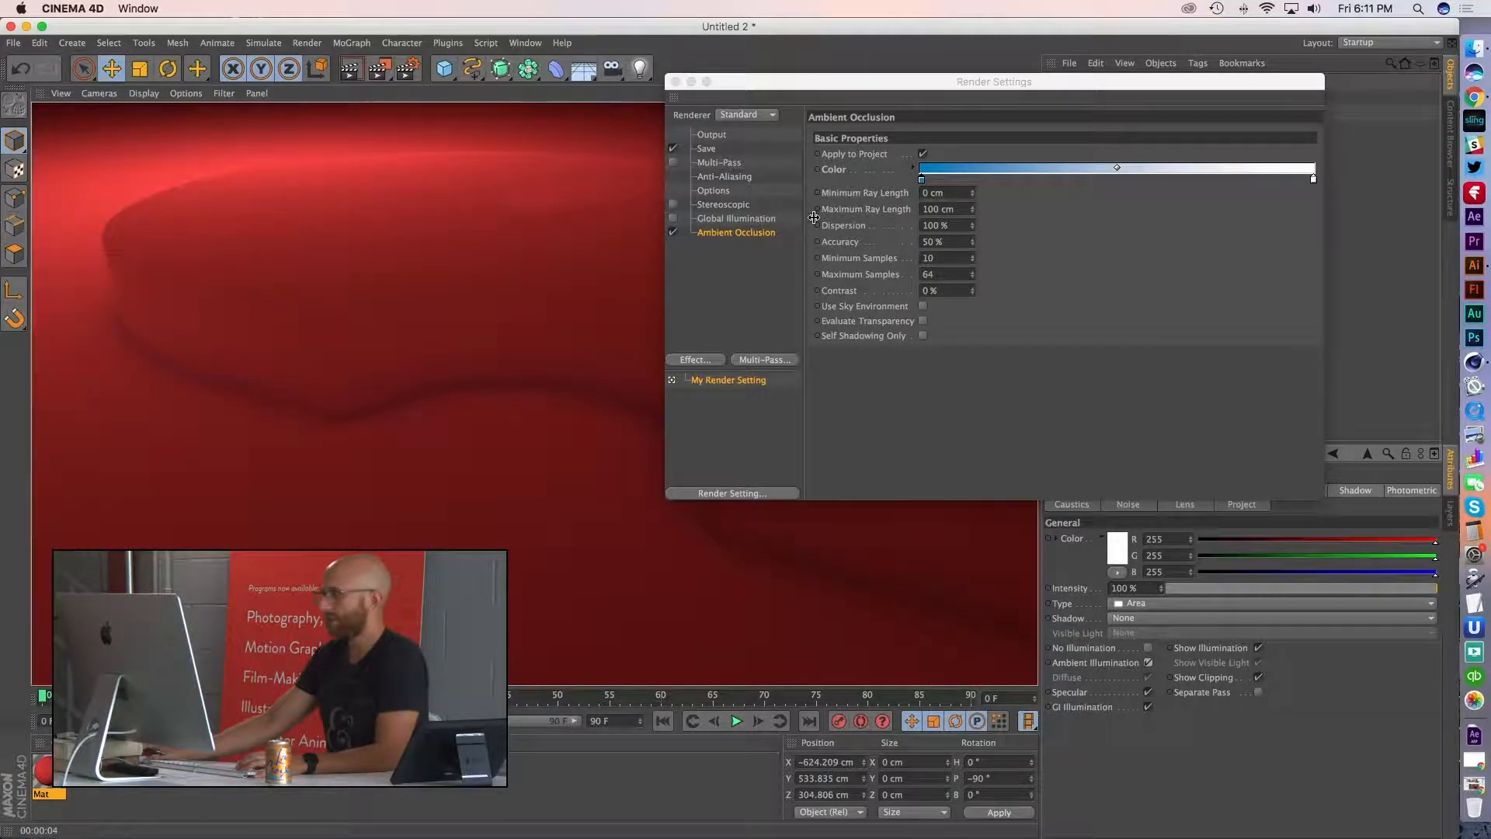
- Try pale blue (RGB 190, 232, 255) at the dark end of the Ambient Occlusion gradient, and reset it to black
double_click(923, 179)
left_click(859, 141)
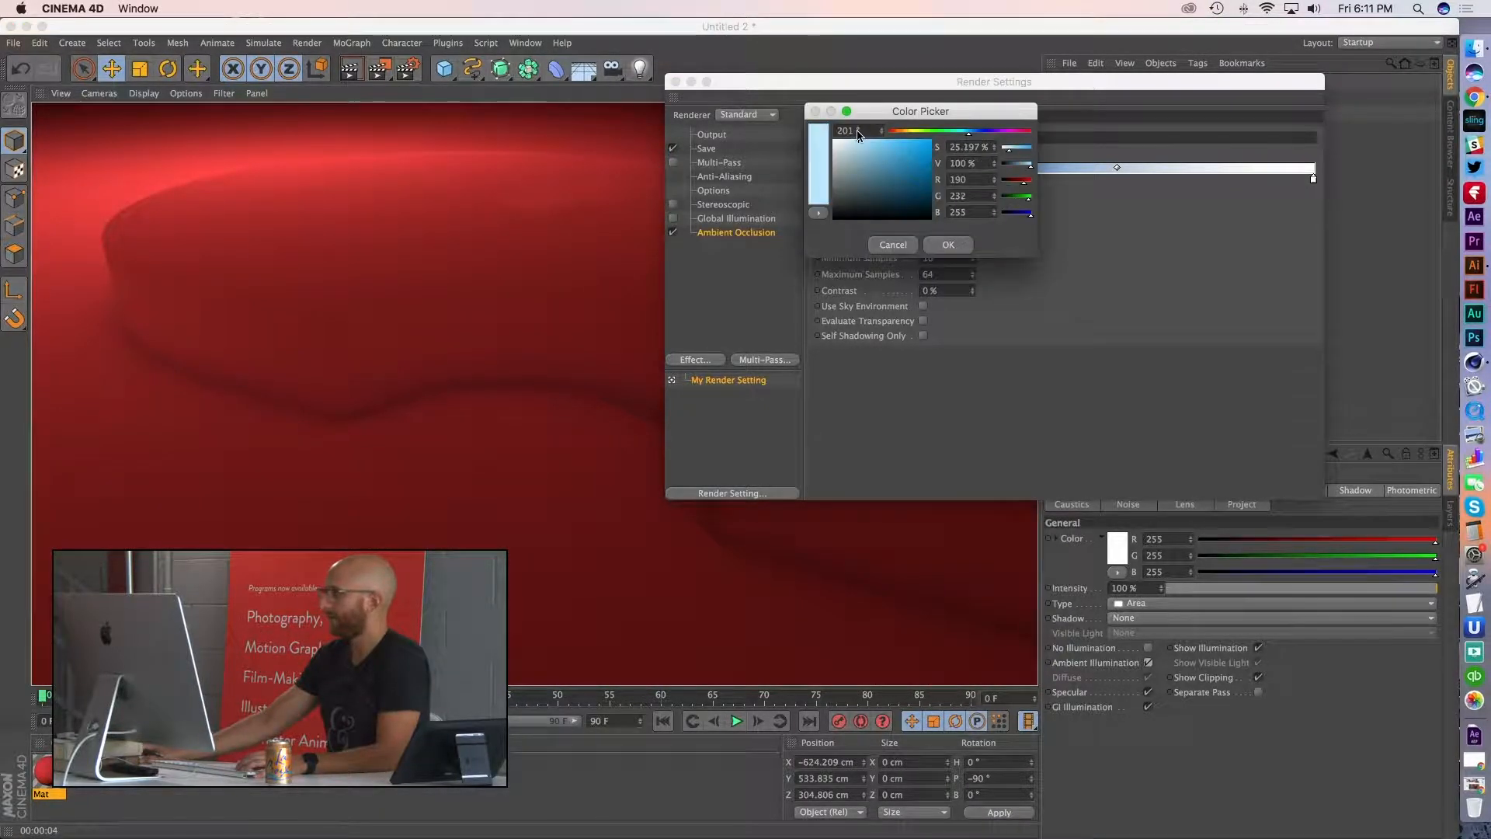
left_click(947, 245)
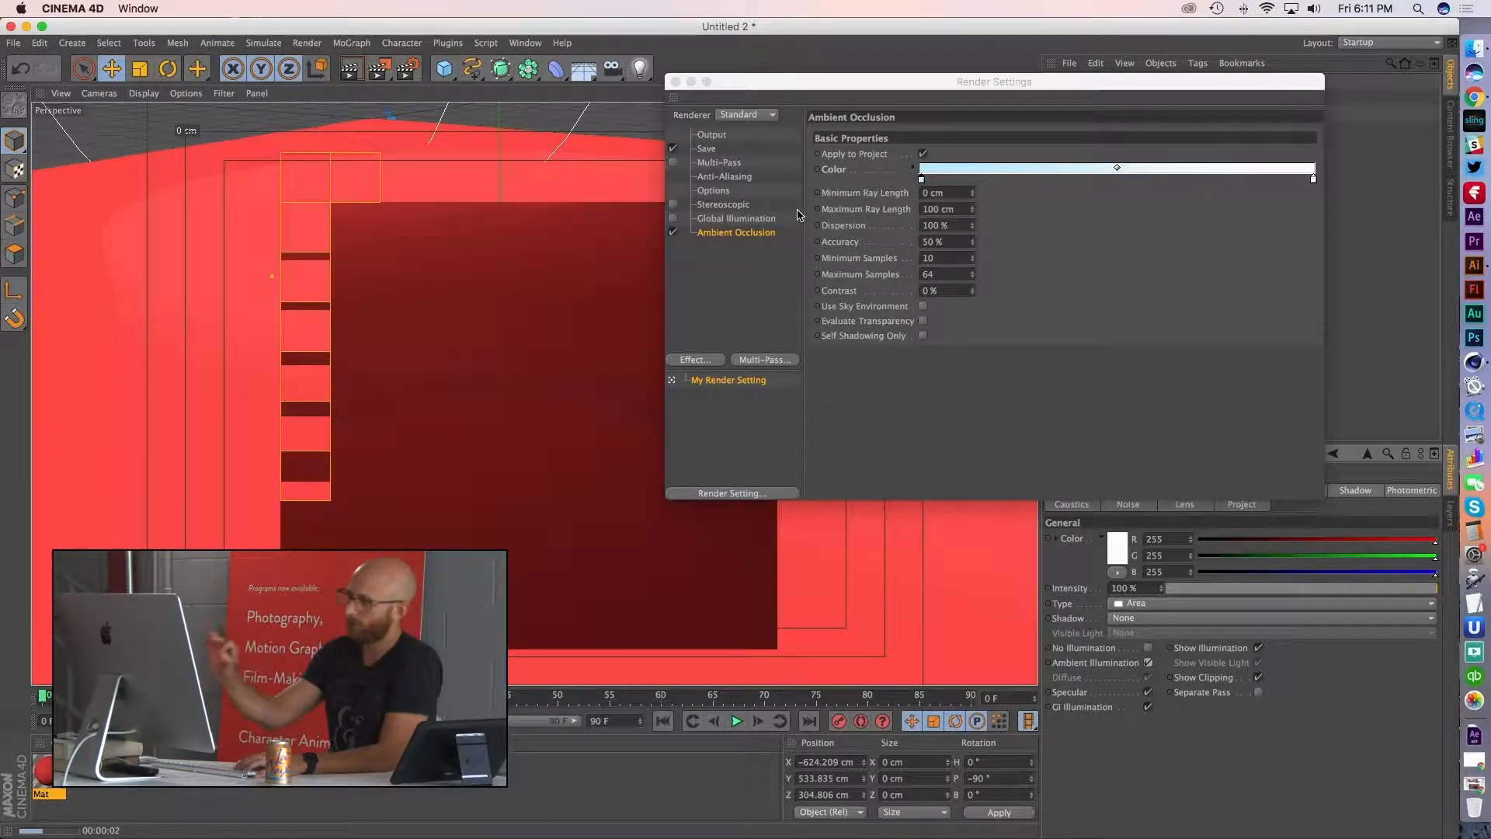
double_click(923, 179)
left_click(880, 214)
left_click(949, 243)
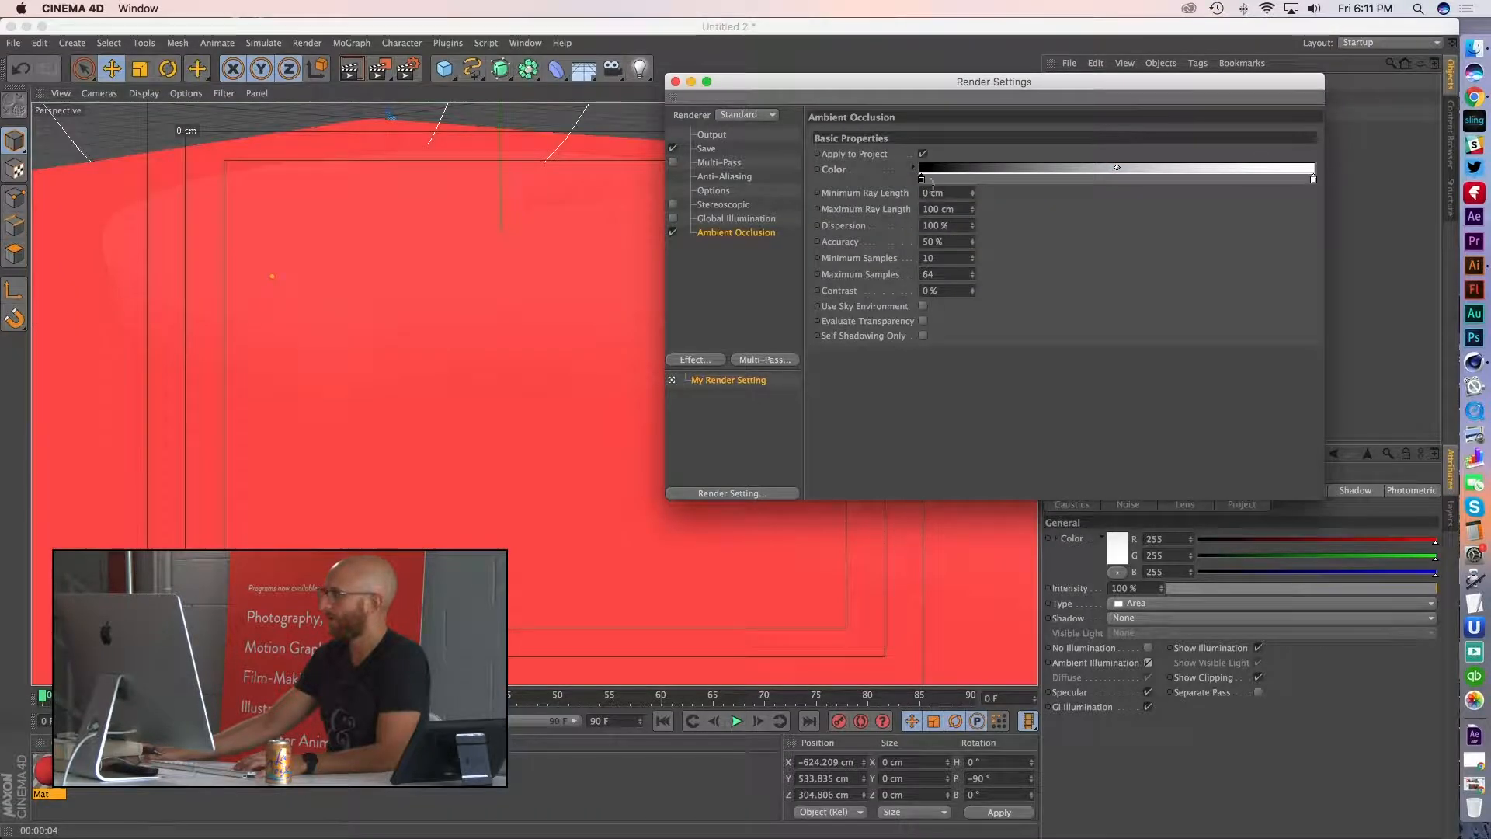
- Set the dark end of the Ambient Occlusion gradient to gray (RGB 94, 94, 94), and close the render settings
double_click(922, 179)
left_click(833, 188)
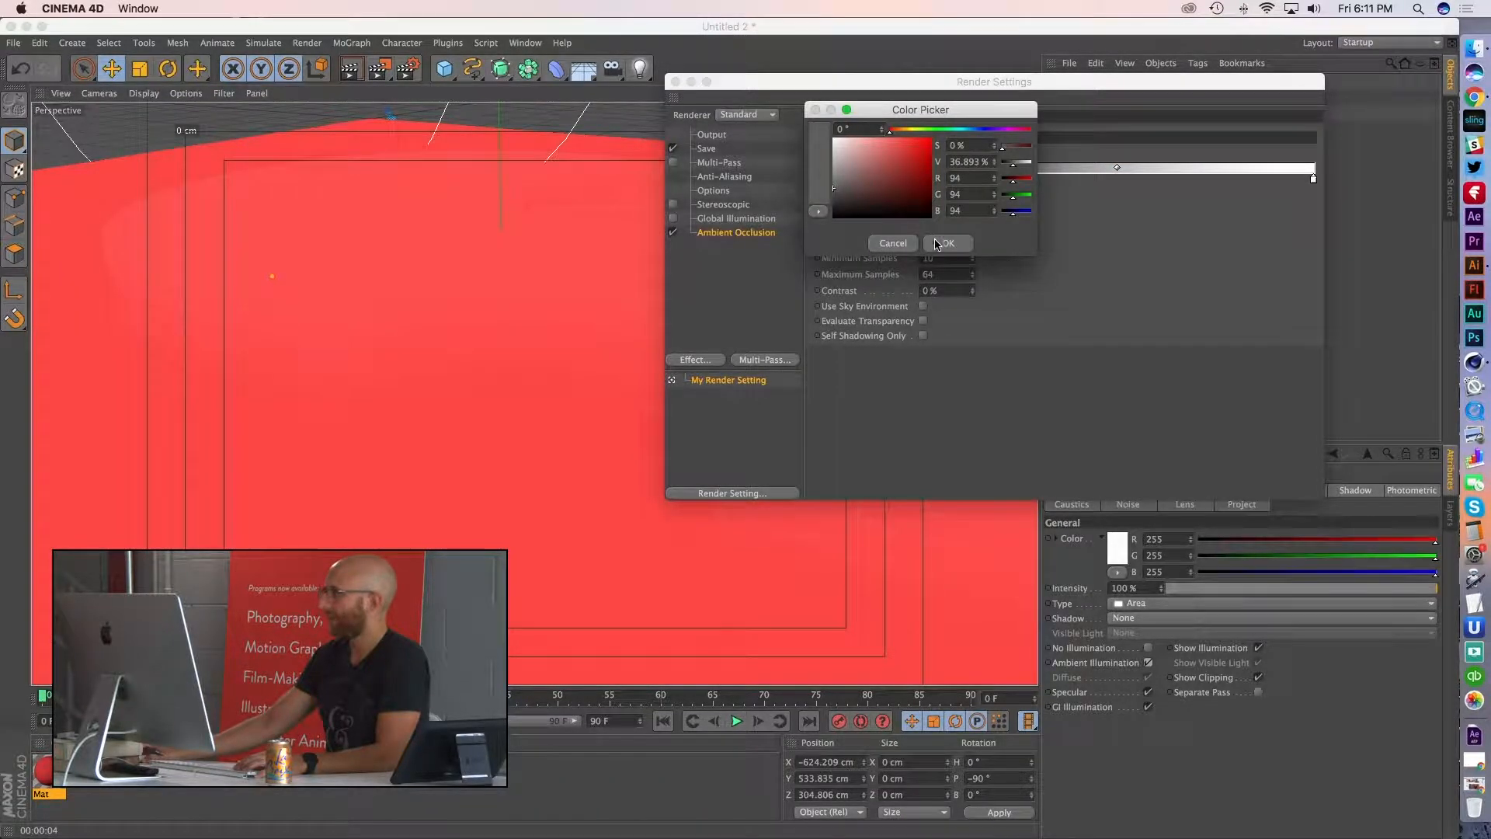
left_click(947, 243)
left_click(675, 82)
left_click(351, 70)
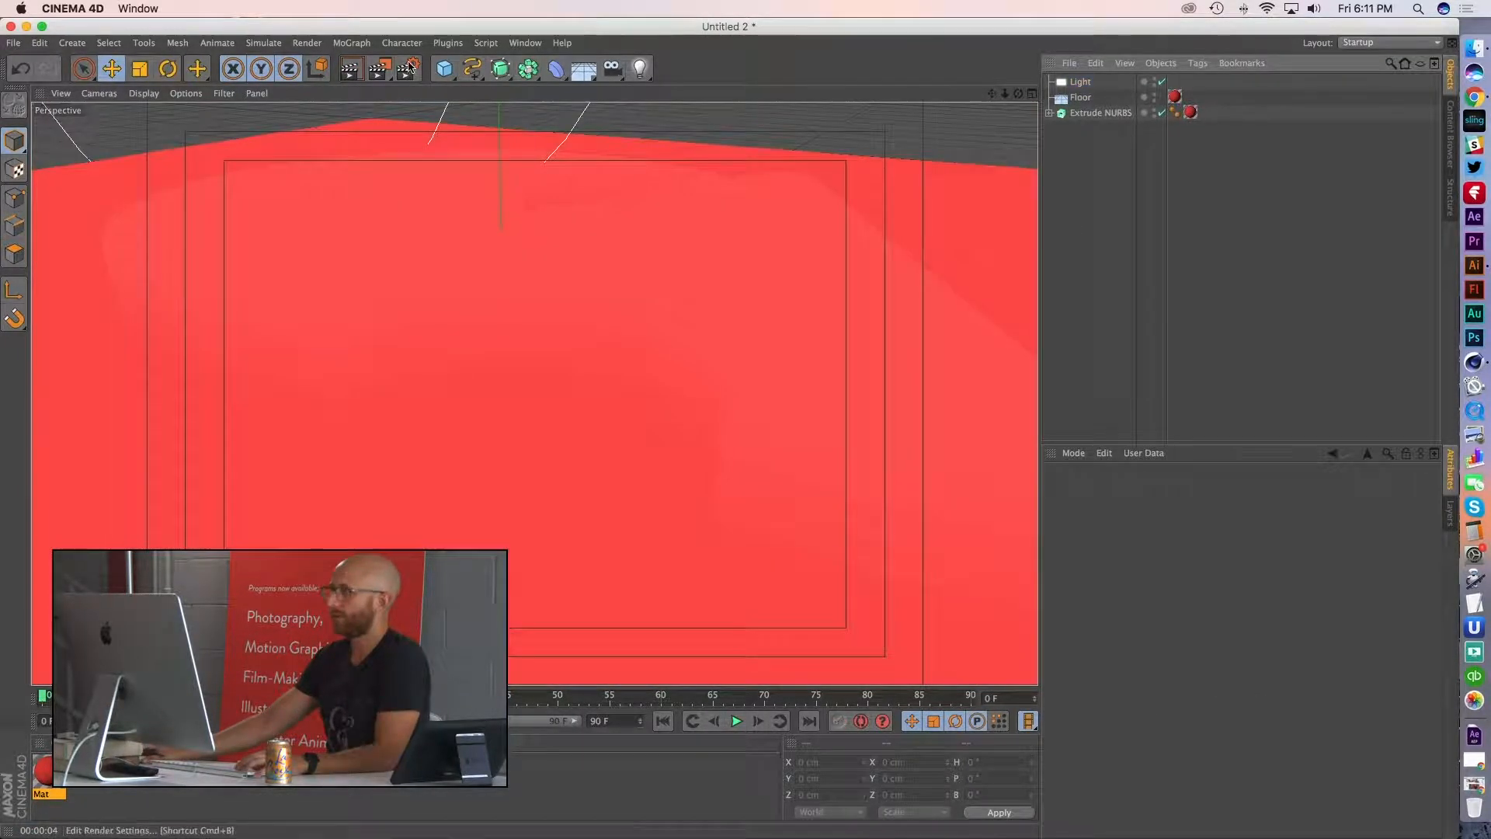
- Enable Global Illumination alongside Ambient Occlusion in the render settings and render a close-up preview
left_click(407, 69)
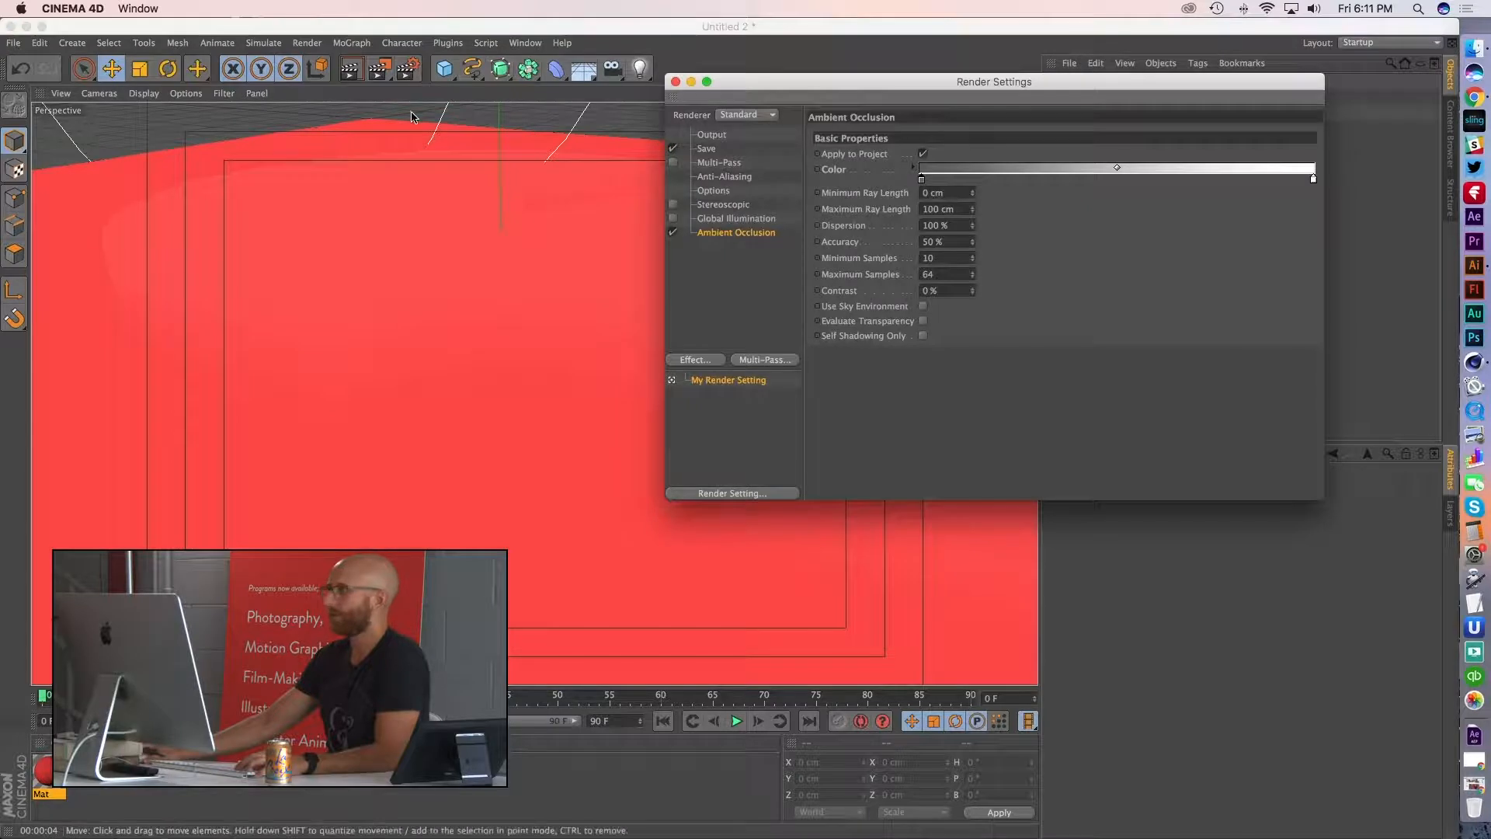
left_click(674, 218)
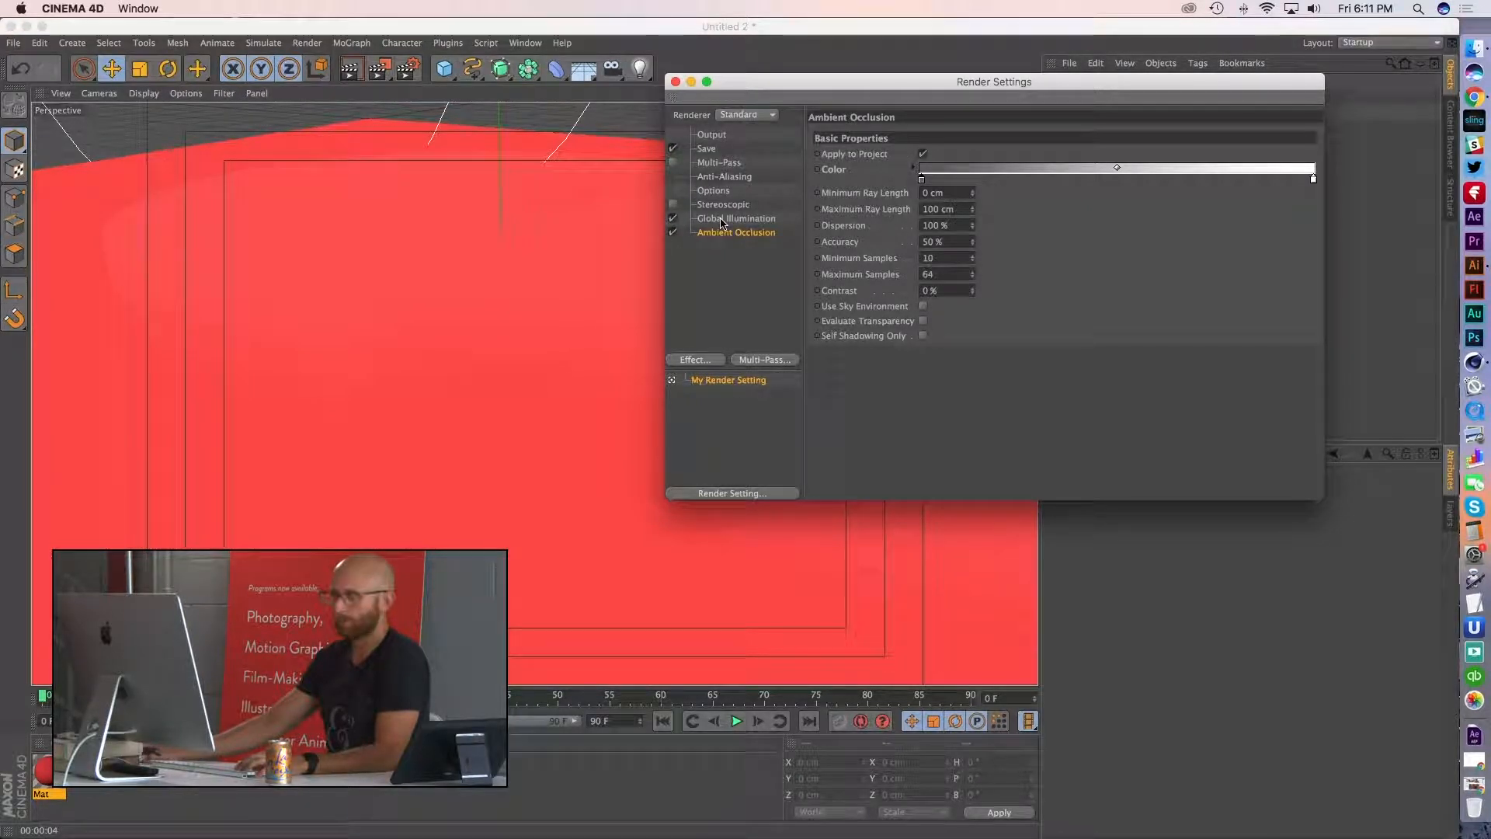
left_click(350, 68)
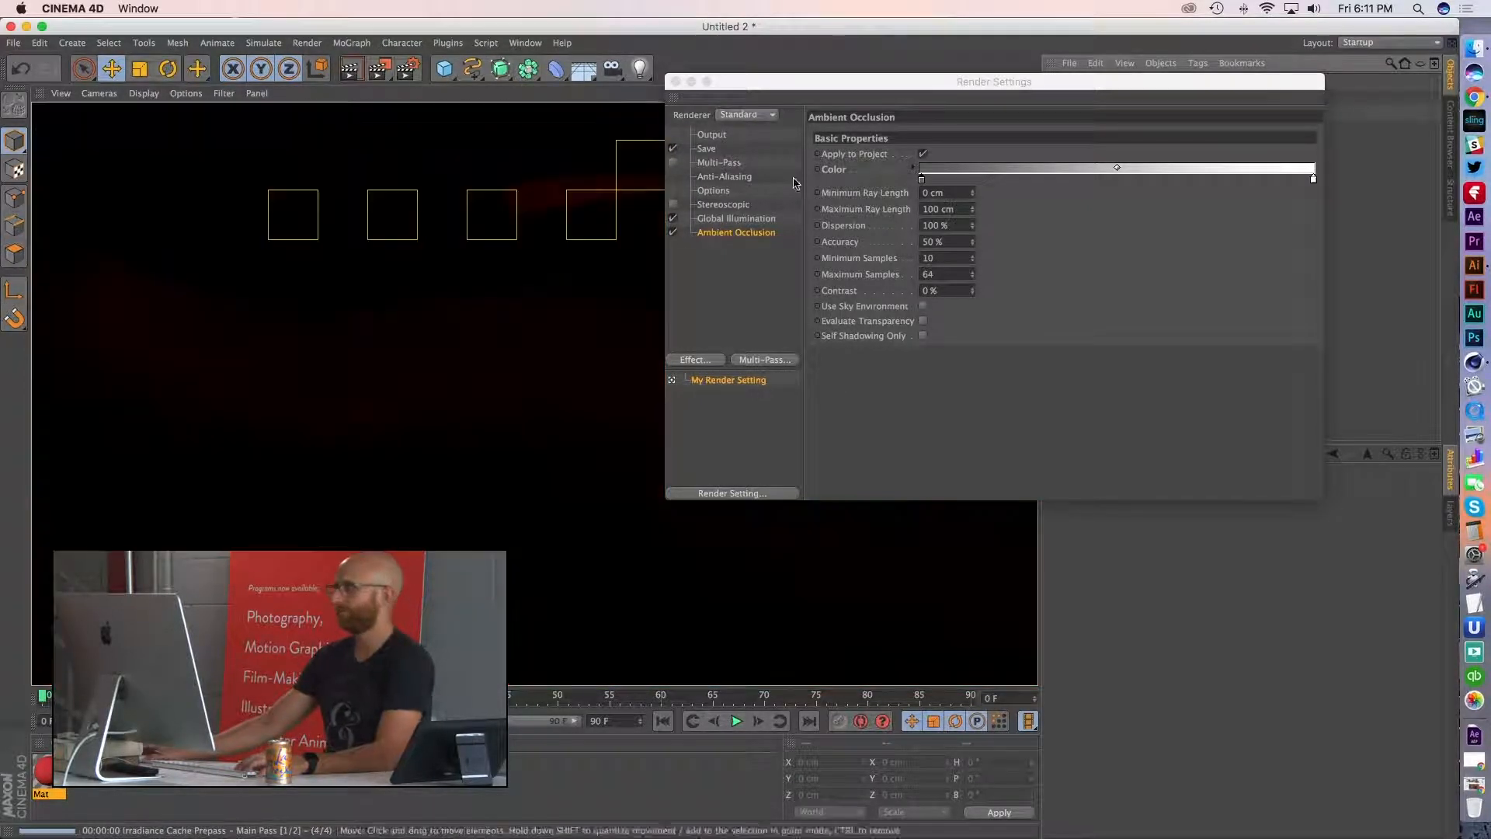
left_click_drag(749, 82, 925, 89)
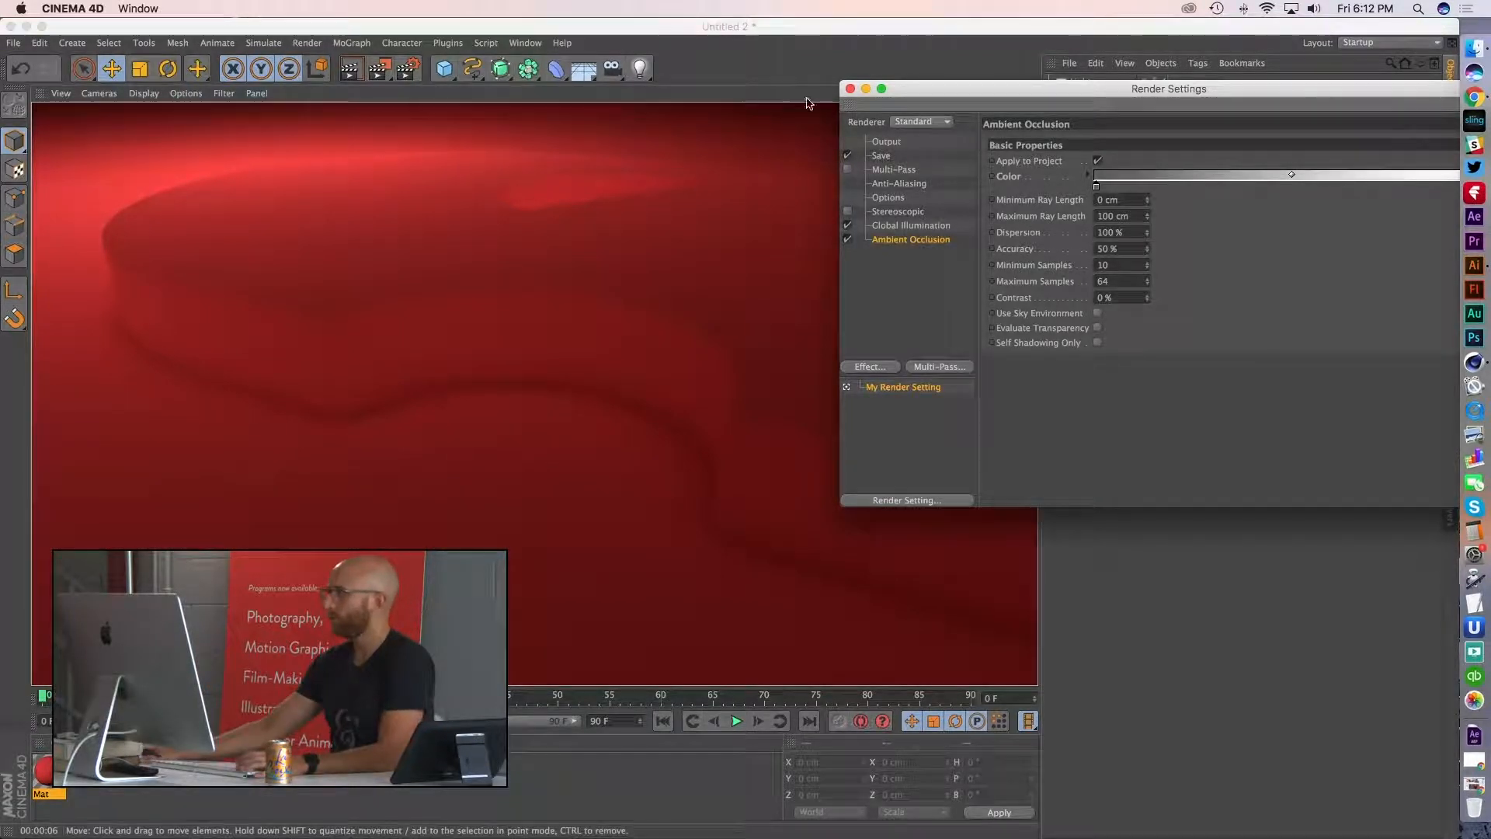
left_click(850, 89)
- Set the light's shadow type to Area and render a preview
left_click(1080, 84)
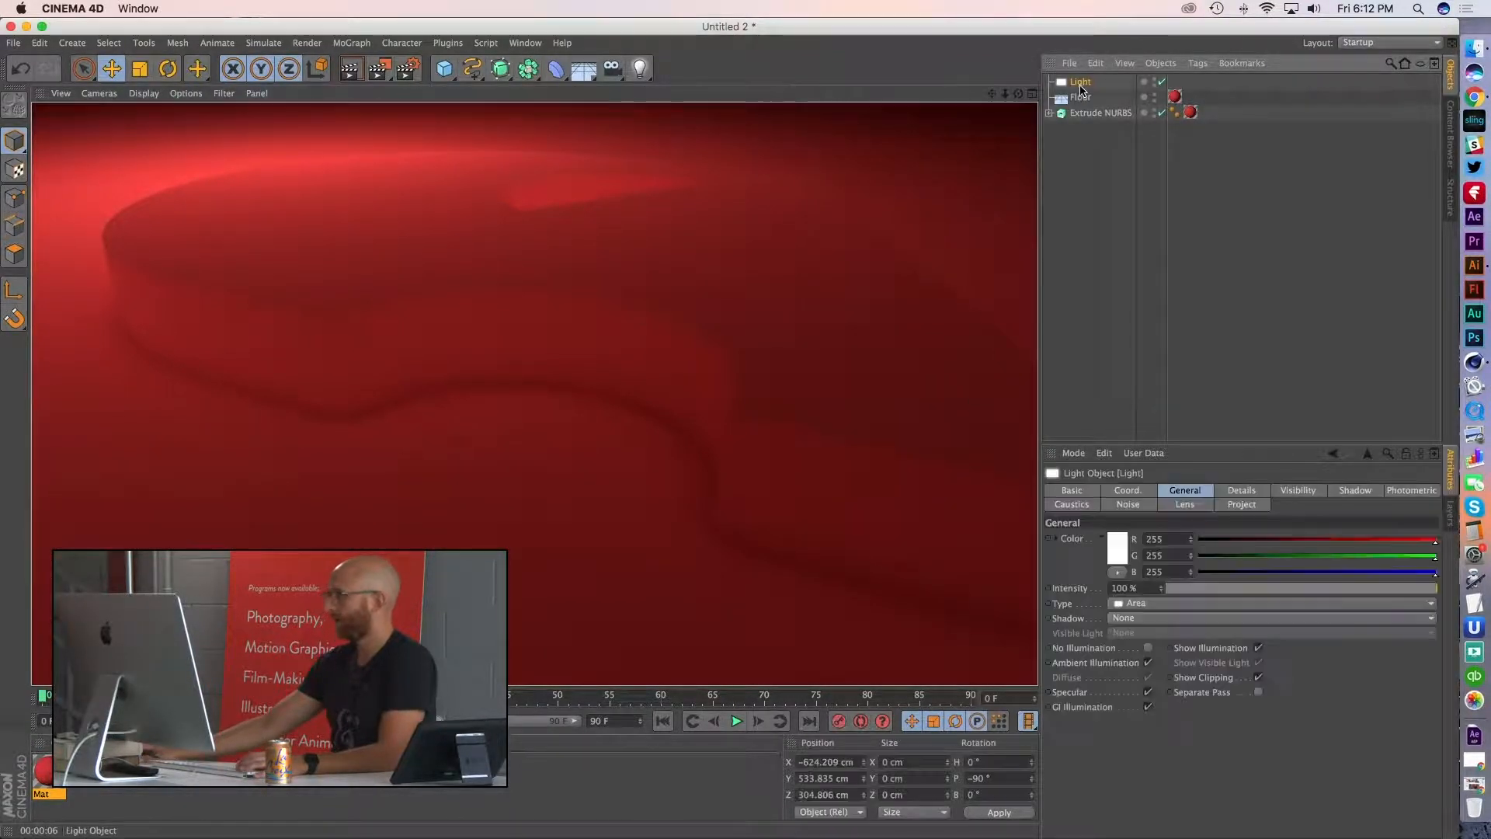
left_click(1164, 619)
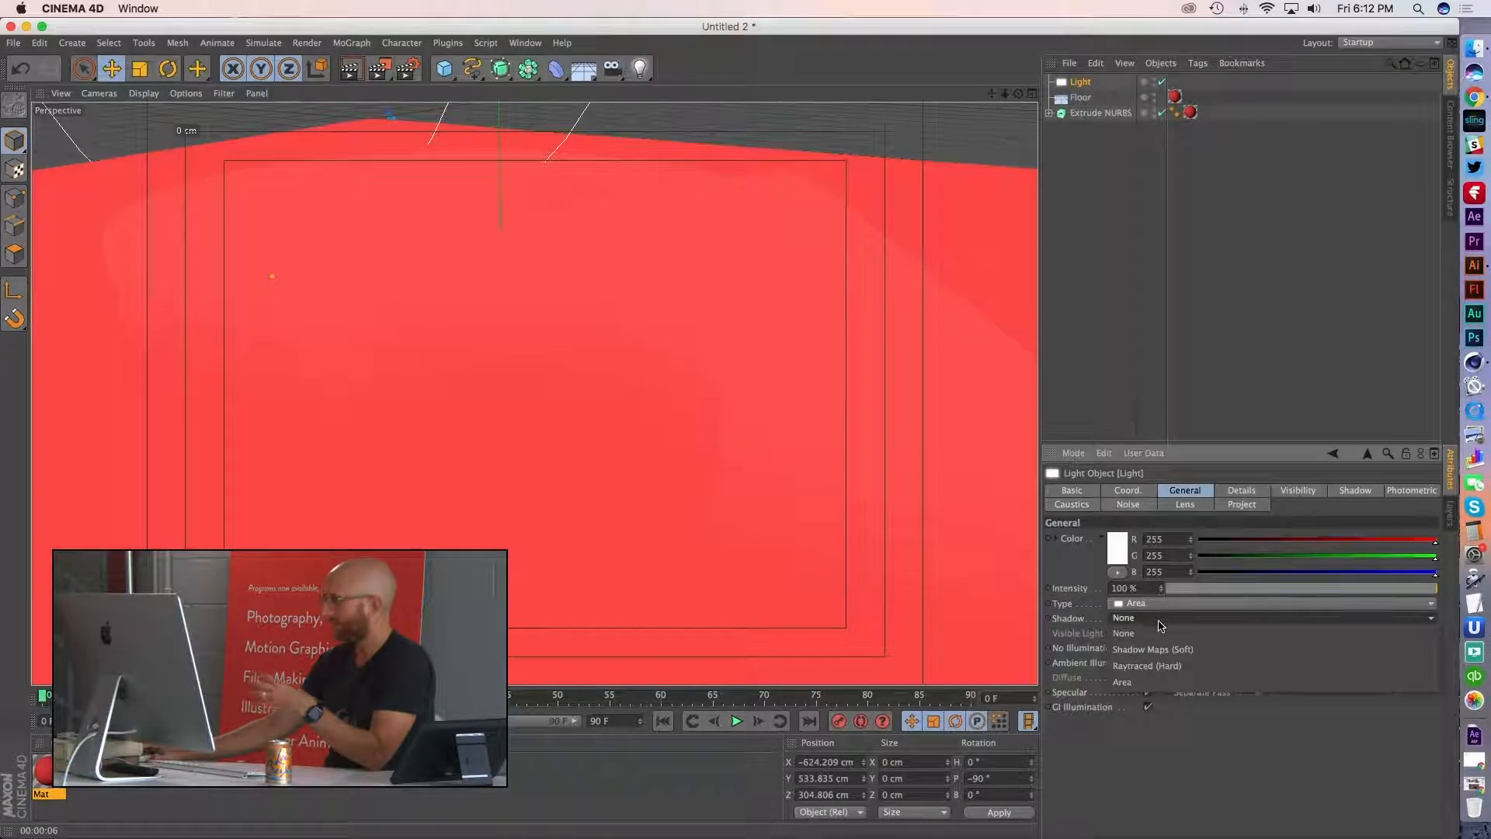
left_click(1165, 685)
key("ctrl+r")
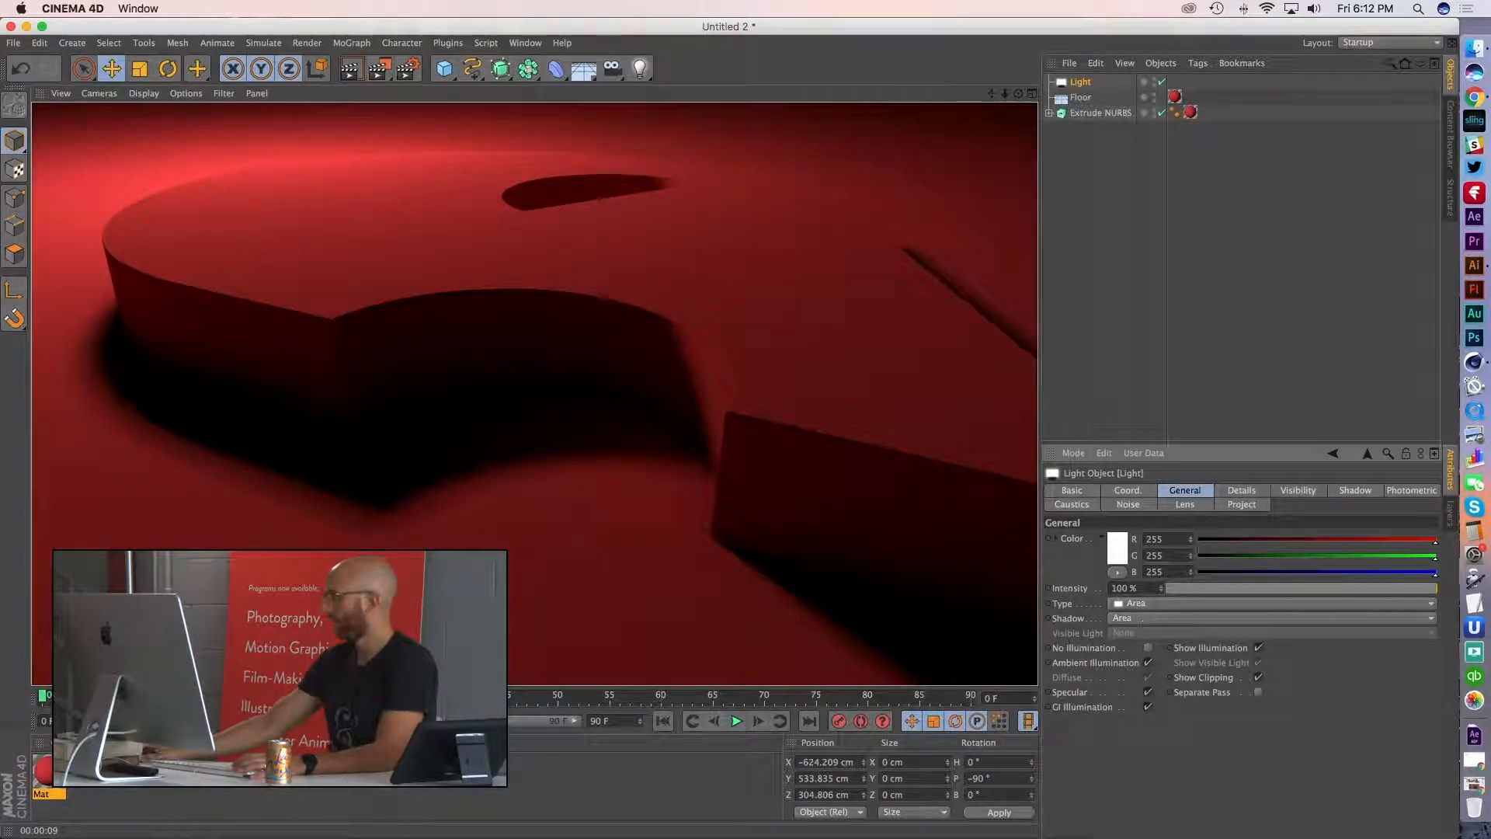
- Change the light's shadow color from black to red and render a preview
left_click(1359, 491)
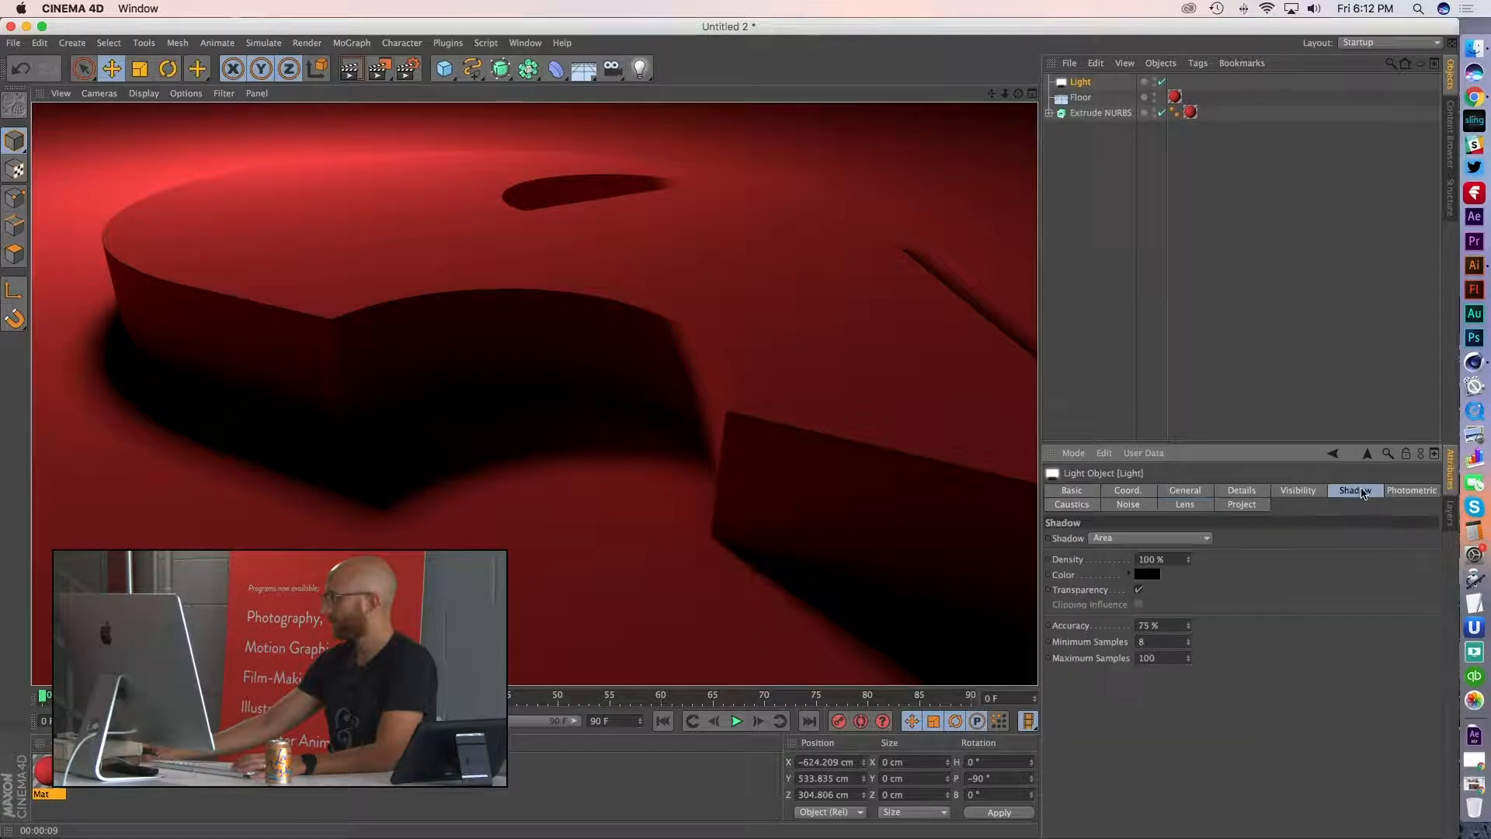
left_click(1147, 575)
left_click_drag(1142, 579, 1128, 574)
left_click(1172, 641)
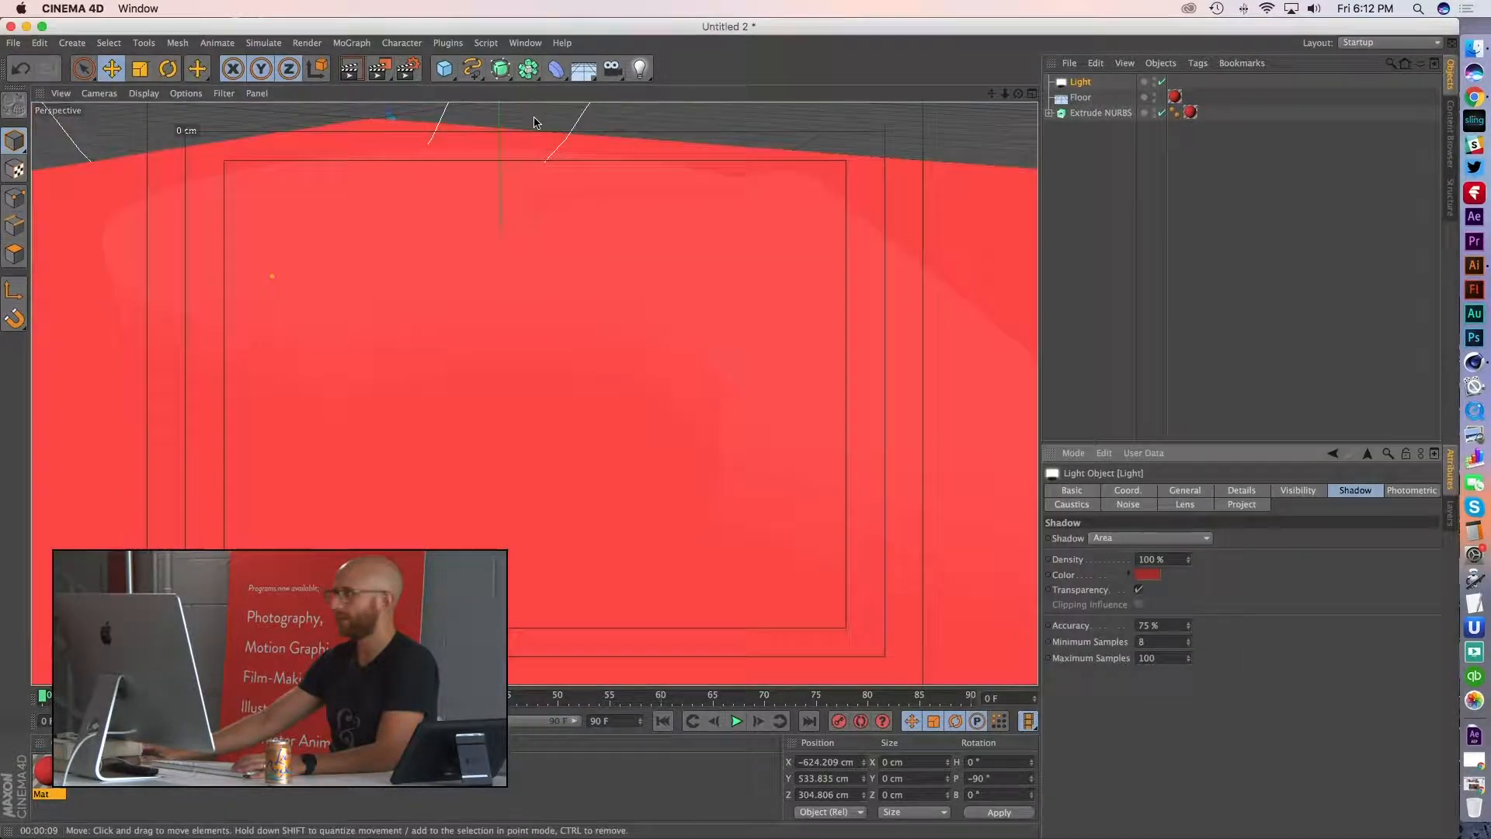
left_click(346, 76)
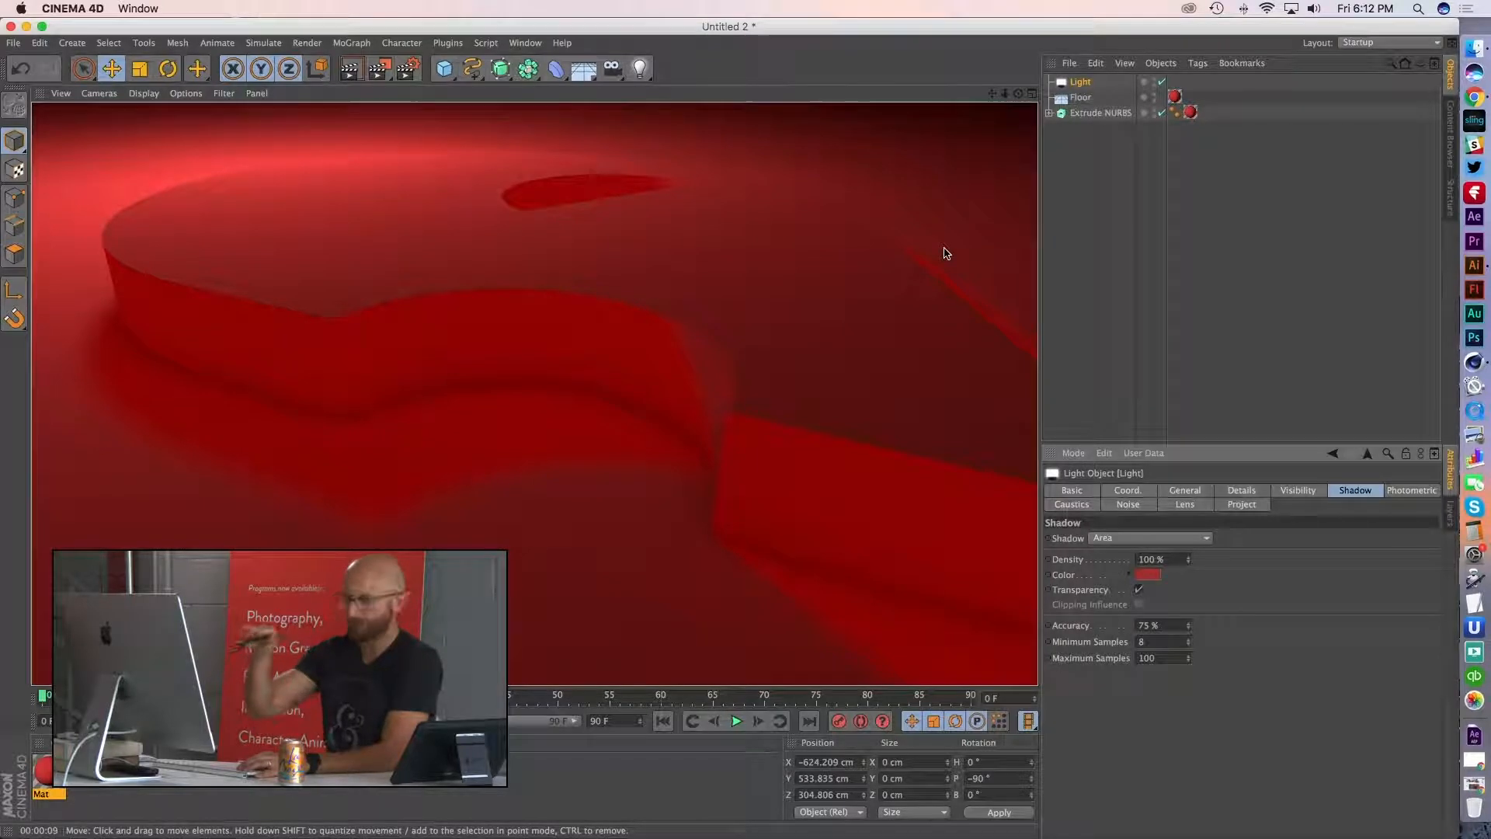
- Set the light's shadow color to neutral gray (RGB 89, 89, 89) and render a preview
left_click(1153, 577)
left_click(1065, 588)
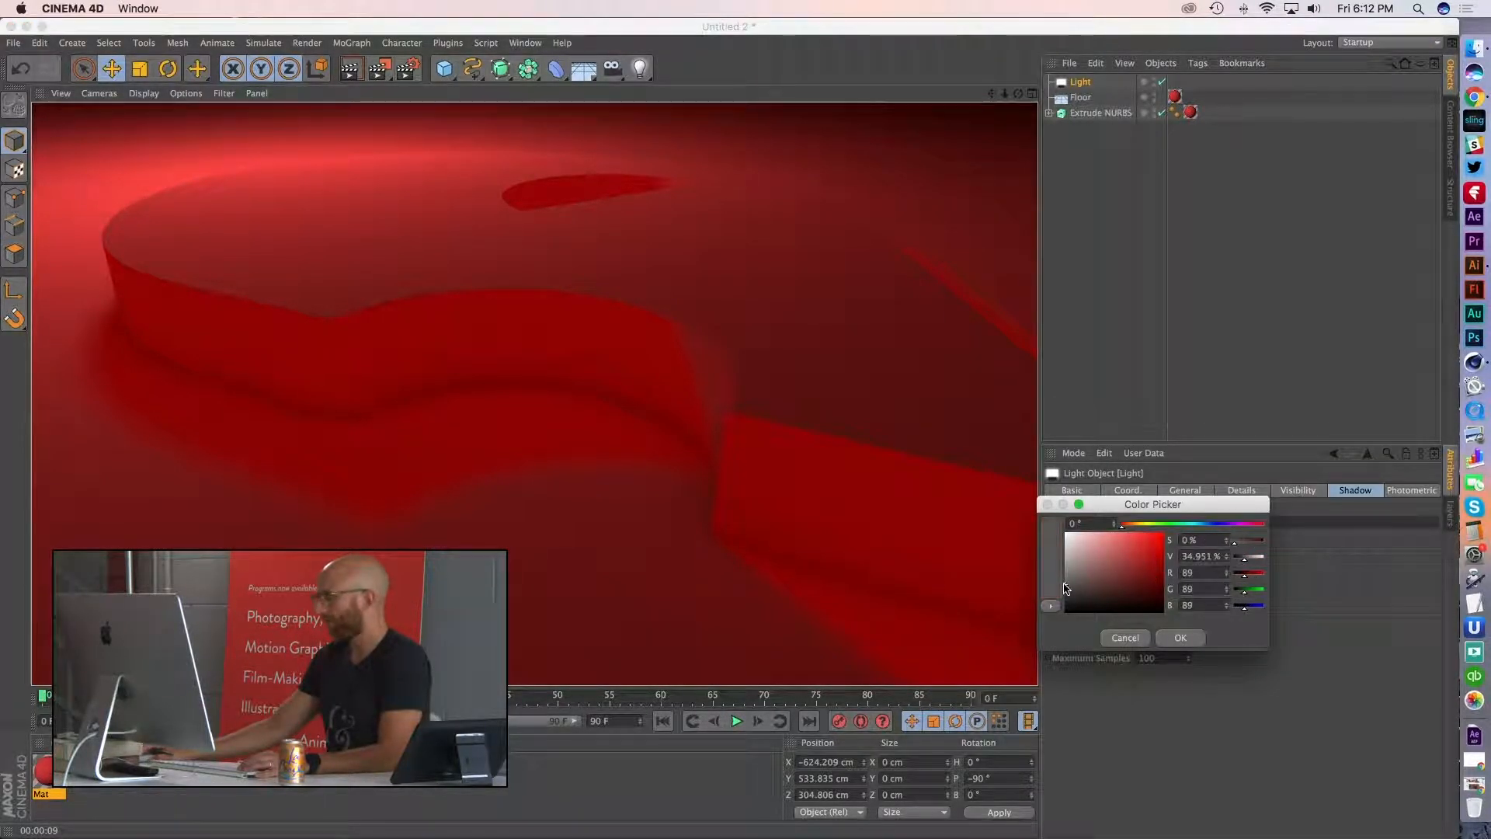
left_click(1180, 637)
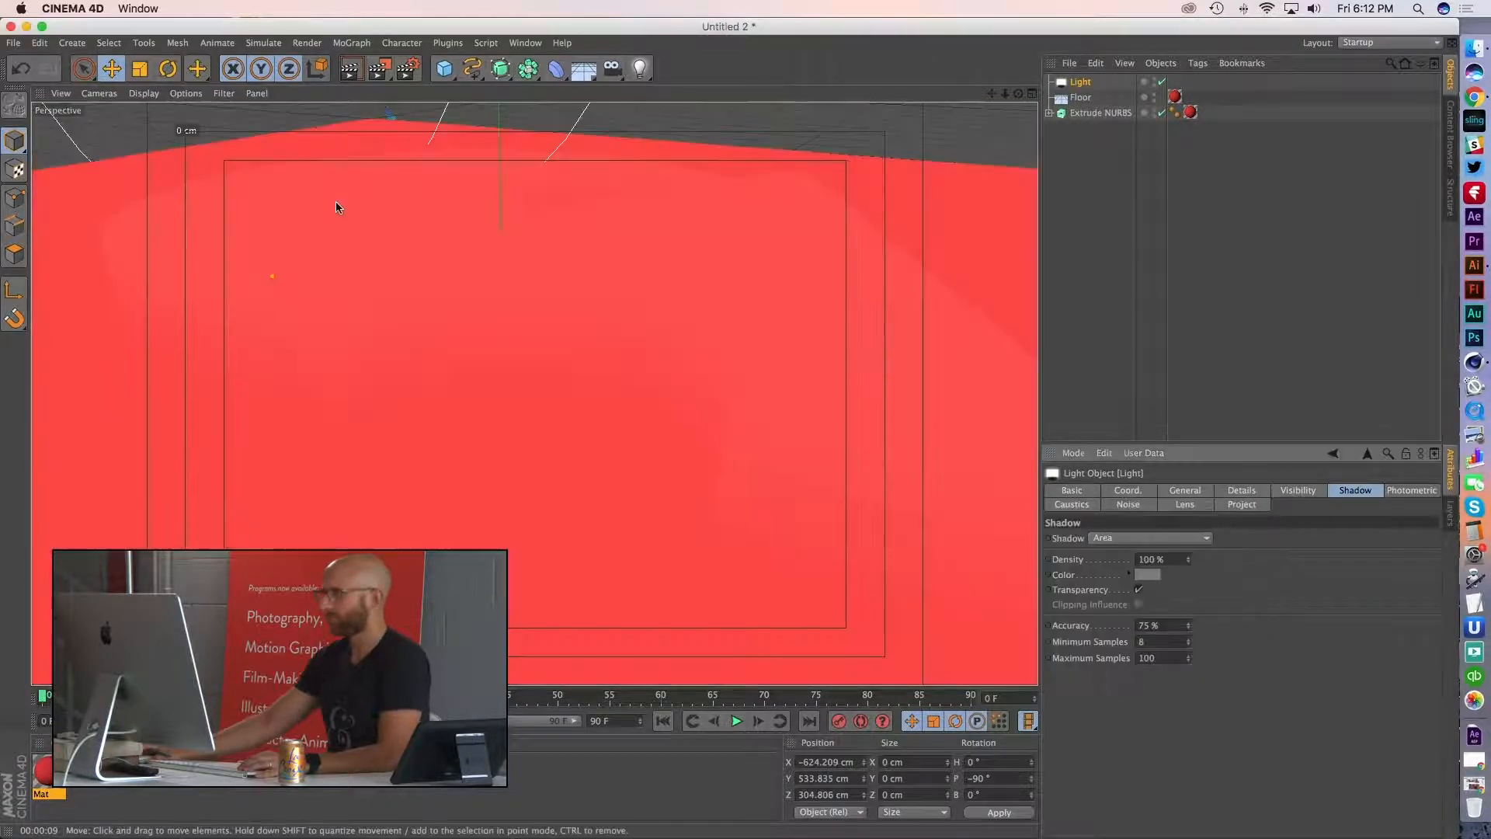
left_click(352, 69)
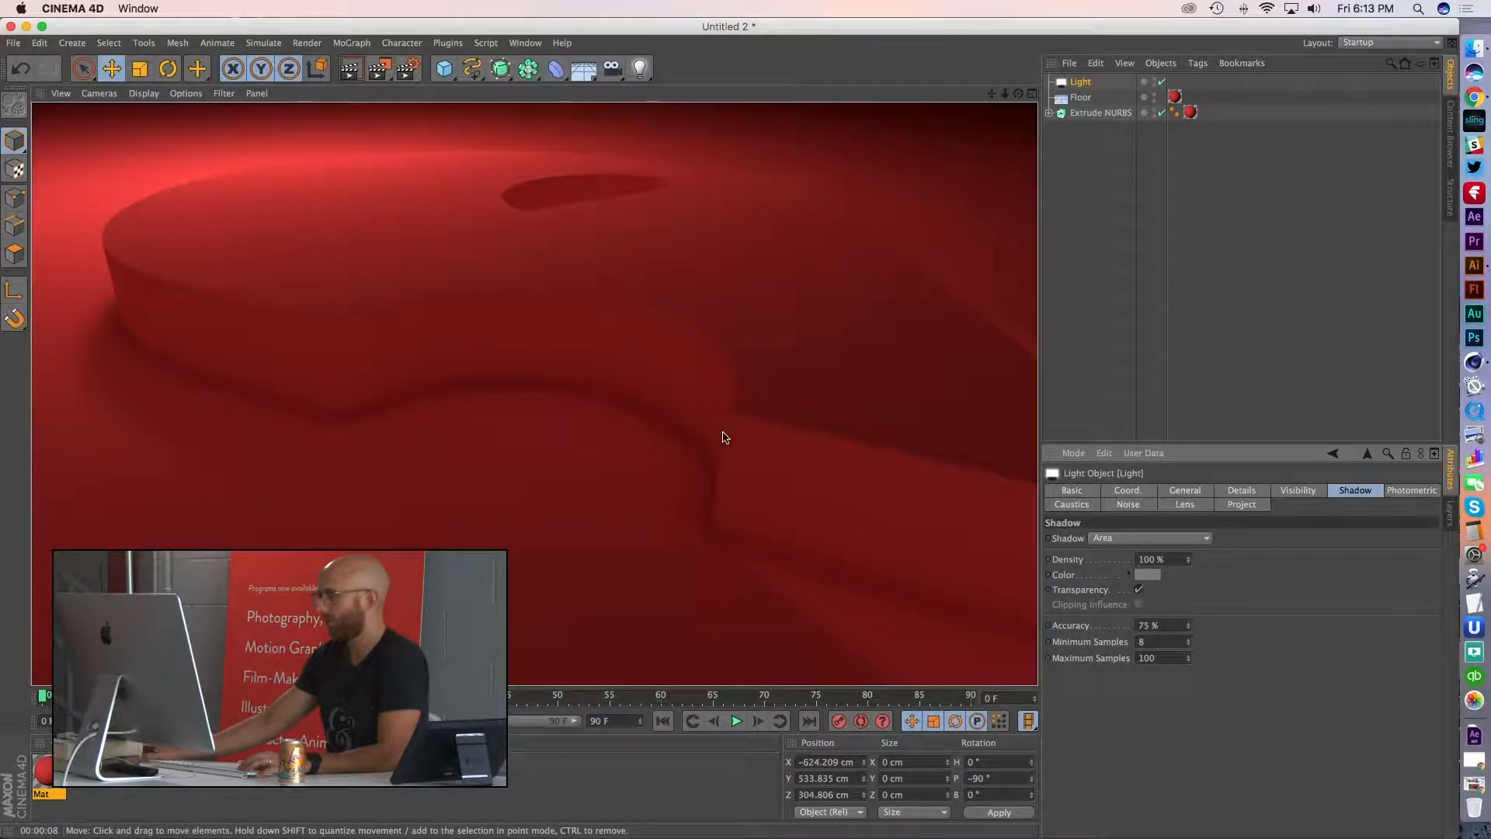
- Add a camera to the scene from a view that frames the whole letter shape
right_click_drag(706, 435, 662, 443, "alt")
mouse_move(662, 442)
left_mouse_down("alt")
mouse_move(657, 468)
mouse_move(692, 500)
left_mouse_up("alt")
middle_click_drag(692, 500, 545, 517, "alt")
left_click_drag(545, 517, 626, 241, "alt")
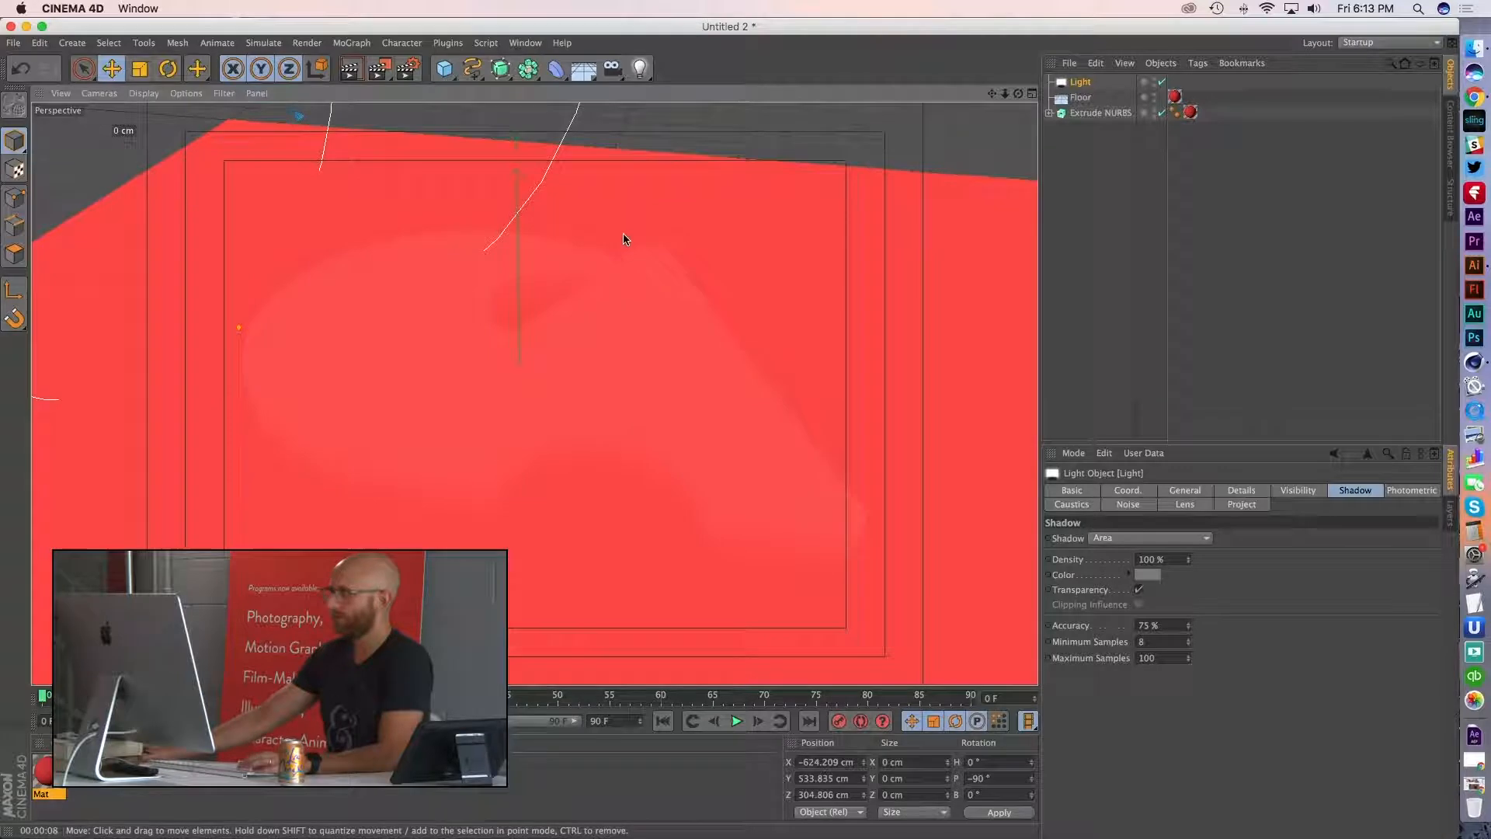
left_click_drag(613, 69, 659, 92)
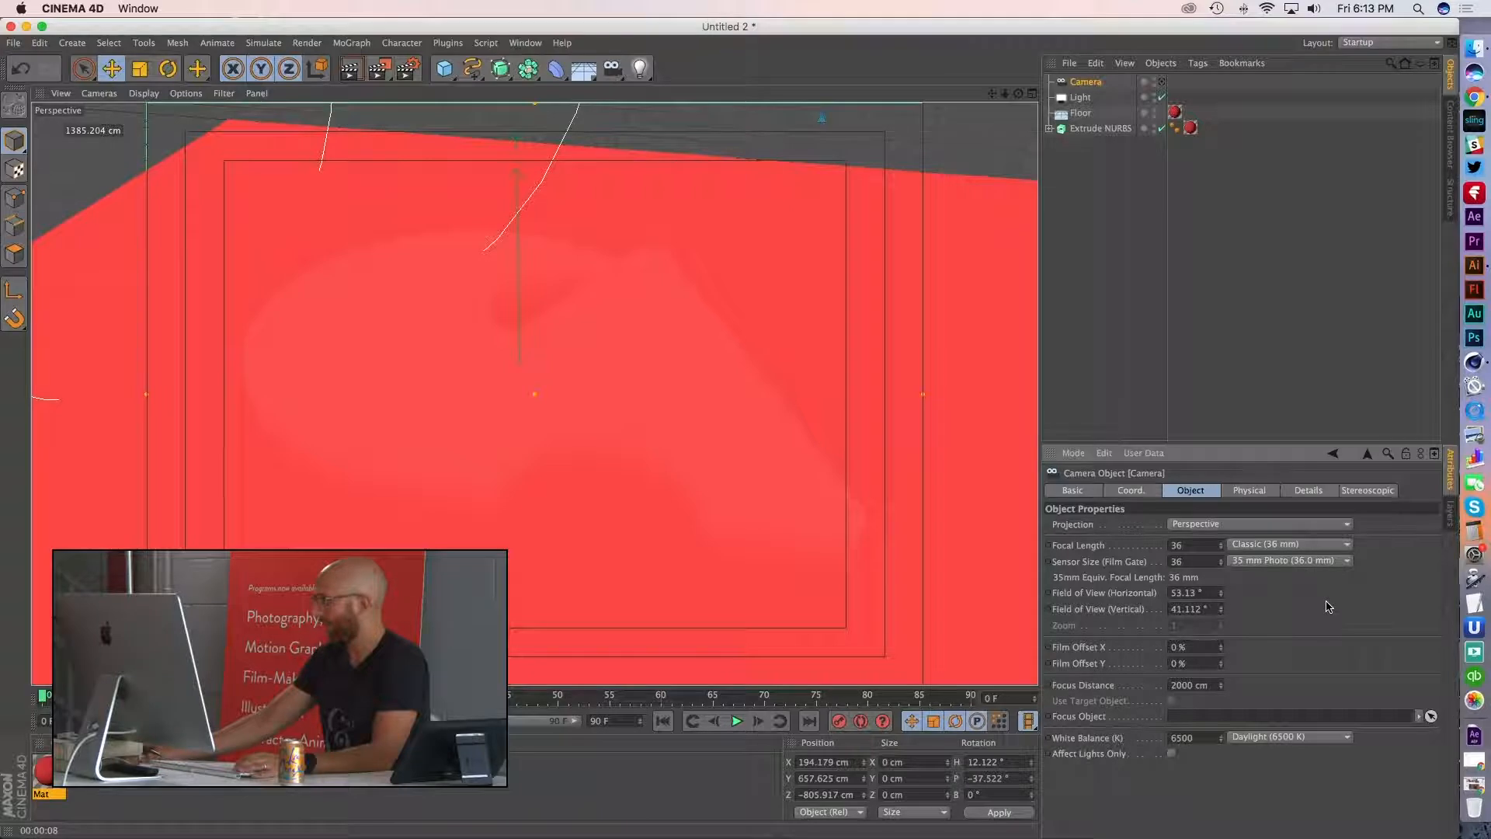
- Set the camera's focal length to Super Wide (15 mm) and look through the camera
left_click(1252, 547)
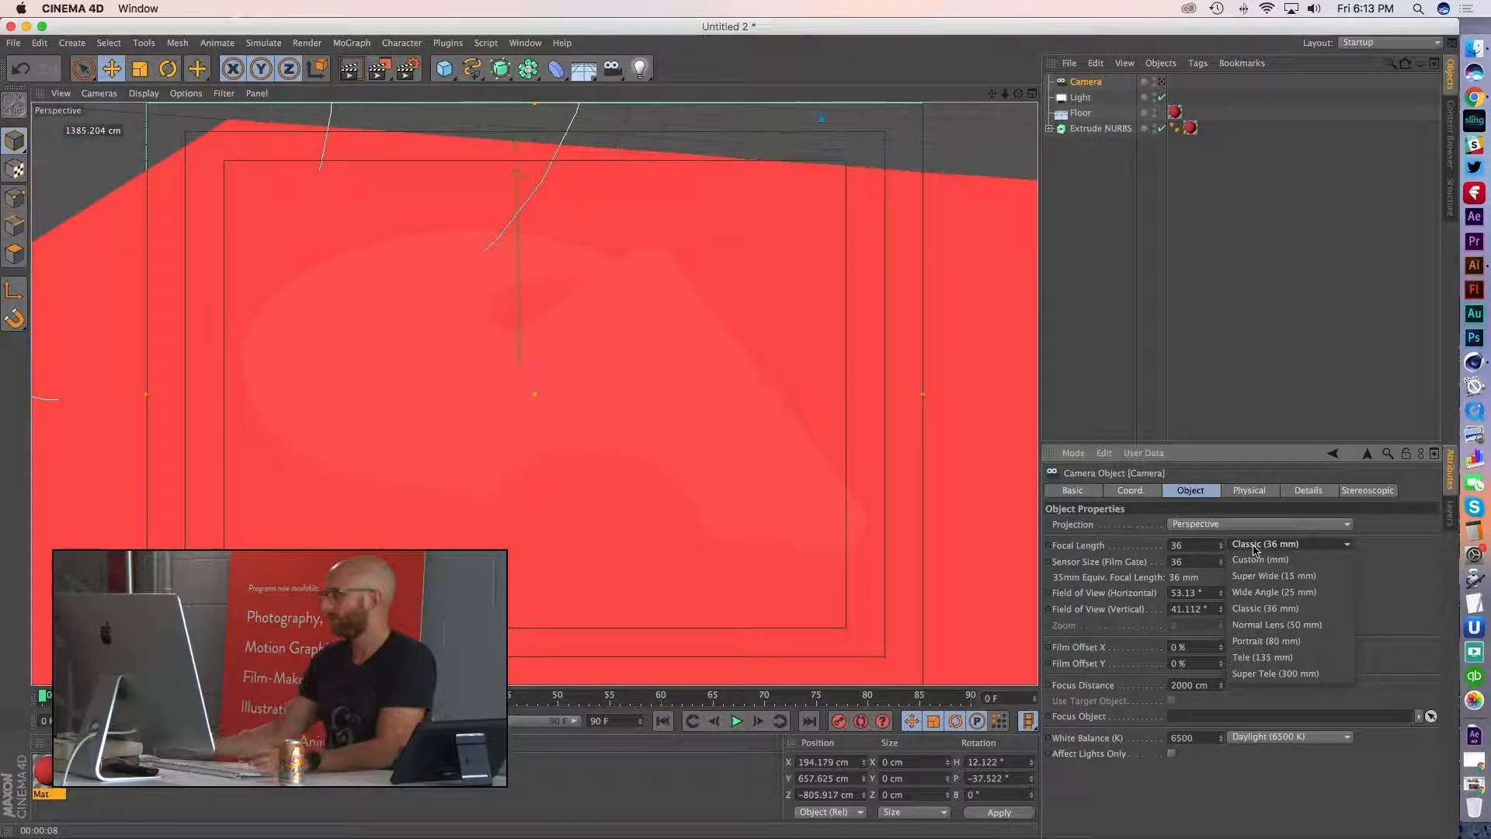
left_click(1260, 576)
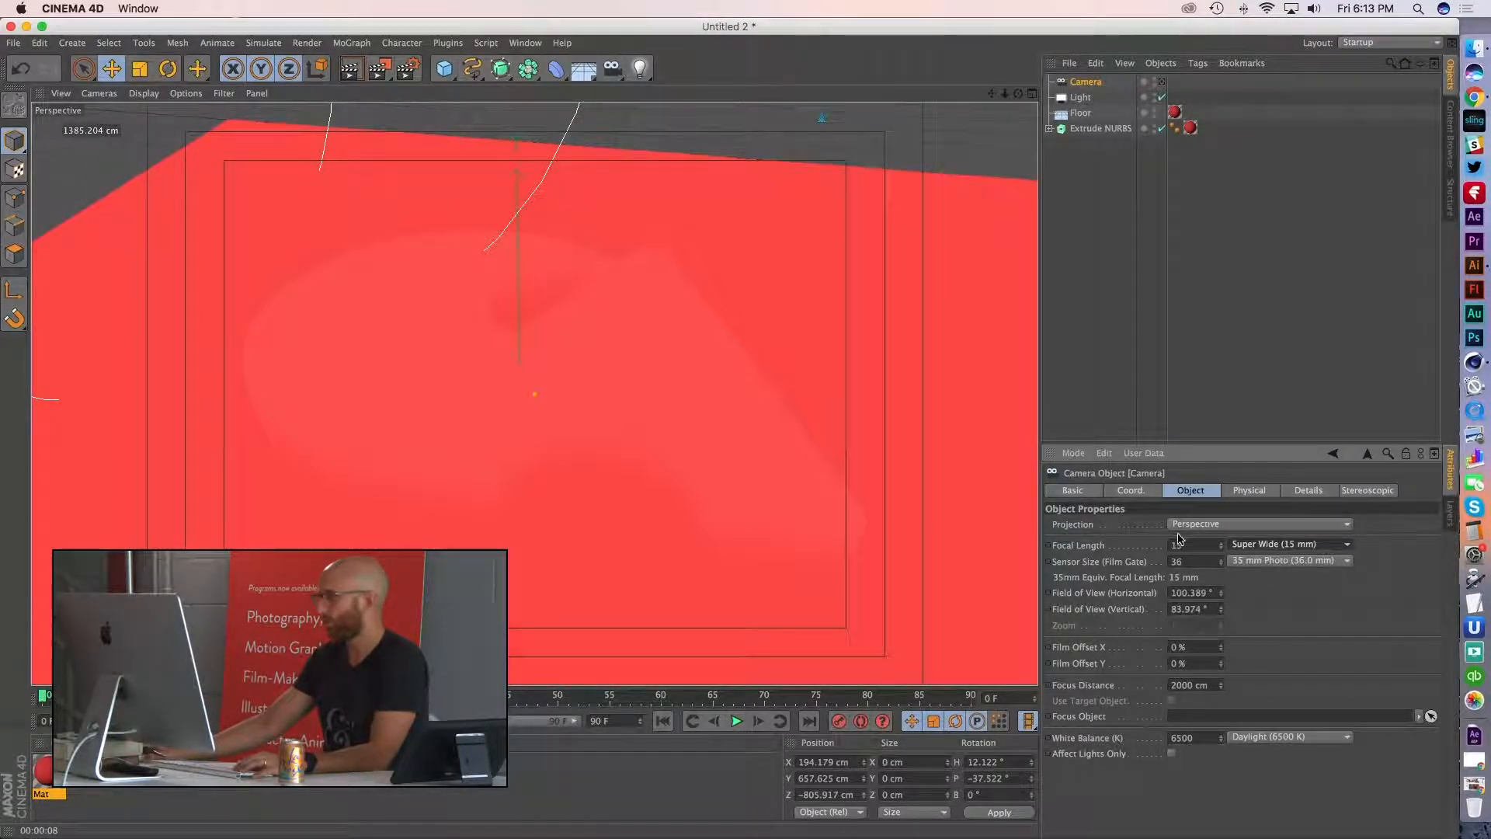
left_click(1161, 82)
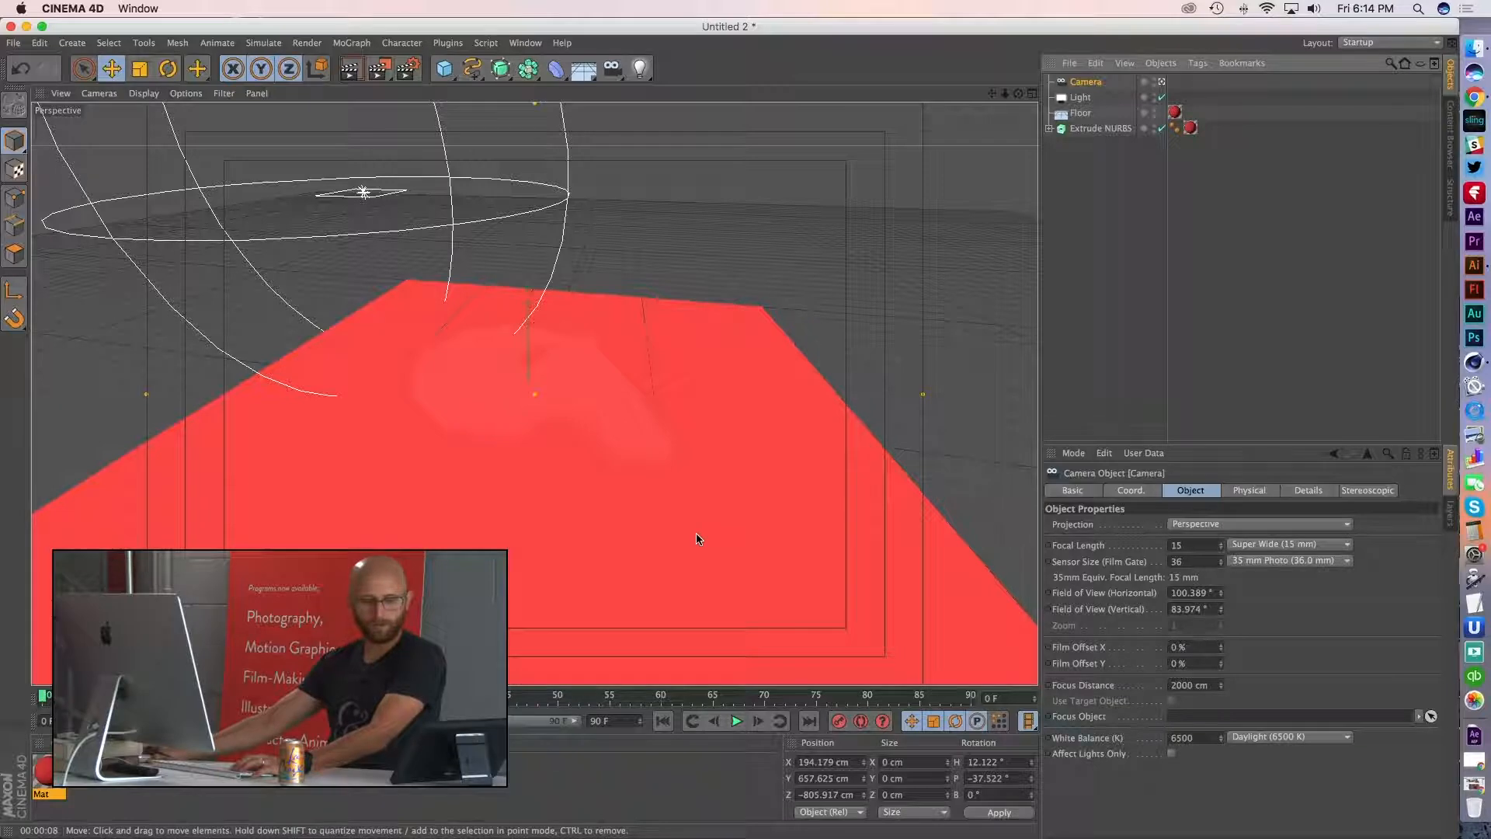
- Move the camera in close to the logo at a low angle and display the viewport shading with lines
right_click_drag(602, 456, 659, 453, "alt")
left_click_drag(659, 453, 592, 268, "alt")
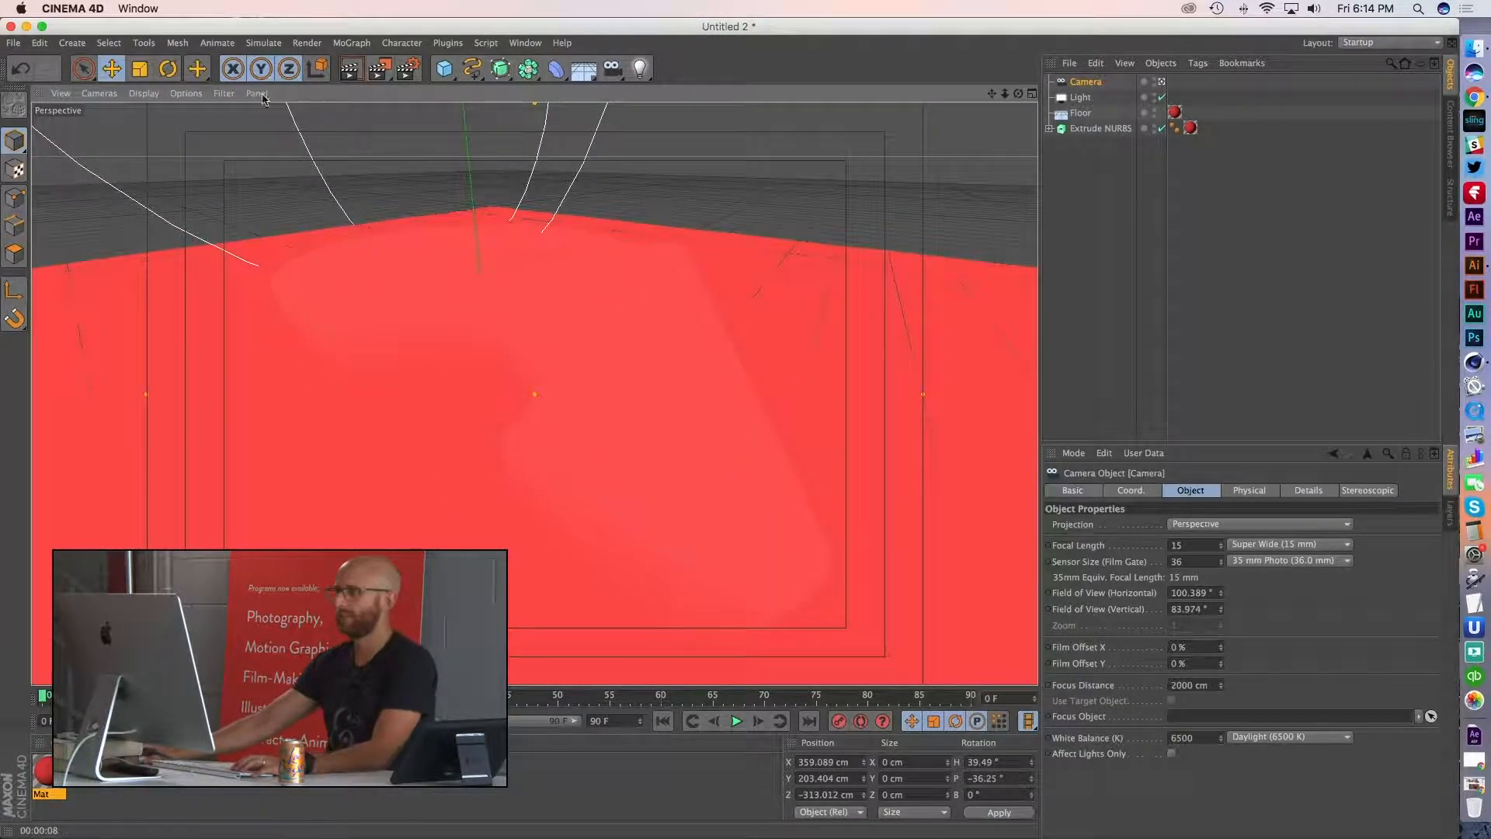
left_click(146, 94)
left_click(176, 140)
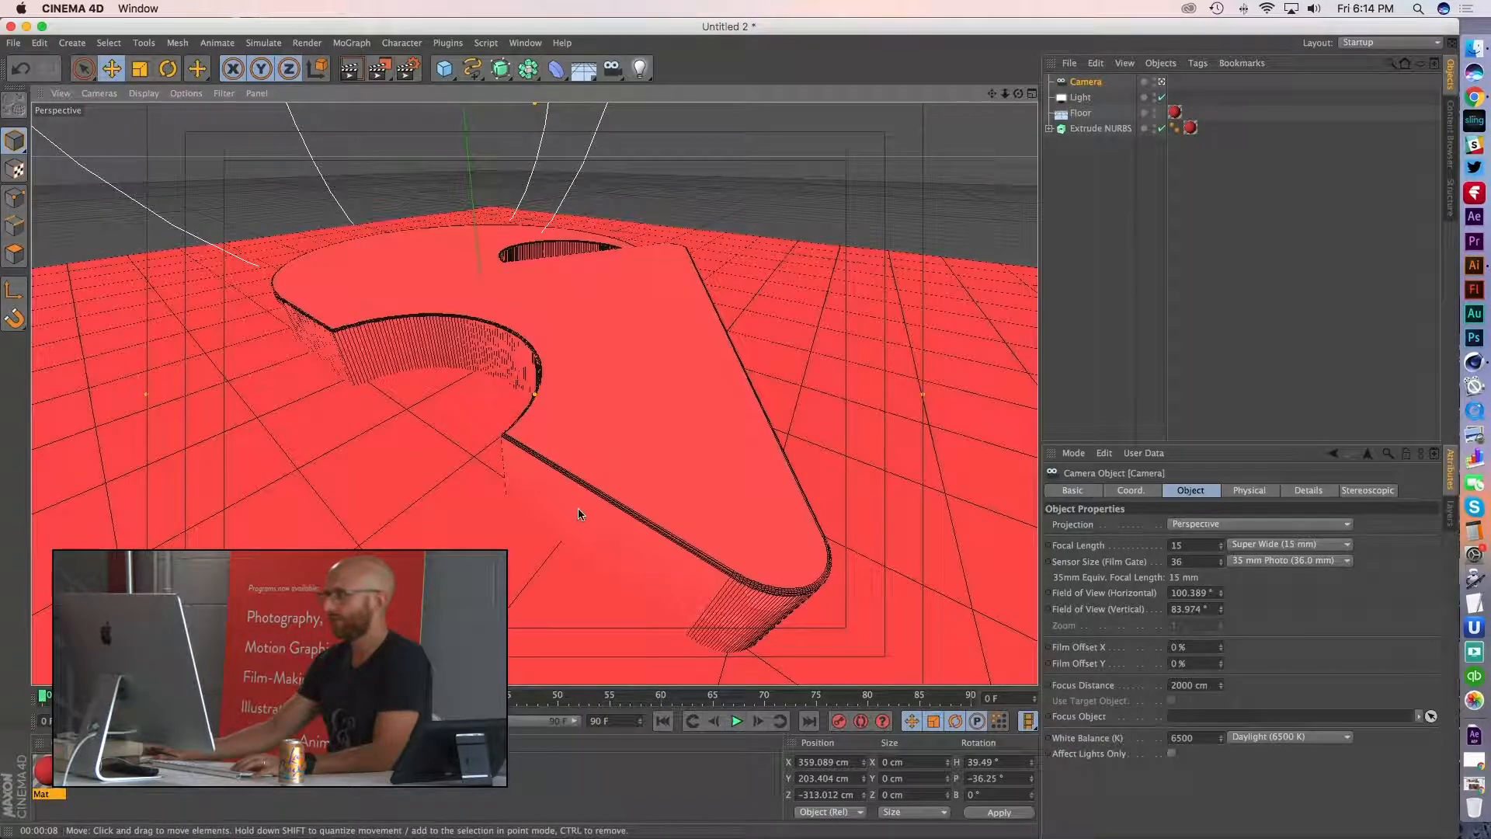
- Try Quick Shading and Gouraud Shading without lines in the viewport and return to Gouraud Shading (Lines)
left_click(140, 94)
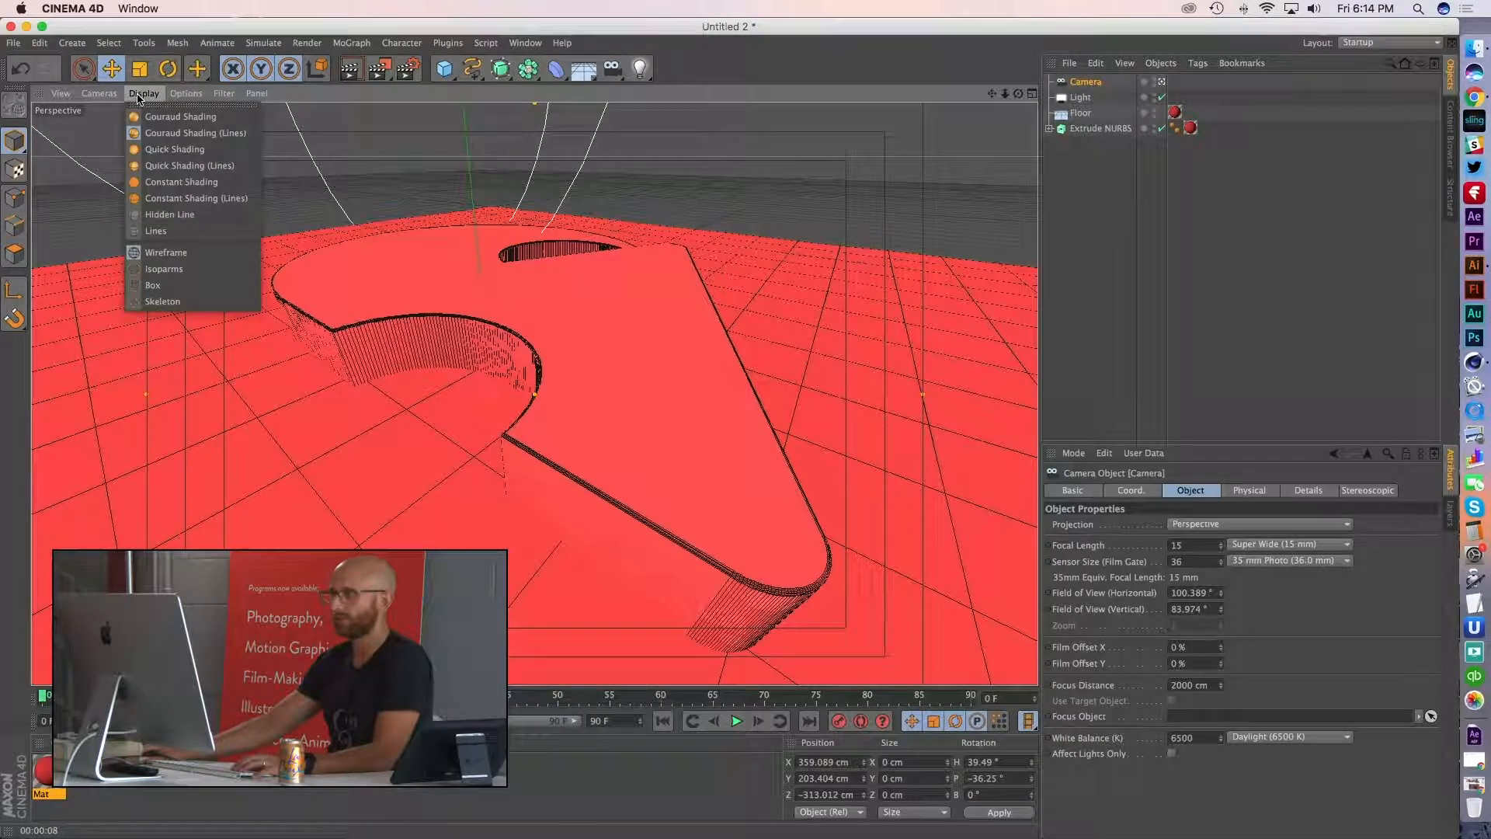
left_click(179, 154)
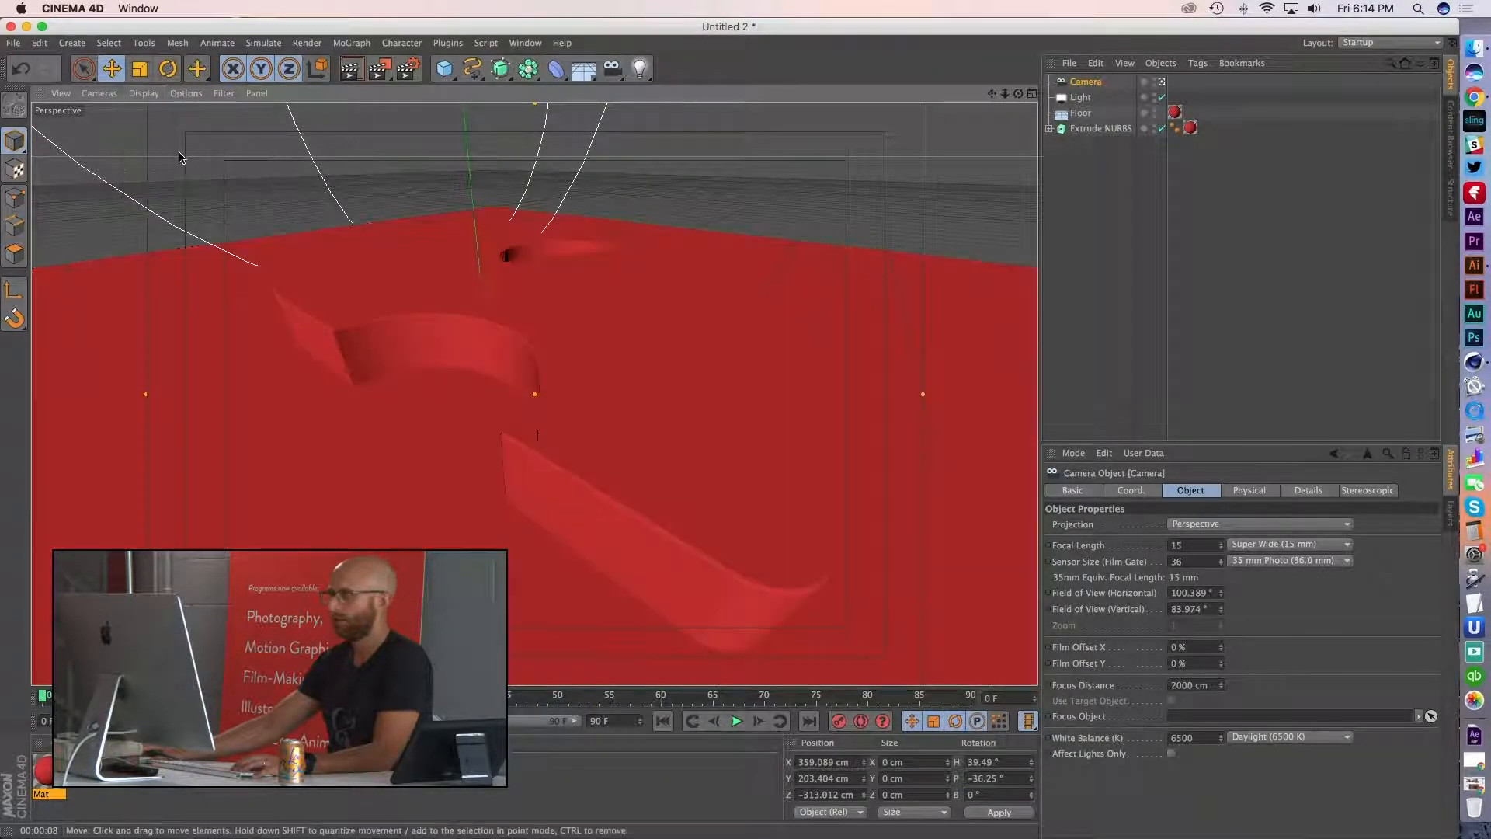
left_click(143, 93)
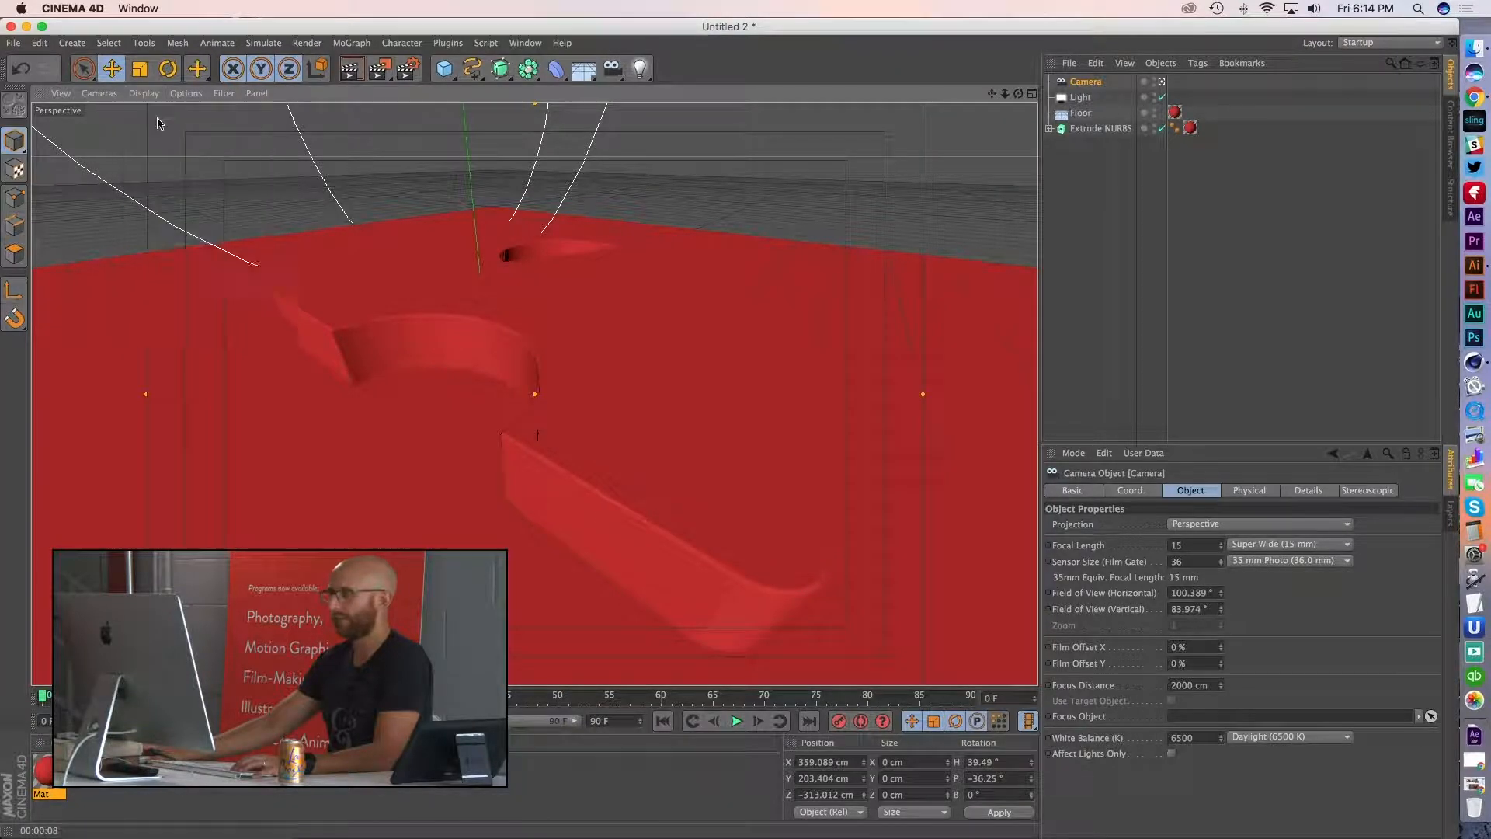
left_click(159, 122)
left_click(143, 94)
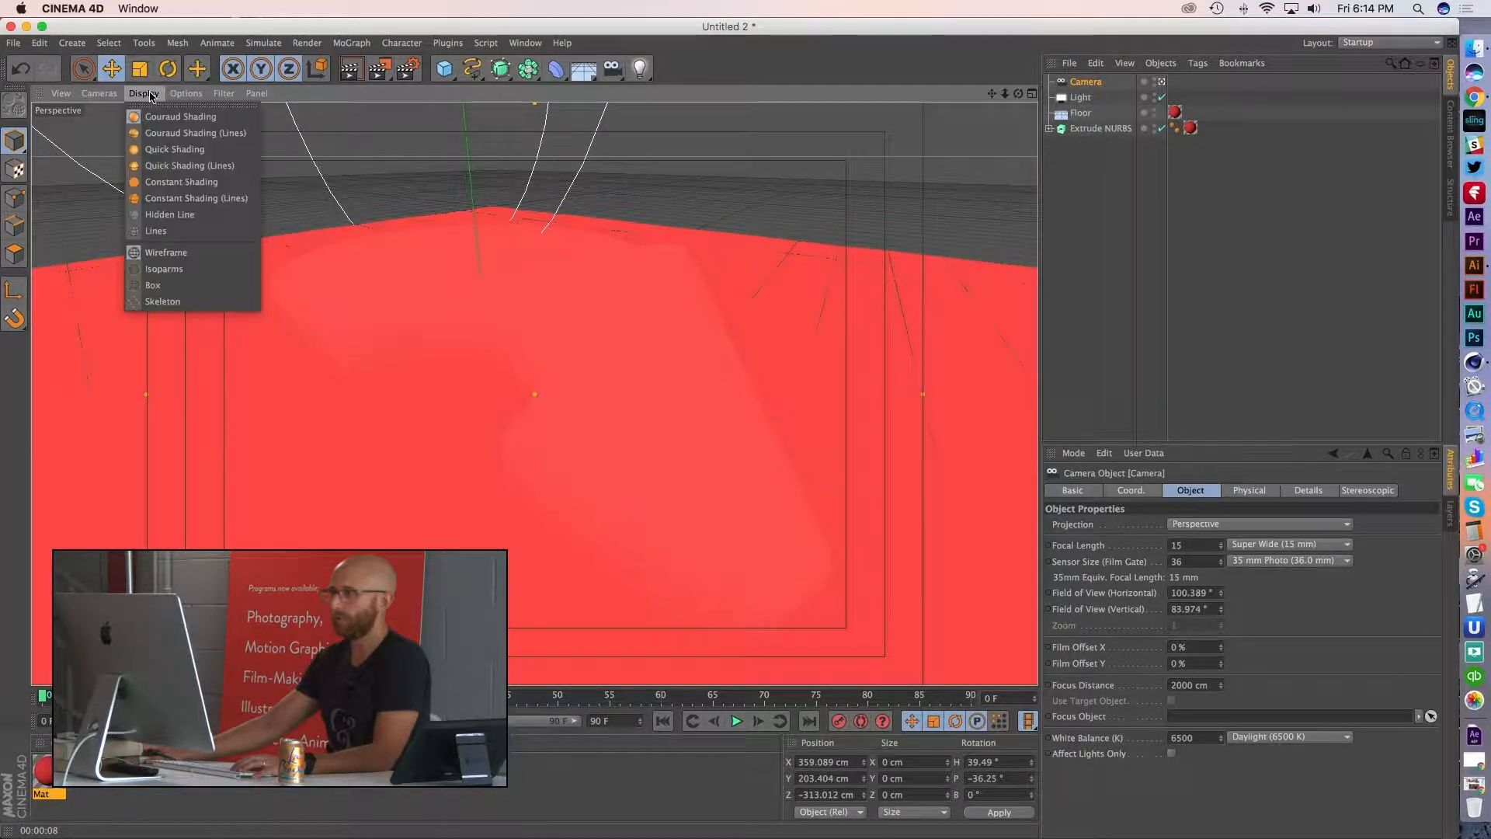
left_click(178, 133)
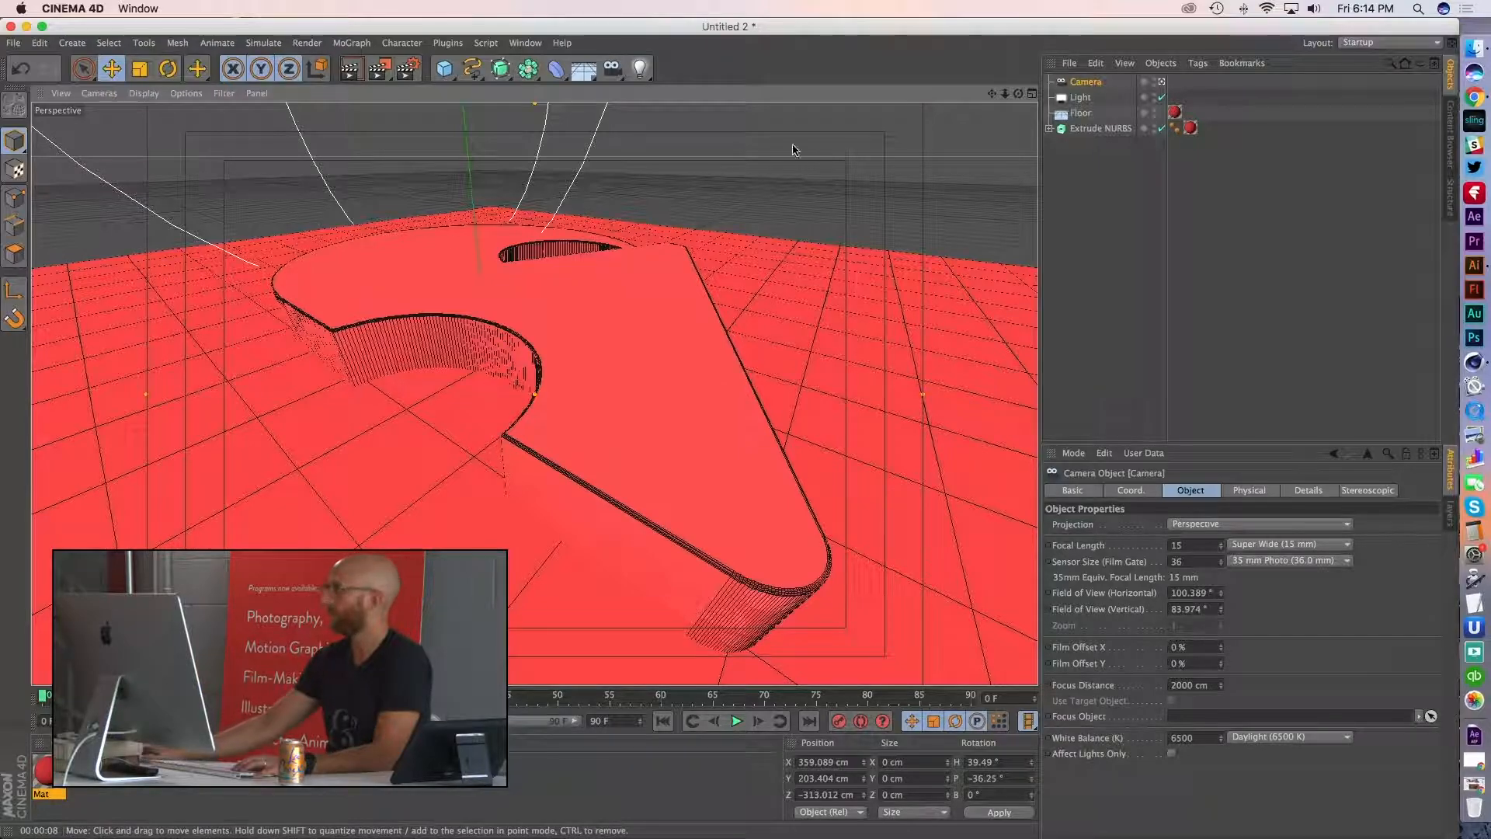
- Move the camera lower and closer to the rounded end of the logo's leg
left_click_drag(649, 381, 644, 371, "alt")
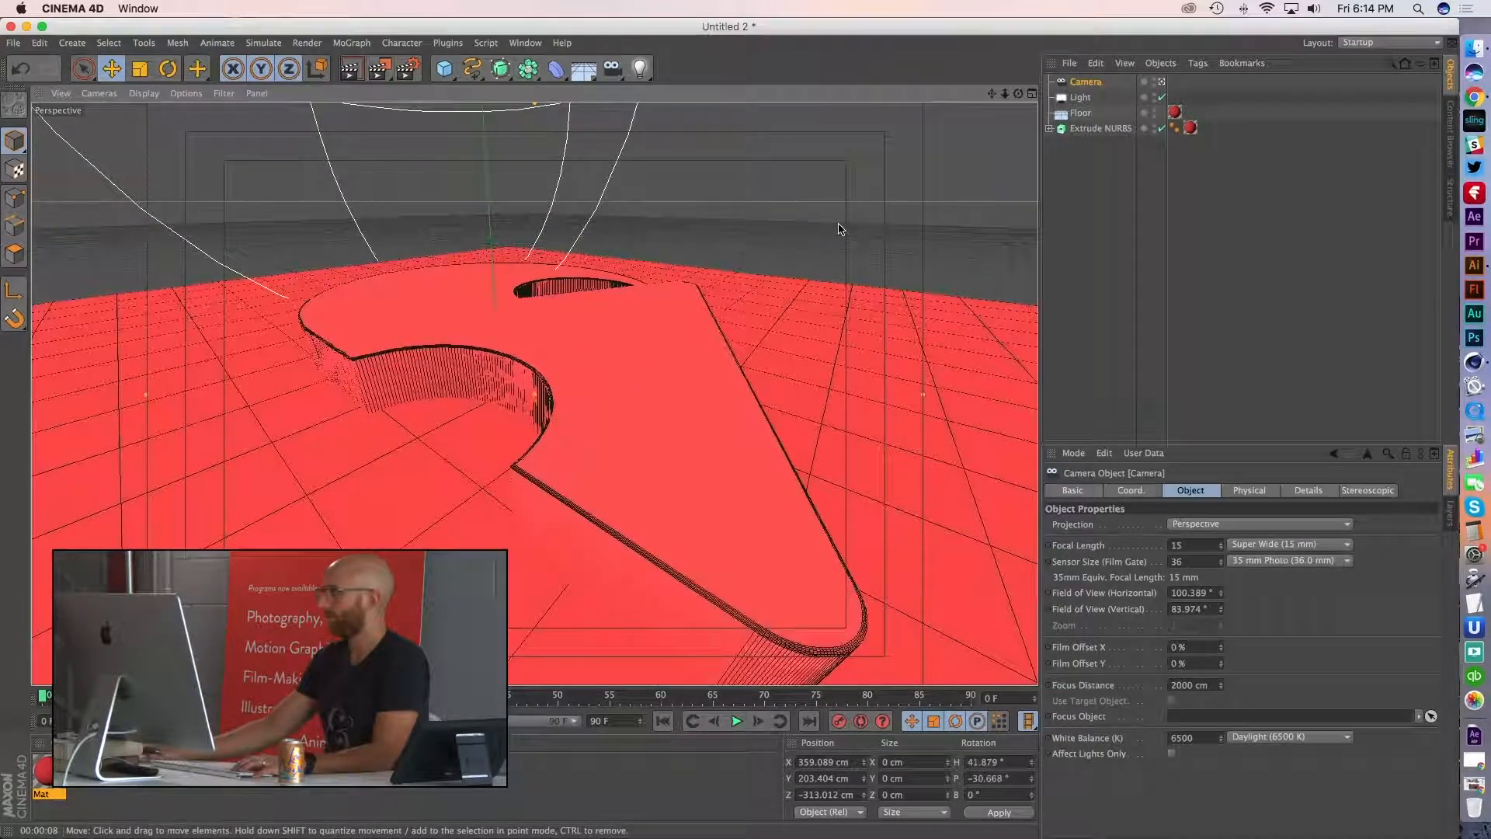
mouse_move(698, 456)
left_mouse_down("alt")
mouse_move(679, 432)
mouse_move(651, 449)
mouse_move(656, 397)
mouse_move(683, 444)
left_mouse_up("alt")
middle_click_drag(685, 444, 671, 421, "alt")
right_click_drag(700, 472, 705, 446, "alt")
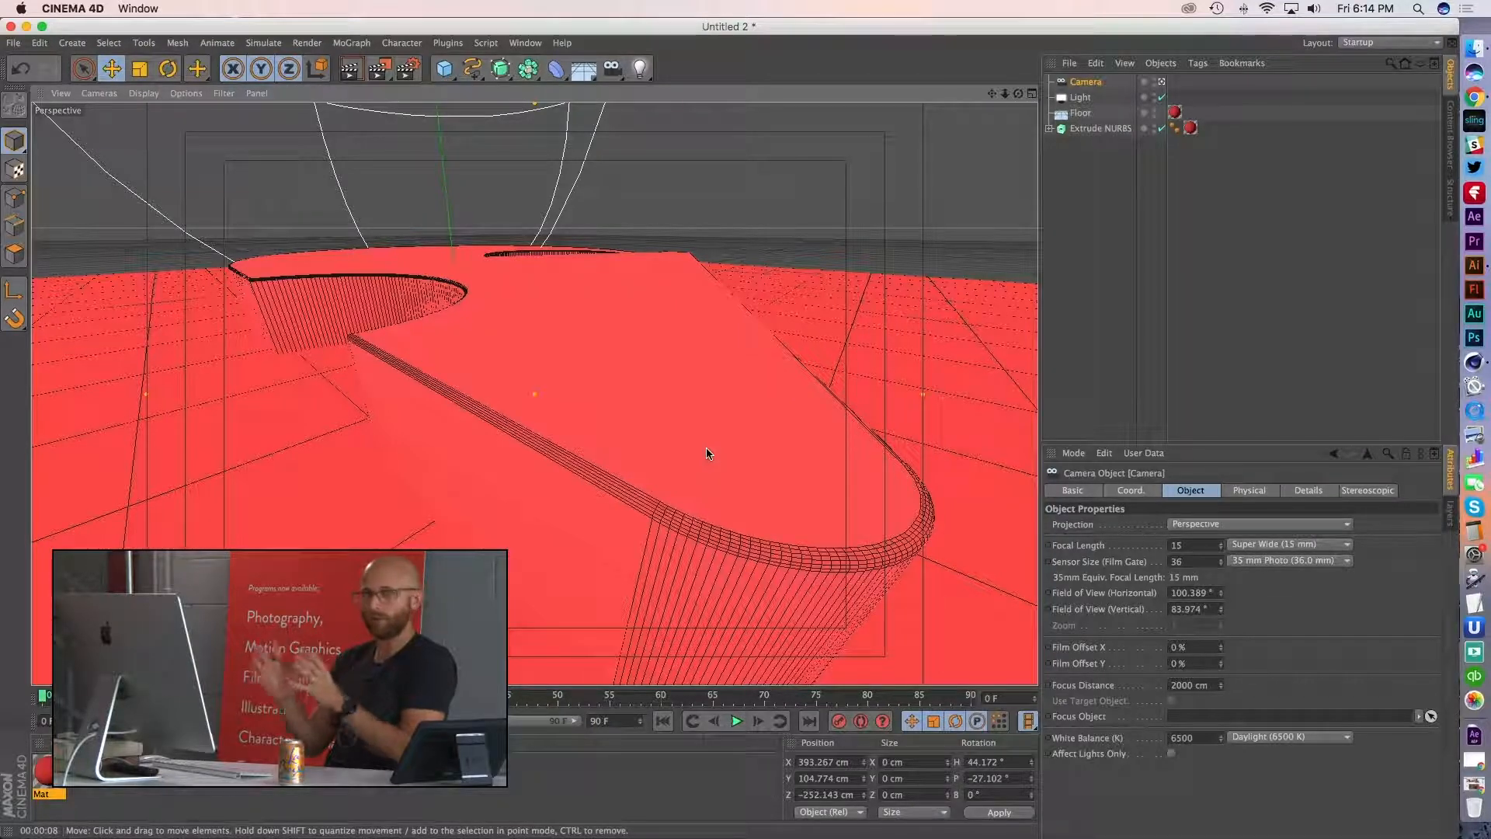
- Set the camera's focal length to Portrait (80 mm) and pull the camera back and up to frame the whole logo
left_click(1266, 546)
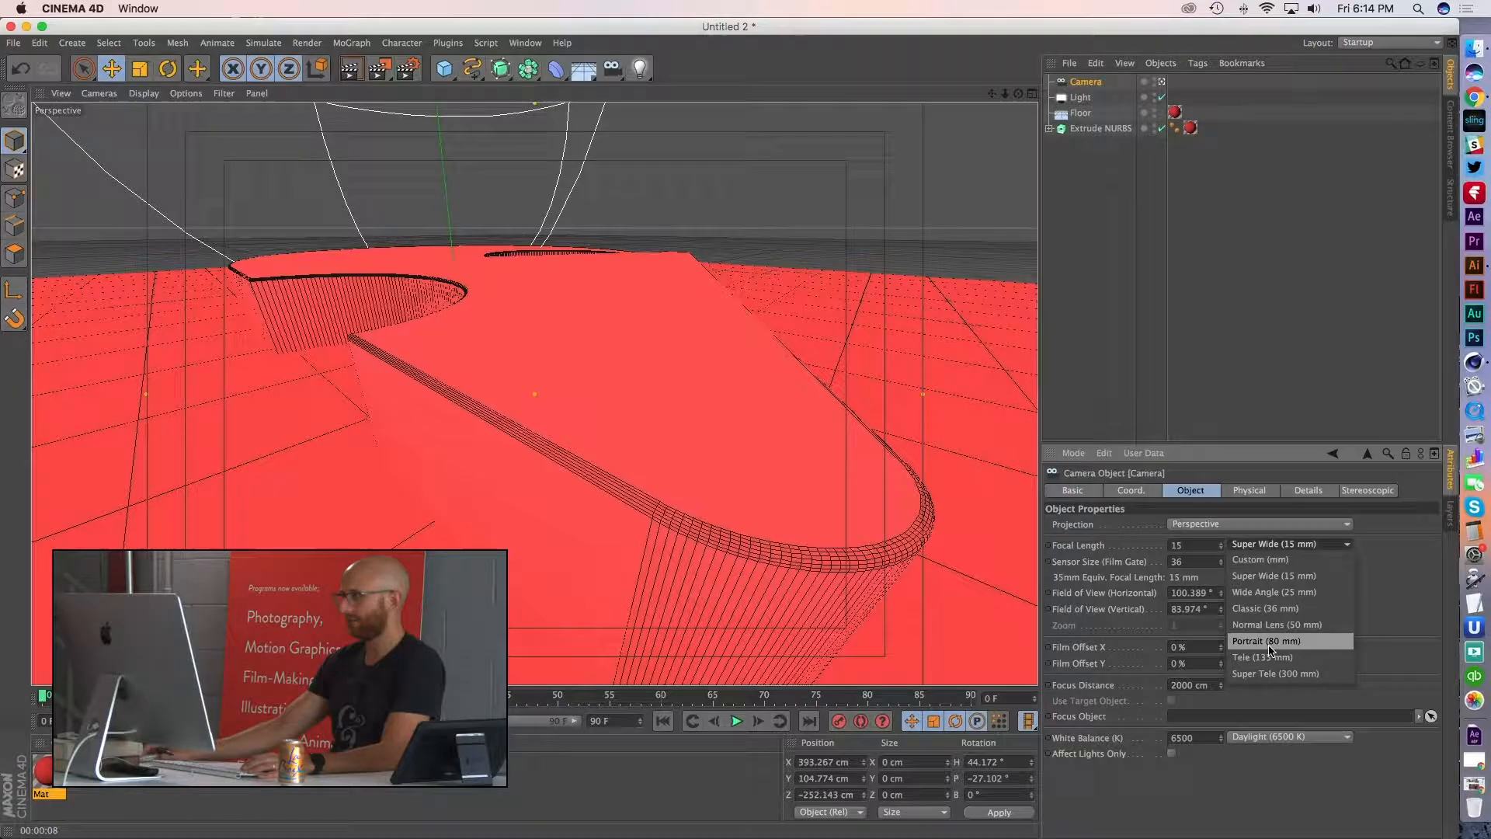
left_click(1269, 646)
right_click_drag(789, 435, 621, 421, "alt")
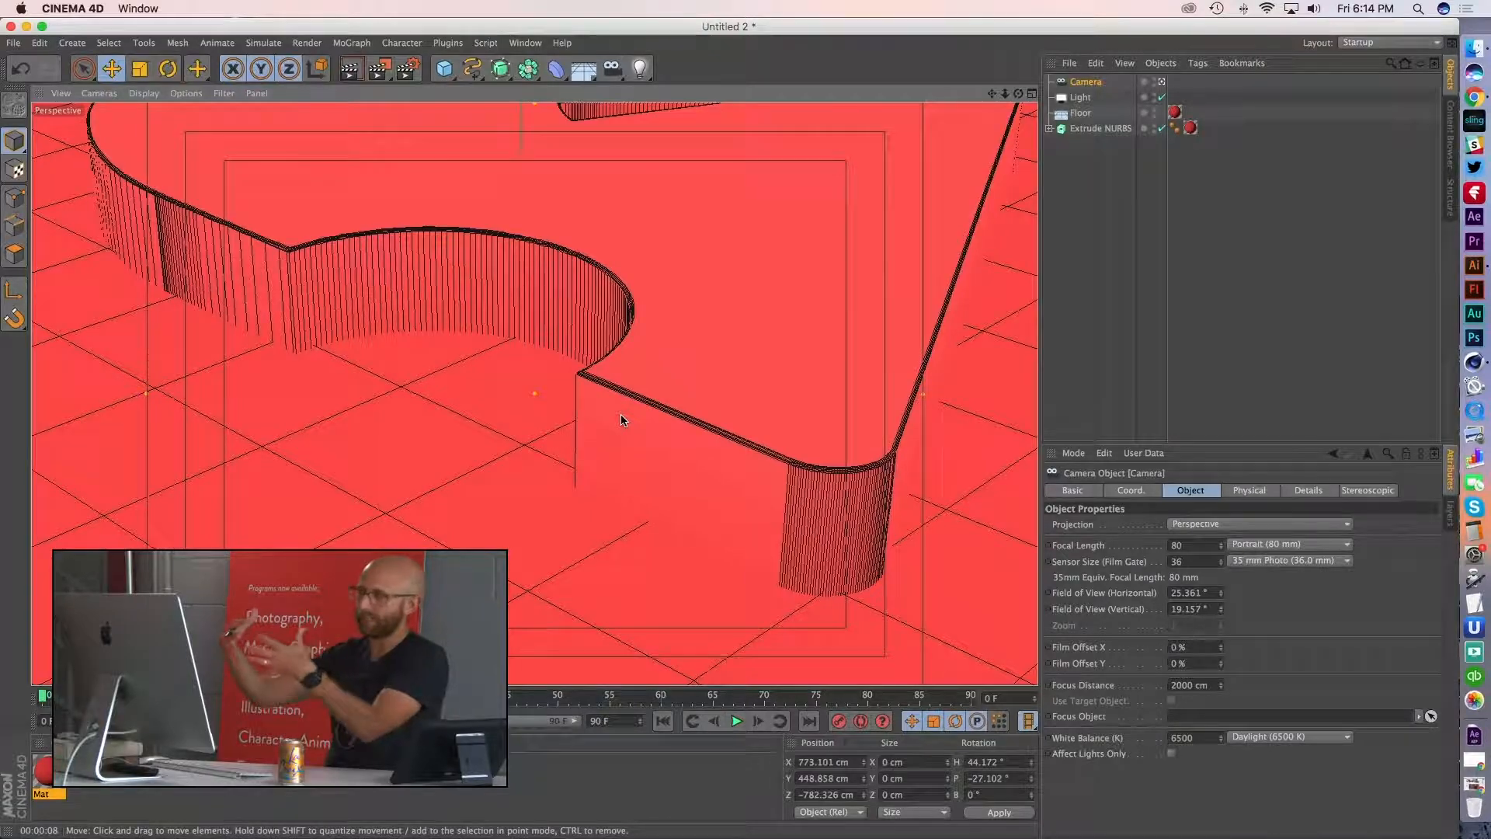
left_click_drag(651, 403, 660, 452, "alt")
middle_click_drag(661, 452, 705, 497, "alt")
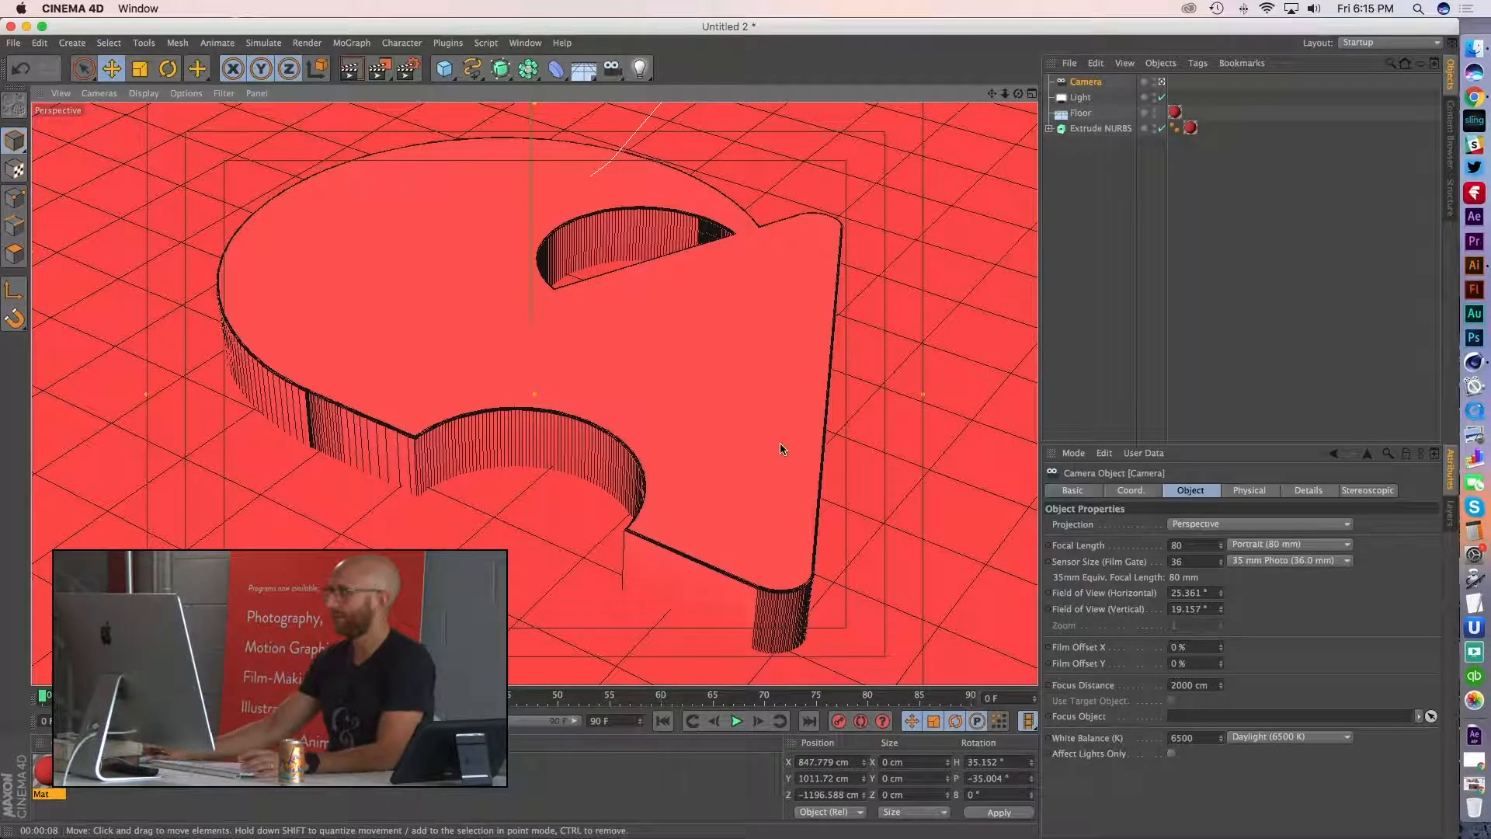
- Set the camera's focal length to Super Wide (15 mm) and bring the camera in close to the logo's leg at a low angle
left_click(1289, 544)
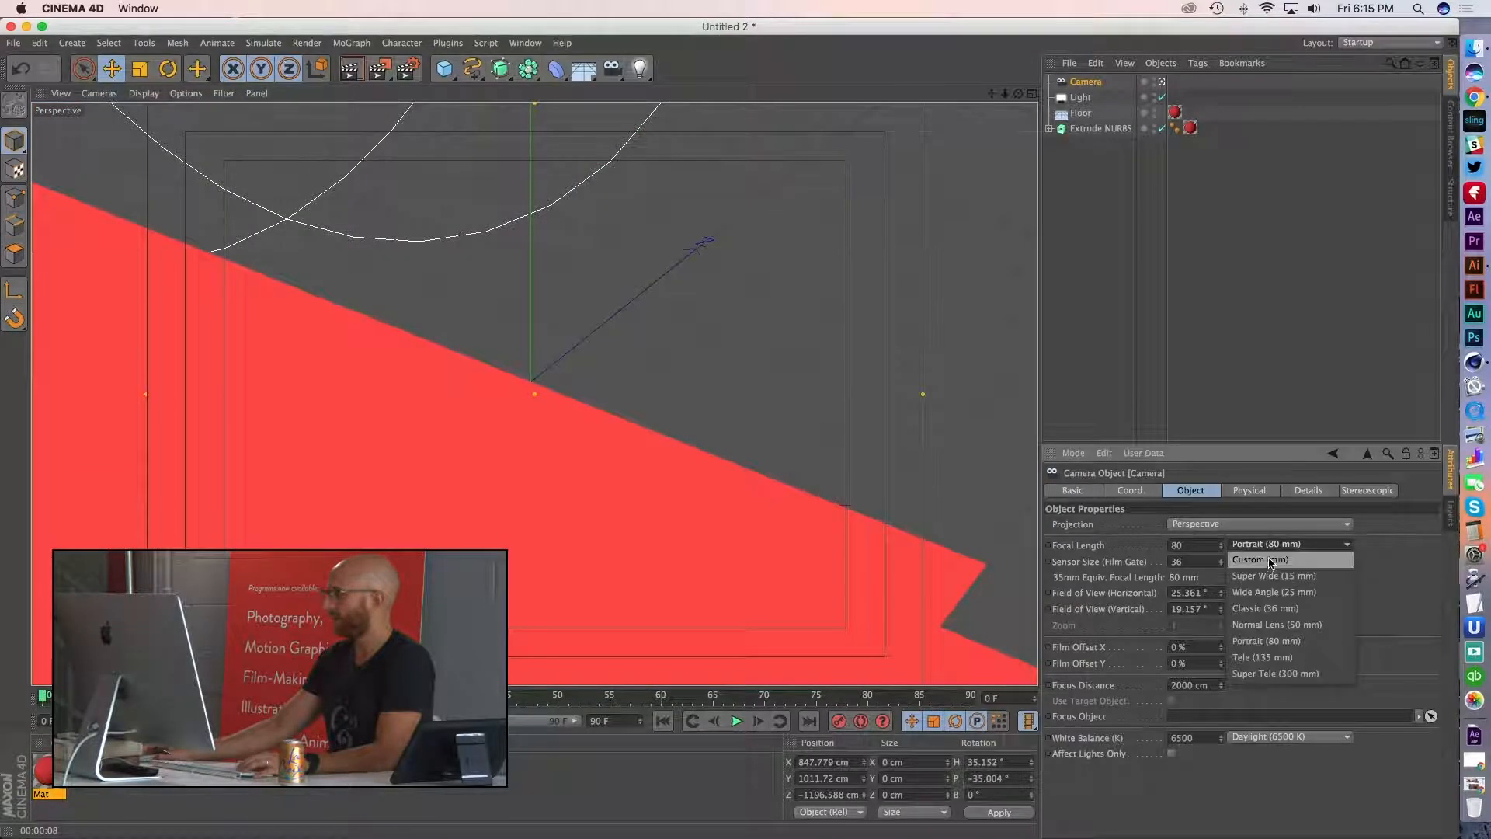
left_click(1274, 572)
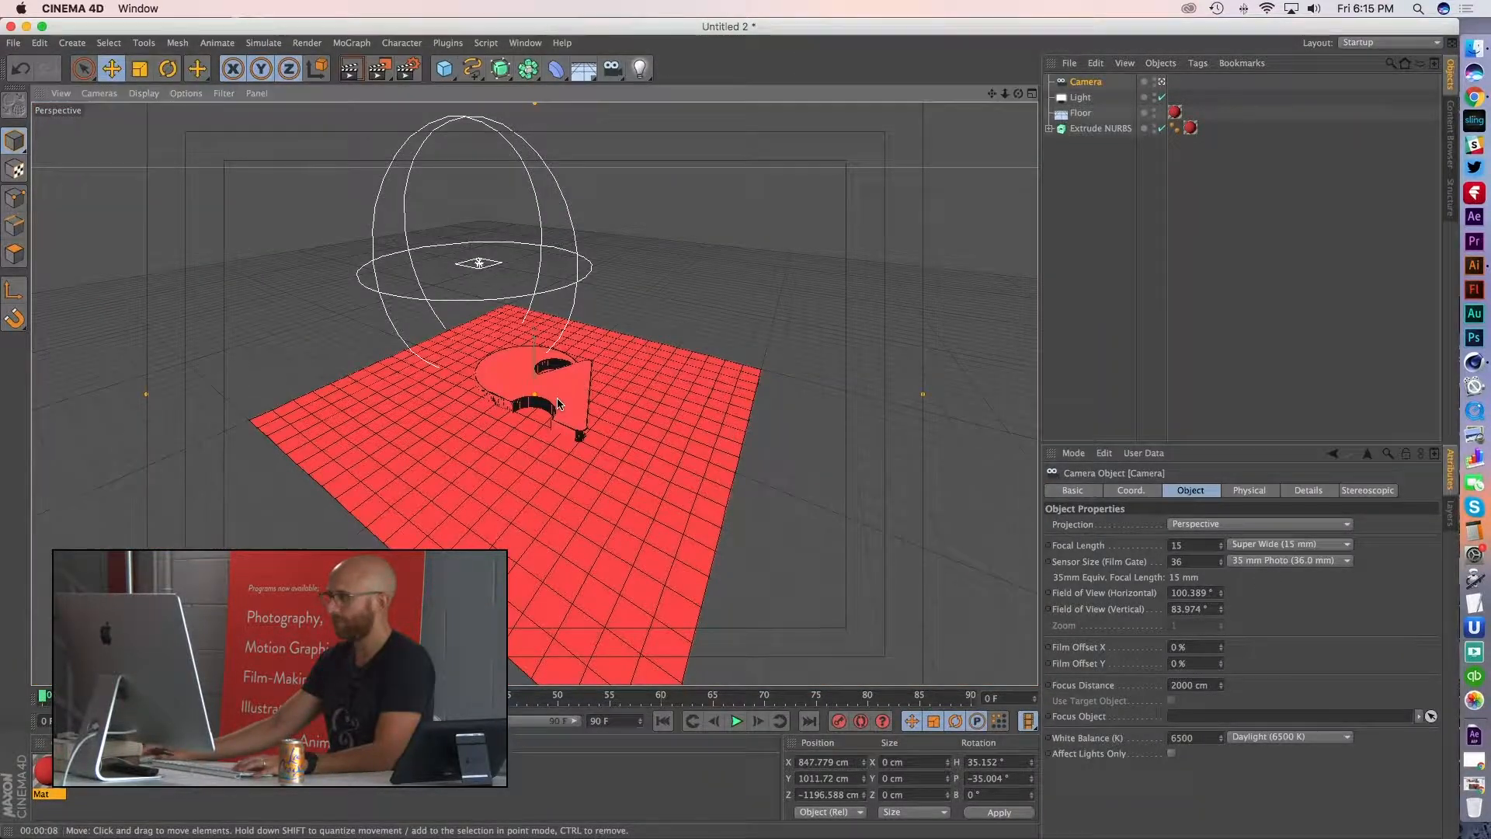
scroll(599, 401, "up", 6)
scroll(559, 414, "up", 8)
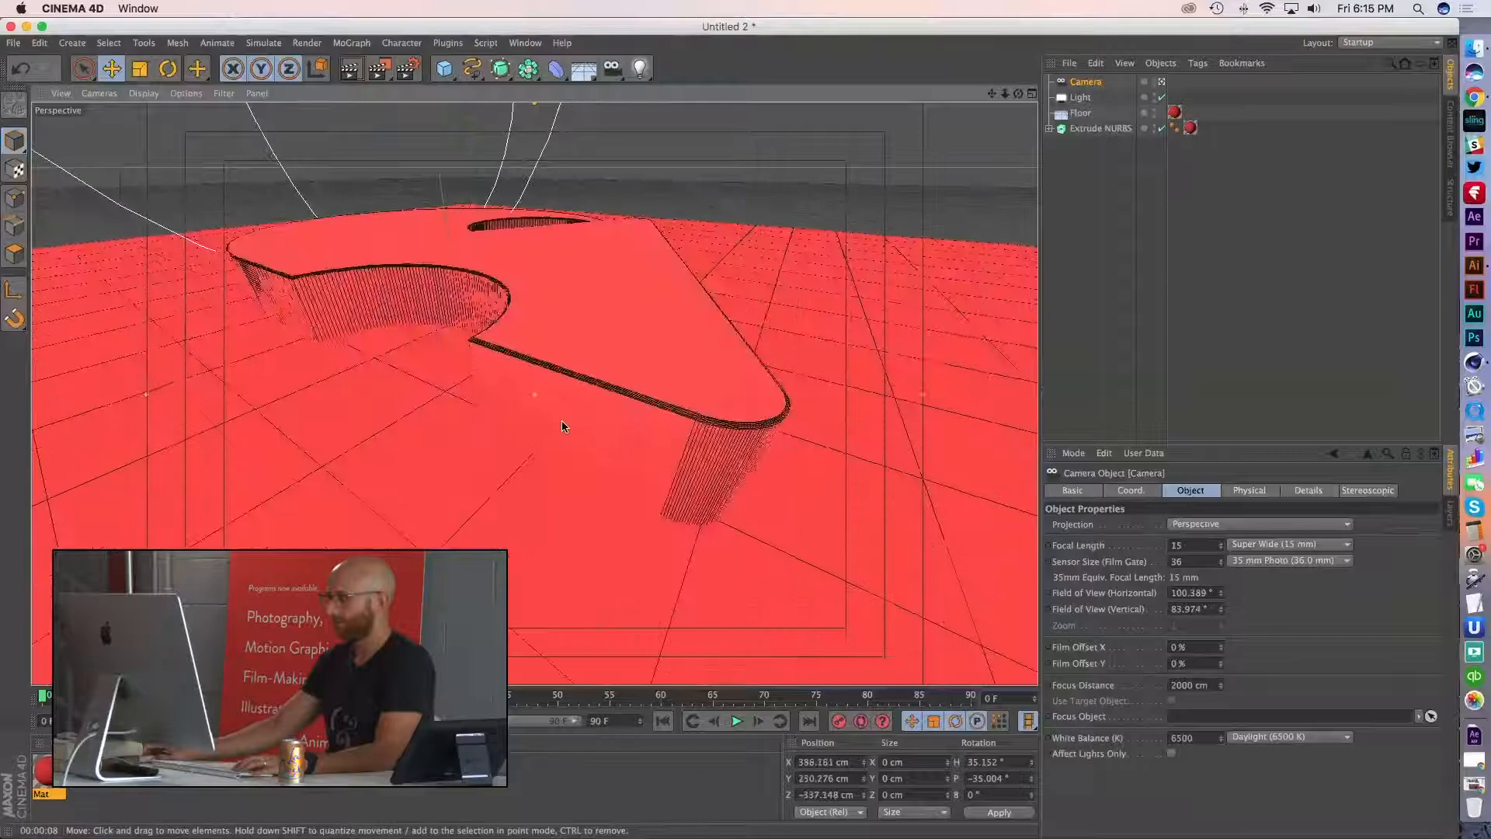
middle_click_drag(586, 429, 570, 351, "alt")
left_click_drag(570, 351, 644, 352, "alt")
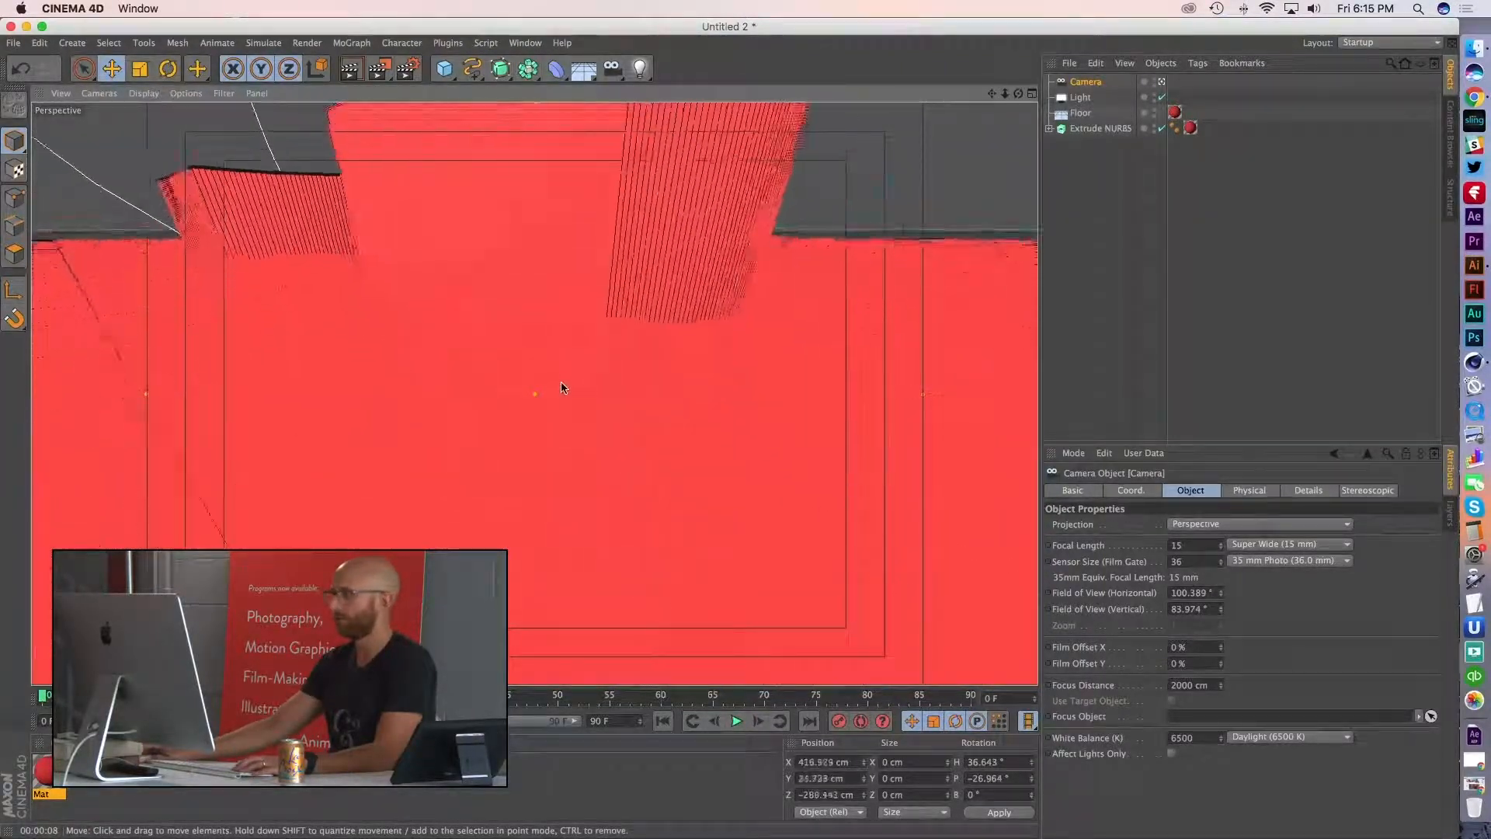
middle_click_drag(644, 352, 640, 350, "alt")
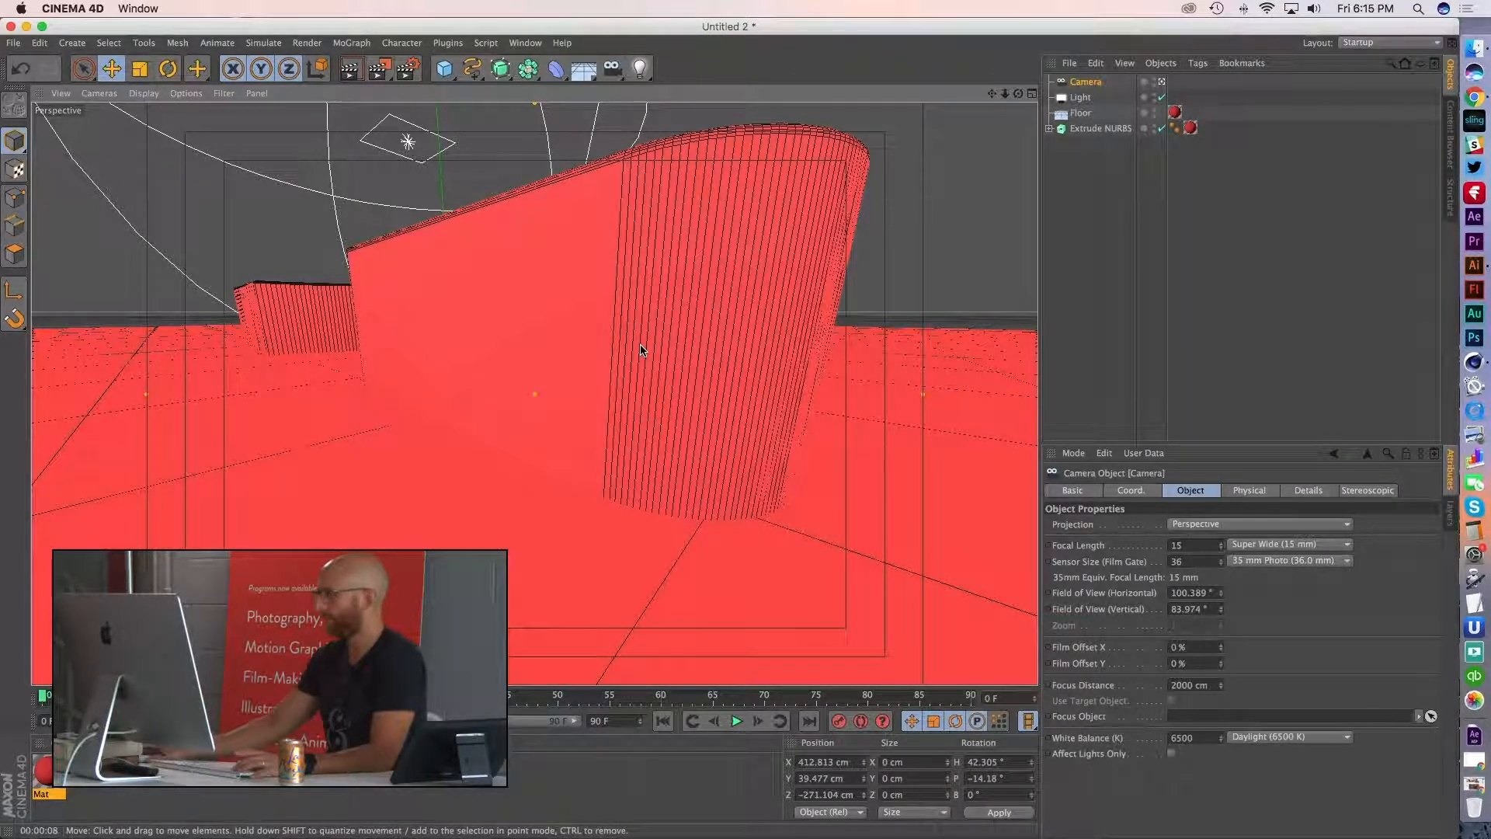
middle_click_drag(692, 341, 690, 359, "alt")
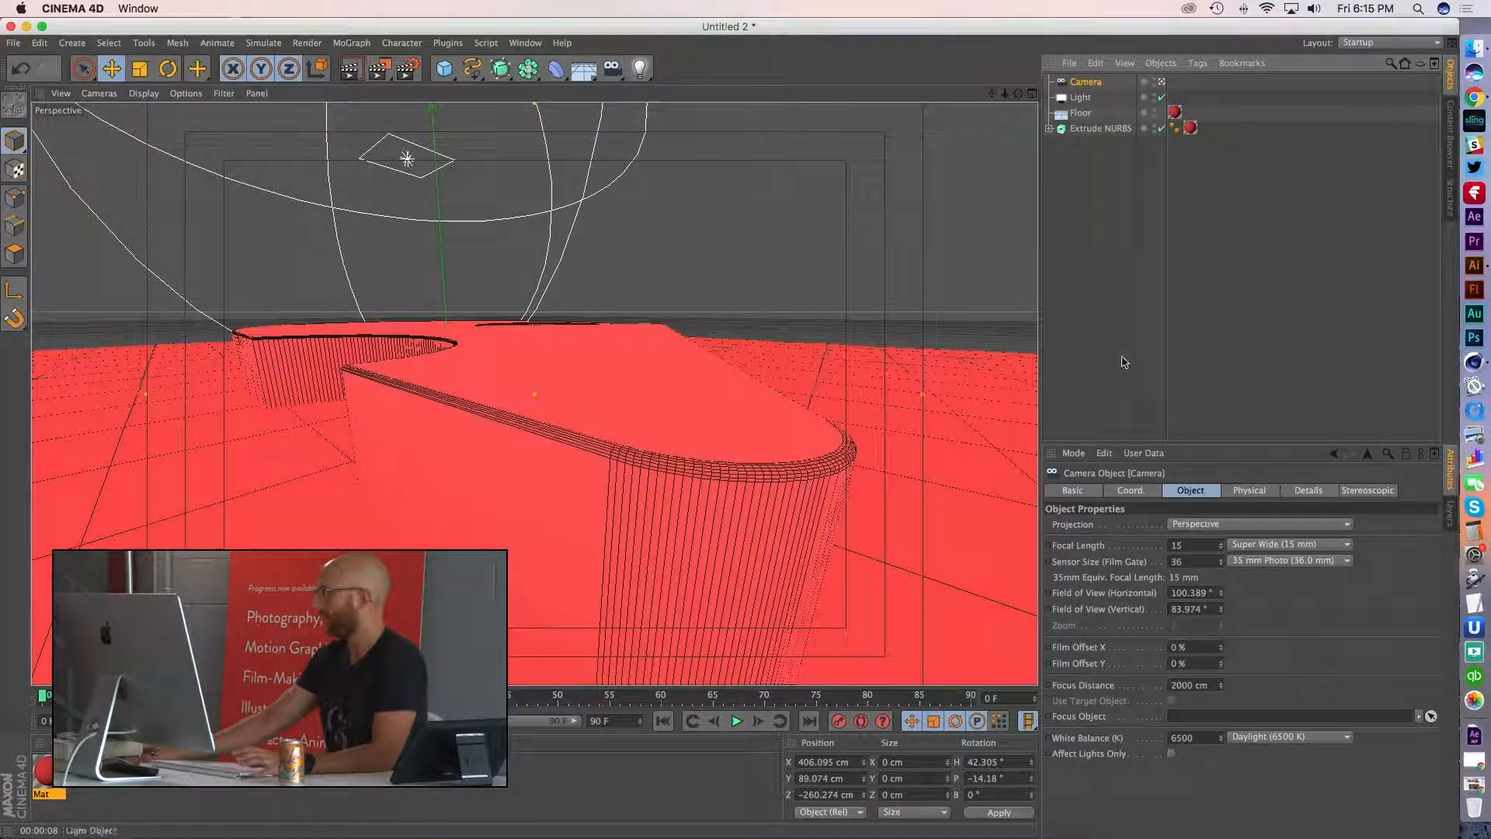
- Examine the camera's available sensor size and white balance presets without changing them
left_click(1244, 492)
left_click(1191, 491)
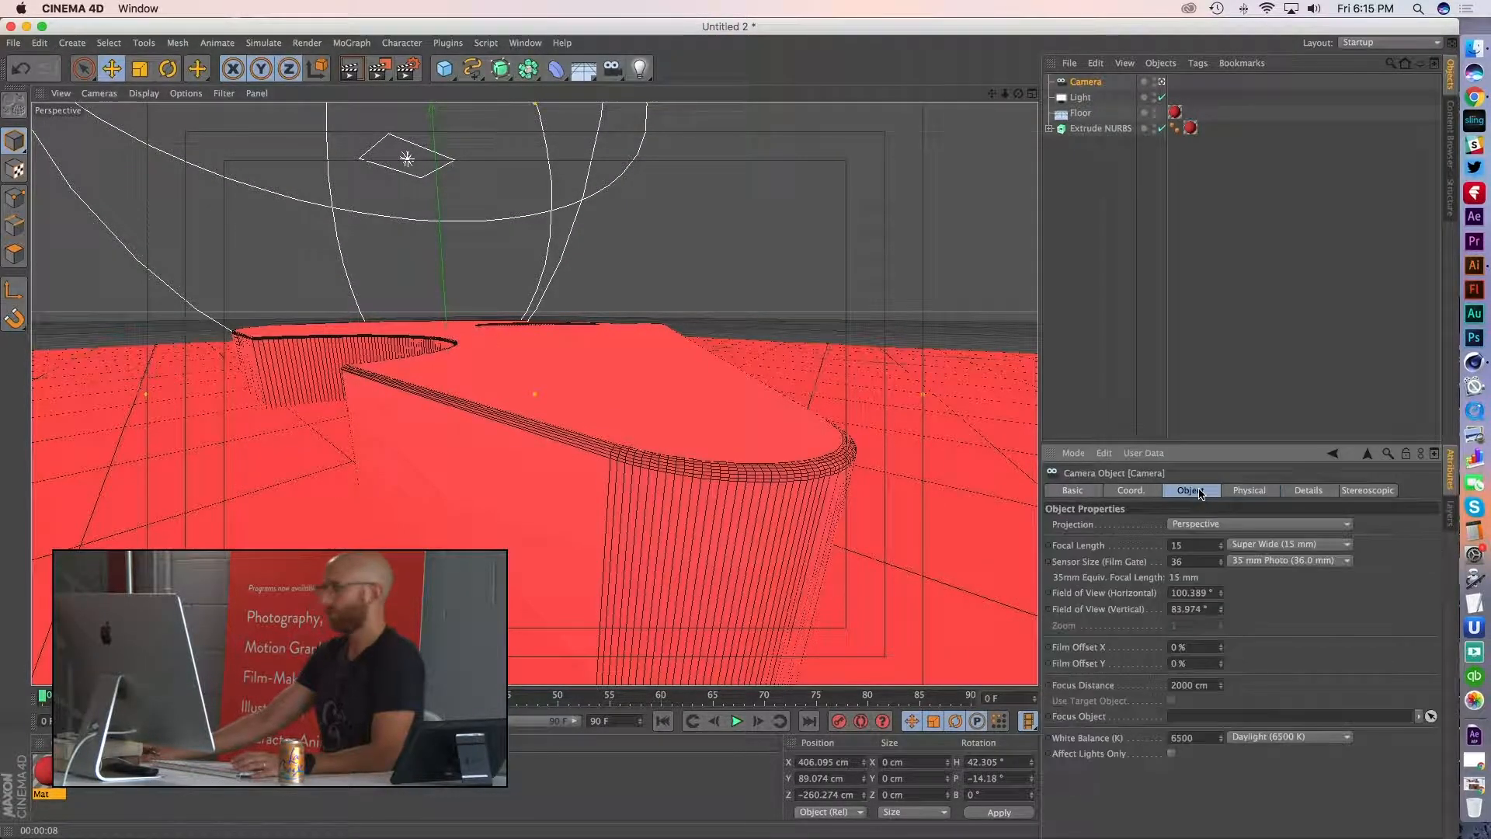
left_click(1261, 560)
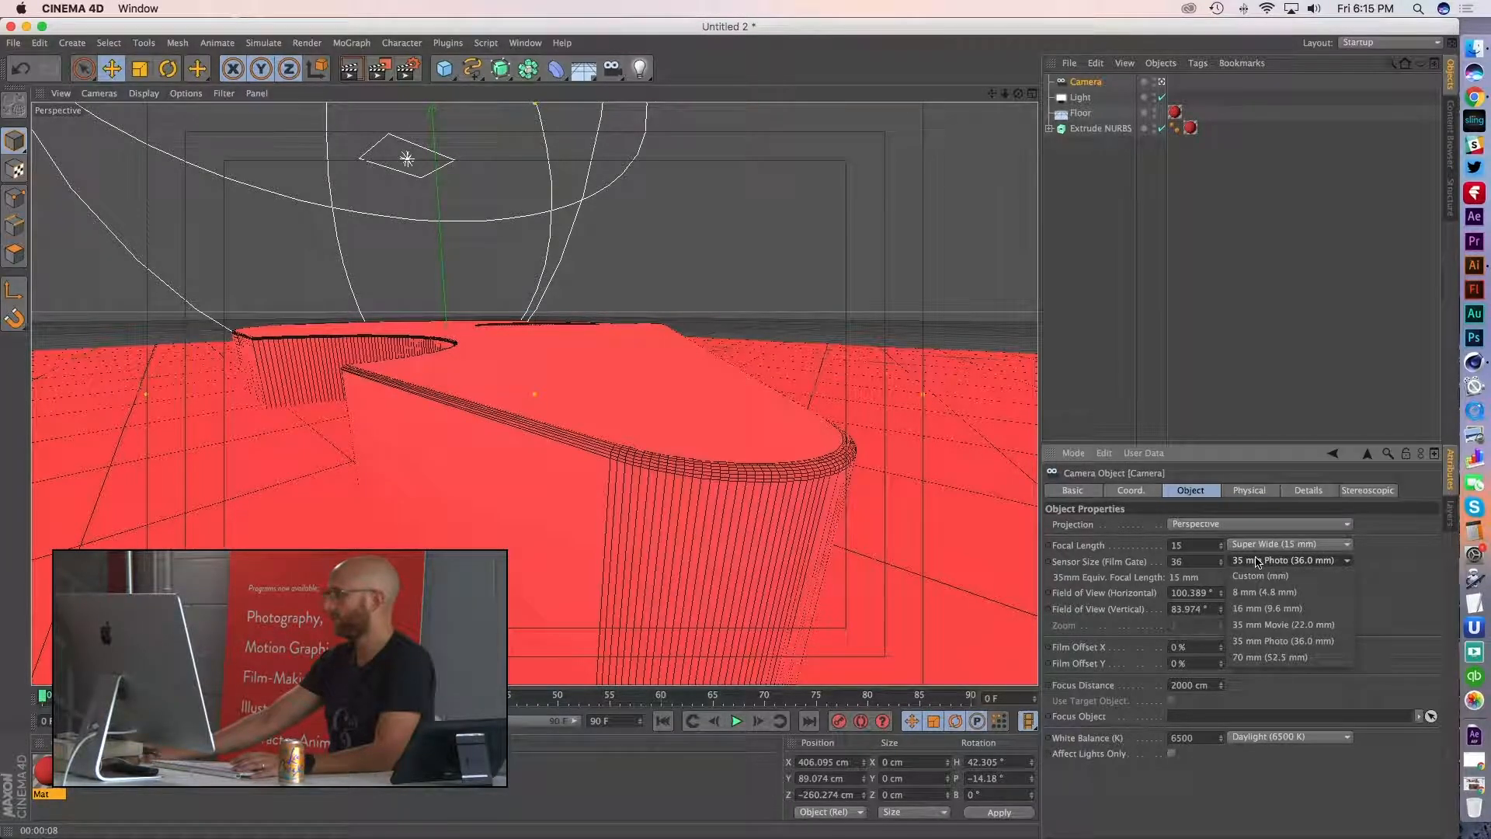
left_click(1388, 580)
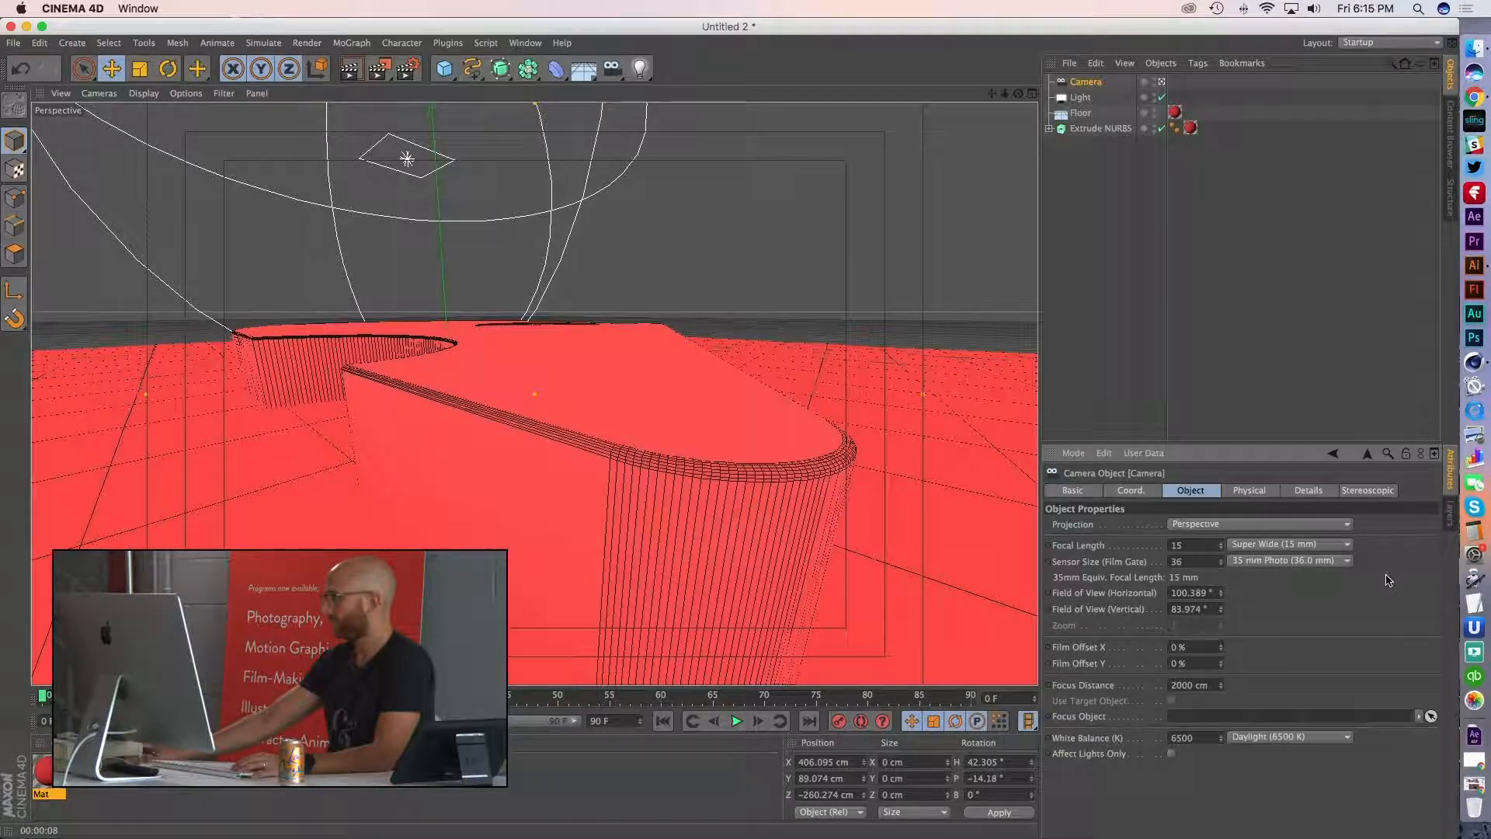
scroll(736, 499, "down", 10)
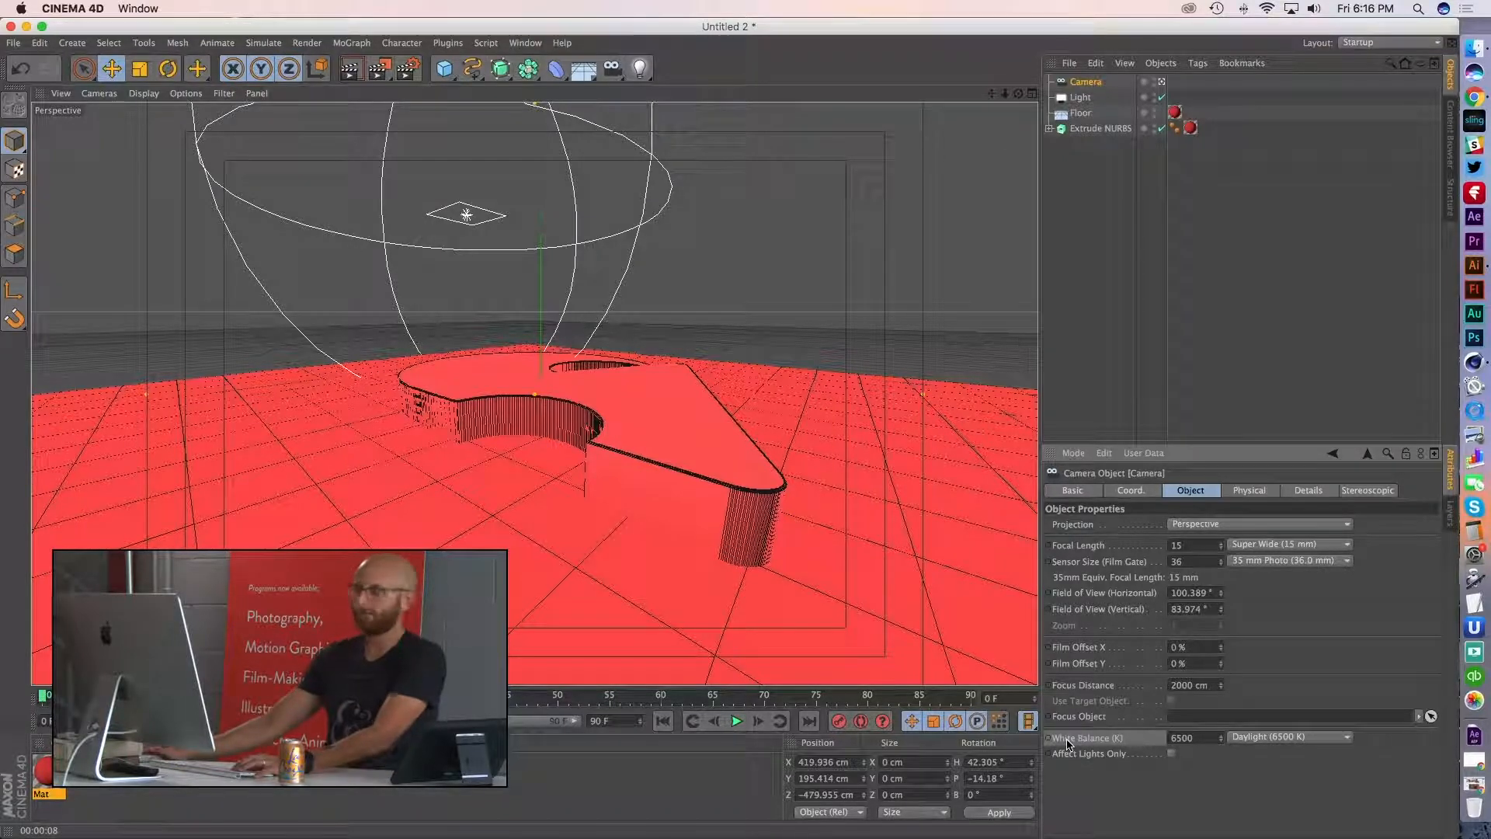
left_click(1296, 740)
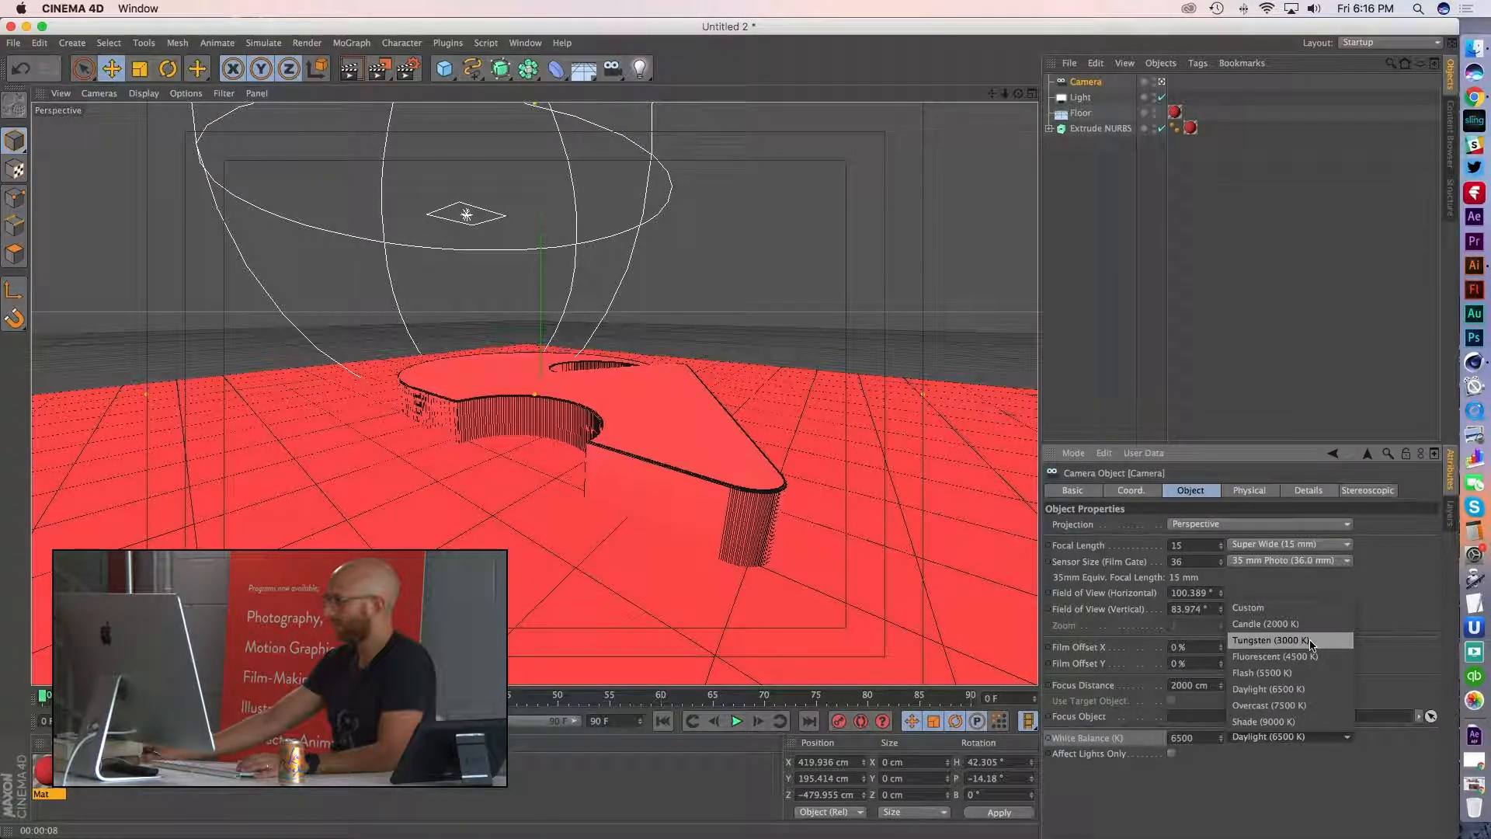
left_click(1359, 631)
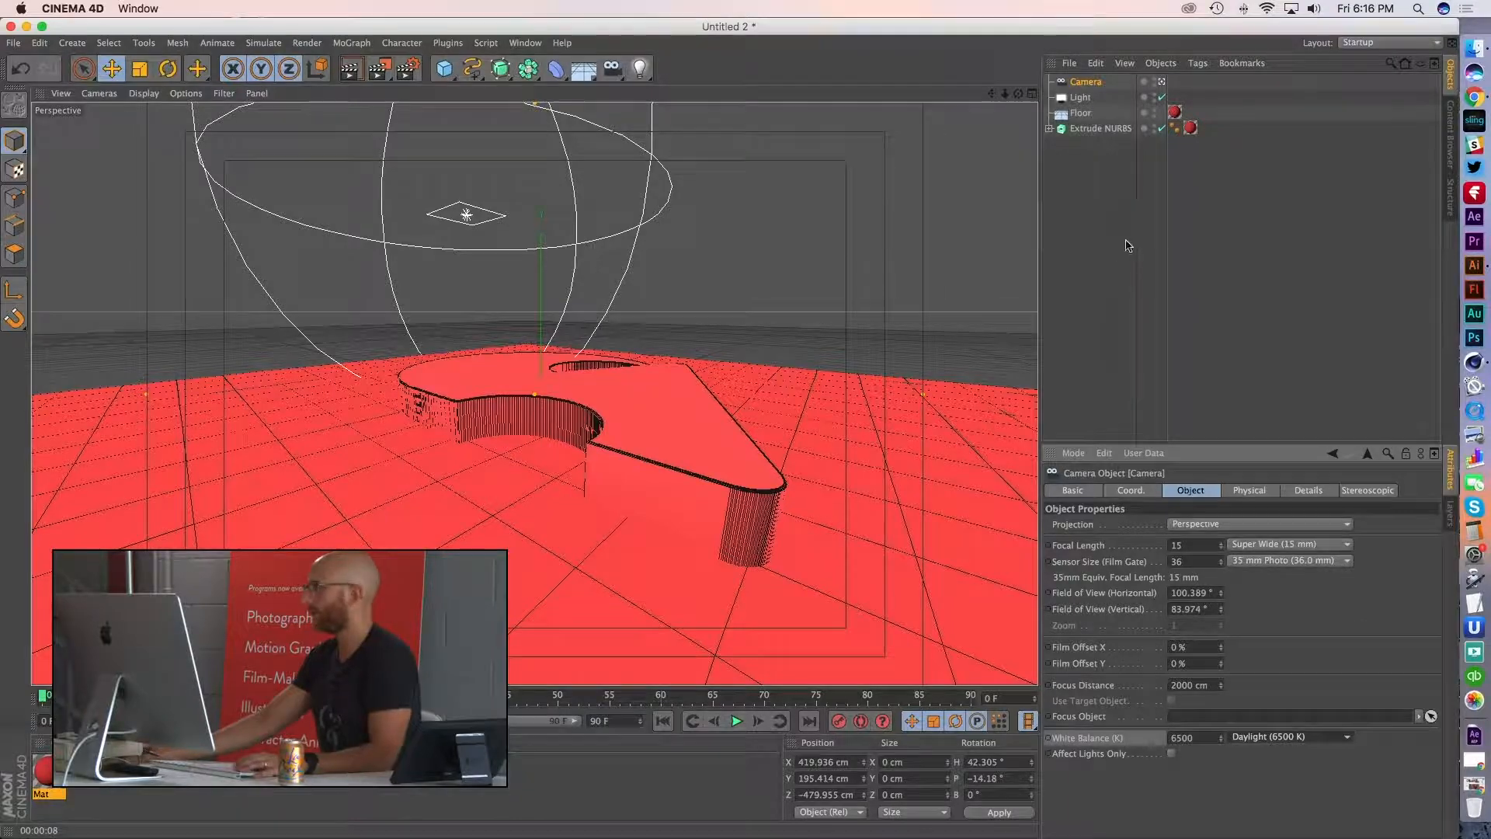
- Deselect the camera, reframe the whole logo from a higher close-up angle and render the view
left_click(1135, 236)
middle_click_drag(605, 473, 623, 489, "alt")
right_click_drag(622, 488, 631, 475, "alt")
left_click_drag(631, 475, 577, 401, "alt")
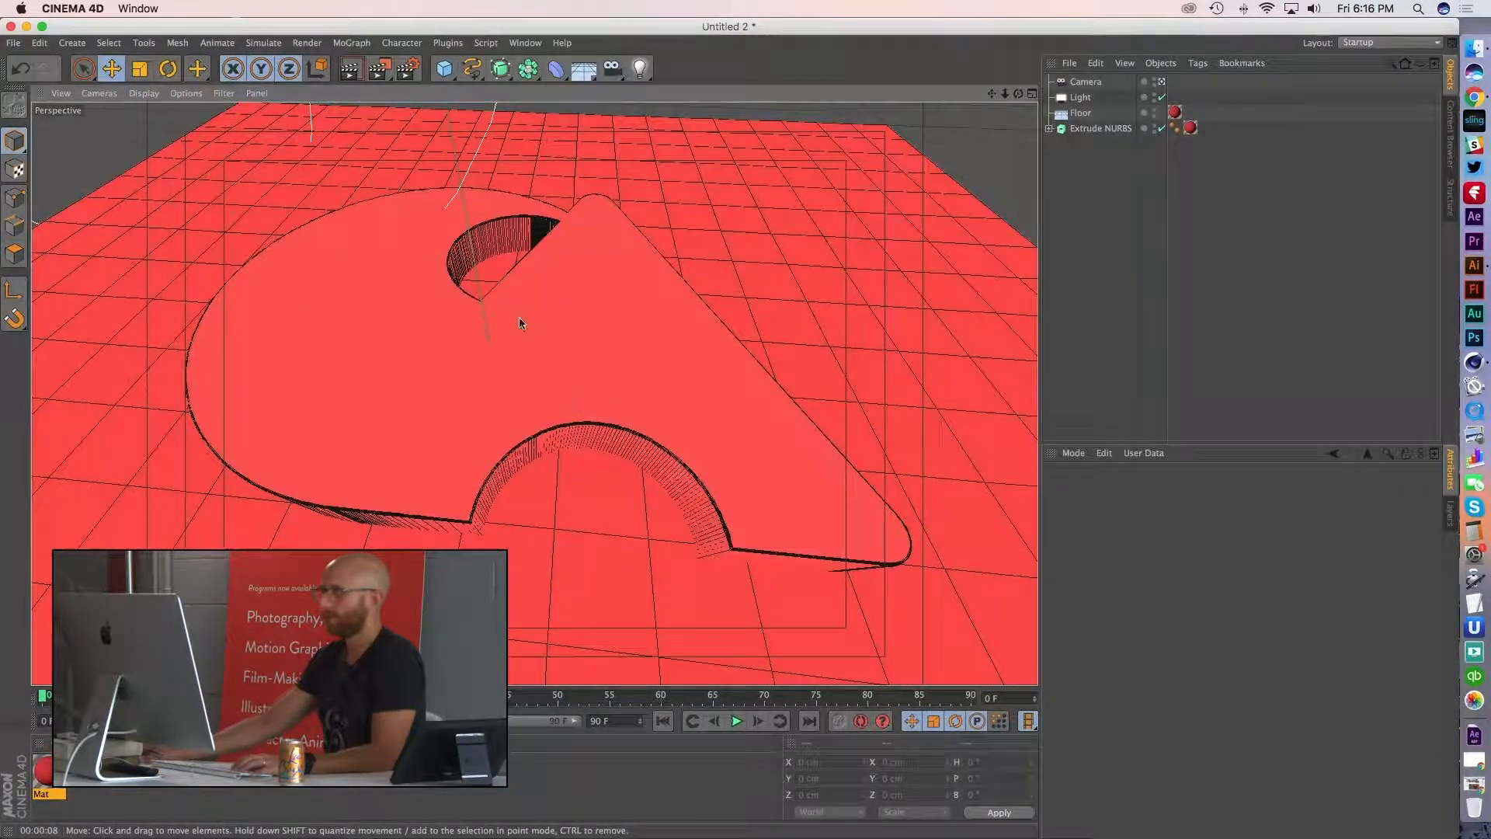
left_click(351, 70)
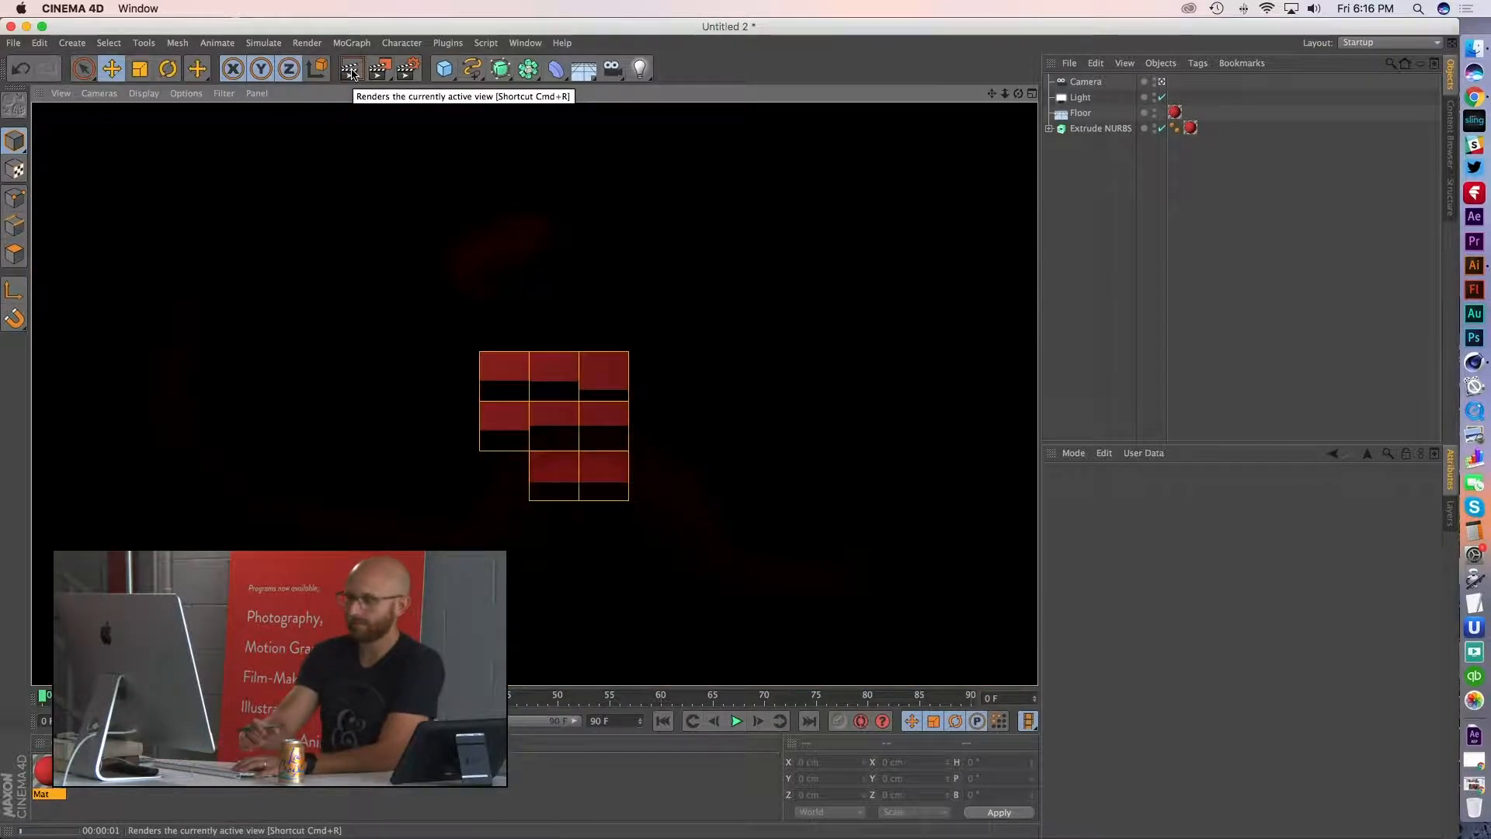
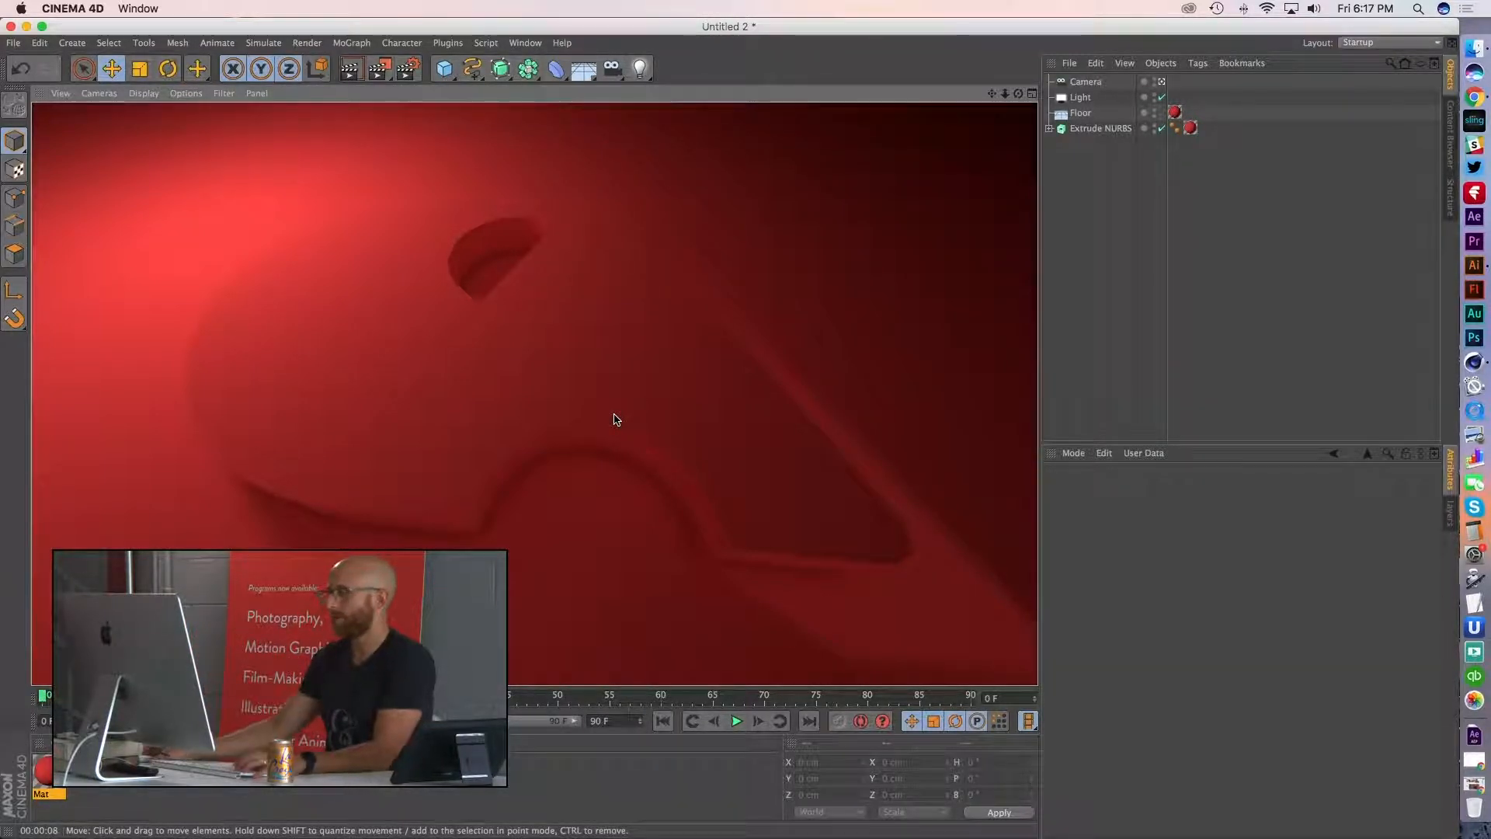
- Set the Extrude NURBS fillet type to Engraved and render the view
left_click(1101, 129)
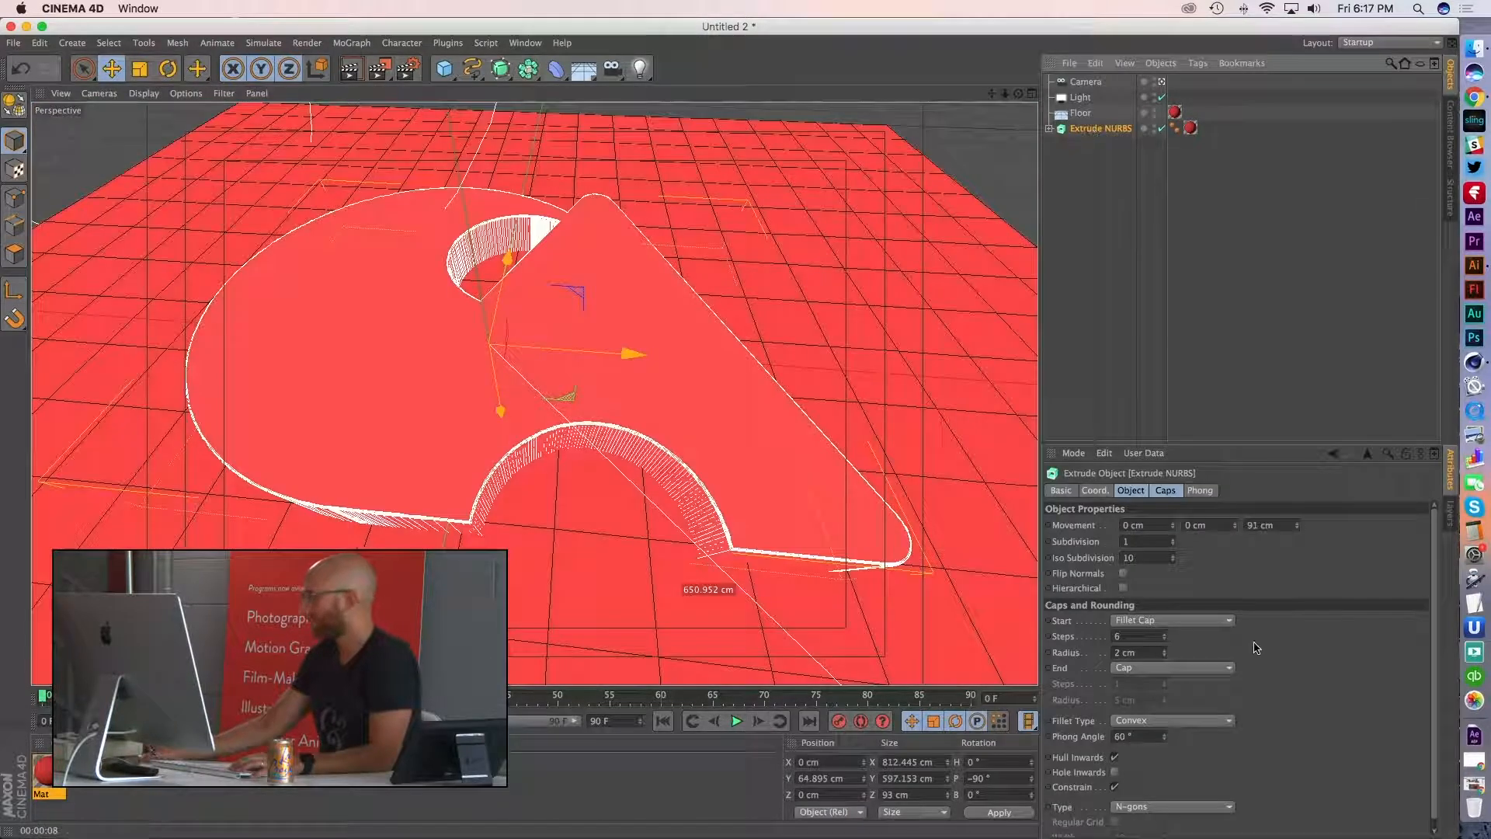
left_click(1194, 727)
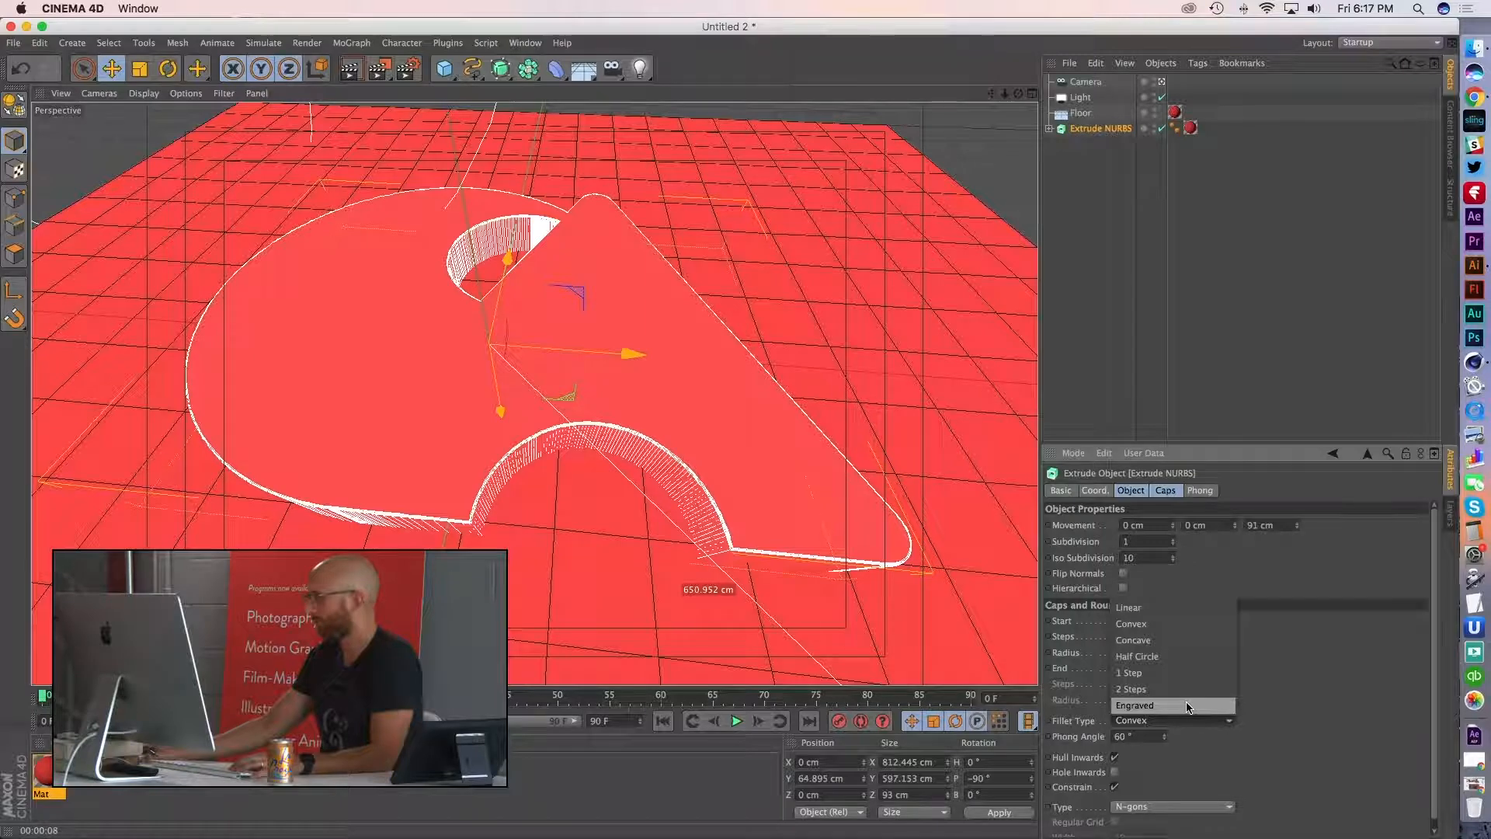
left_click(1187, 705)
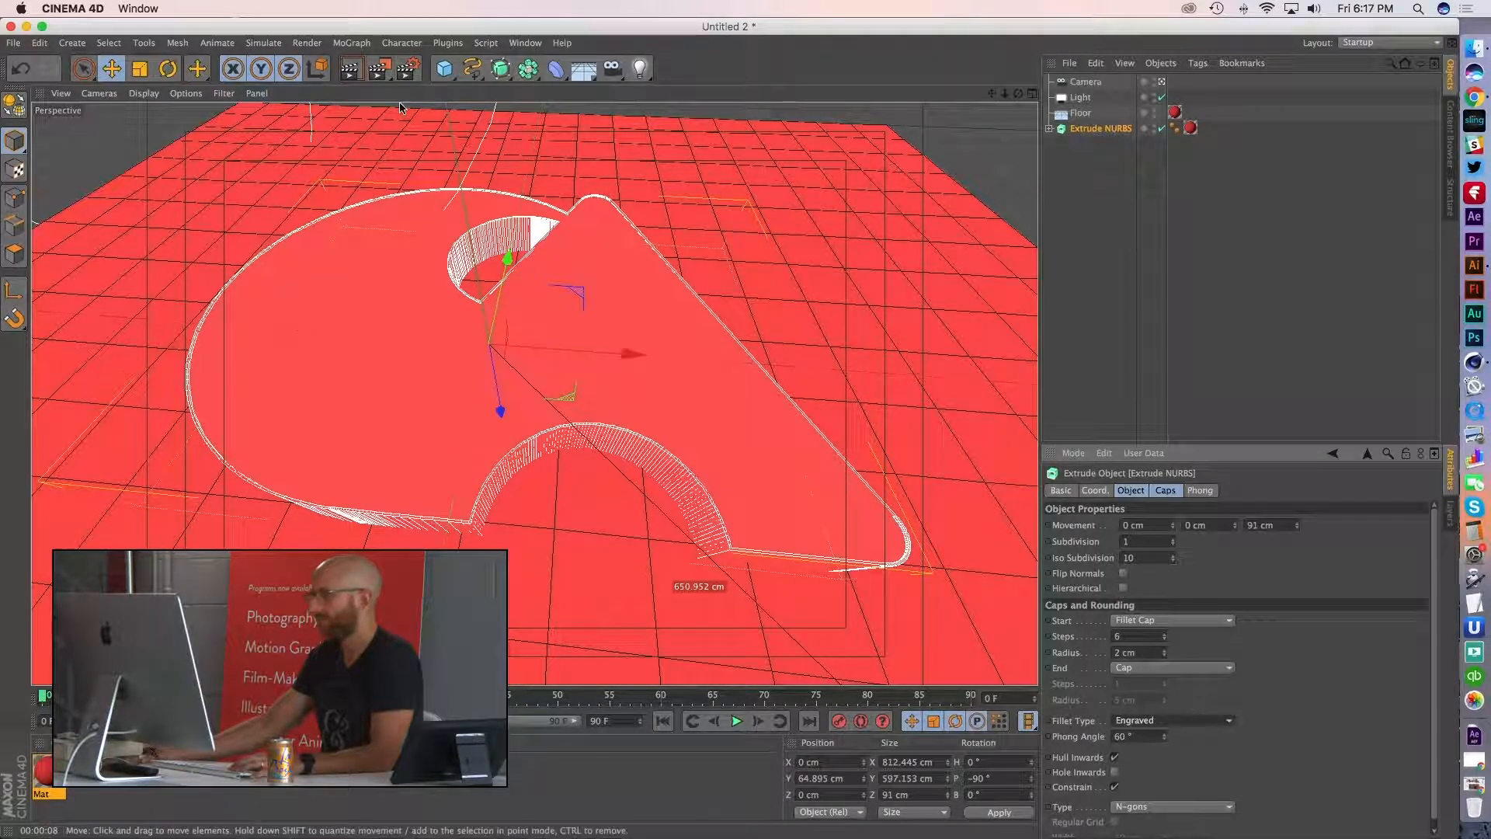
left_click(352, 70)
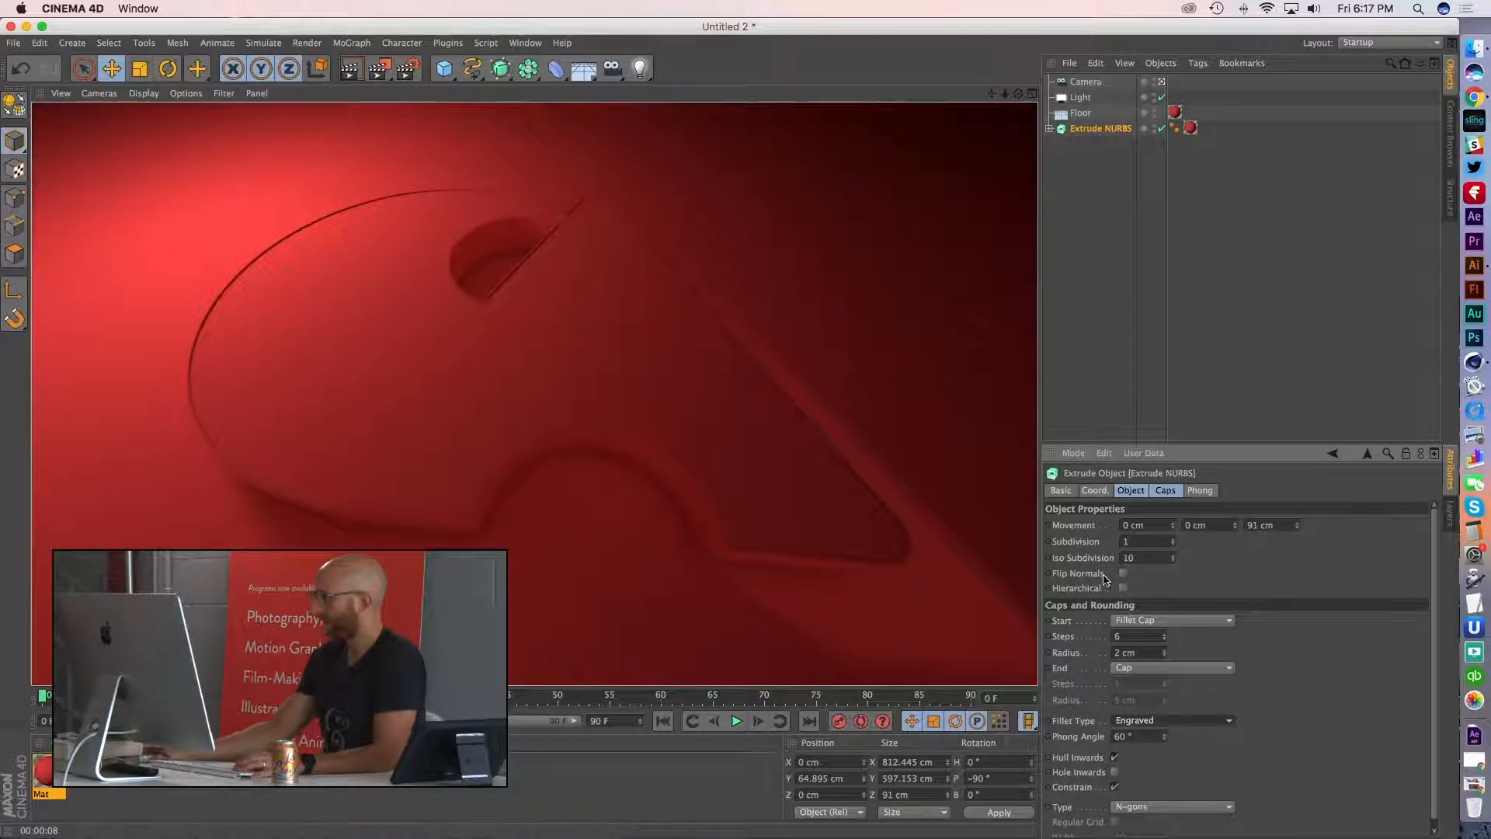
- Set the Extrude NURBS fillet type to 2 Steps and the start cap's fillet radius to 13 cm
left_click(1177, 721)
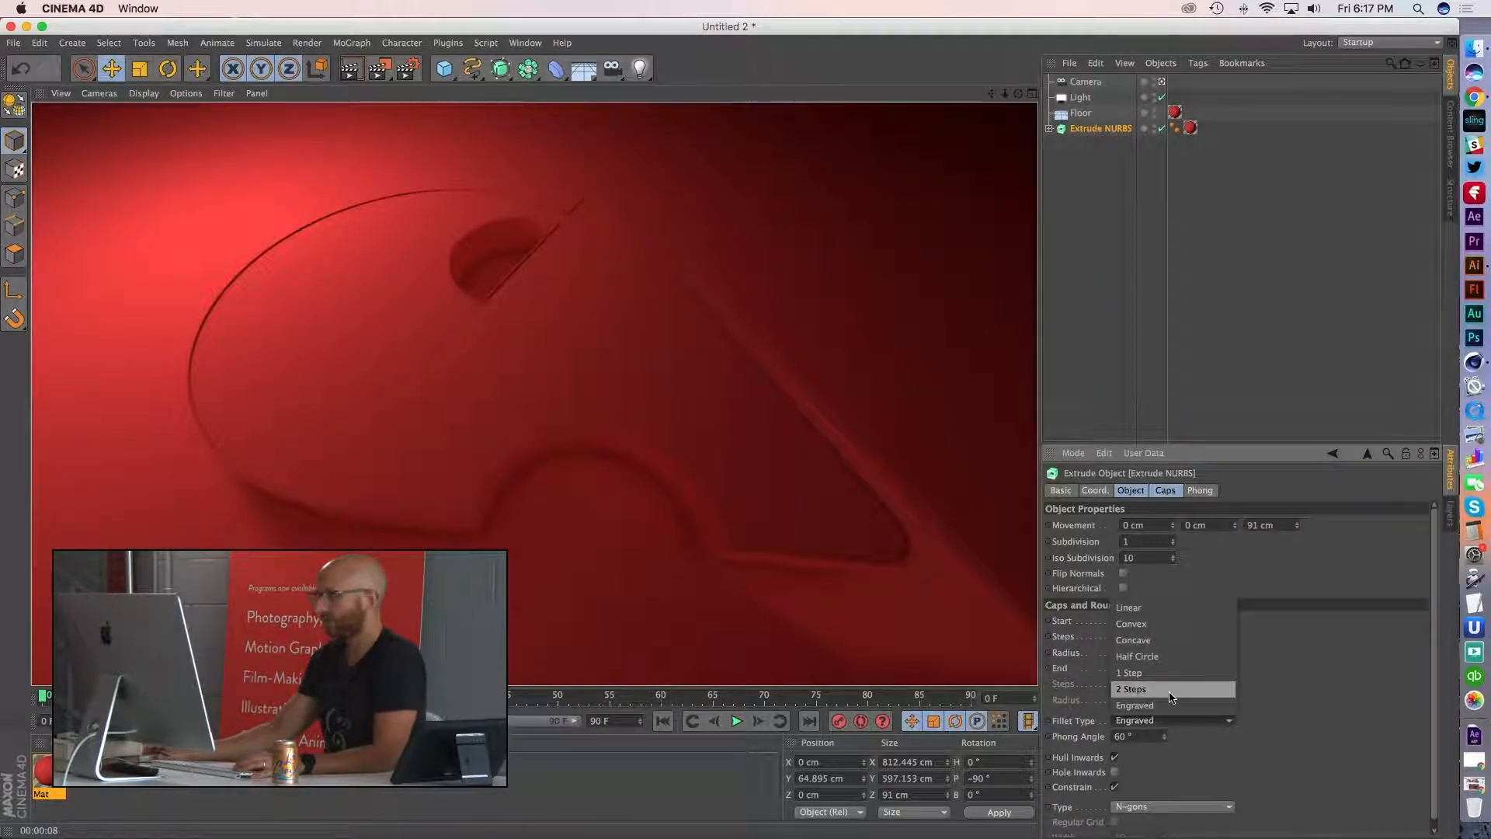
left_click(1172, 689)
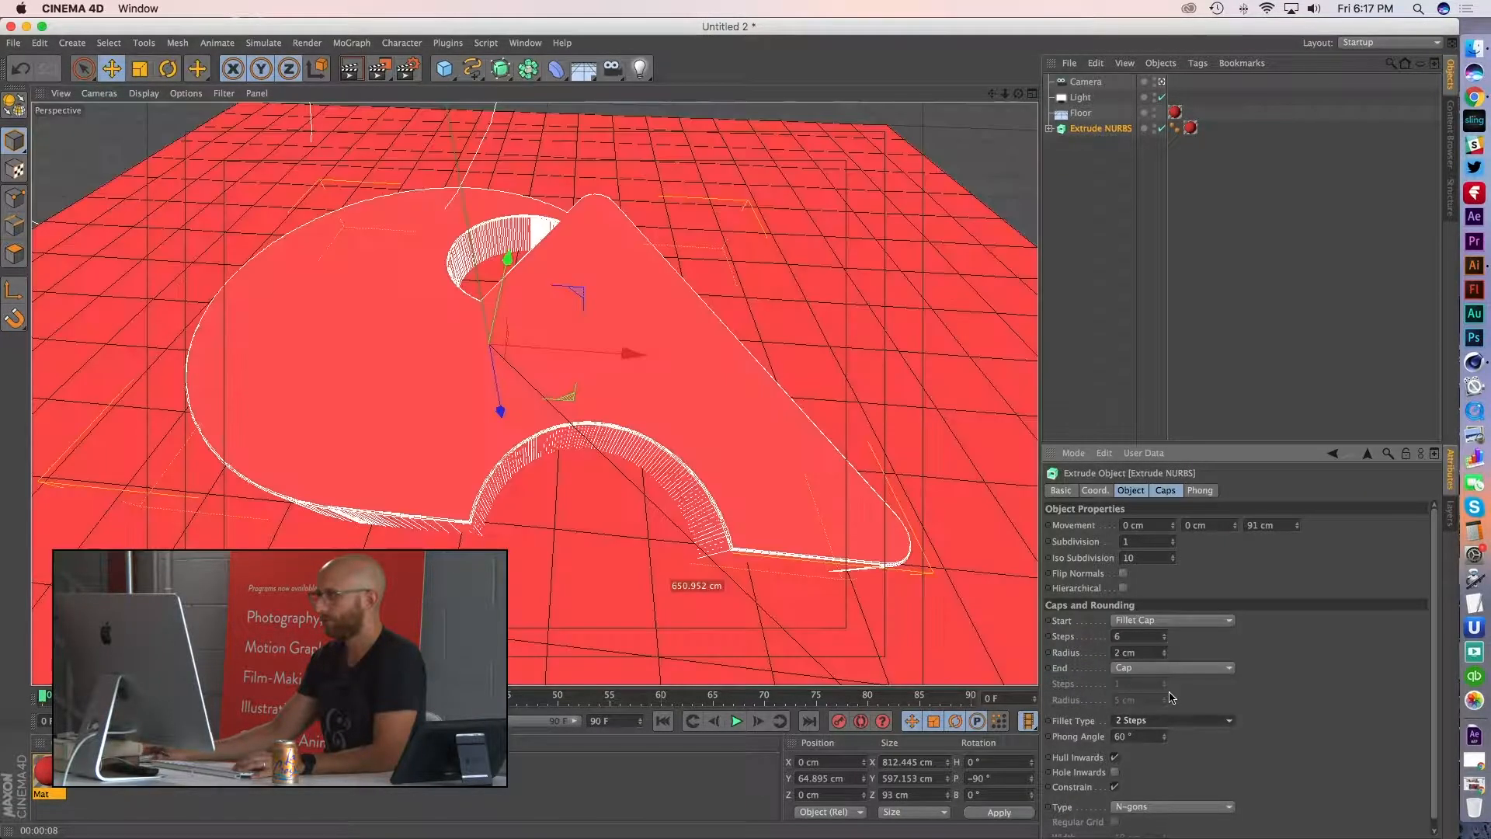
left_click(1165, 650)
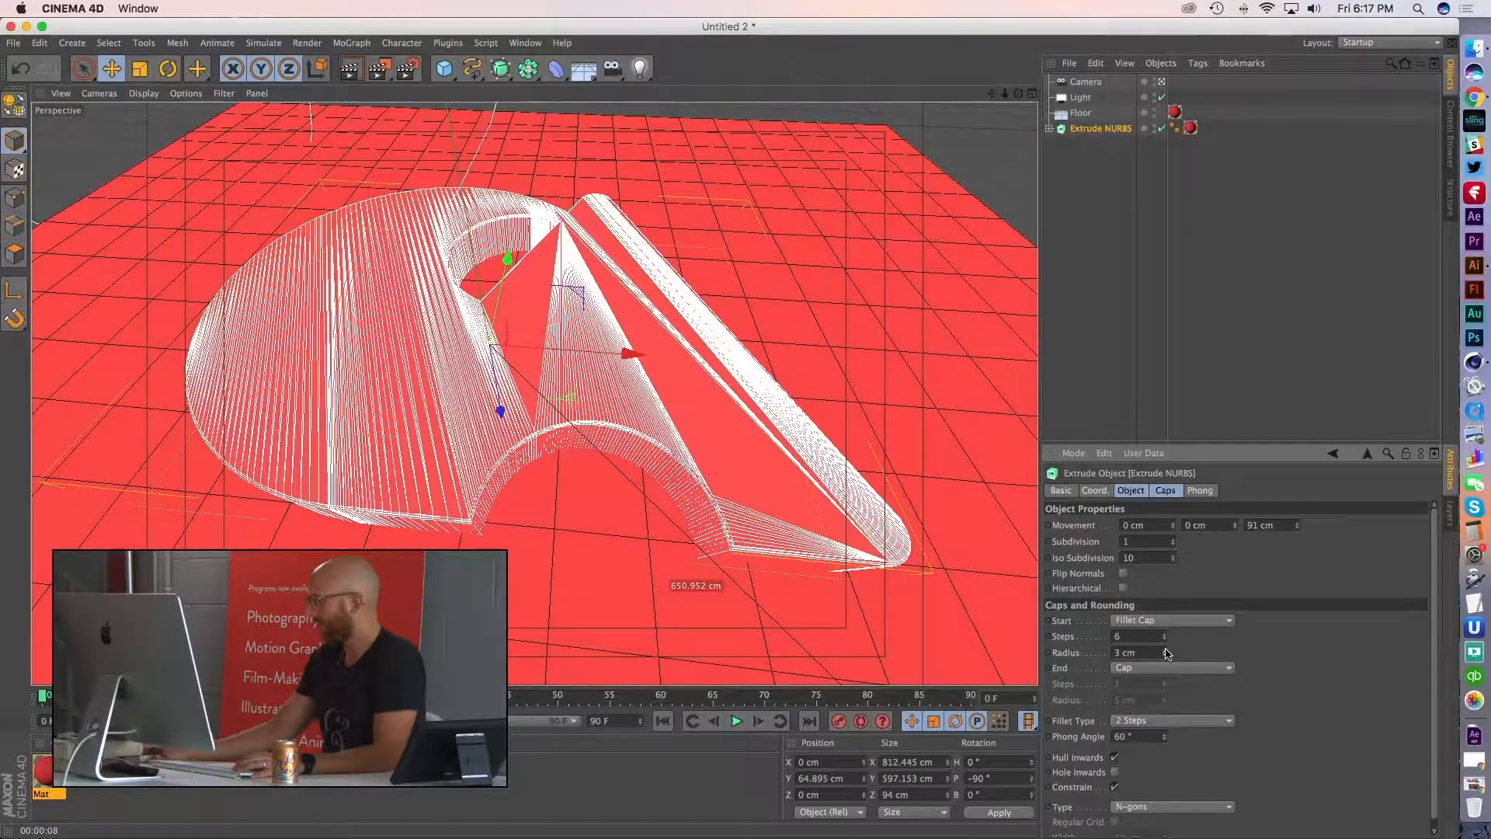
left_click(1165, 649)
left_click(1165, 650)
left_click(1166, 649)
left_click(1165, 649)
left_click(1165, 649)
left_click(1165, 650)
left_click(1165, 650)
left_click(1165, 651)
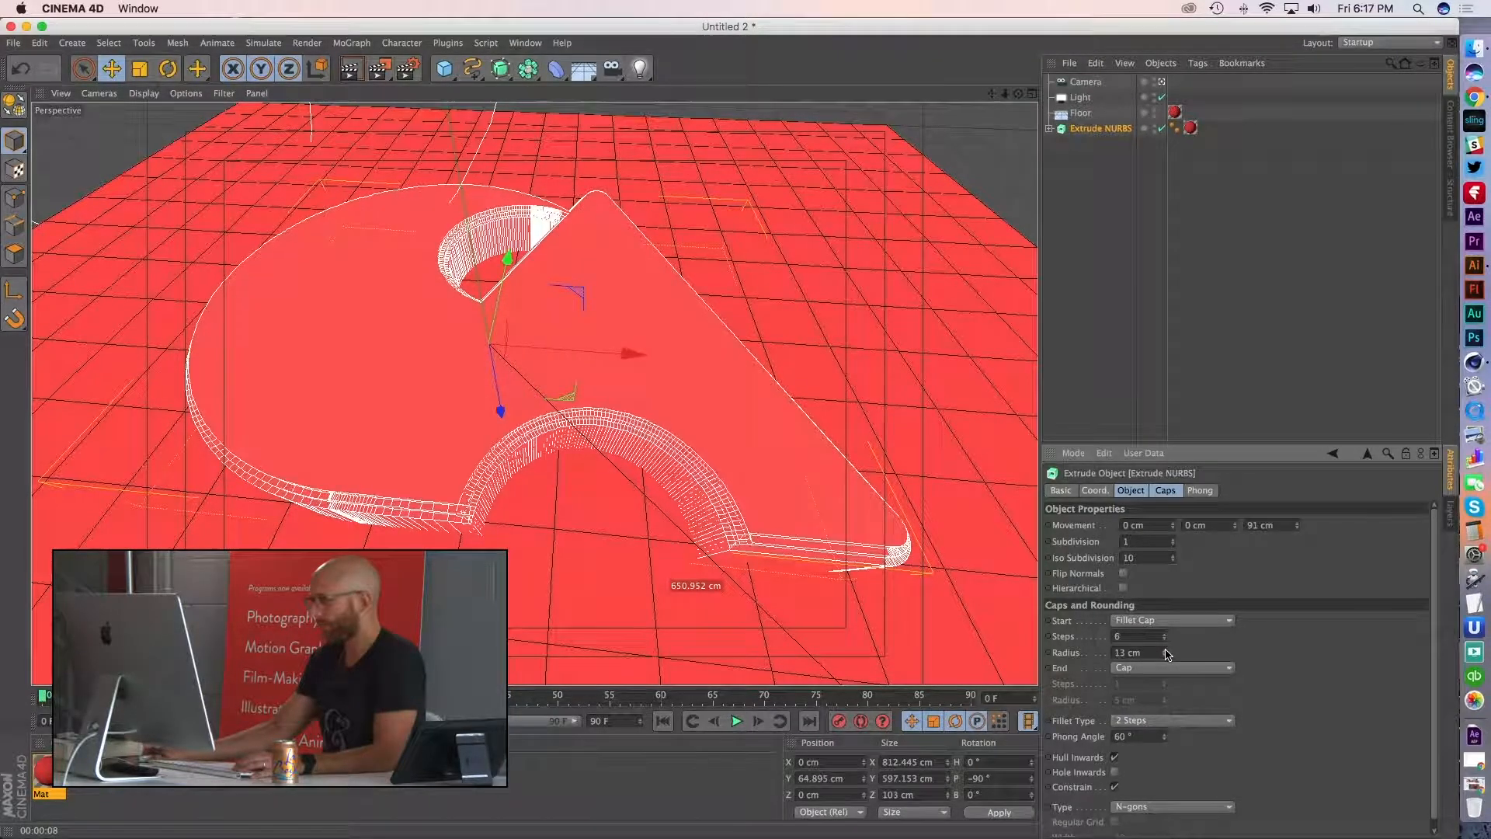
left_click(1165, 651)
left_click(1165, 650)
left_click(1165, 650)
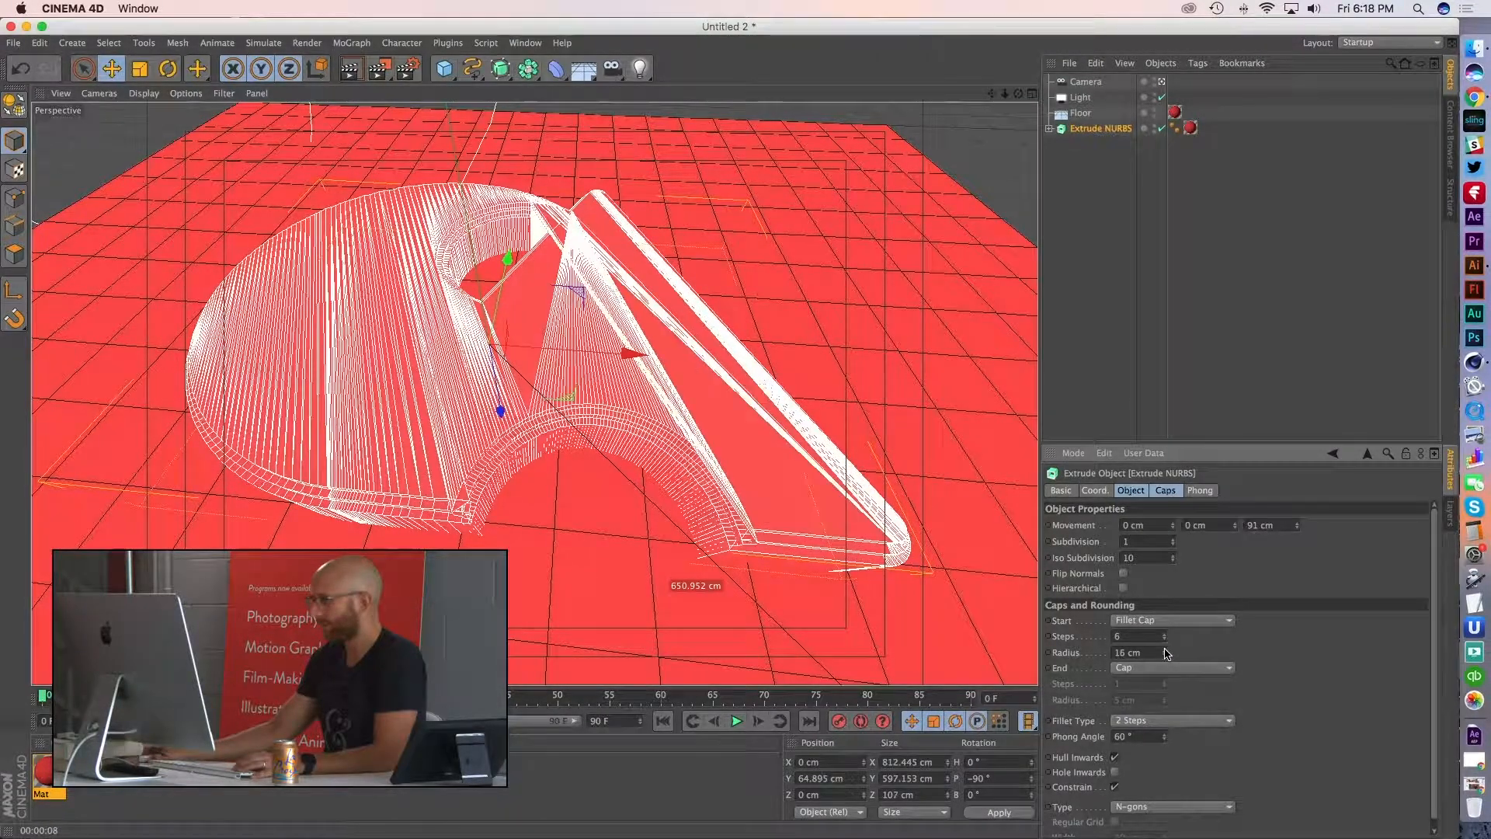
left_click(1165, 656)
left_click(1165, 657)
left_click(1165, 656)
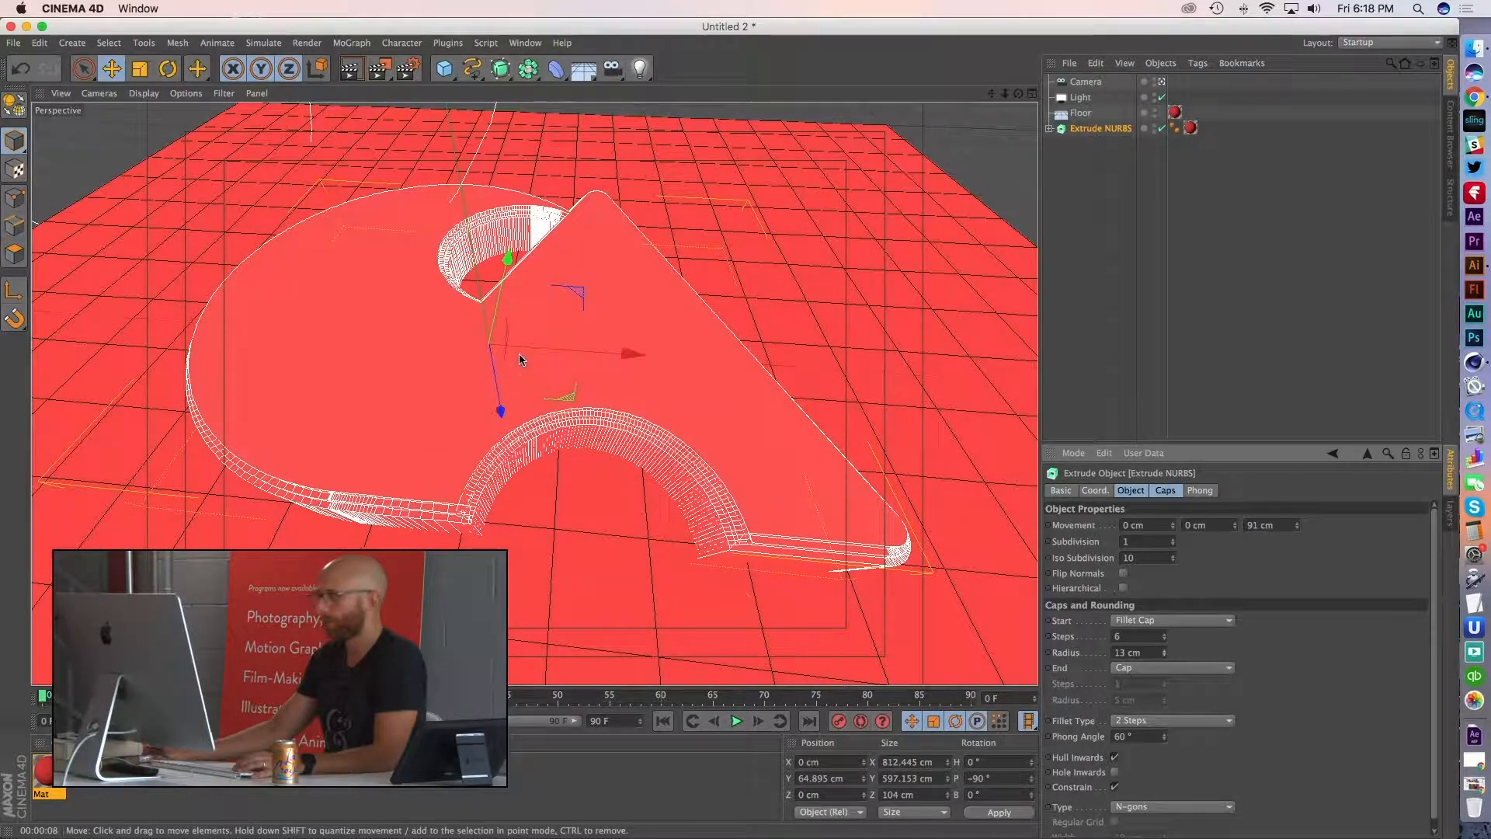
- Turn off Constrain for the Extrude NURBS caps, rendering the view before and after the change
left_click(351, 75)
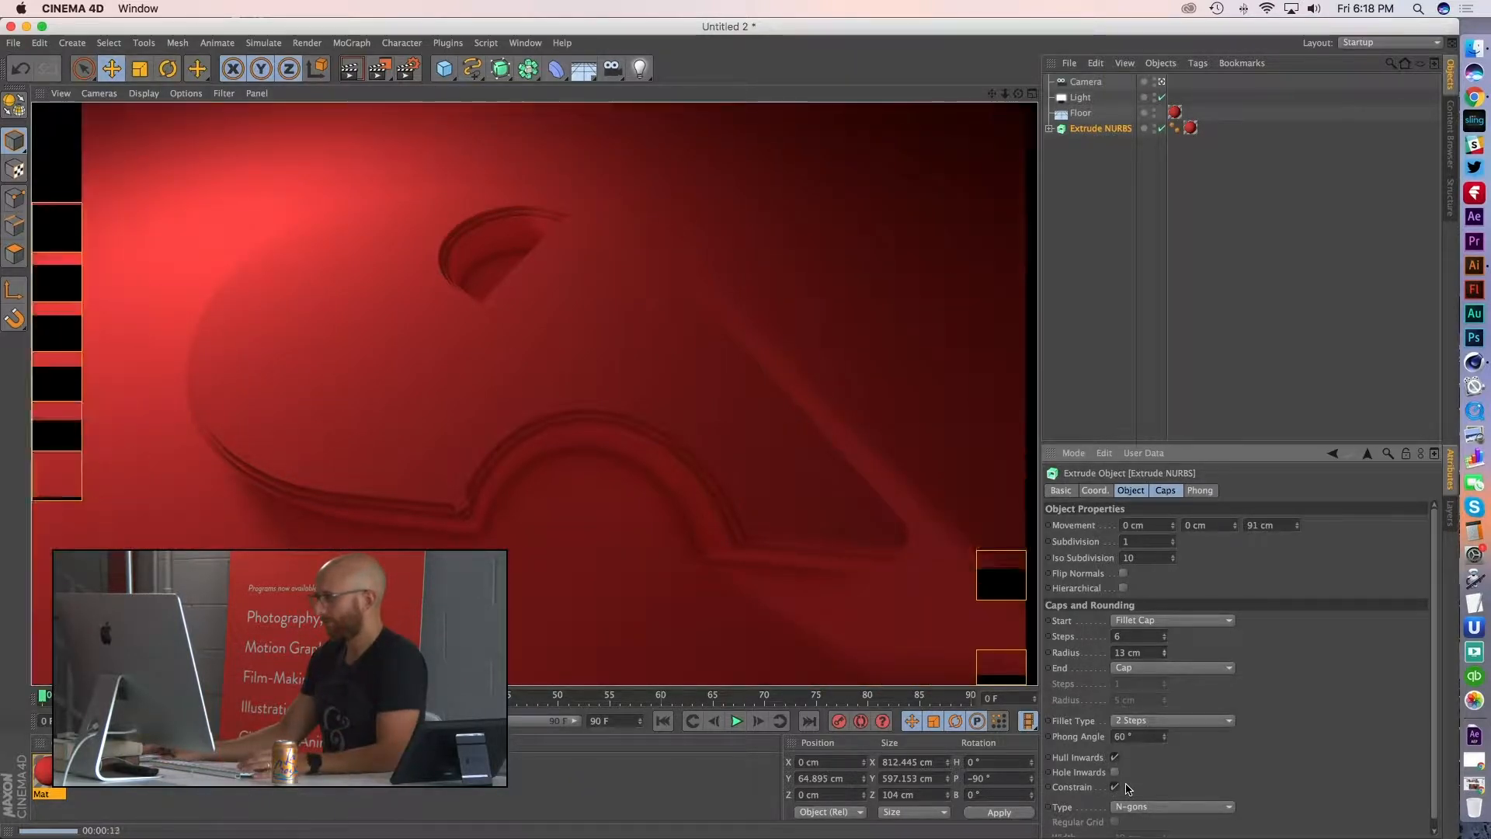
left_click(1116, 788)
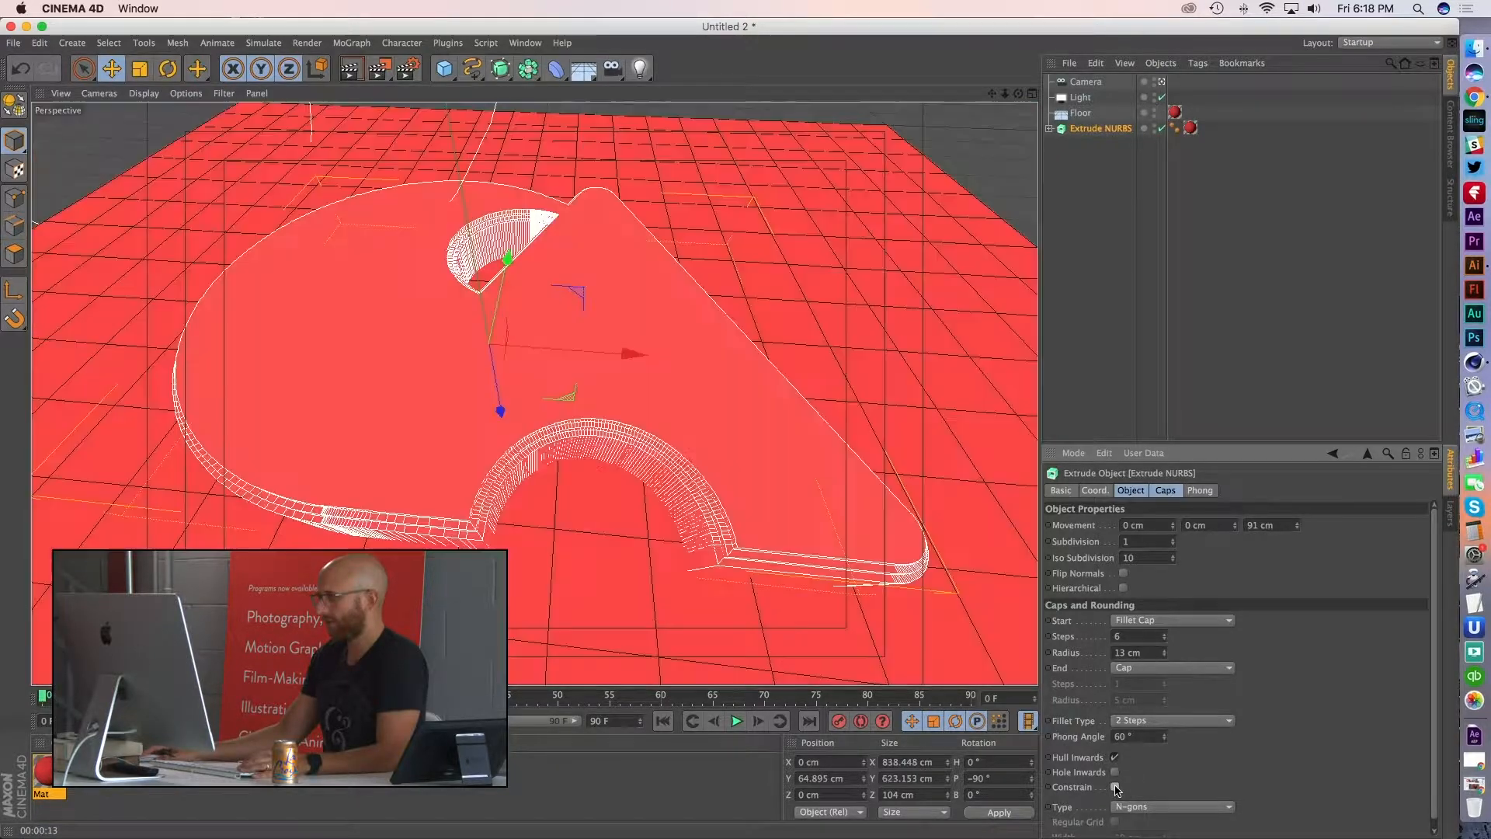
left_click(359, 70)
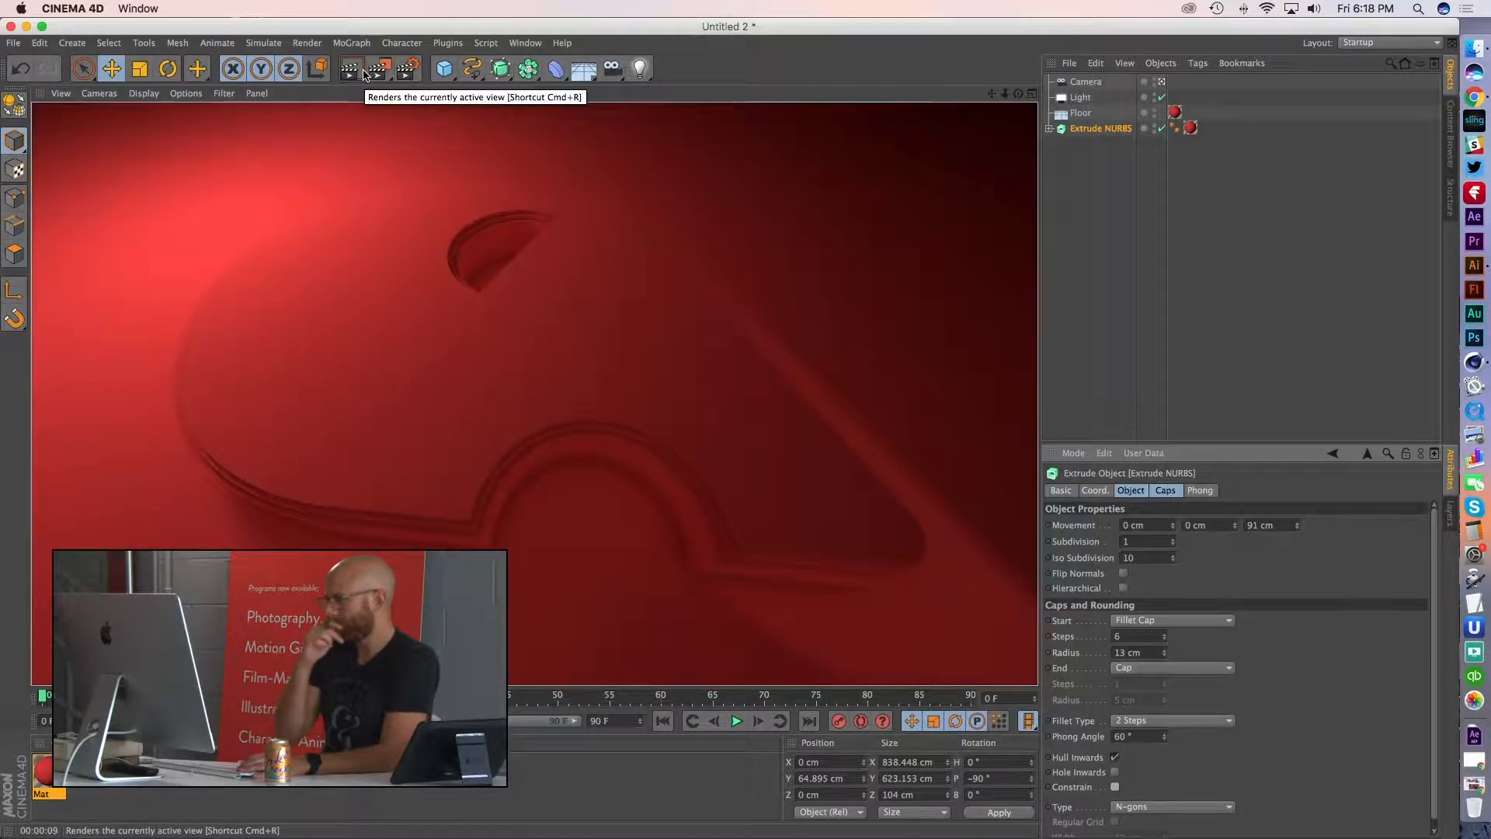
- Set the Extrude NURBS fillet type to Half Circle, render the view and deselect the object
left_click(1203, 726)
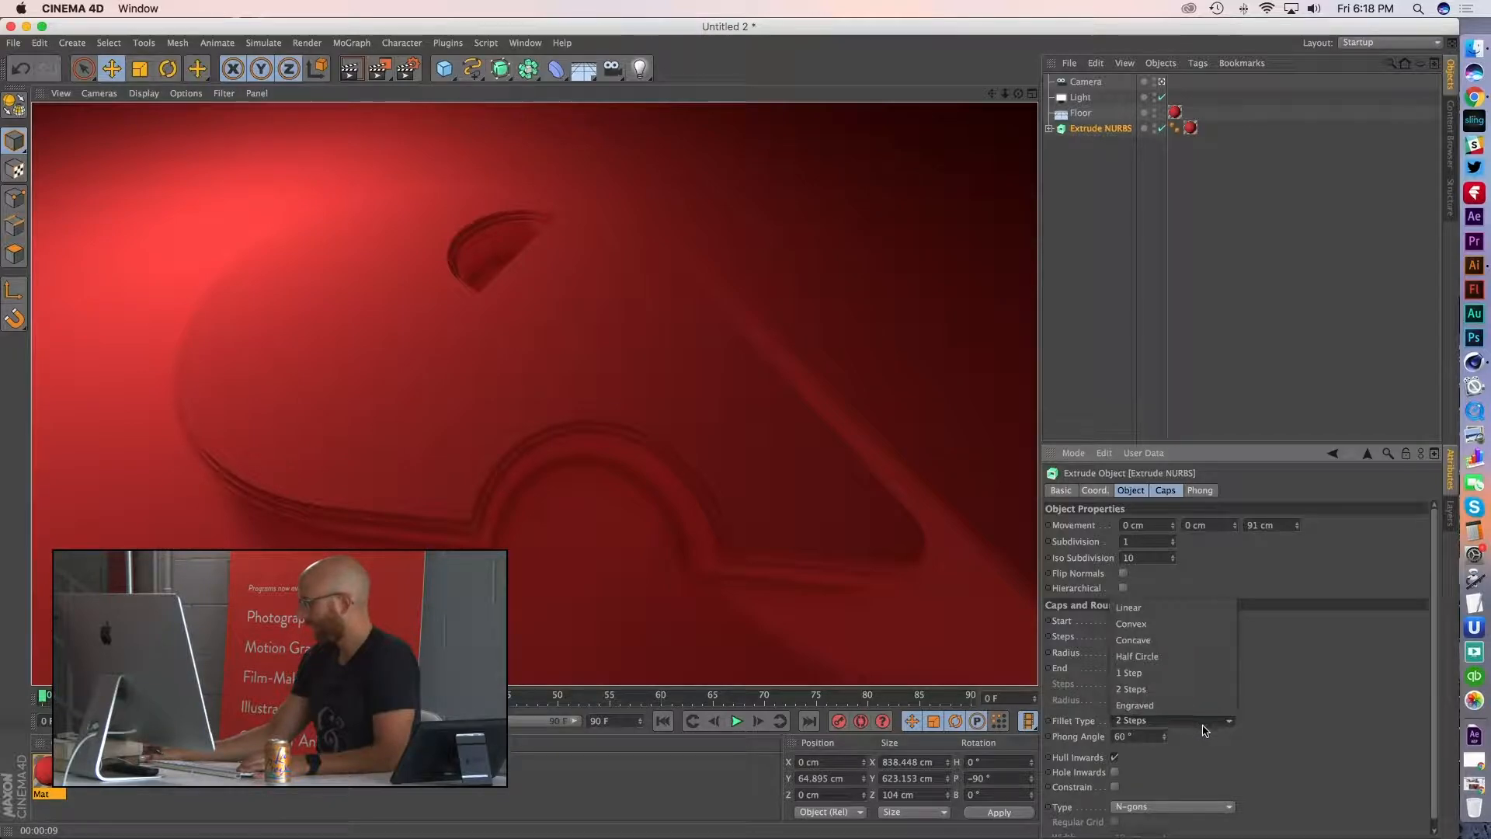
left_click(1166, 657)
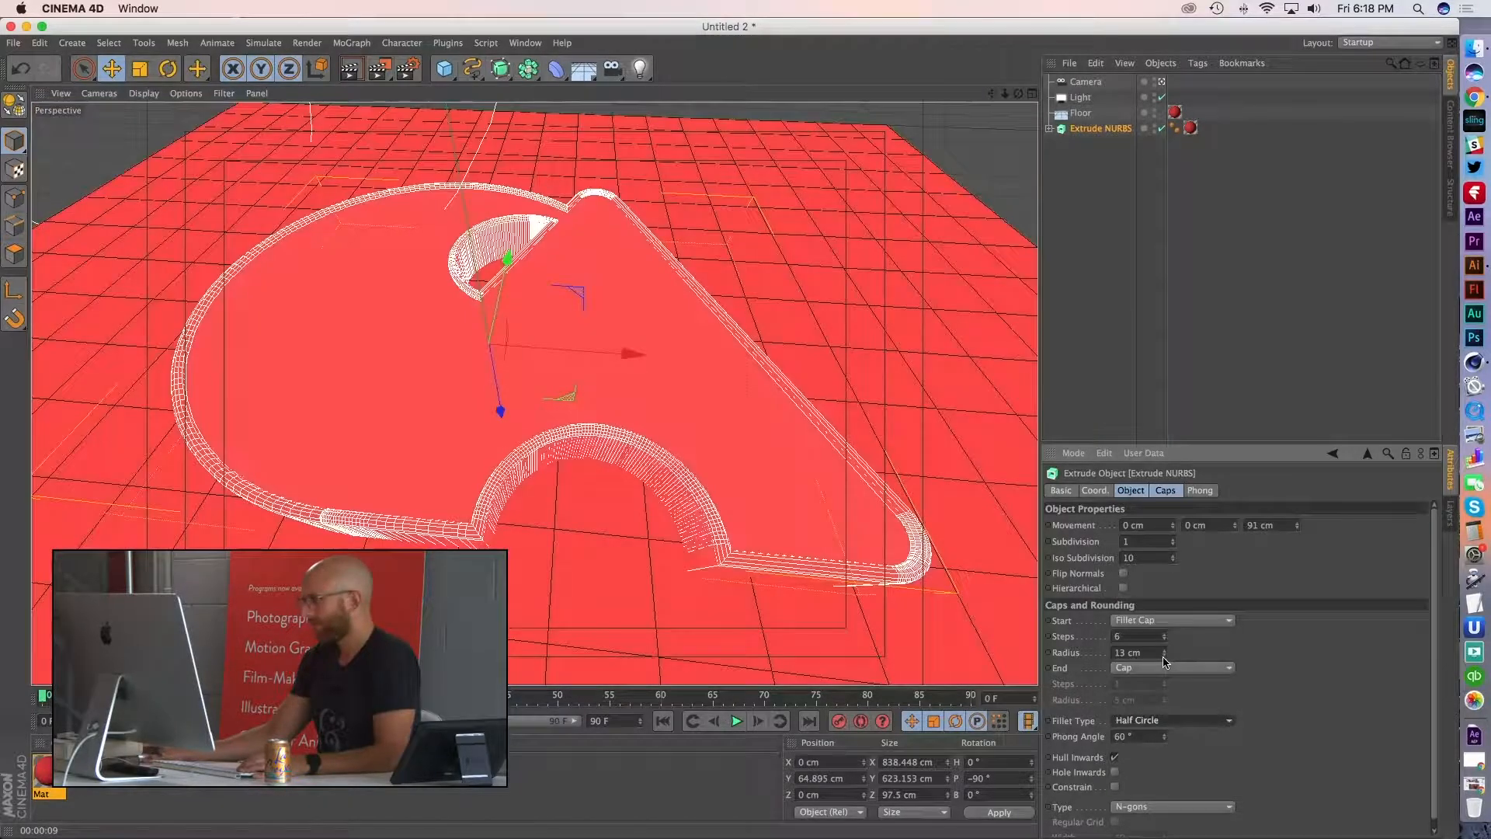
left_click(350, 68)
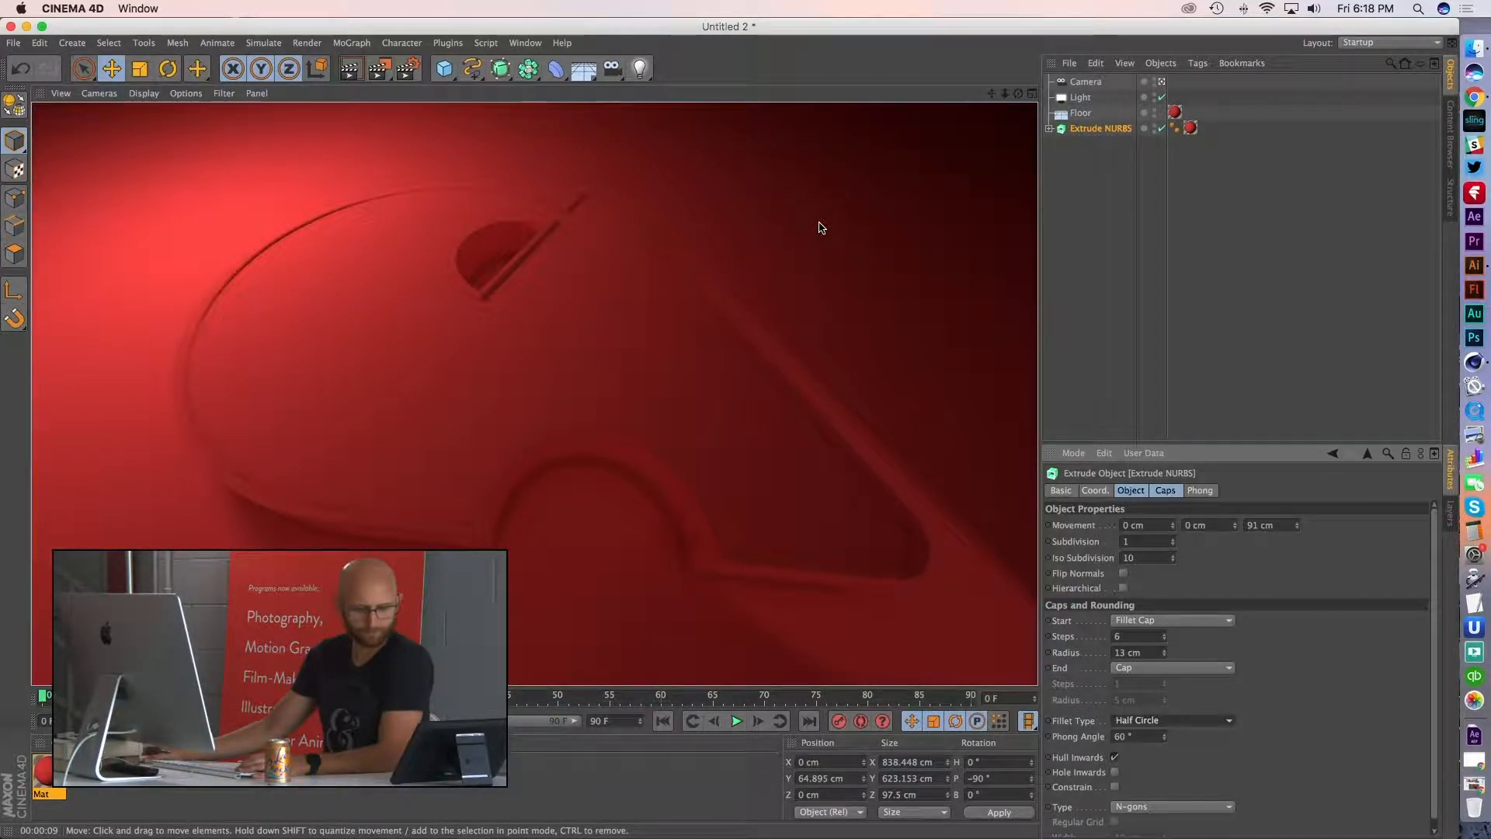
left_click(1099, 243)
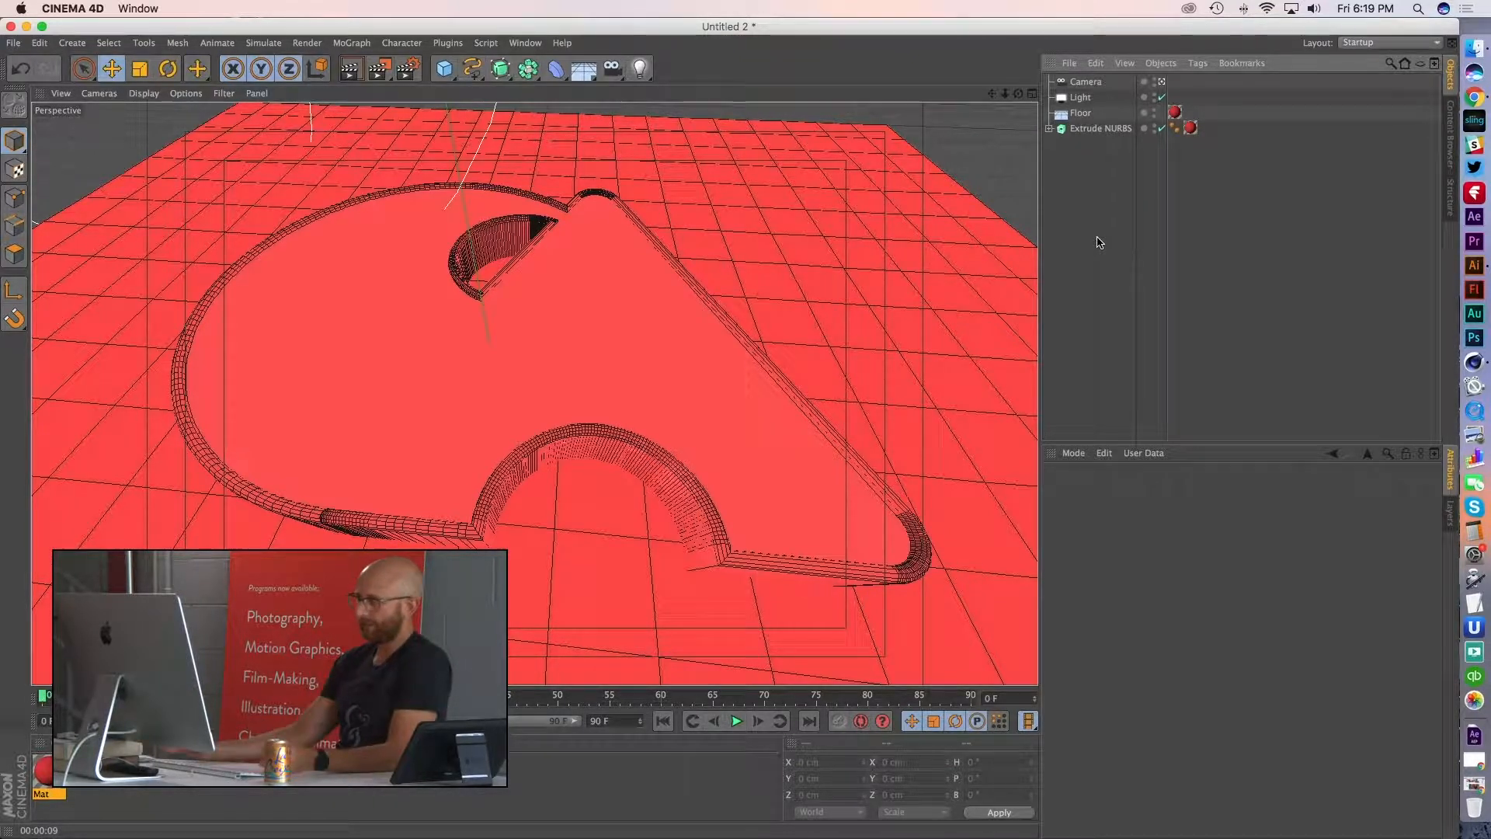
- Open the red material Mat for editing and turn on its Specular channel in Plastic mode
double_click(44, 770)
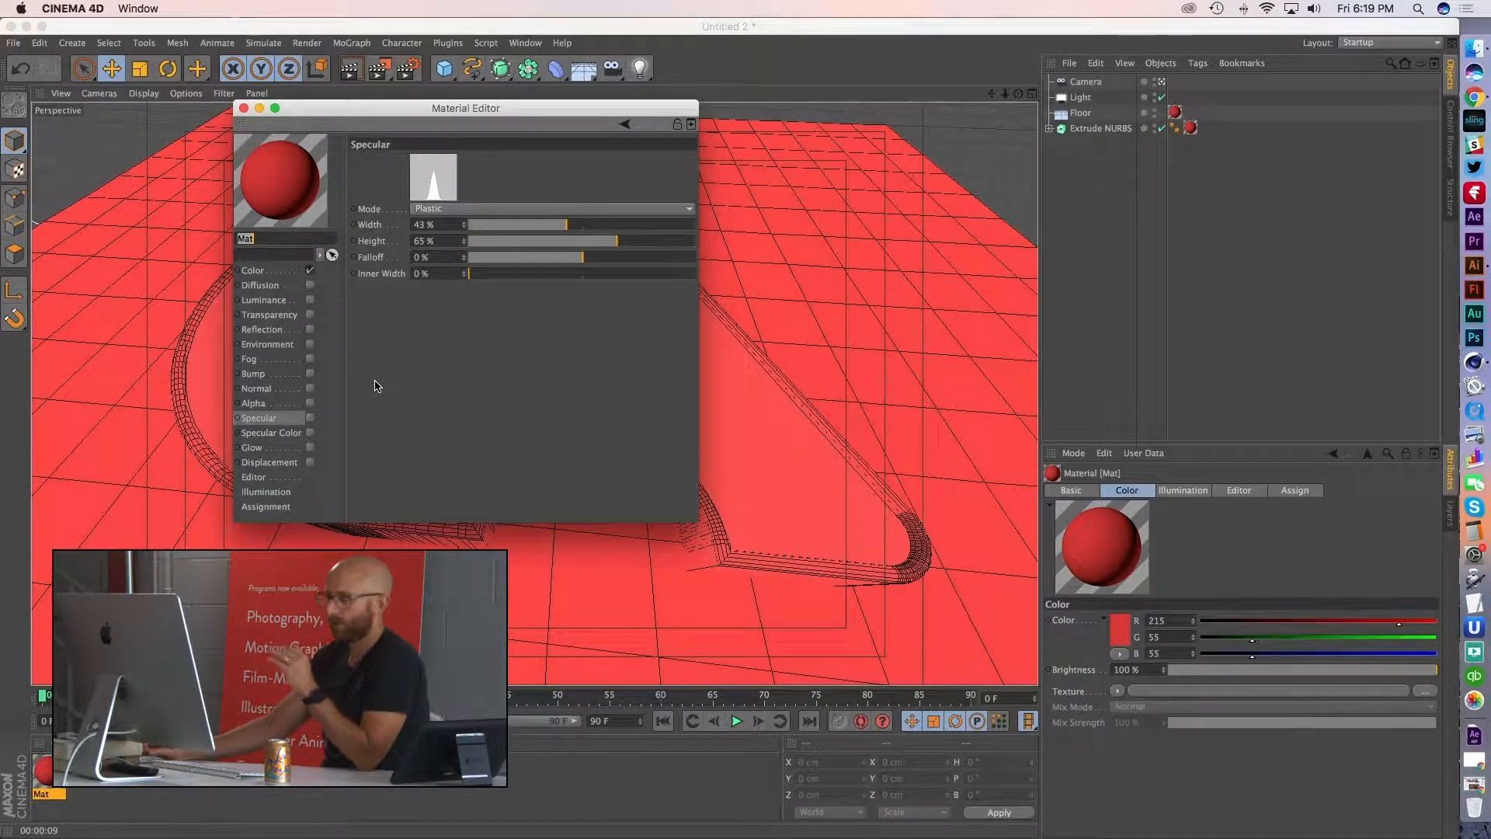
left_click(310, 419)
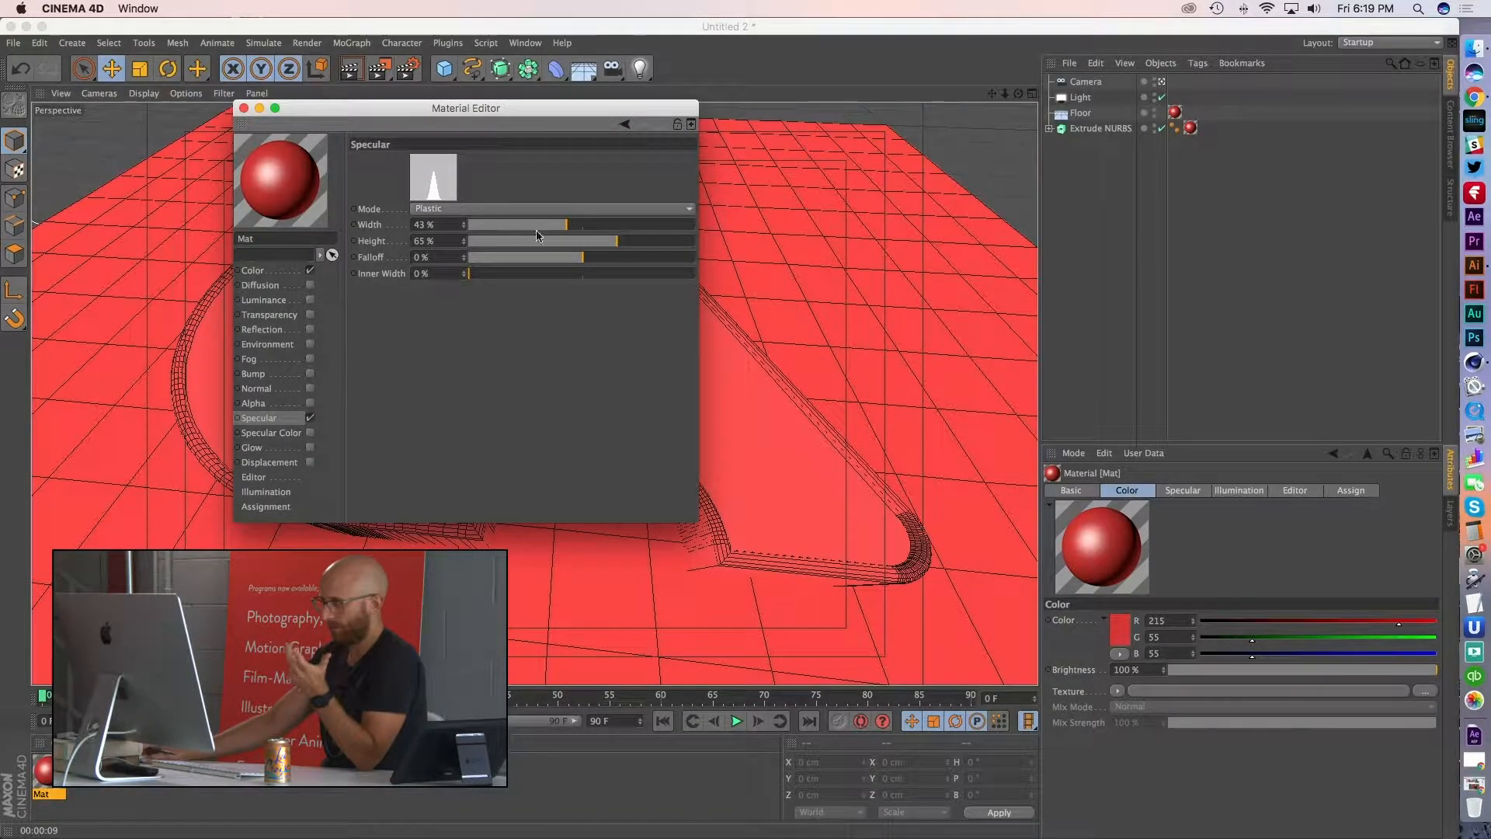
left_click(542, 210)
left_click(513, 224)
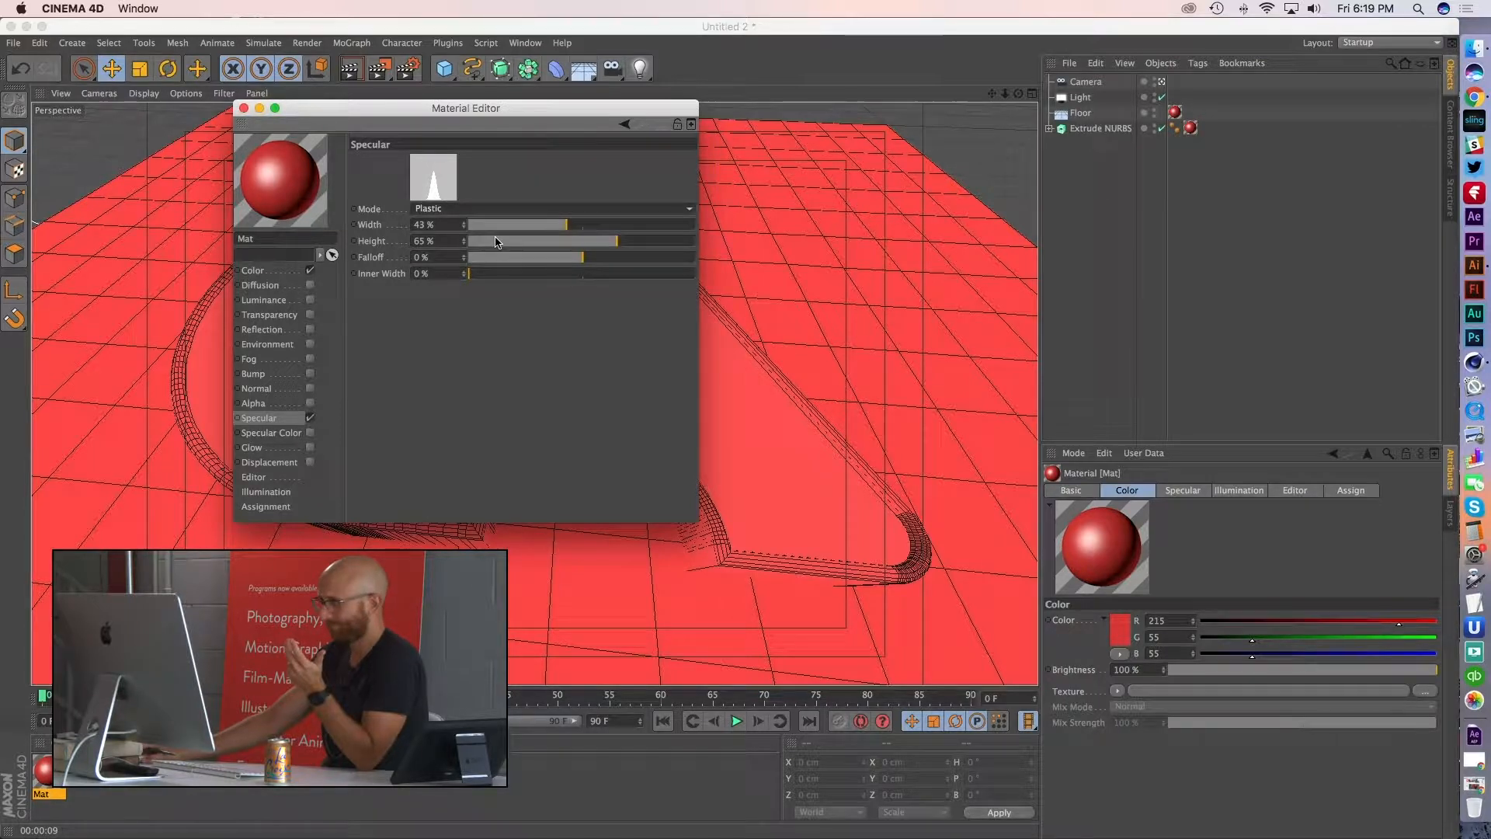
- Set Mat's specular mode to Metal with 69% width and 59% height, and render the view
left_click(266, 419)
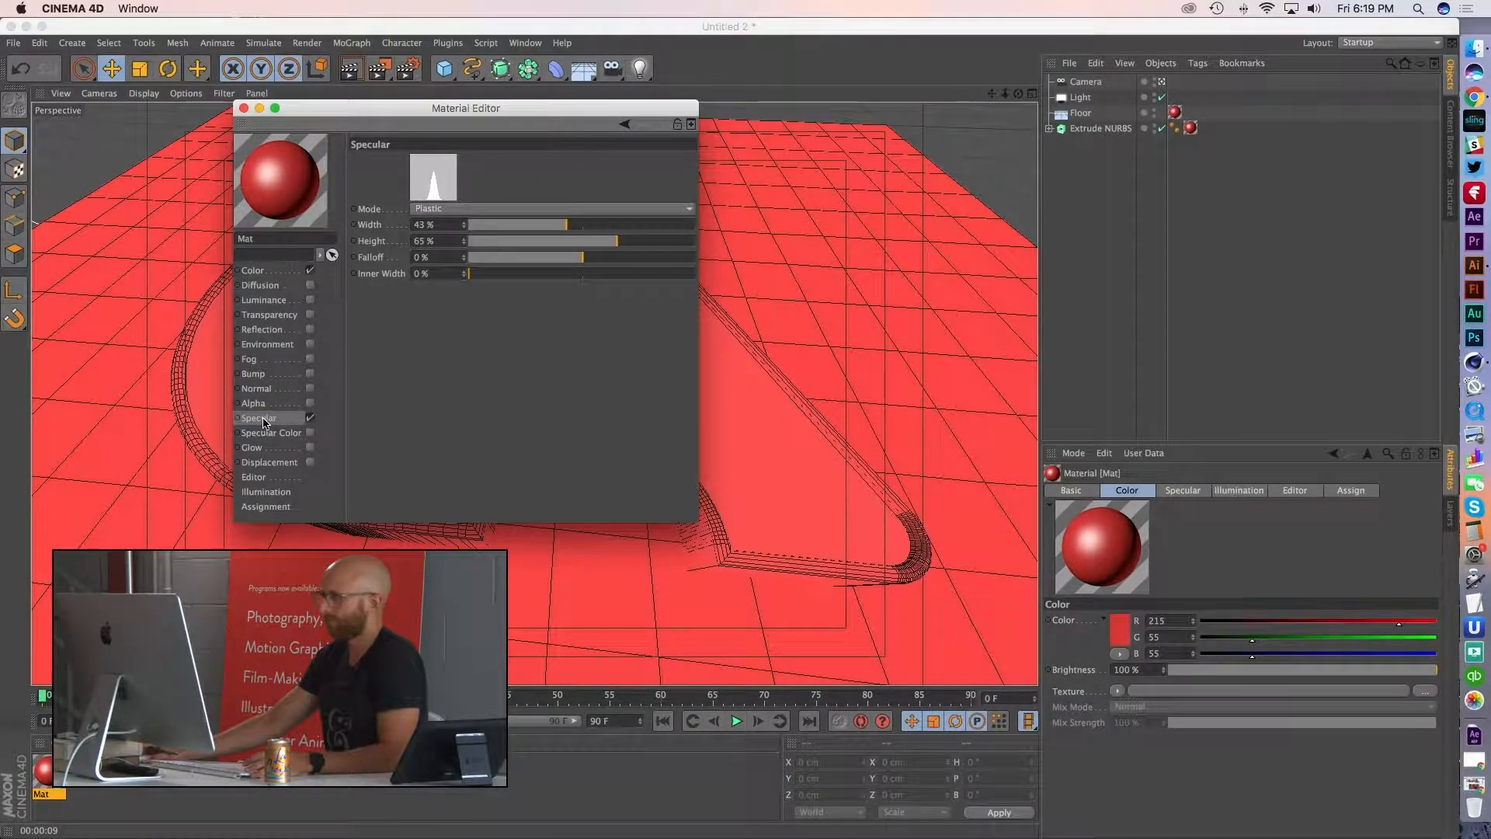
left_click(627, 208)
left_click(645, 237)
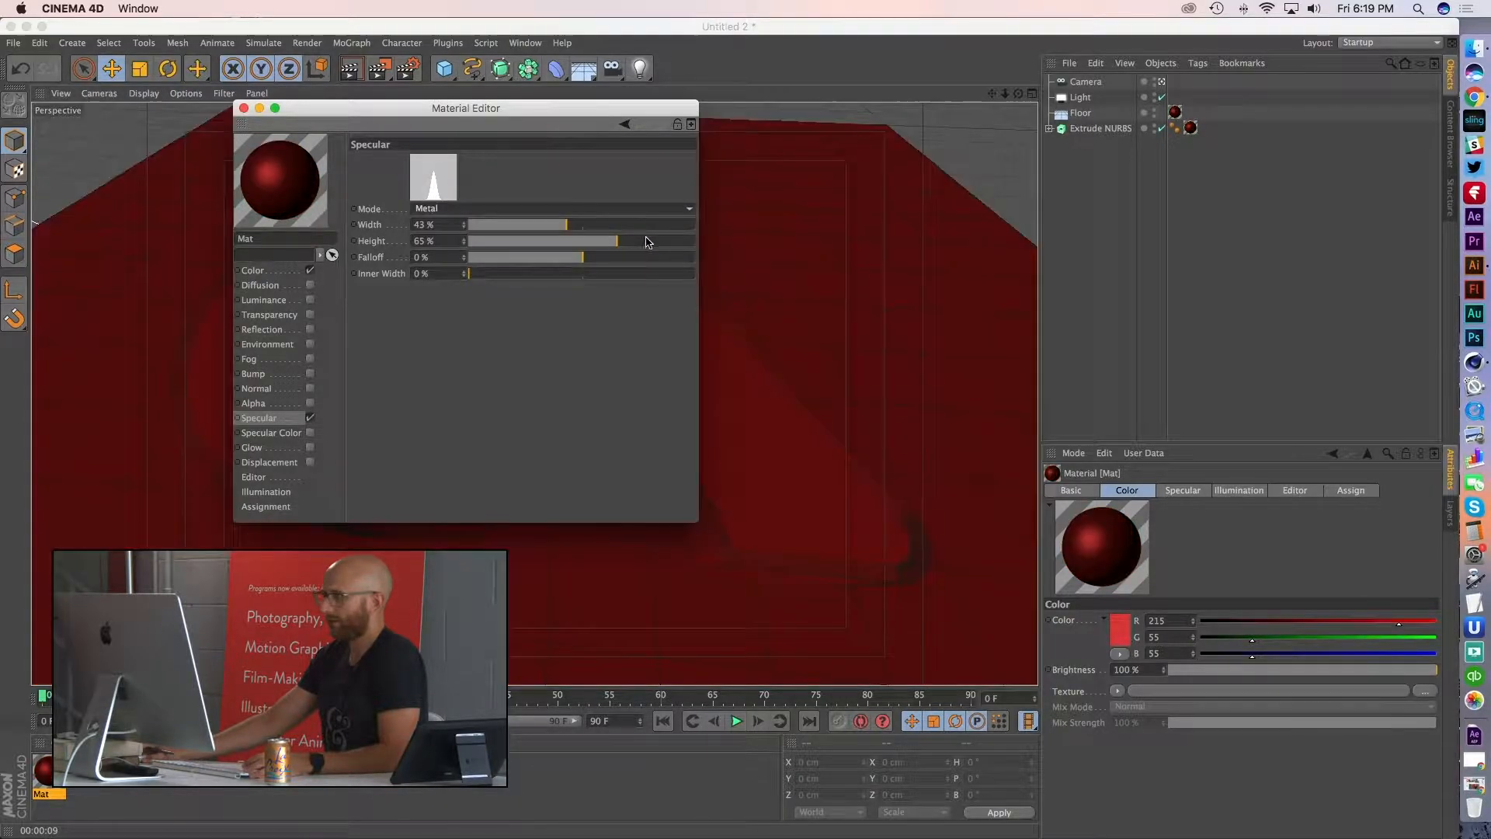
left_click_drag(565, 226, 626, 226)
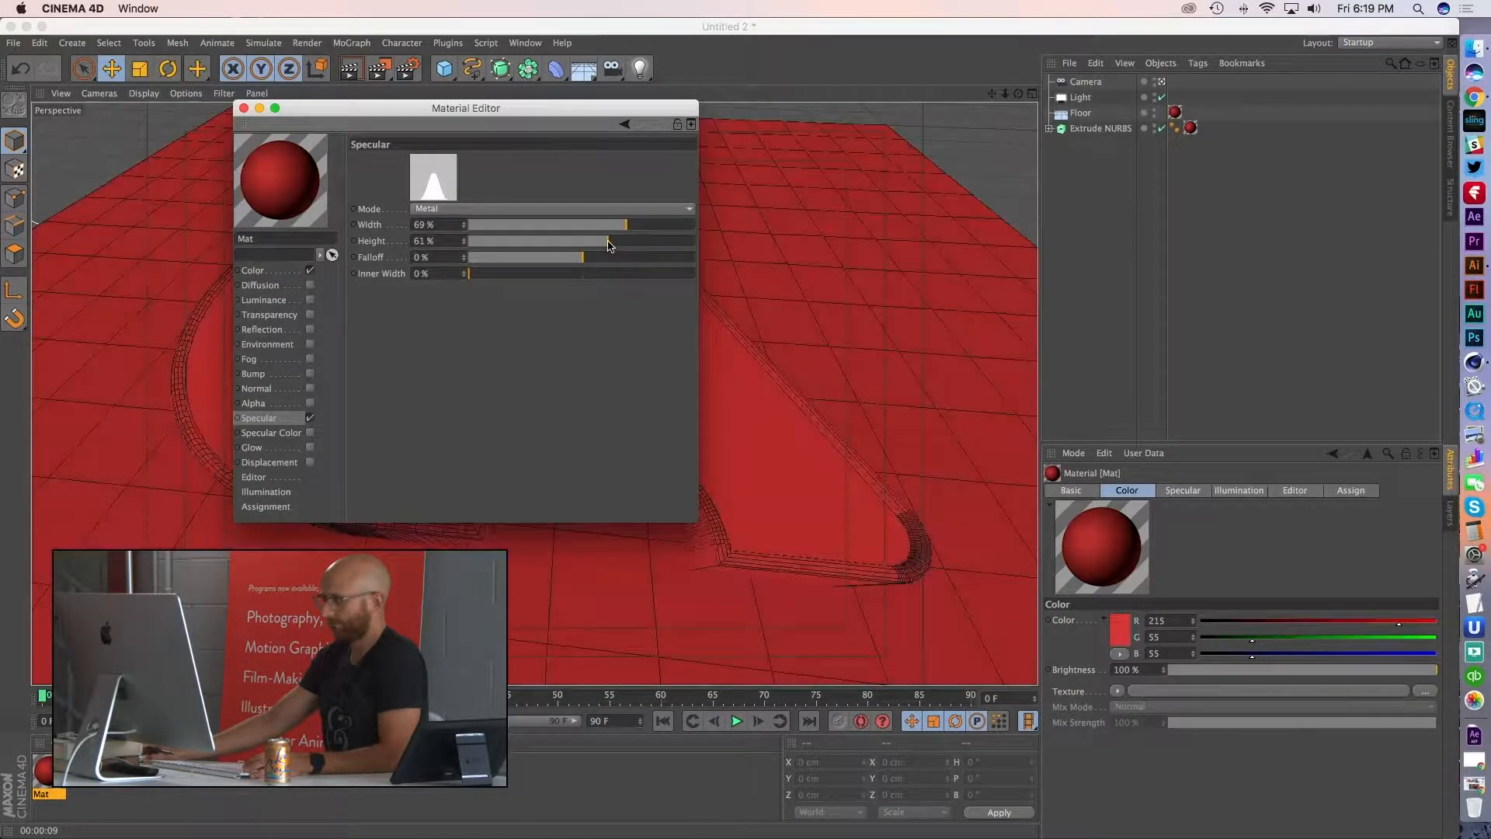
left_click(350, 68)
left_click_drag(344, 112, 1025, 198)
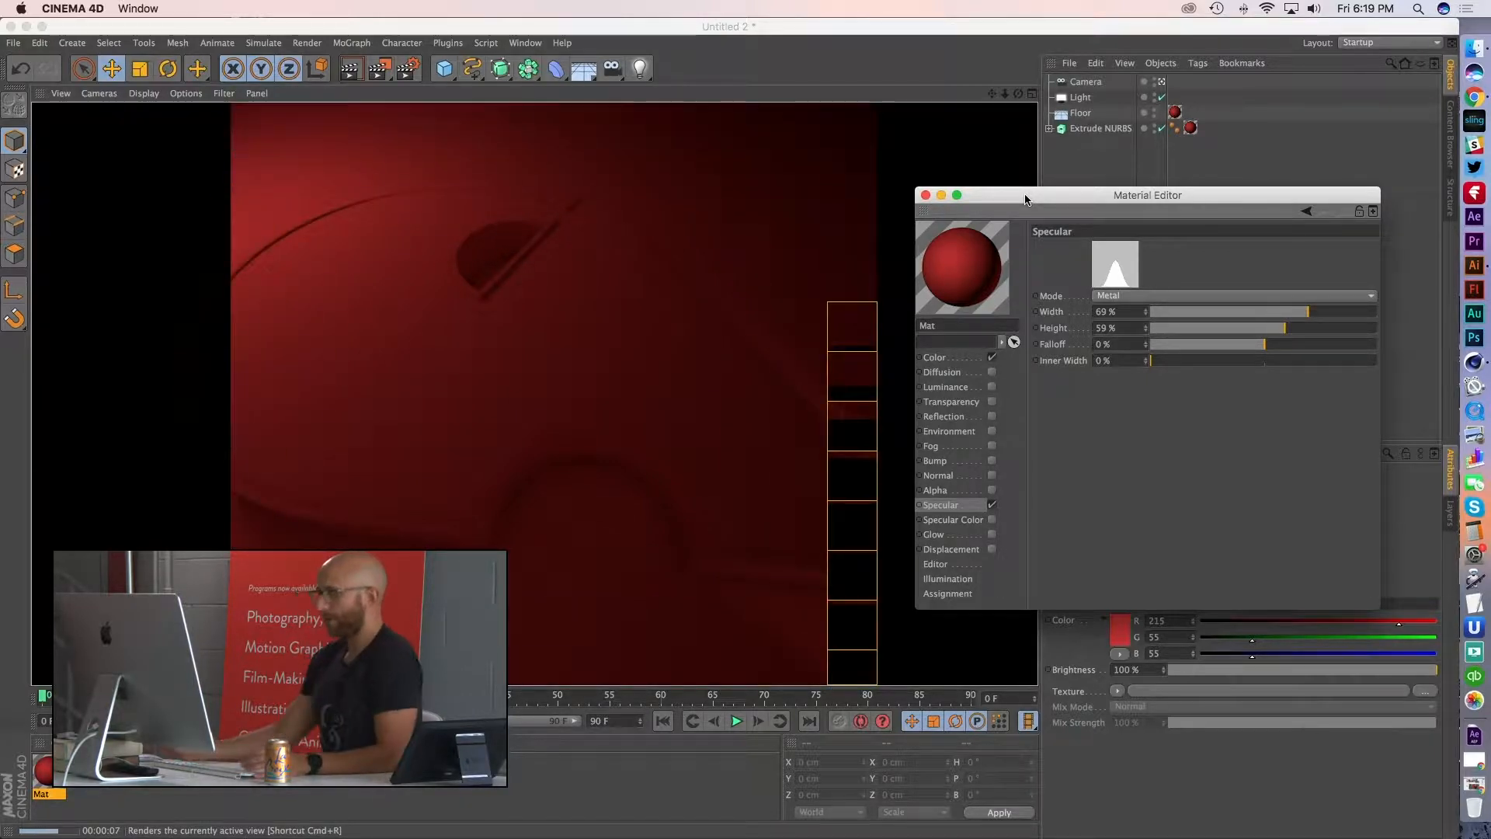
left_click_drag(1088, 199, 751, 126)
- Raise the area light's intensity to 162% and render the view
left_click(1082, 98)
left_click(1186, 492)
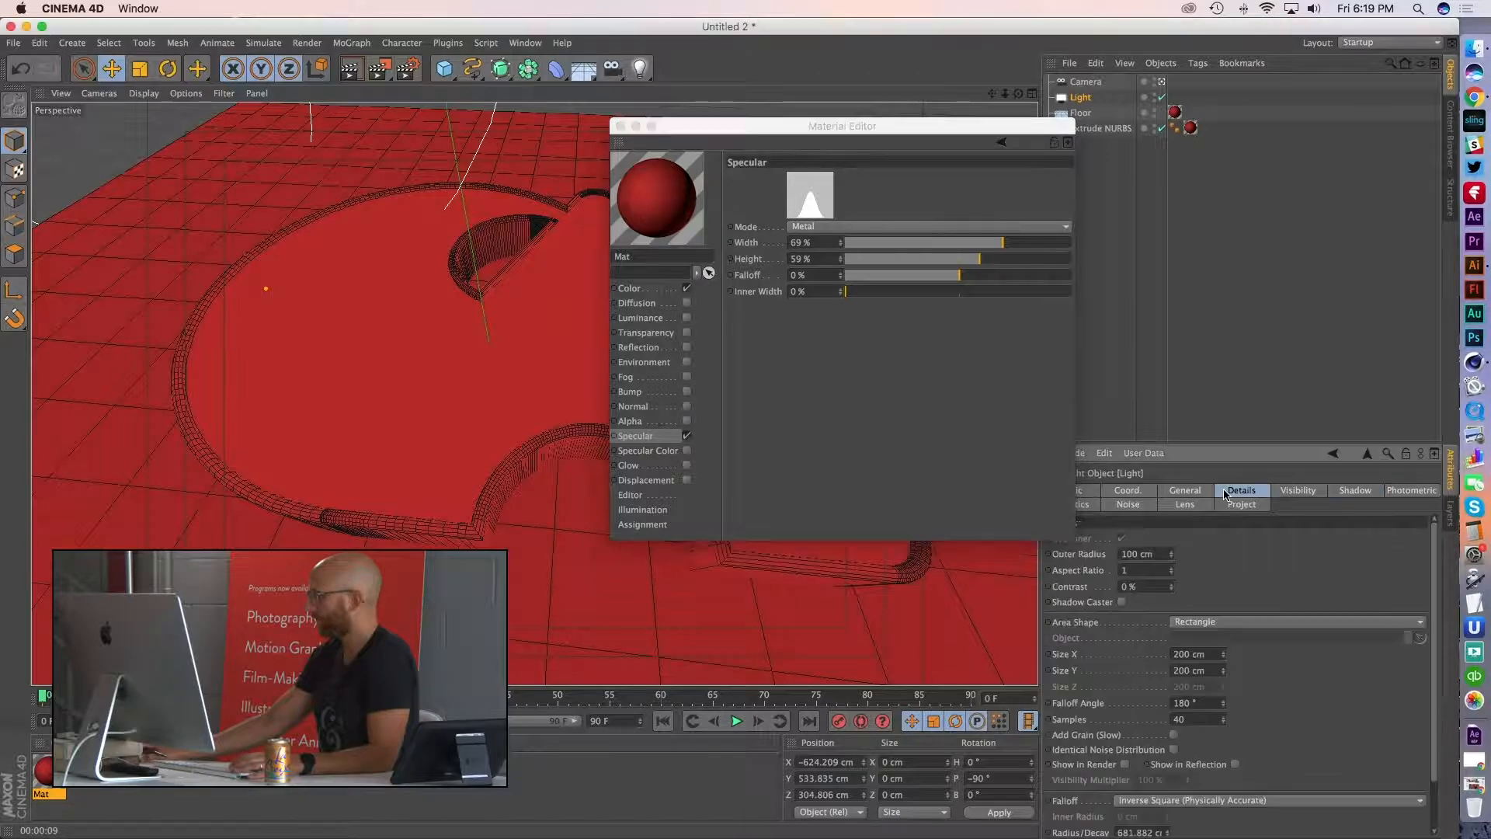
left_click_drag(1163, 591, 1160, 590)
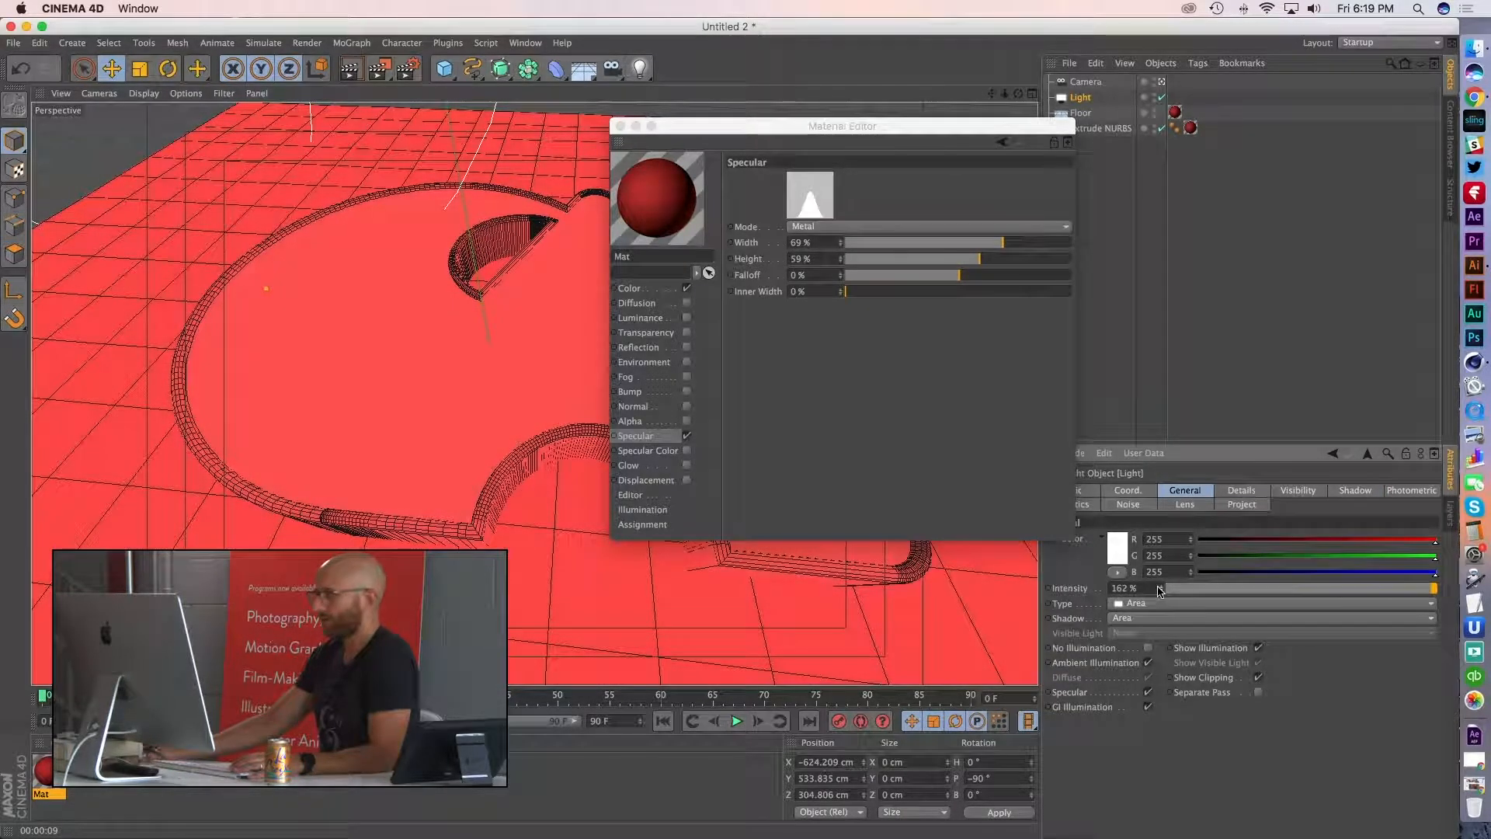
left_click(351, 70)
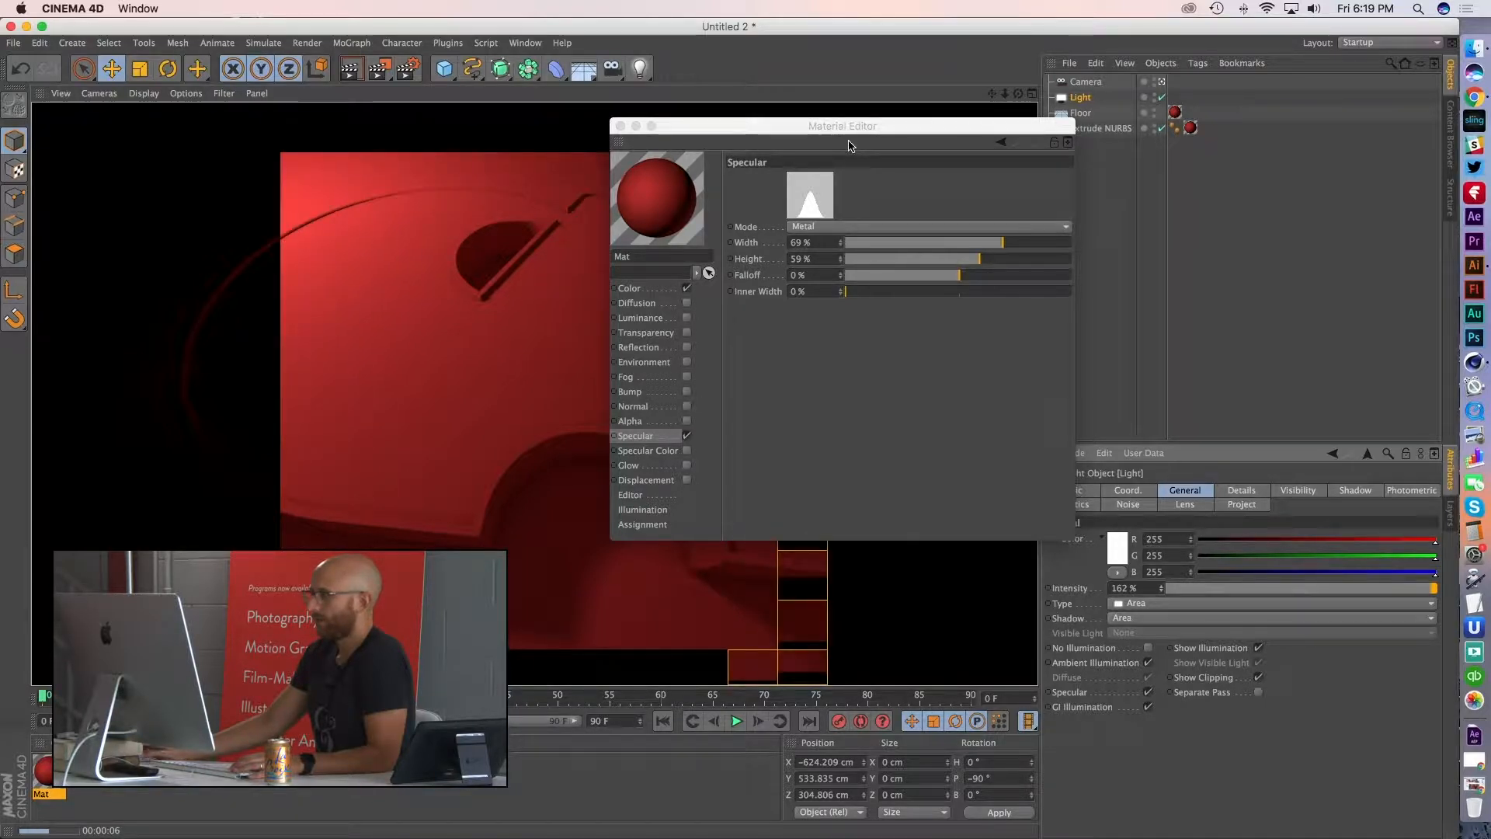
left_click_drag(714, 131, 1008, 143)
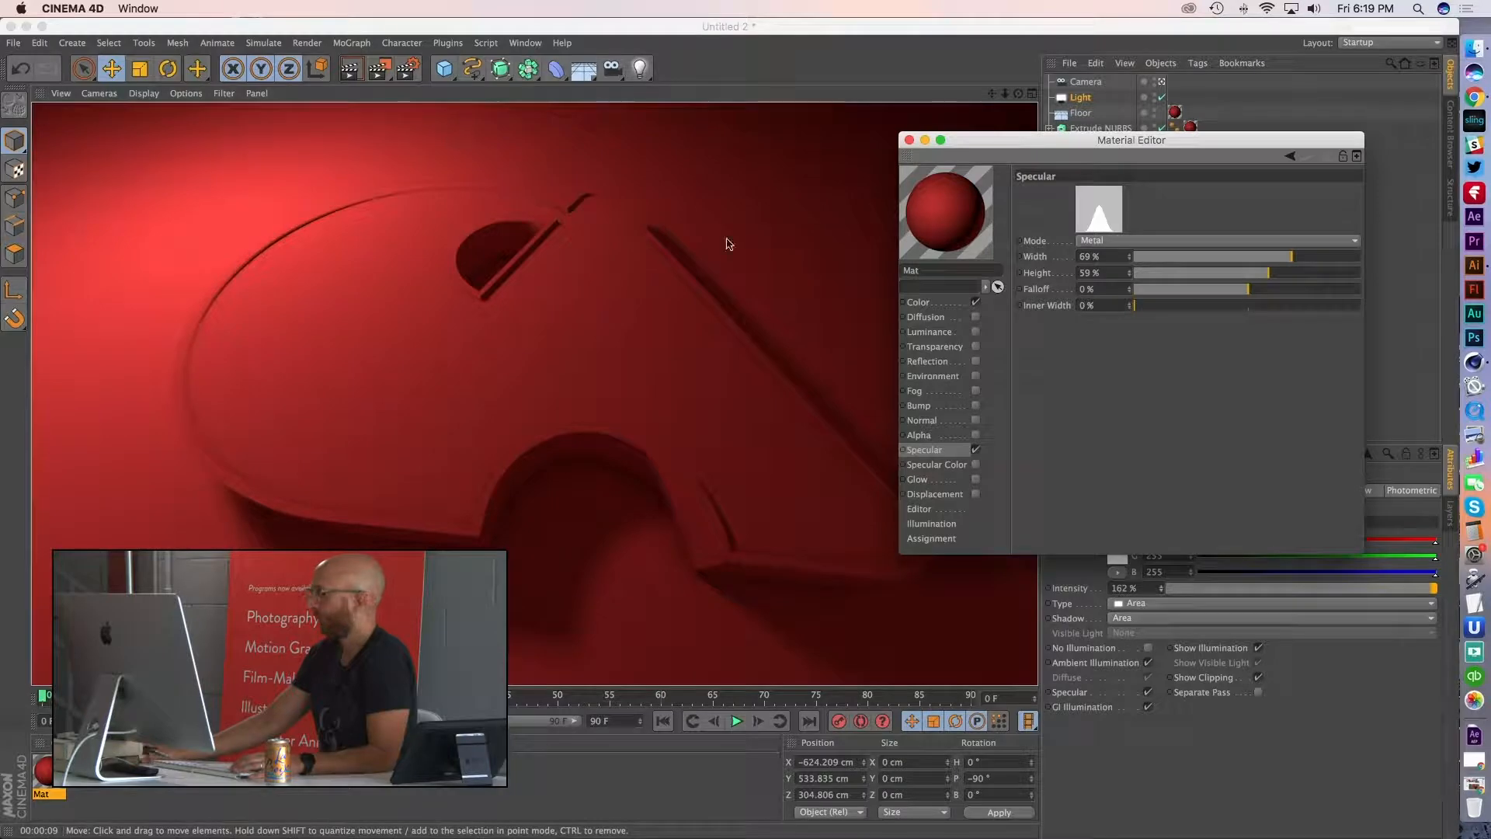
- Turn on the Reflection channel of the Mat material
left_click(929, 362)
left_click(976, 362)
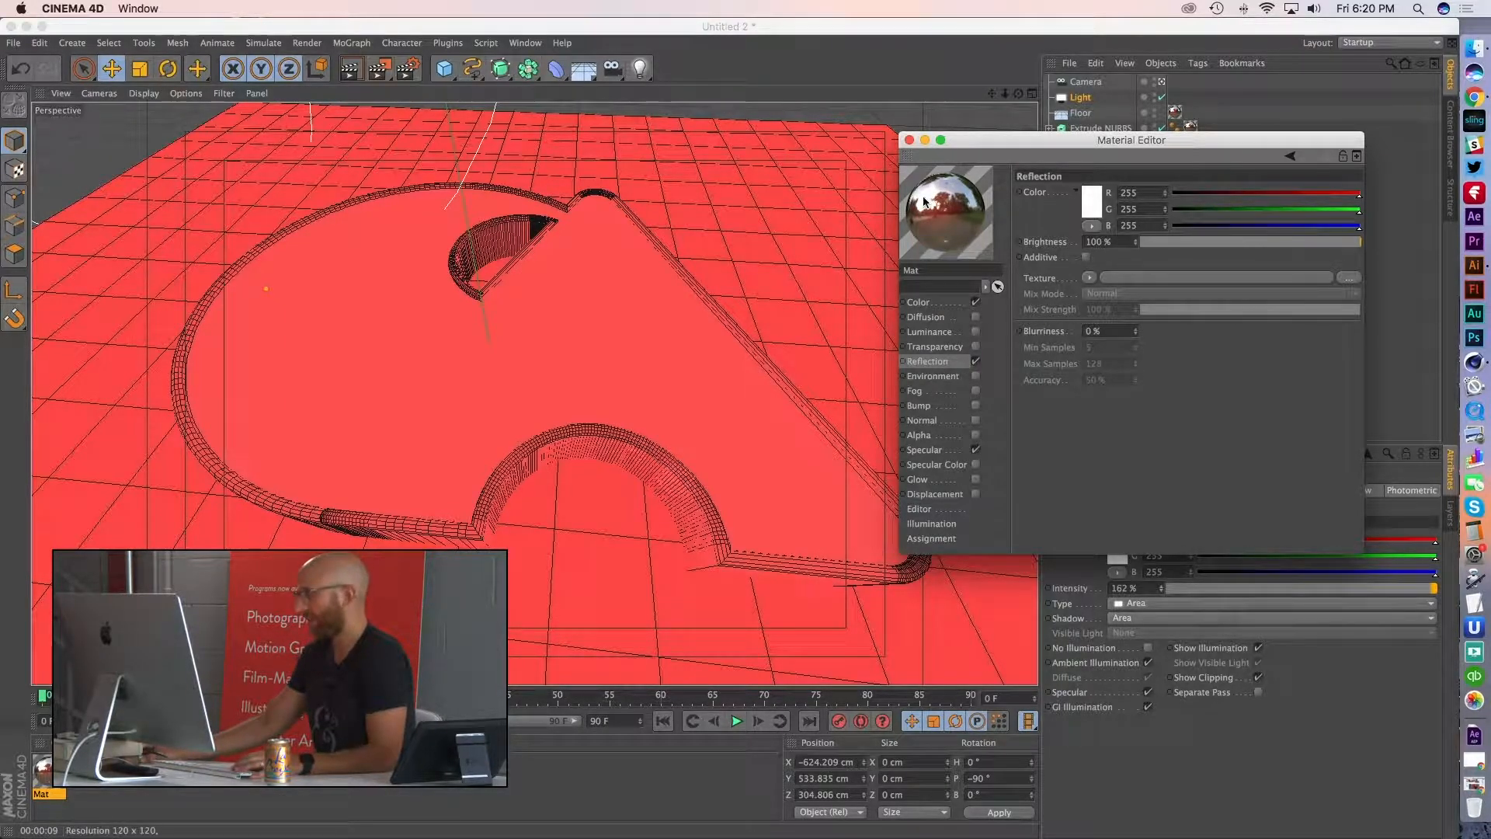
left_click_drag(963, 140, 593, 107)
- Set the Extrude NURBS fillet type to Convex and the start cap's fillet radius to 4 cm
left_click(1085, 131)
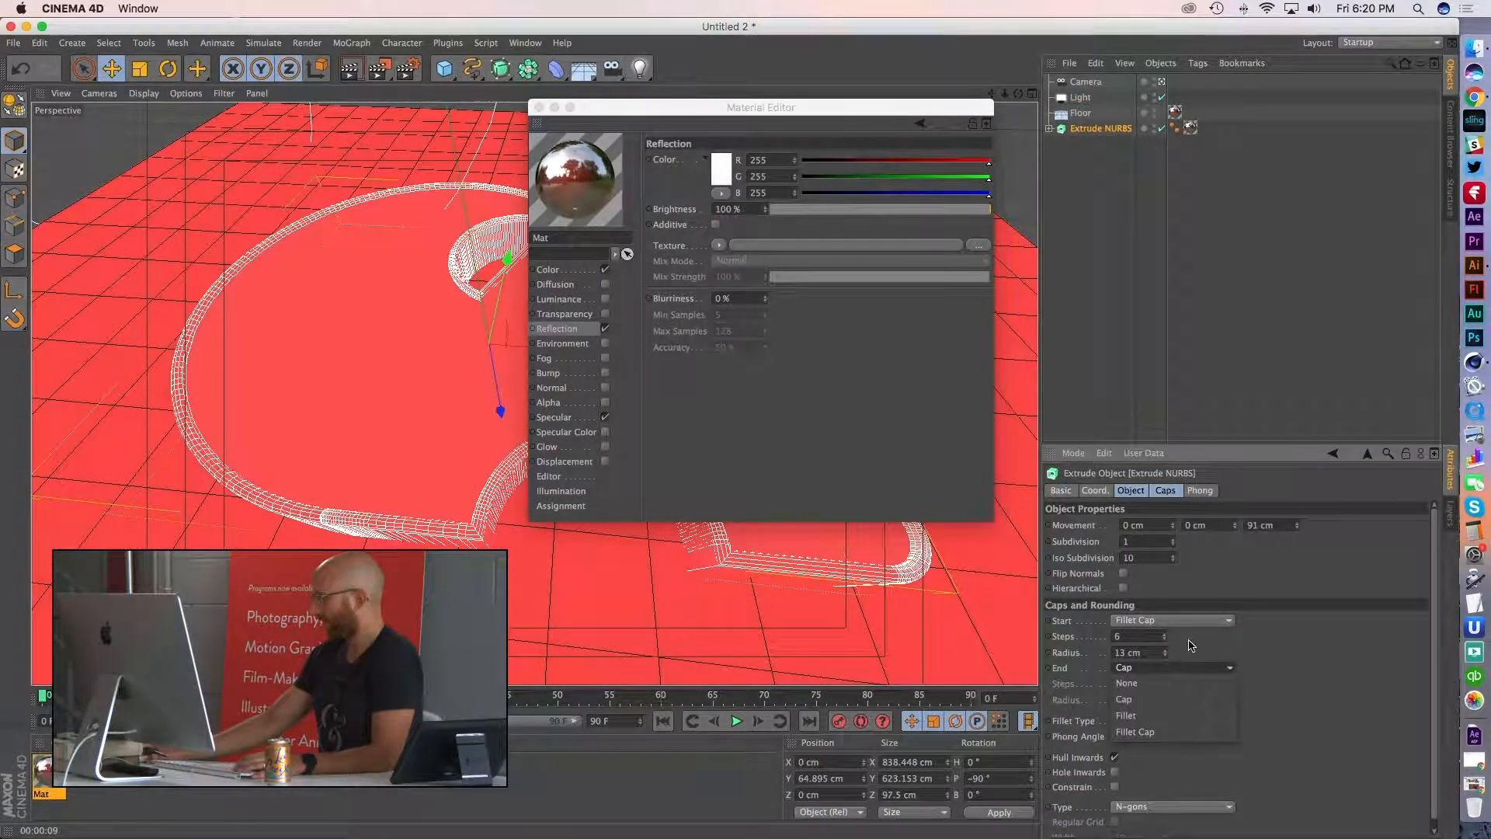
left_click(1192, 727)
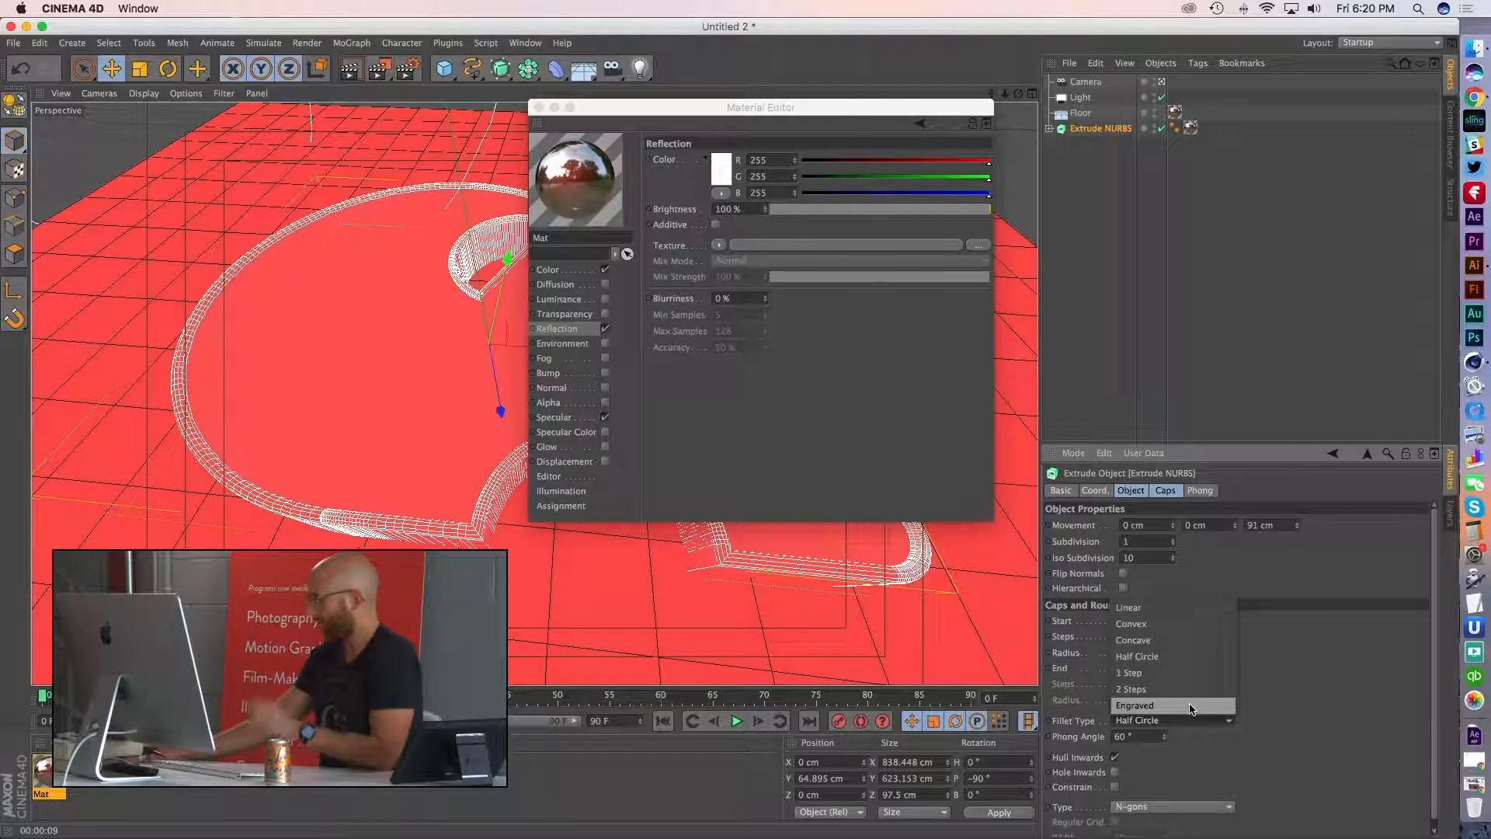
left_click(1187, 624)
type("2")
key("Return")
double_click(1089, 658)
type("4")
key("Return")
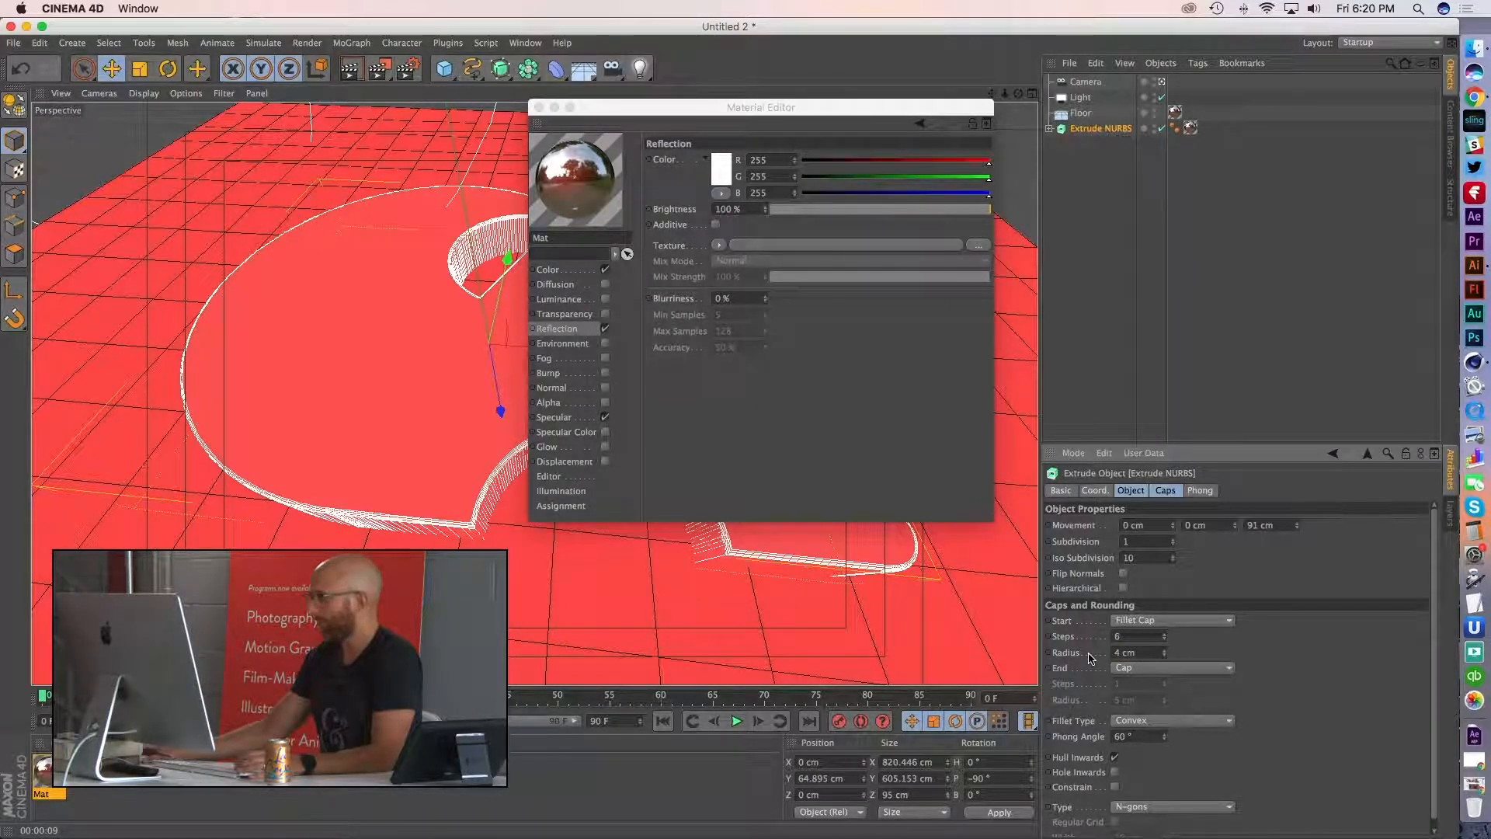
- Lower Mat's reflection brightness to 32%, and set its blurriness first to 20%, then to 10%
left_click_drag(618, 113, 694, 120)
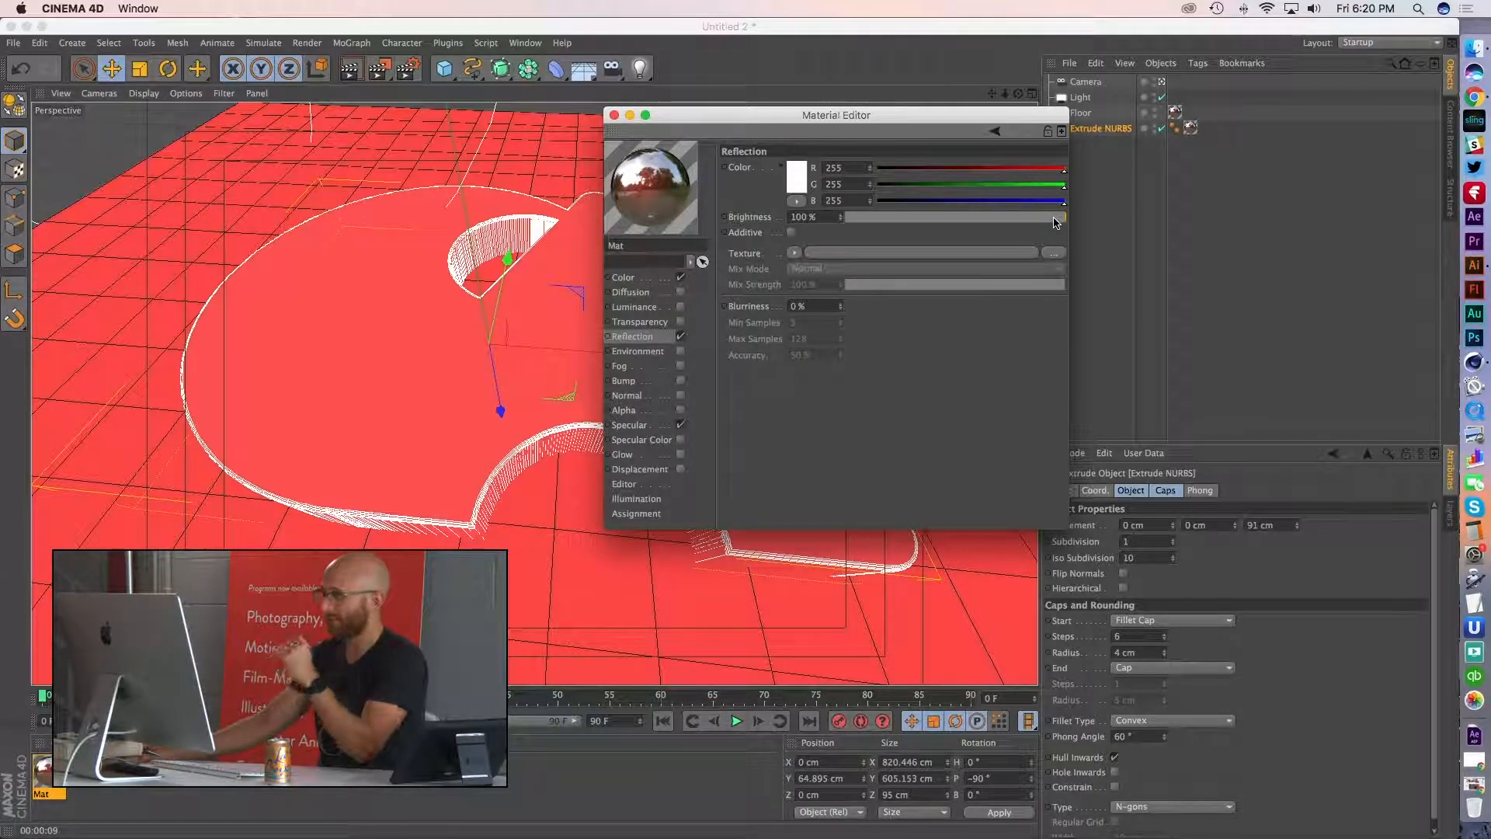
left_click_drag(1055, 223, 896, 223)
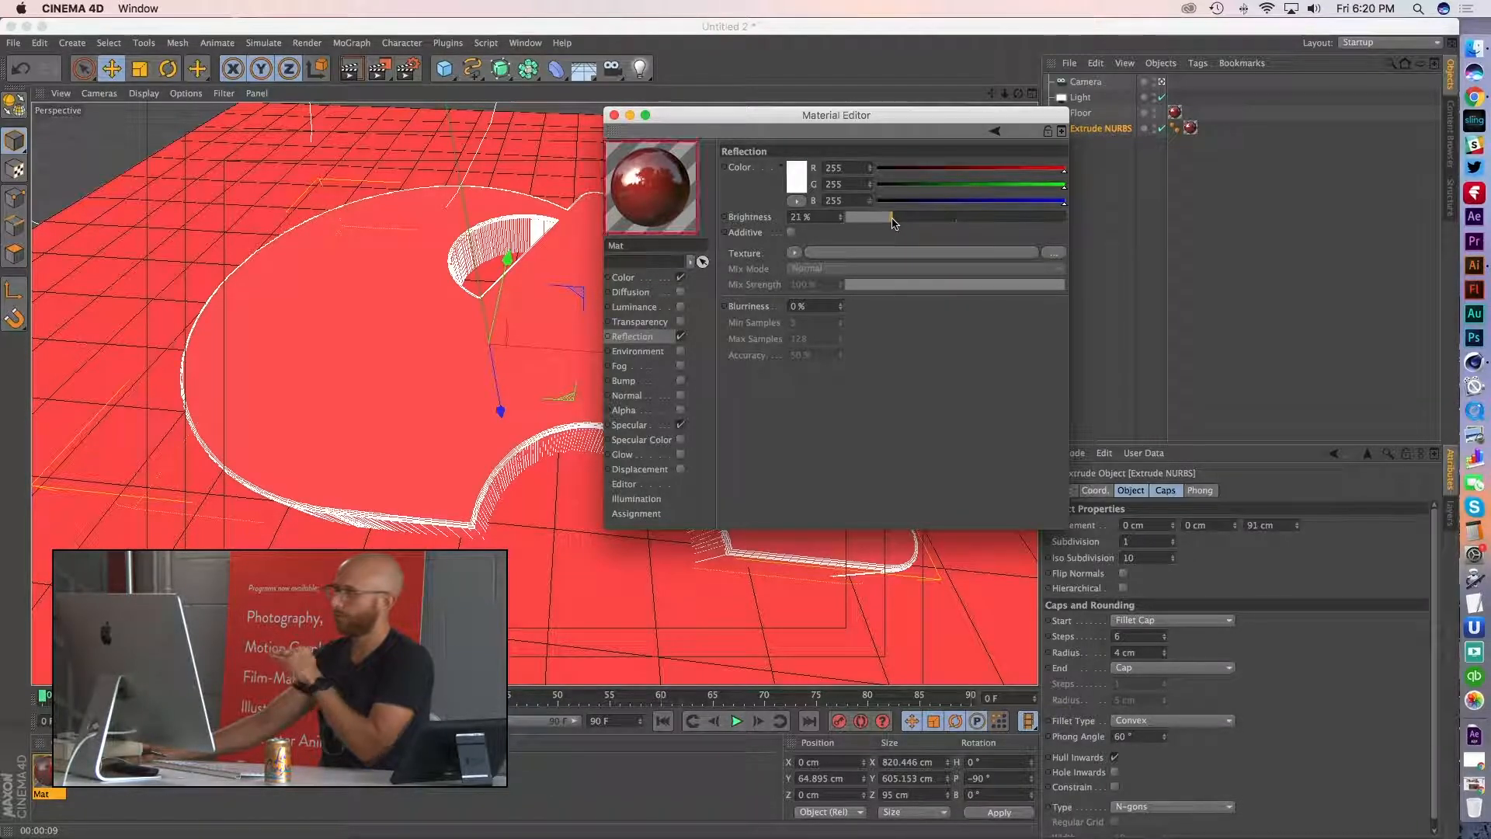
mouse_move(897, 223)
left_mouse_down()
mouse_move(869, 222)
mouse_move(917, 220)
left_mouse_up()
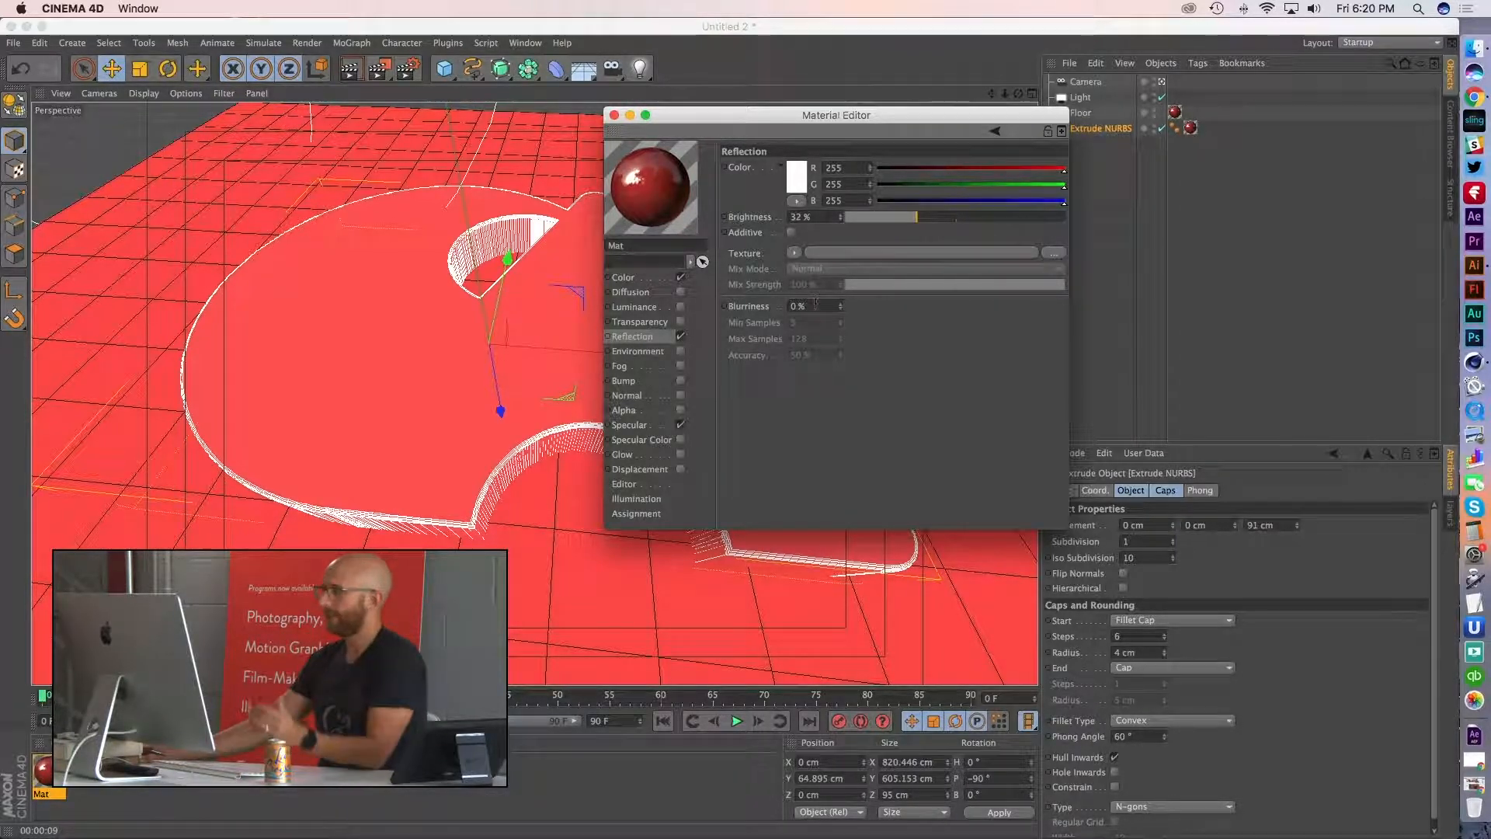
type("20")
key("Return")
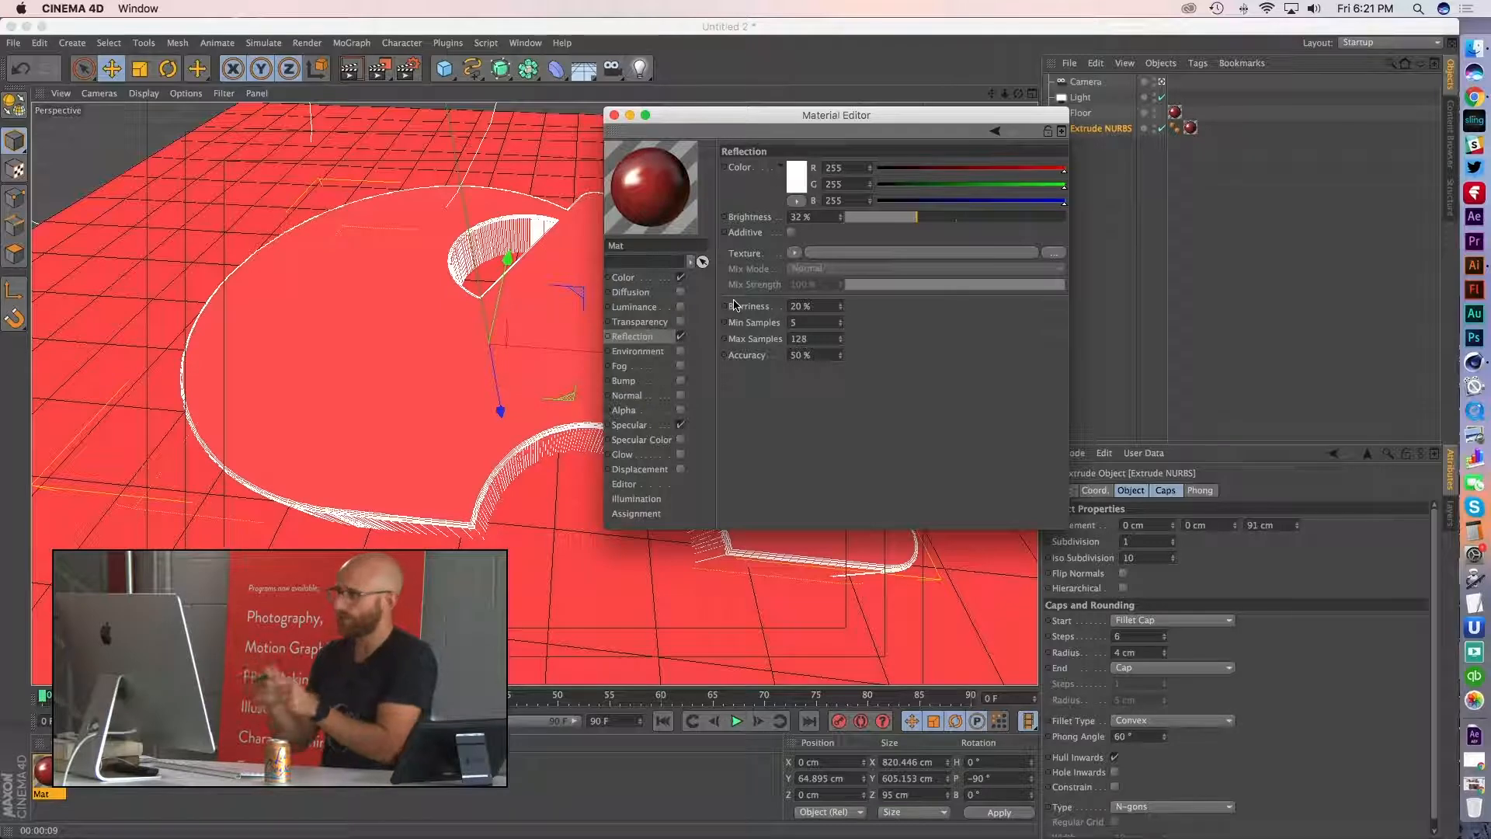
left_click_drag(830, 313, 765, 299)
type("10")
key("Return")
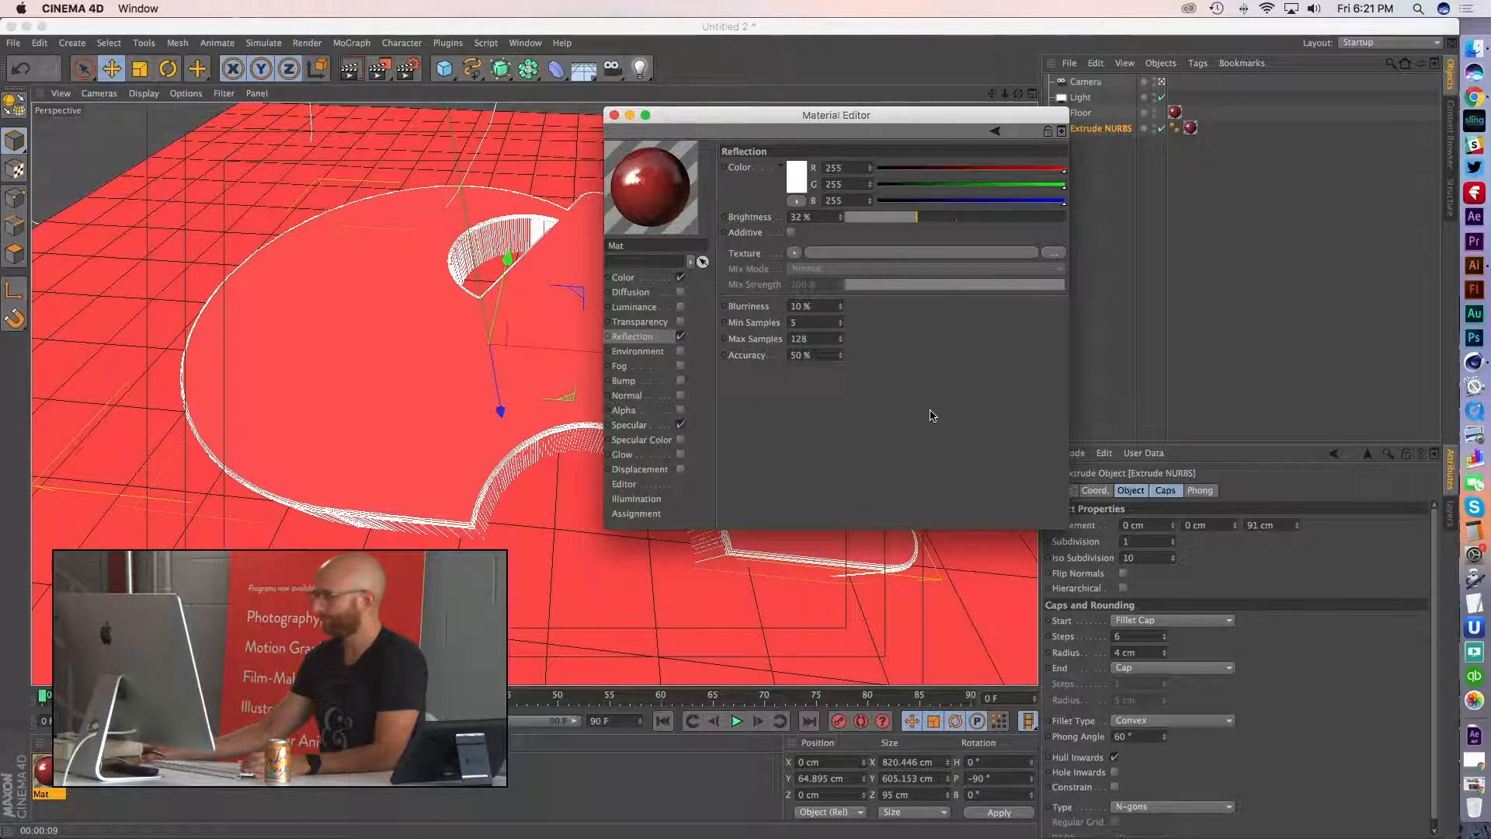
- Close the Material Editor and render the view to check the blurred reflections
left_click_drag(626, 123, 762, 153)
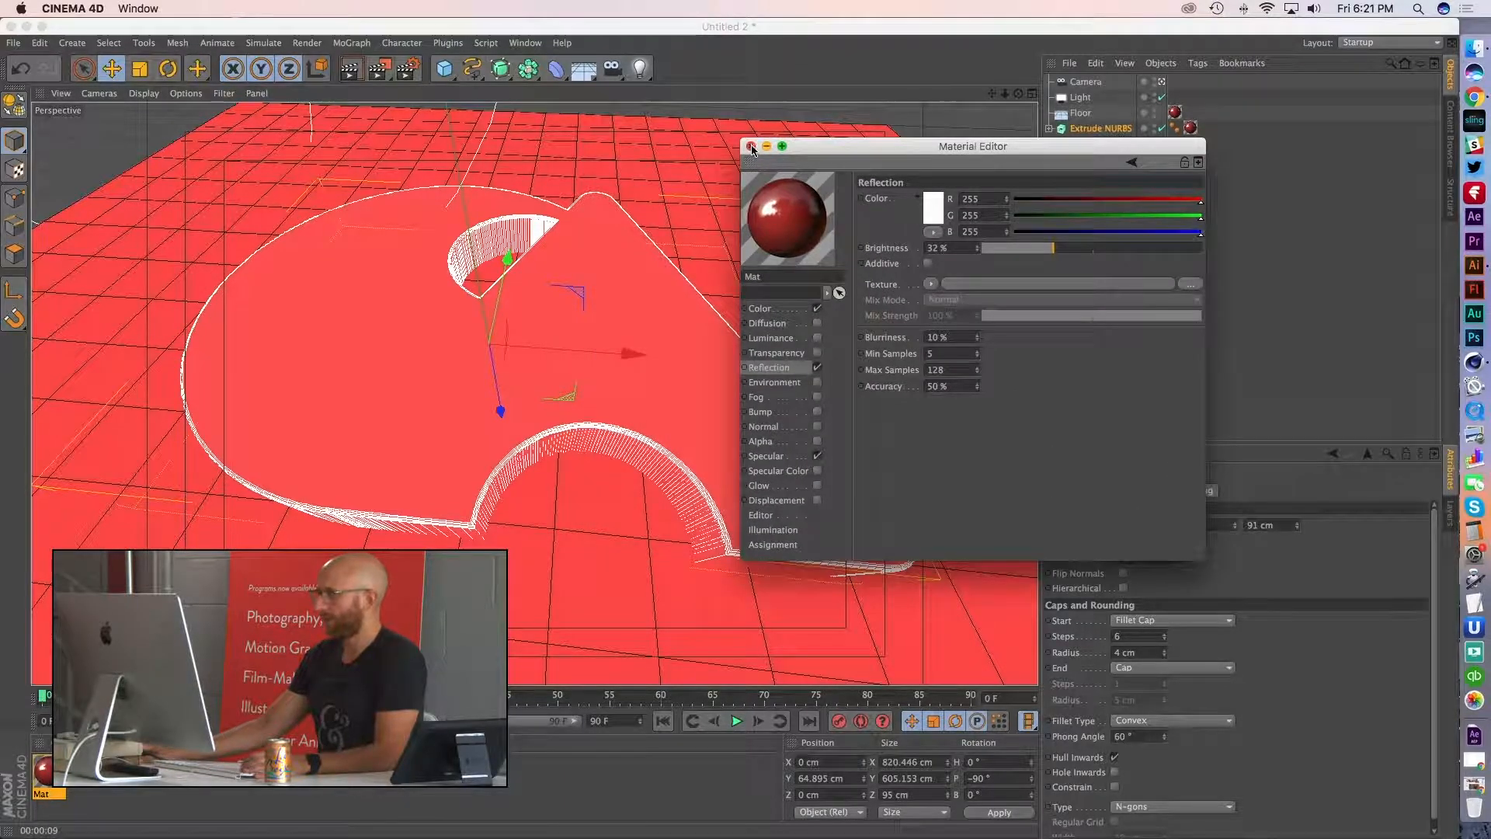
left_click(752, 146)
left_click(354, 76)
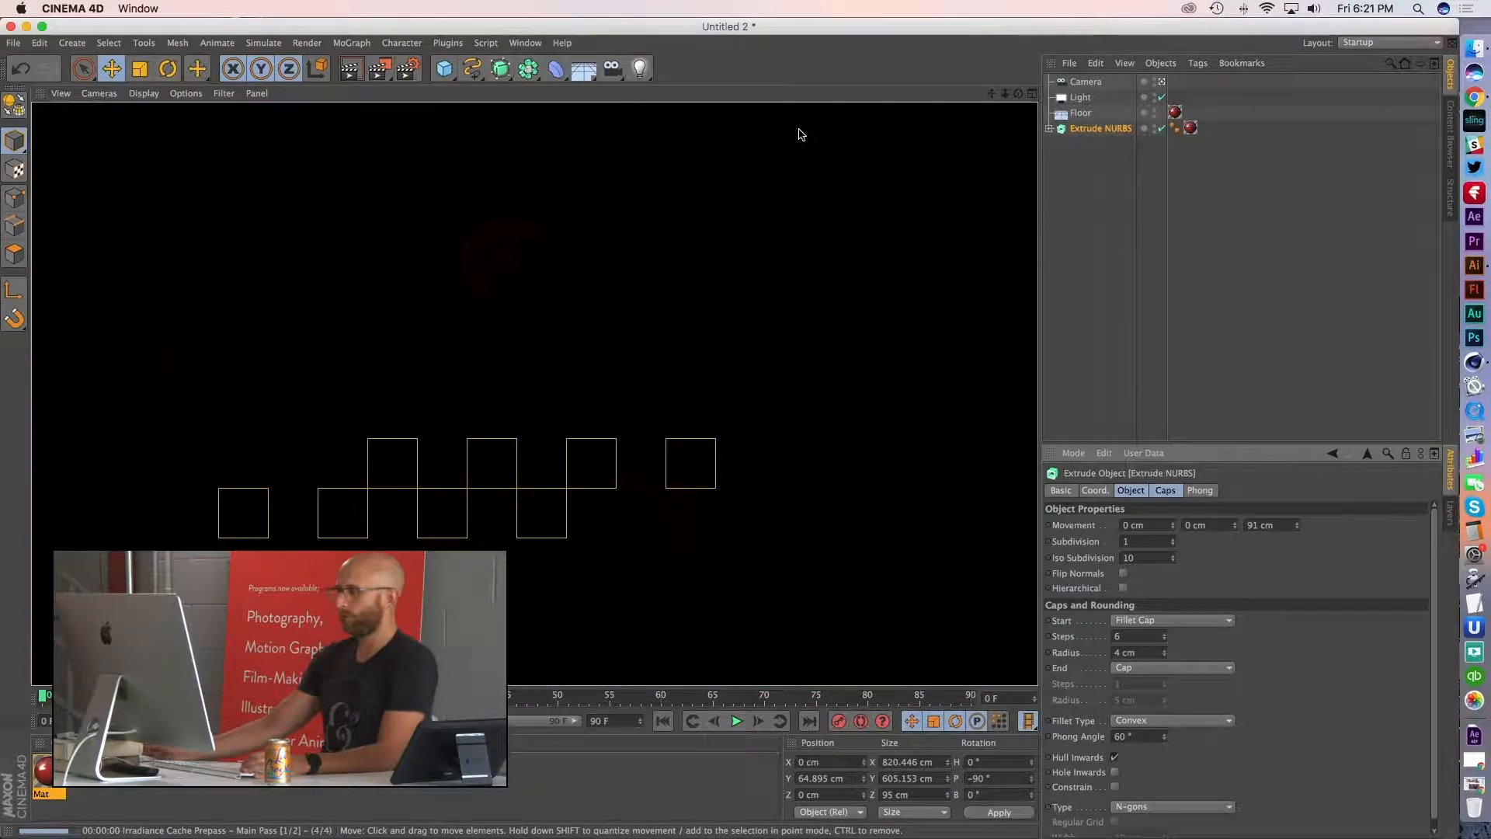
key("space")
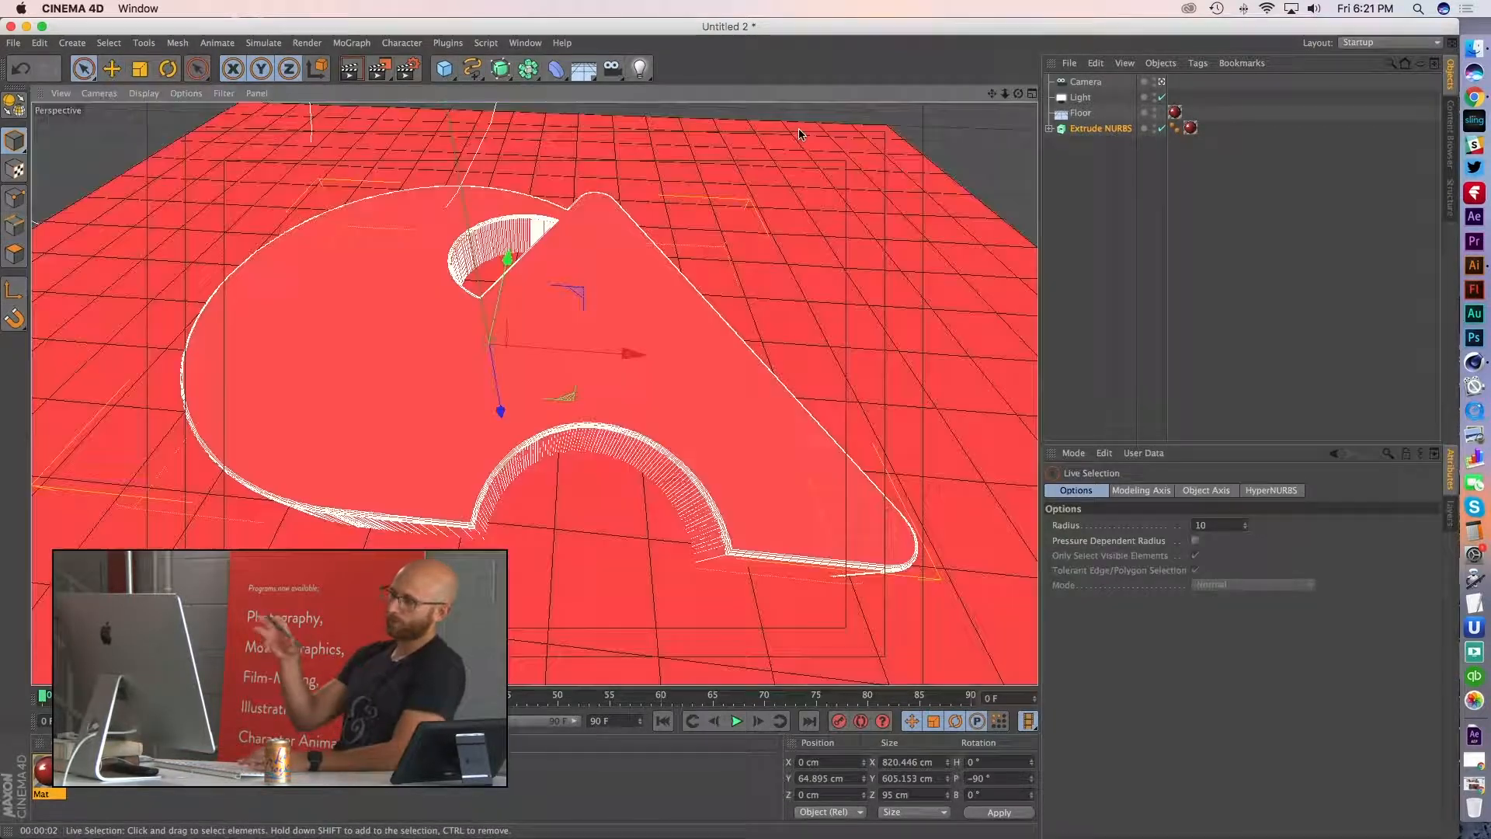
left_click(352, 72)
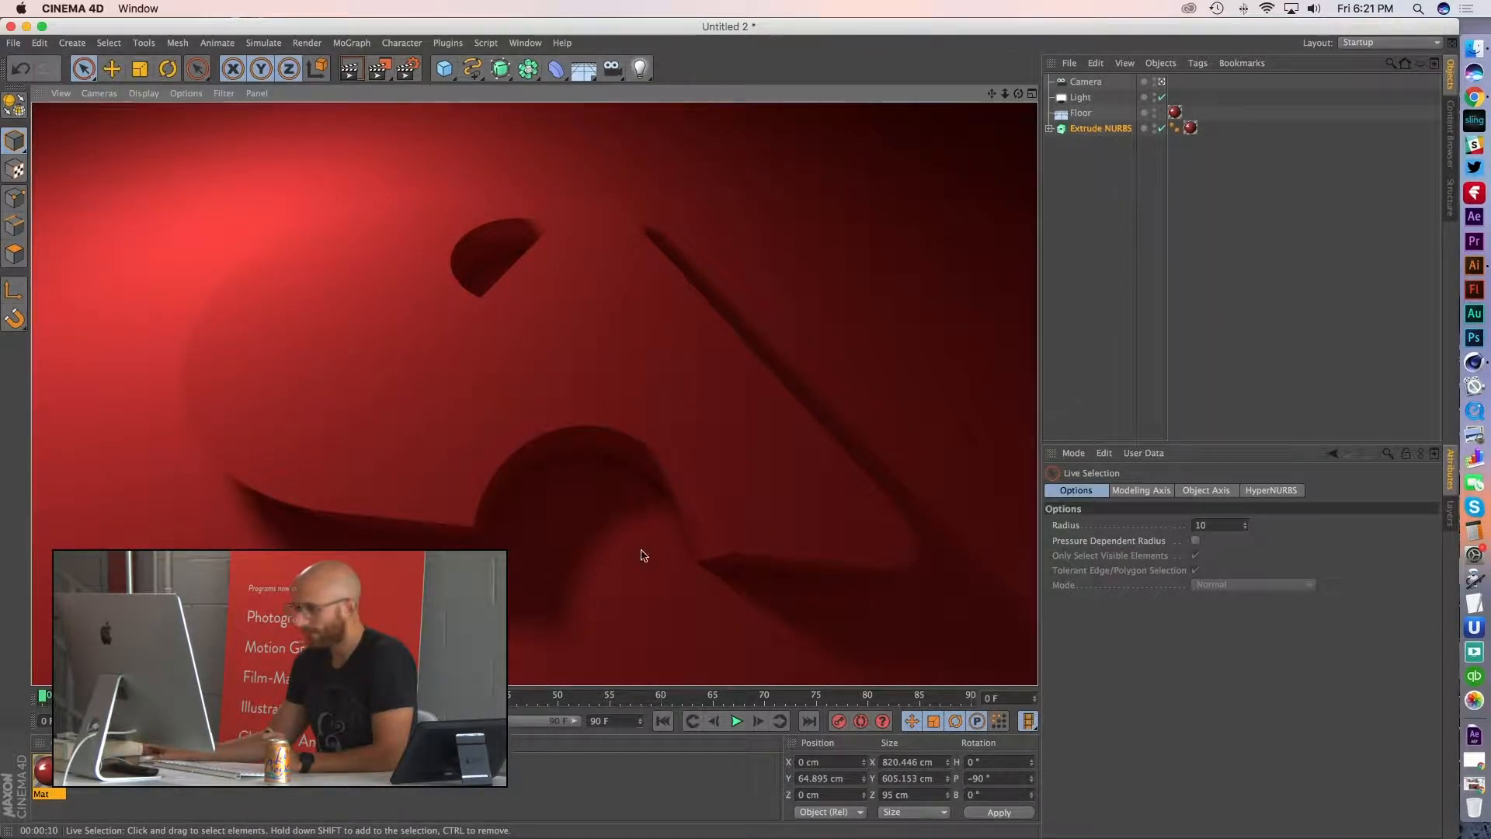
- Reopen the Mat material, raise its reflection brightness to 74% and render the view
double_click(43, 771)
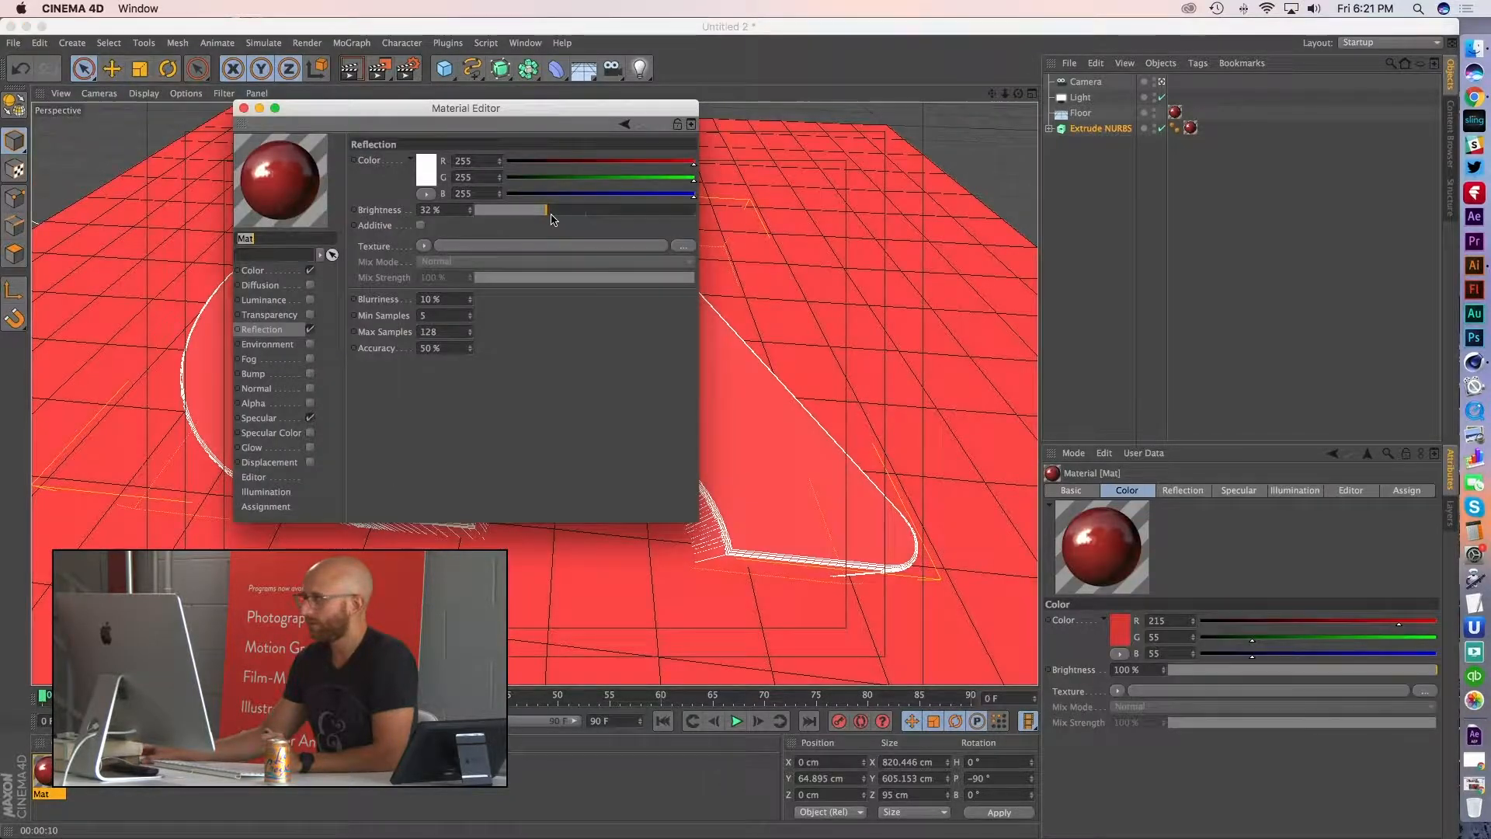
left_click_drag(547, 211, 638, 214)
left_click(351, 70)
left_click_drag(367, 110, 1091, 184)
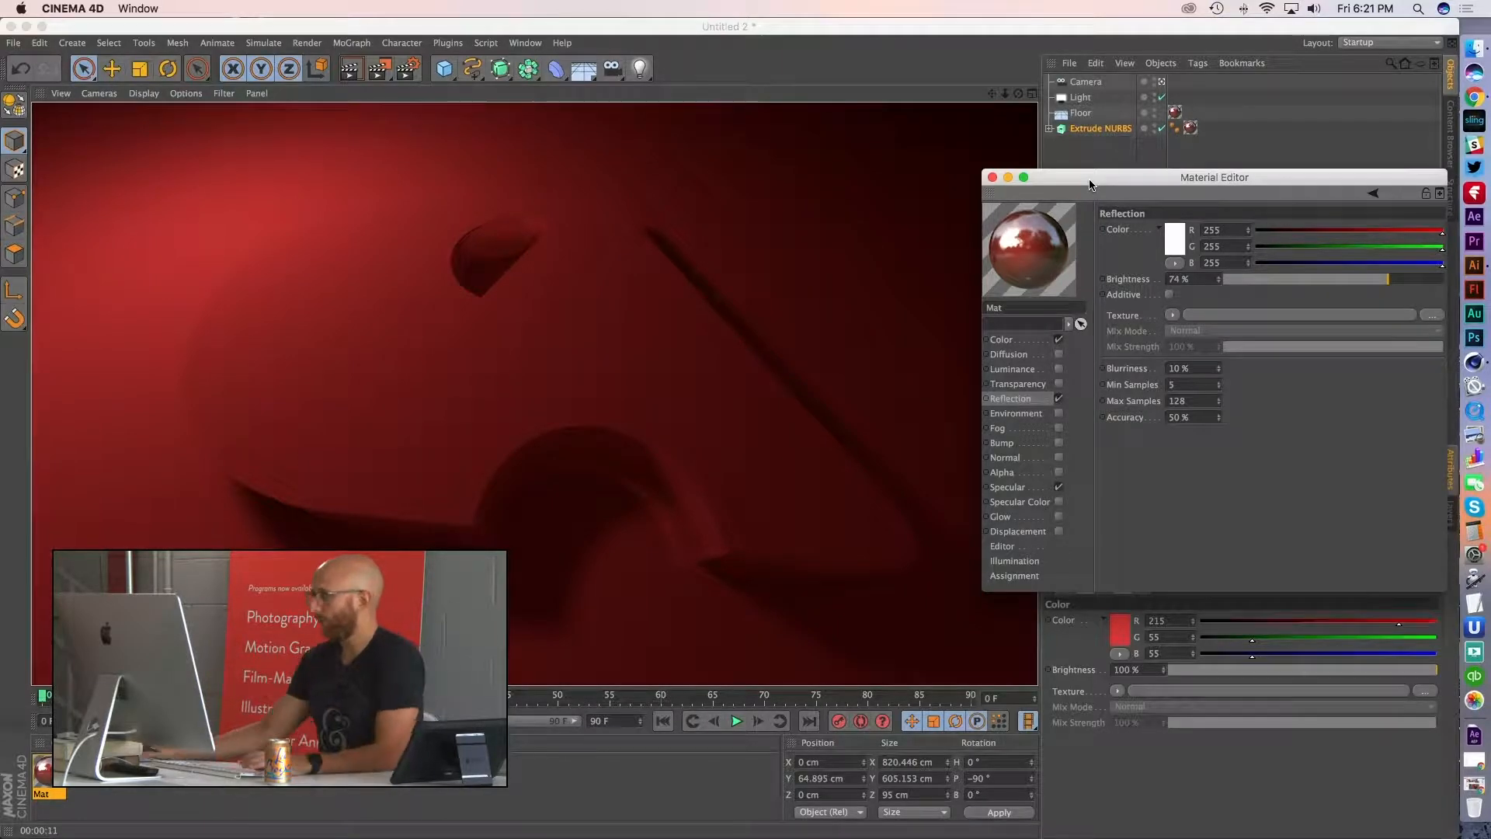
- Set Mat's reflection blurriness to 30% and render the view
type("30")
key("Return")
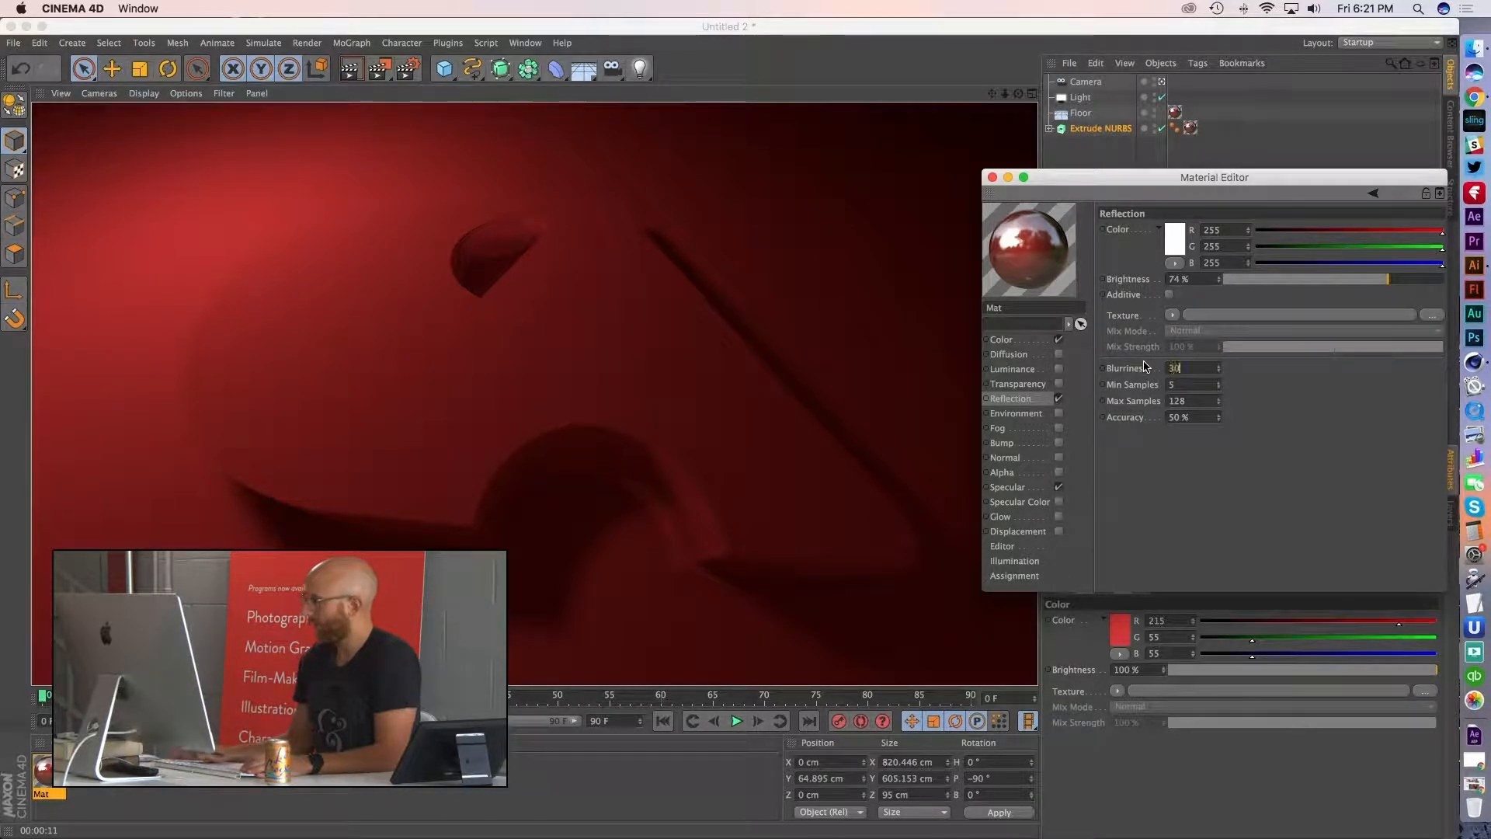
left_click(349, 69)
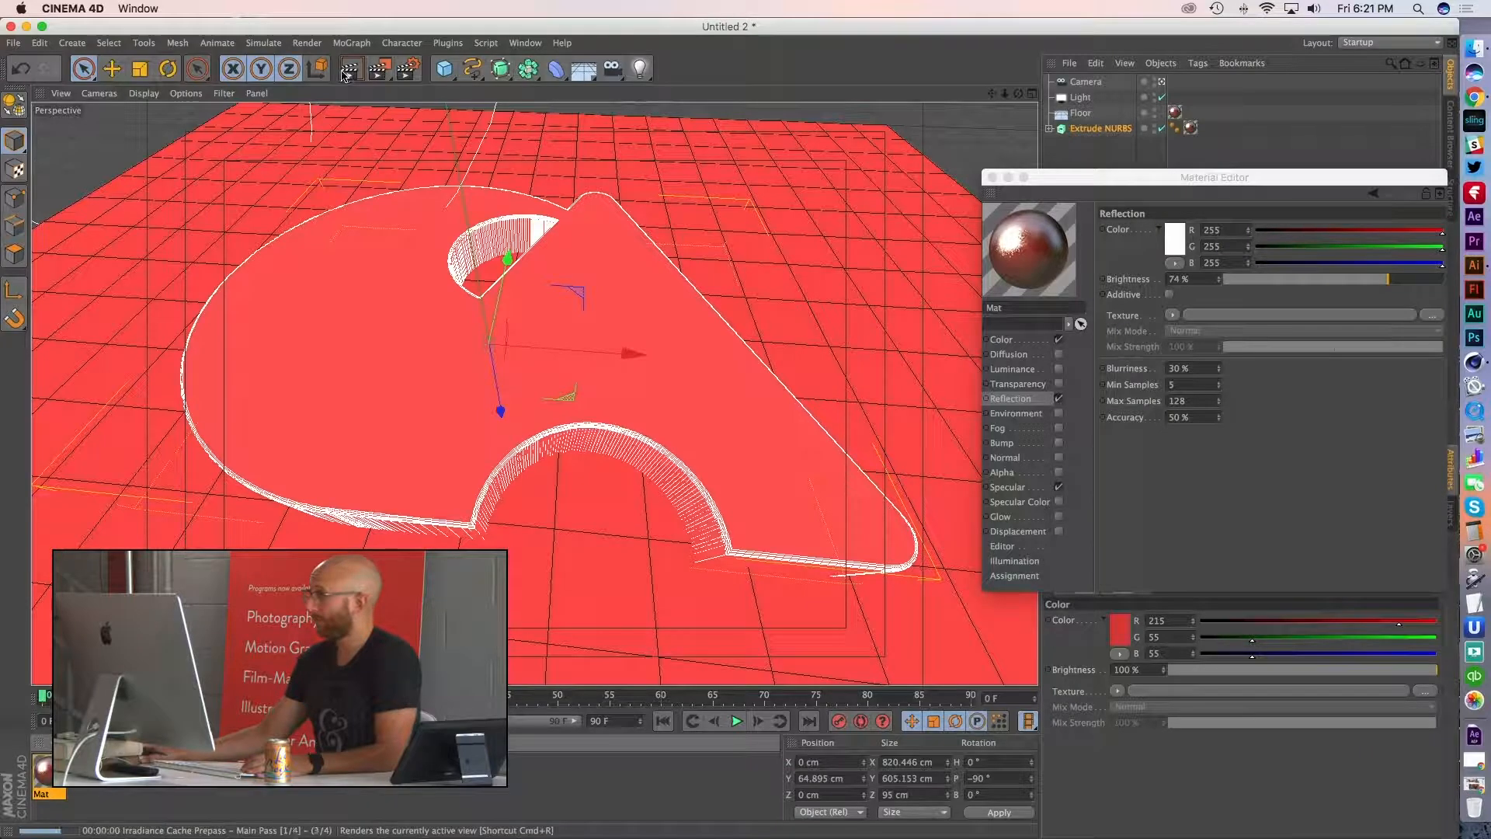
left_click(349, 70)
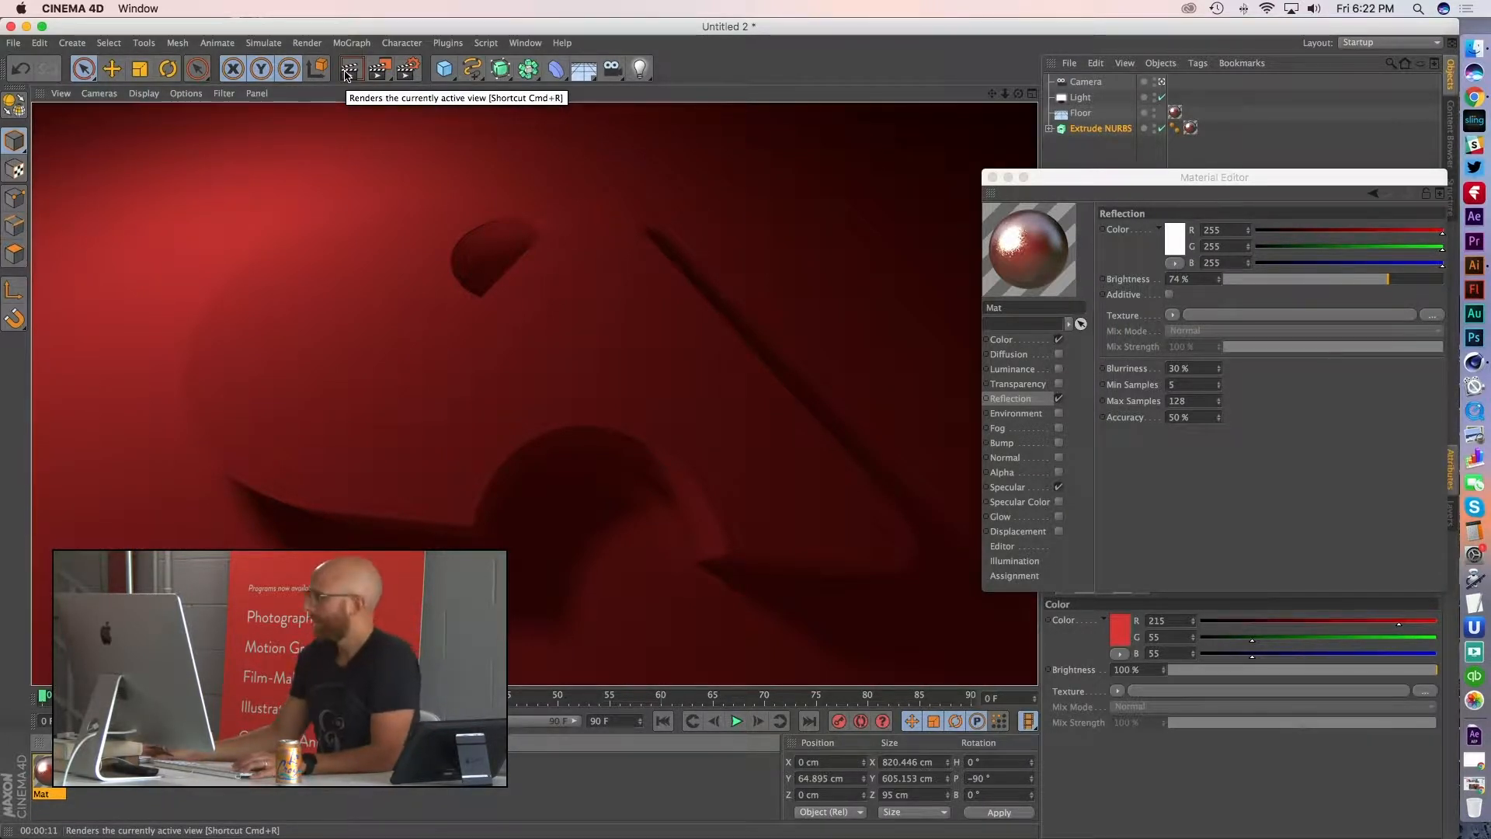
left_click_drag(1051, 173, 854, 136)
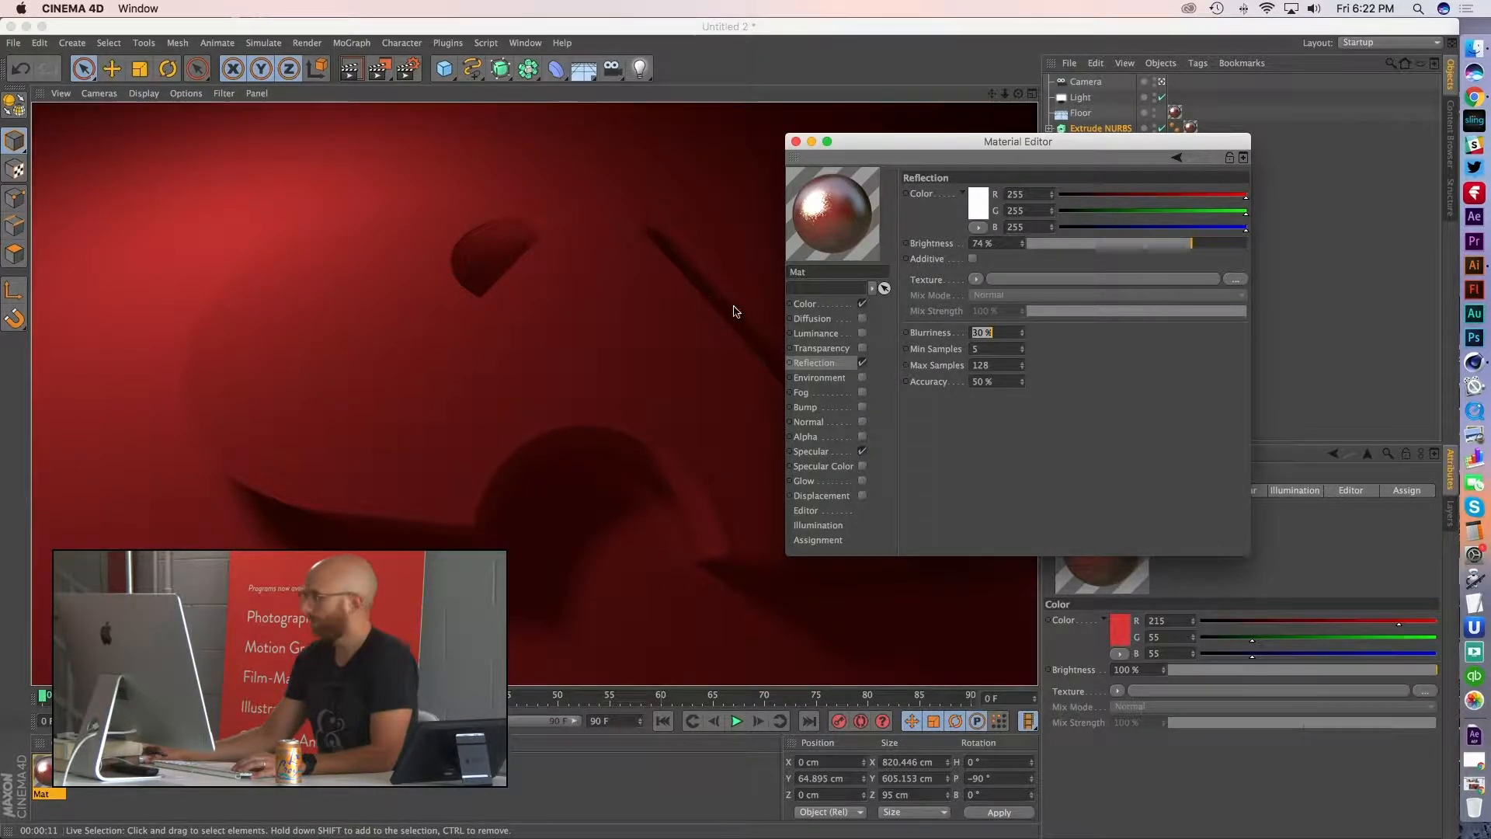
- Set the material's reflection blurriness to 10%
type("10")
key("Return")
left_click(976, 280)
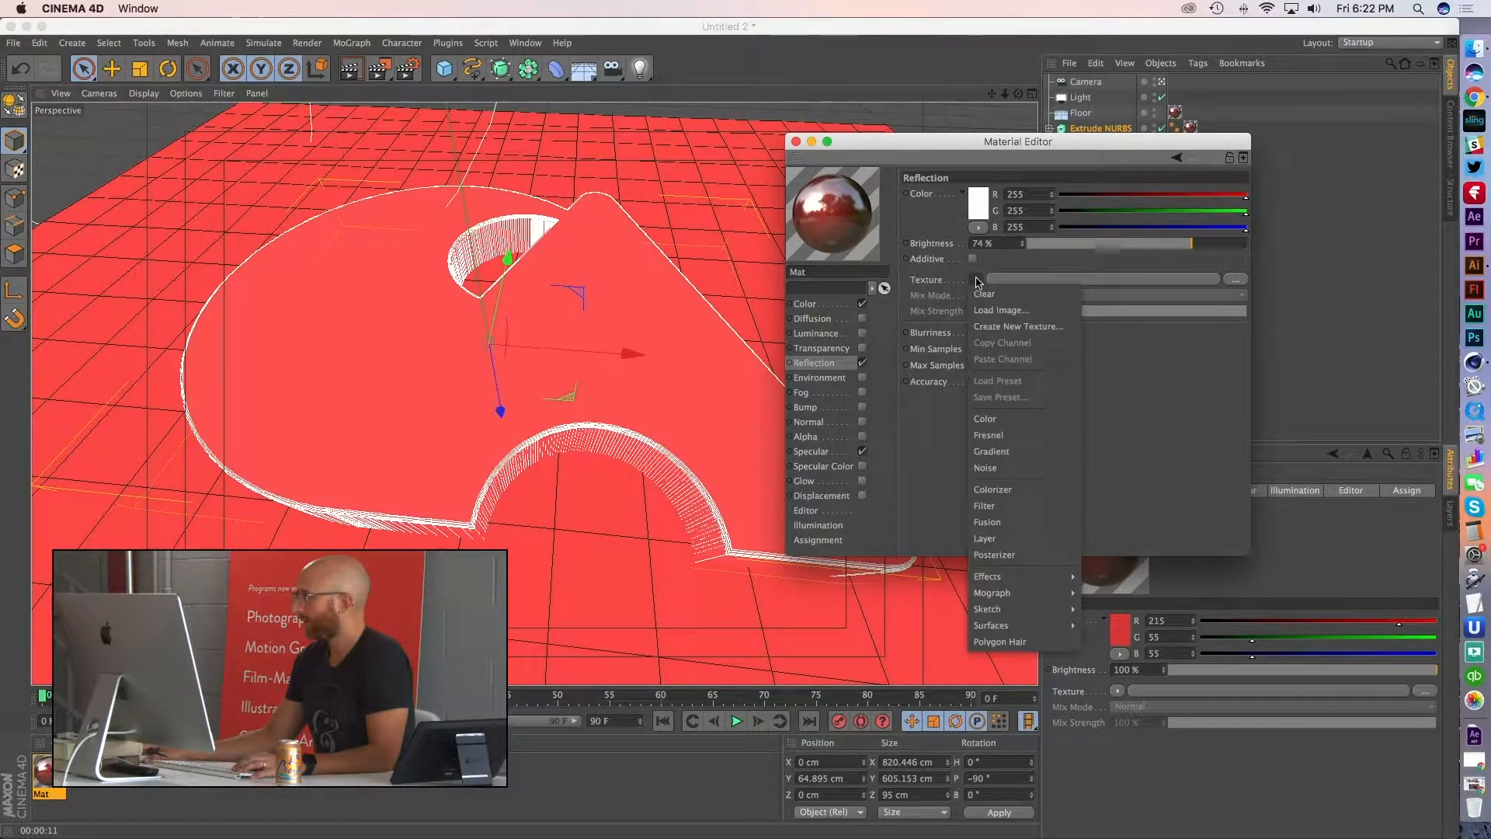
left_click(1207, 405)
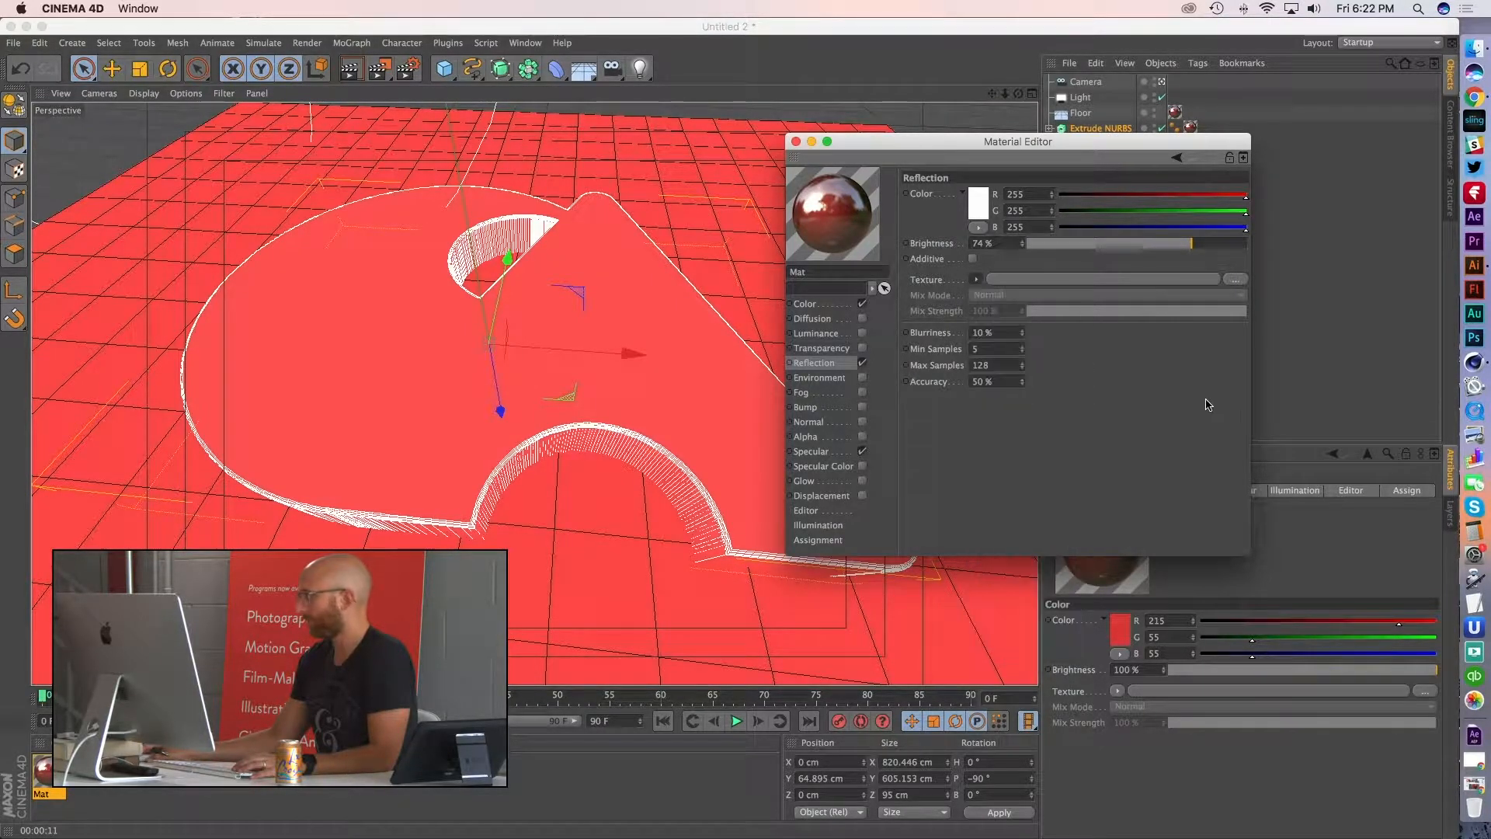
- Set the material's reflection blurriness to 5% and lower its reflection brightness to 64%
left_click_drag(999, 333, 895, 324)
type("5")
key("Return")
left_click_drag(1192, 244, 1169, 244)
- Deselect the extruded object and add a Sky object to the scene
left_click(1103, 335)
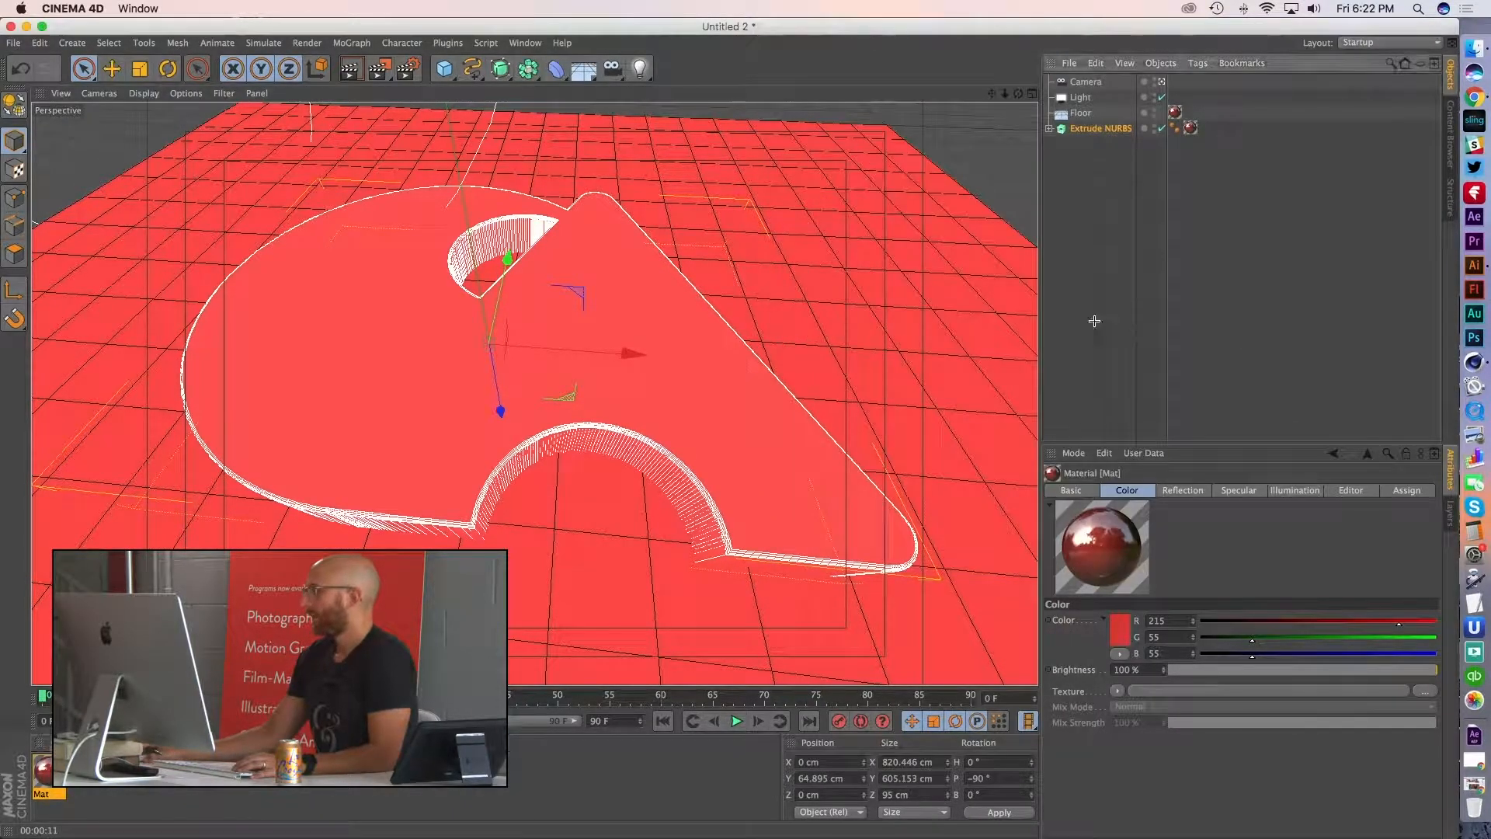
left_click(579, 72)
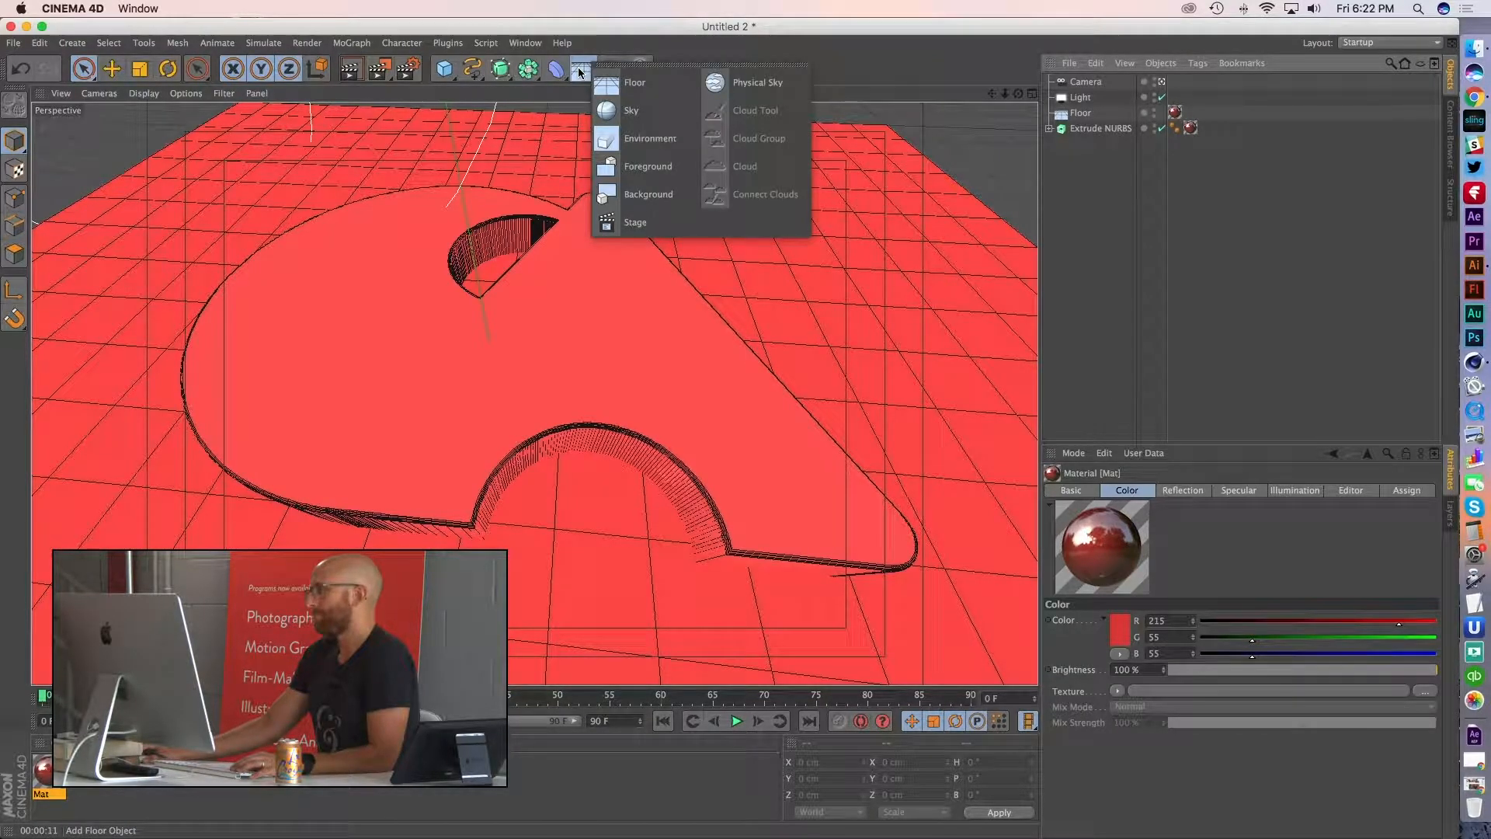
left_click(631, 111)
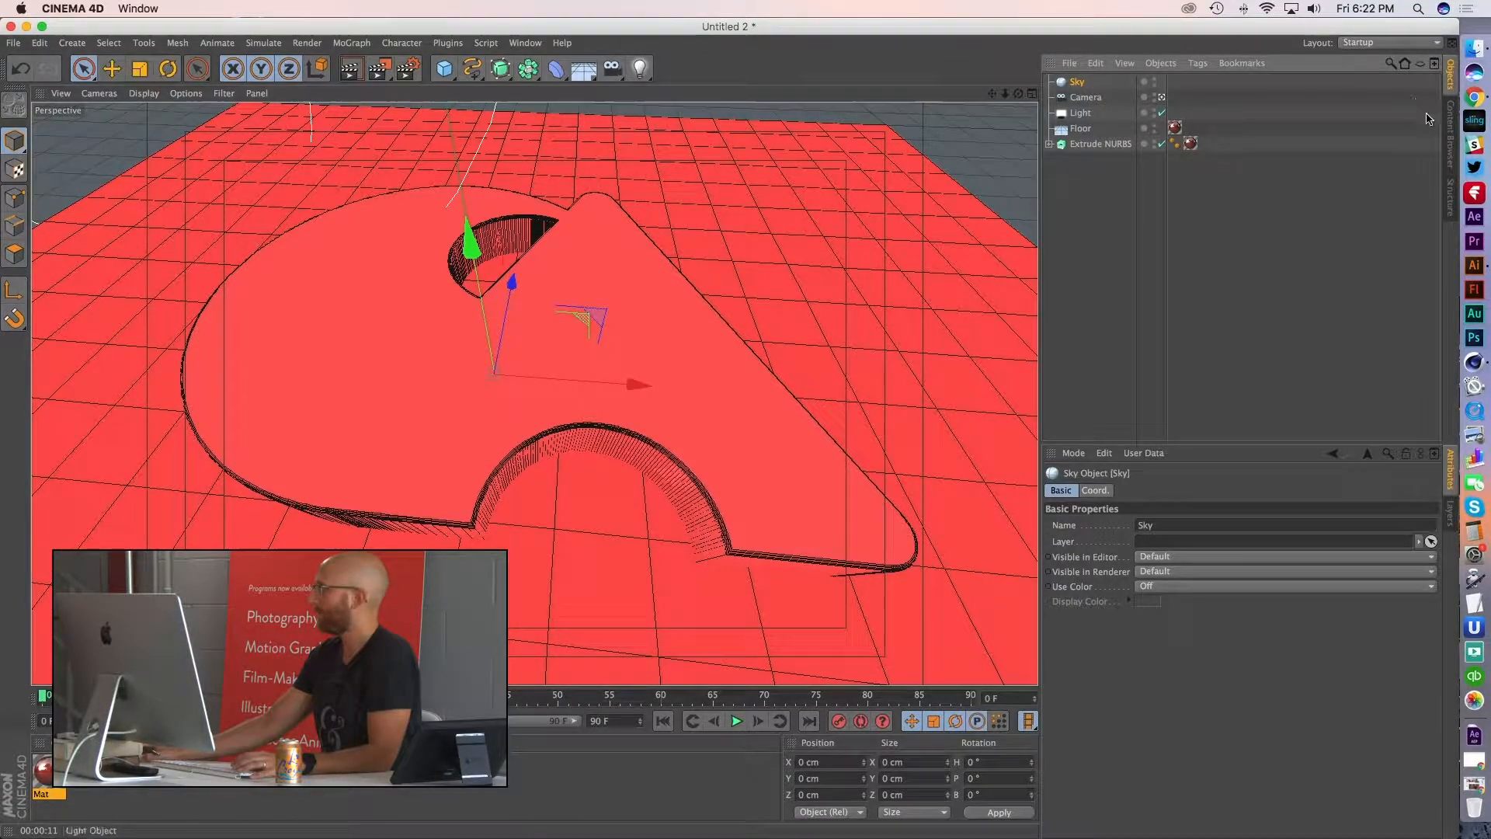
- Examine the sky presets in the Skies folder of the content library's Sky presets
left_click(1451, 144)
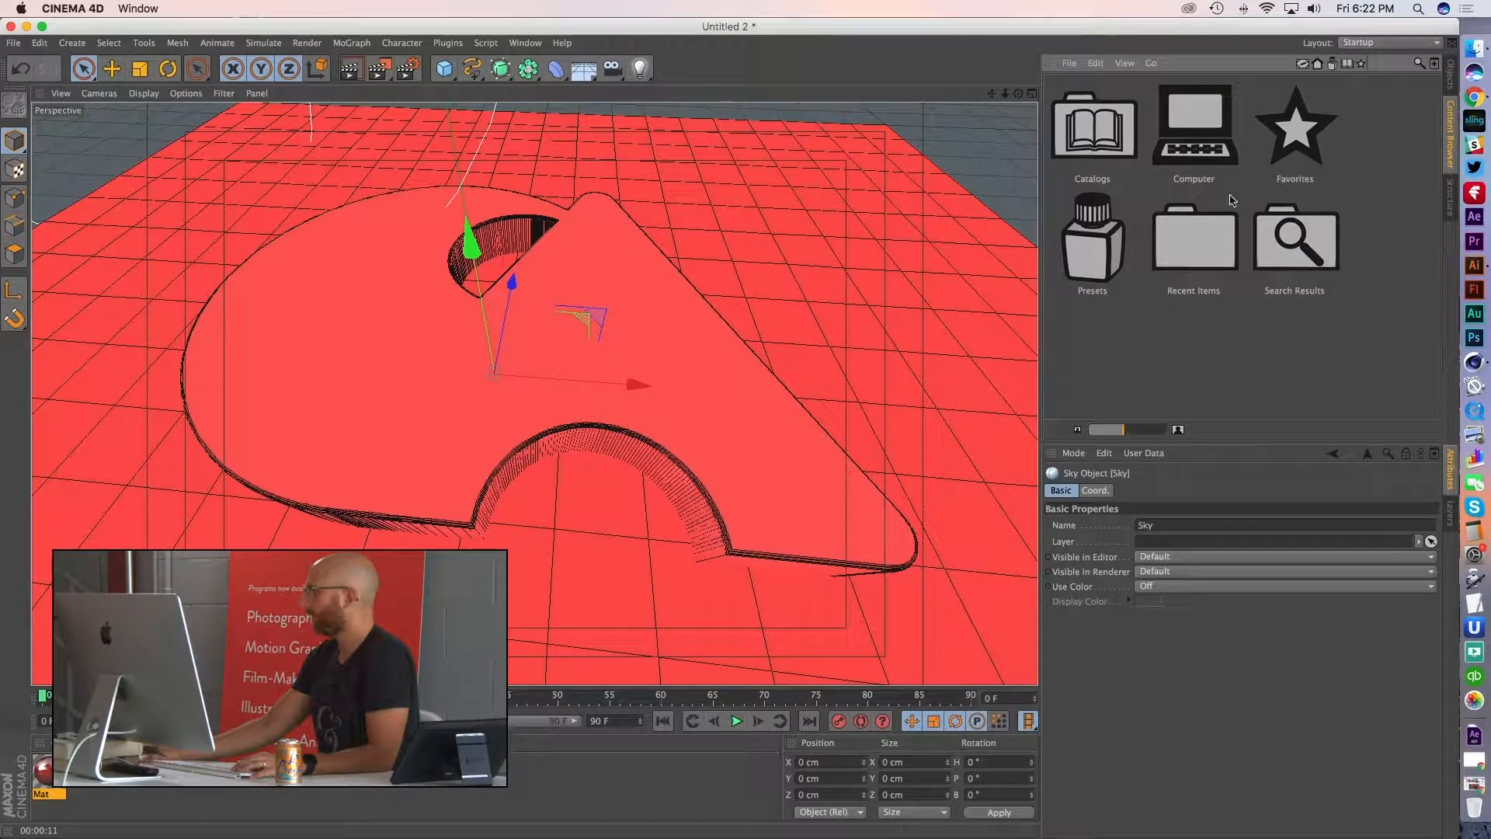
double_click(1110, 263)
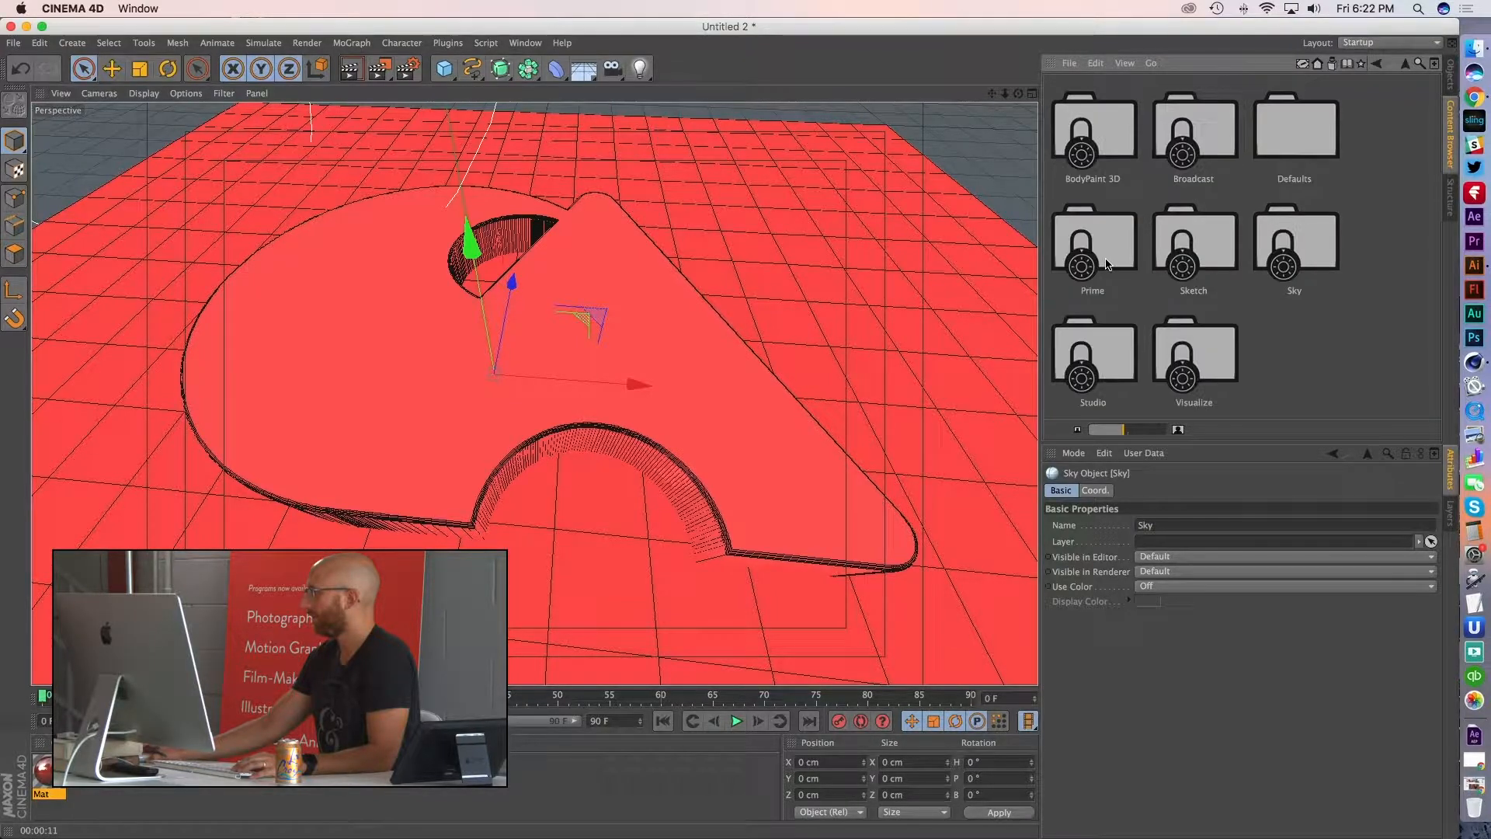
double_click(1303, 235)
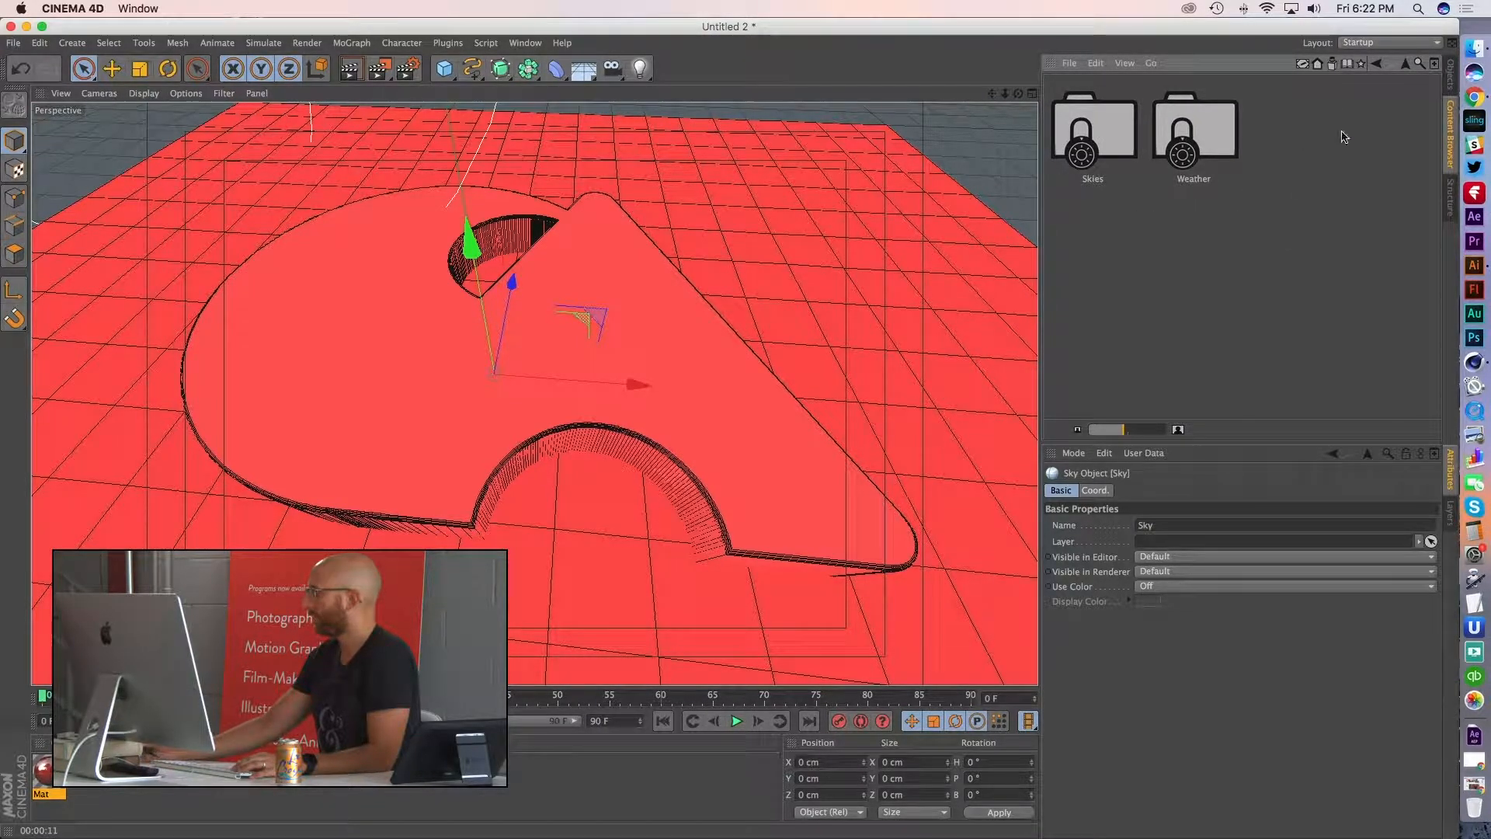
double_click(1104, 157)
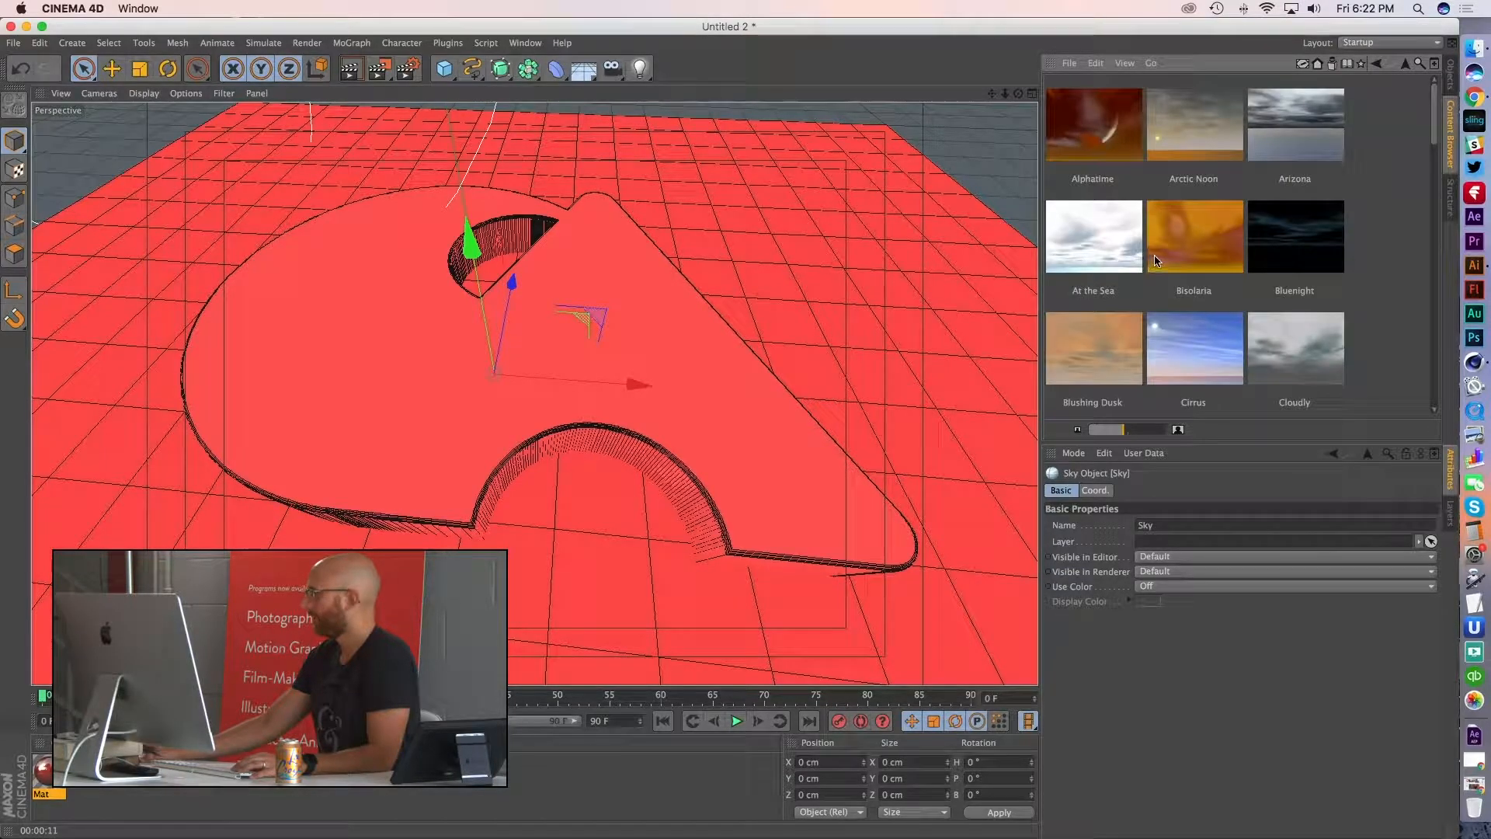
left_click(1094, 244)
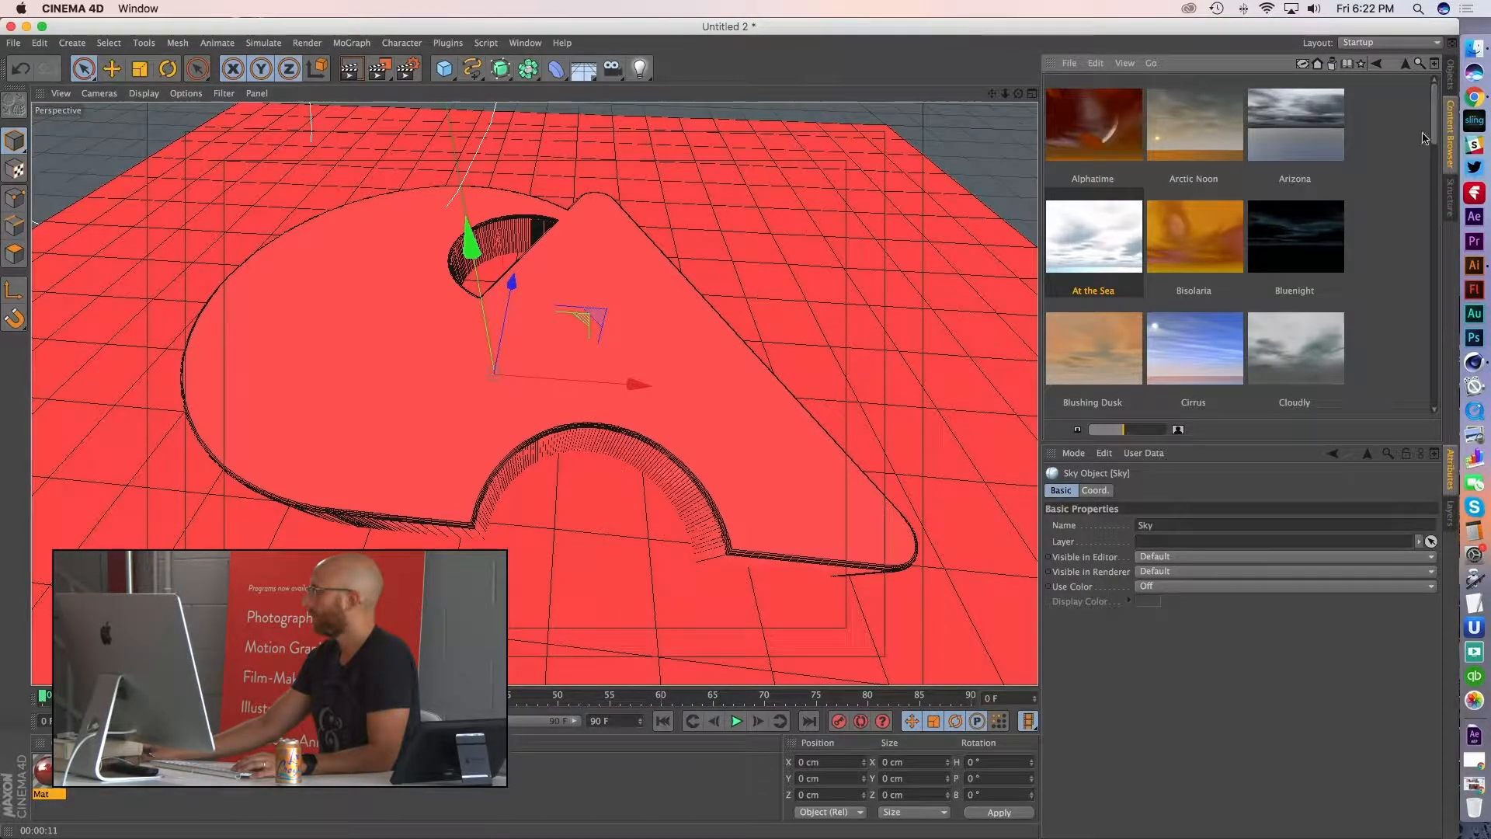
left_click(1405, 160)
scroll(1365, 184, "down", 5)
scroll(1364, 184, "up", 5)
scroll(1363, 184, "down", 3)
scroll(1364, 184, "up", 3)
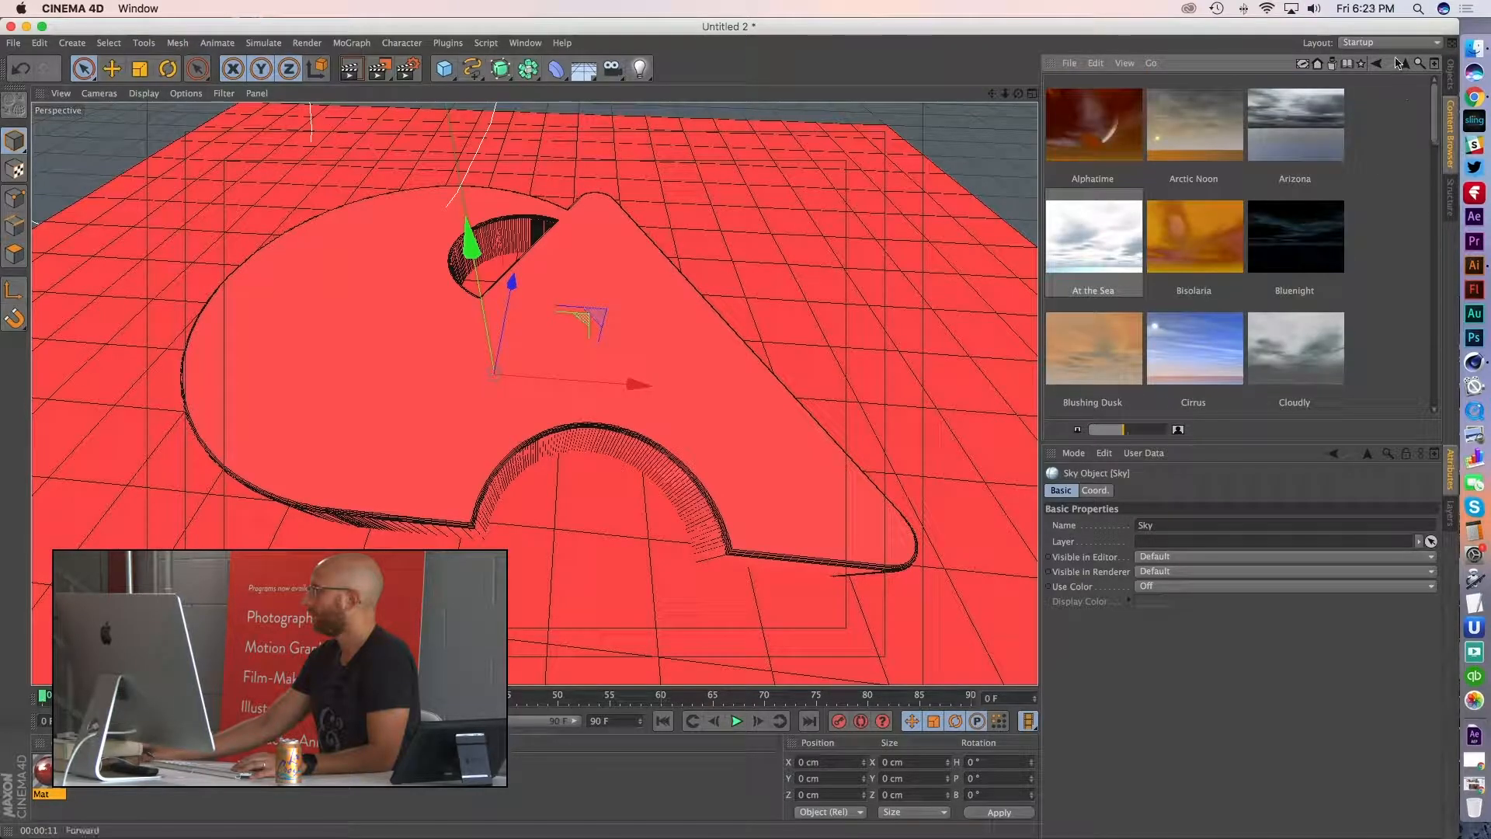
- Look through the Resources and Presets folders of the Broadcast presets for a suitable environment material
left_click(1377, 65)
left_click(1378, 64)
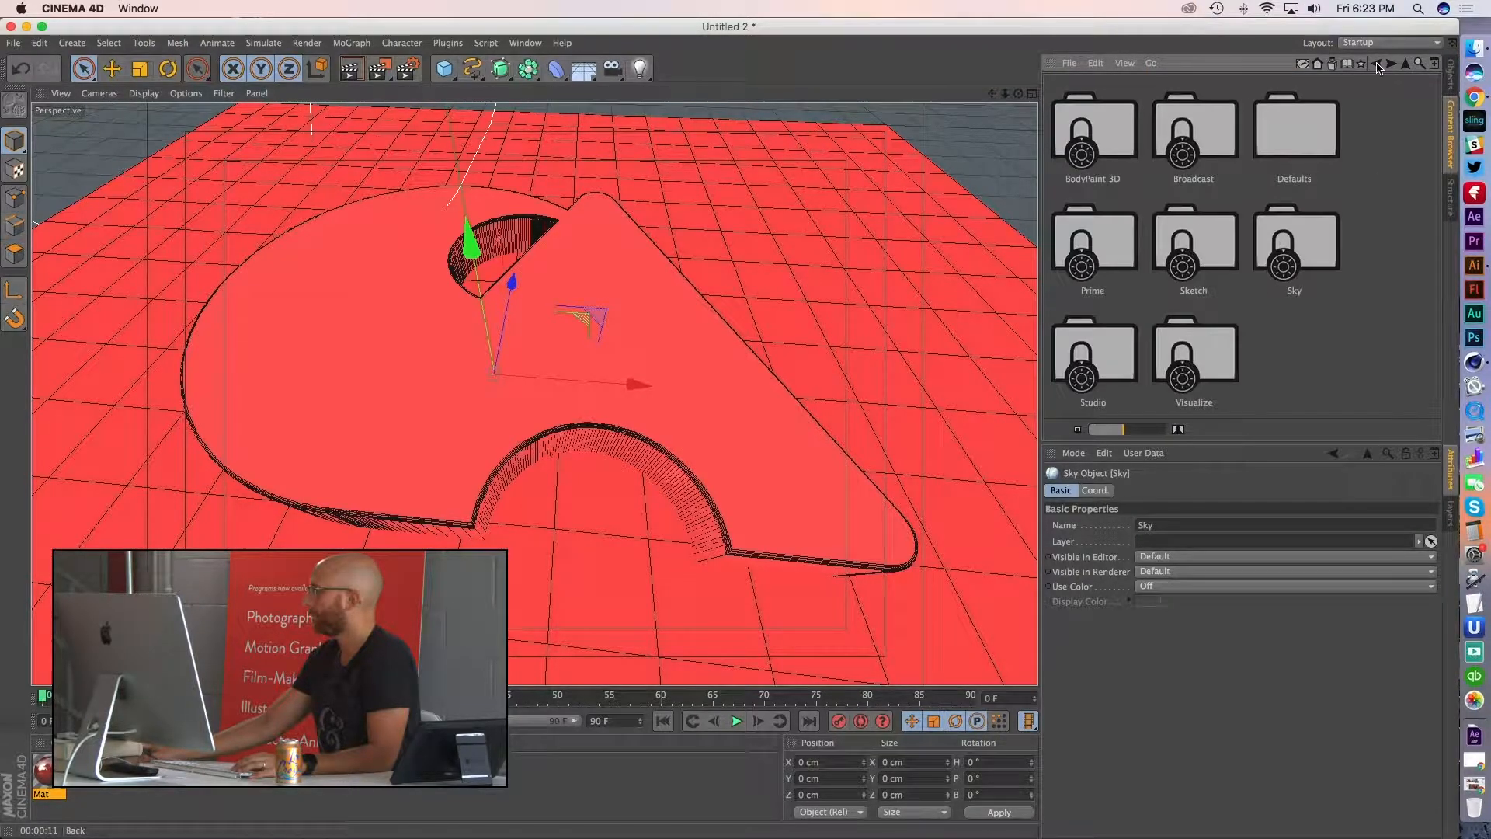
double_click(1201, 134)
double_click(1299, 128)
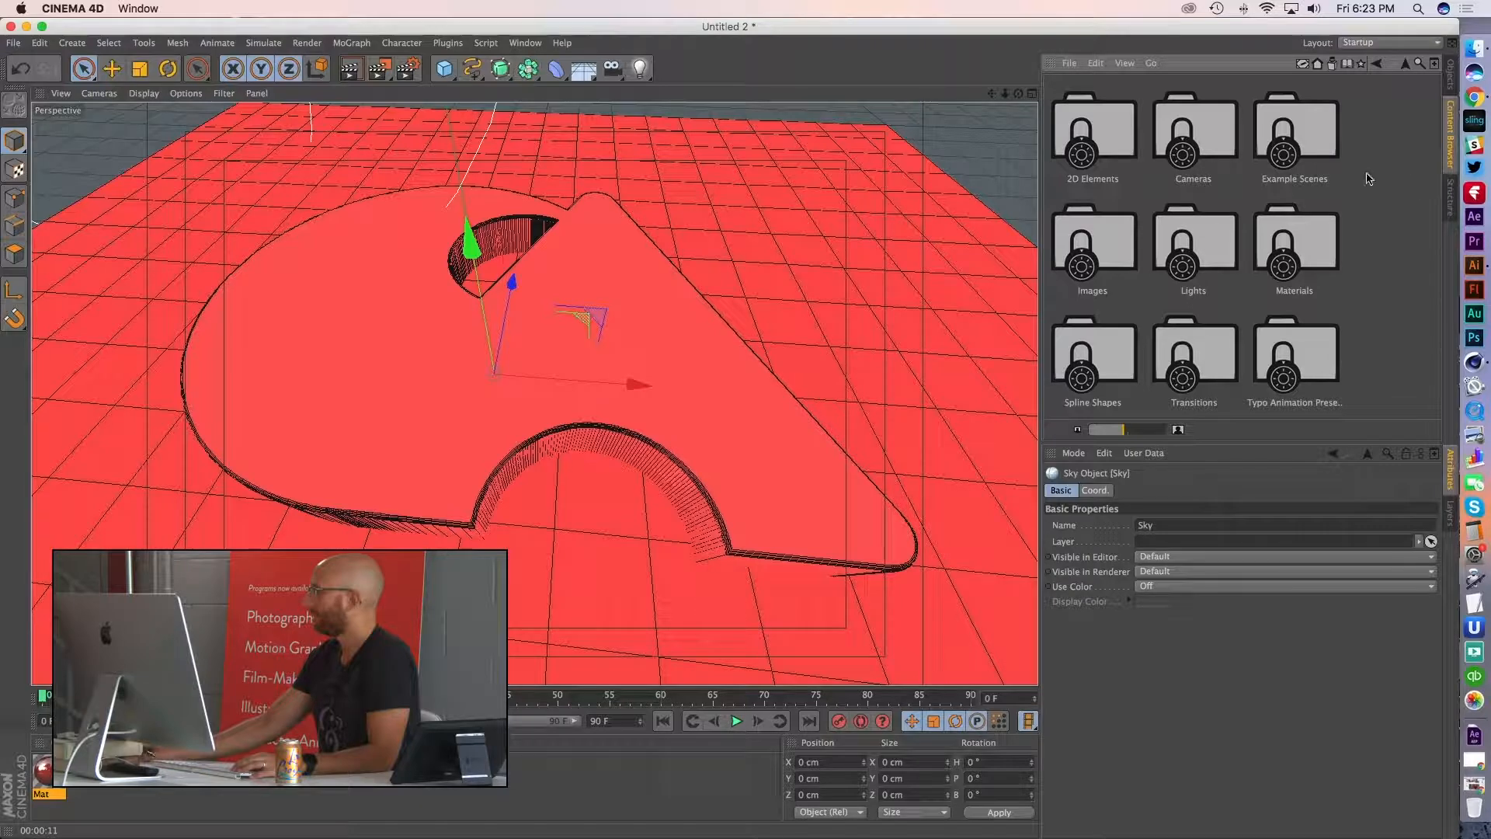
left_click(1377, 63)
left_click(1378, 63)
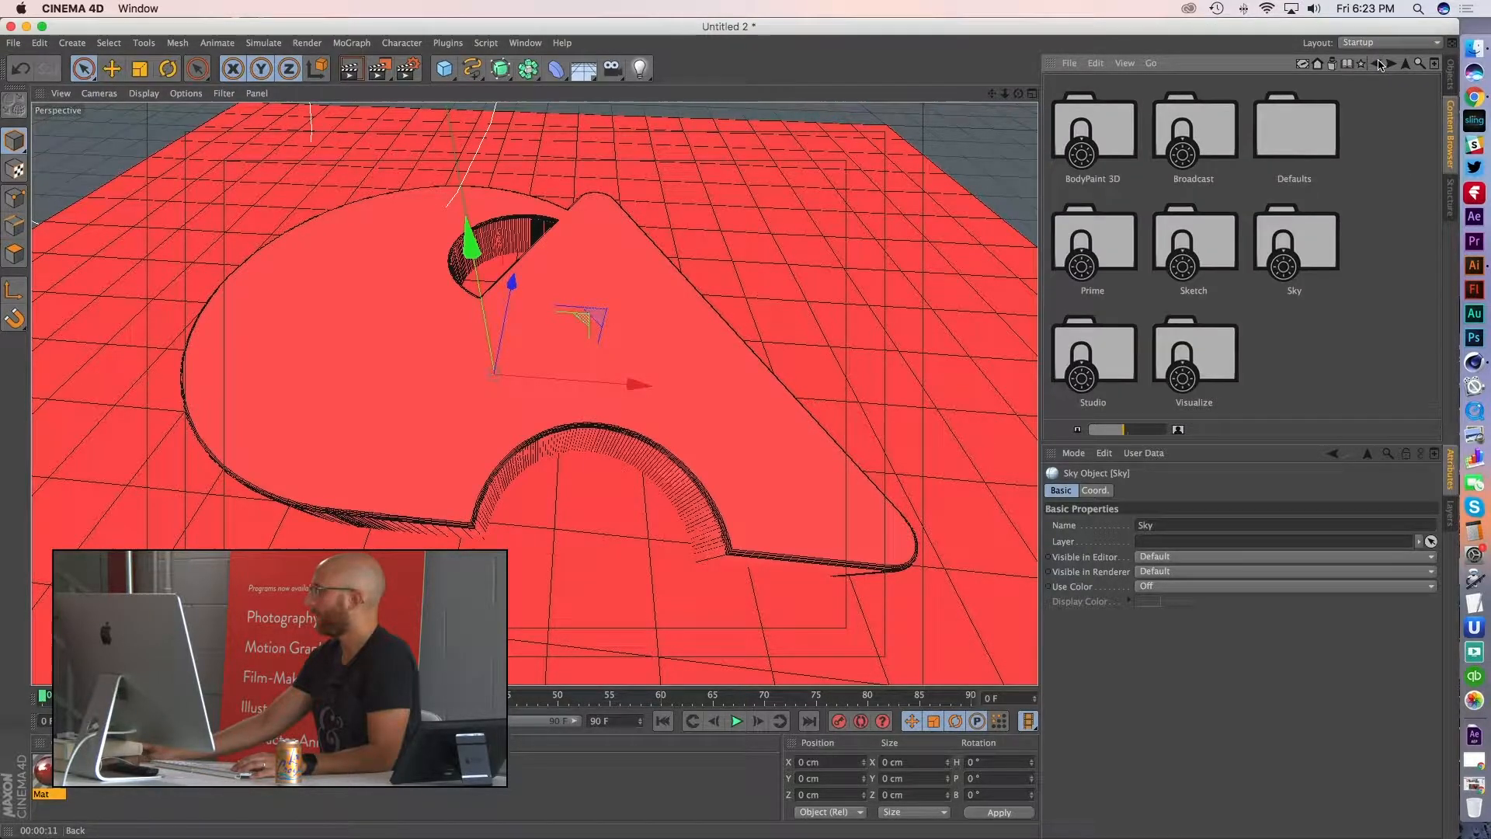
double_click(1222, 118)
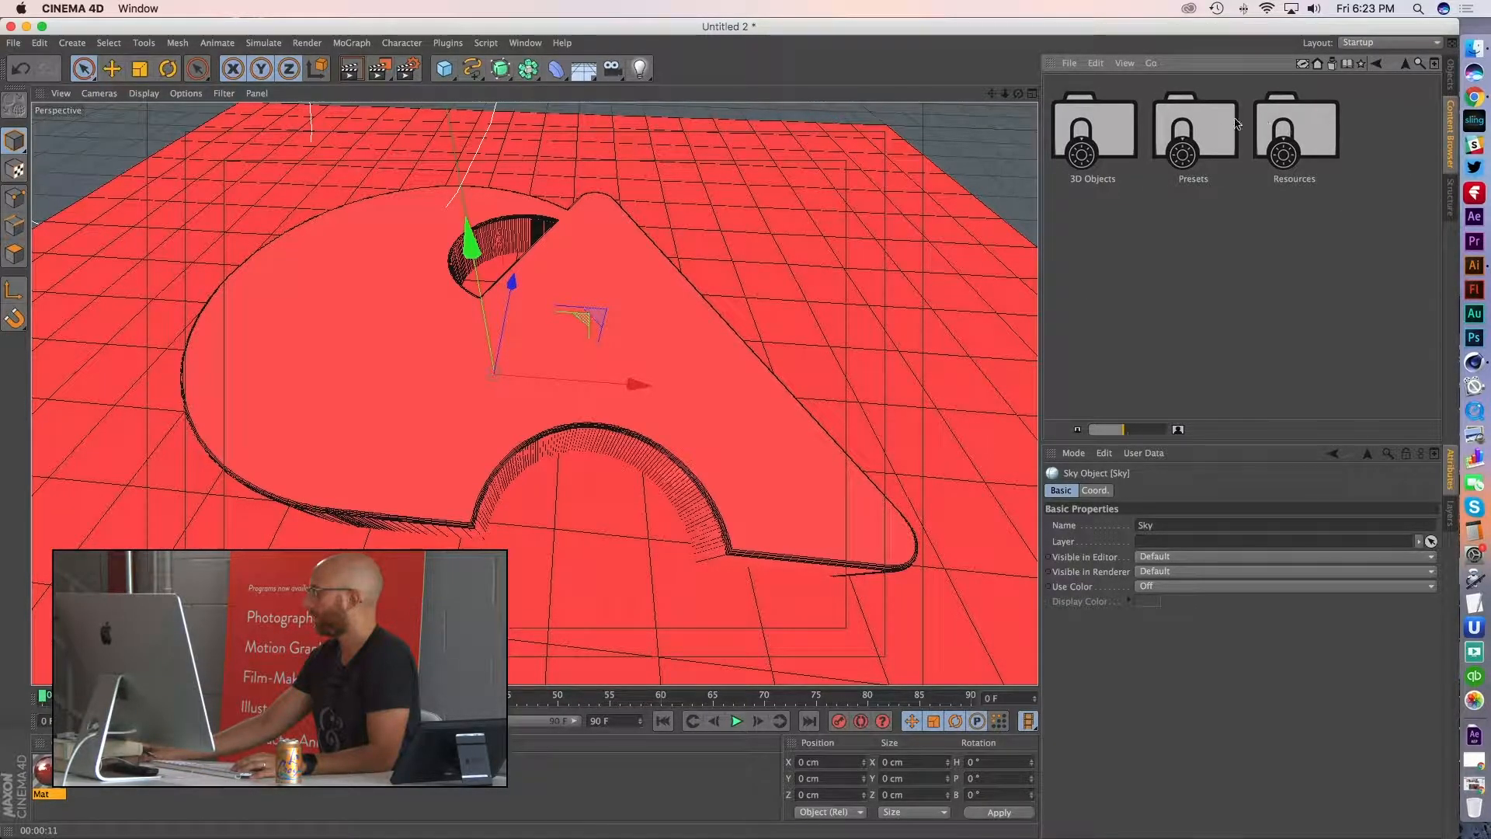
double_click(1193, 120)
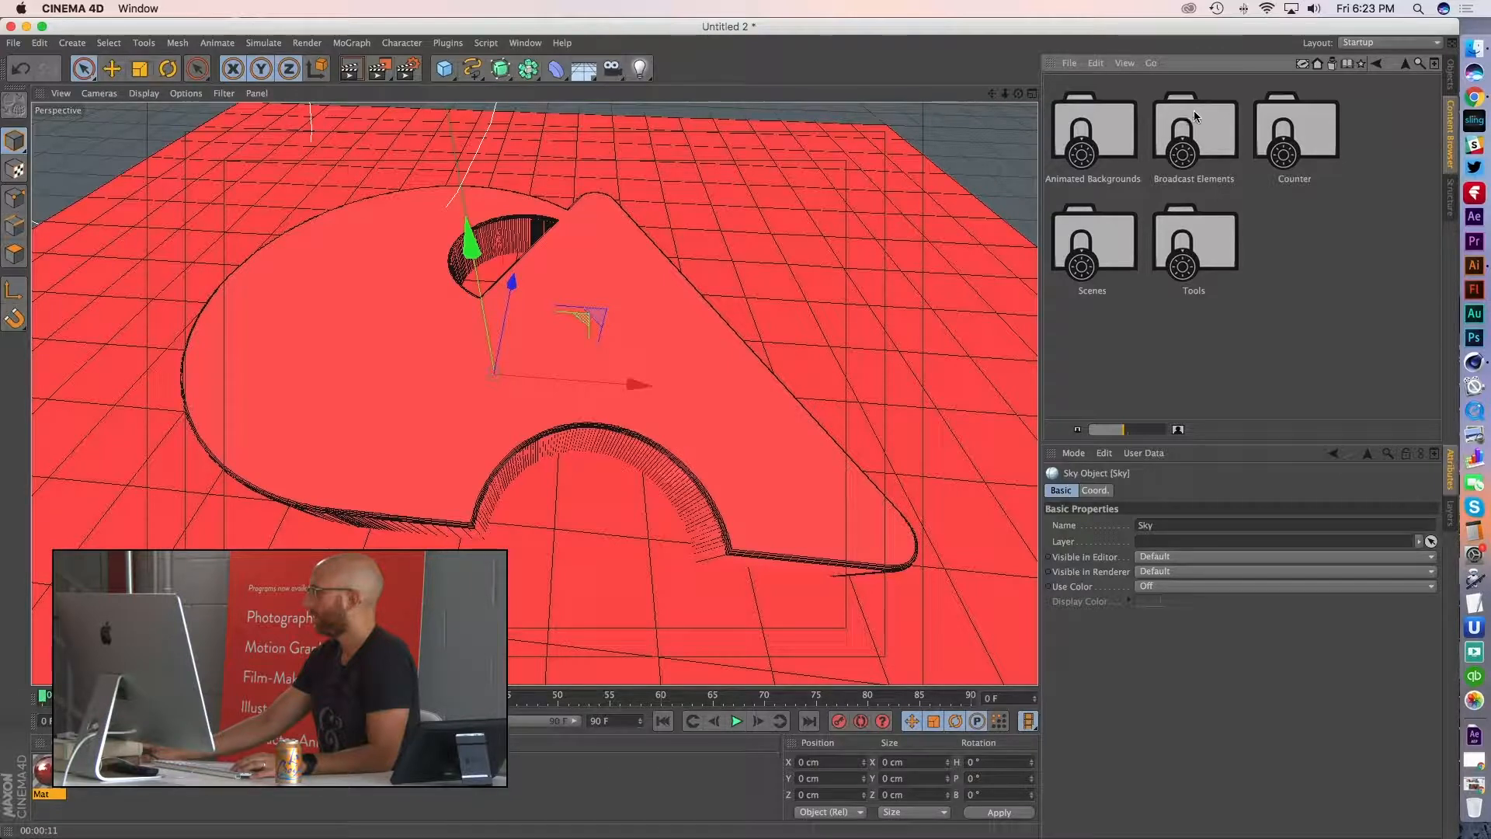
left_click(1377, 64)
left_click(1376, 64)
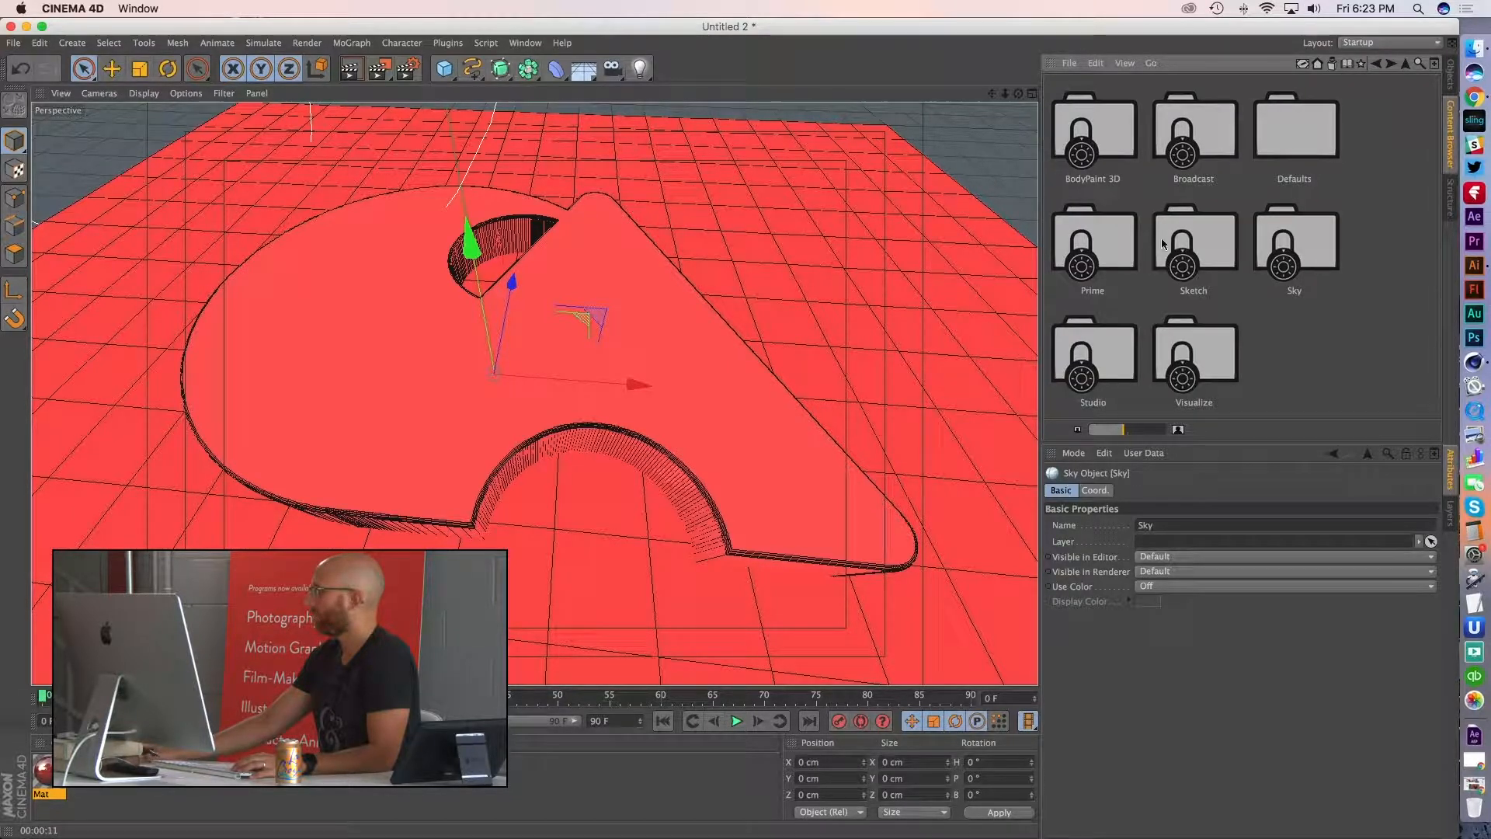
- Add the HDRI 004 material from the Prime presets' HDRI materials to the scene
double_click(1128, 247)
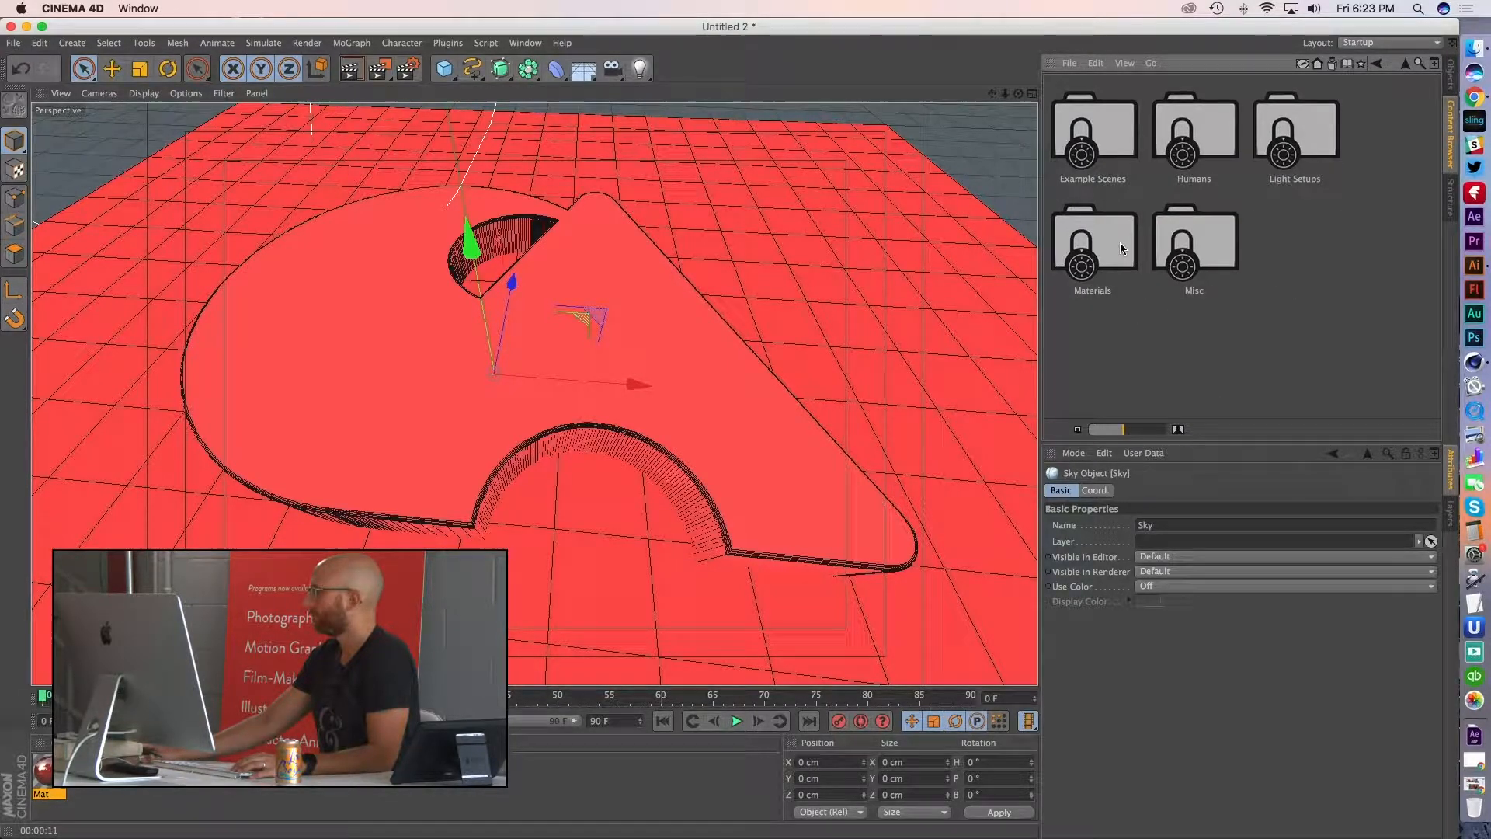
double_click(1117, 239)
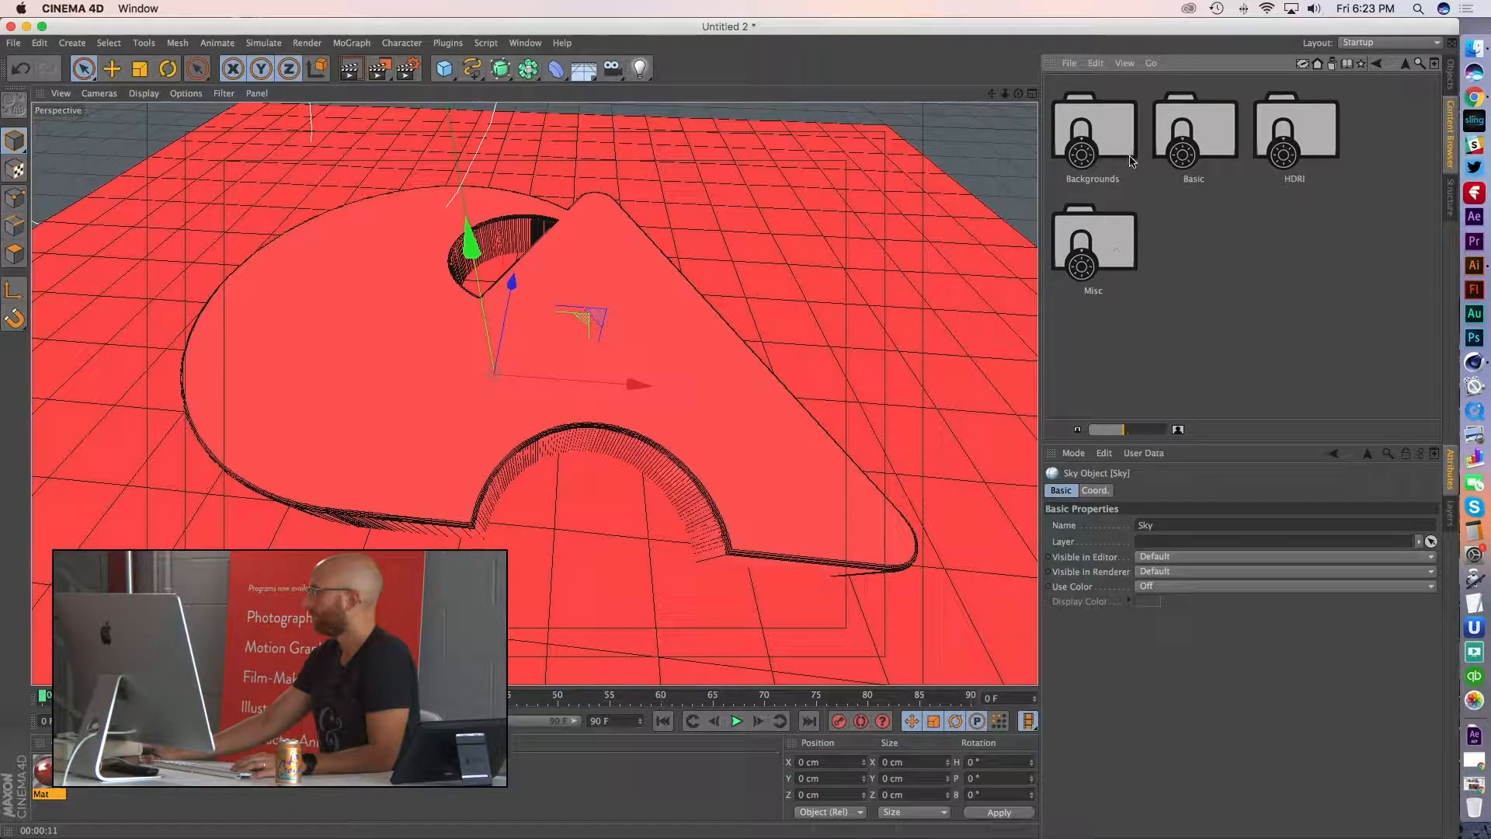
double_click(1301, 121)
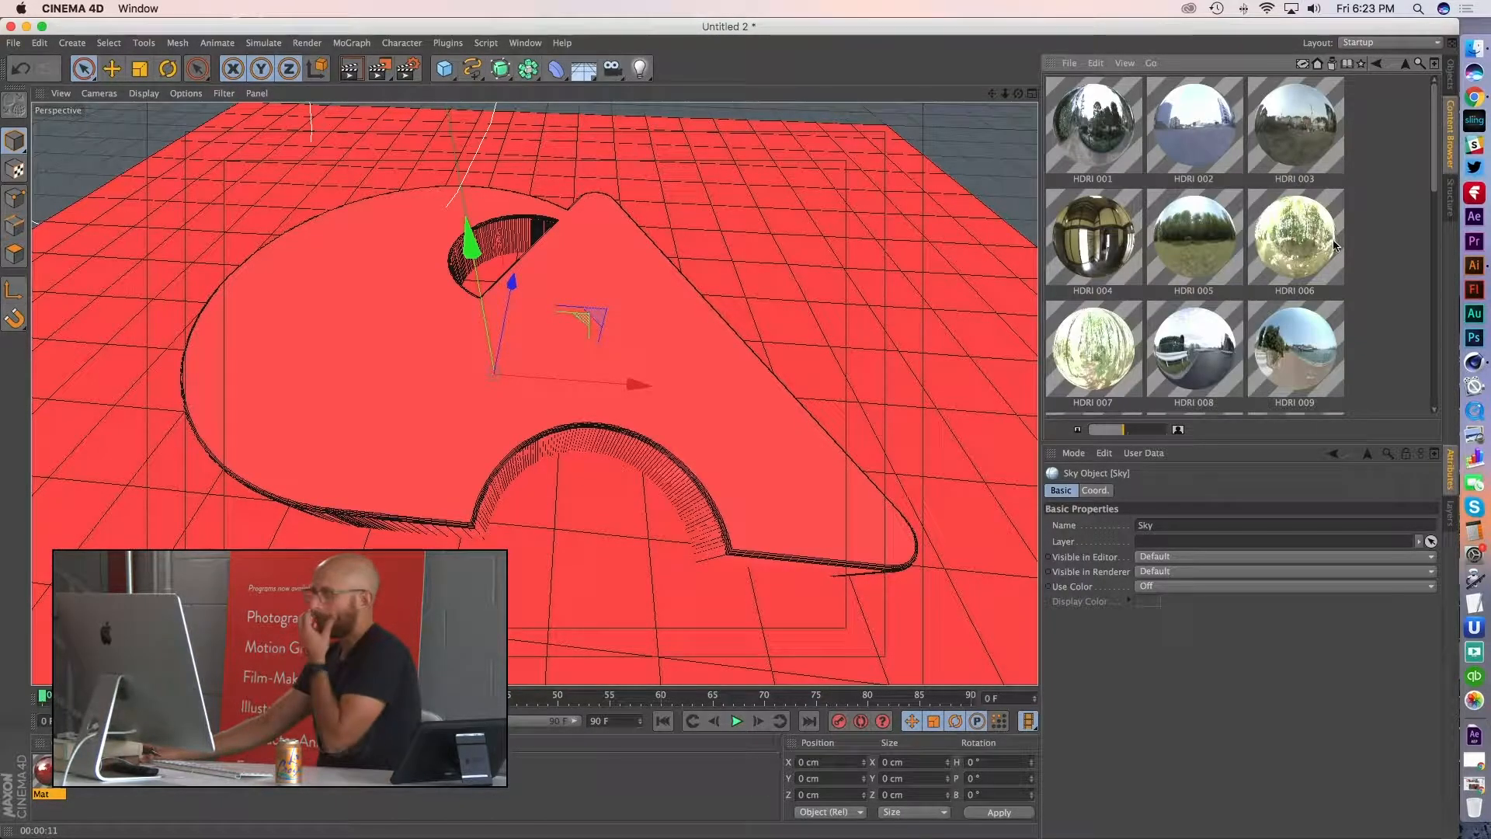
left_click_drag(1094, 237, 403, 802)
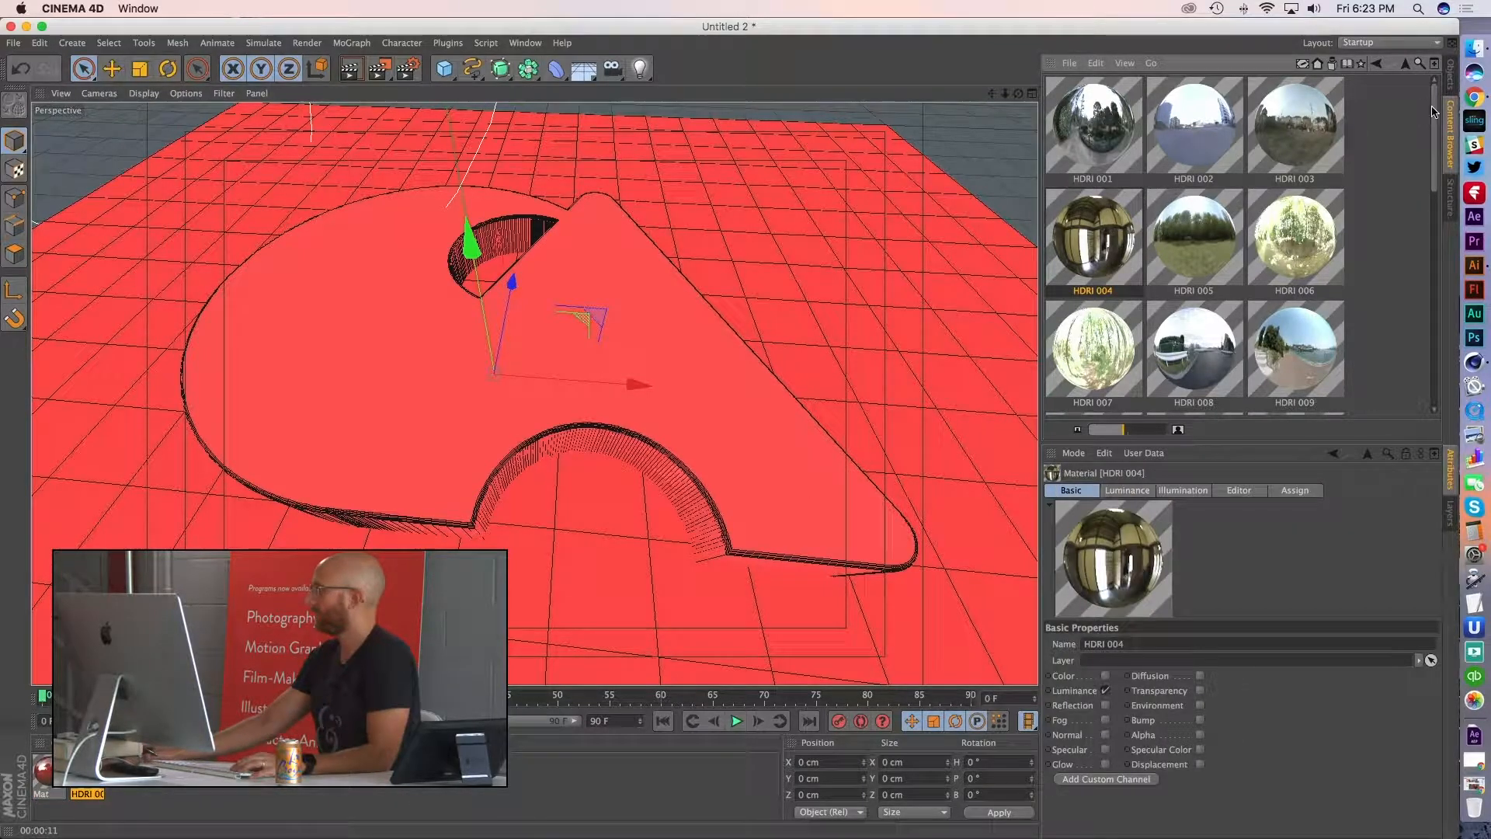
- Apply the HDRI 004 material to the Sky object and render the active view
left_click(1450, 77)
left_click_drag(87, 773, 1079, 82)
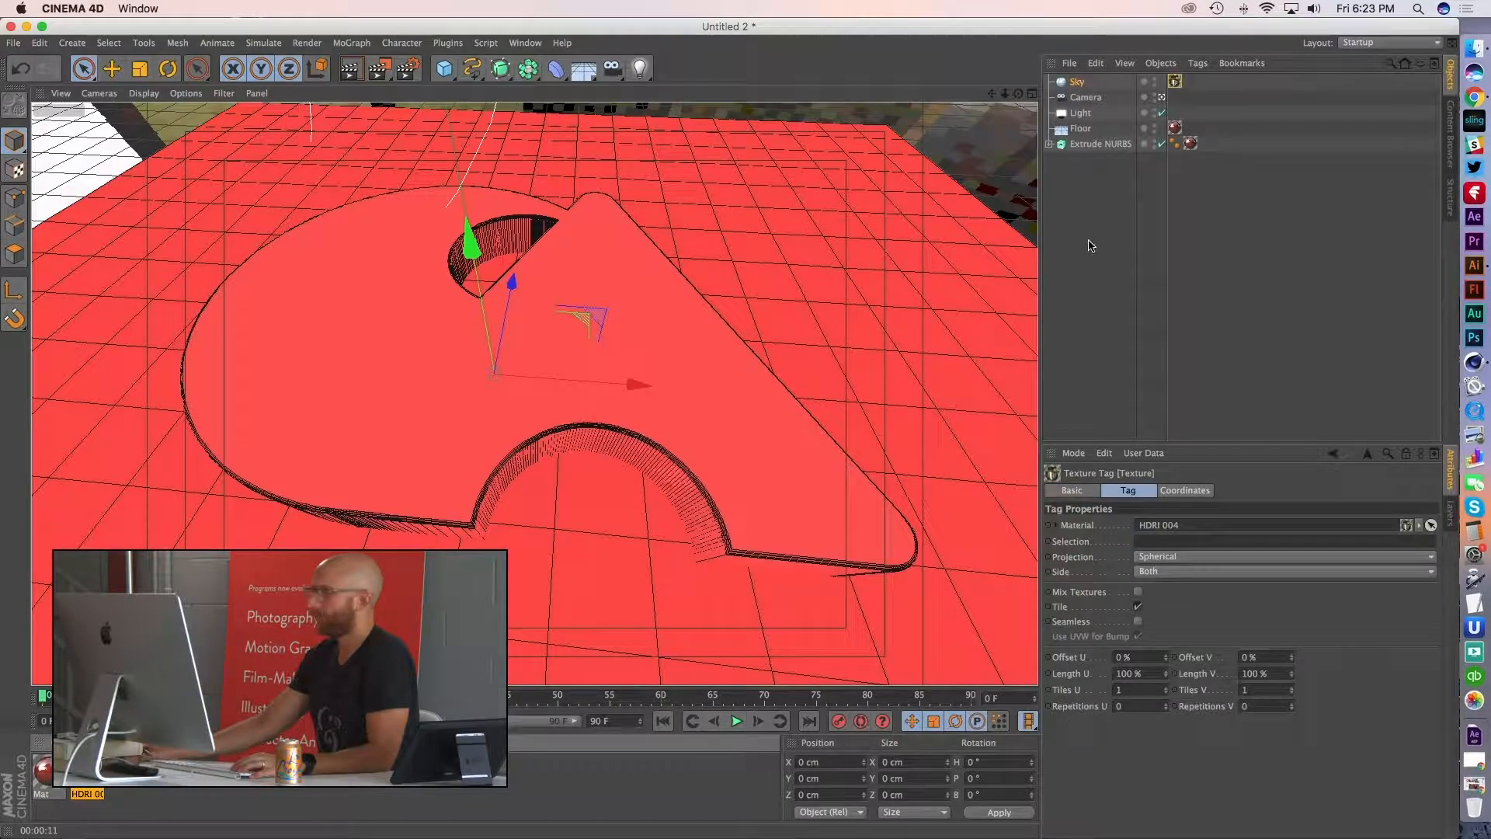
left_click(351, 69)
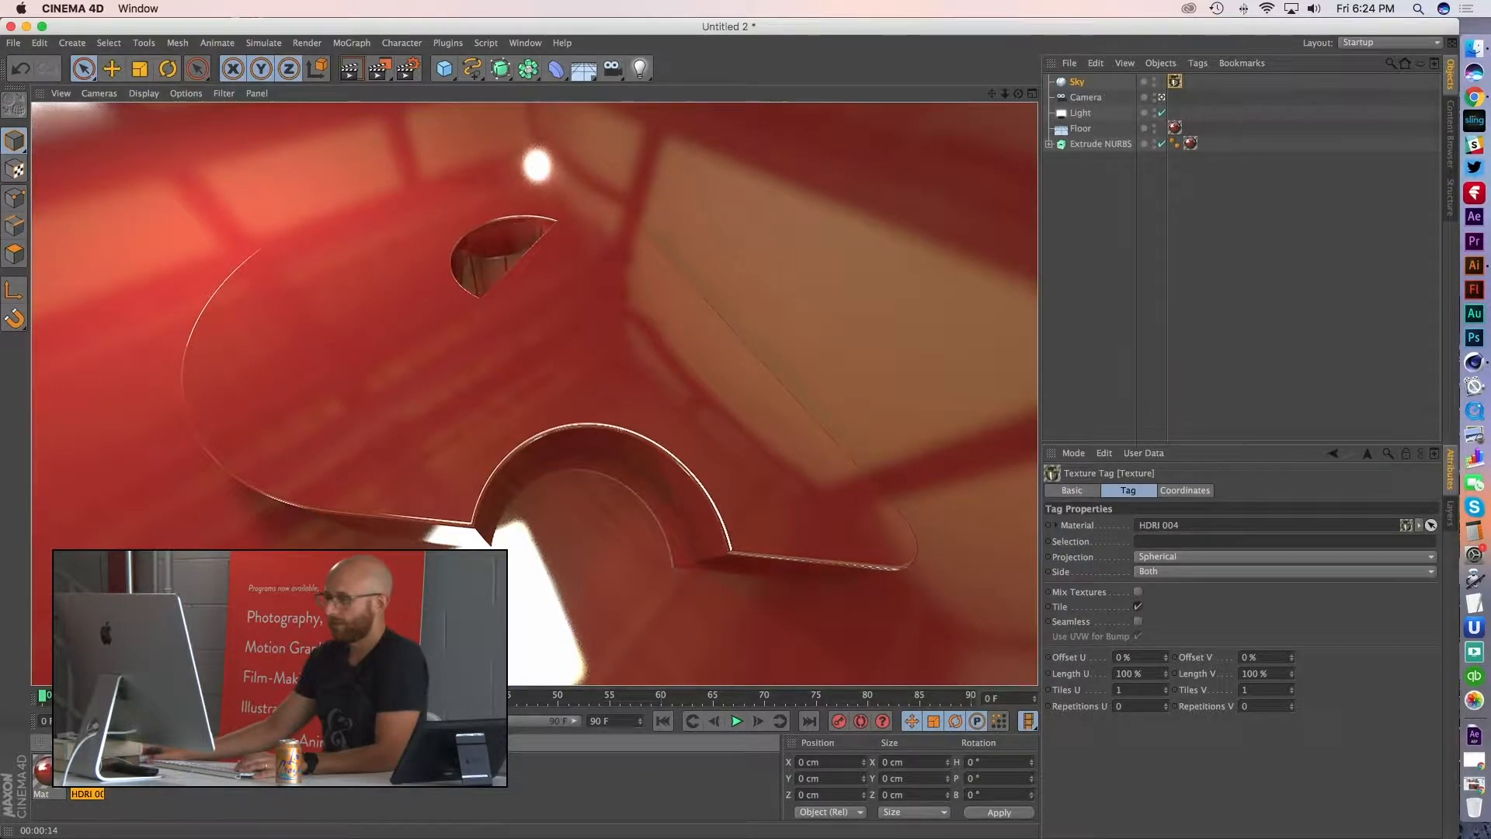
- Set the red material's reflection blurriness to 30% and render the active view
double_click(44, 771)
left_click_drag(409, 110, 1019, 155)
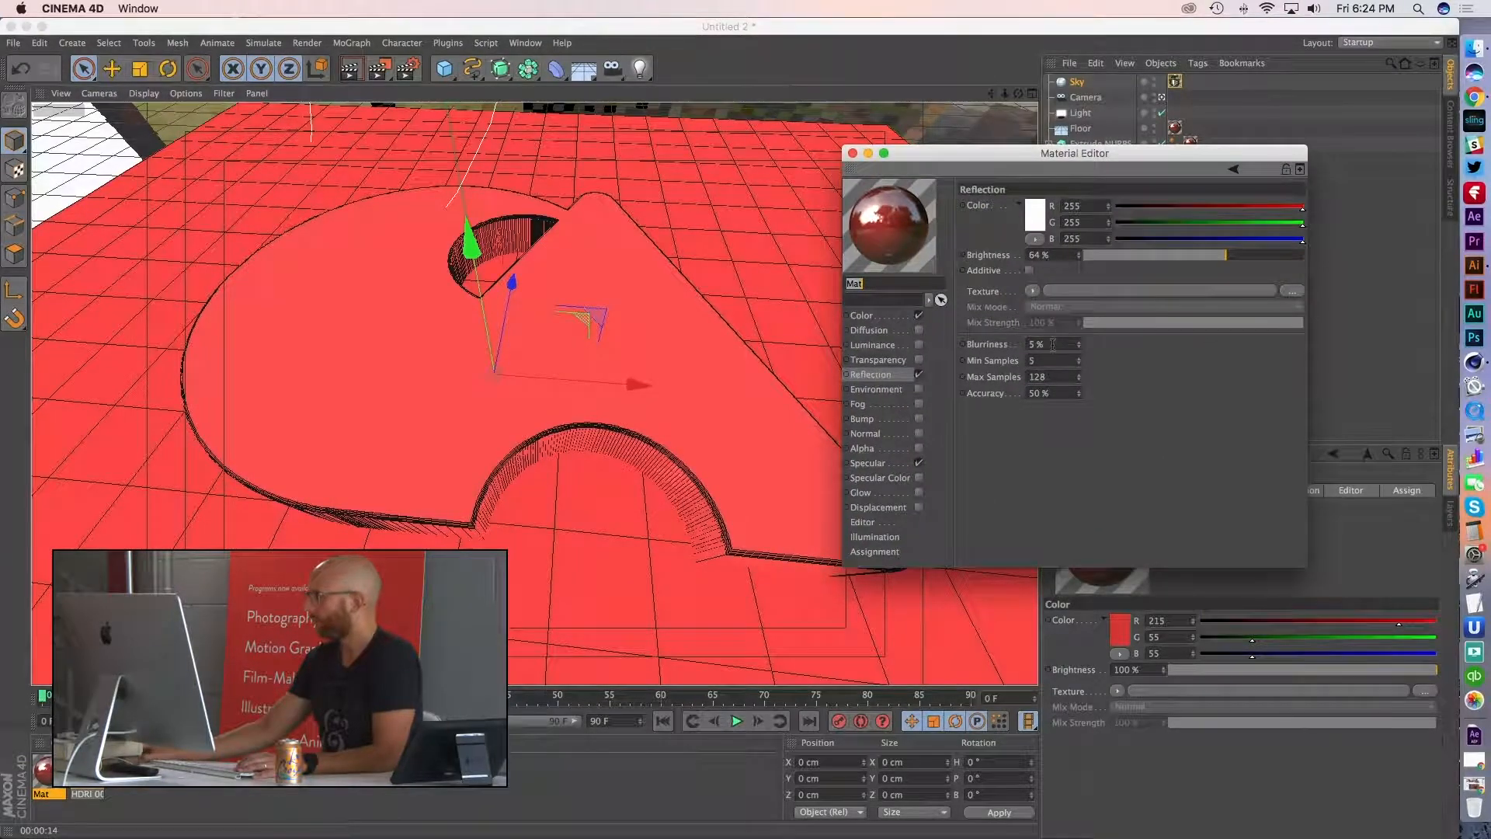
left_click_drag(1049, 344, 991, 339)
type("30")
key("Return")
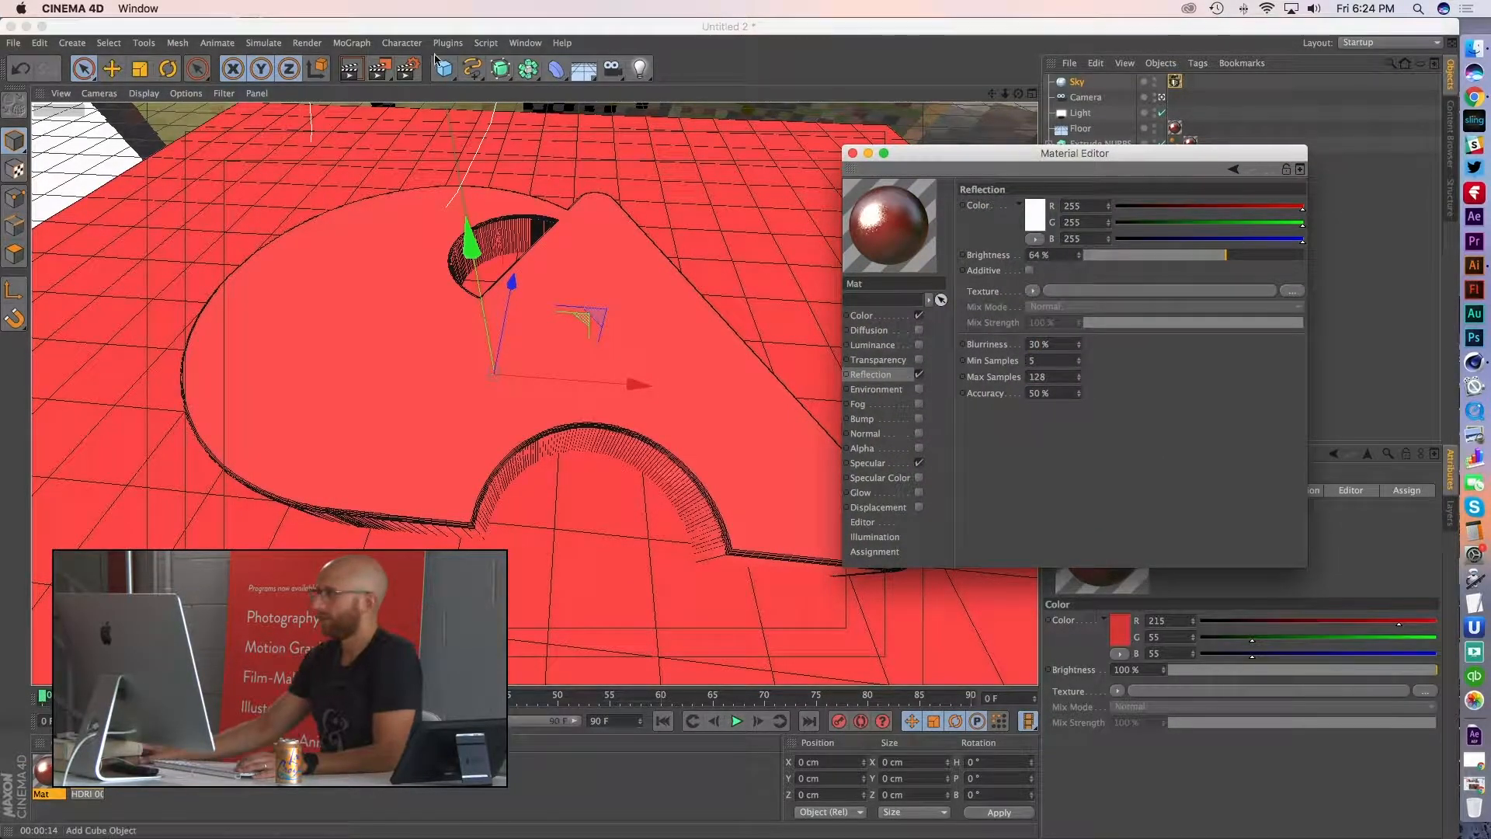
left_click(356, 72)
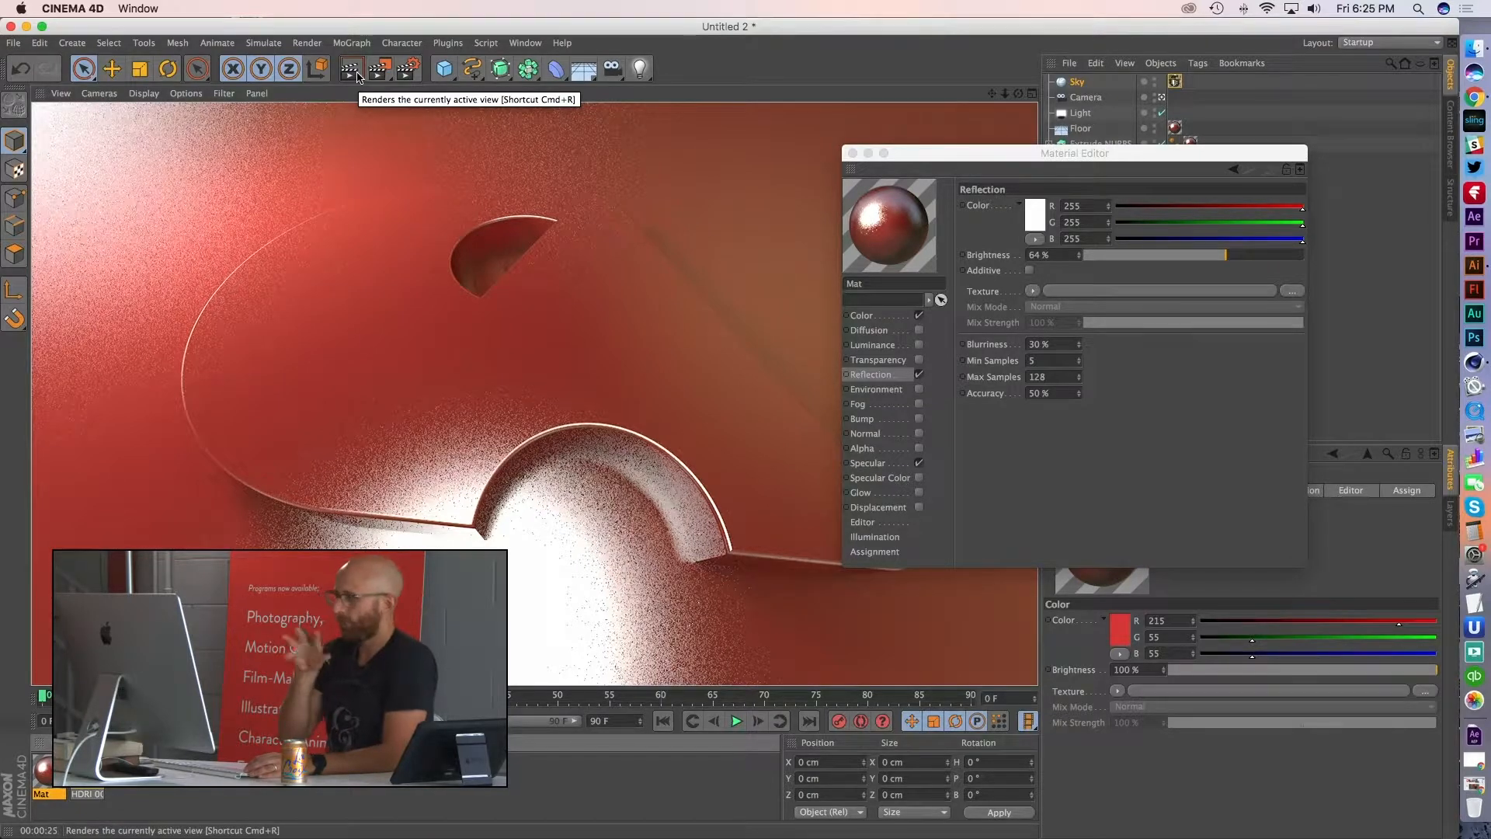
- Reduce the red material's reflection blurriness to 10%
left_click_drag(924, 154, 920, 146)
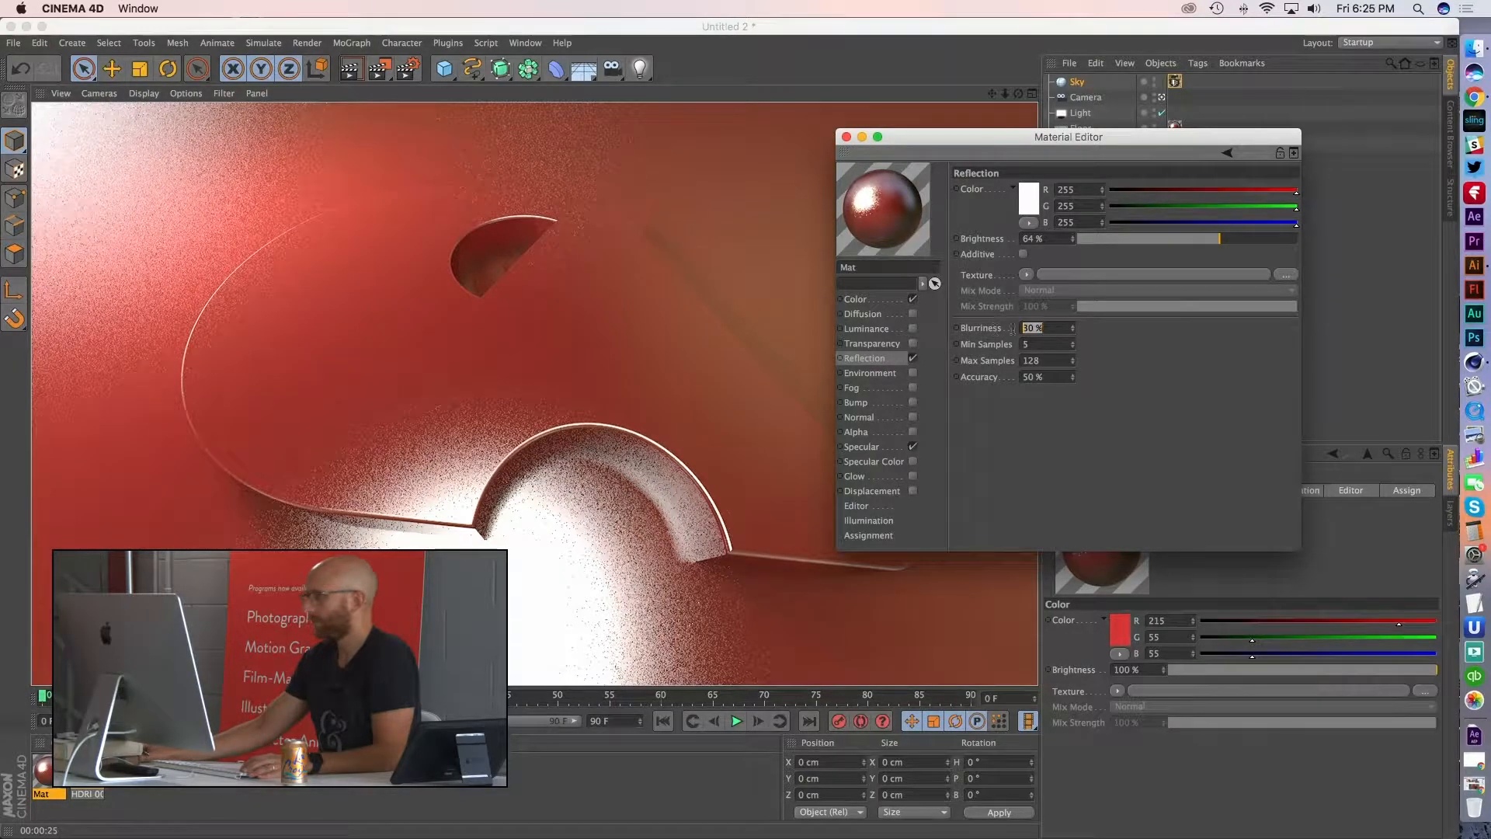
type("10")
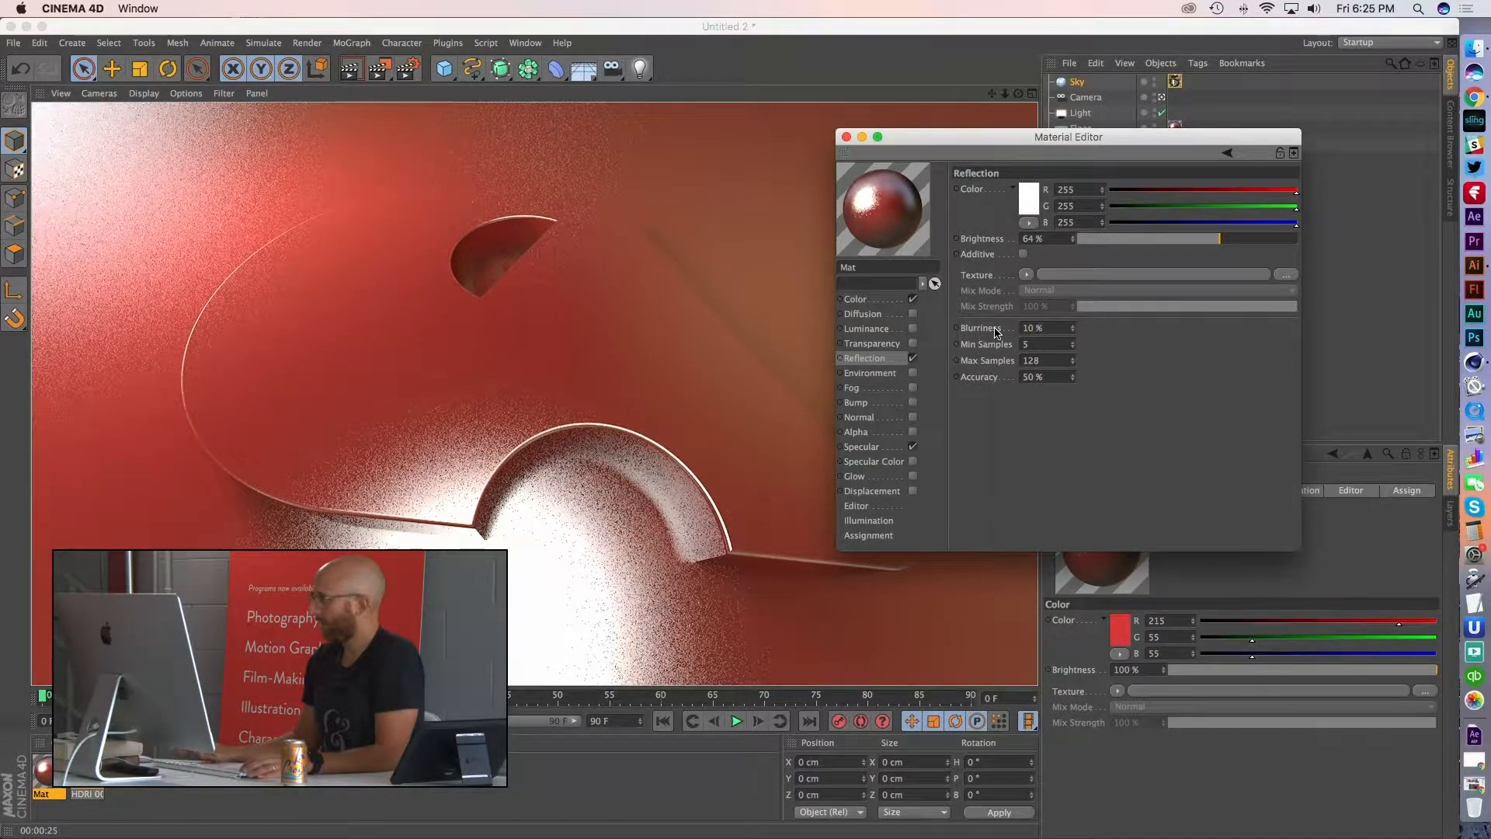
key("Return")
- Load a Fresnel shader as the reflection texture and set the reflection brightness to 49%
left_click(1029, 275)
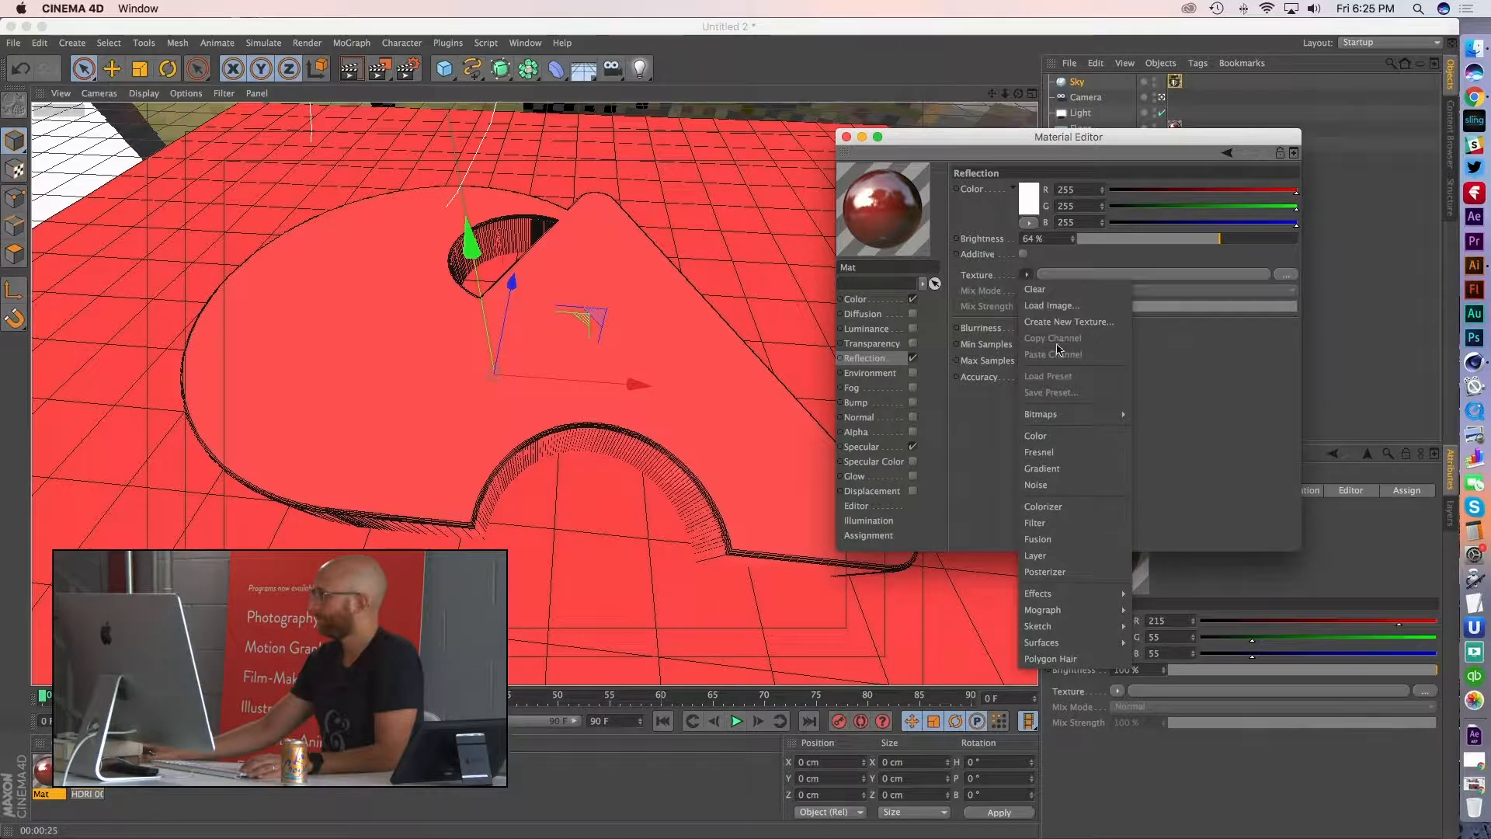
left_click(1076, 453)
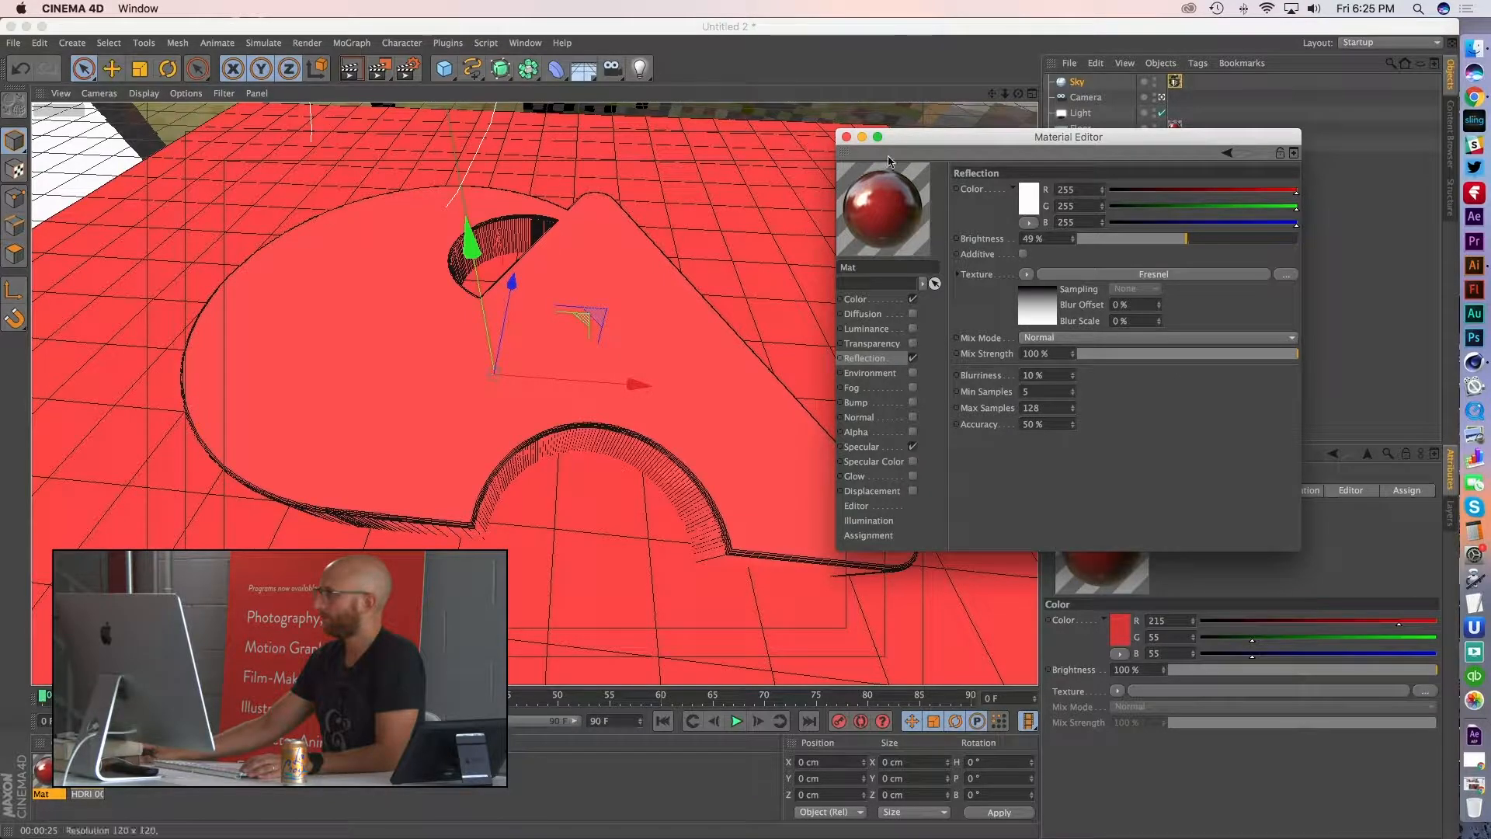
left_click(847, 138)
- Rotate the Sky object's heading to about 58° and render the active view
left_click(1077, 83)
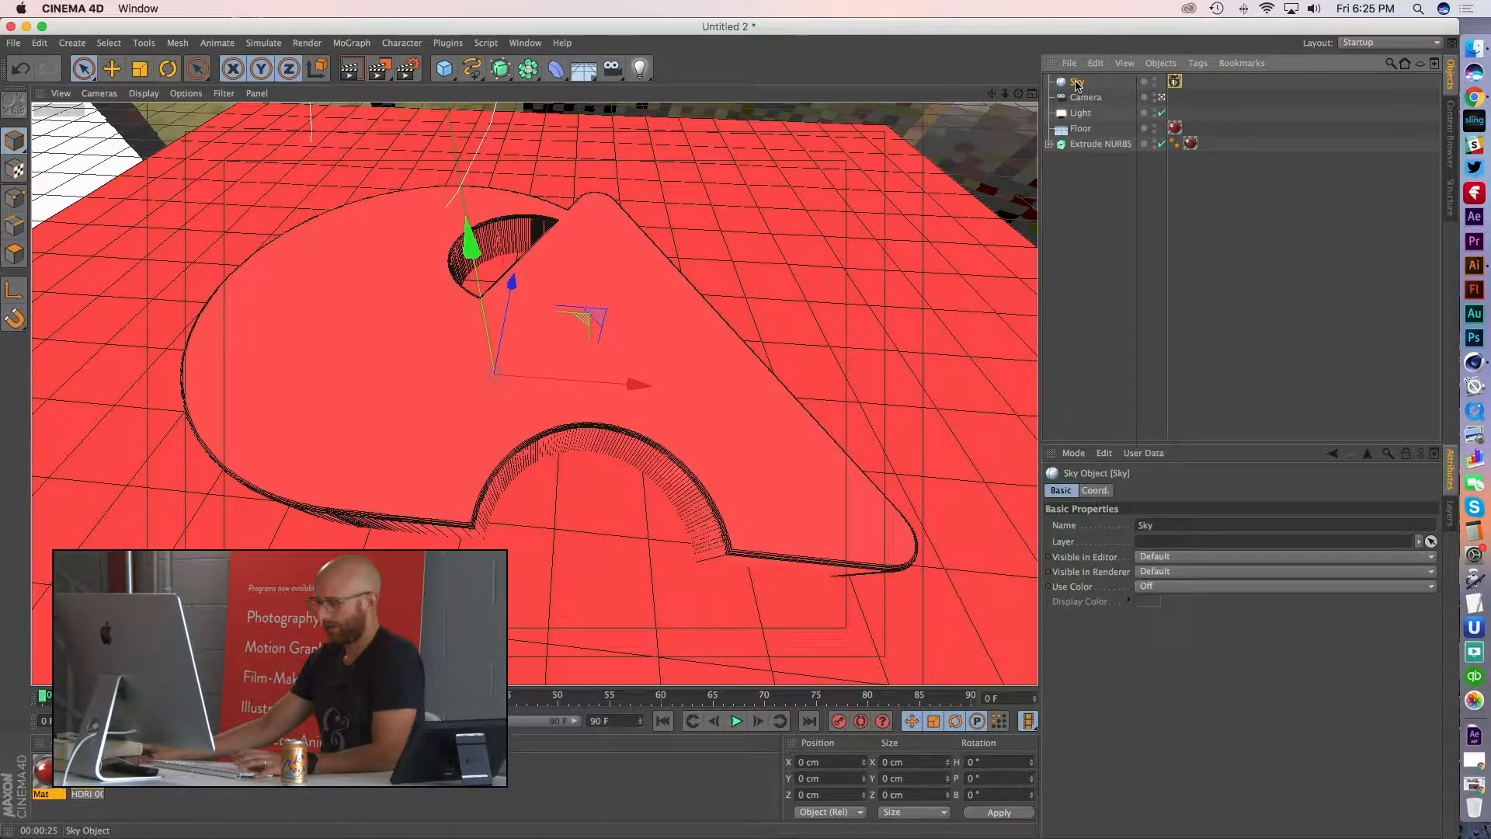
key("r")
left_click_drag(545, 450, 610, 334)
left_click(360, 74)
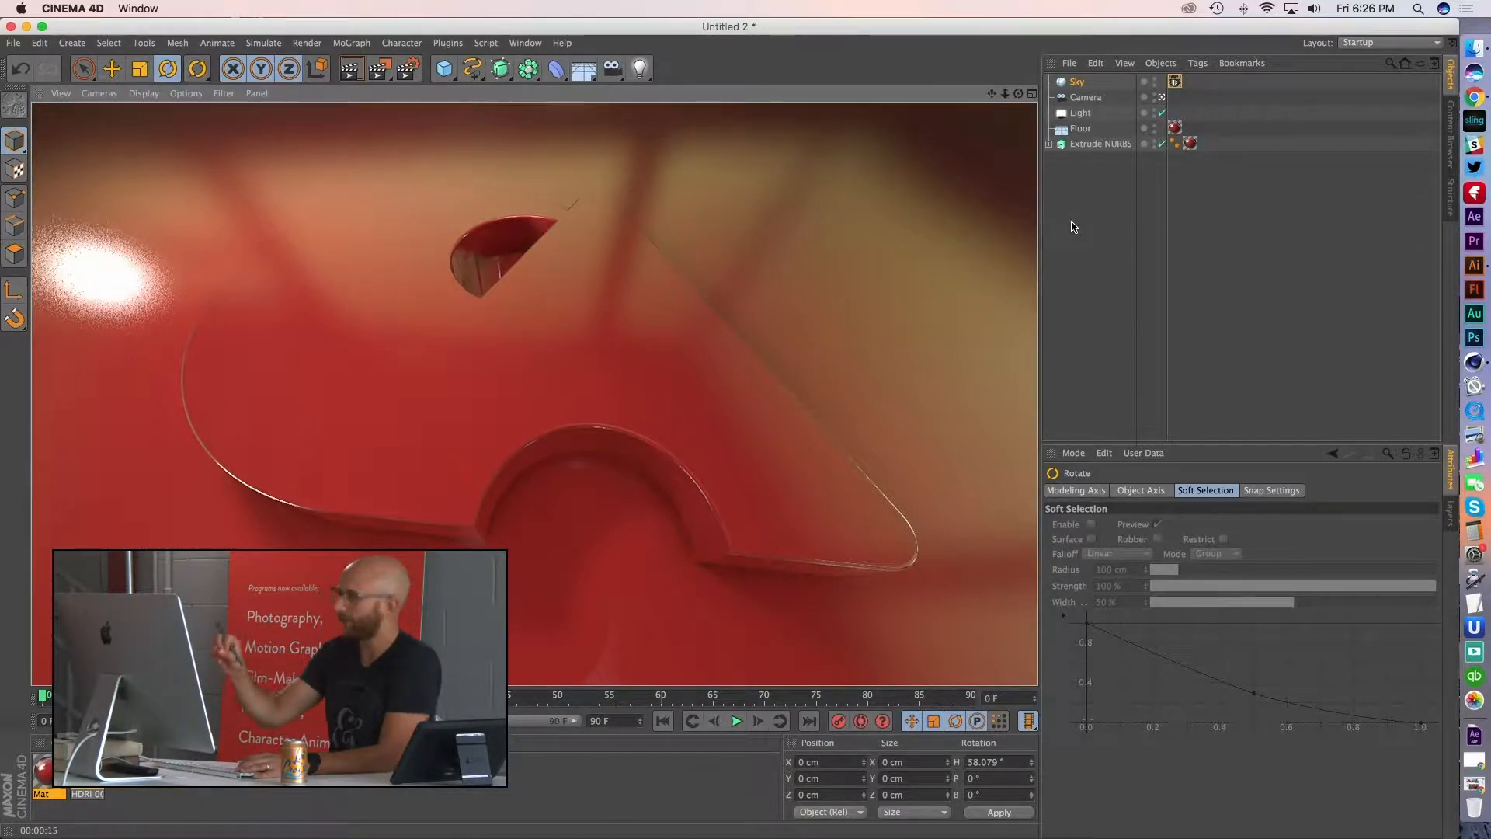
- Examine the HDRI sky environment around the extruded shape from low viewing angles and from beneath the floor
mouse_move(821, 403)
left_mouse_down("alt")
mouse_move(780, 360)
mouse_move(704, 455)
mouse_move(655, 400)
mouse_move(583, 483)
mouse_move(598, 464)
mouse_move(633, 466)
mouse_move(629, 443)
mouse_move(678, 483)
left_mouse_up("alt")
left_click_drag(588, 305, 552, 306, "alt")
left_click_drag(597, 401, 626, 366, "alt")
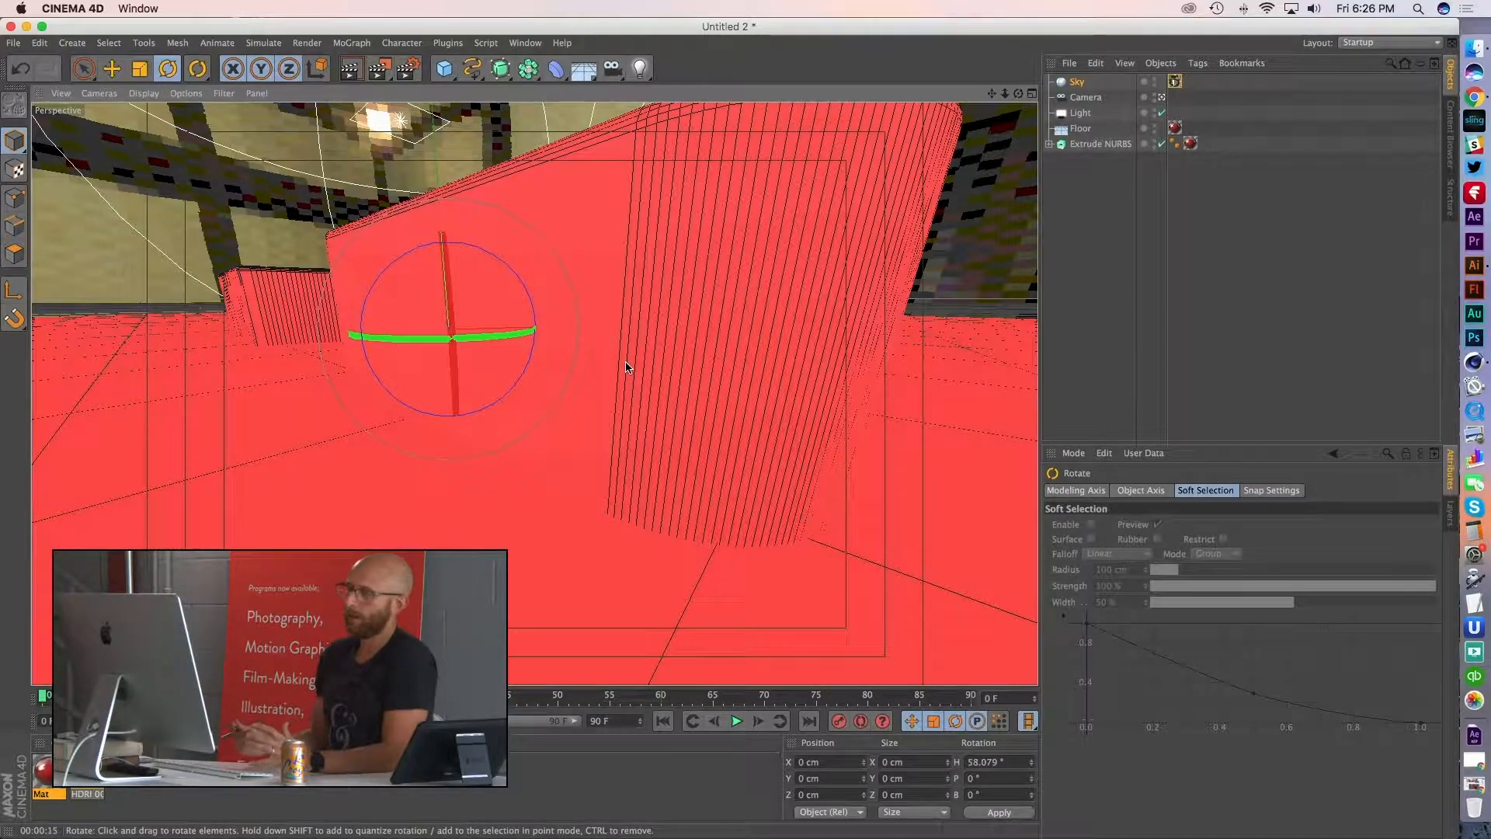
left_click_drag(606, 386, 599, 317, "alt")
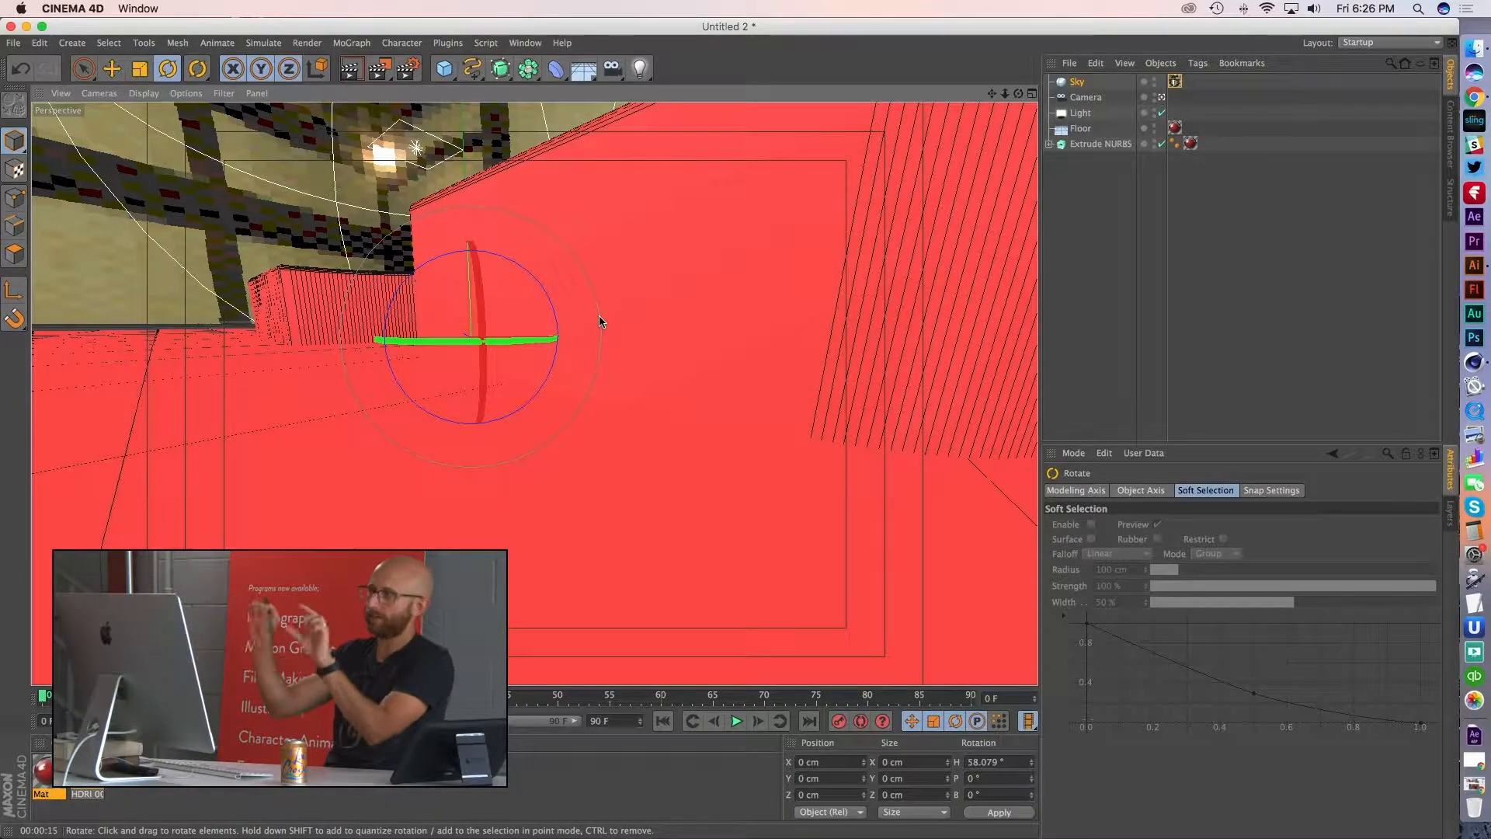
left_click_drag(599, 321, 461, 210, "alt")
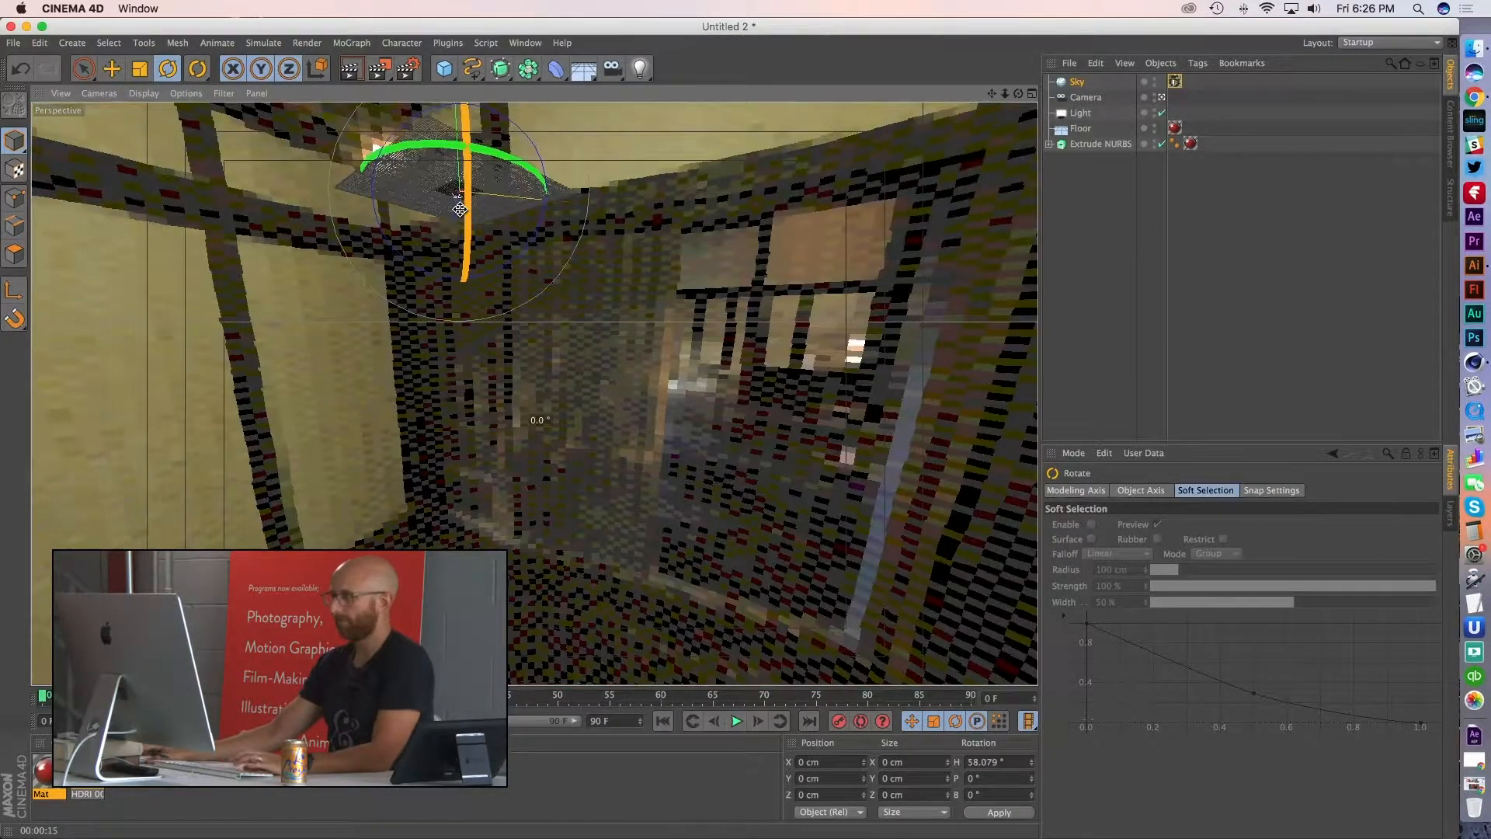
- Render the active view in a low close-up of the extruded shape's inner curved wall to inspect the reflections
key("super+shift+z")
mouse_move(482, 443)
right_mouse_down("alt")
mouse_move(528, 440)
mouse_move(470, 422)
right_mouse_up("alt")
middle_click_drag(469, 423, 522, 416, "alt")
right_click_drag(522, 417, 436, 399, "alt")
left_click_drag(436, 399, 436, 366, "alt")
right_click_drag(435, 366, 421, 368, "alt")
left_click_drag(421, 367, 439, 372, "alt")
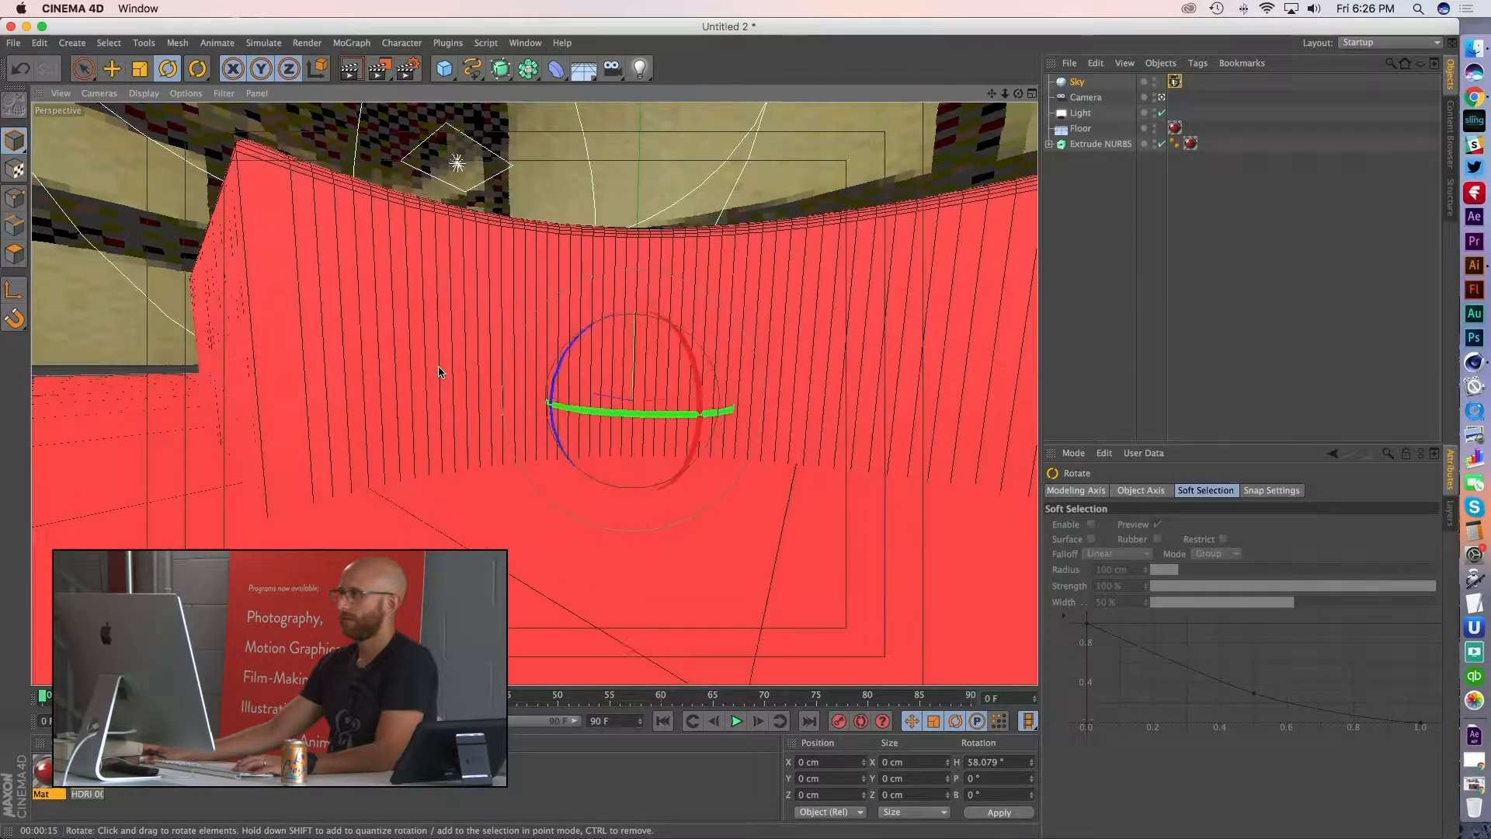
left_click(357, 81)
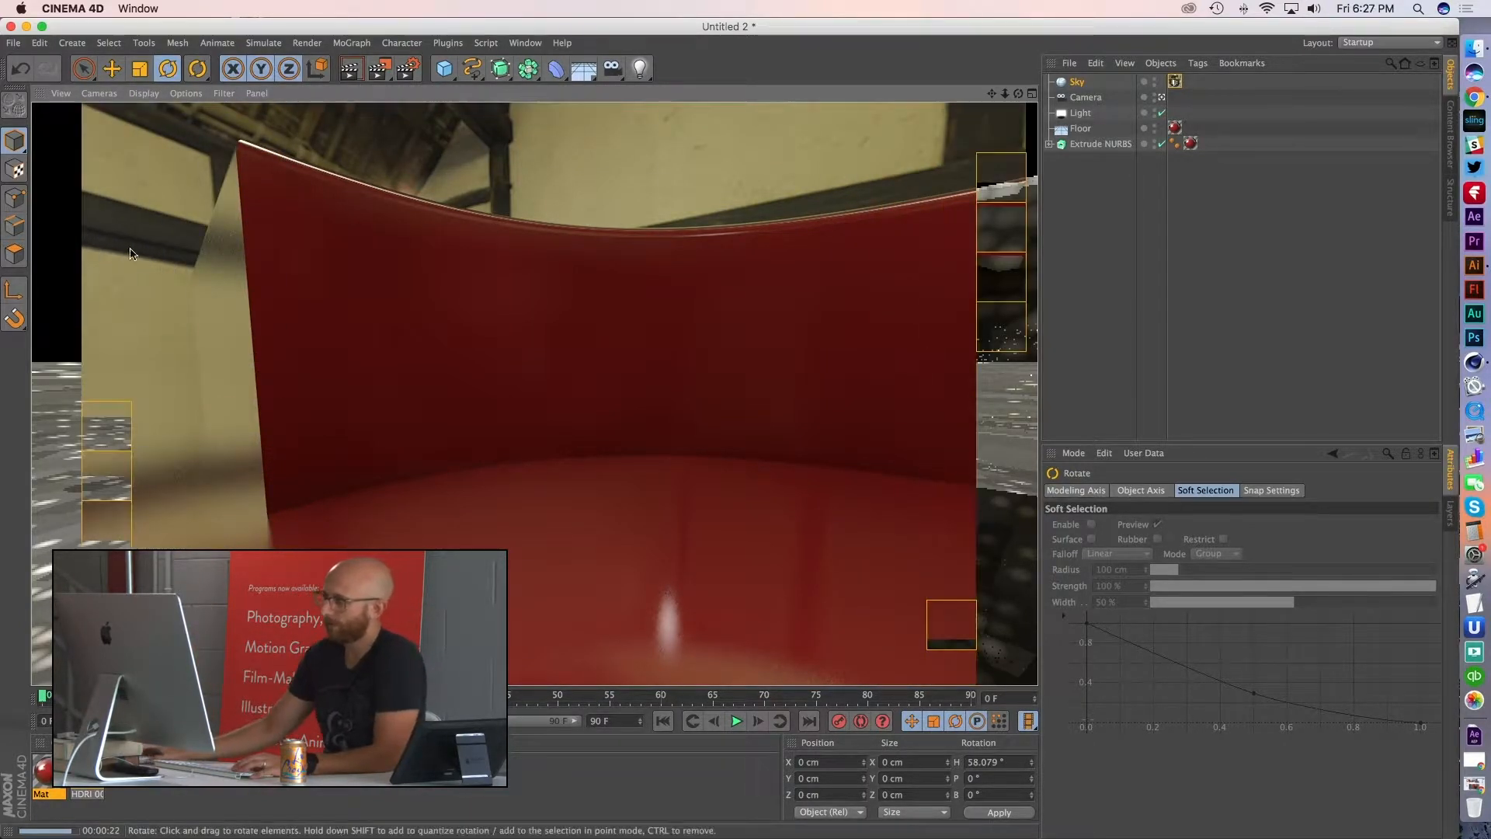
left_click_drag(787, 364, 664, 440, "alt")
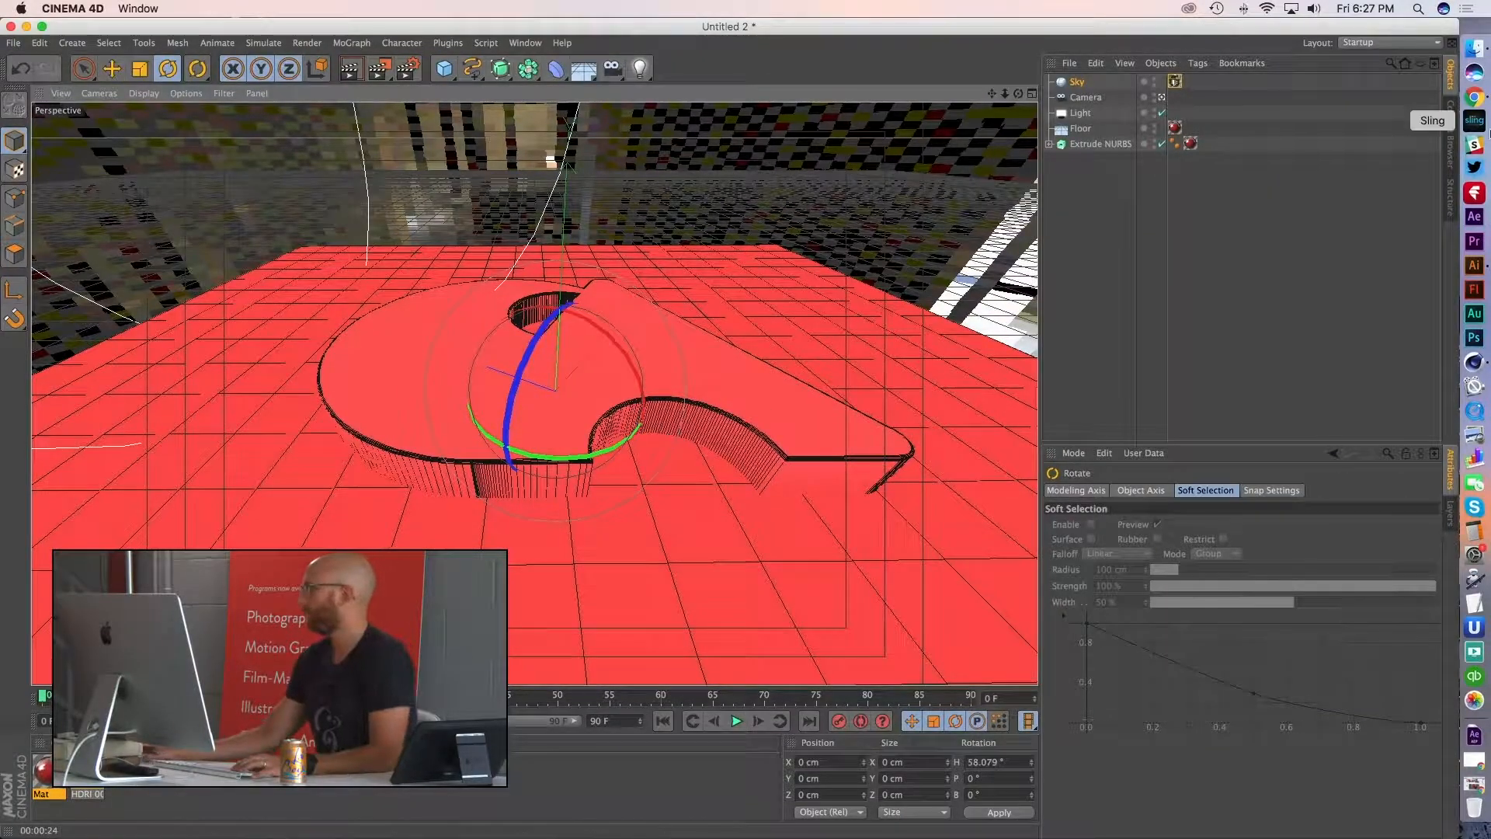
- Switch to Chrome, close the post pop-up, read the viewer comments under the Create Academy live video, and minimize the browser
left_click(1474, 97)
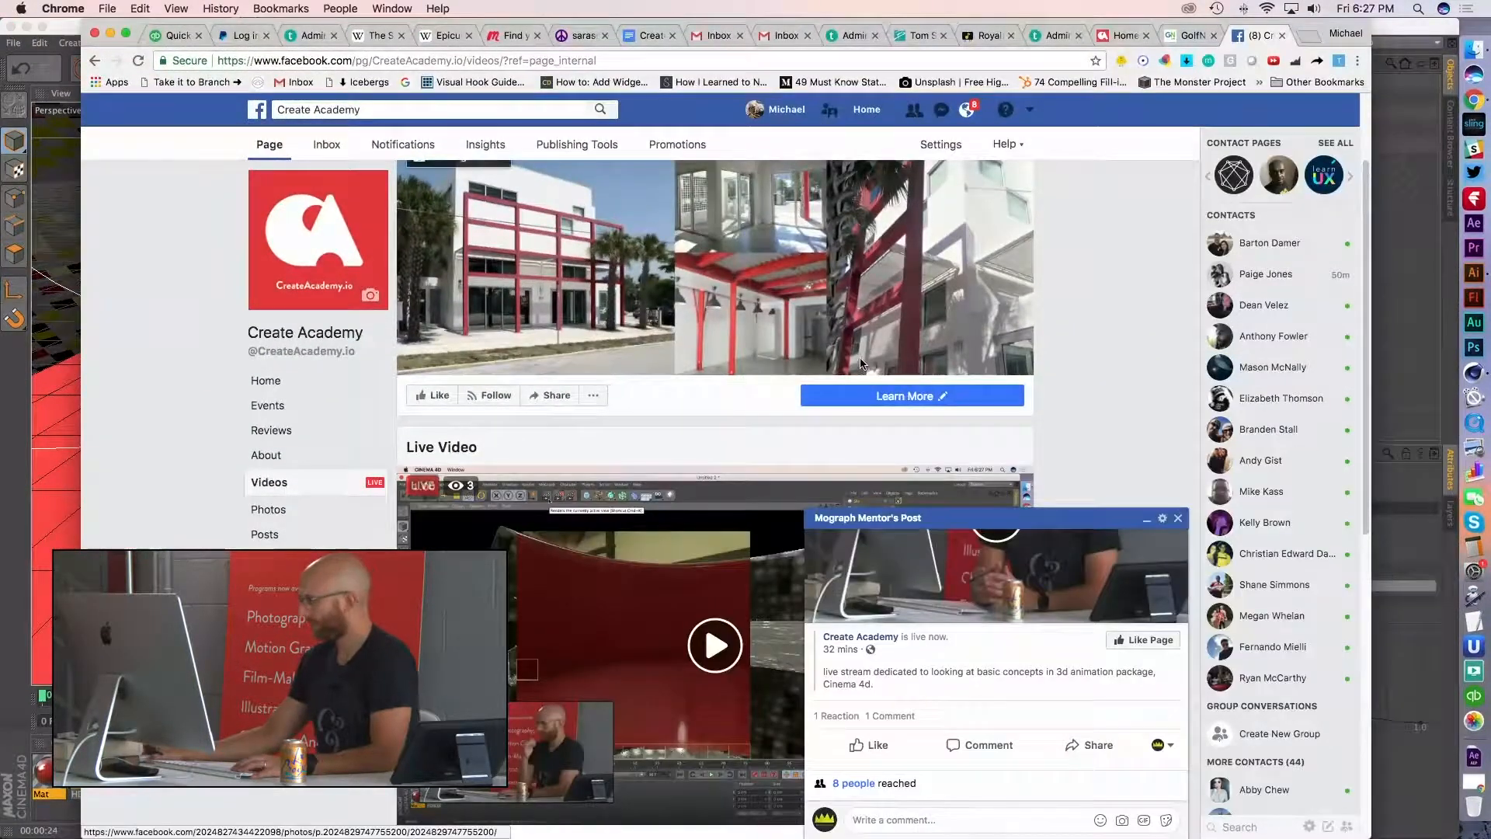
scroll(932, 435, "down", 3)
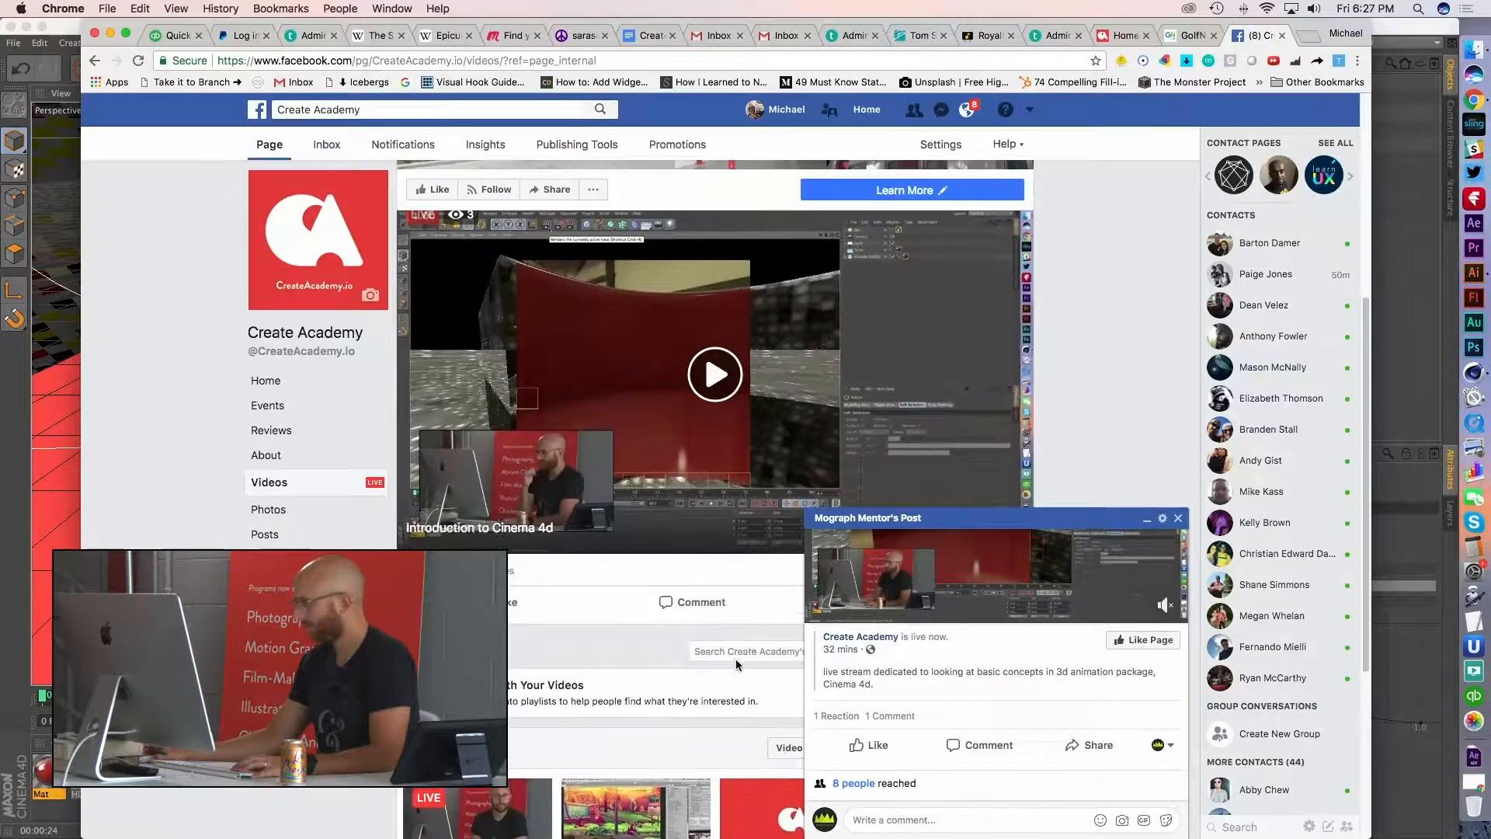
left_click(1179, 518)
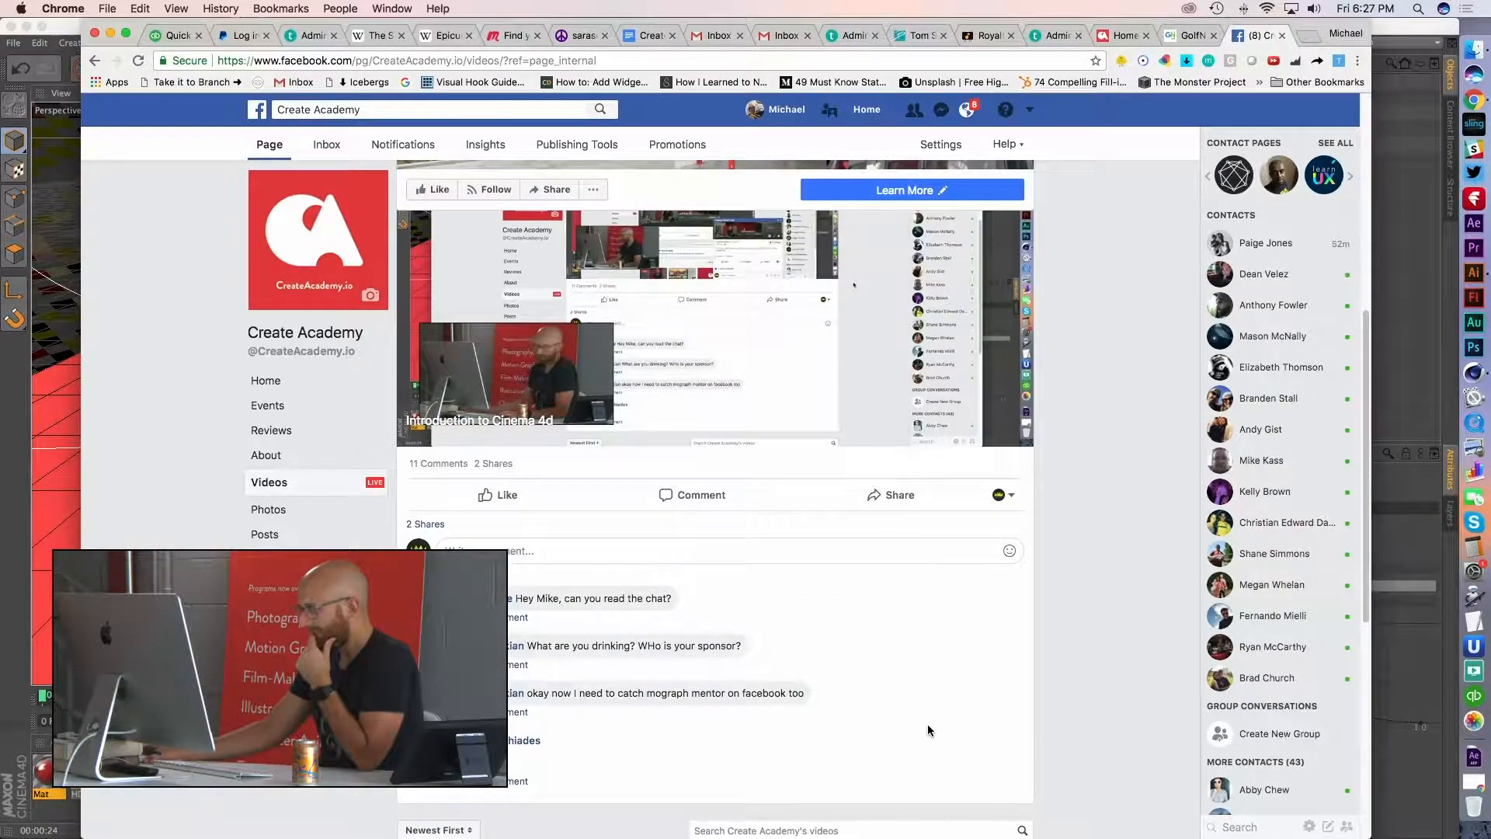
mouse_move(489, 598)
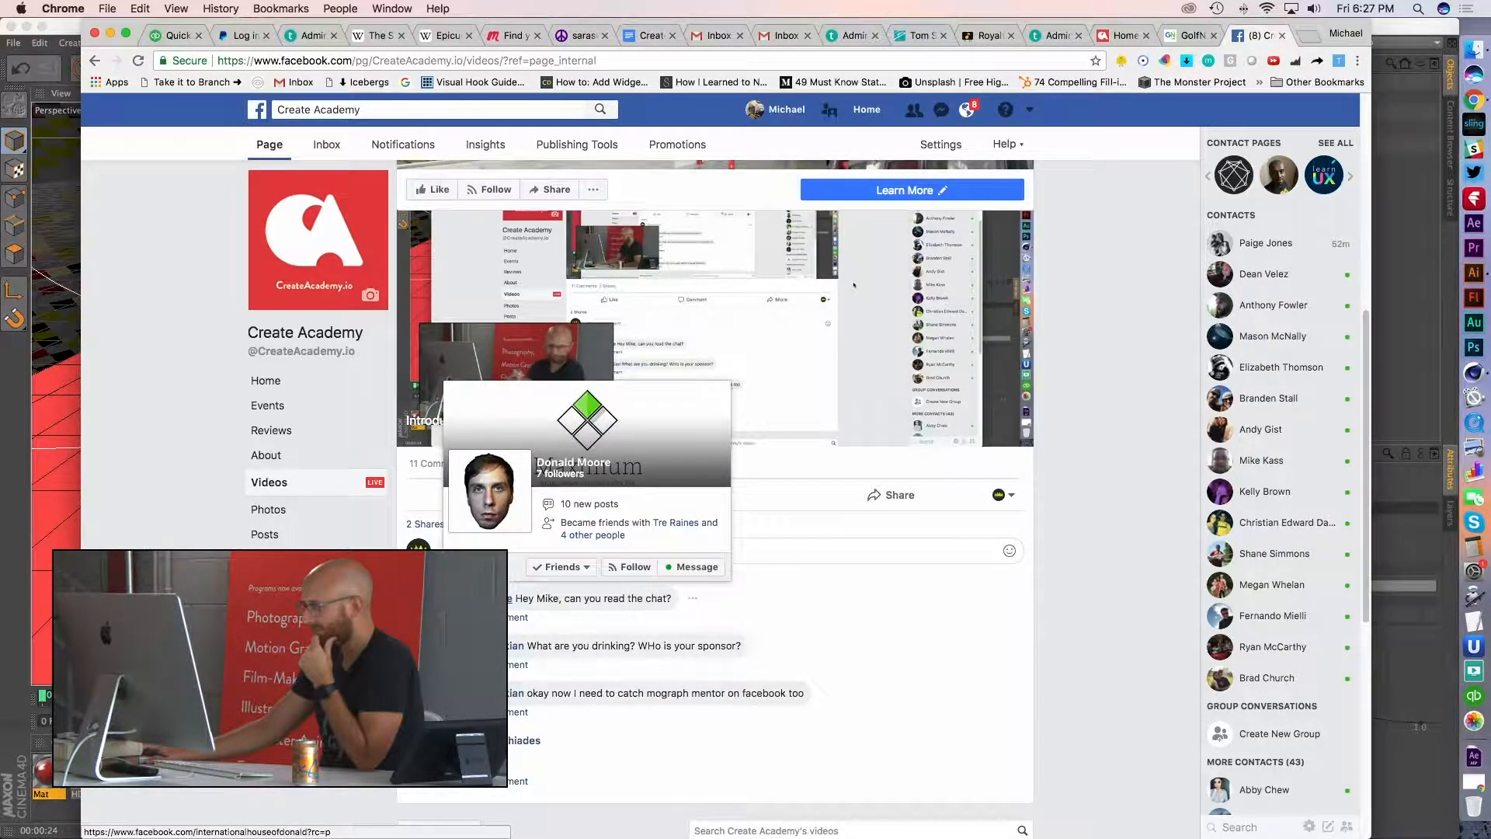
scroll(765, 695, "down", 3)
scroll(765, 695, "up", 2)
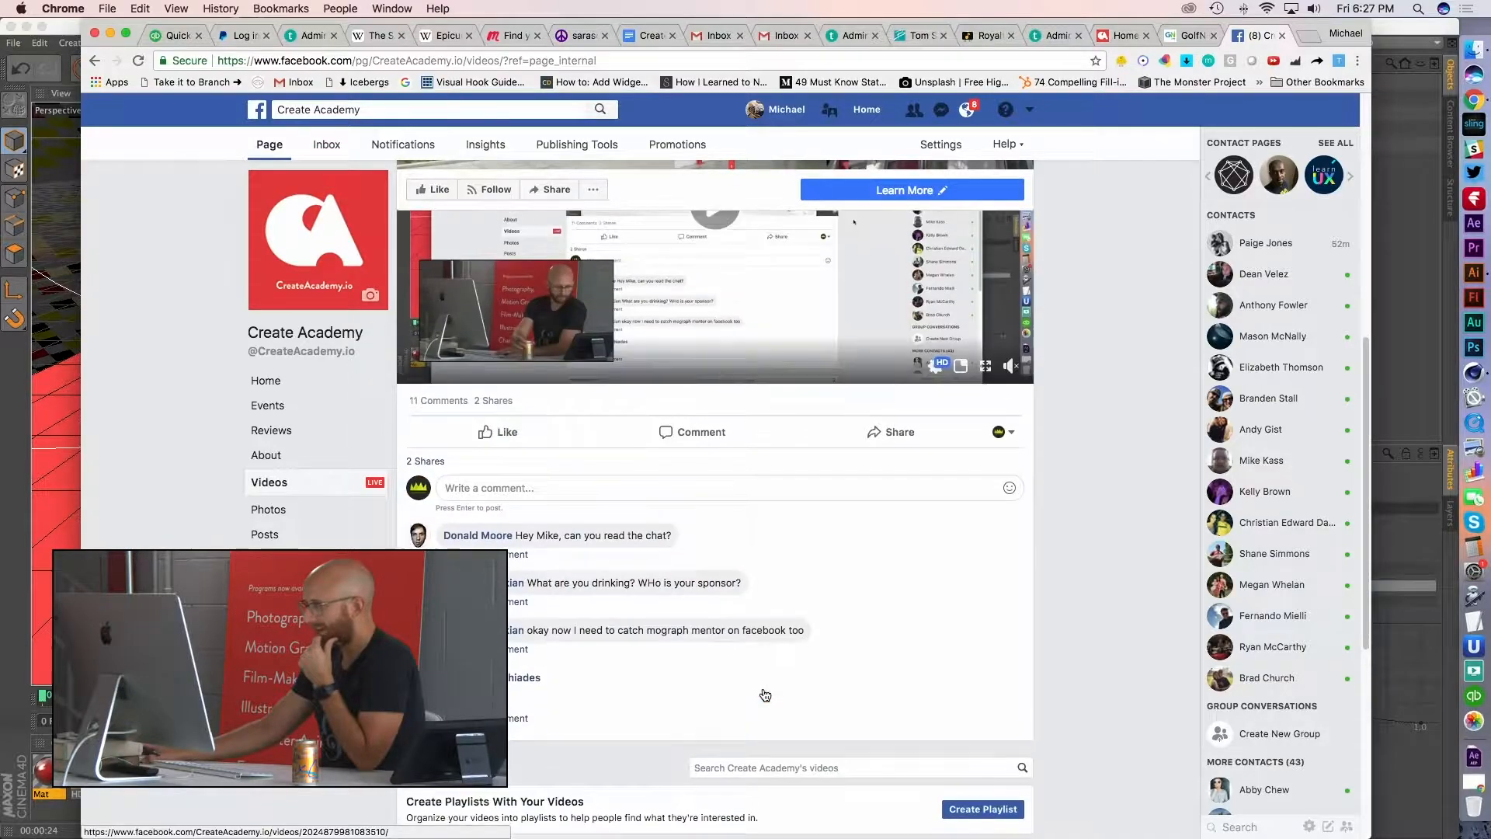
scroll(765, 695, "up", 3)
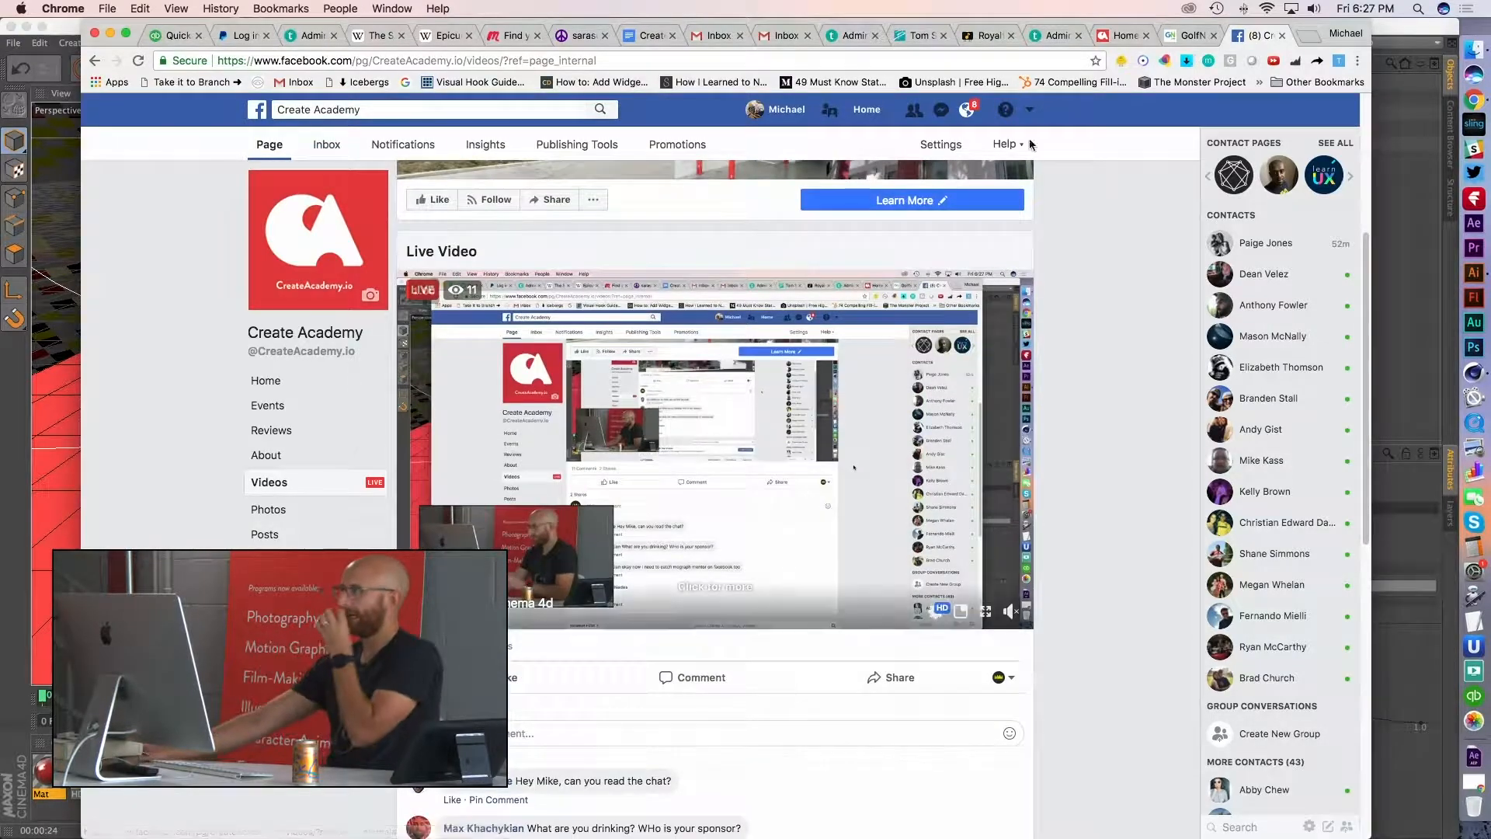
key("super+m")
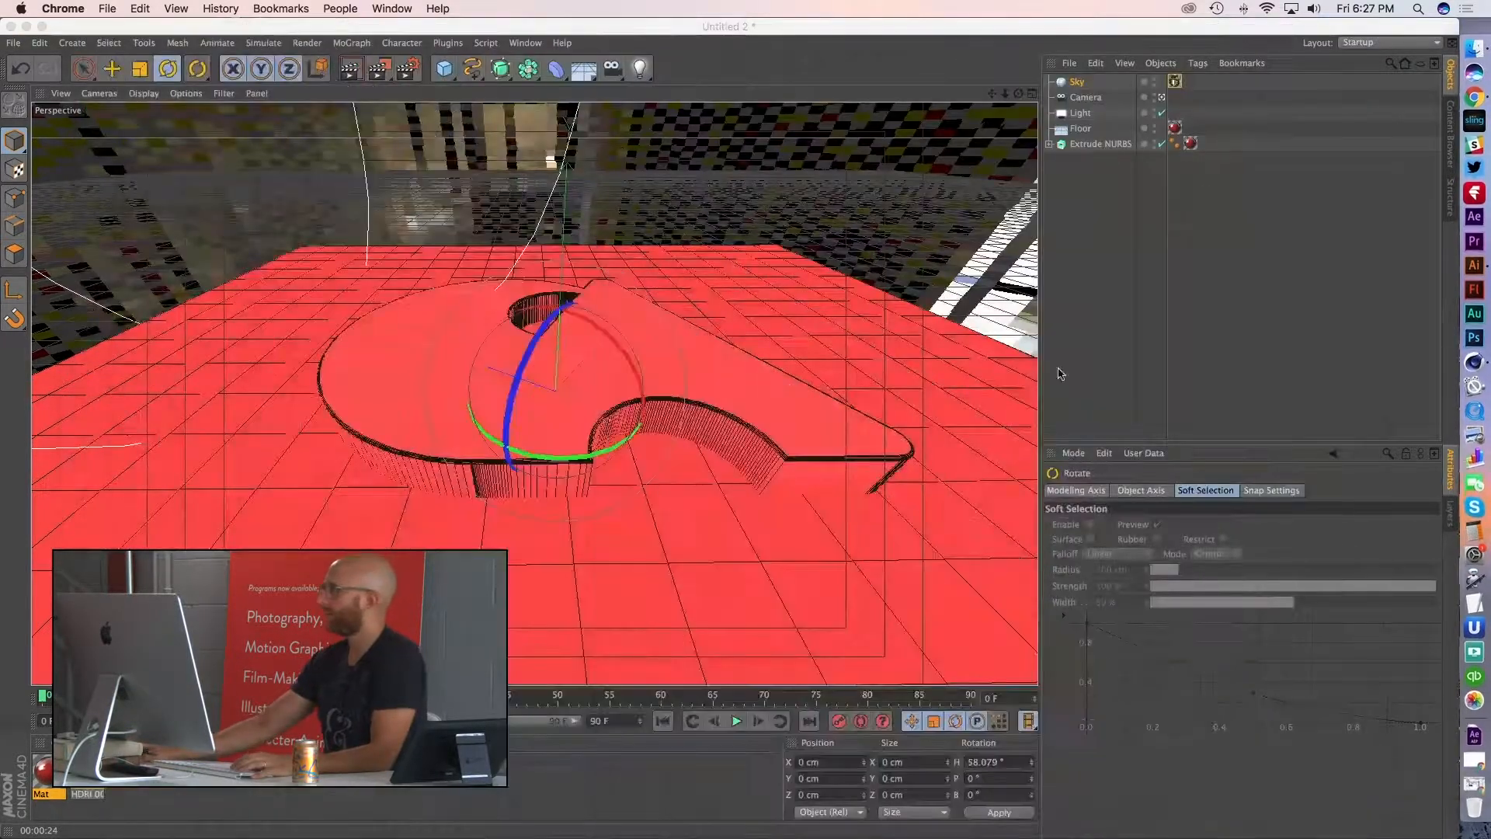
- Create a new project and add a Helix spline
left_click(1071, 274)
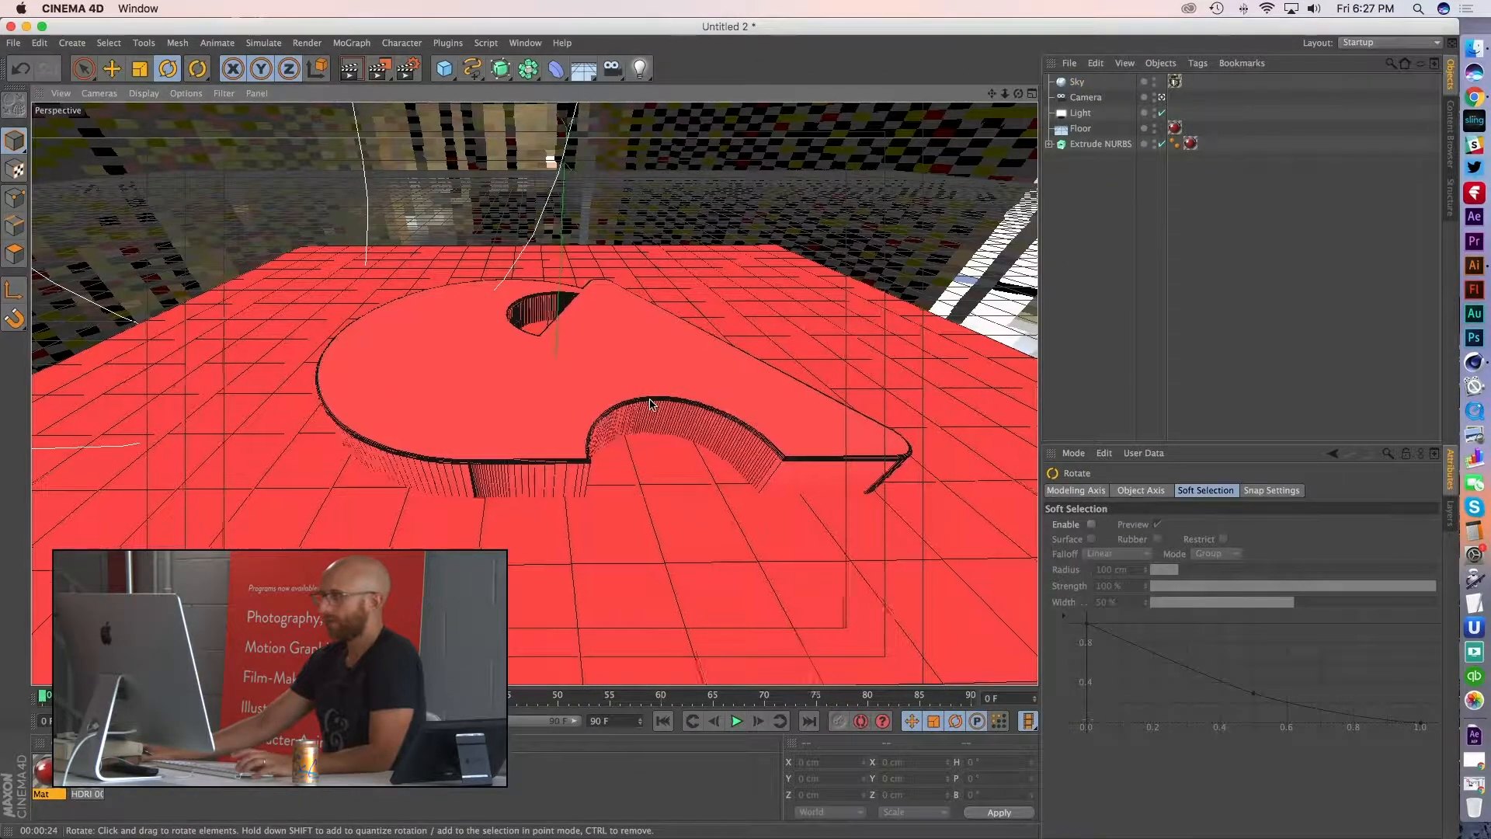
key("super+n")
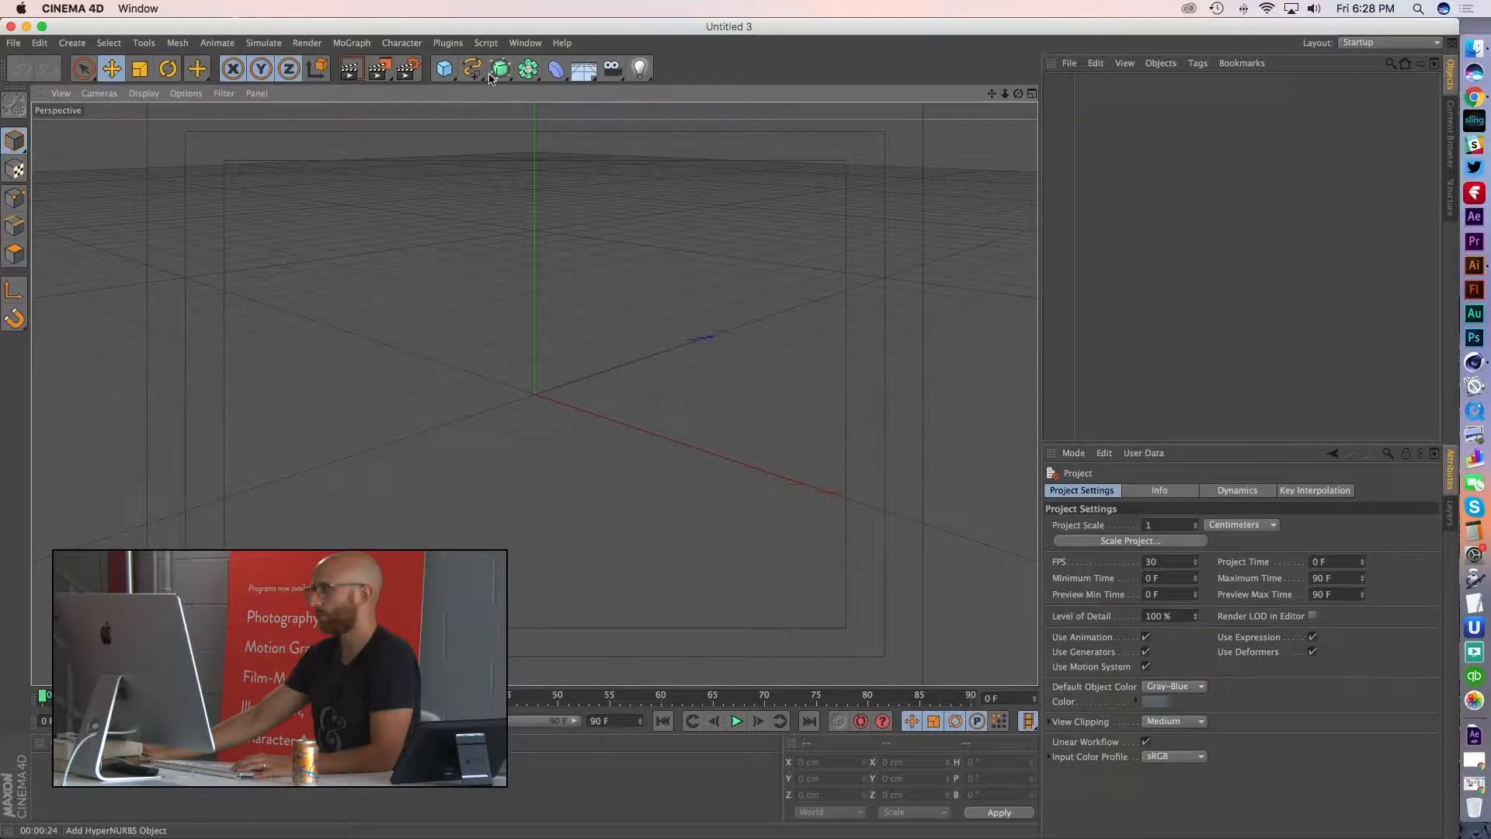
left_click_drag(474, 75, 678, 139)
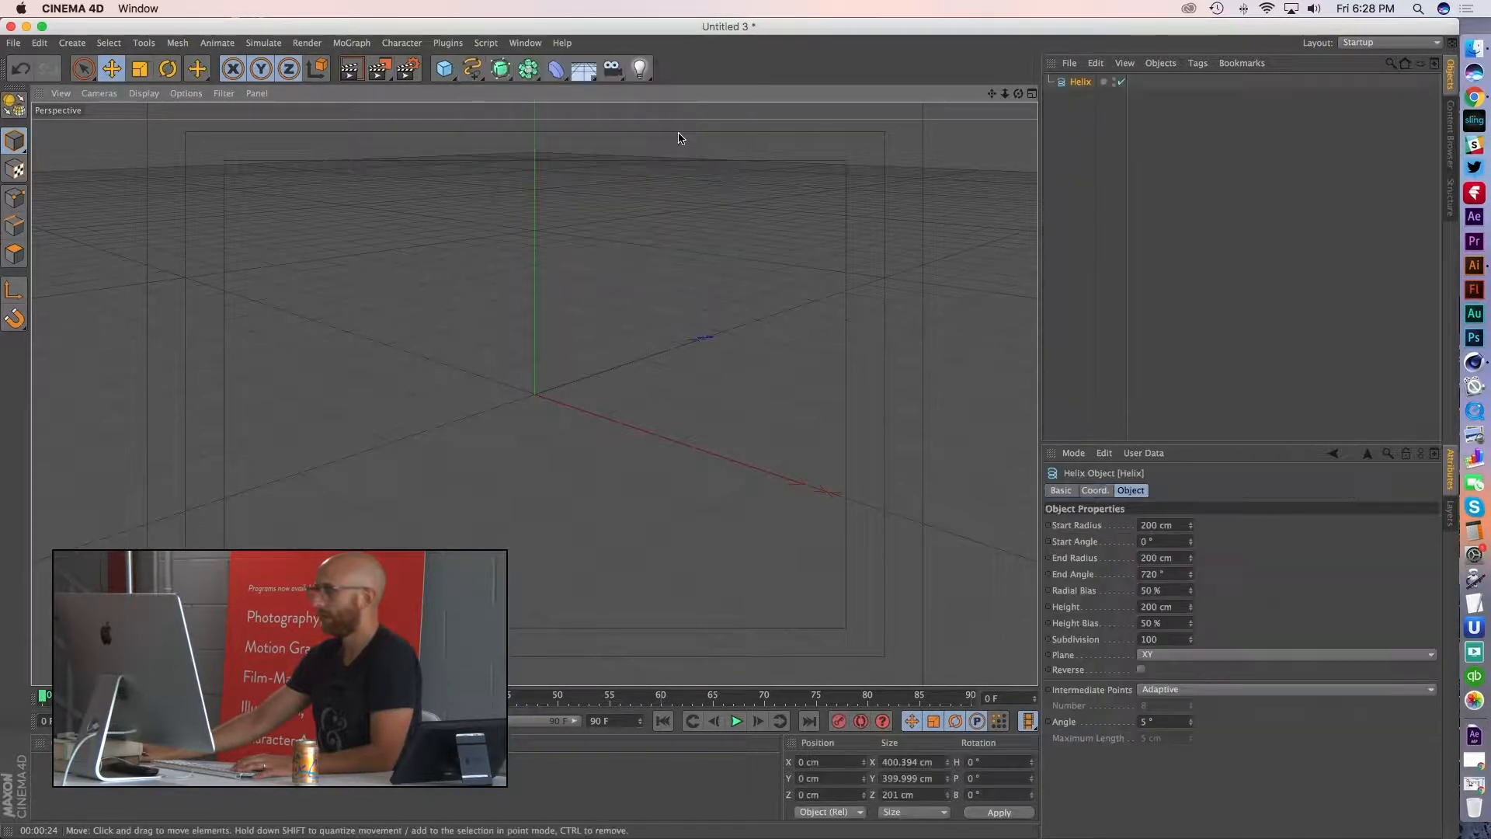
left_click(474, 71)
left_click_drag(476, 75, 303, 240)
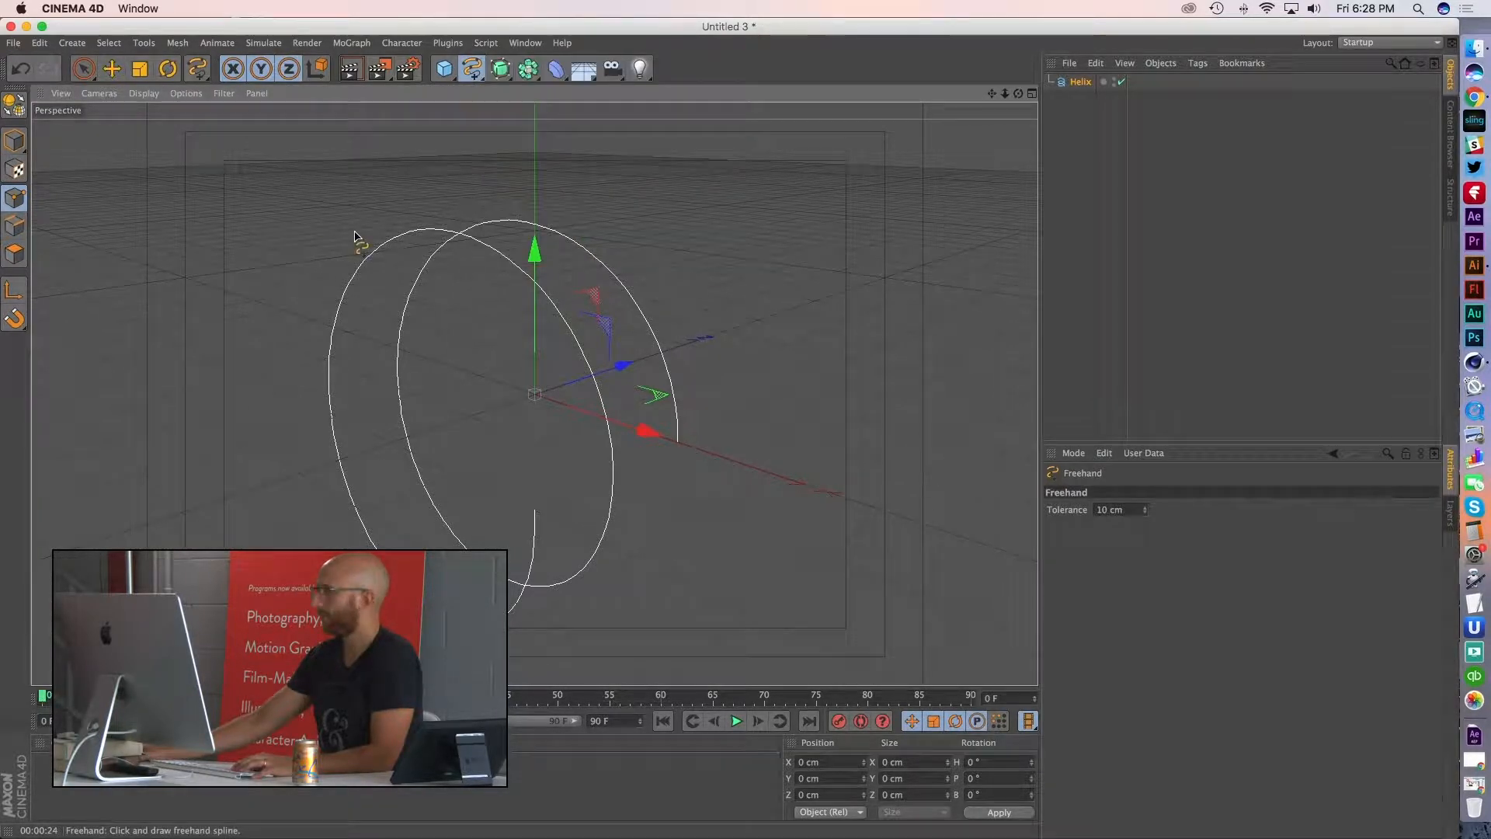
- Stretch the helix into a long open curve by raising its height to 2593 cm
left_click(1080, 82)
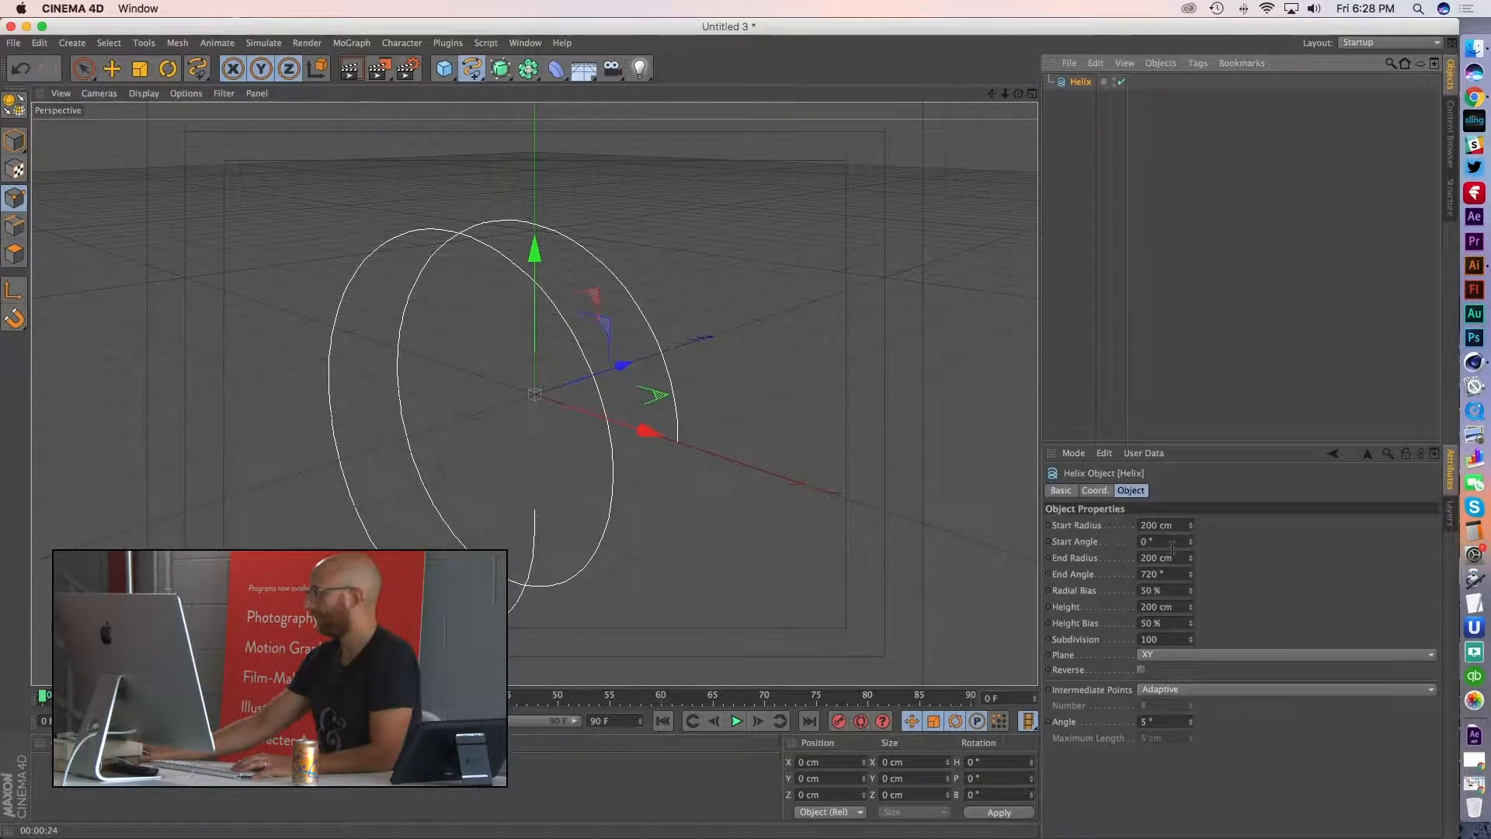
left_click_drag(1191, 605, 1192, 240)
scroll(684, 513, "down", 2)
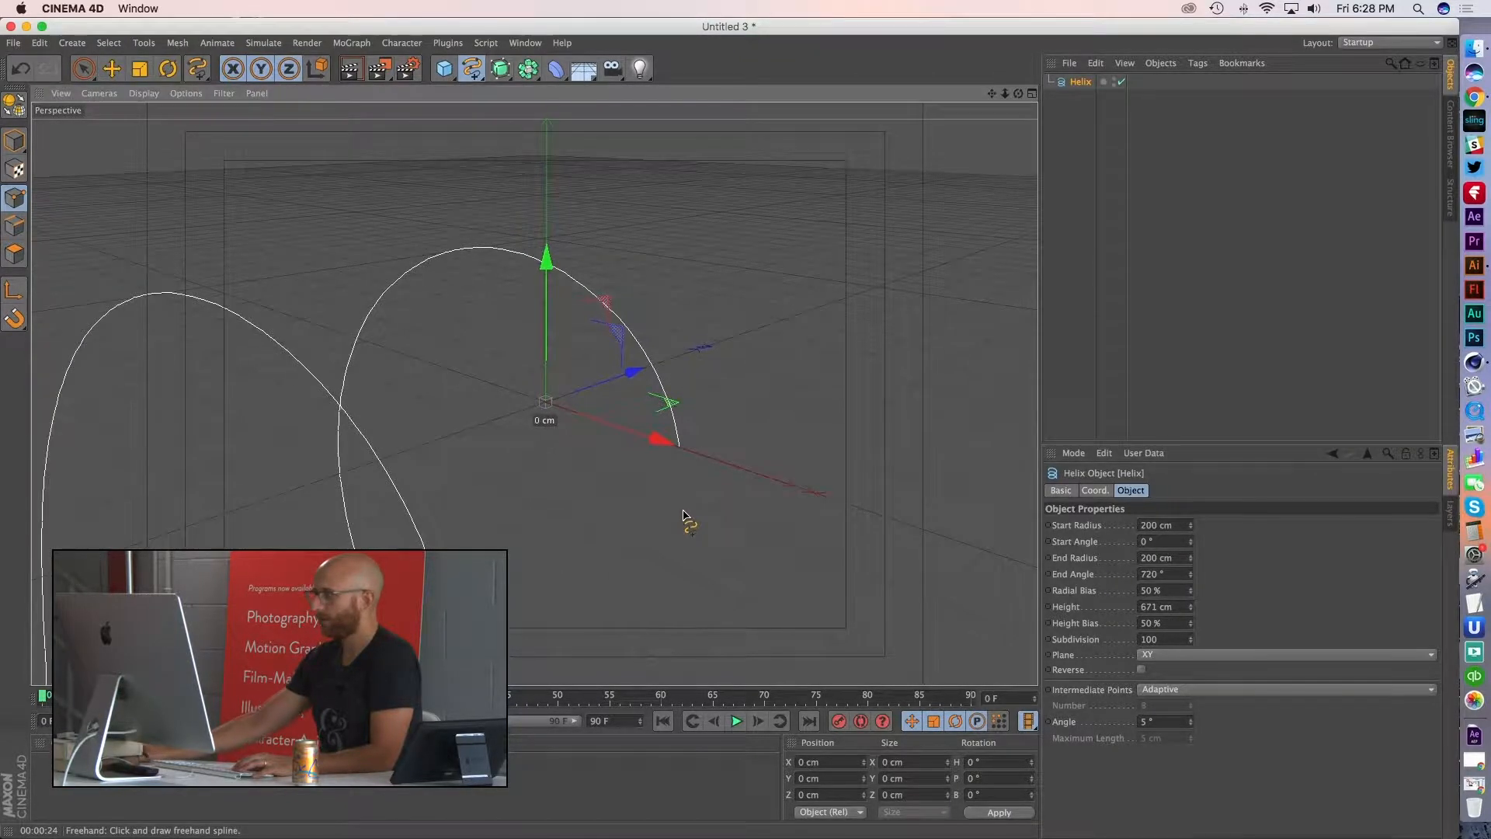
left_click(112, 69)
middle_click_drag(738, 512, 785, 420, "alt")
right_click_drag(785, 420, 662, 447, "alt")
middle_click_drag(662, 448, 641, 466, "alt")
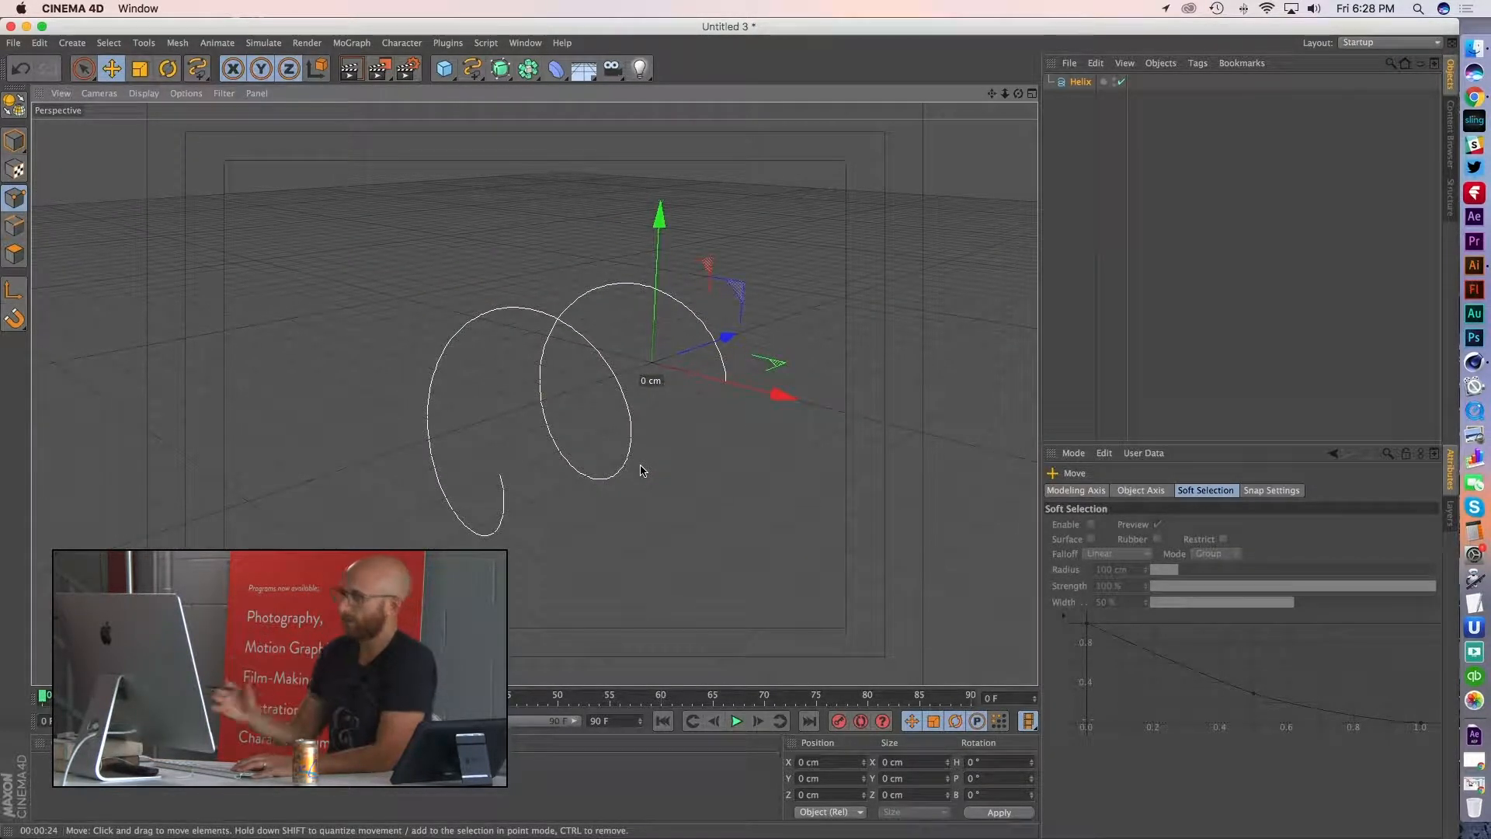
left_click(1079, 82)
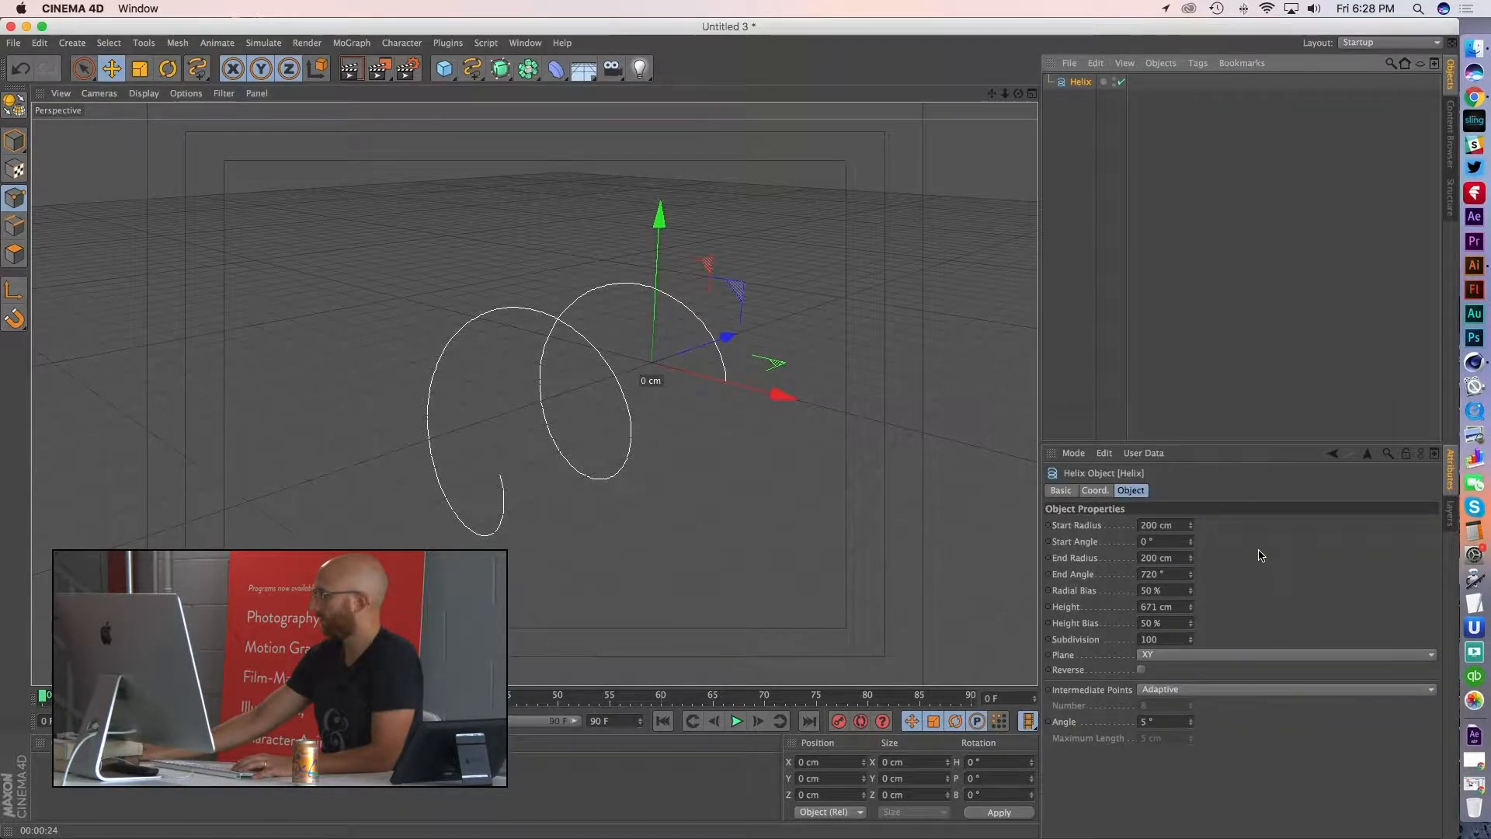
left_click_drag(1191, 606, 1190, 553)
right_click_drag(679, 481, 627, 464, "alt")
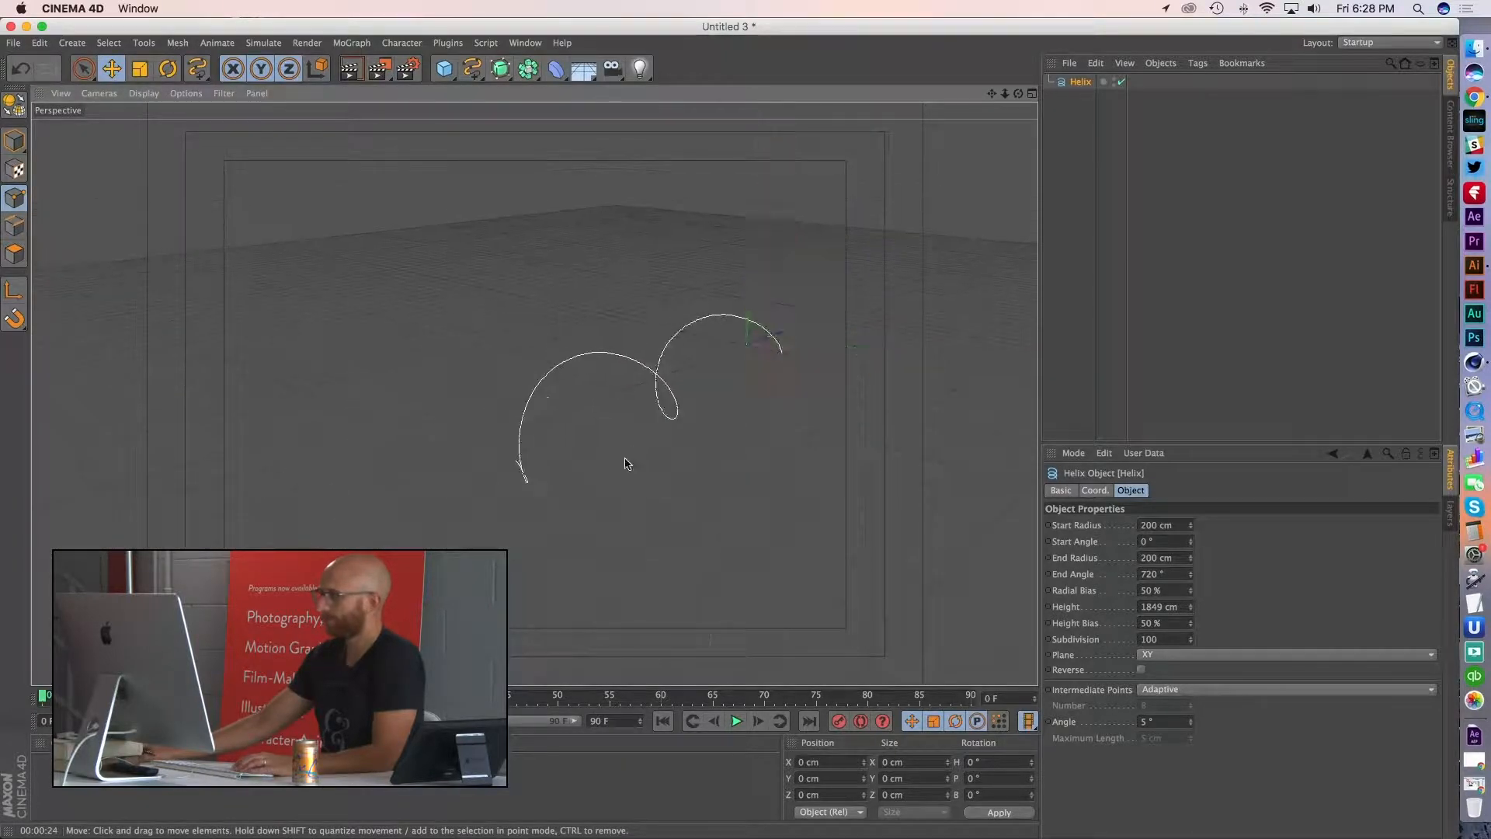
scroll(605, 443, "up", 10)
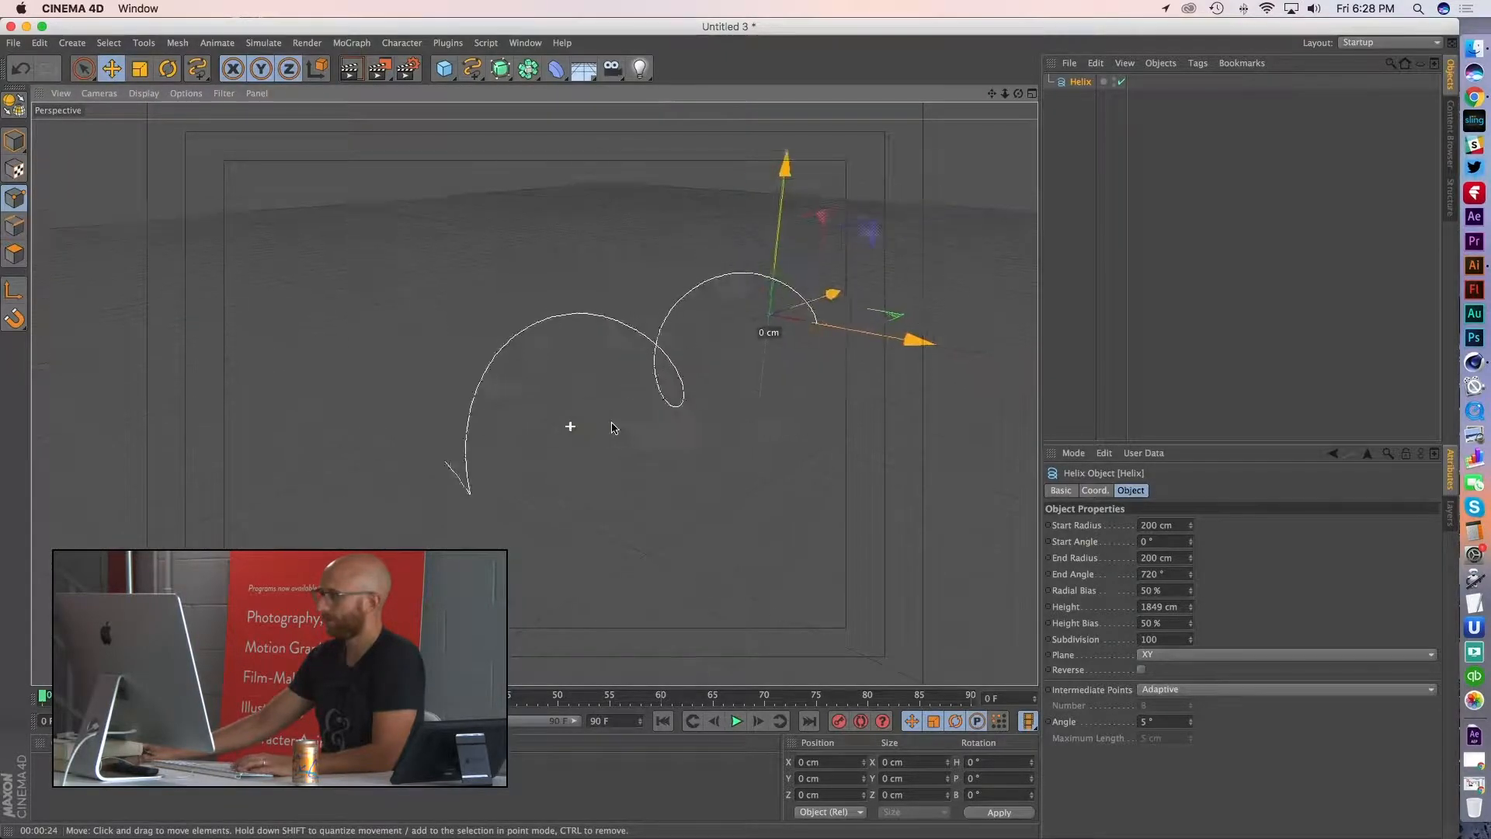
scroll(701, 452, "down", 5)
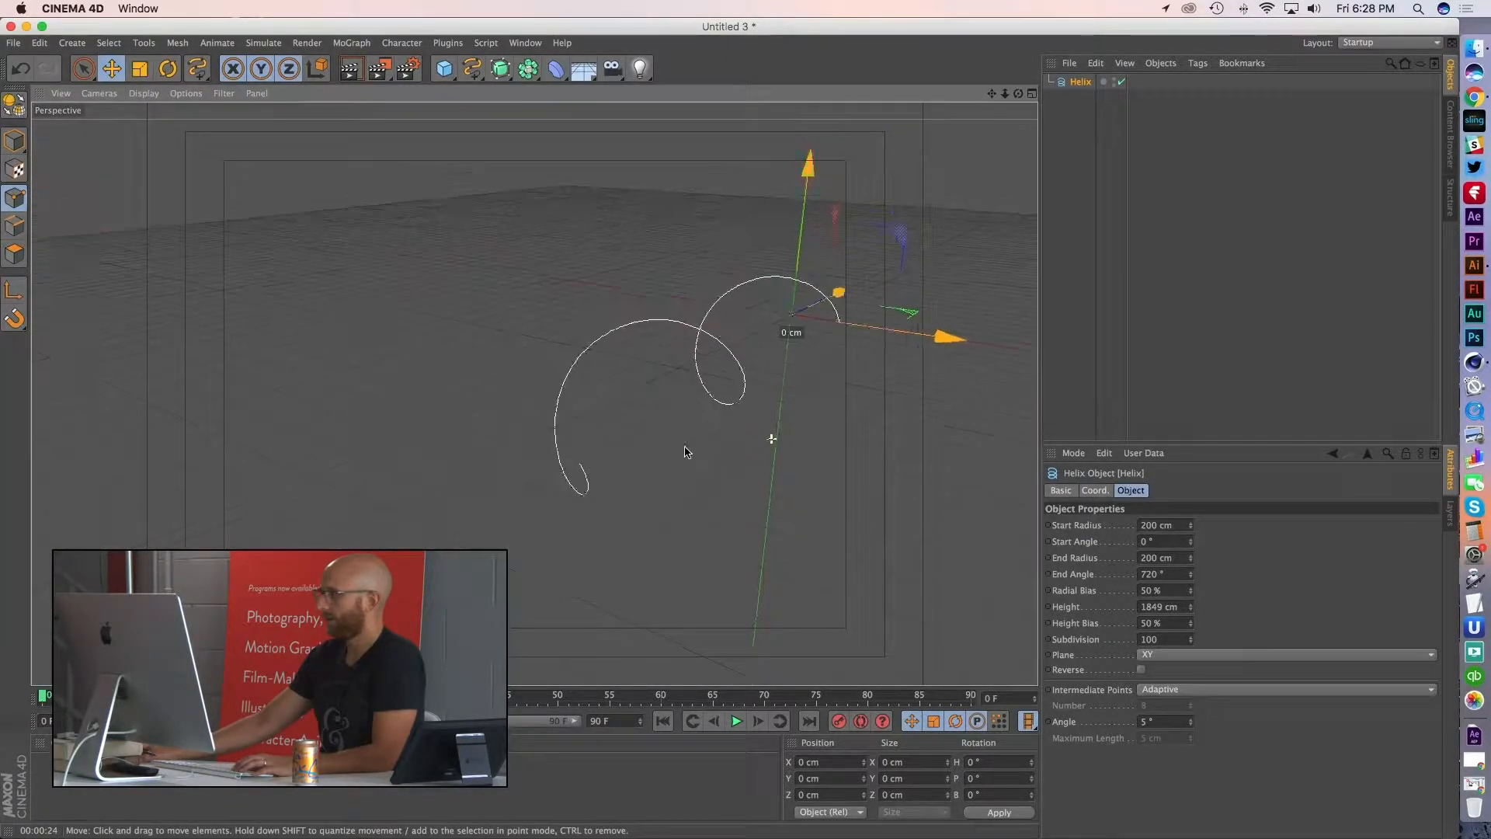
left_click_drag(1191, 606, 1190, 579)
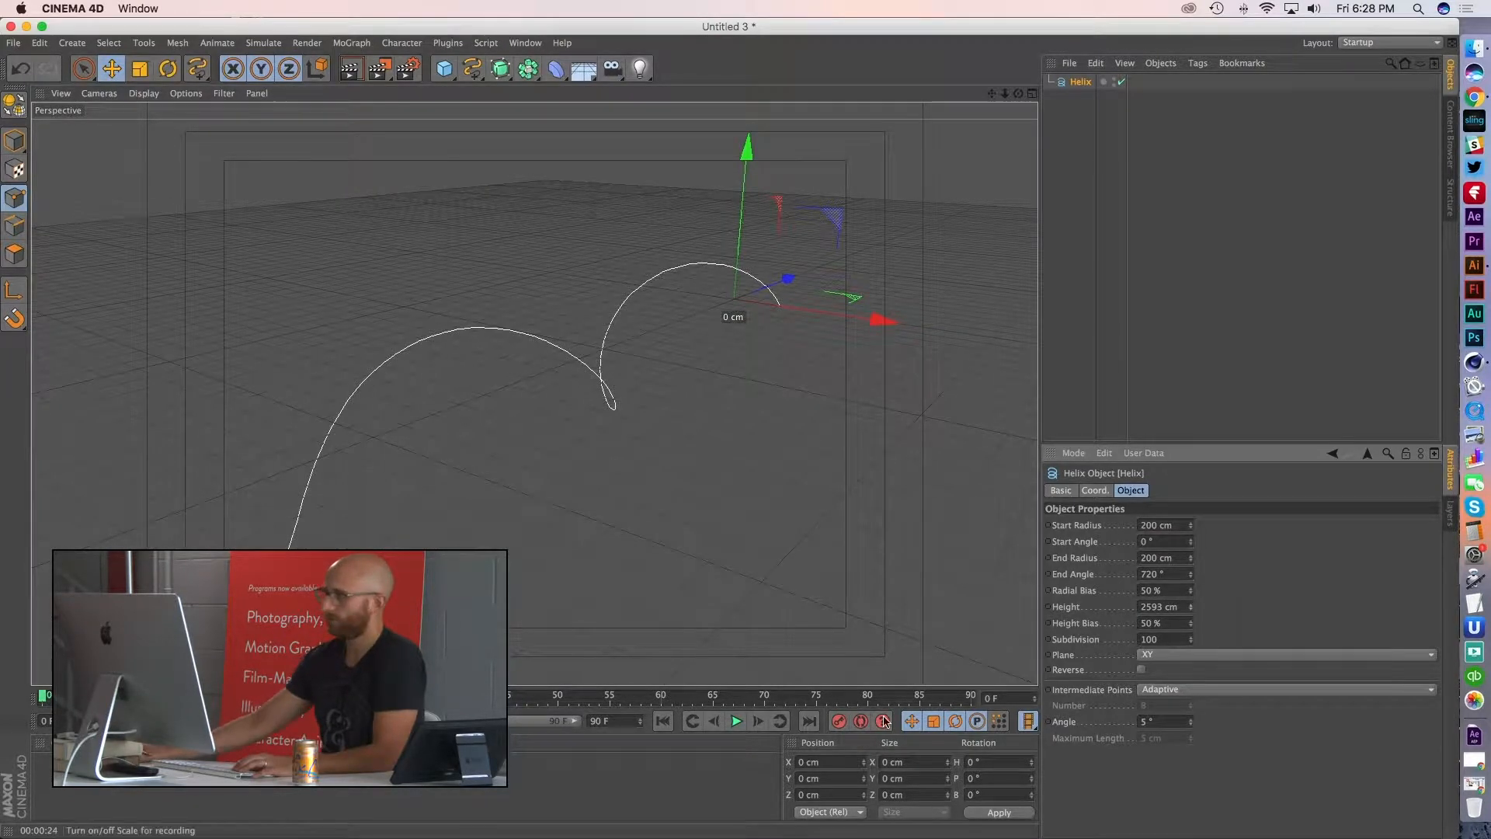
left_click_drag(533, 393, 558, 487, "alt")
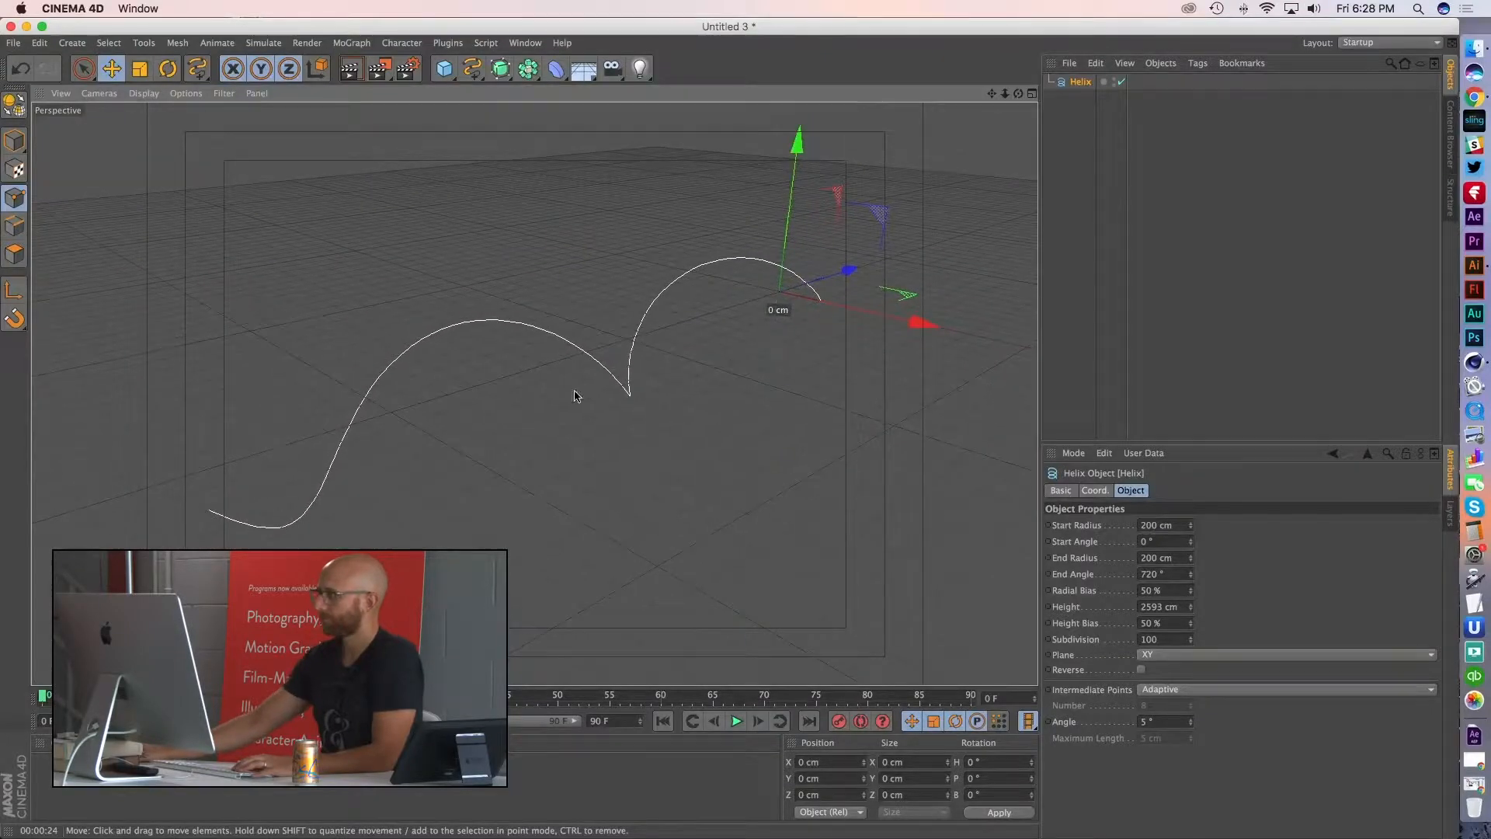
- Add a Spline Wrap deformer to the scene
left_click(557, 71)
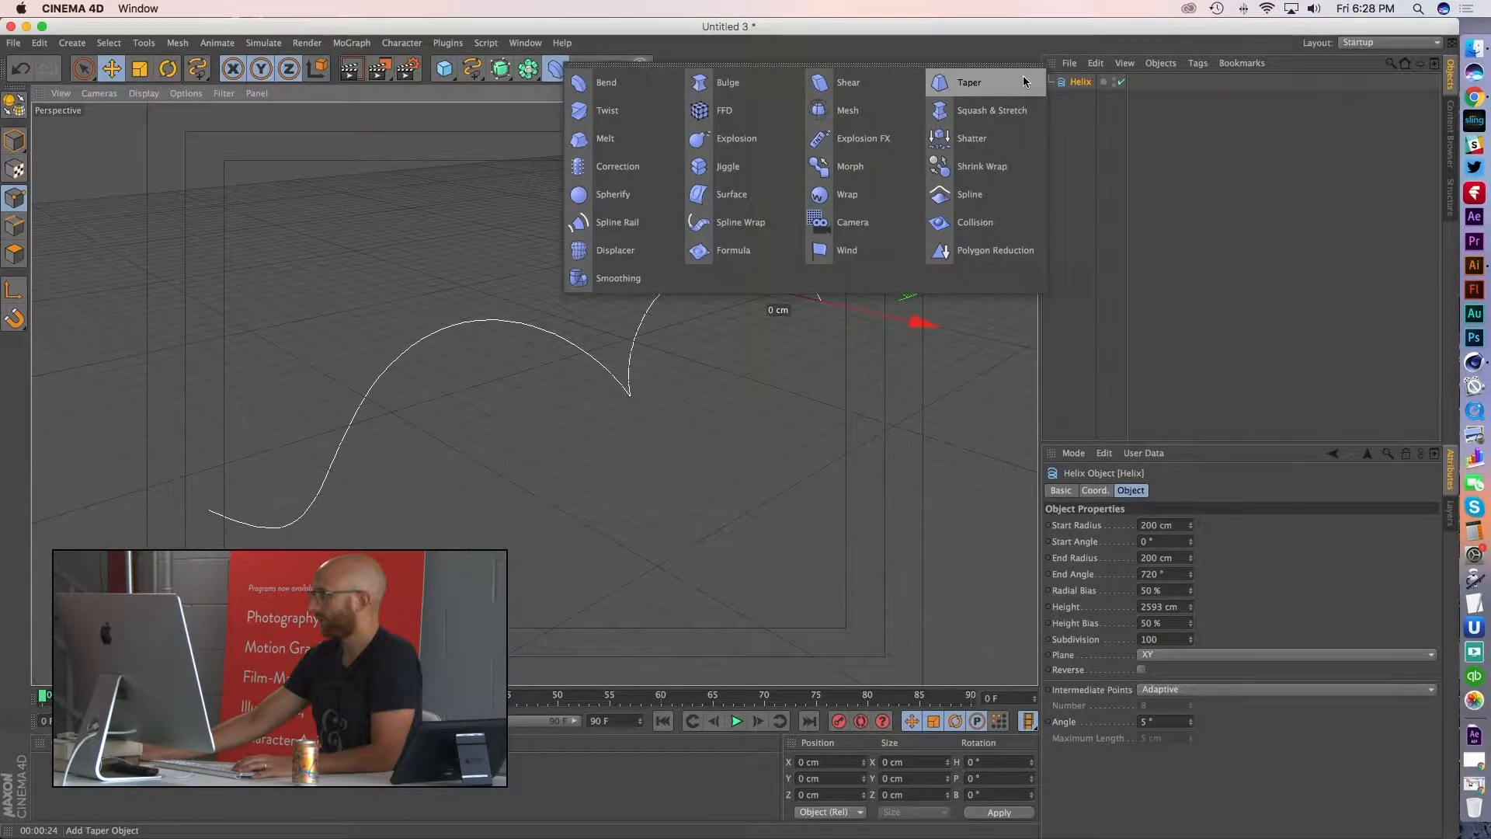
left_click(740, 222)
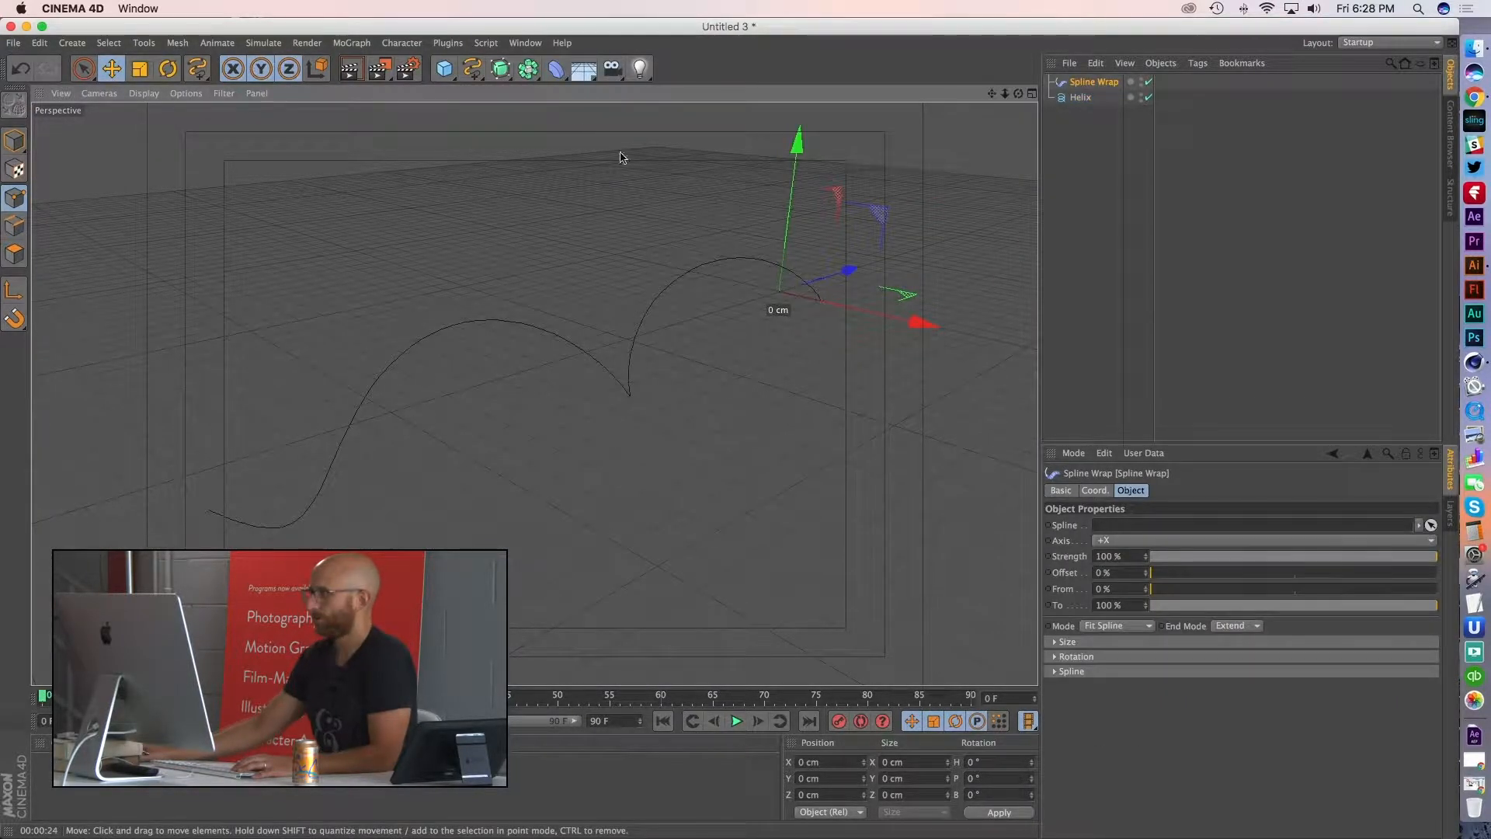
left_click(561, 70)
key("super+z")
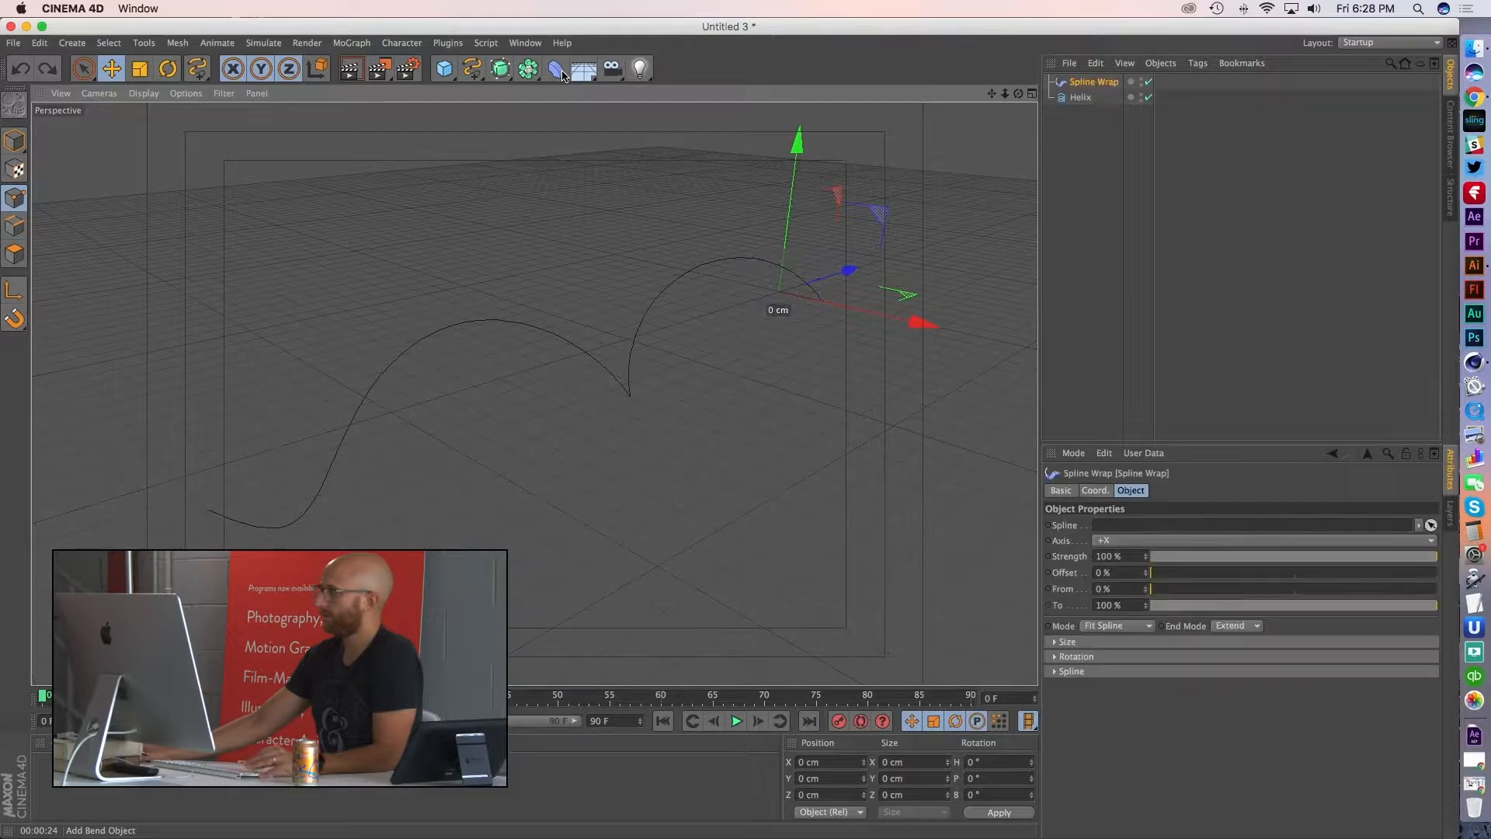
left_click(559, 70)
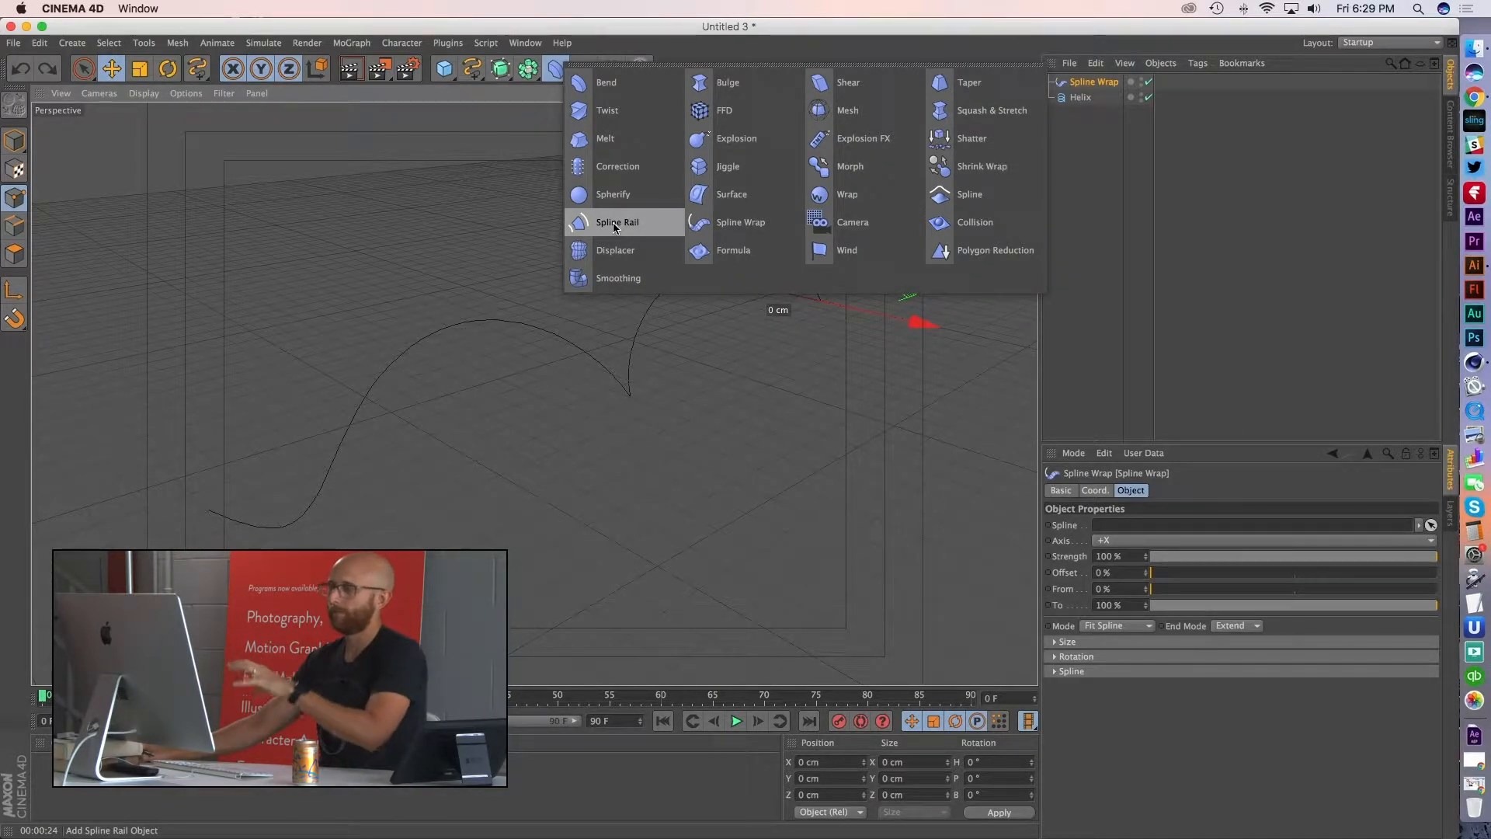
left_click(495, 236)
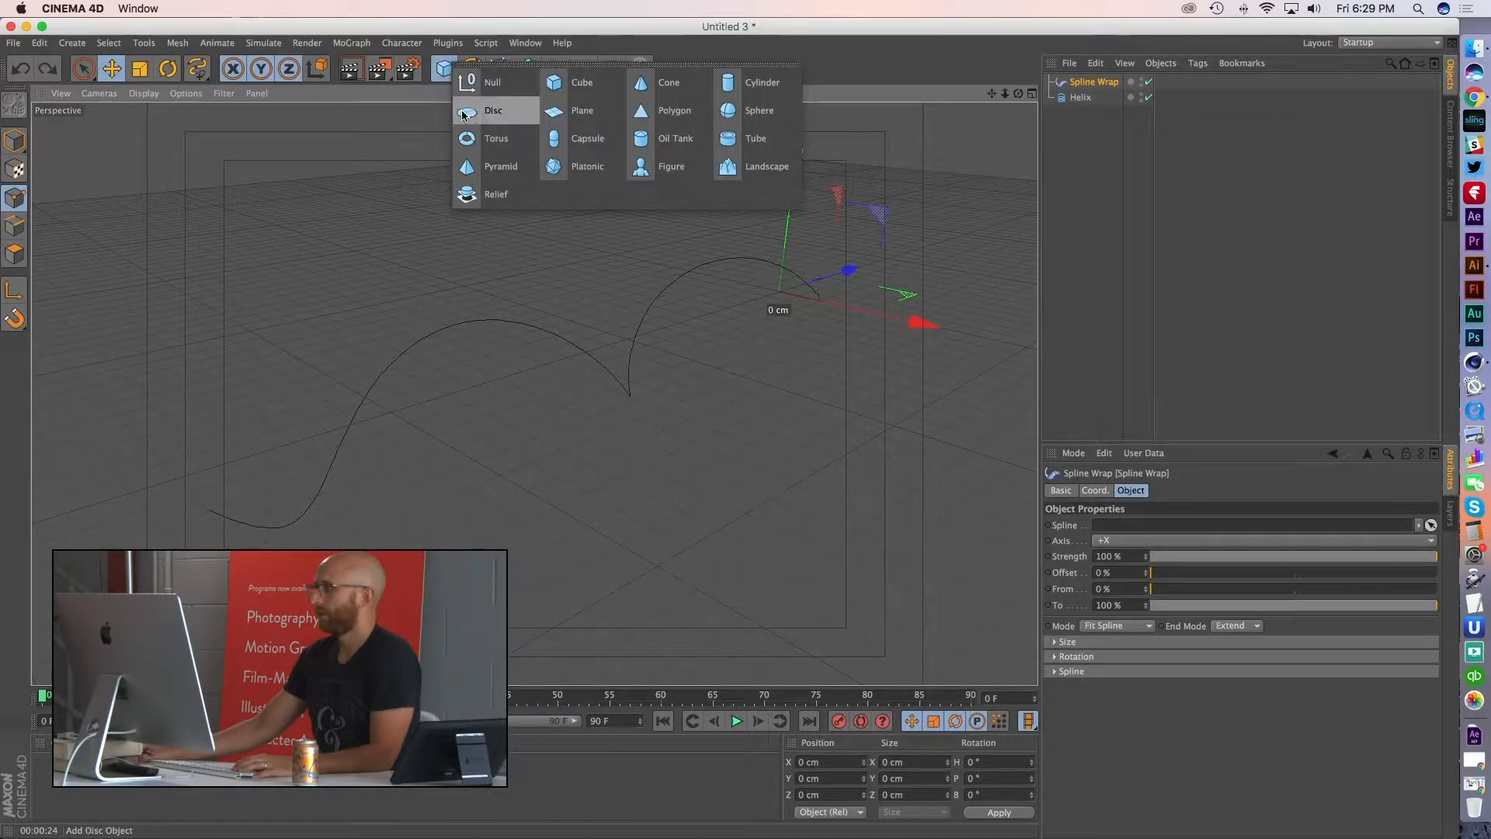
- Add a Cube primitive and switch to Model mode with the Move tool
left_click(566, 96)
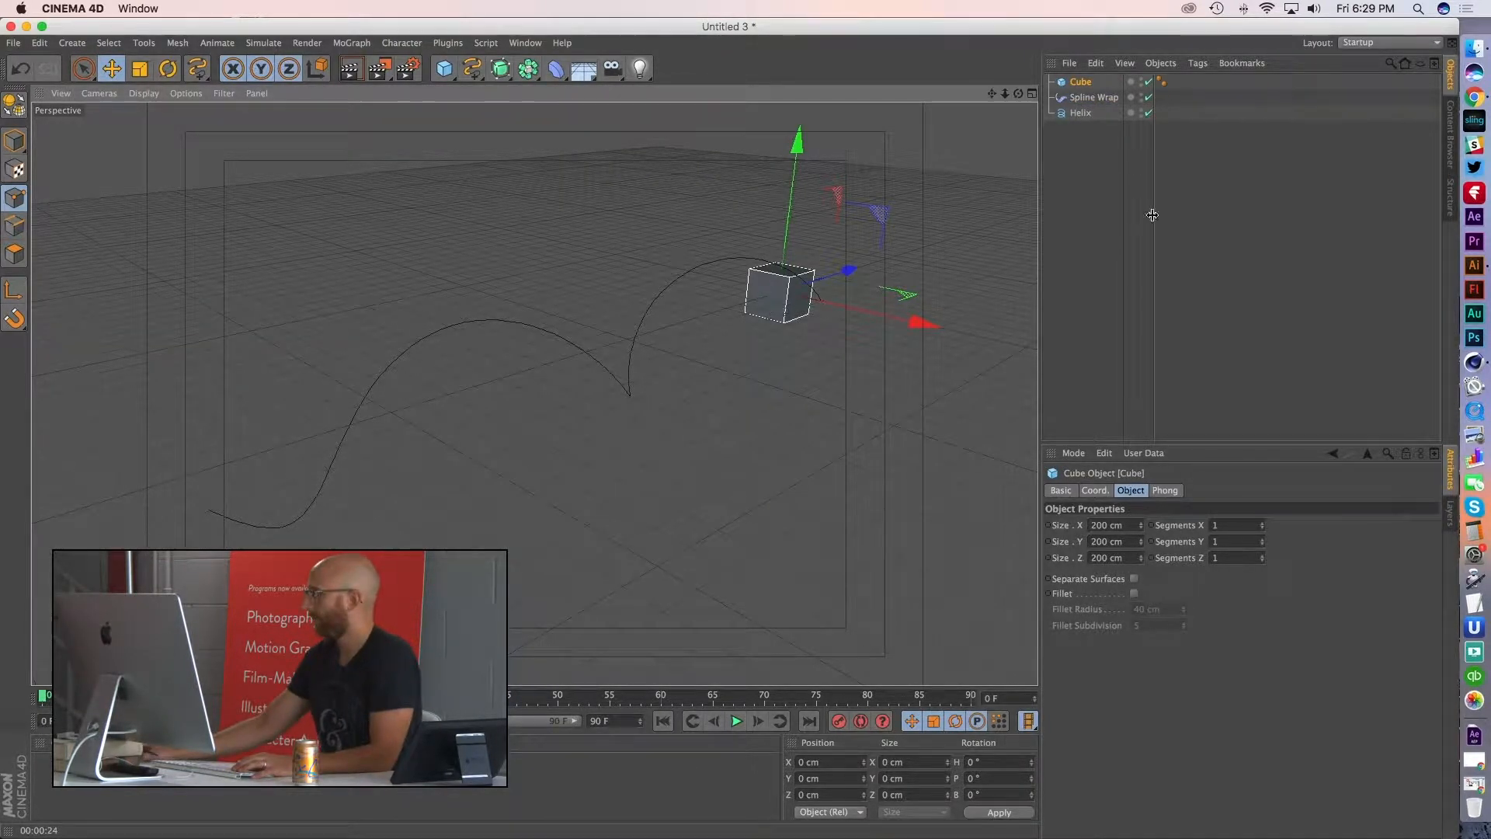
left_click(112, 76)
left_click(14, 141)
middle_click_drag(785, 354, 769, 374, "alt")
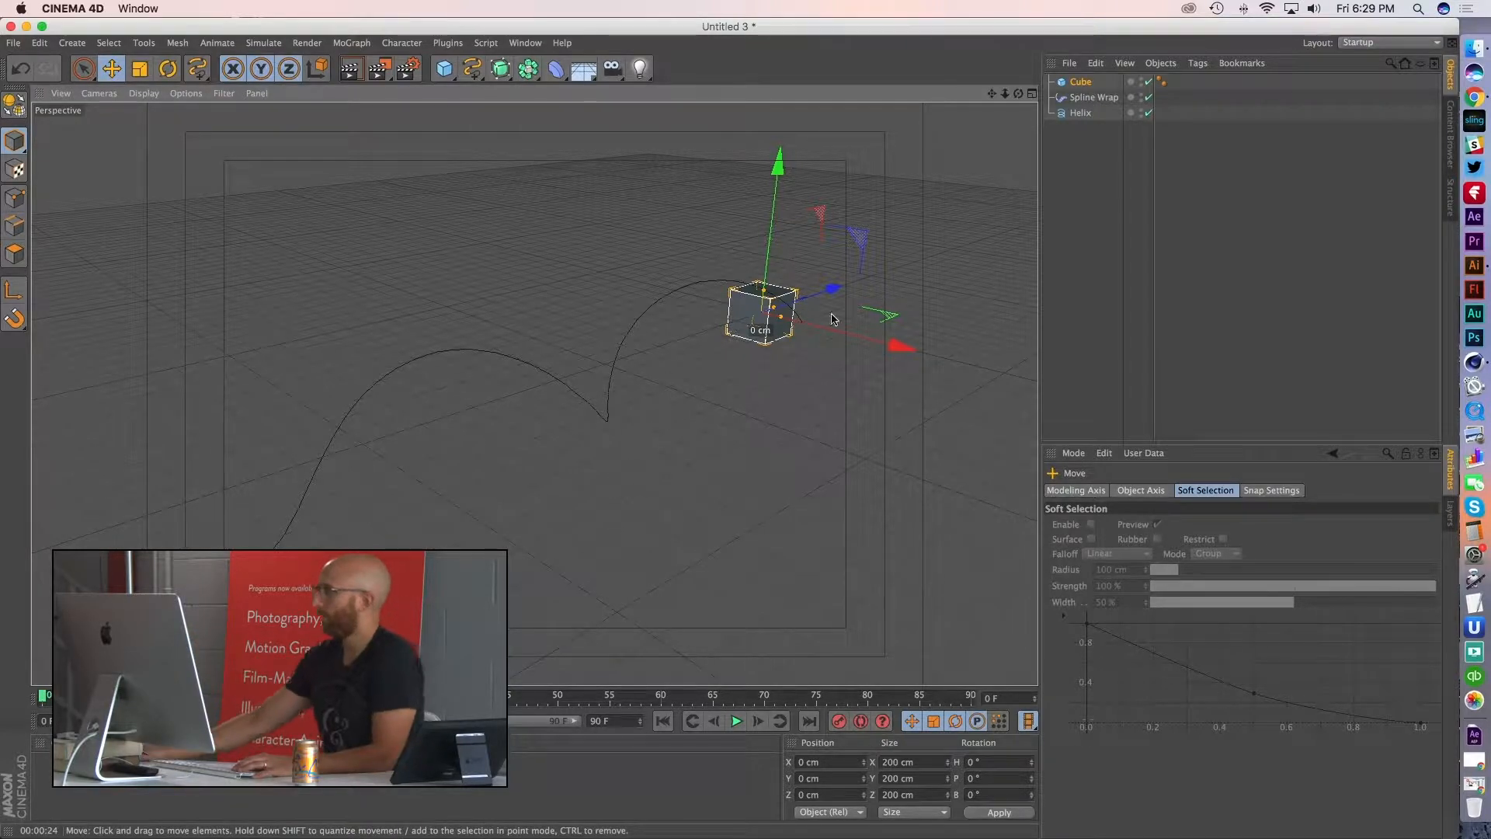
- Reshape the cube with its size handles into a flat plank about 7.3 cm thick in Y and 1186 cm long in Z
left_click(763, 327)
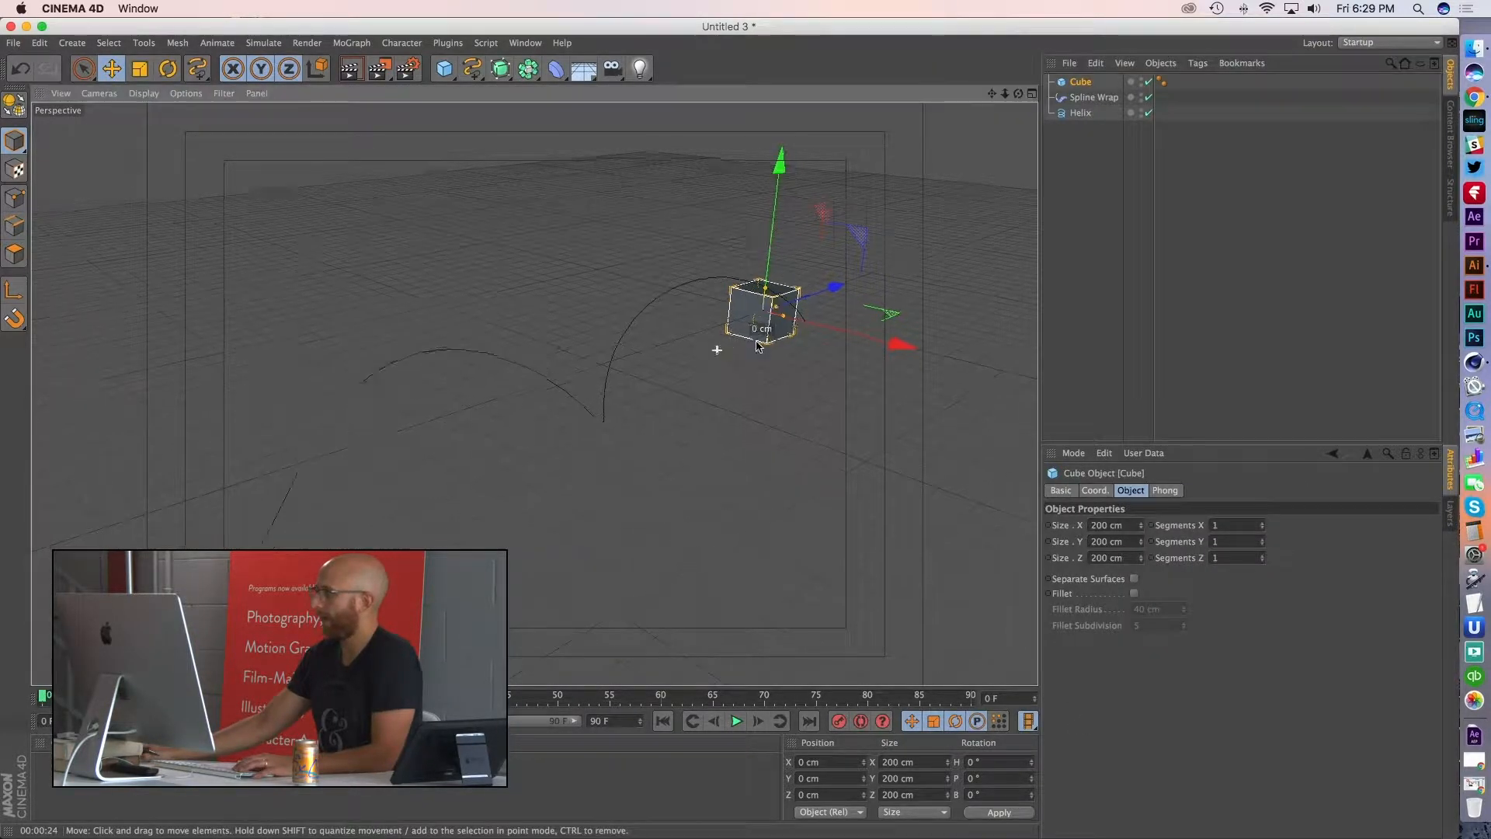
middle_click_drag(729, 353, 533, 393, "alt")
right_click_drag(533, 393, 676, 346, "alt")
middle_click_drag(626, 344, 503, 407, "alt")
left_click(503, 407)
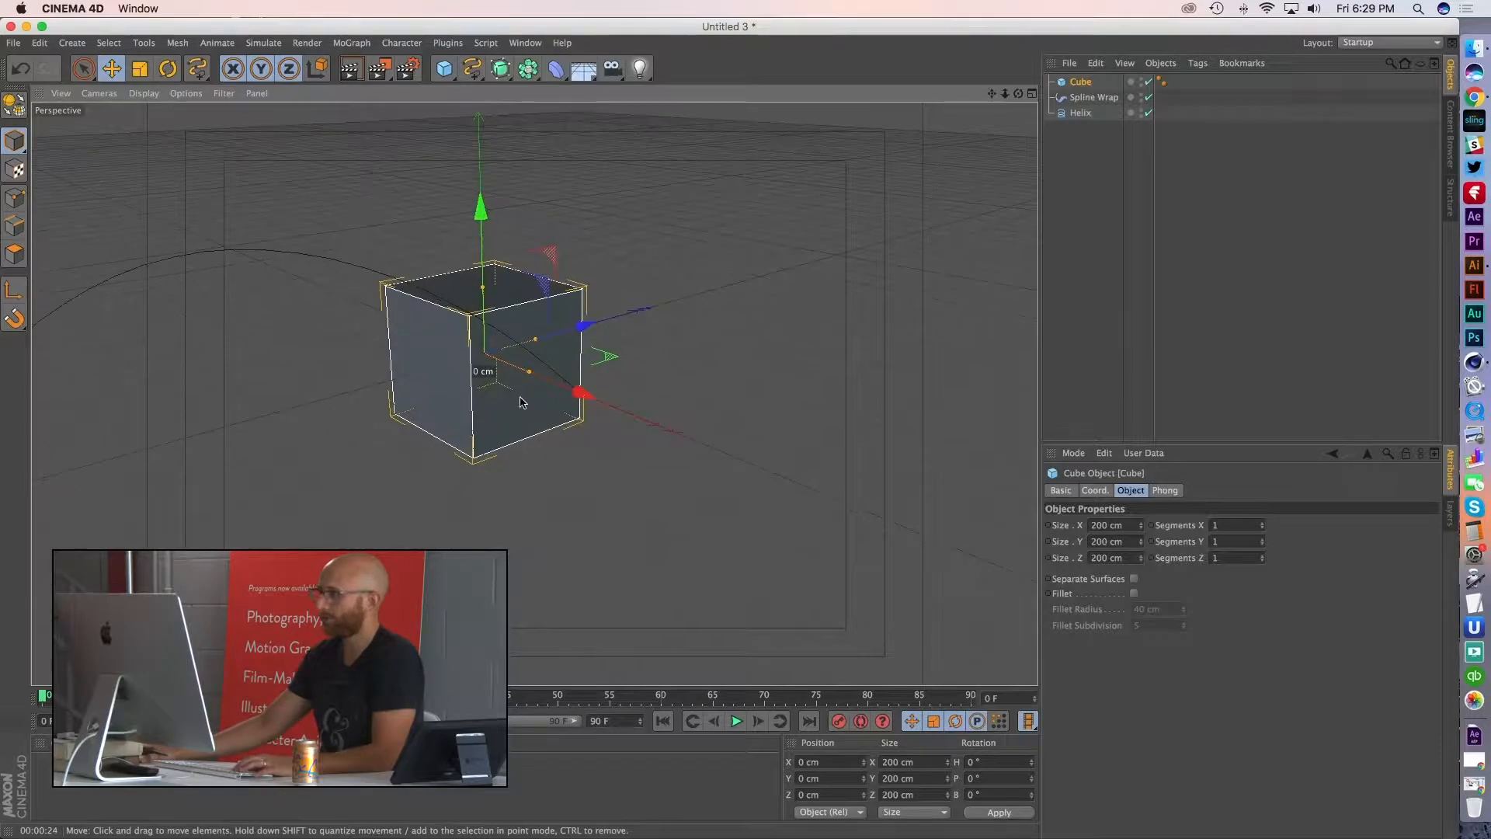
left_click_drag(486, 299, 742, 245)
left_click_drag(485, 347, 486, 354)
middle_click_drag(444, 442, 516, 409, "alt")
left_click_drag(515, 409, 645, 353, "alt")
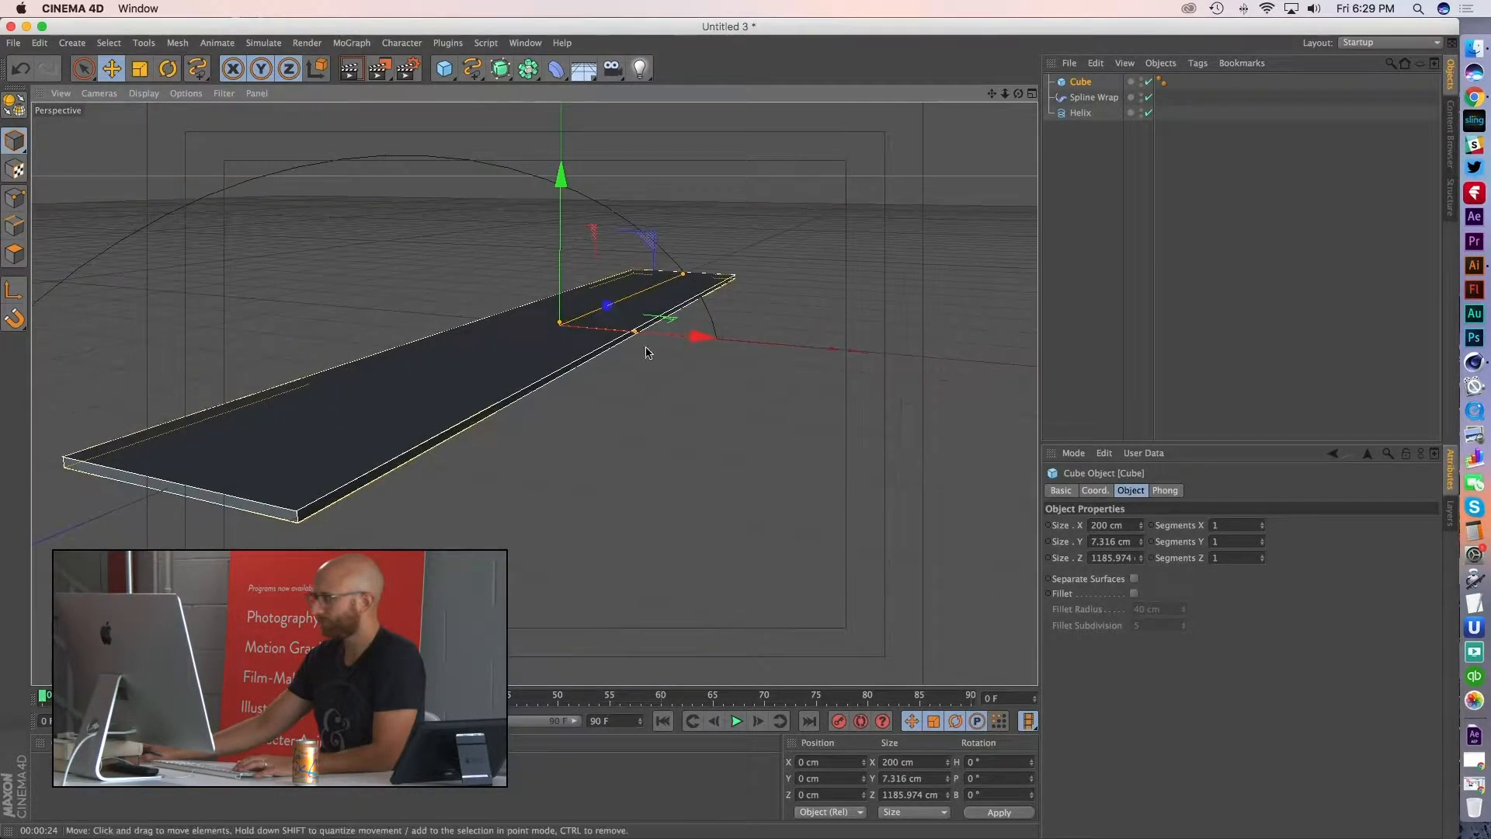
- Divide the cube into 3 segments along X and 4 along Z, and scale it down uniformly to about 300 cm long
left_click(1263, 540)
key("super+z")
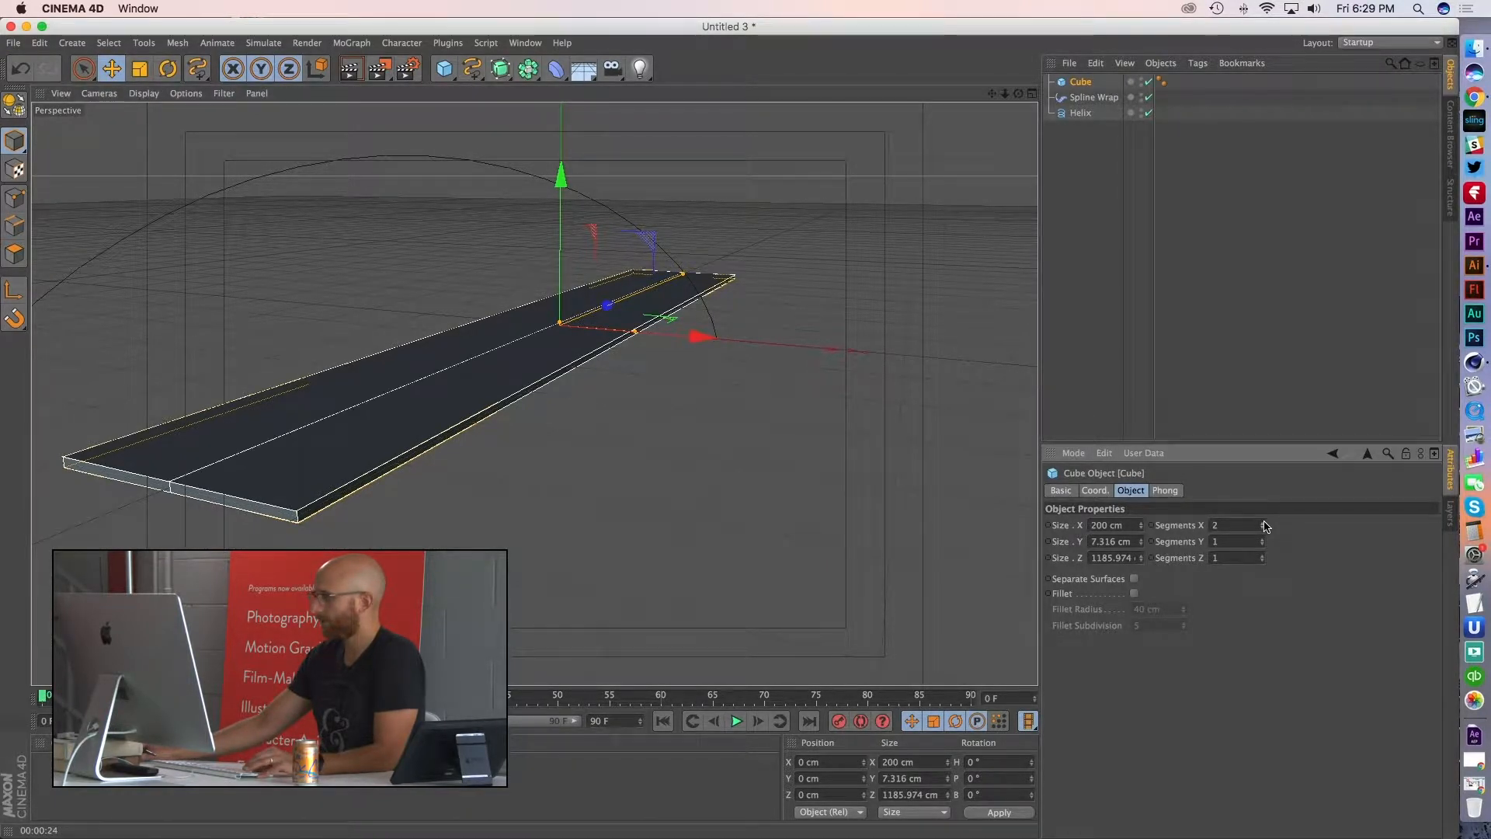
left_click(1263, 525)
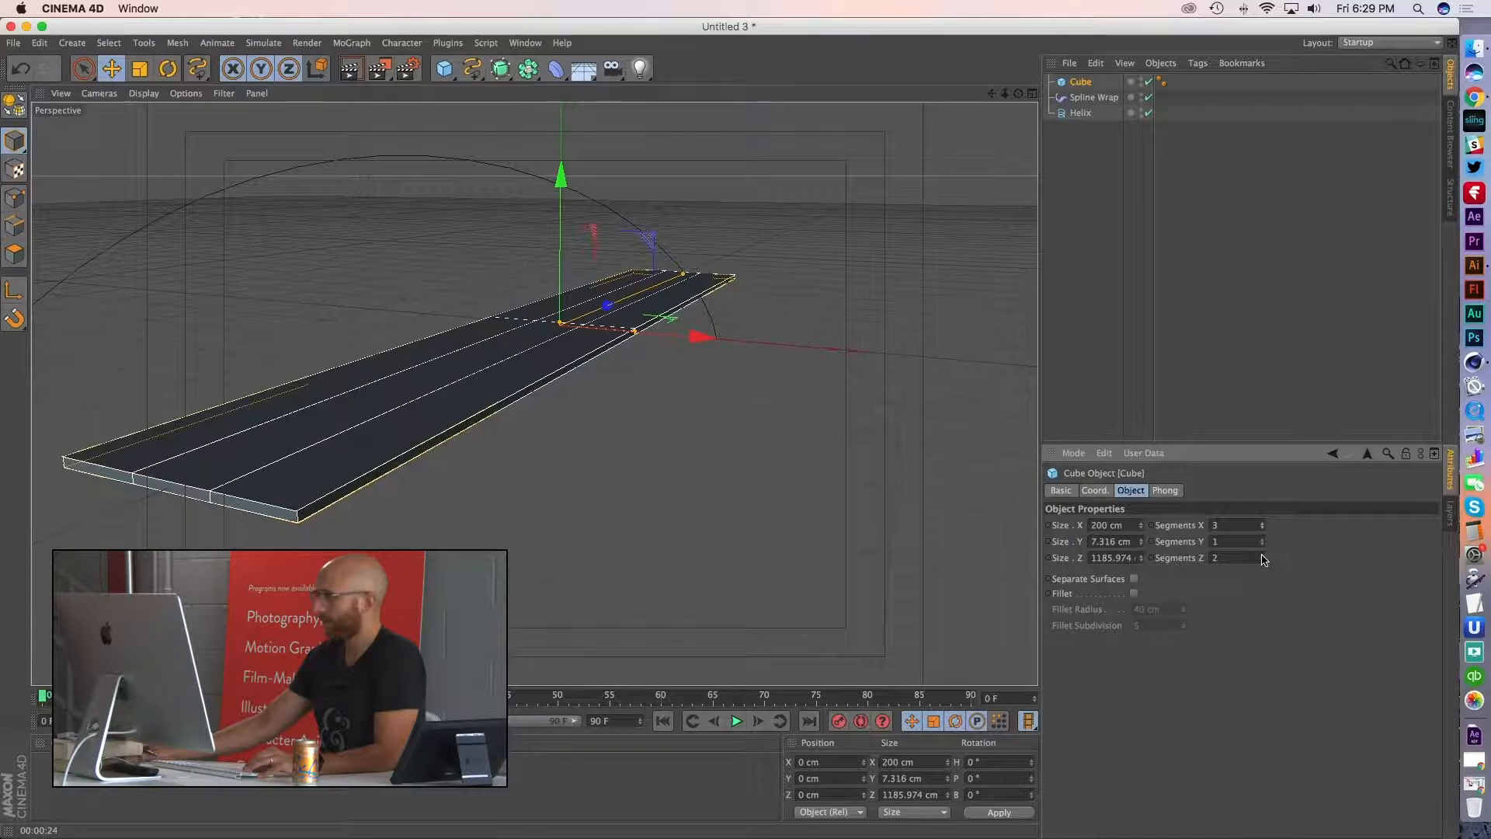
left_click(1263, 557)
left_click_drag(603, 403, 627, 452, "alt")
key("t")
left_click_drag(802, 346, 273, 423)
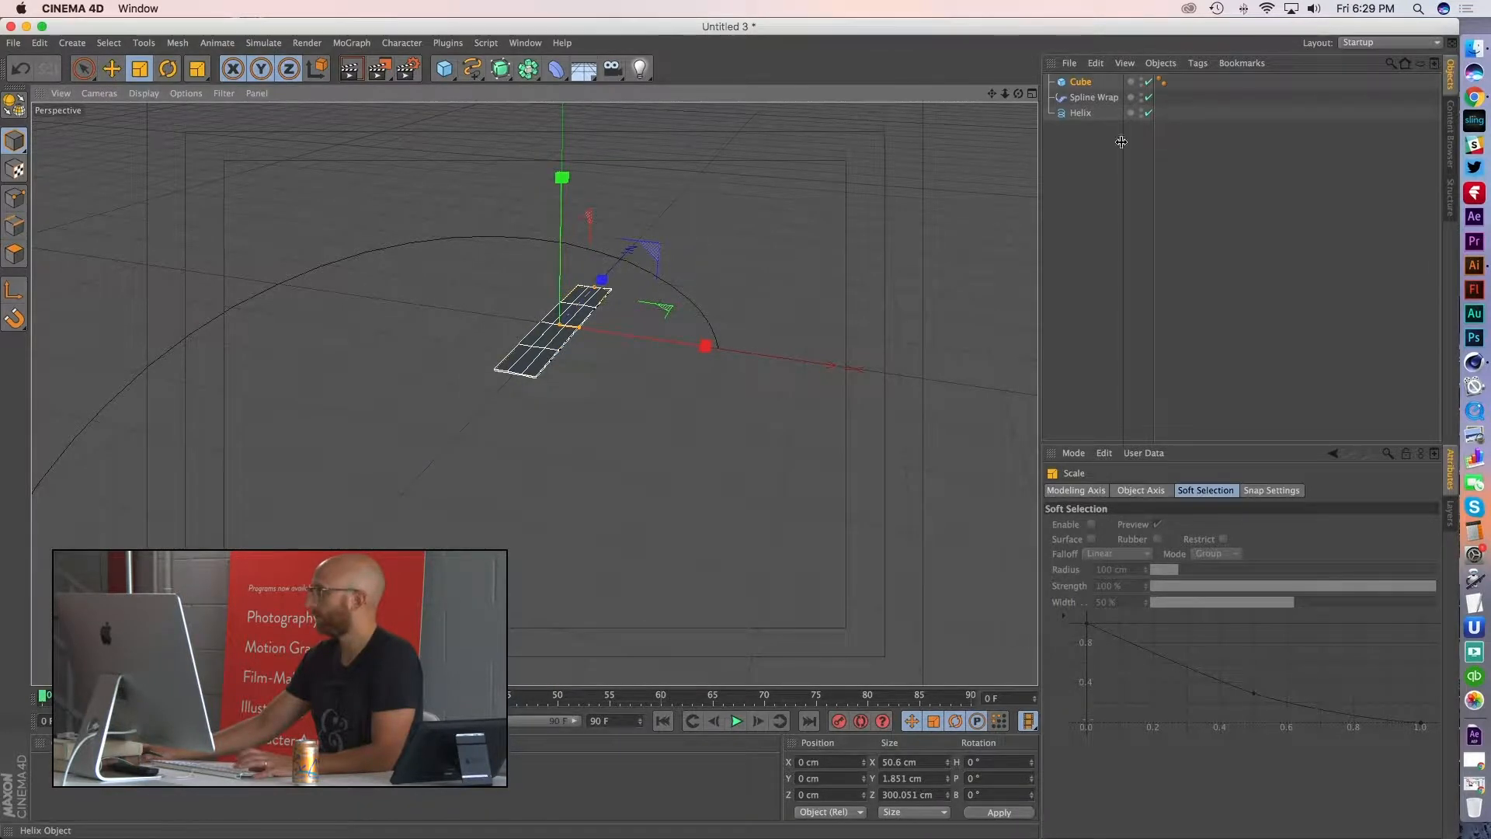
- Assign the Helix as the Spline Wrap's spline and make the deformer a child of the Cube
left_click(1074, 160)
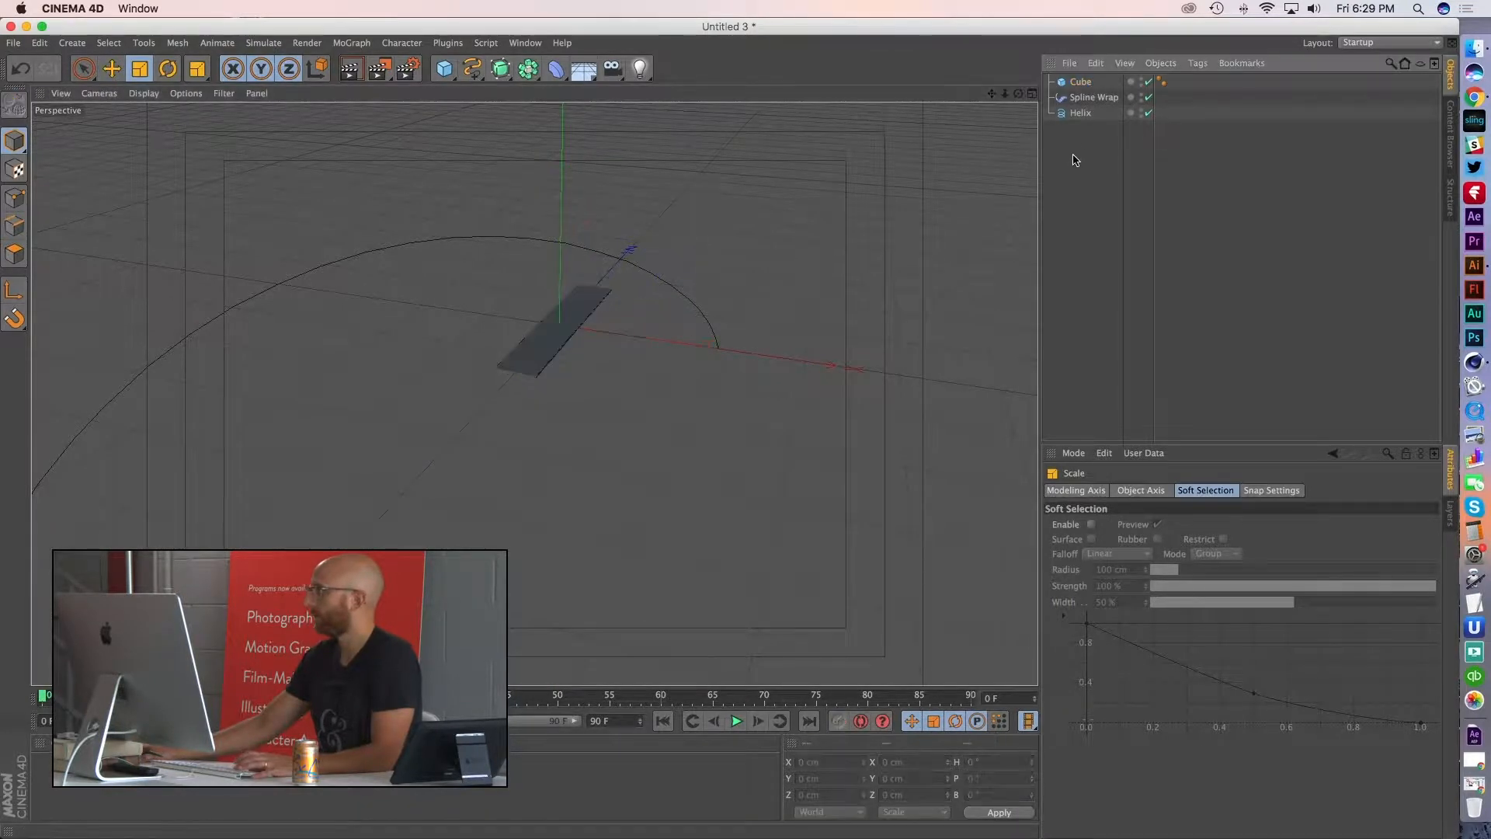
left_click(1092, 98)
left_click_drag(1081, 115, 1094, 379)
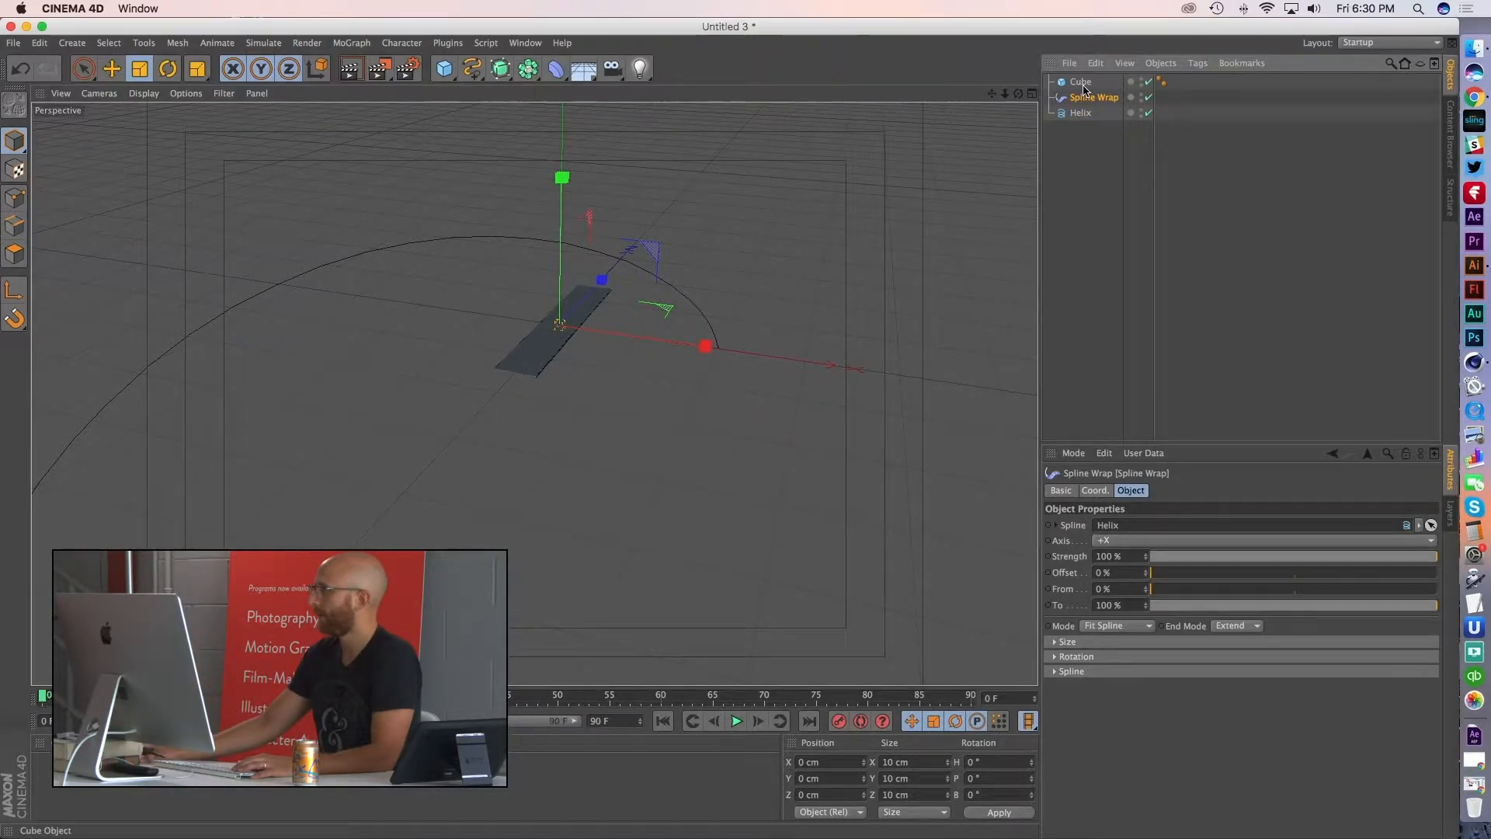
left_click_drag(1080, 85, 1079, 84)
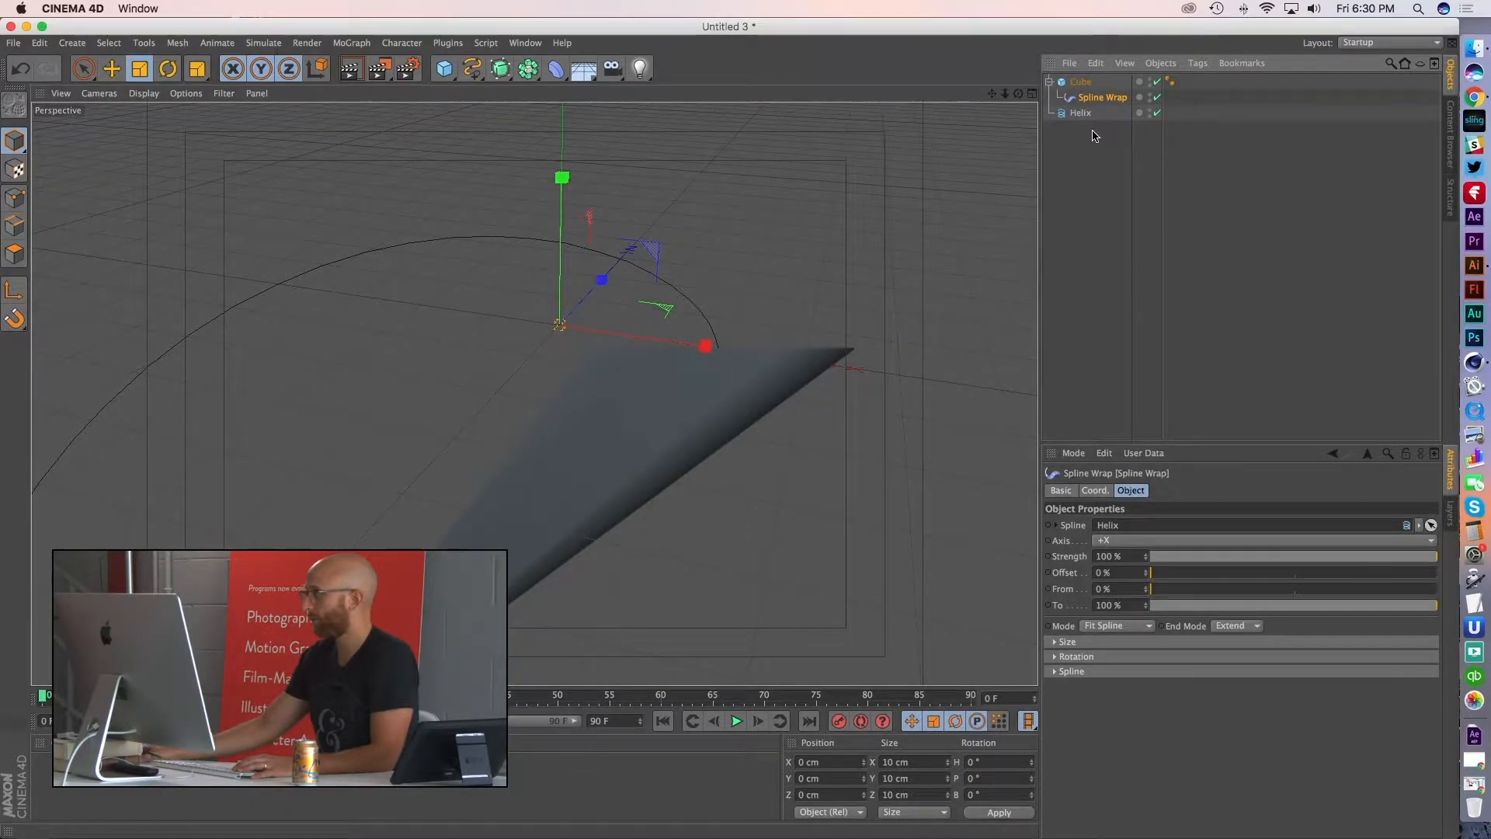
left_click(1102, 97)
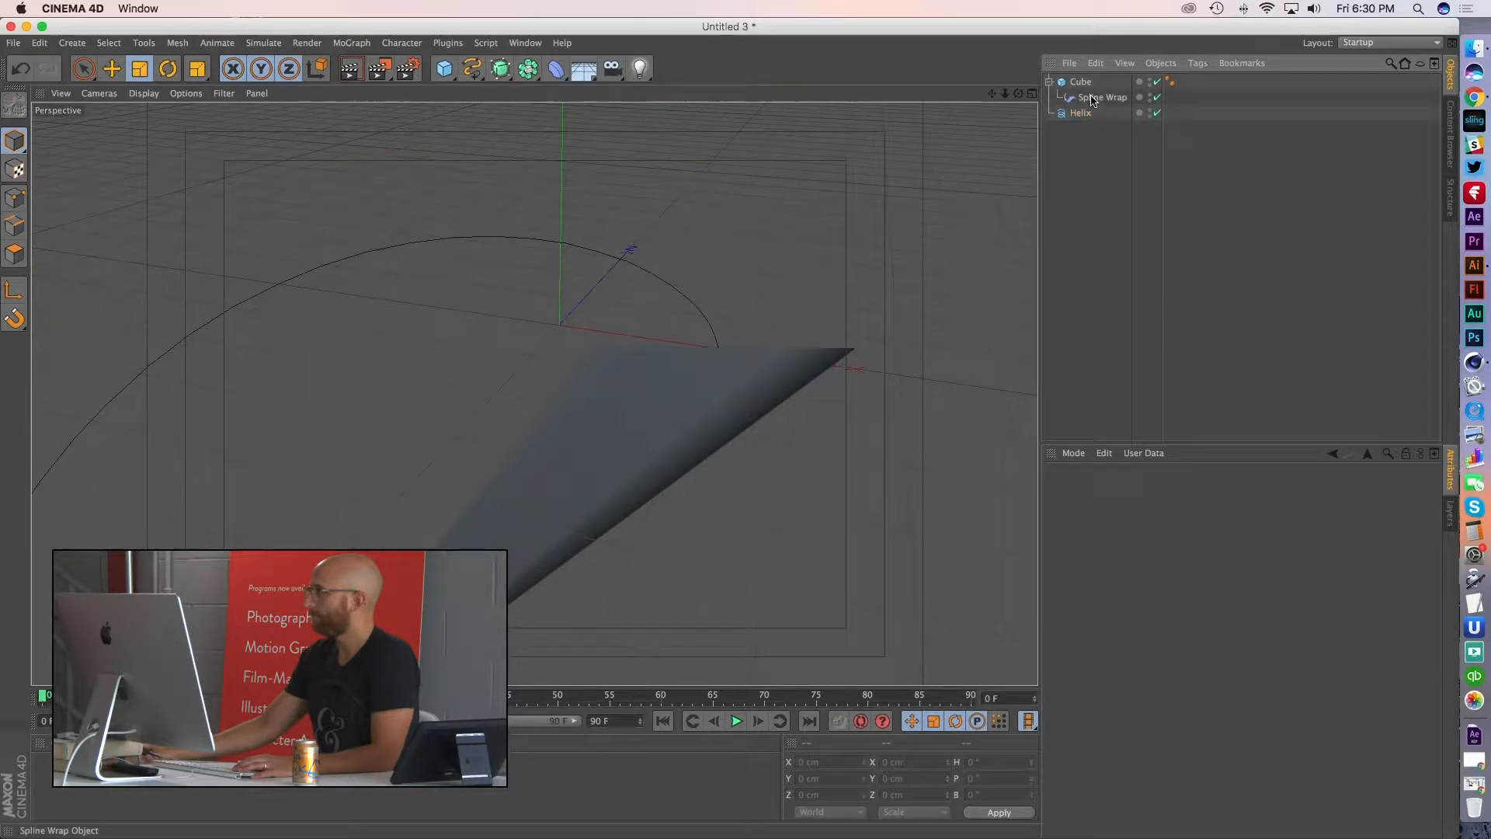
- Set the Spline Wrap mode to Keep Length and slide its offset to 13%
left_click_drag(689, 389, 409, 347)
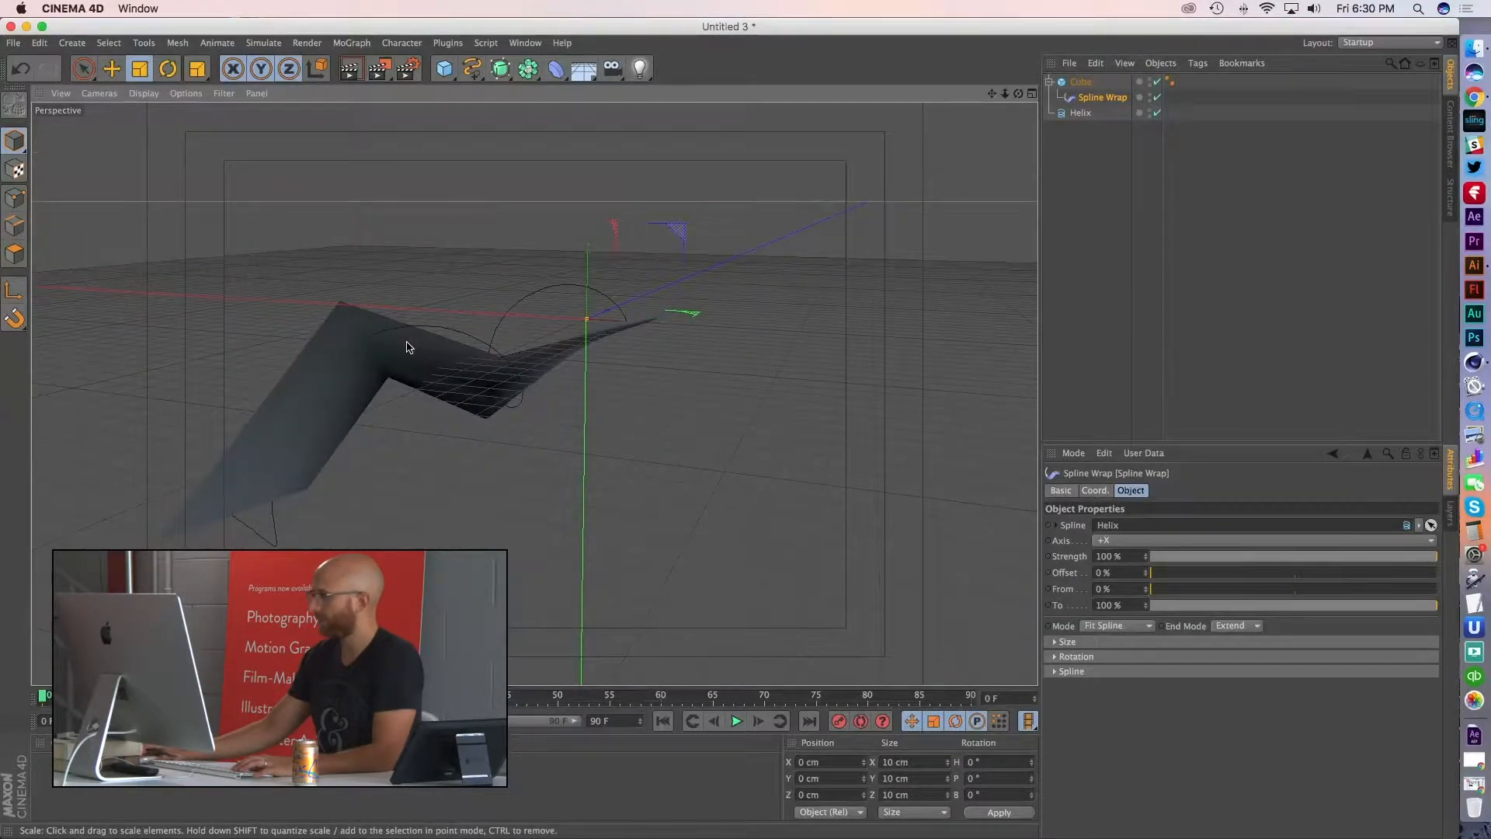
left_click_drag(581, 358, 618, 365, "alt")
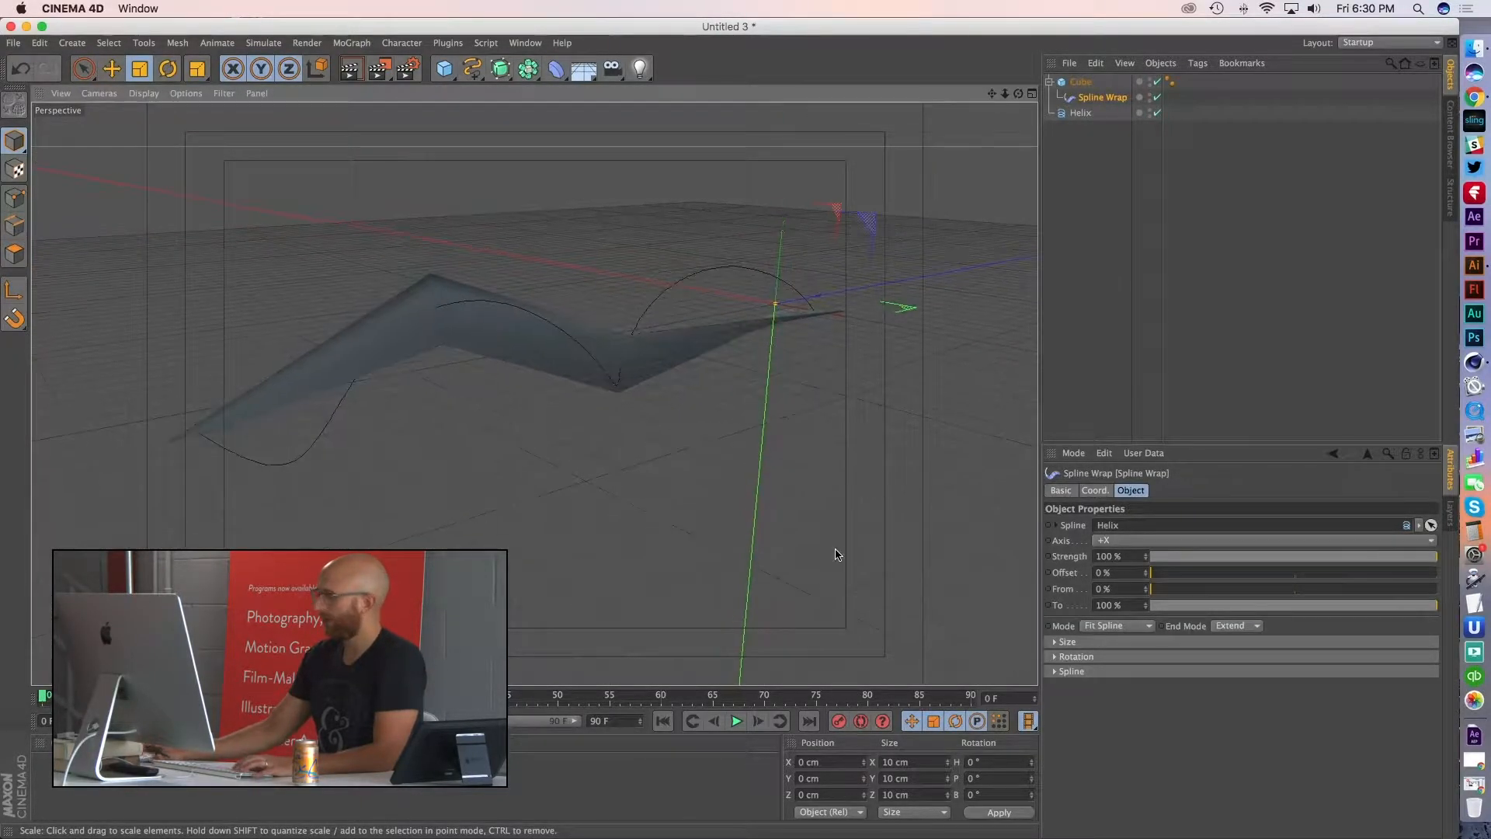
left_click(1114, 627)
left_click(1113, 657)
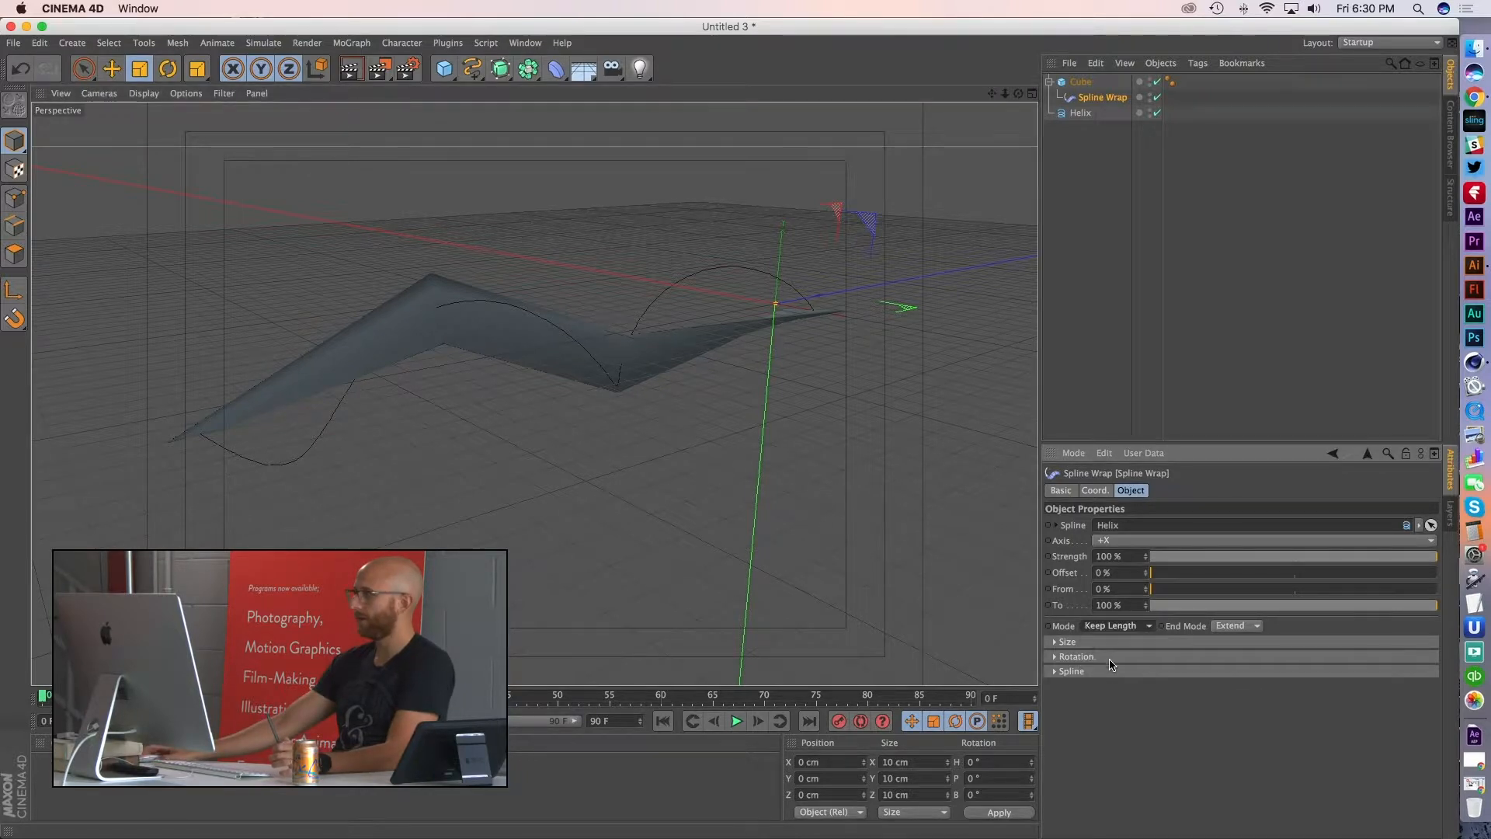
left_click_drag(779, 310, 554, 393, "alt")
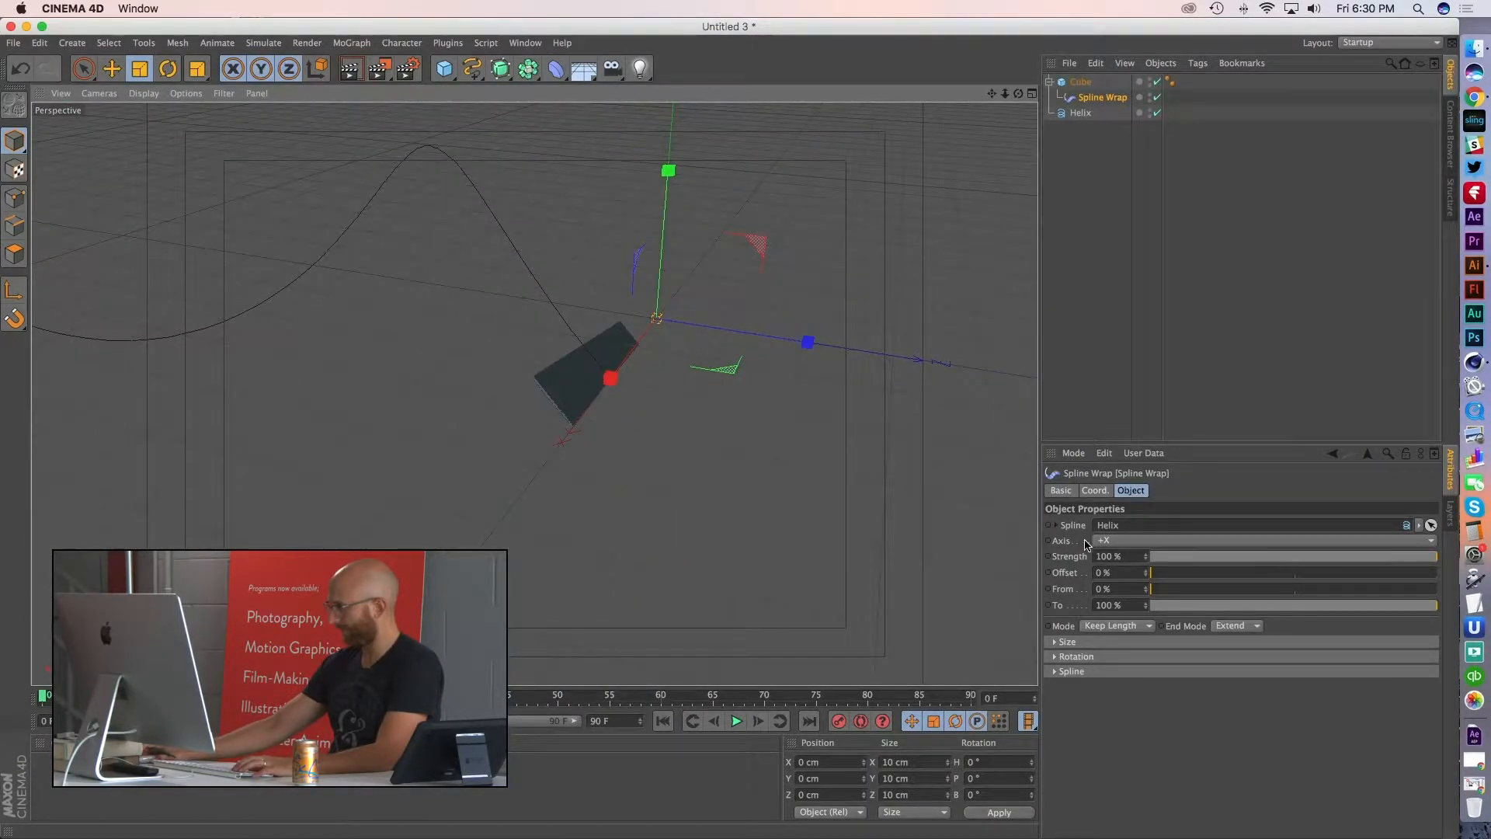
left_click_drag(1148, 573, 1148, 573)
left_click_drag(505, 365, 781, 418, "alt")
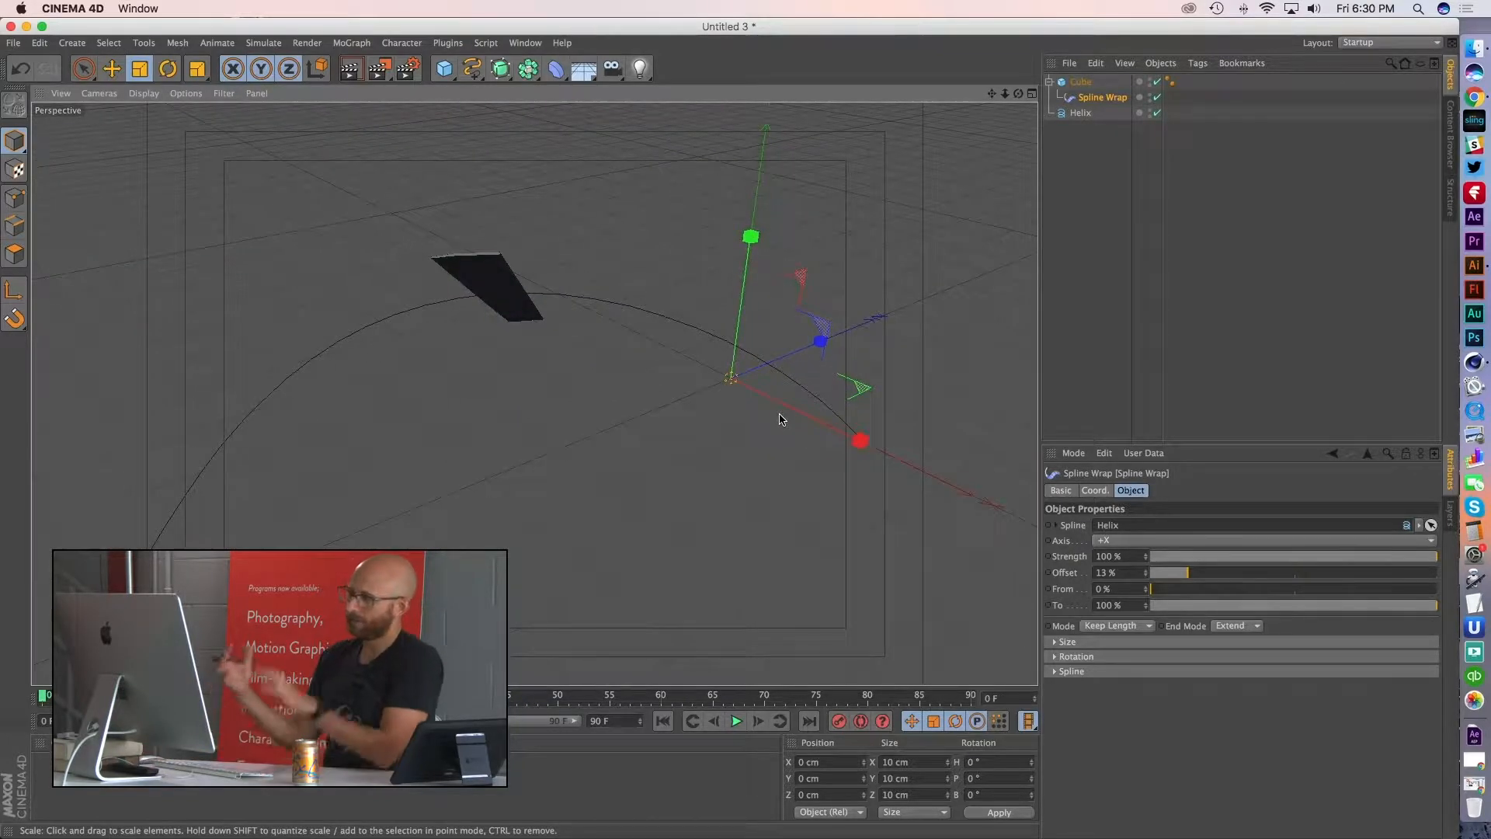
- Try the +Y axis for the Spline Wrap, and set the axis to +Z so the plank follows the helix lengthwise
left_click(1121, 542)
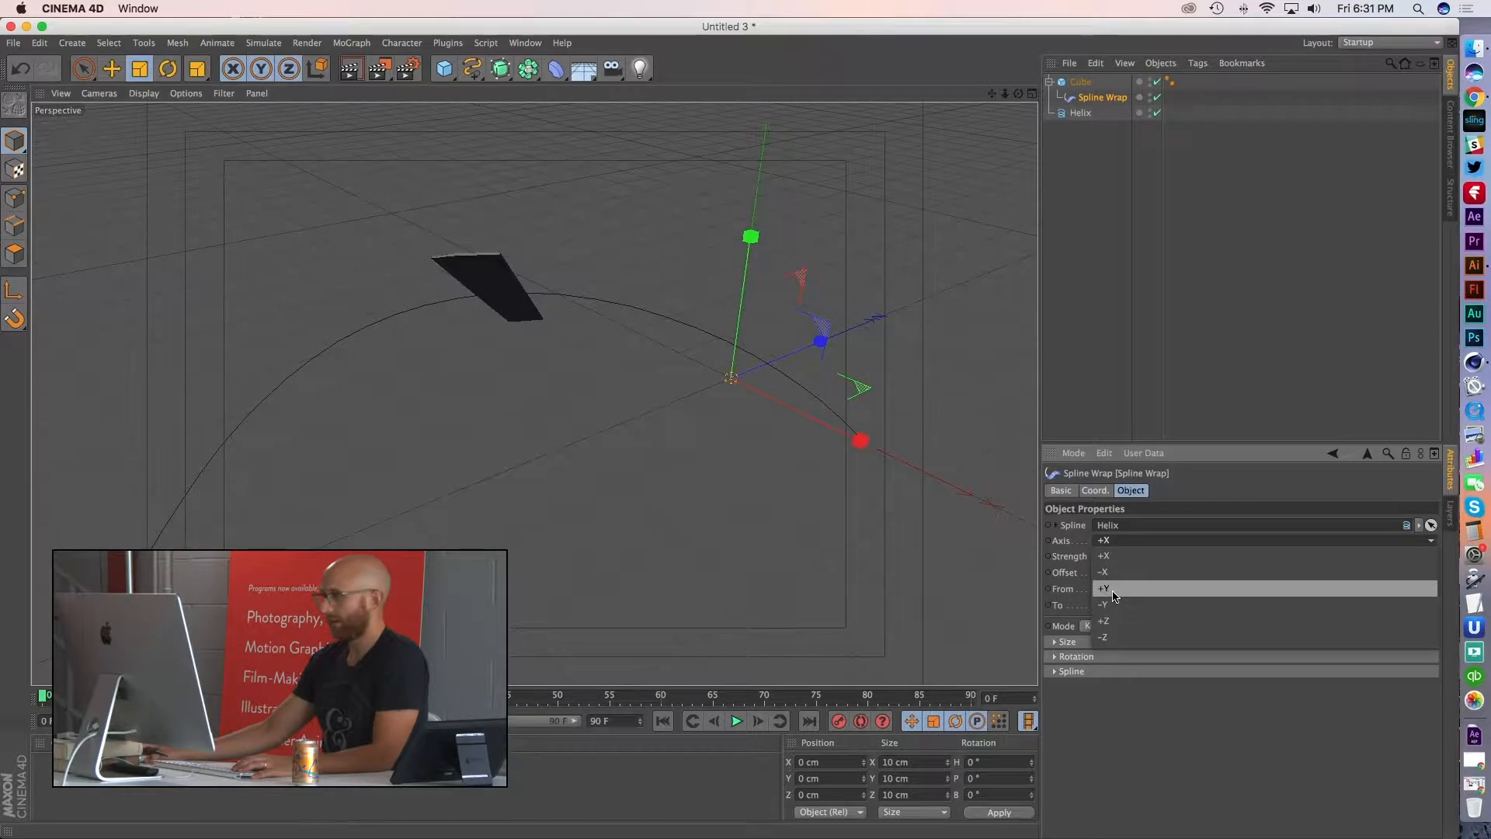
left_click(1114, 588)
left_click(1130, 540)
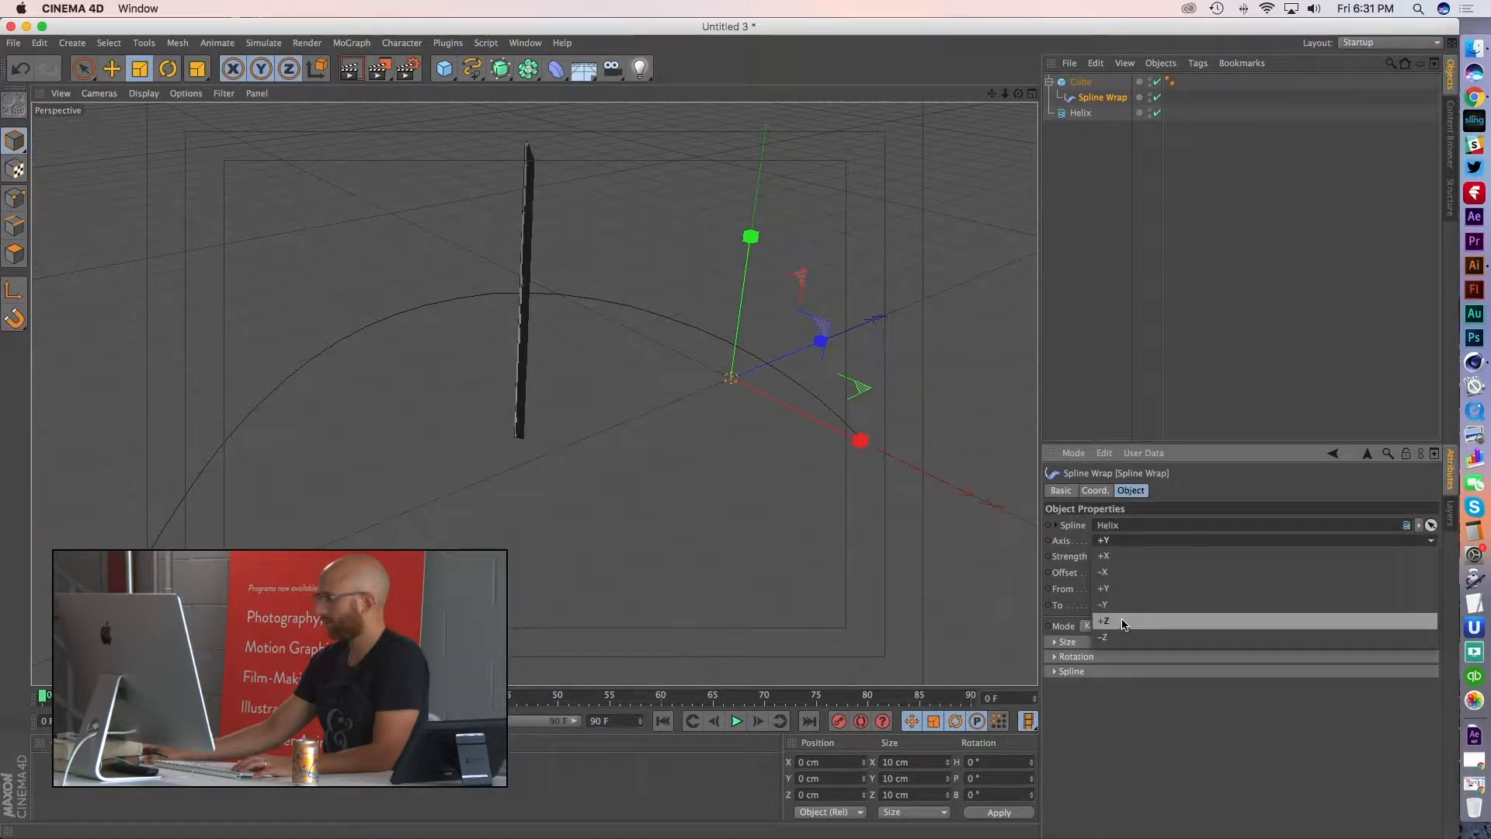
left_click(1123, 621)
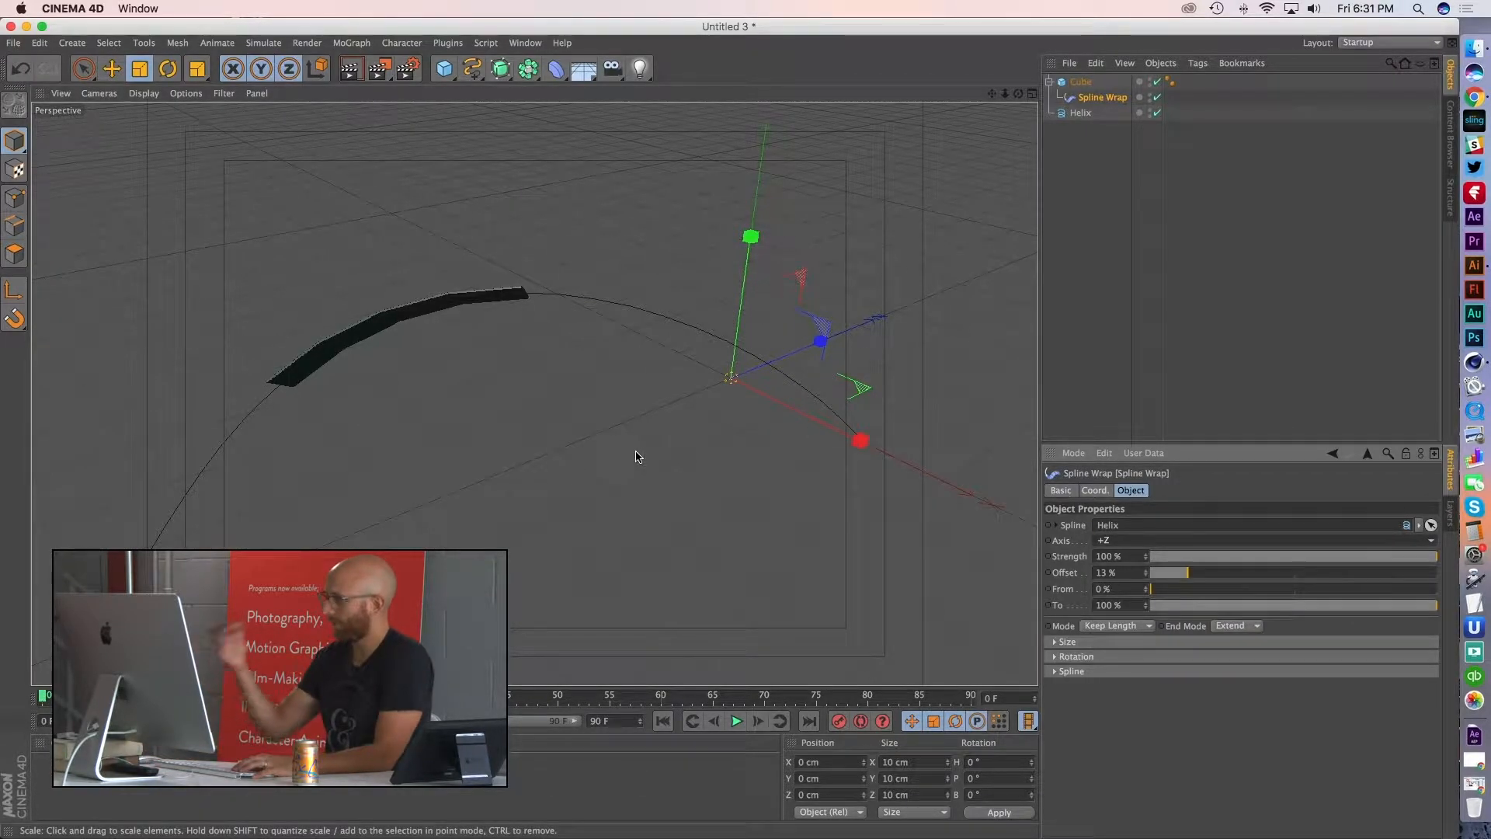
left_click_drag(273, 417, 568, 369, "alt")
left_click_drag(614, 452, 675, 318, "alt")
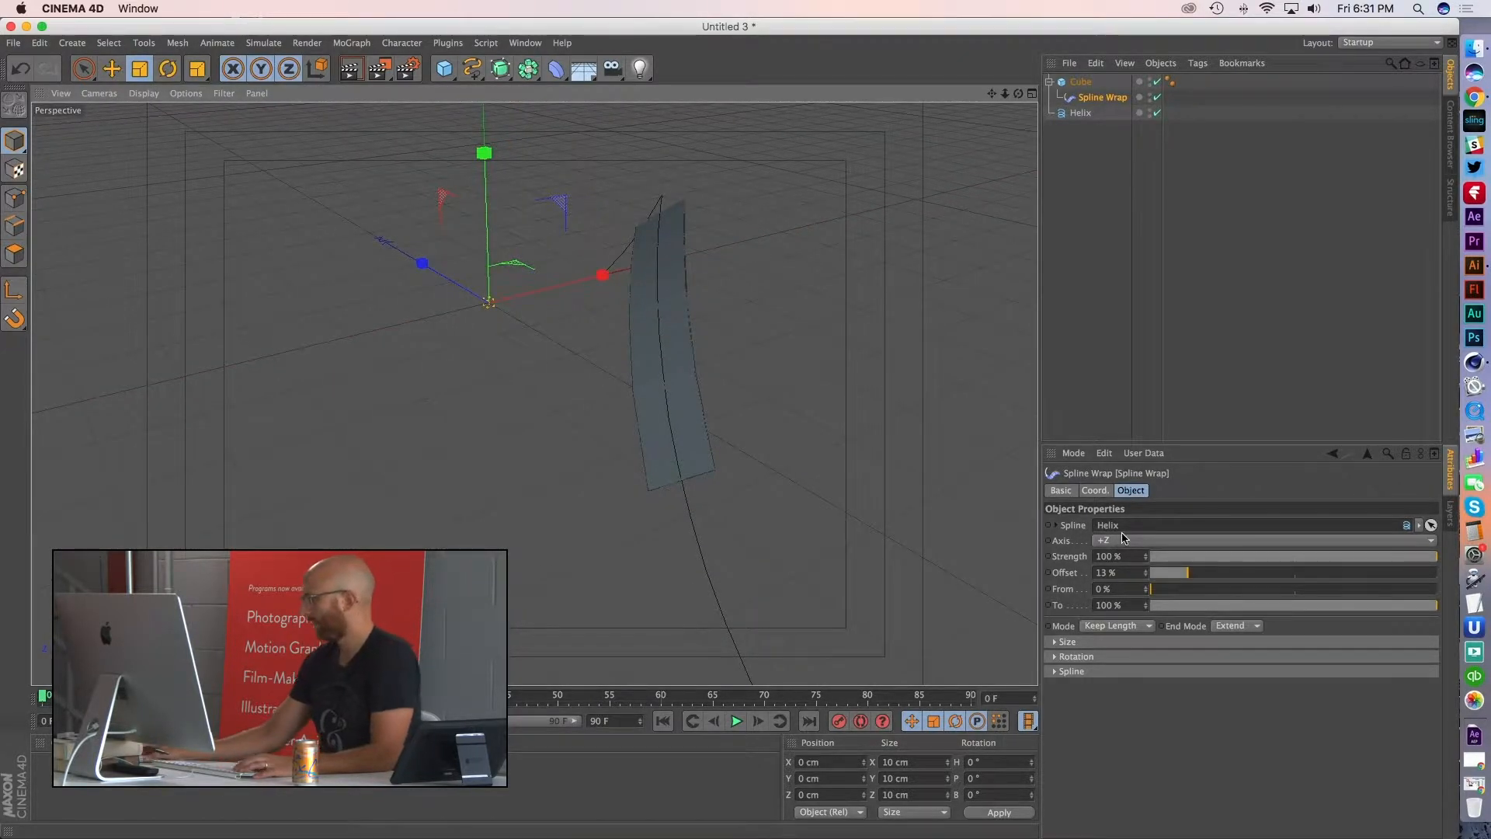
- Move the plank farther along the helix by raising the Spline Wrap offset to 75%
left_click_drag(1148, 573, 1151, 570)
left_click_drag(805, 463, 533, 396, "alt")
left_click(1148, 573)
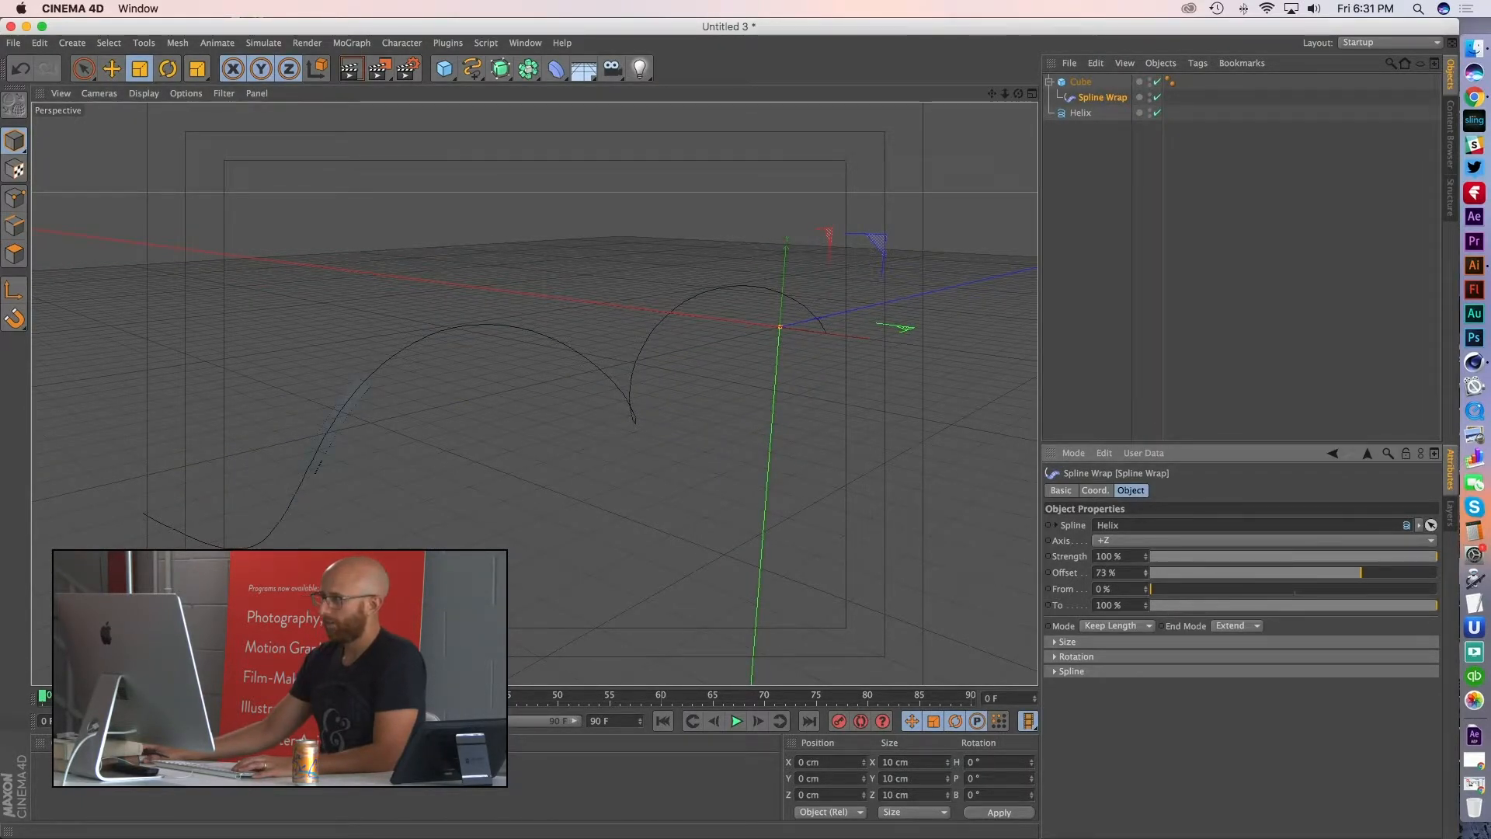
- Create a white self-lit material with Specular and Color turned off and Luminance turned on
double_click(288, 790)
double_click(48, 776)
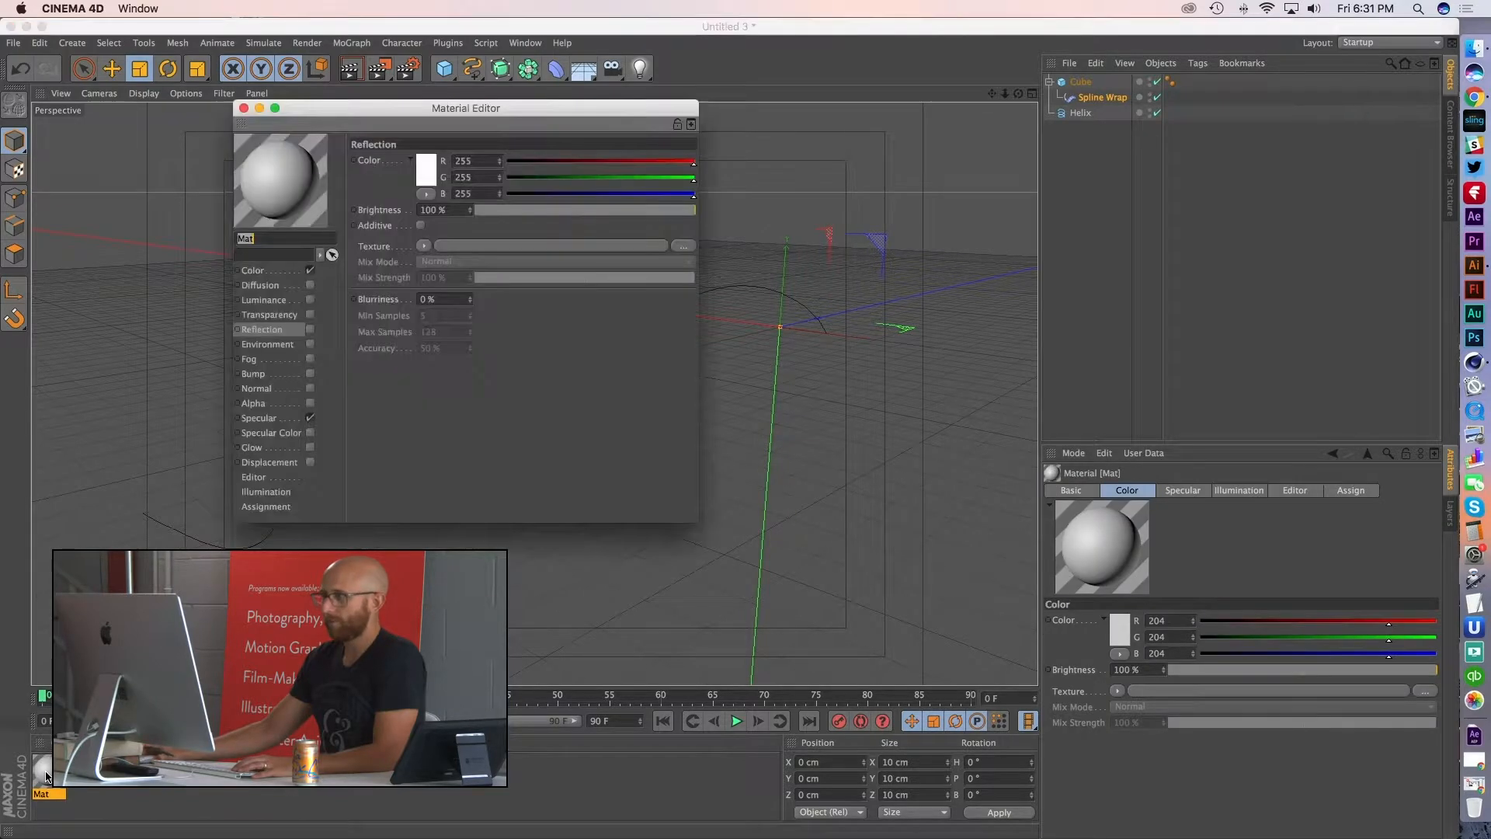
left_click(310, 419)
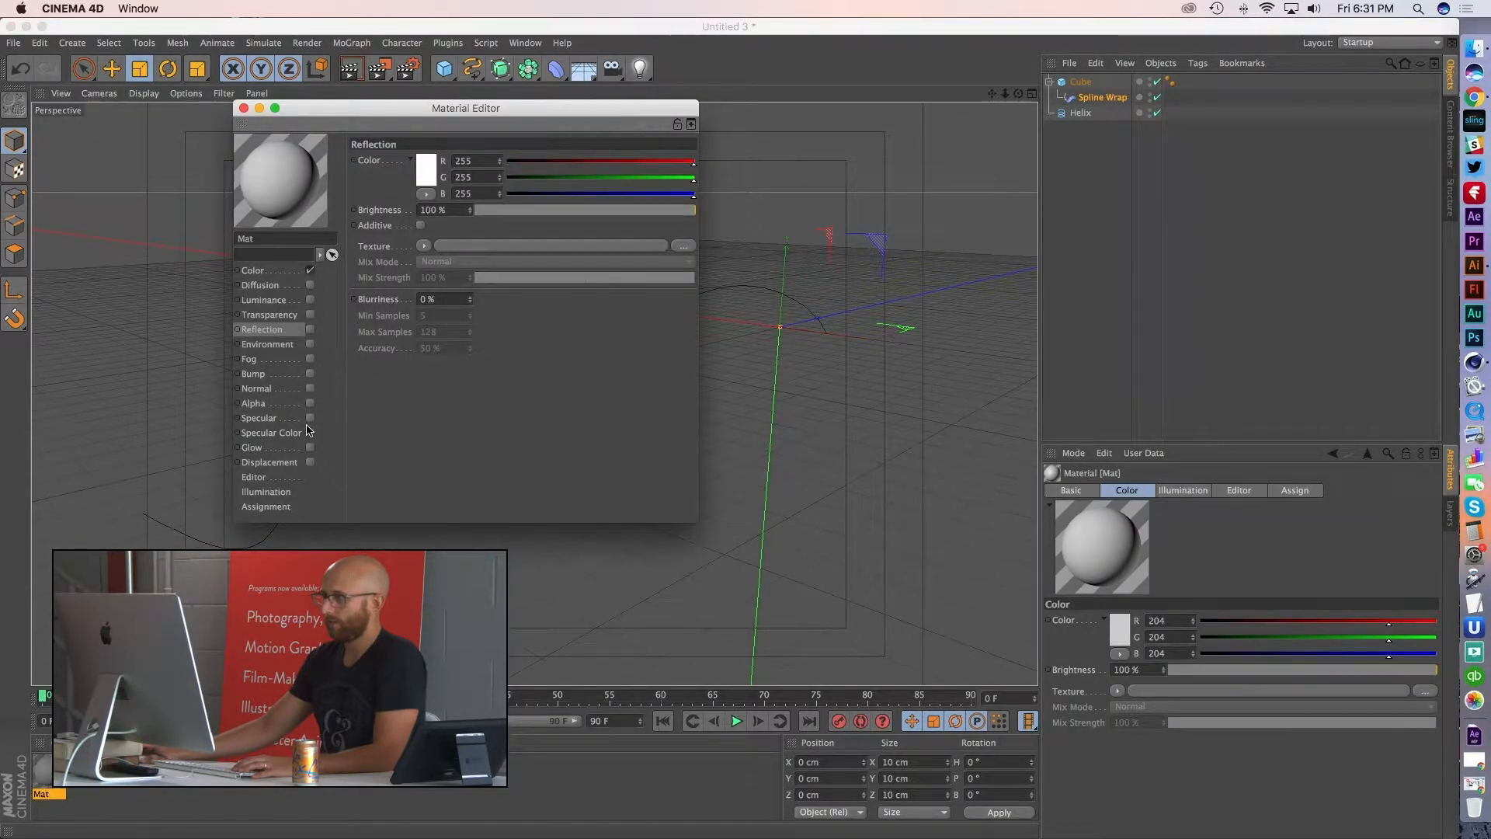
left_click(310, 269)
left_click(310, 299)
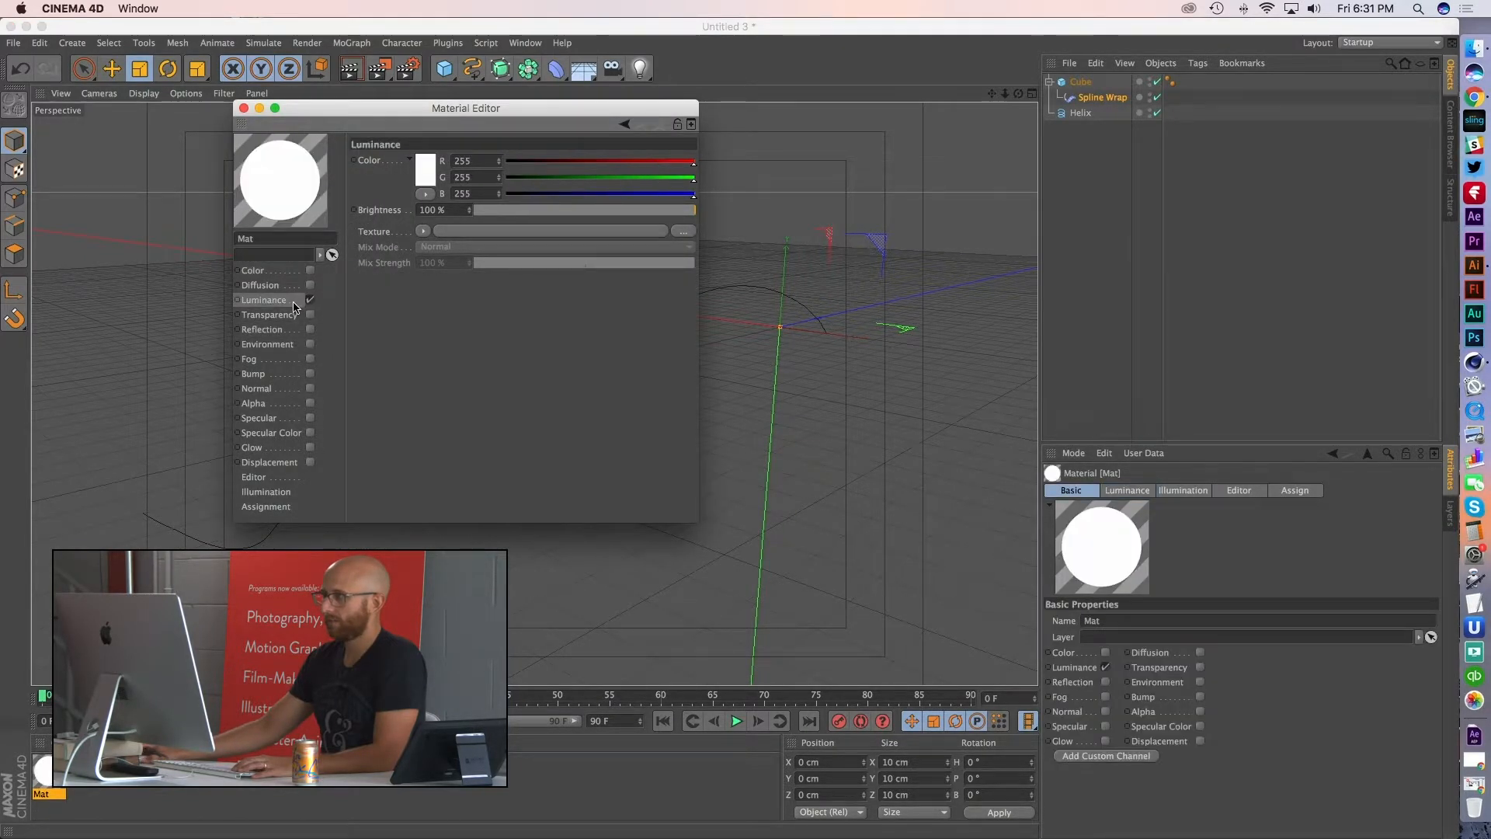
left_click(244, 109)
- Apply the white luminance material to the Cube and remove the copy assigned to the Helix
left_click_drag(325, 457, 321, 456)
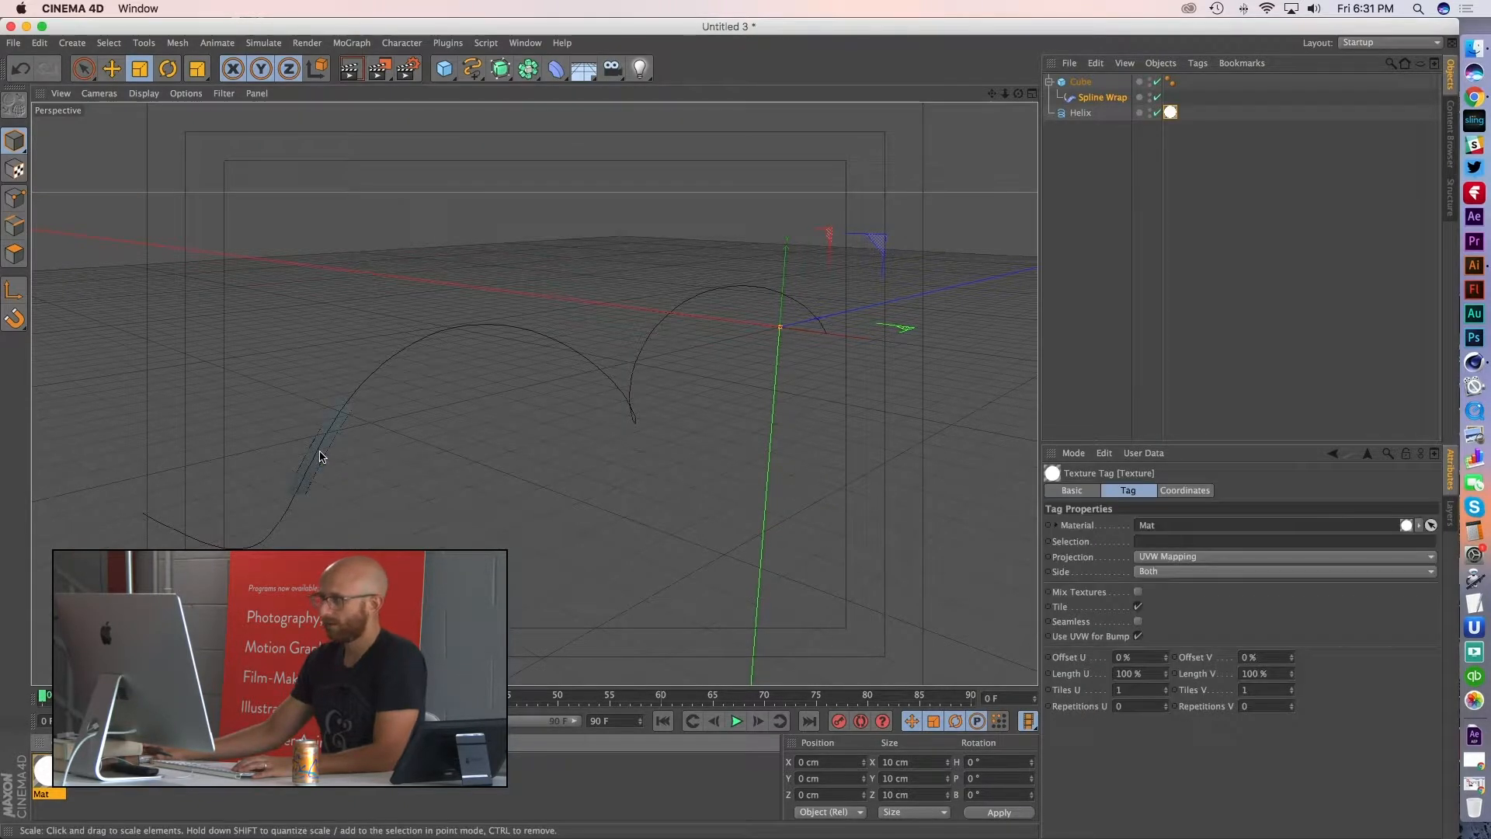
left_click_drag(42, 771, 1084, 82)
left_click(1171, 113)
key("Delete")
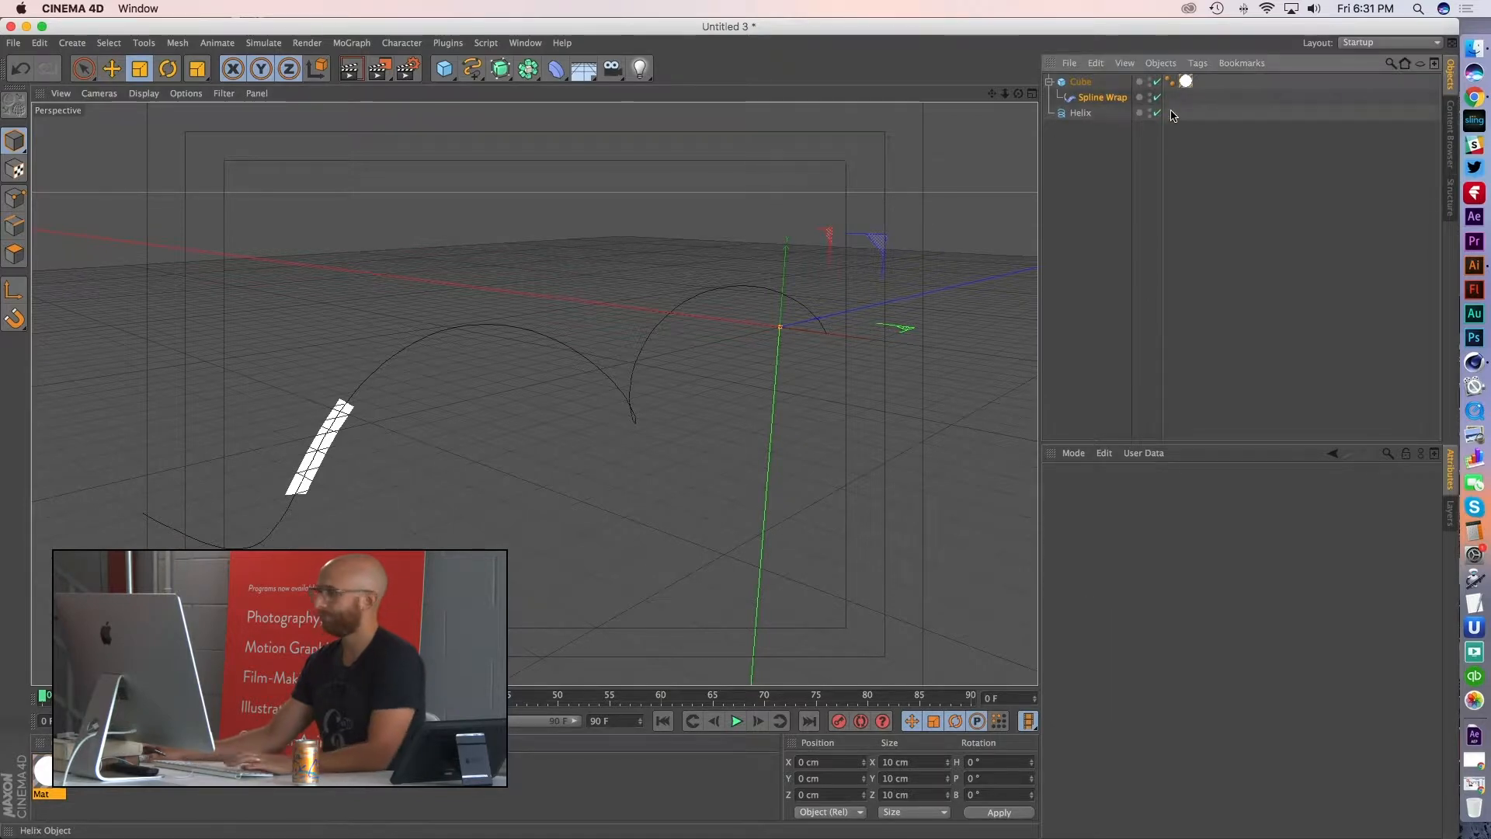
- Switch the viewport display to shading with wireframe lines
right_click_drag(318, 435, 389, 419, "alt")
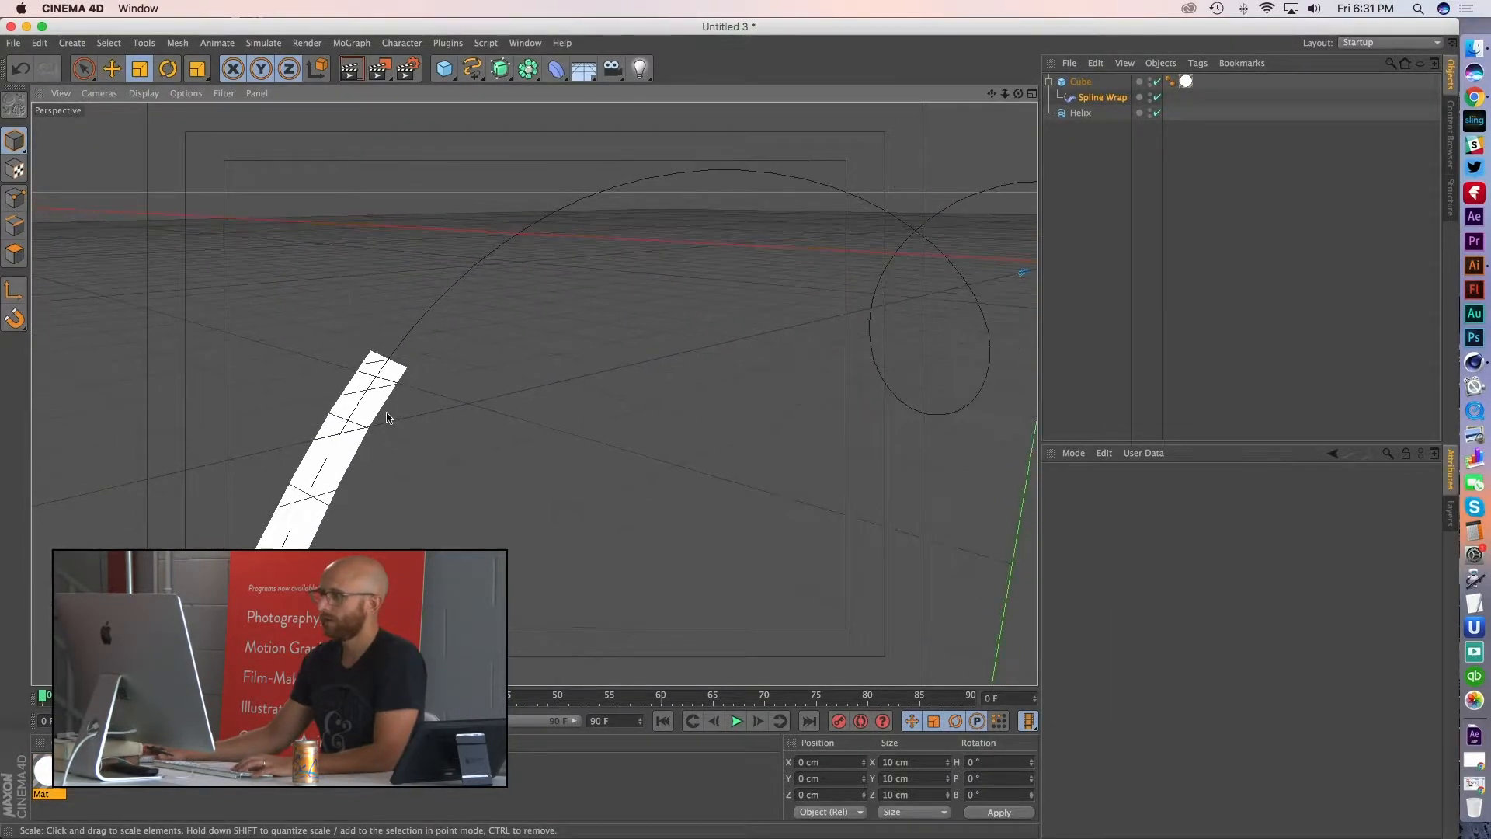
left_click(144, 93)
left_click(187, 134)
mouse_move(534, 393)
left_mouse_down()
mouse_move(445, 442)
mouse_move(356, 440)
mouse_move(512, 459)
mouse_move(470, 465)
left_mouse_up()
- Move the Cube and the Helix up together along Y to about 400 cm
left_click(1050, 81)
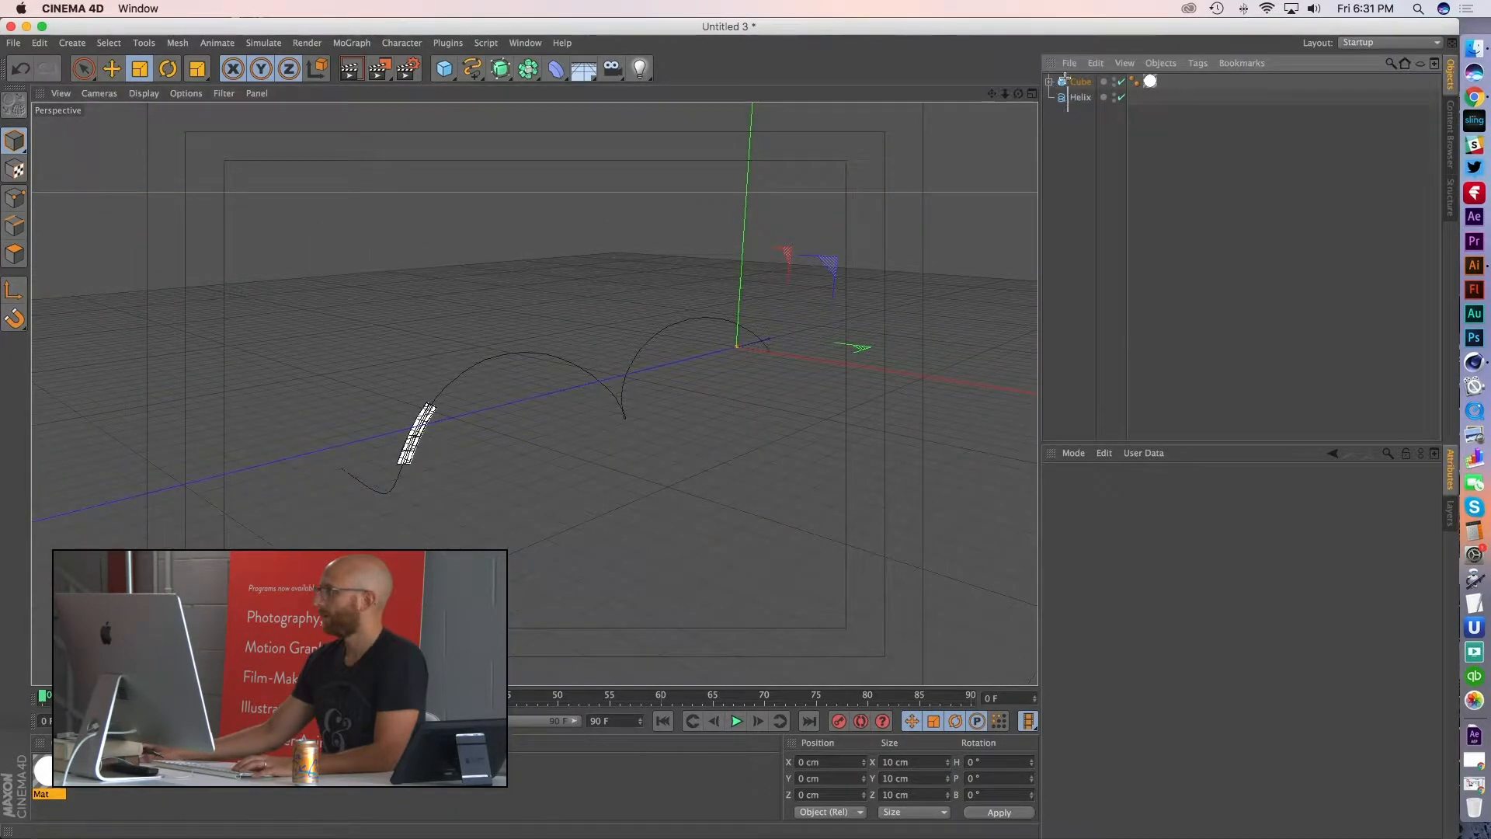
left_click_drag(1065, 79, 1062, 77)
key("e")
left_click_drag(747, 165, 758, 132)
middle_click_drag(533, 359, 533, 408, "alt")
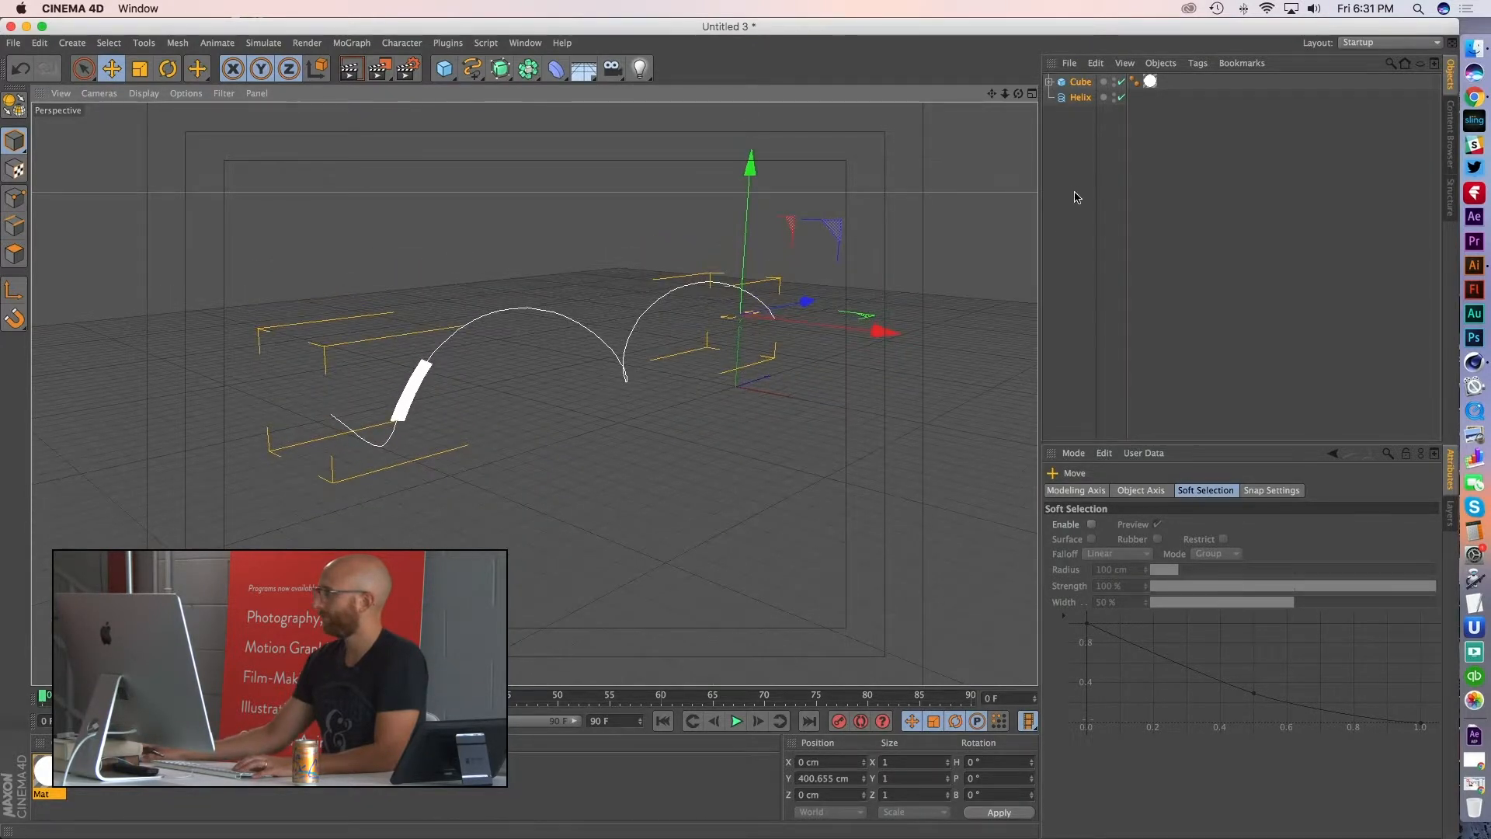
left_click(1076, 195)
- Set the Spline Wrap offset to 50%, placing the plank midway along the helix
left_click(1050, 82)
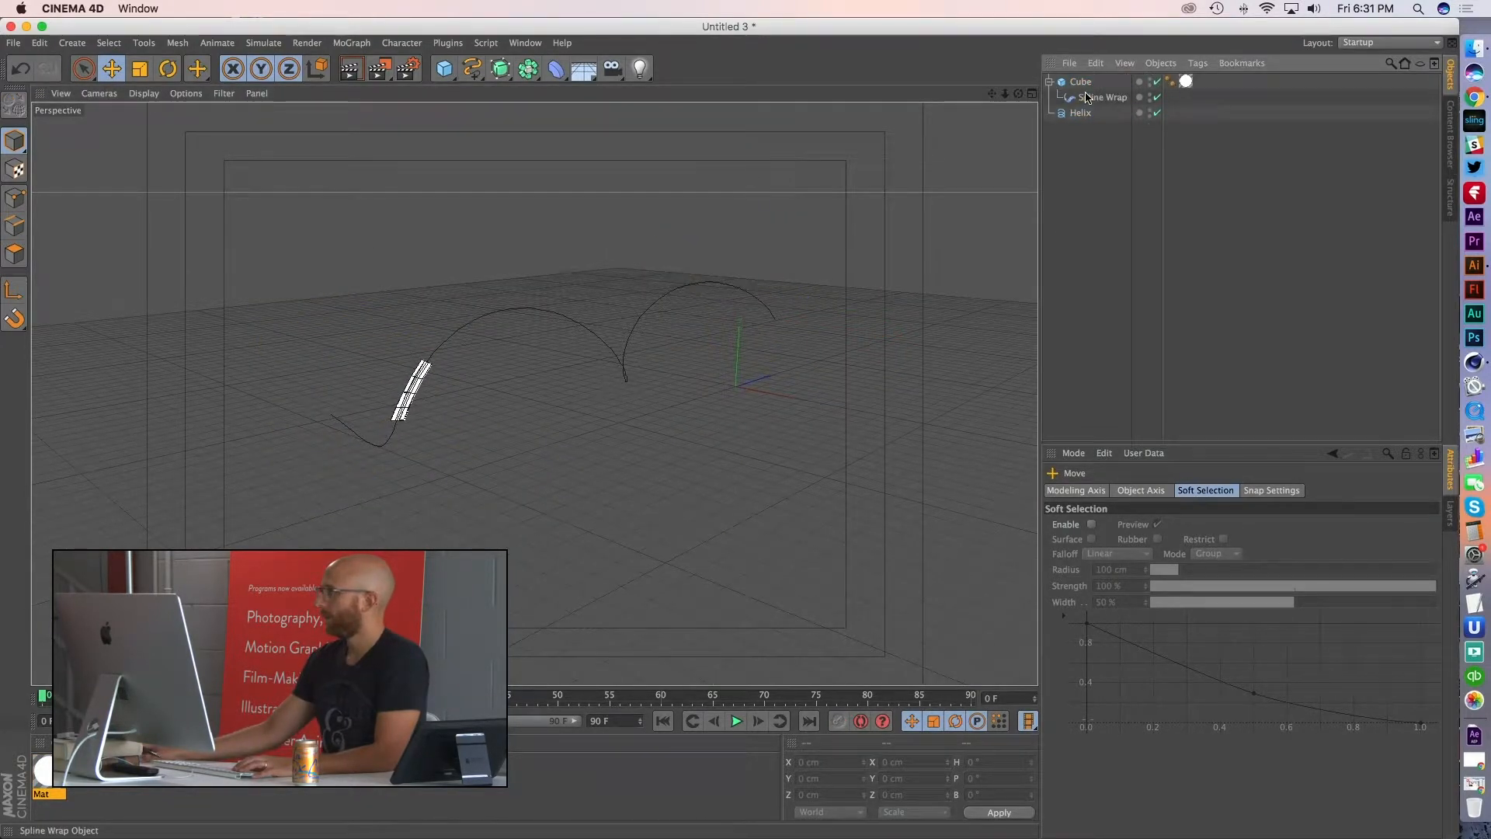
left_click(1088, 97)
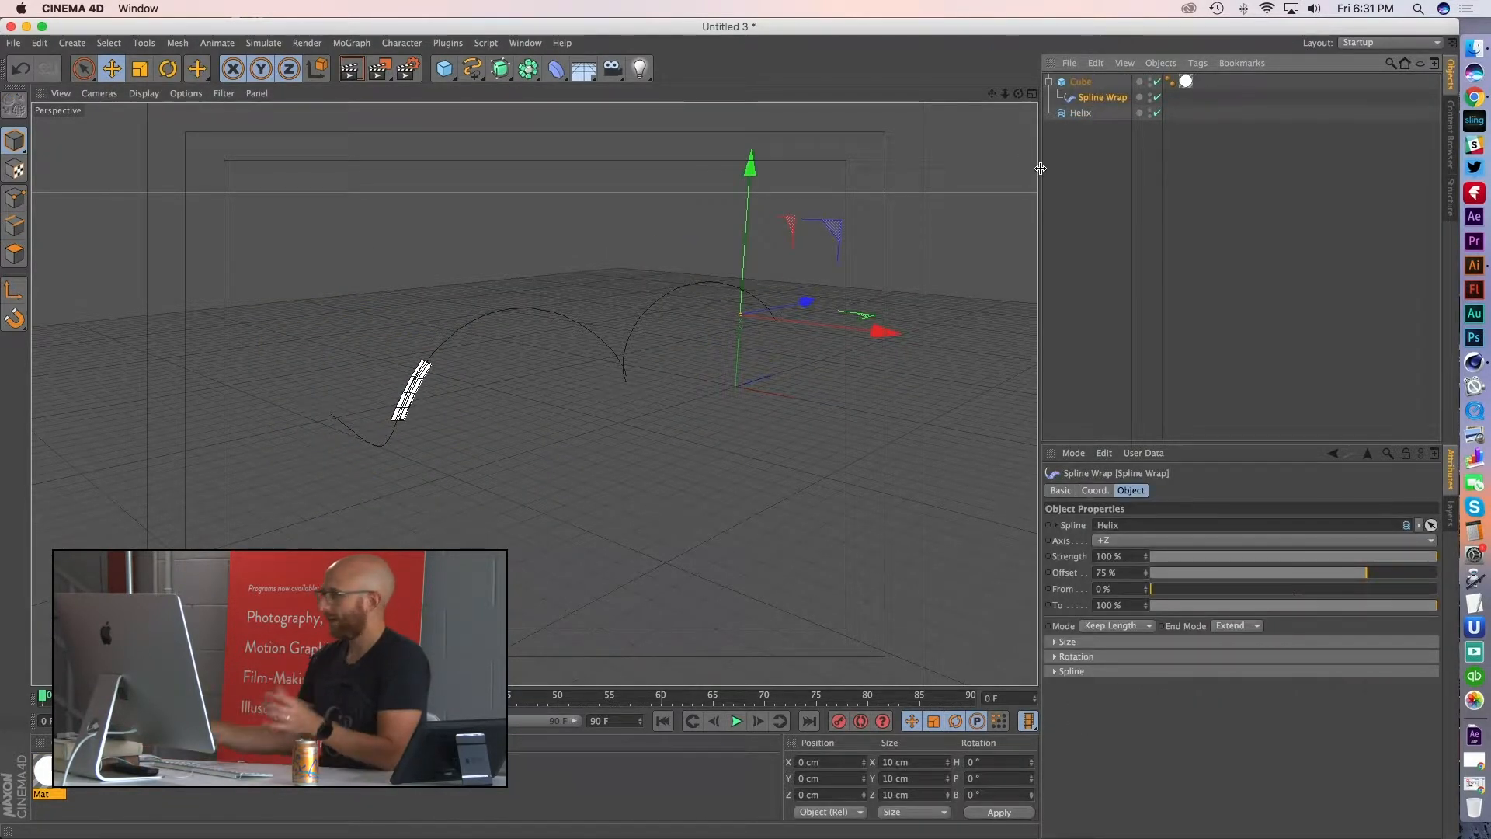
left_click_drag(1148, 578, 1148, 579)
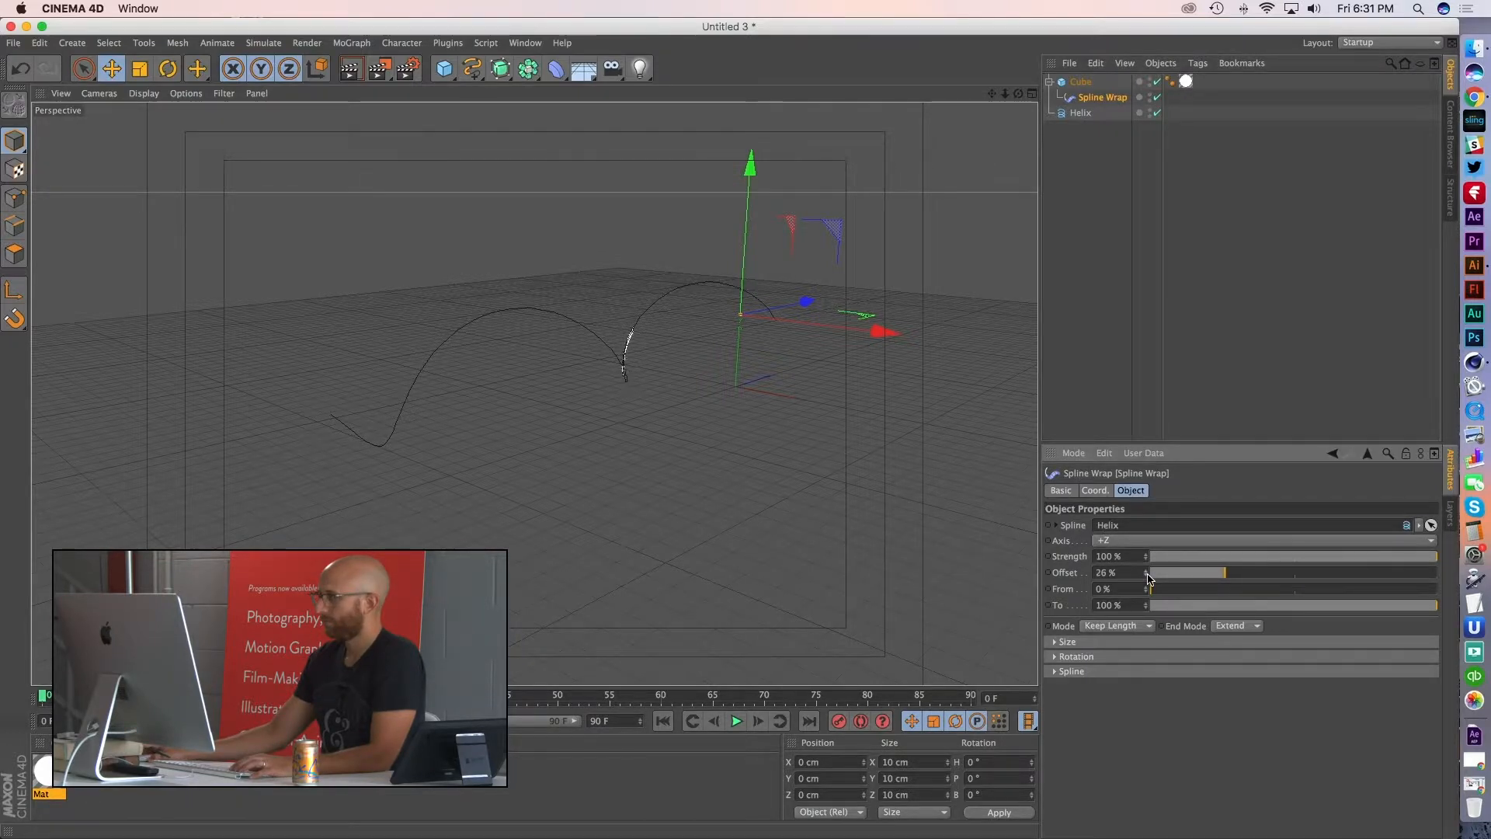
left_click_drag(1149, 575, 1146, 578)
right_click_drag(583, 340, 735, 338, "alt")
left_click_drag(664, 335, 679, 281, "alt")
middle_click_drag(681, 281, 674, 316, "alt")
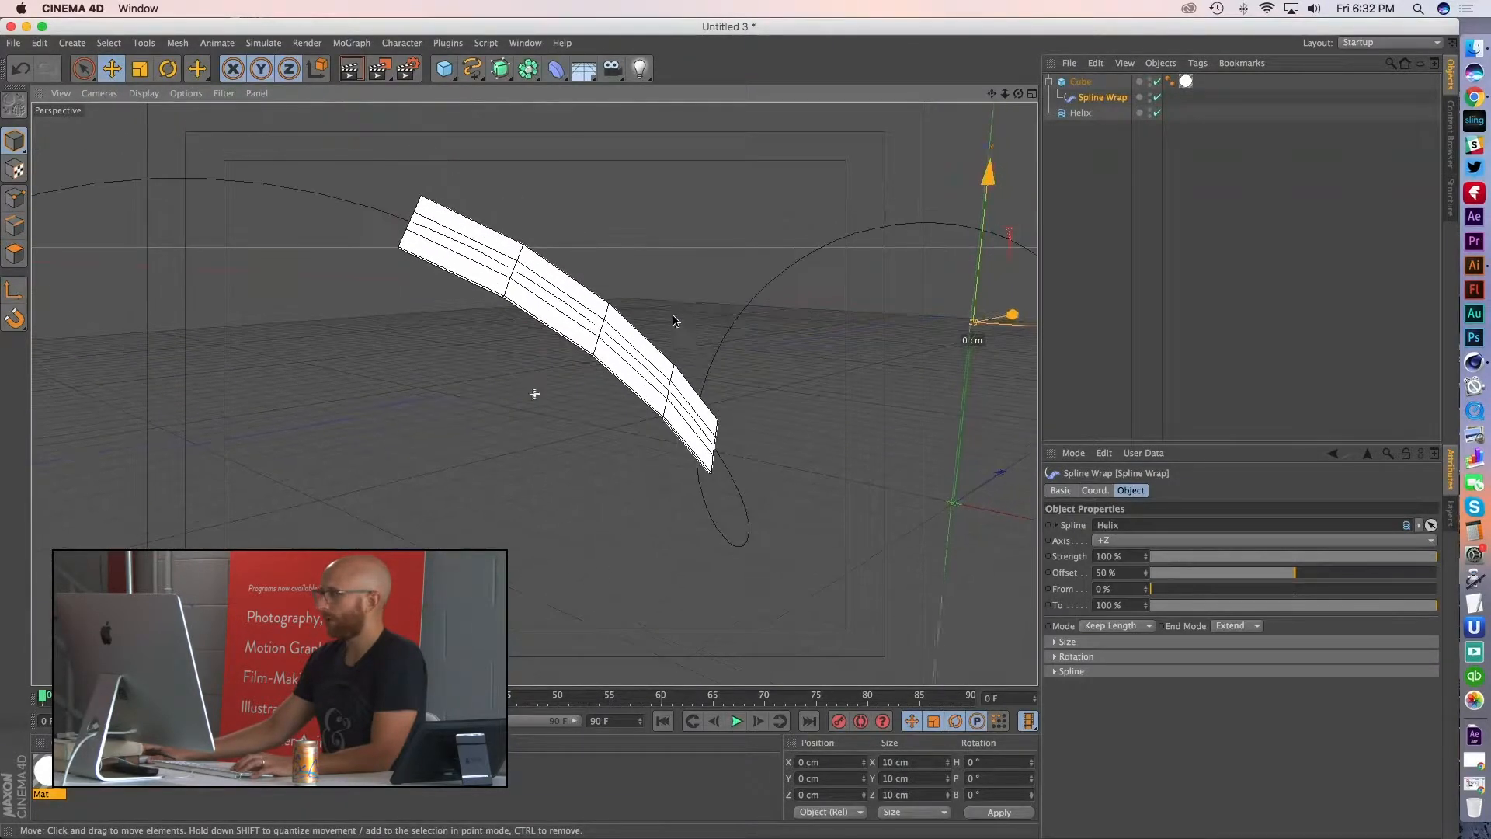
- Increase the cube's segments to 8 along X and 15 along Z
left_click(1080, 82)
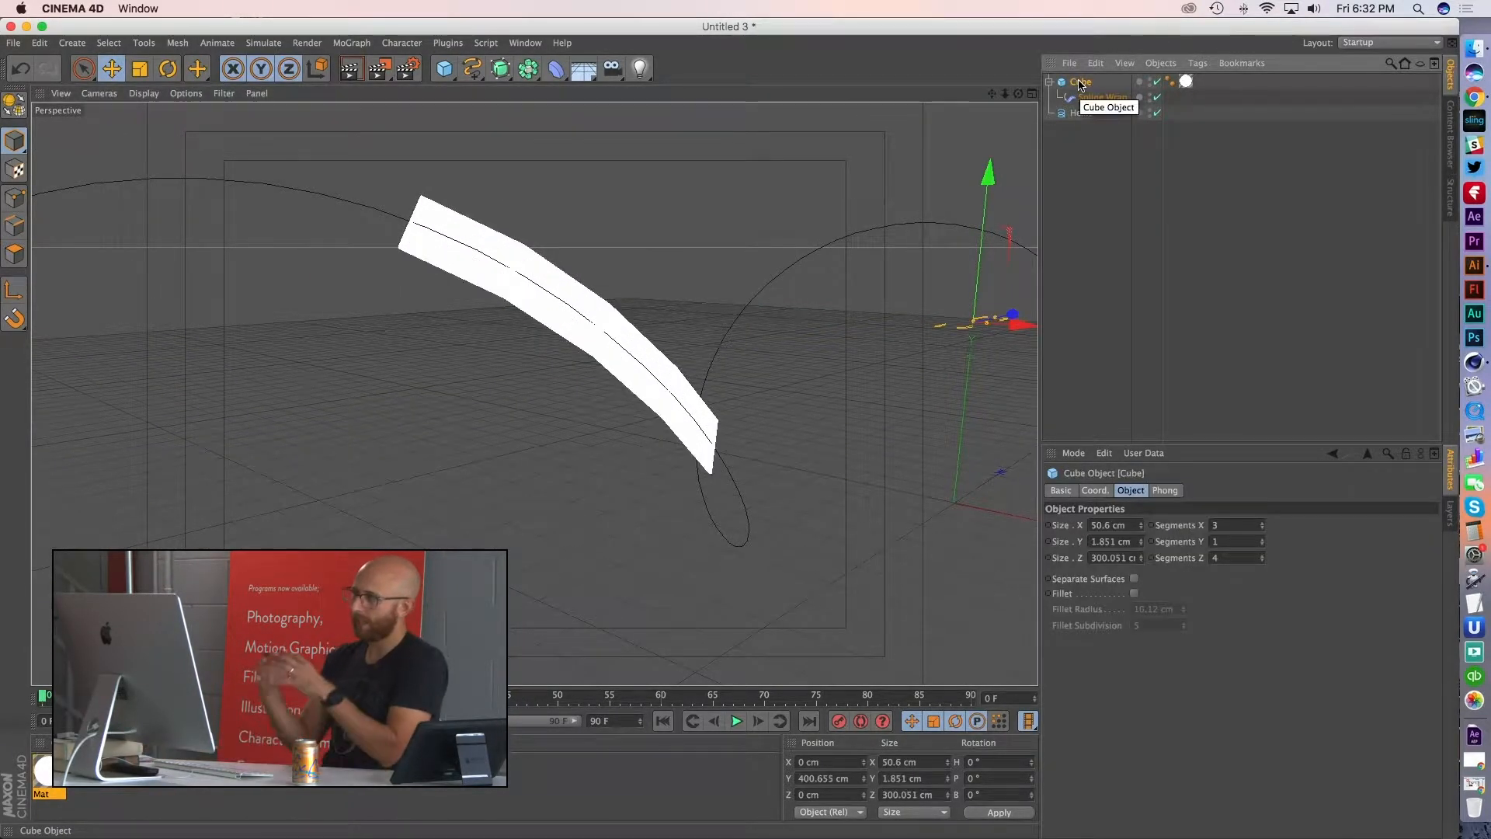
left_click(1263, 523)
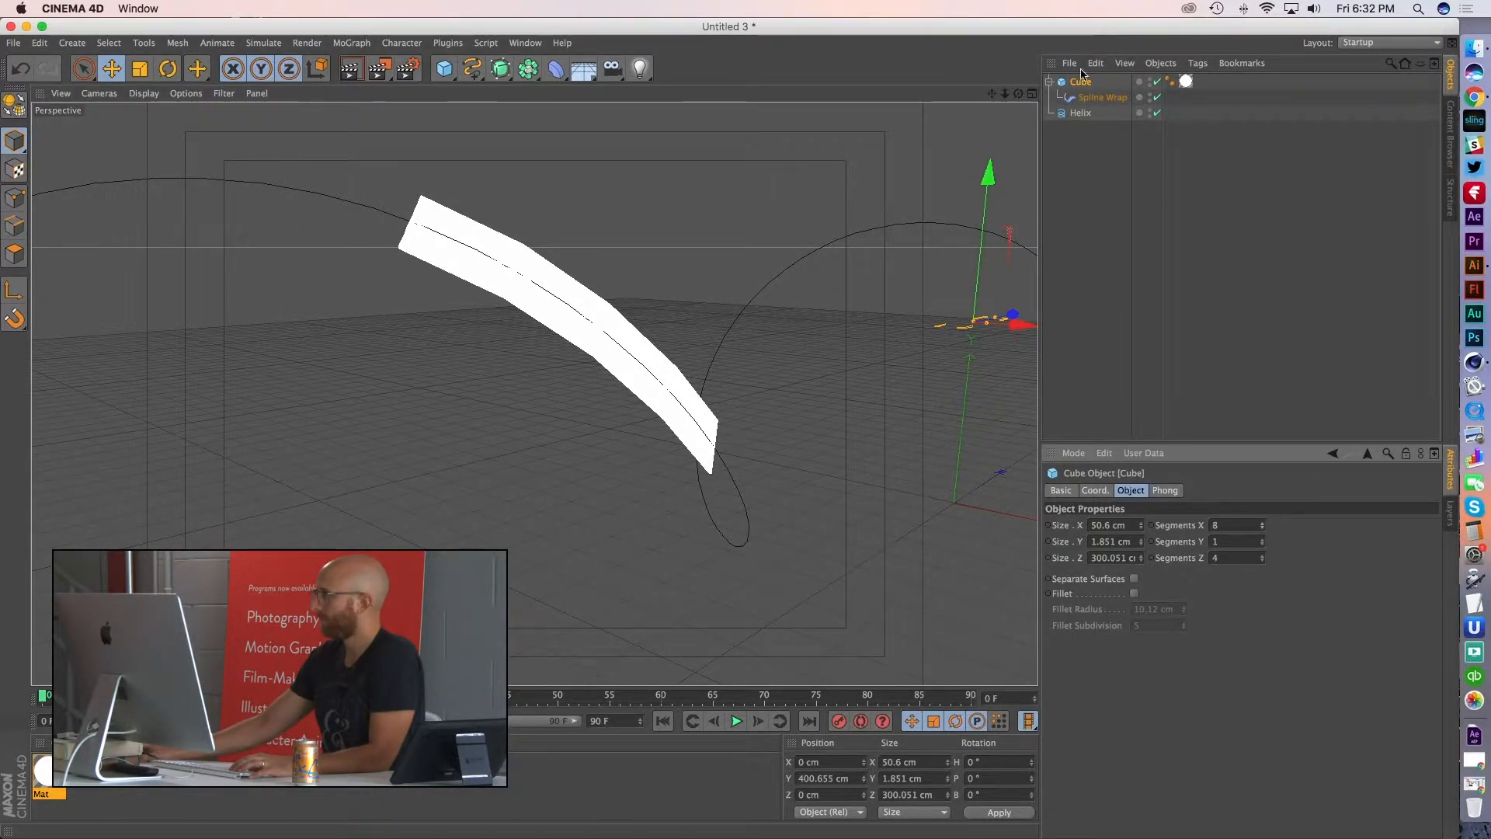
left_click(1260, 554)
left_click(1260, 554)
left_click(1260, 555)
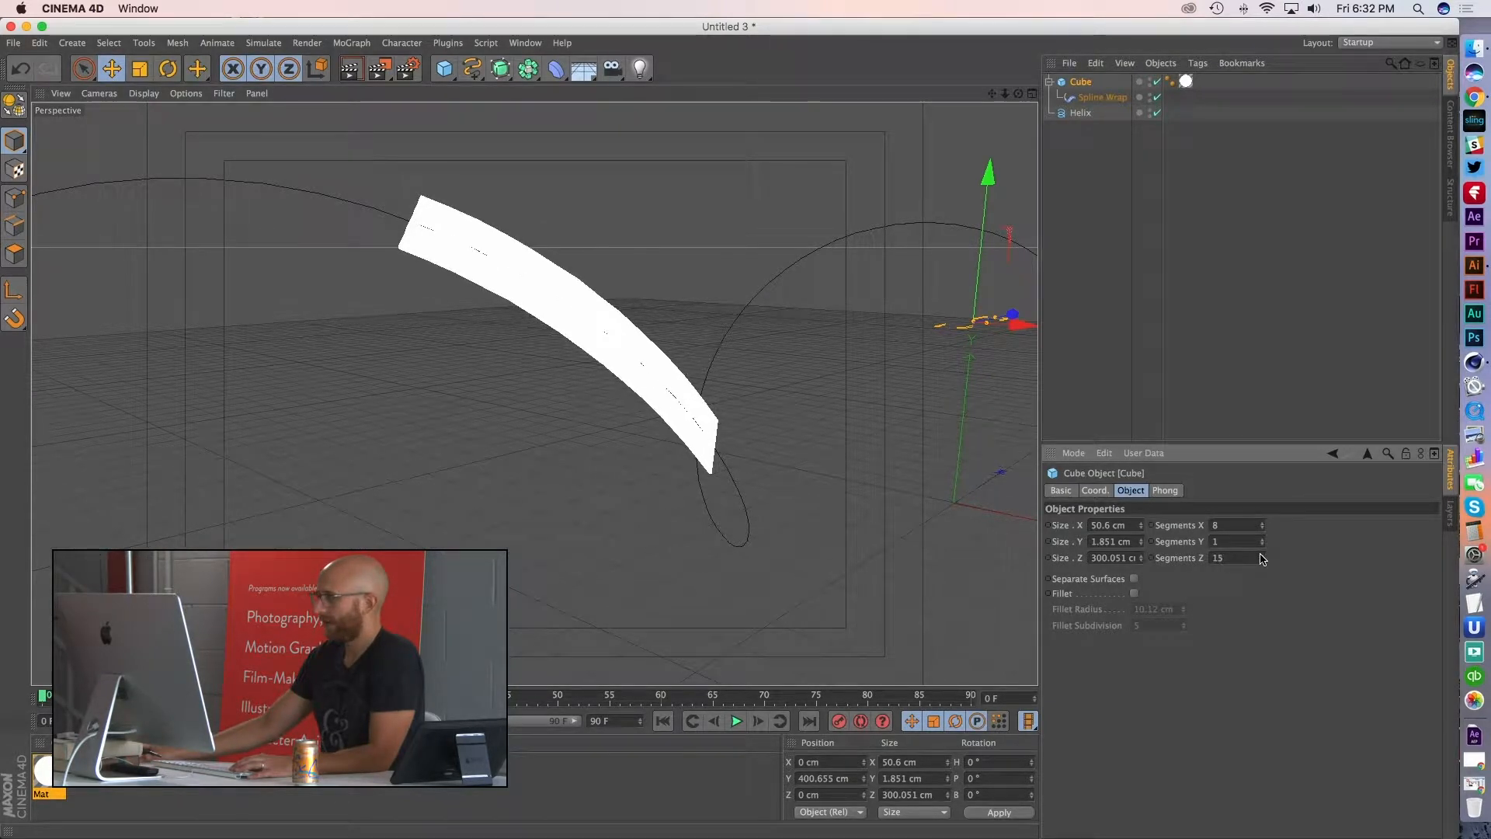
- Remove the material tag from the Cube and raise its segments to 24 along X and 66 along Z
left_click(1187, 82)
key("Delete")
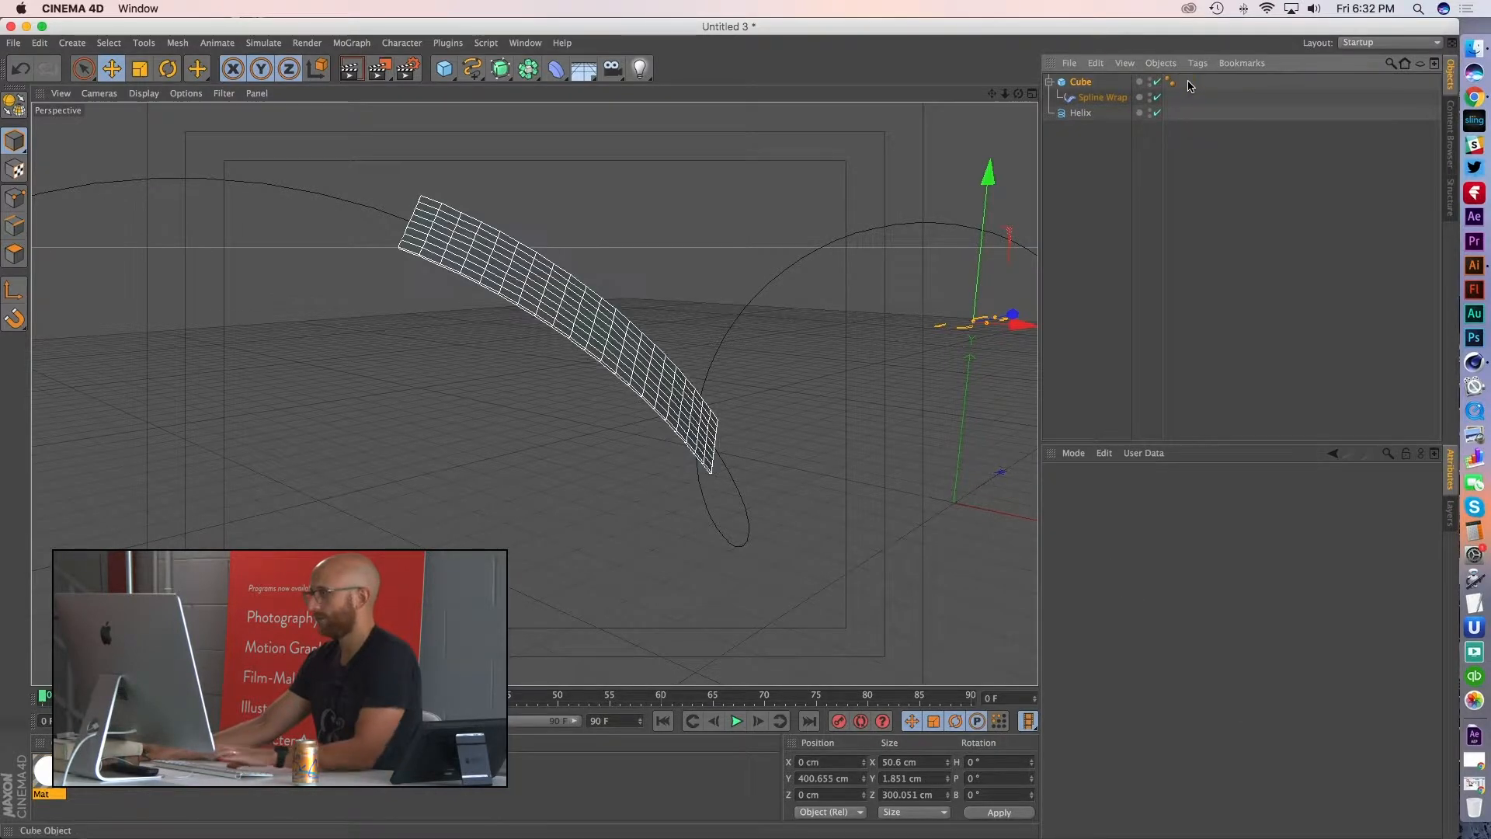
left_click(1086, 83)
left_click_drag(1262, 559, 1262, 559)
left_click_drag(1262, 556, 1262, 552)
left_click_drag(565, 396, 698, 301, "alt")
middle_click_drag(801, 221, 714, 280, "alt")
right_click_drag(655, 299, 762, 360, "alt")
middle_click_drag(761, 359, 699, 369, "alt")
right_click_drag(699, 368, 659, 368, "alt")
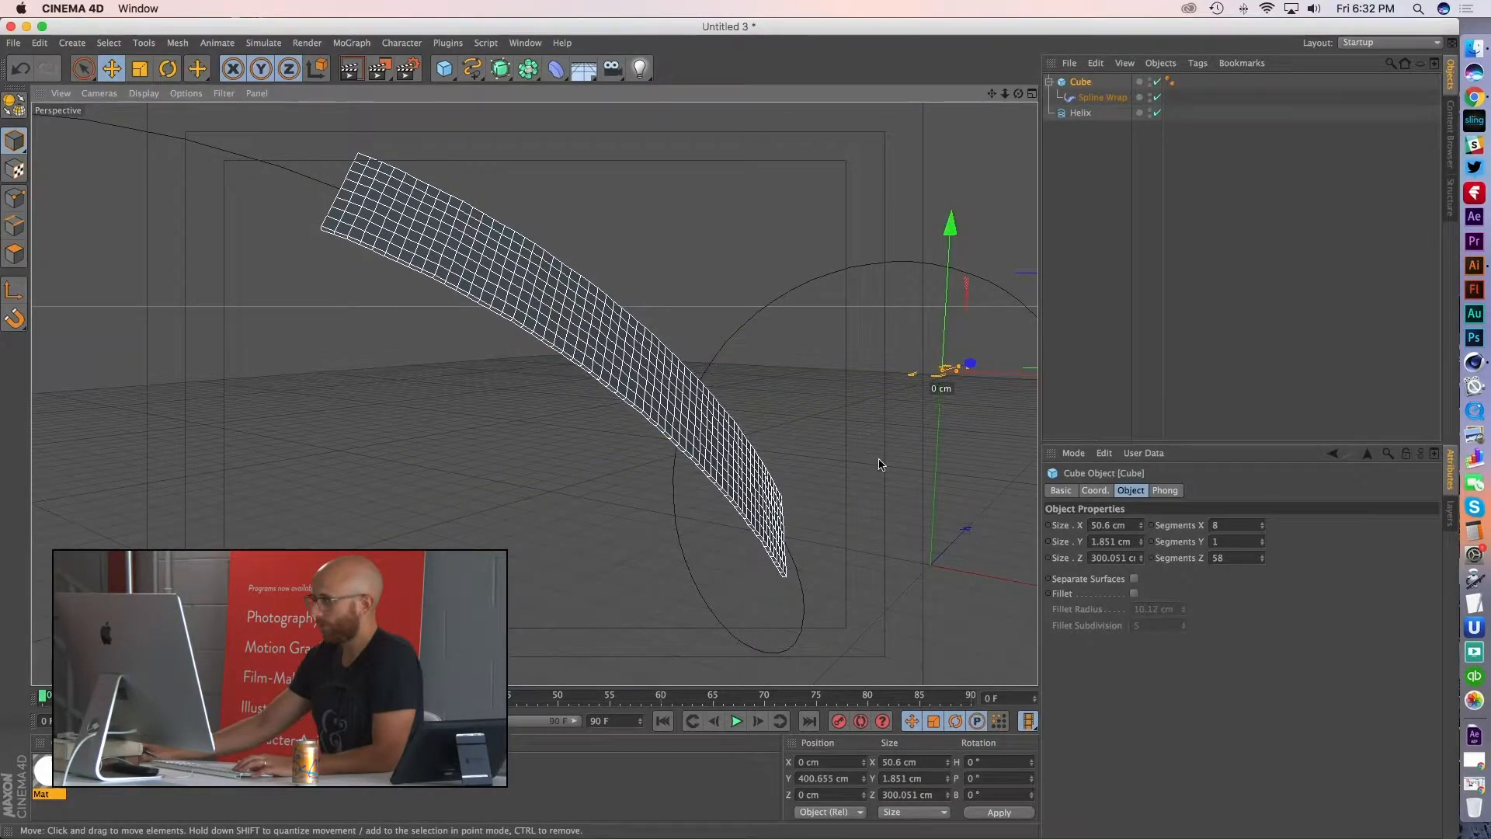
left_click_drag(1265, 558, 1263, 526)
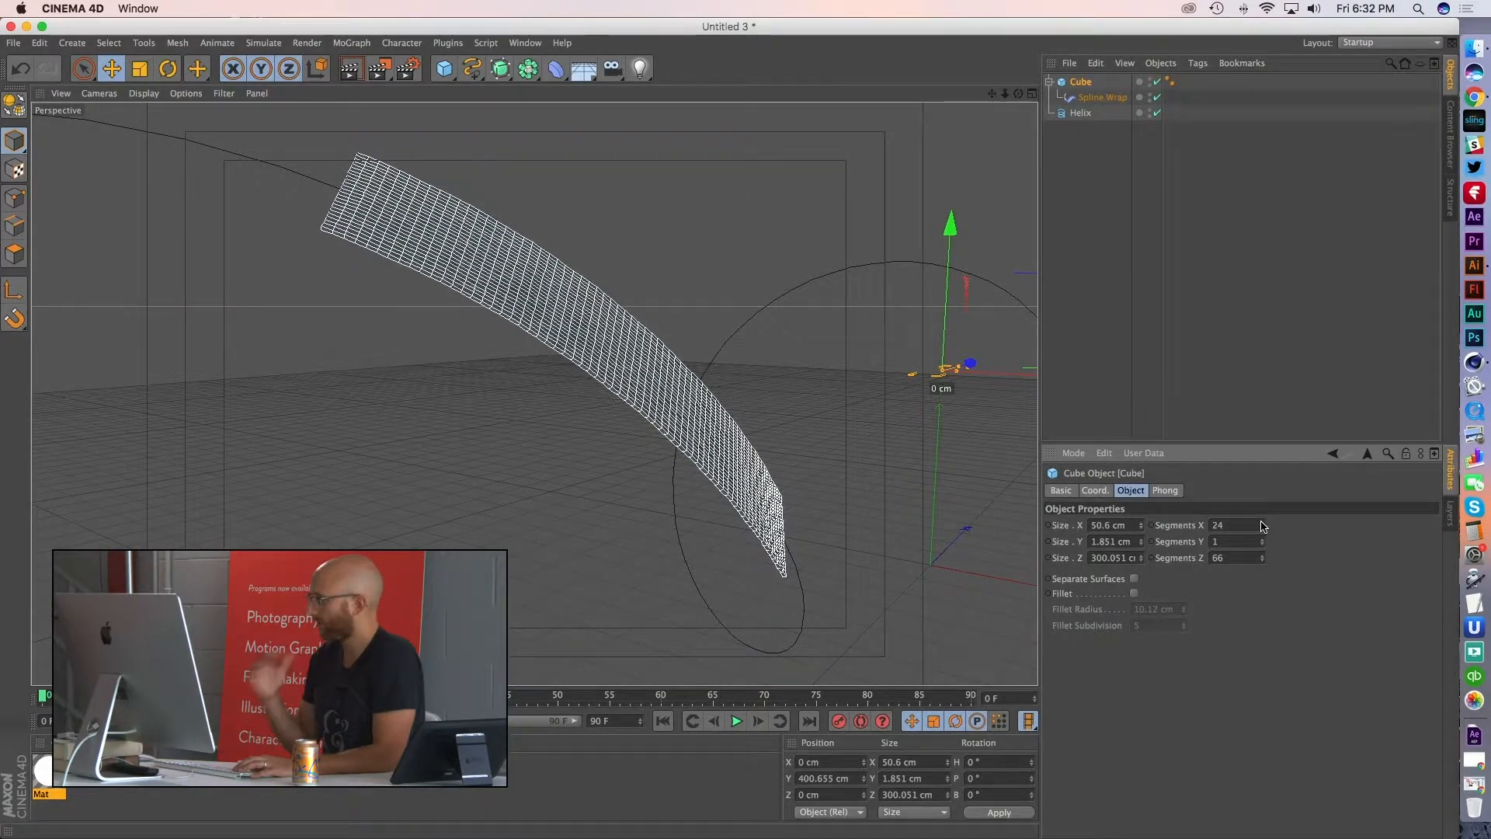
- Set the cube's Y segments to 2, test 5 segments along Z, and restore the Z segments to 66
left_click_drag(1263, 544, 1201, 566)
type("5")
key("Return")
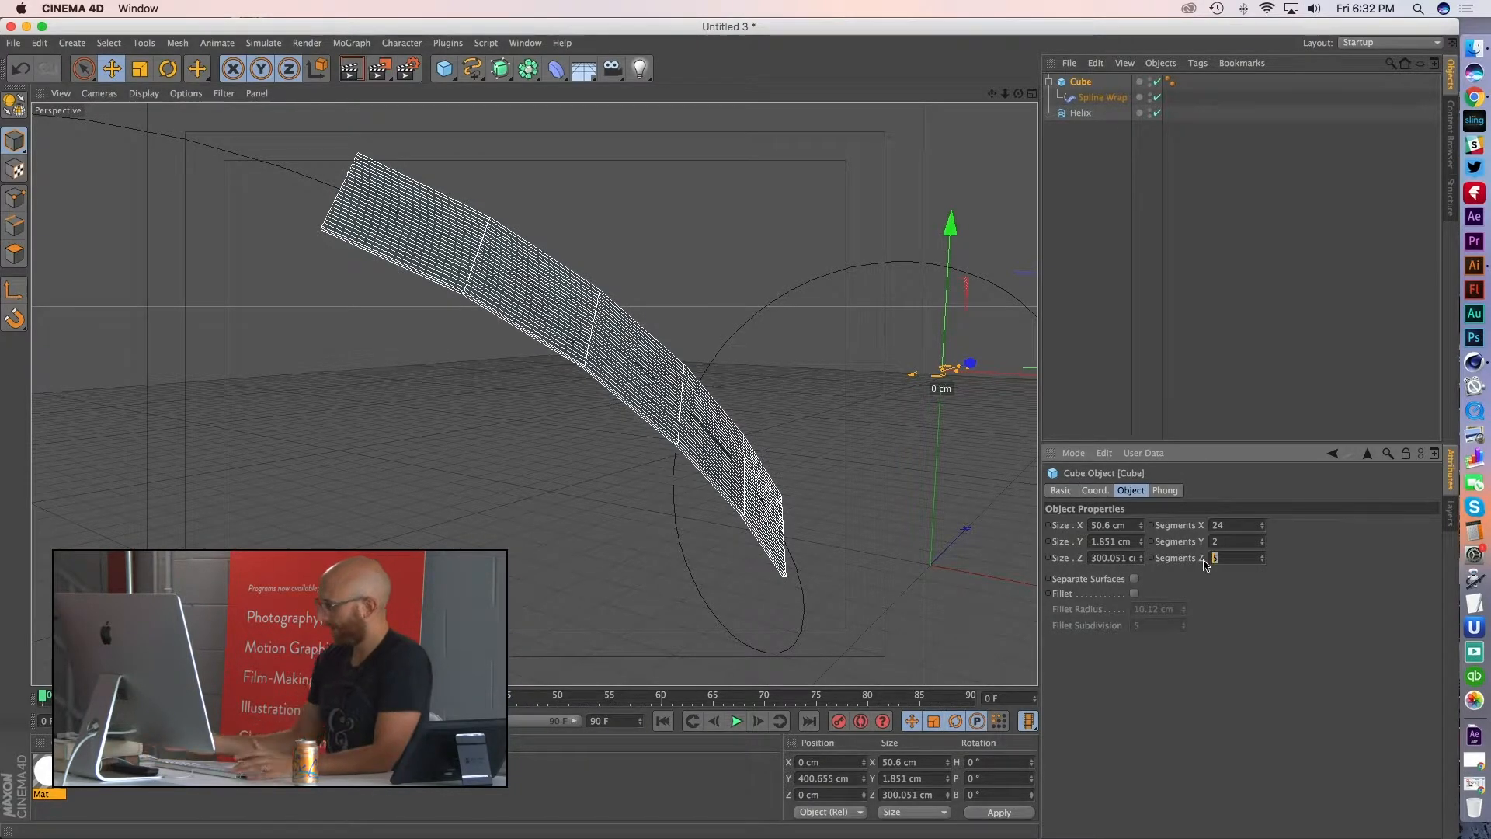
type("66")
key("Return")
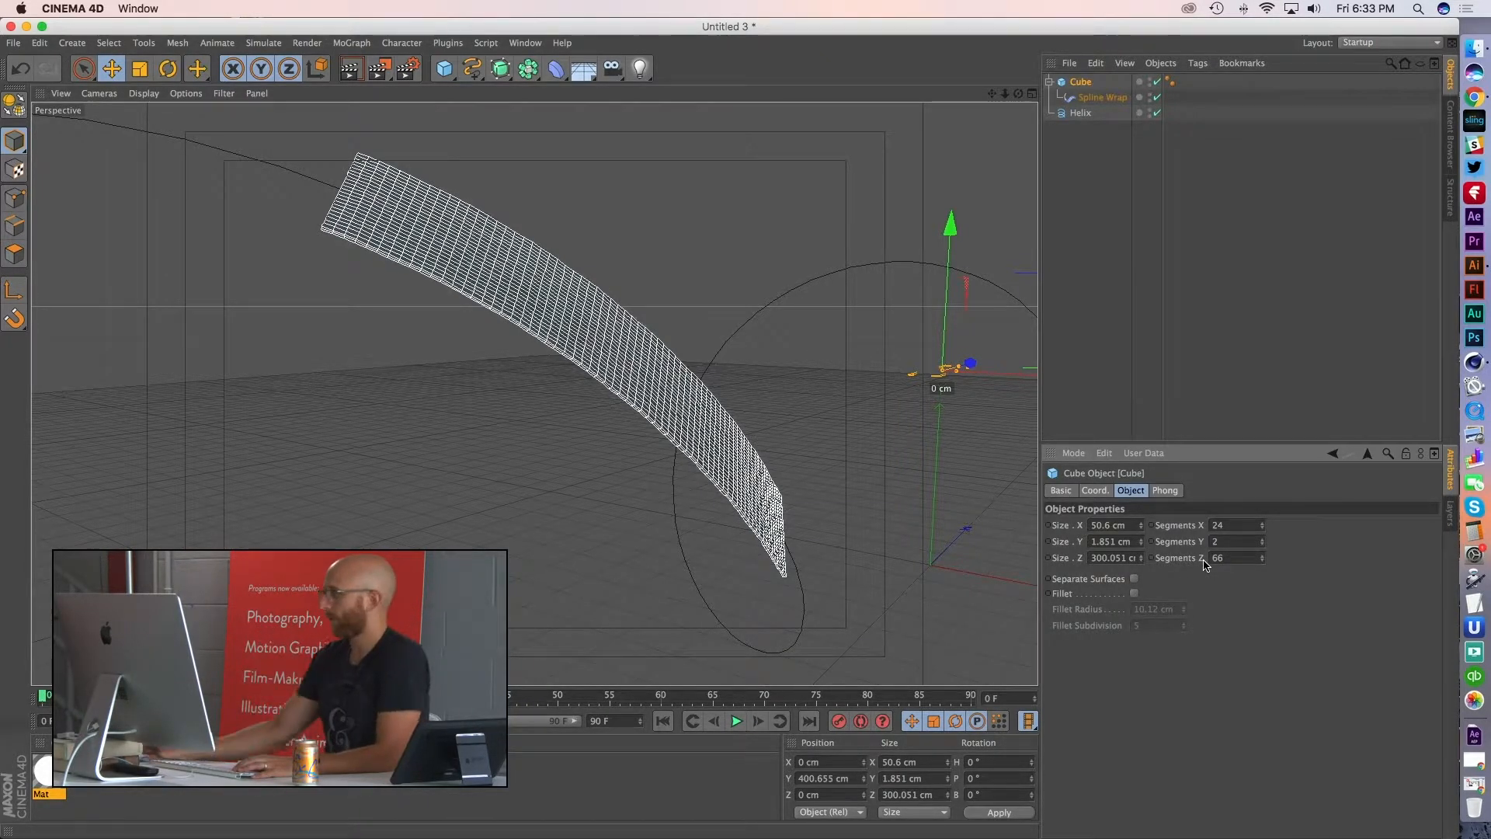
- Set the Helix's adaptive intermediate point angle to 0°
left_click(1081, 113)
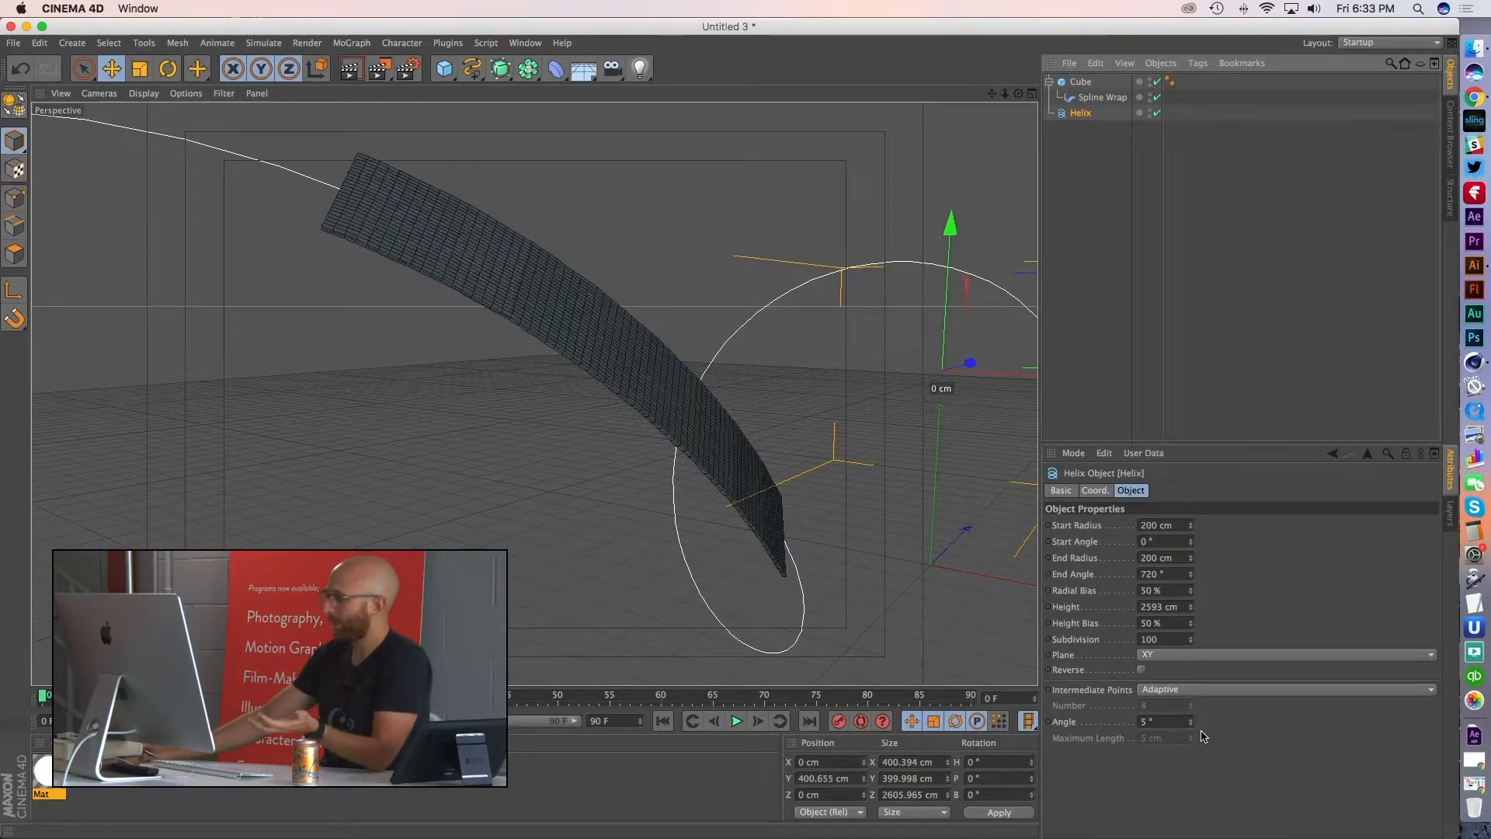
left_click_drag(1166, 722, 1138, 728)
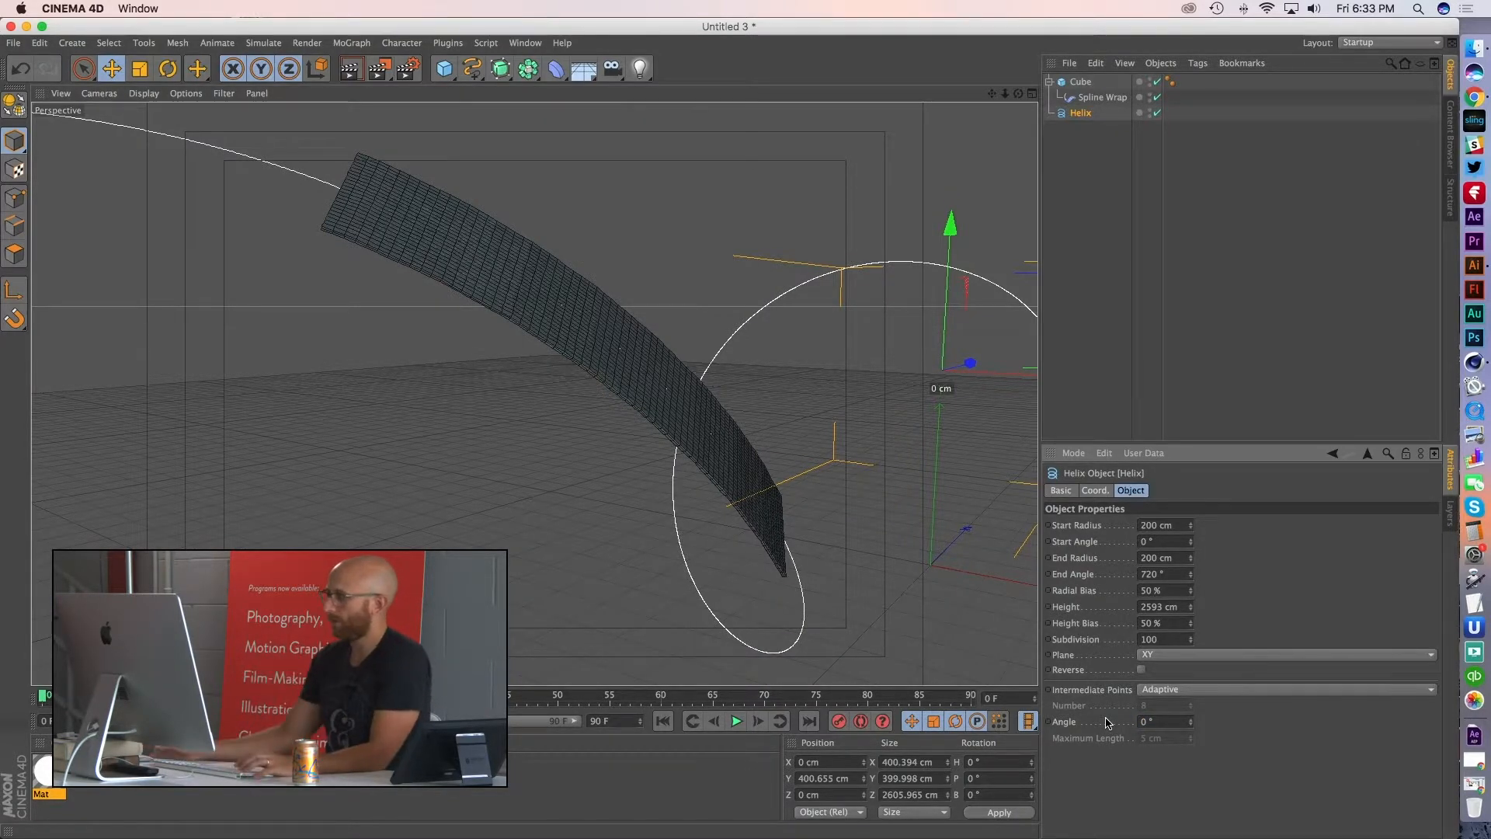
middle_click_drag(831, 491, 735, 520, "alt")
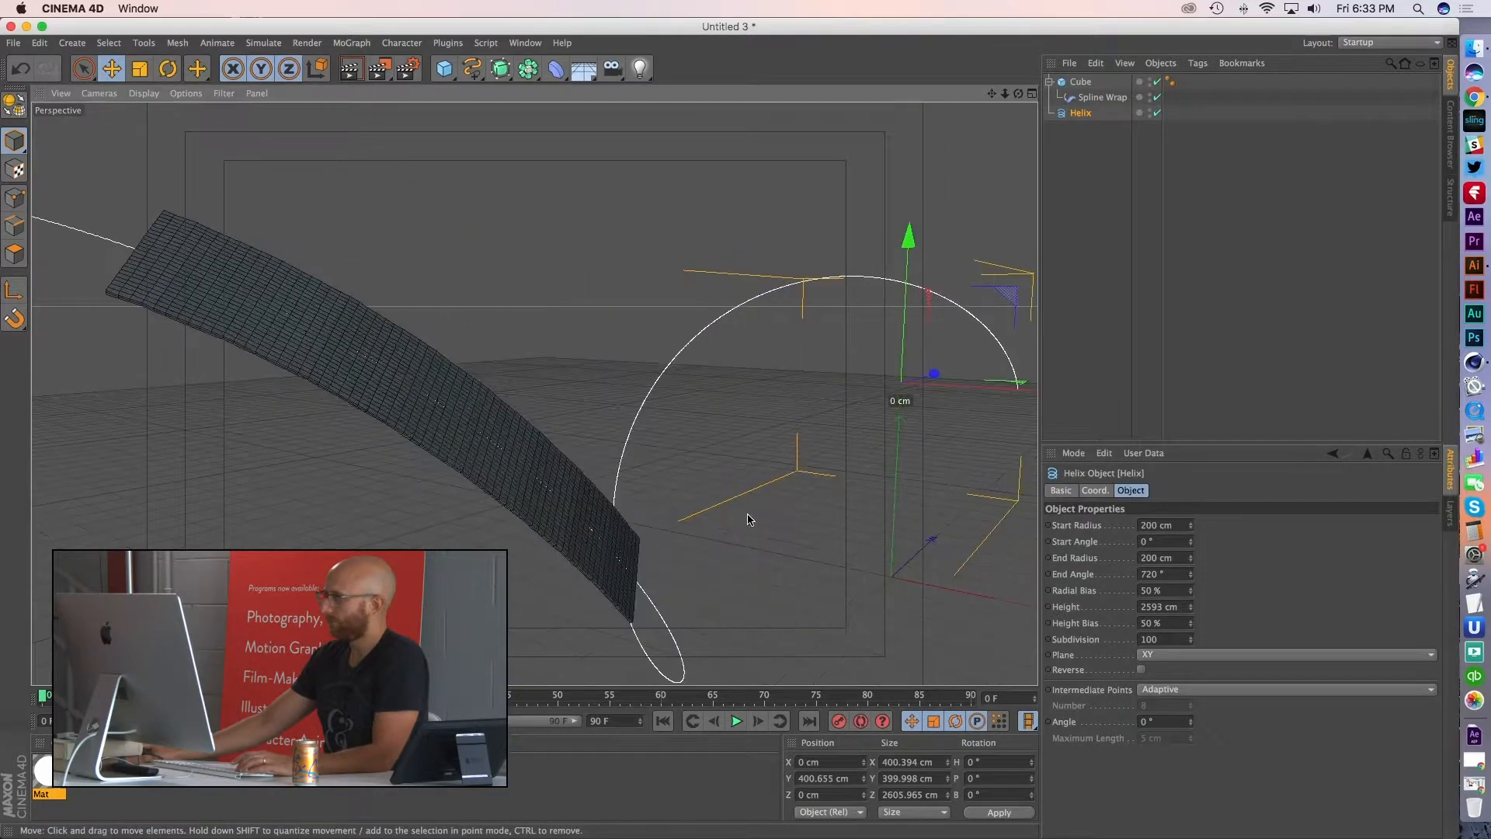
- Set the Spline Wrap offset to -8% and keyframe it at frame 0
scroll(731, 518, "down", 10)
left_click_drag(620, 523, 635, 470, "alt")
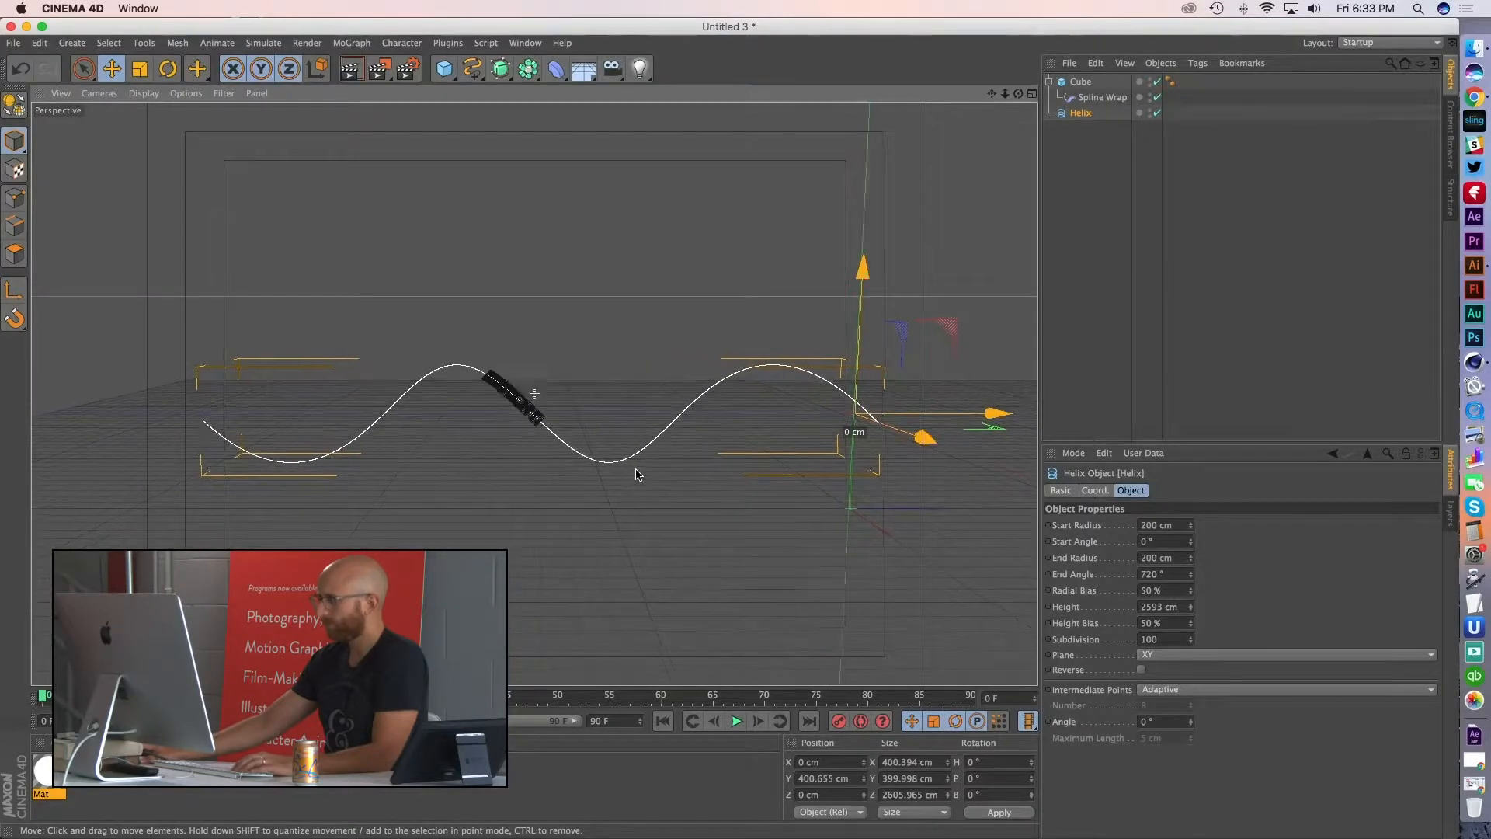
left_click(1099, 98)
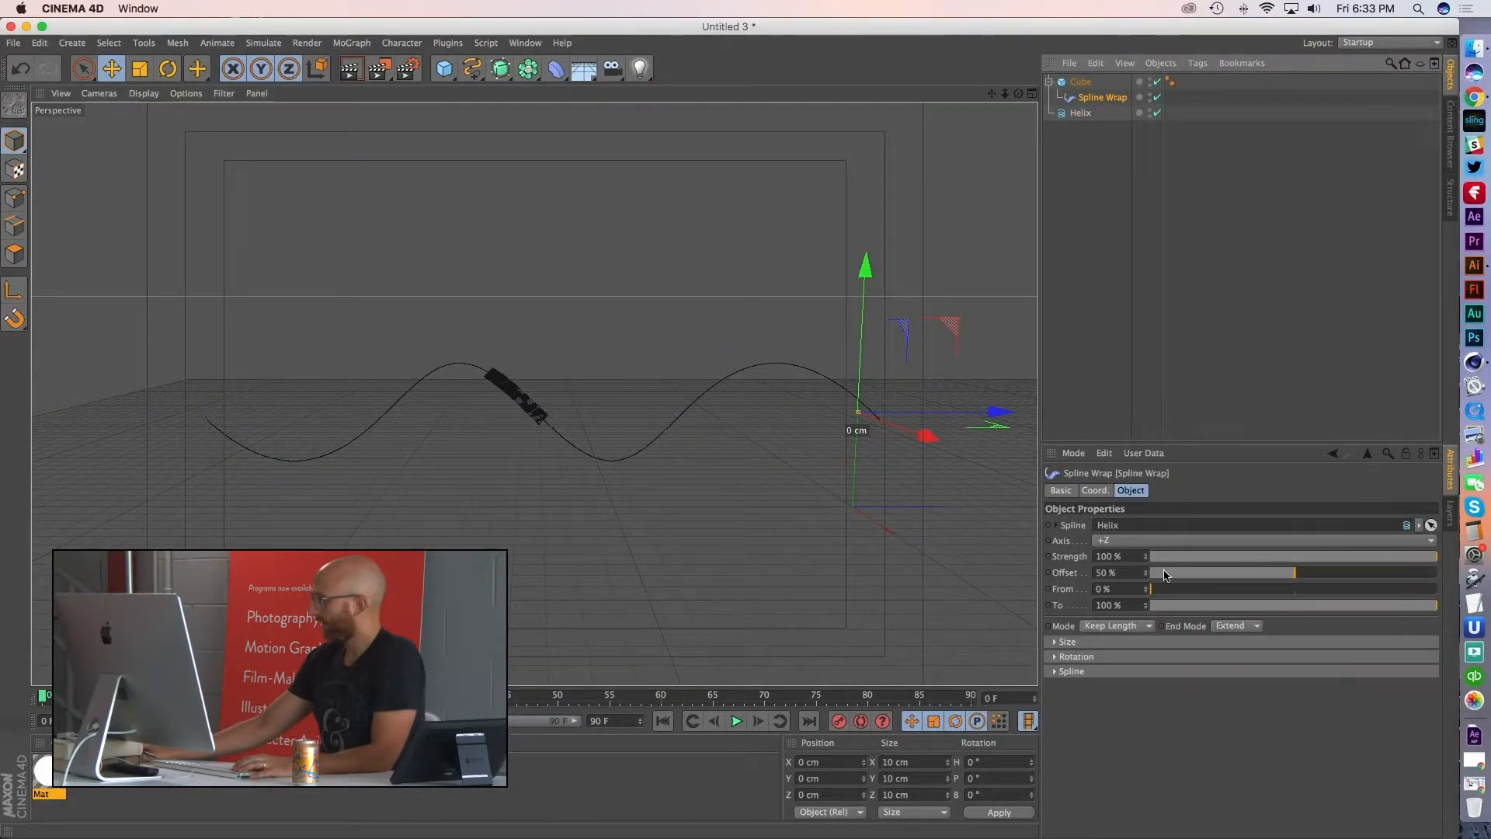
double_click(1131, 571)
type("0")
key("Return")
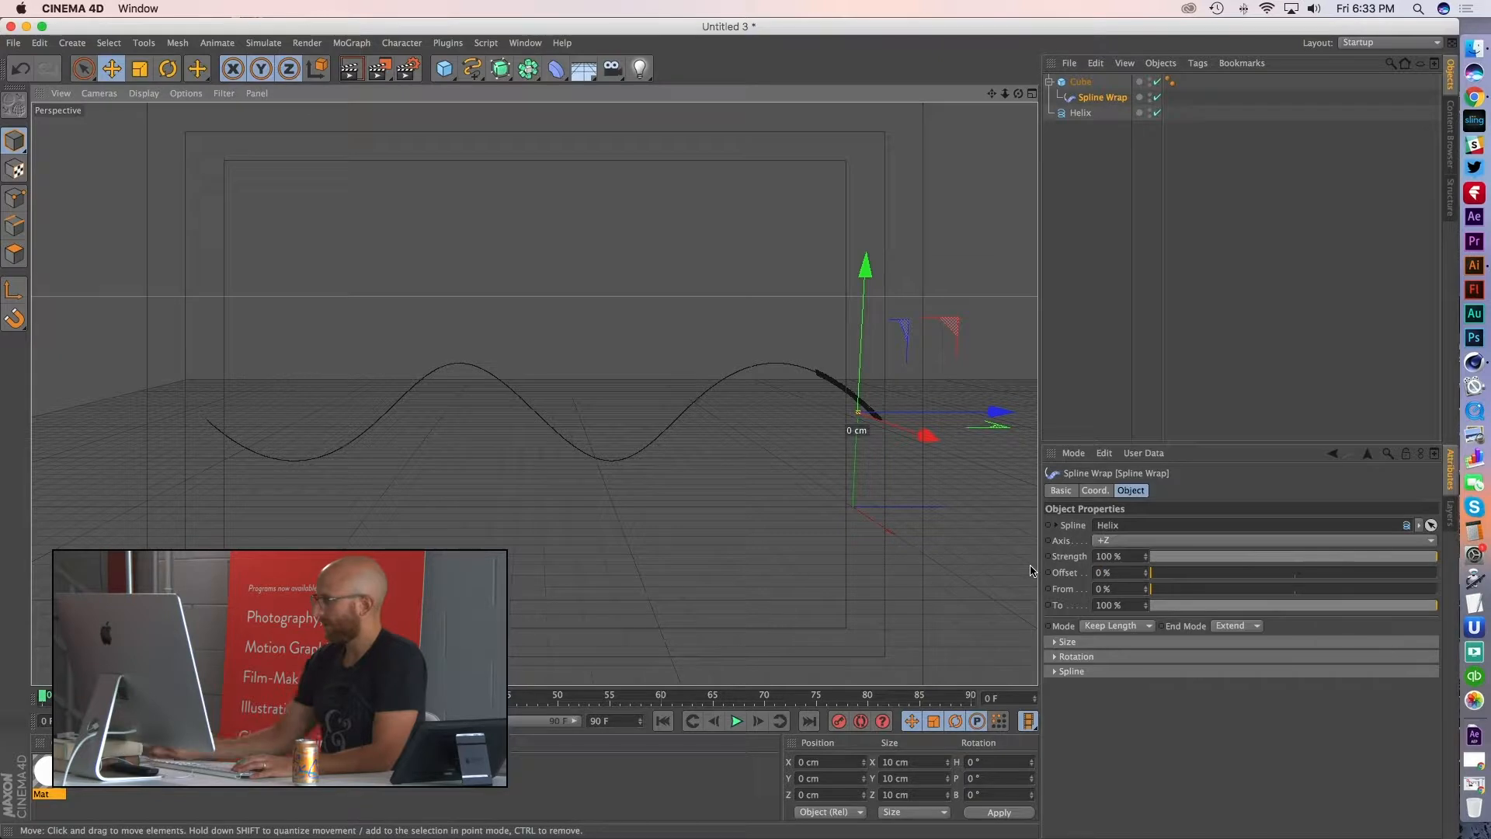
left_click_drag(1146, 576, 1148, 579)
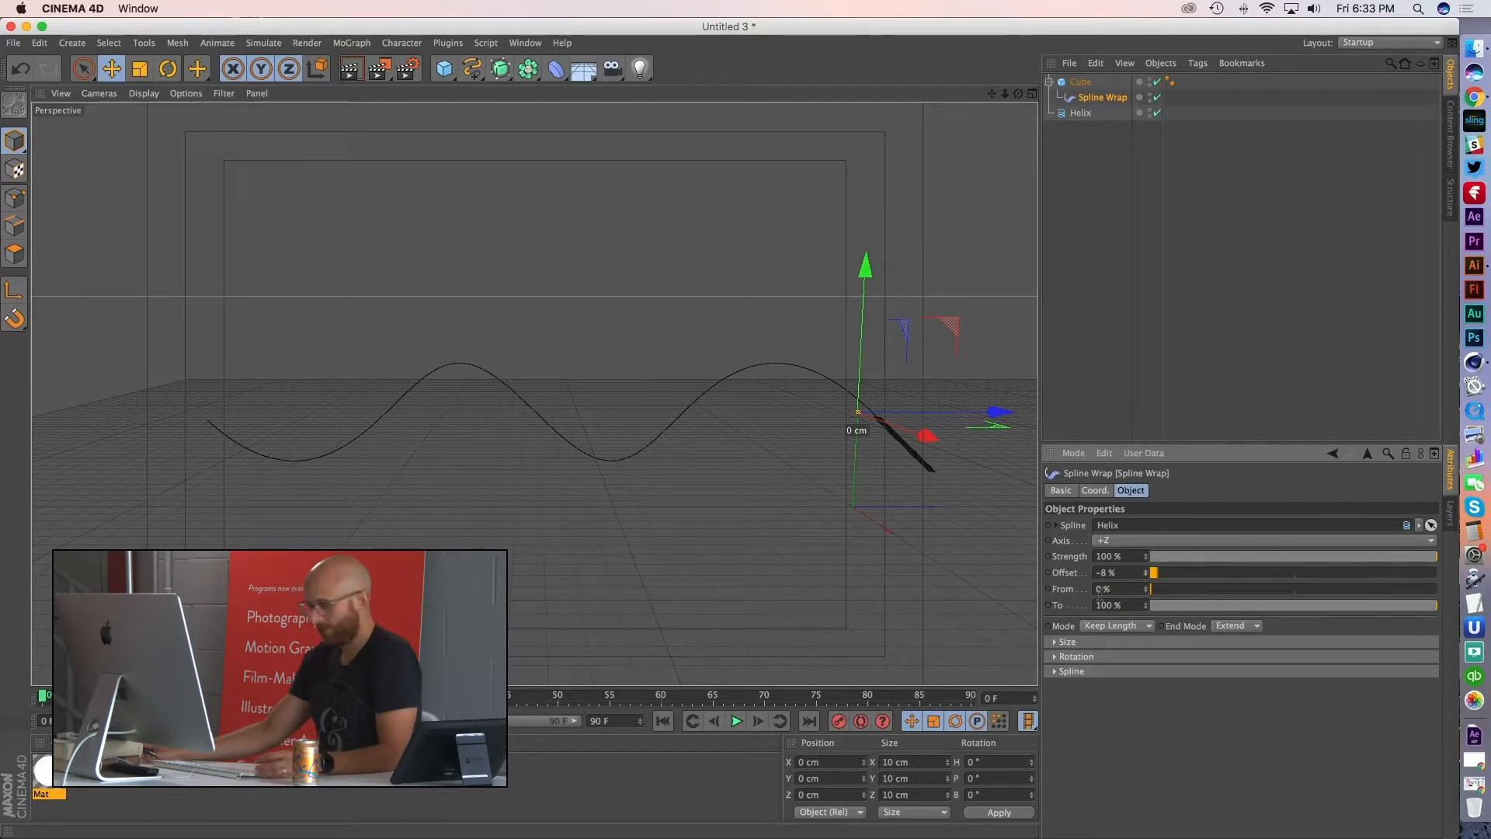
left_click(1049, 573)
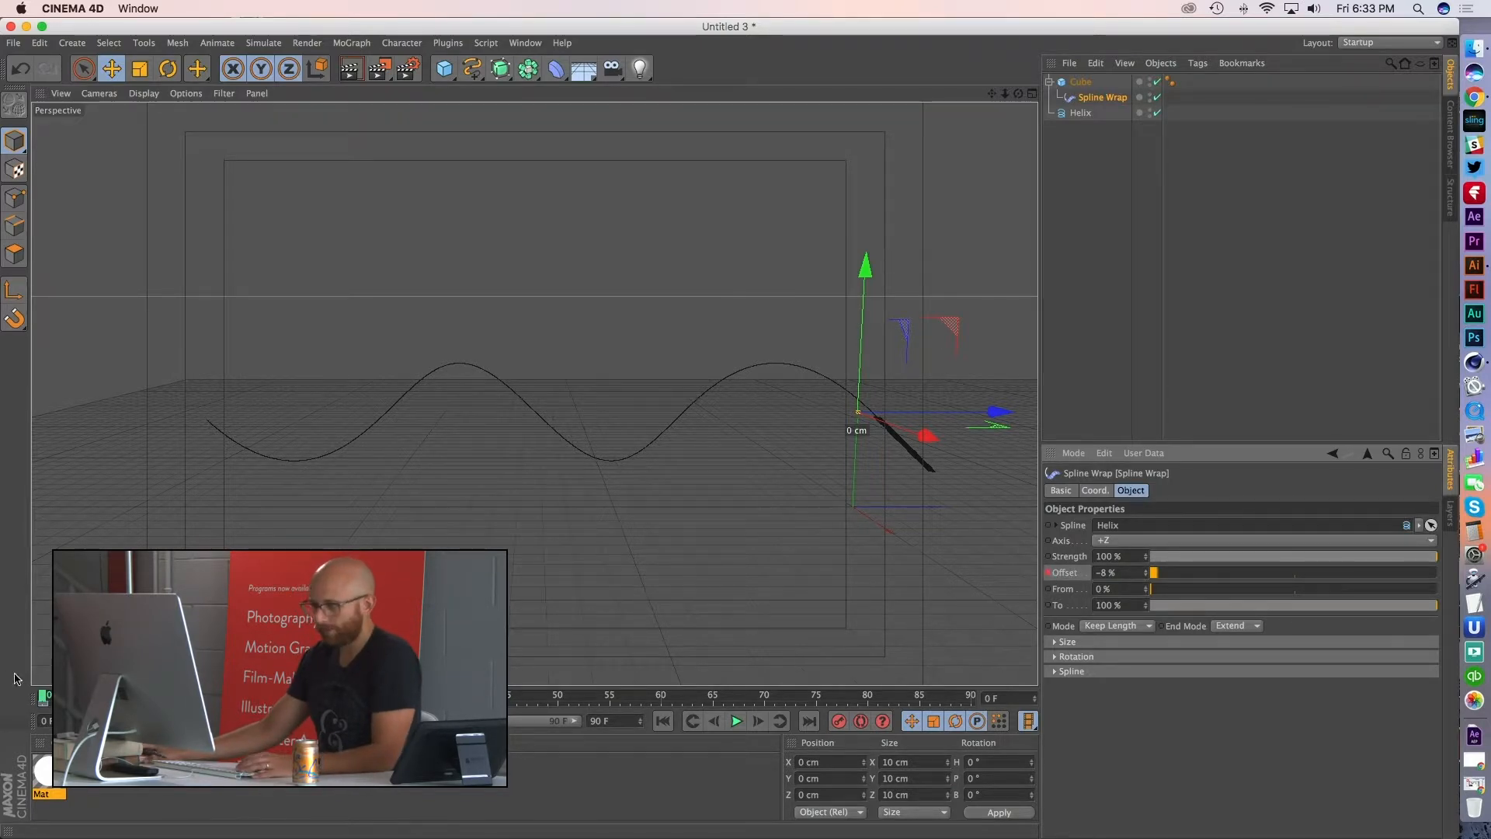
- Keyframe the Spline Wrap offset at 101% on frame 90
left_click(45, 698)
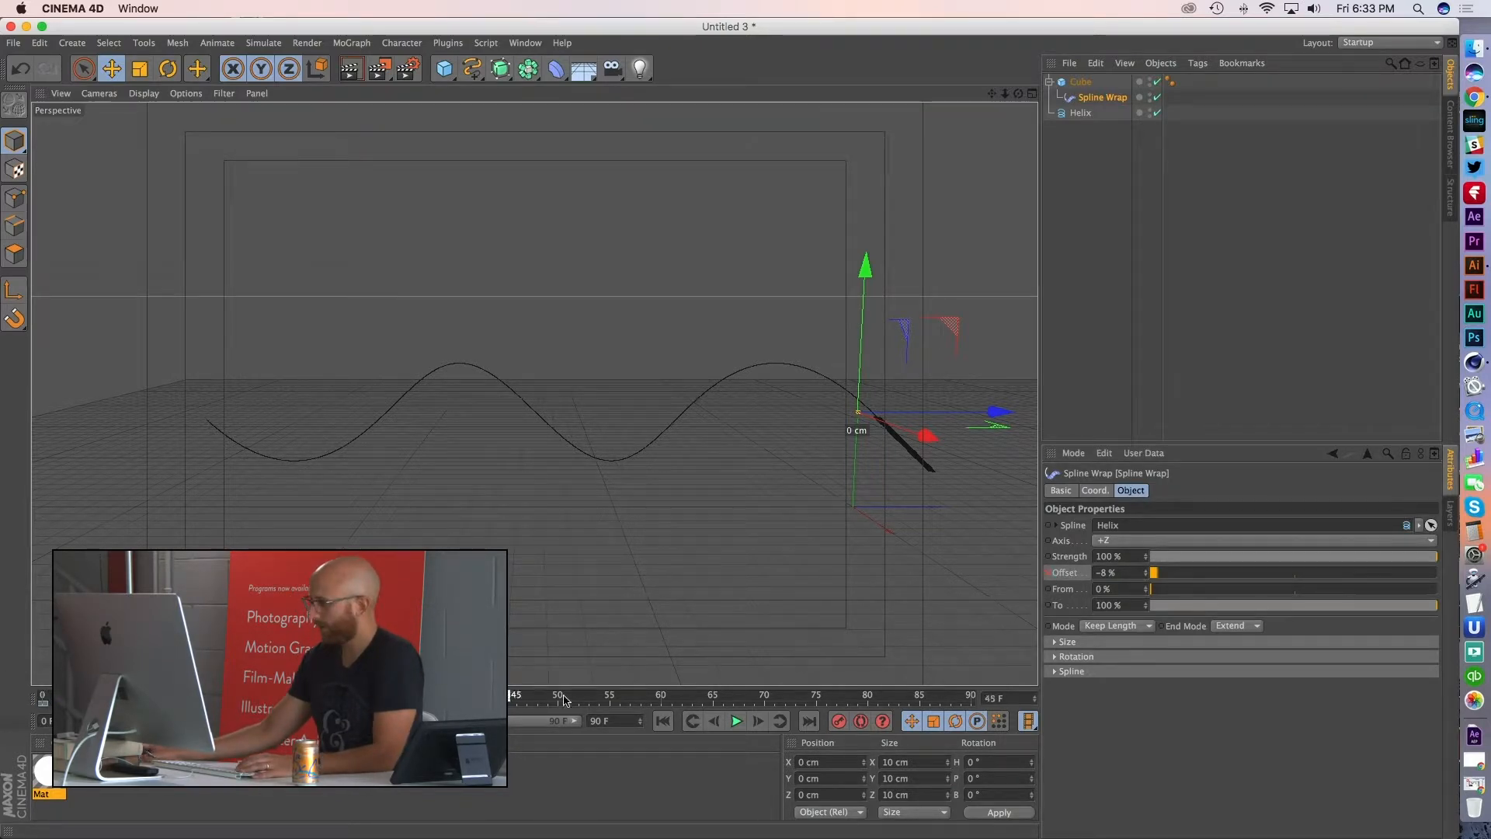
left_click_drag(565, 702, 622, 704)
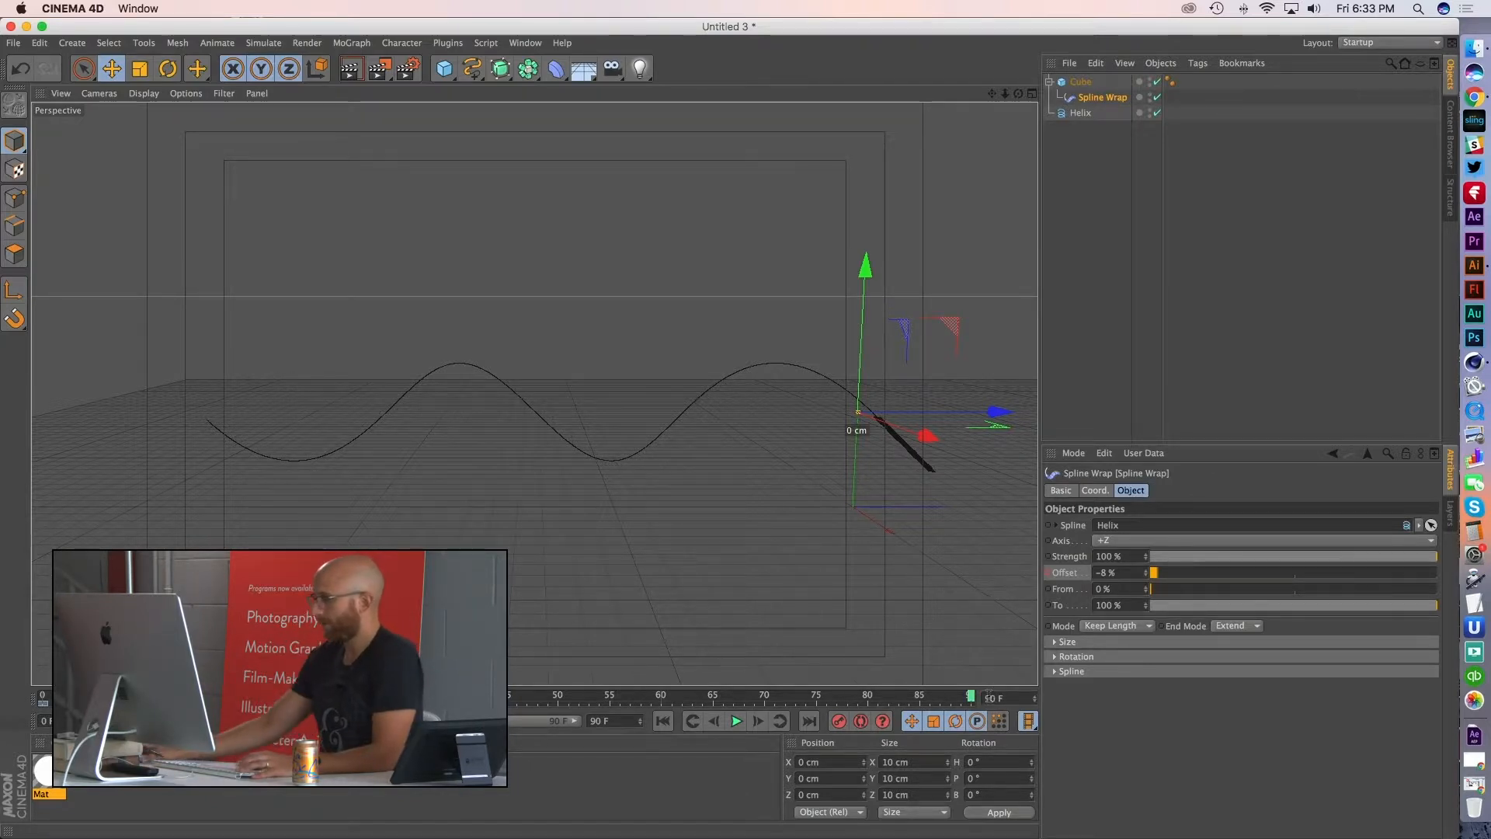
left_click_drag(1148, 575, 1342, 575)
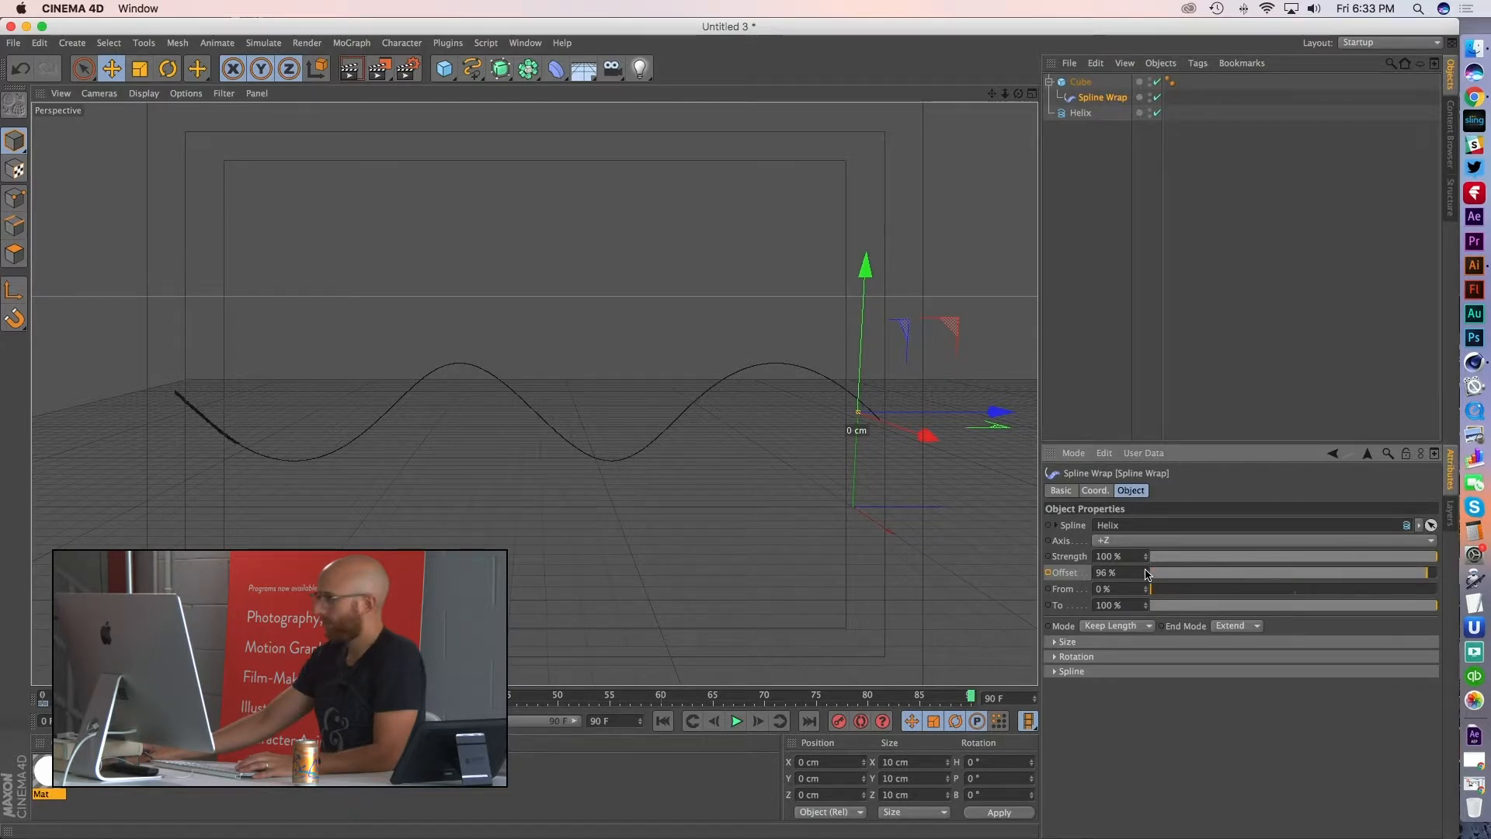
left_click_drag(1145, 573, 1147, 573)
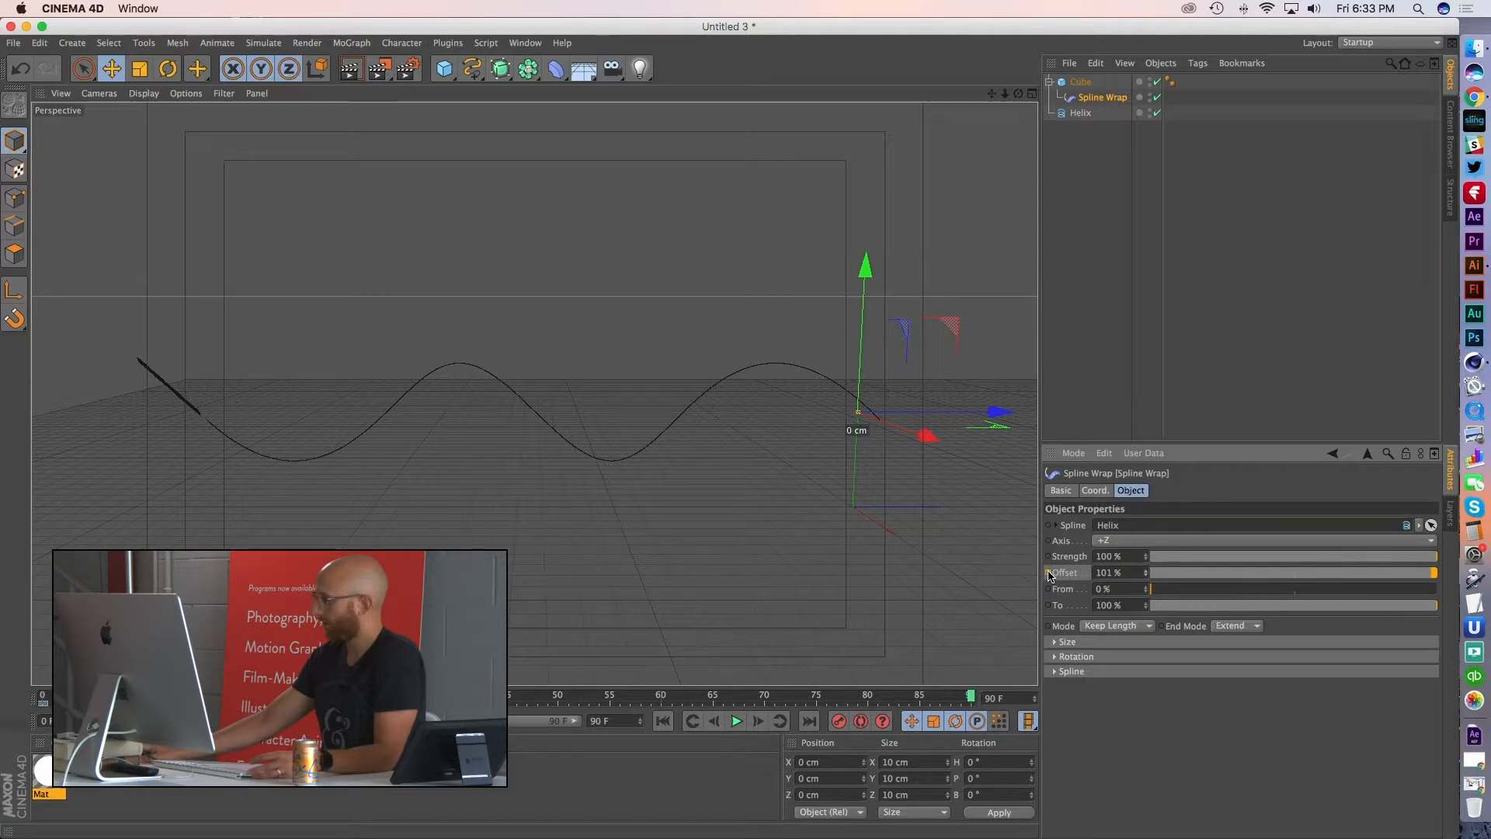
- Play the offset animation and apply the Mat material to the Cube
left_click(743, 728)
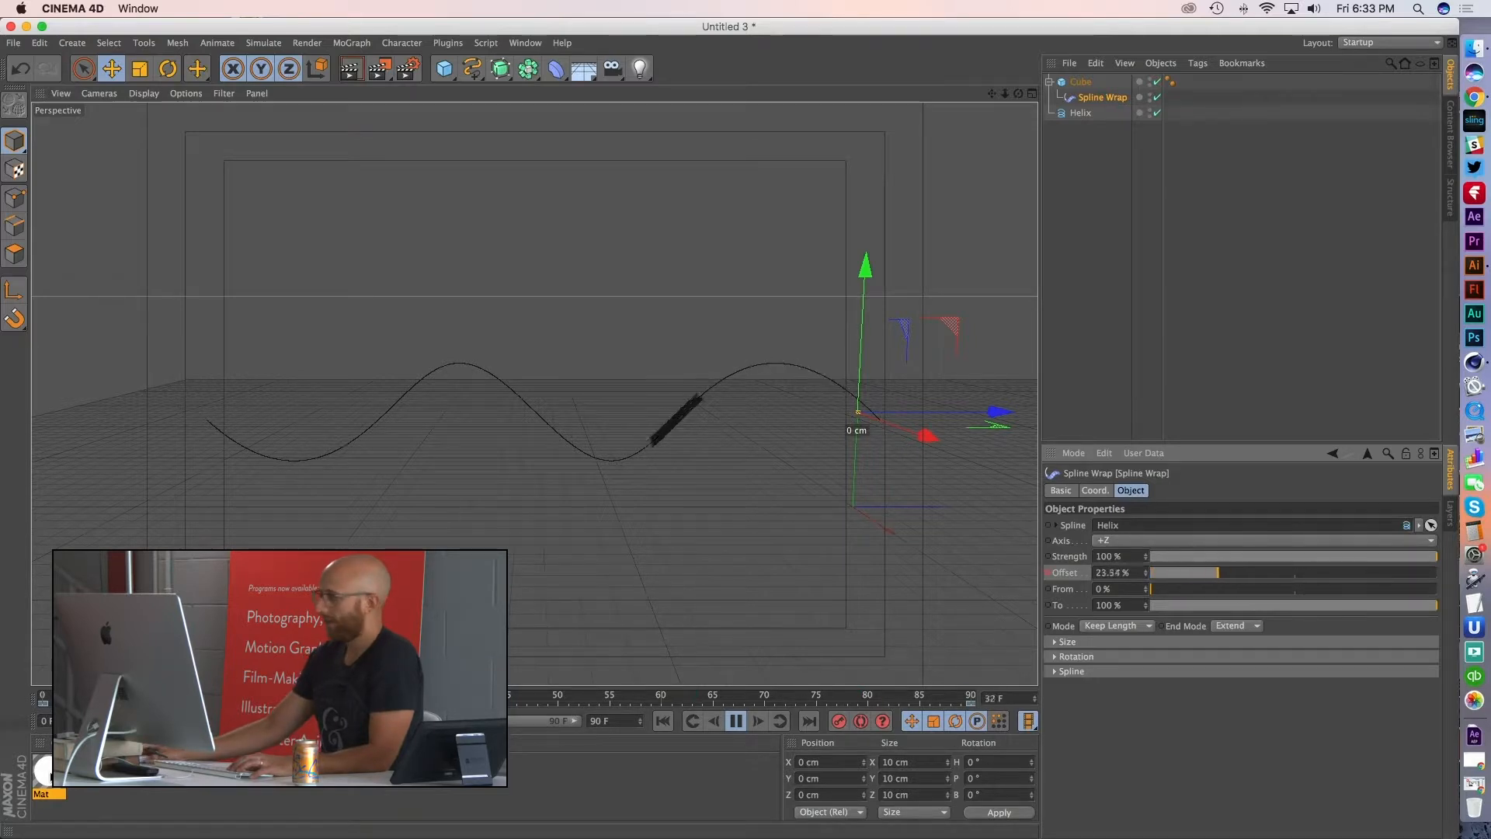
left_click_drag(1085, 87, 1084, 84)
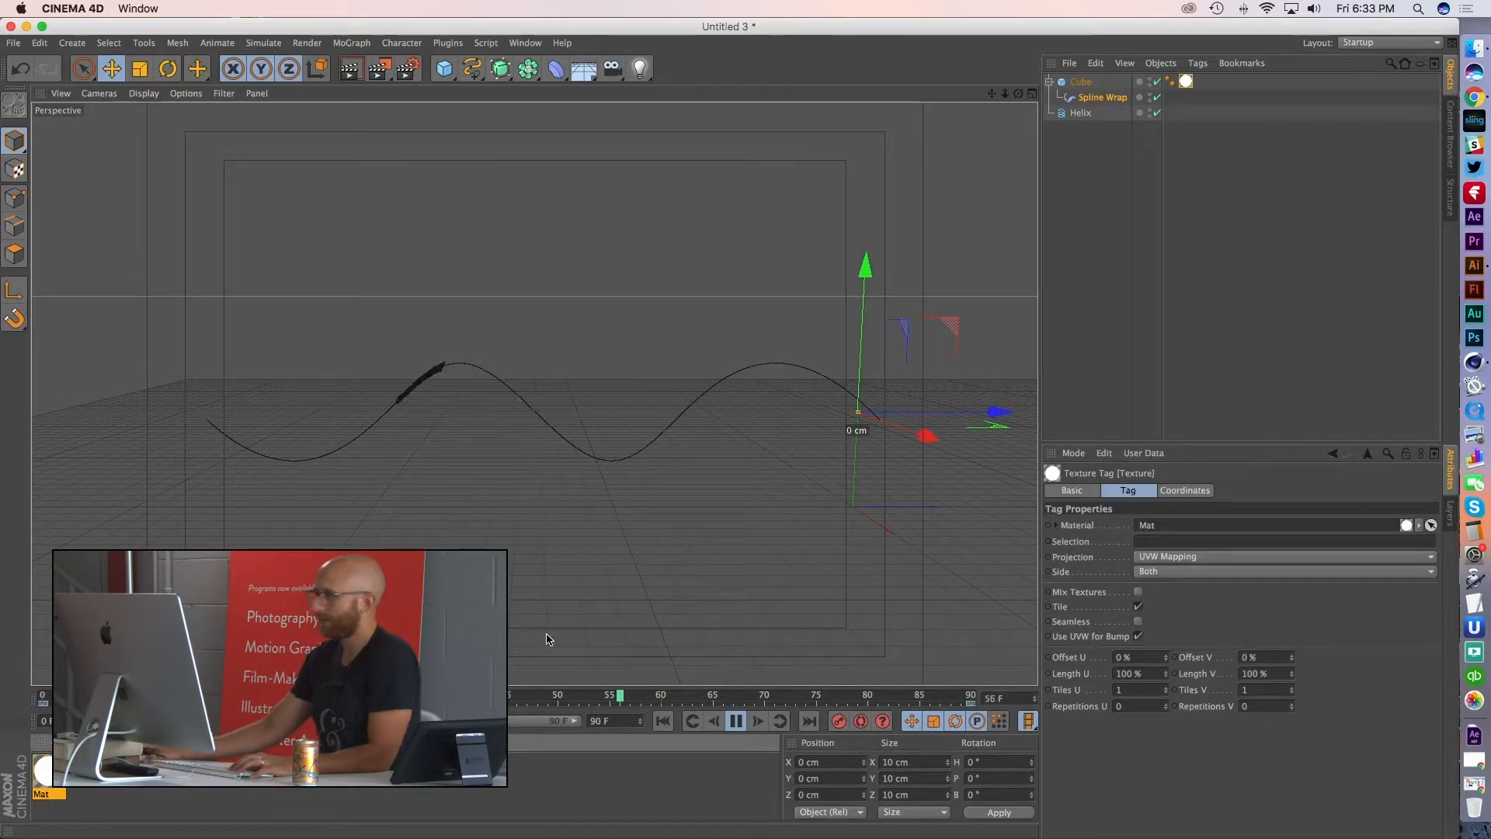
left_click(1186, 360)
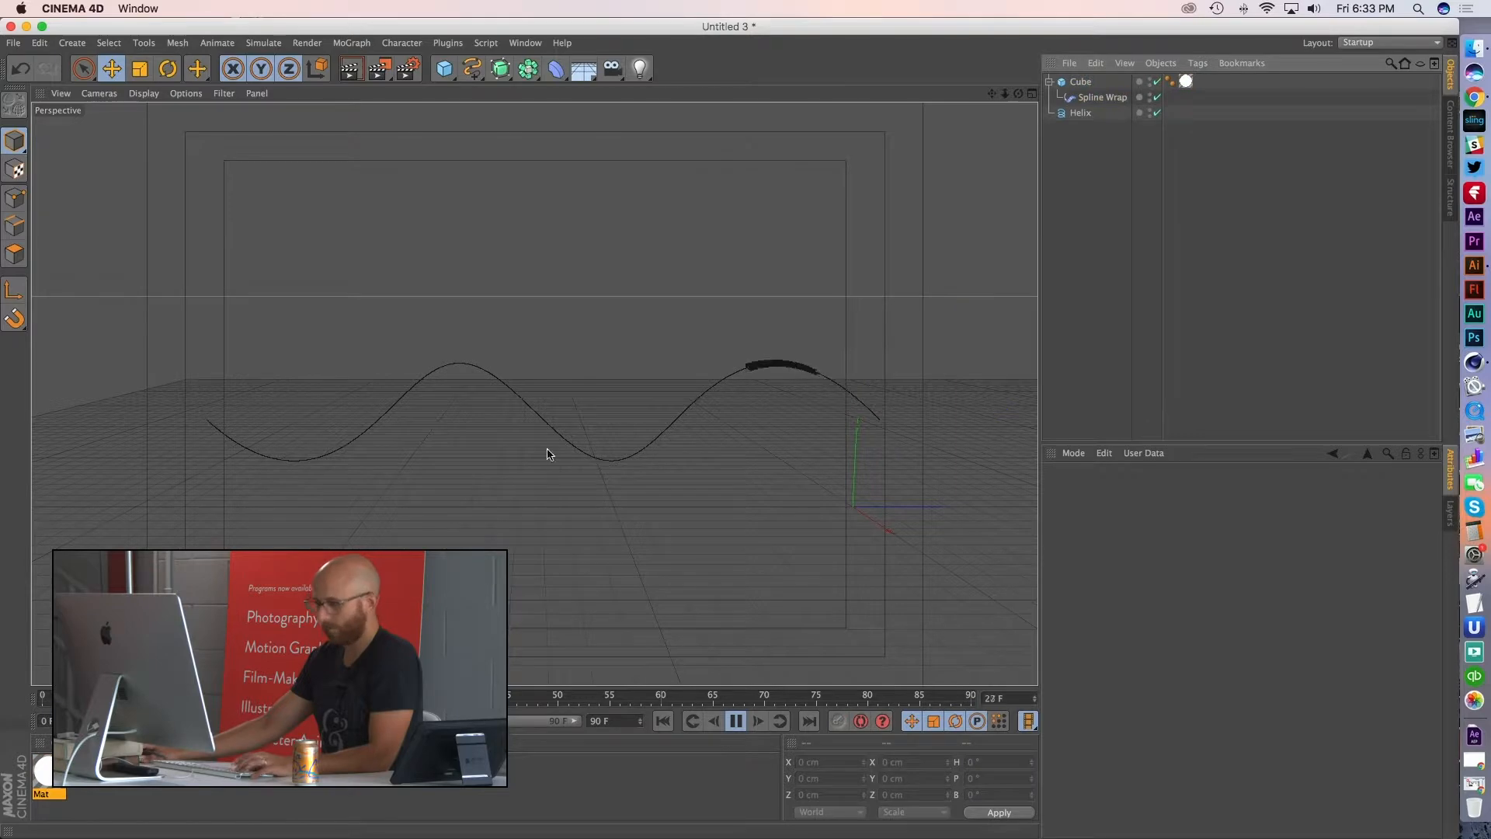
- Examine the playing animation from the end of the helix, looking down its length, and stop playback at frame 64
left_click_drag(566, 406, 599, 409, "alt")
scroll(596, 408, "down", 1)
scroll(591, 406, "up", 3)
scroll(593, 405, "down", 1)
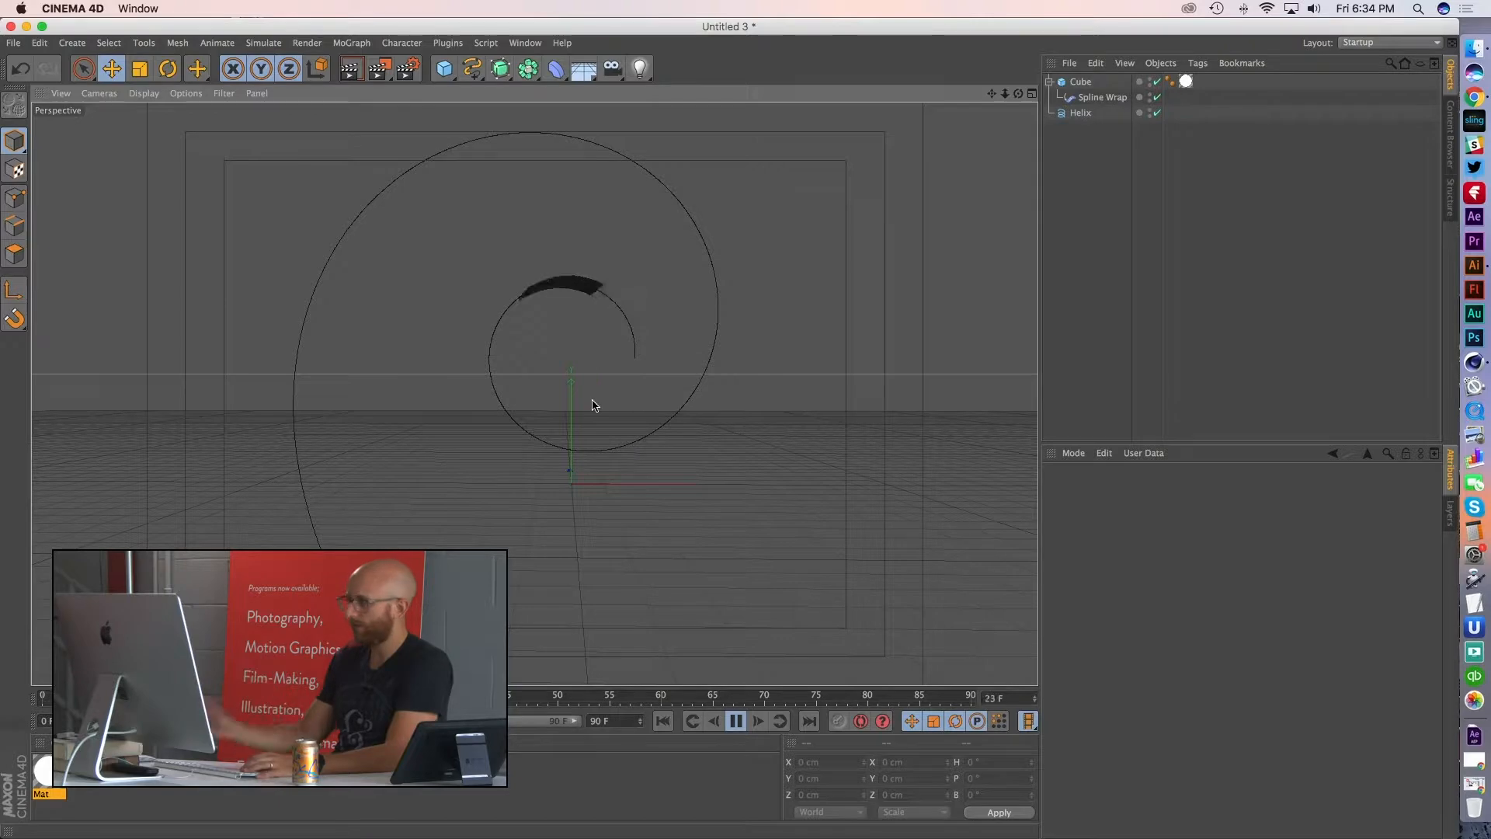
left_click(737, 722)
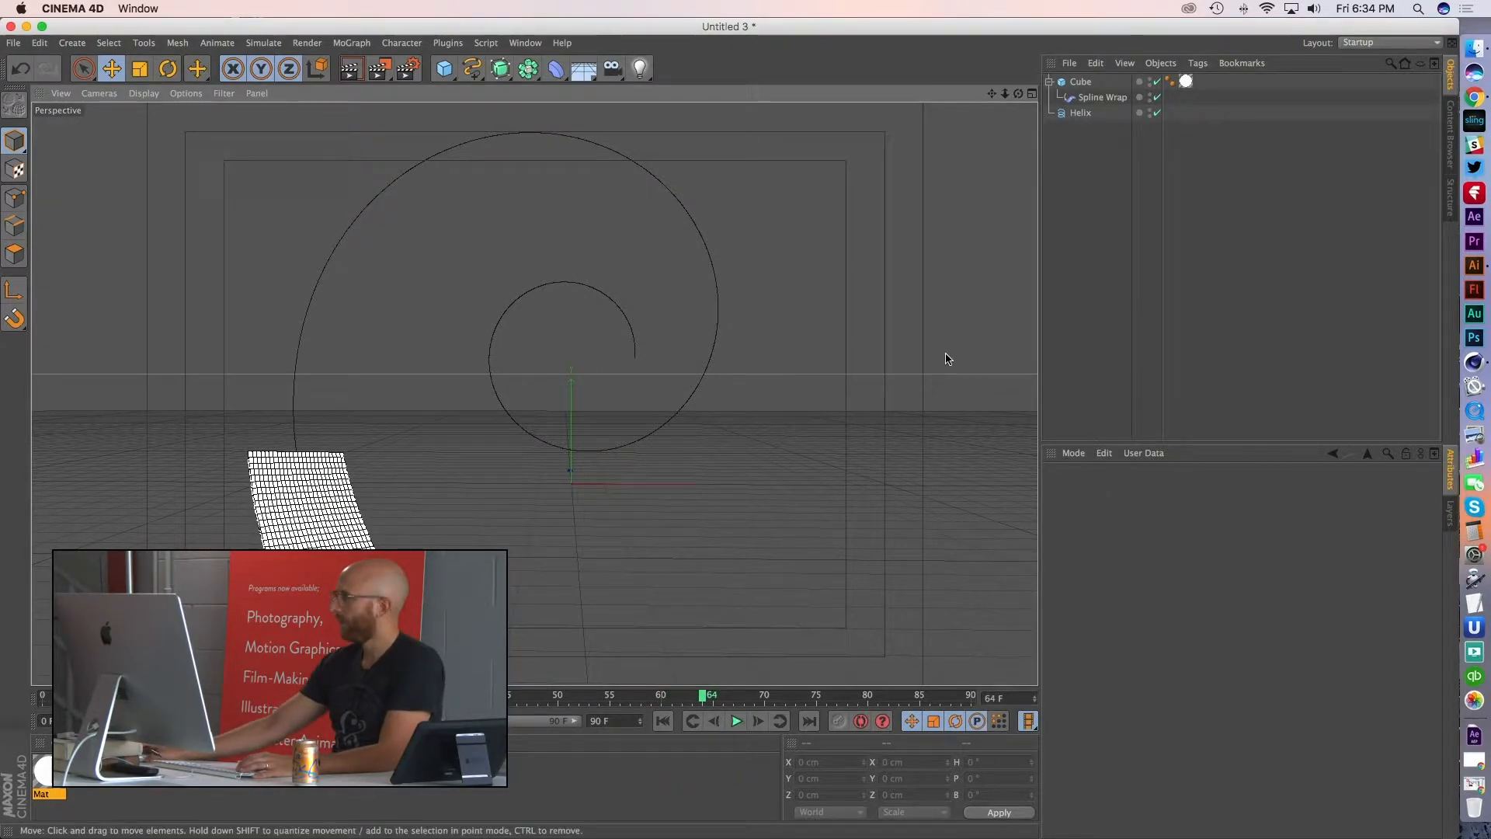
- Group the Cube and the Helix under a null named "shape 1"
left_click(1102, 97)
key("Delete")
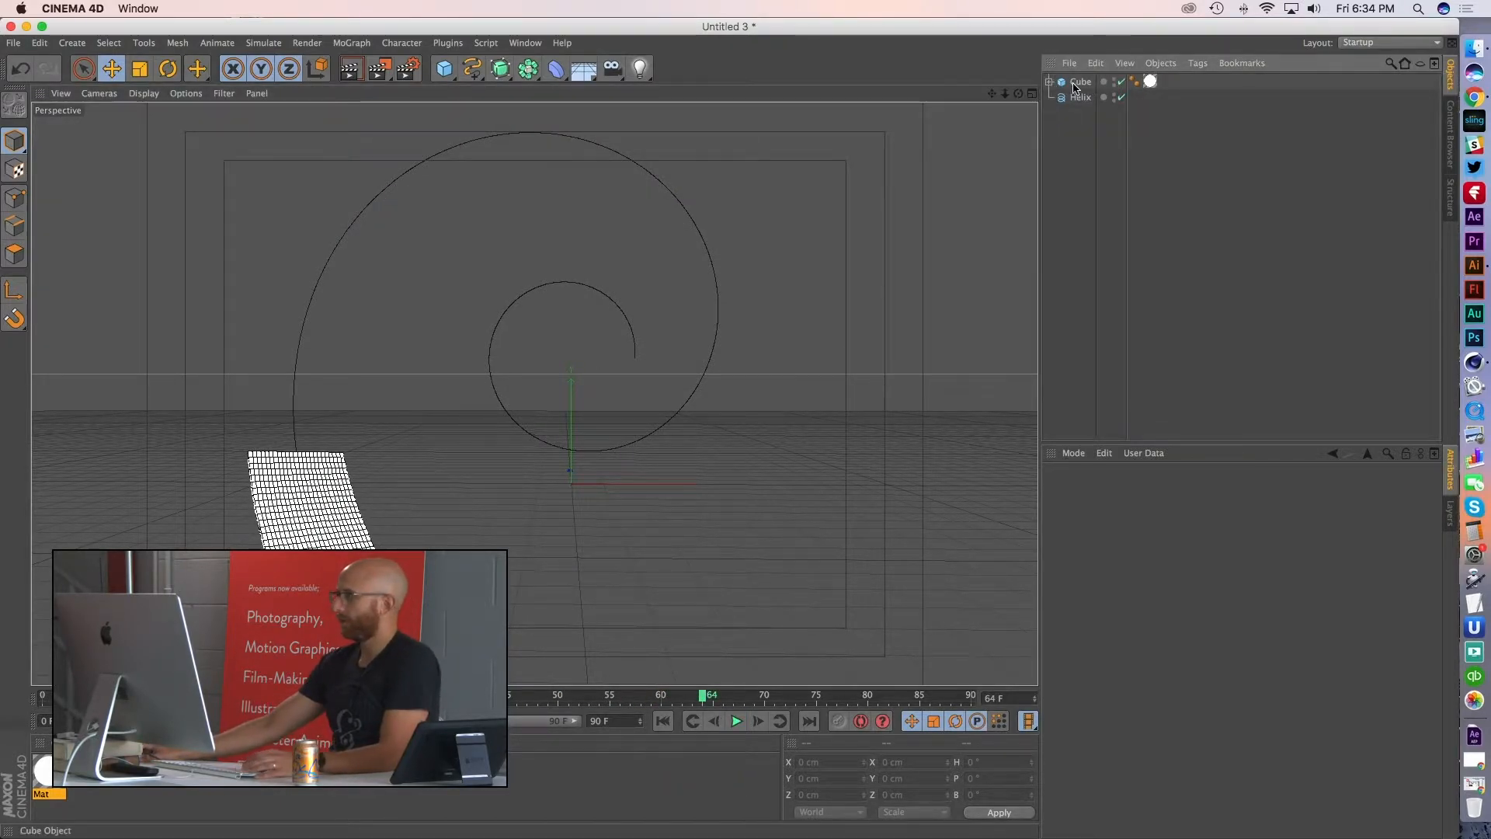
left_click_drag(1070, 66, 1065, 80)
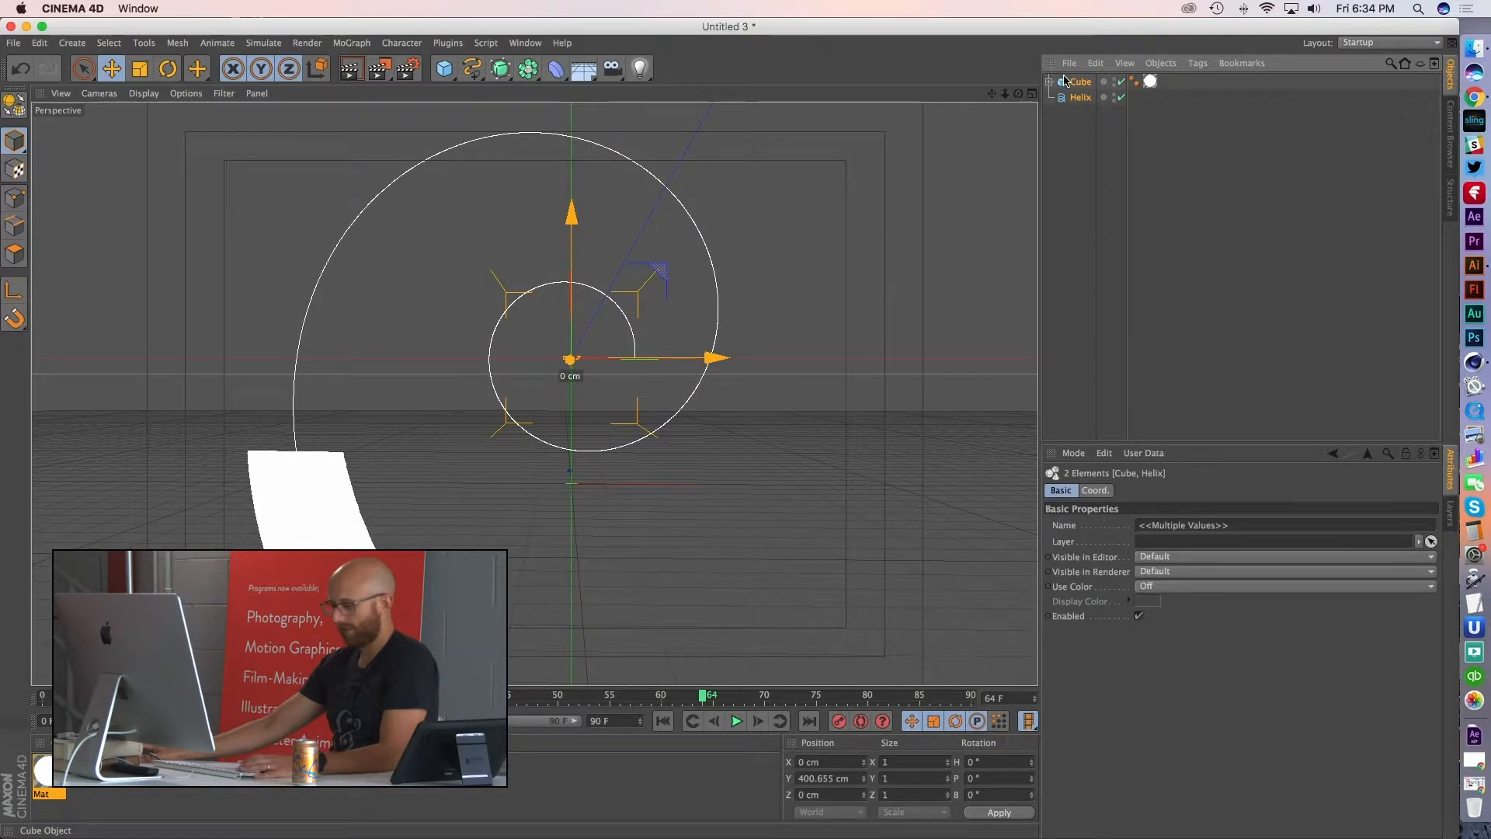
key("alt+g")
double_click(1079, 81)
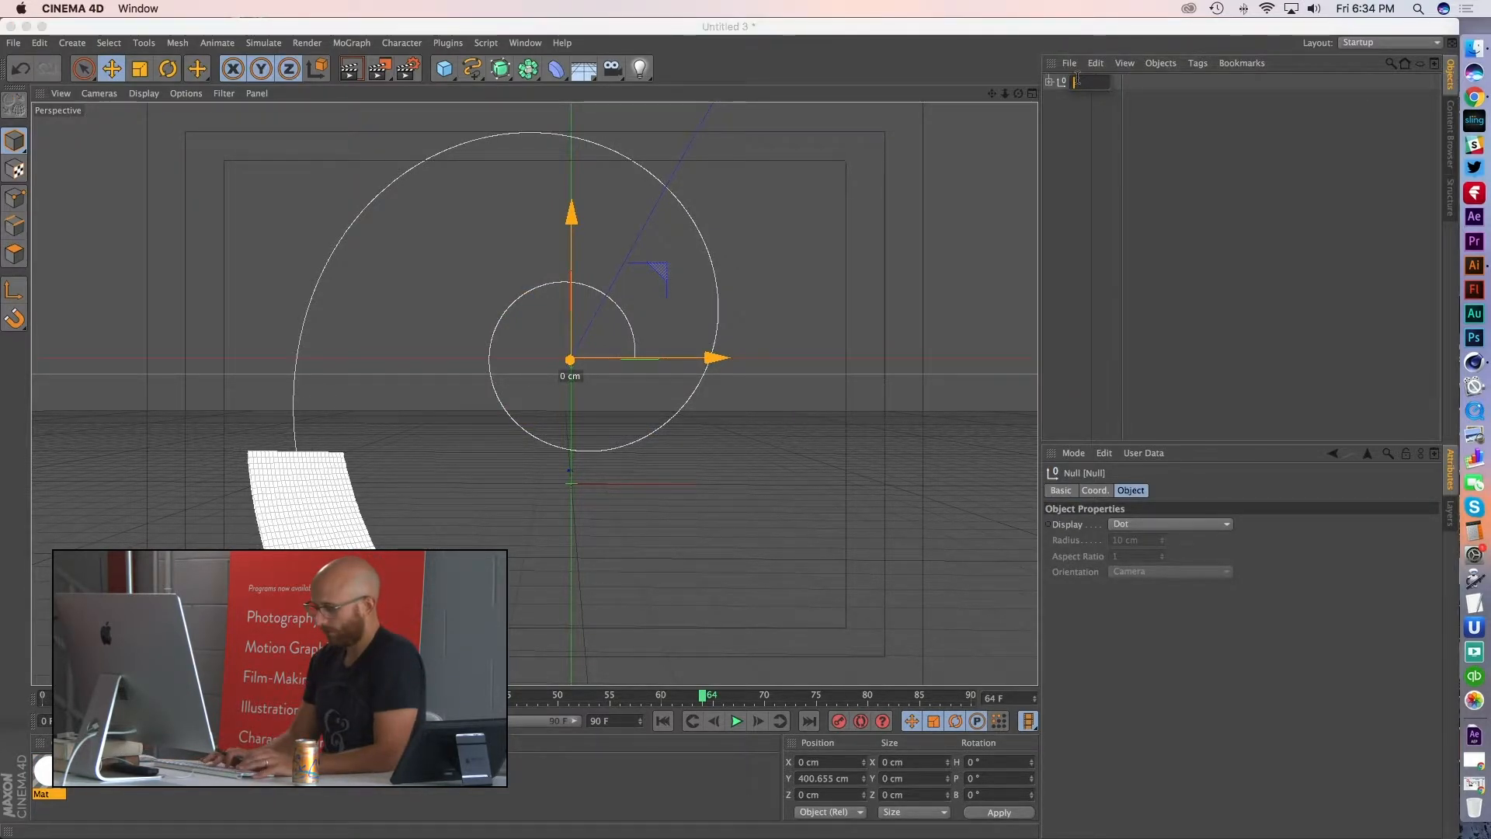
type("shape 1")
key("Return")
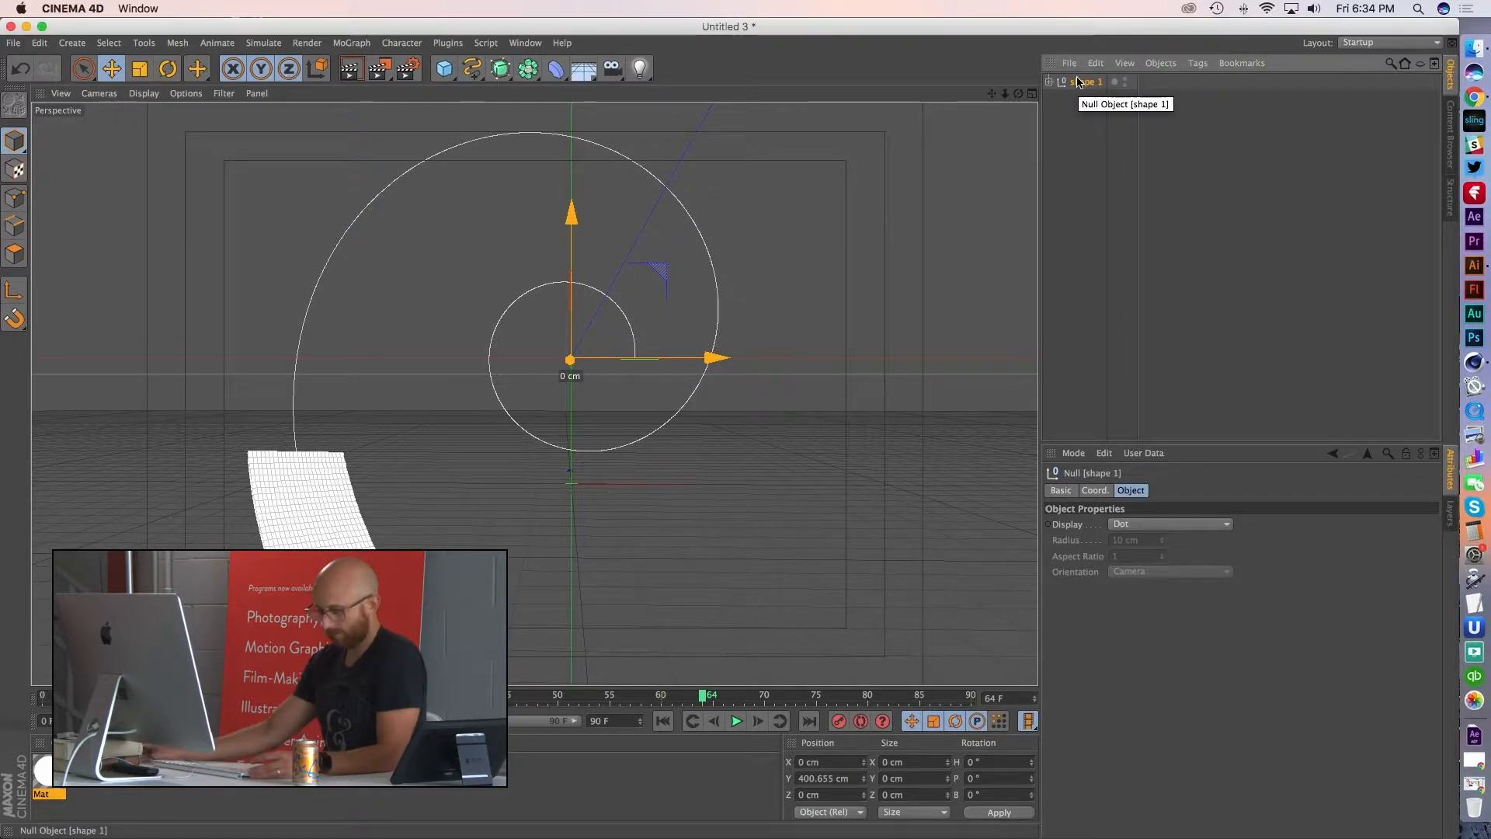
- Duplicate the shape 1 group and rotate the copy's Helix about its long axis to a bank of about -163.7°
left_click_drag(1084, 118, 1083, 117, "ctrl")
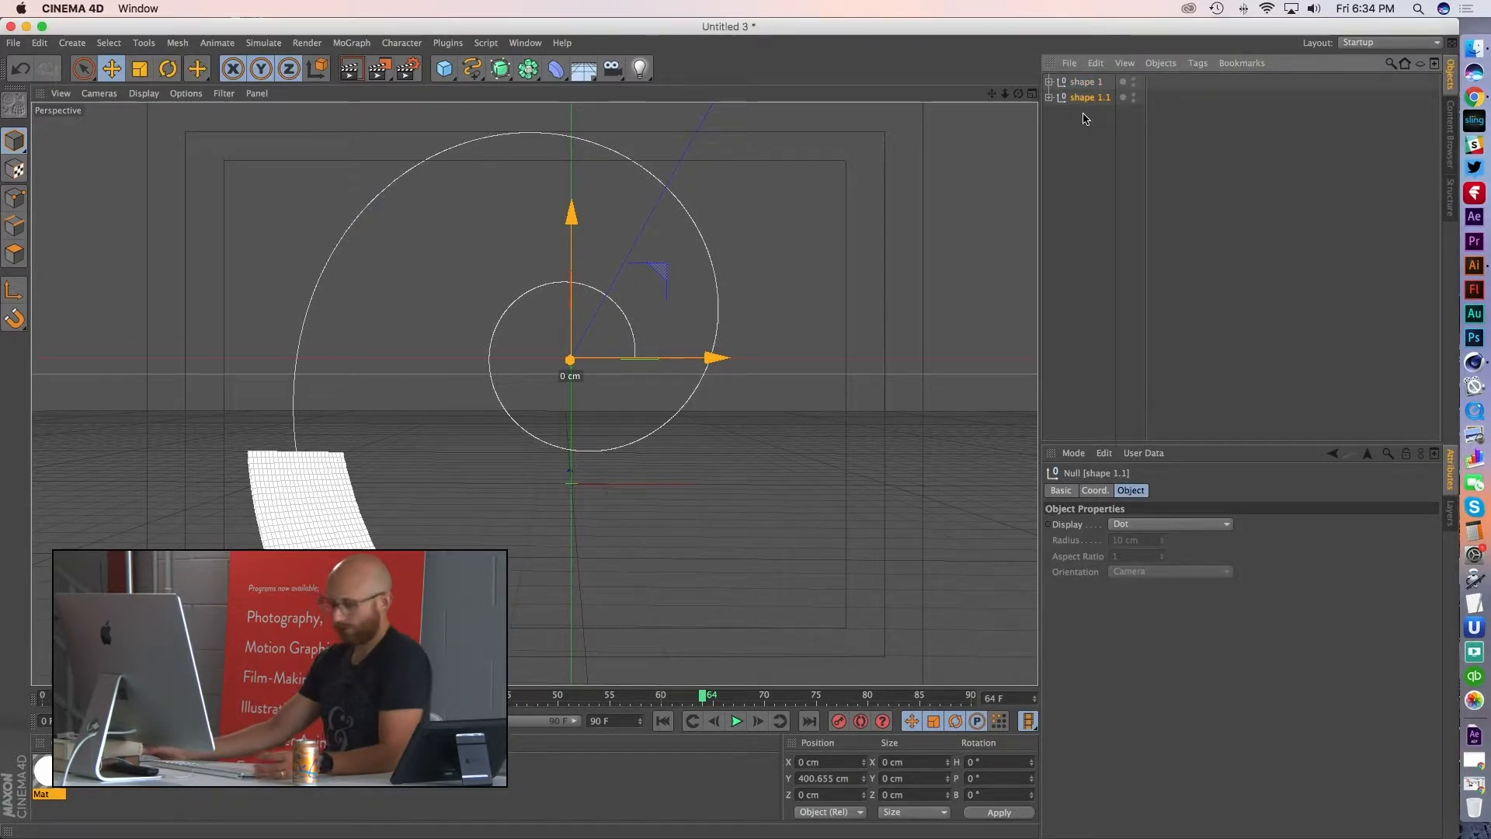
left_click(1049, 98)
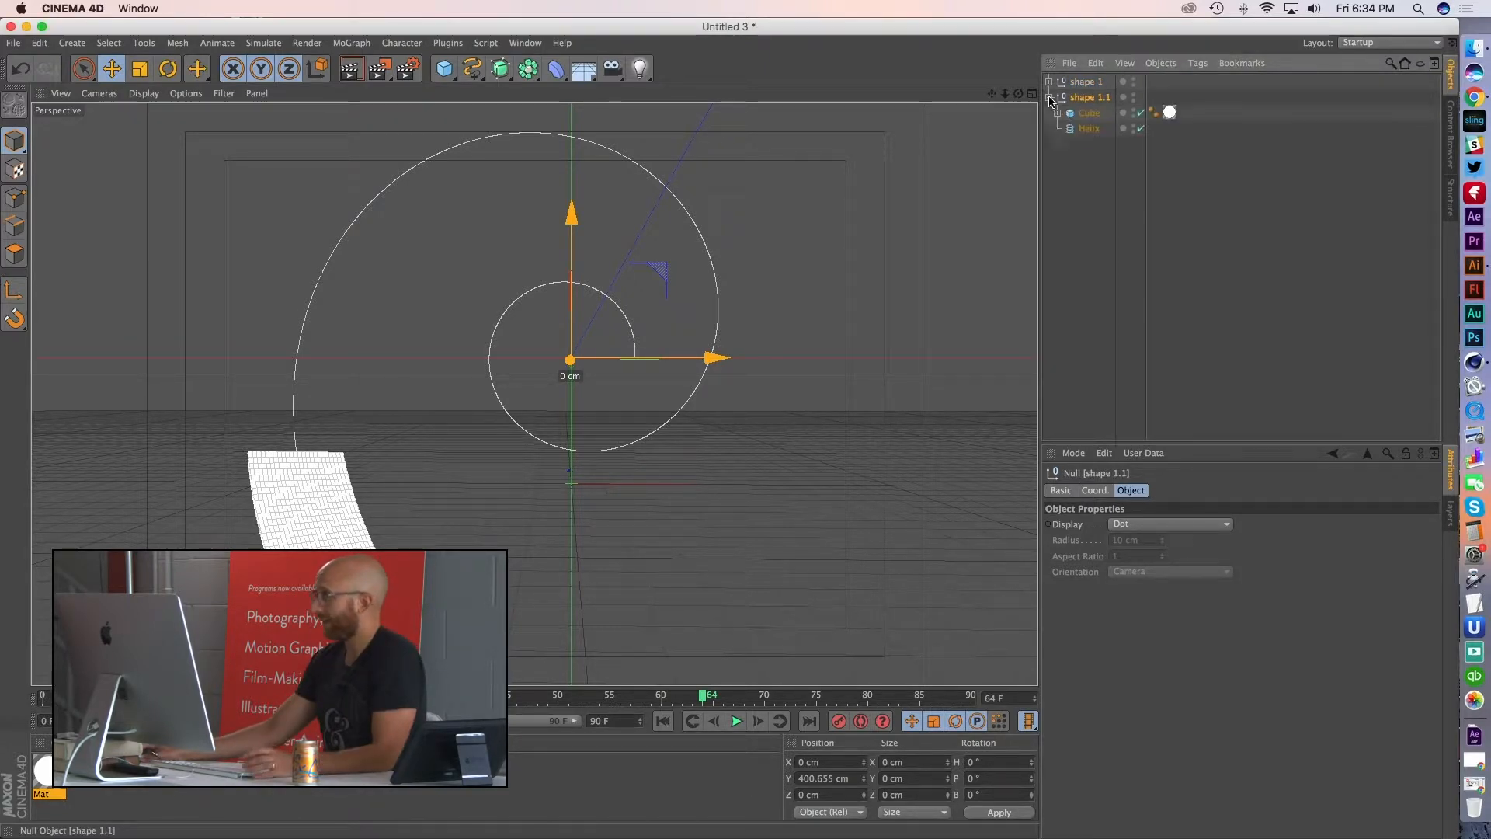
left_click(1090, 130)
key("r")
left_click_drag(649, 324, 410, 410)
left_click_drag(482, 271, 476, 300)
key("super+z")
mouse_move(628, 293)
left_mouse_down()
mouse_move(577, 278)
mouse_move(463, 287)
mouse_move(619, 298)
mouse_move(629, 314)
mouse_move(621, 289)
left_mouse_up()
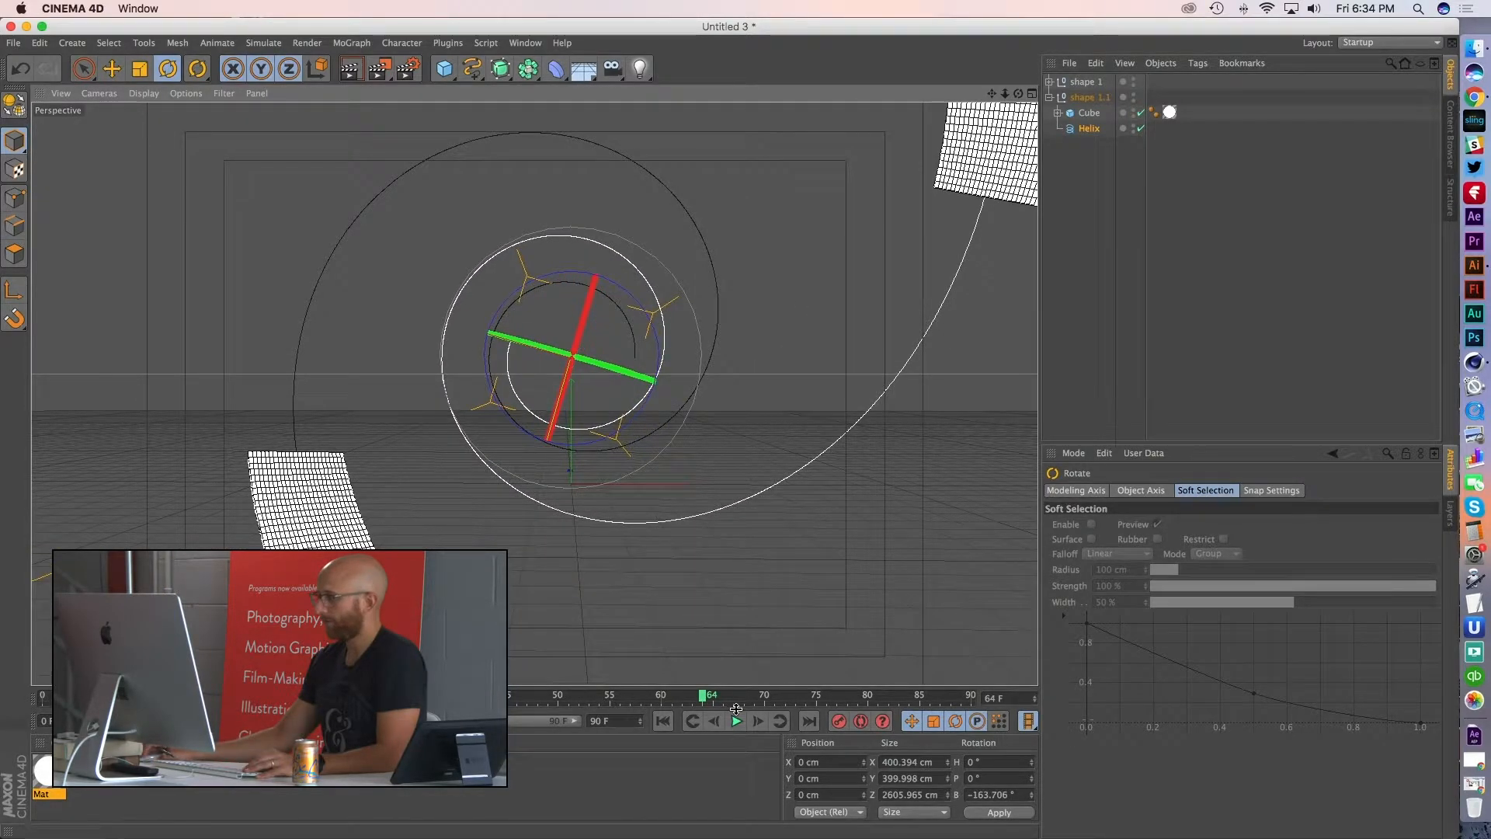
- Play the animation to check both shapes travelling along their helices, and stop at frame 30
left_click(737, 722)
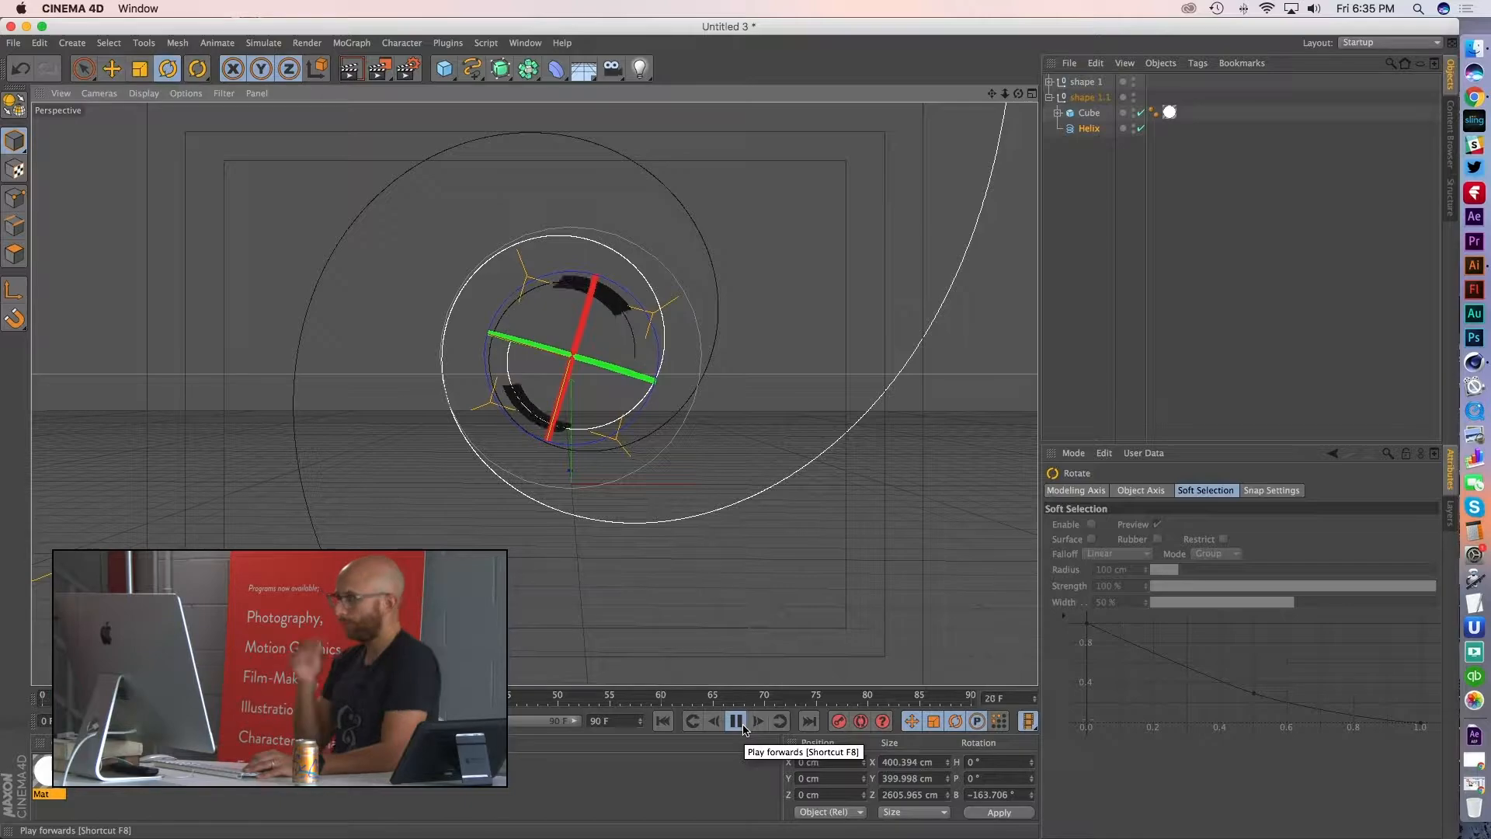
left_click(1095, 331)
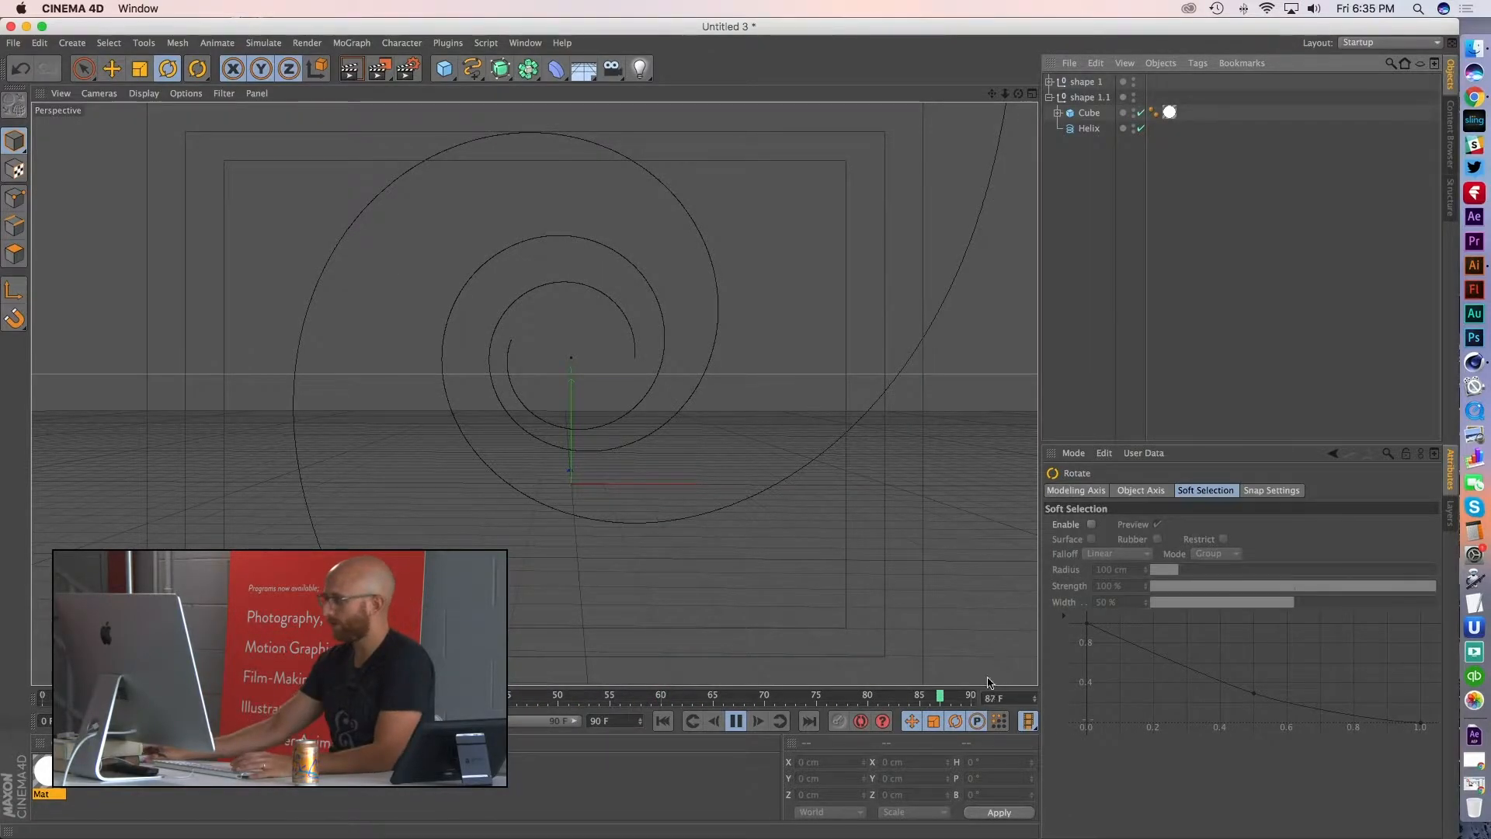
left_click(737, 724)
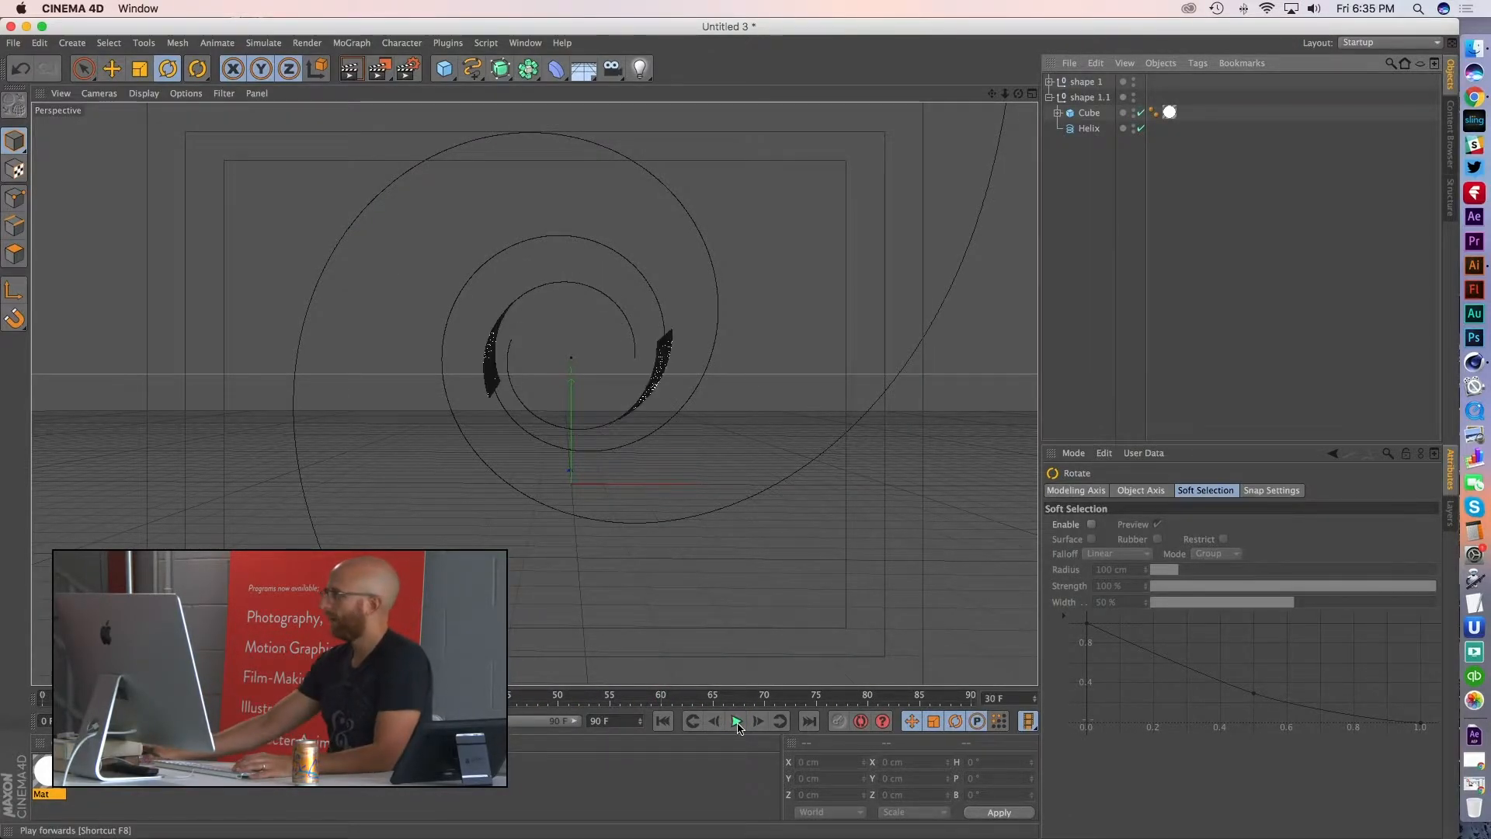
- Collapse the duplicated group, deselect everything and render the active view at frame 30
left_click(1050, 99)
left_click(1049, 97)
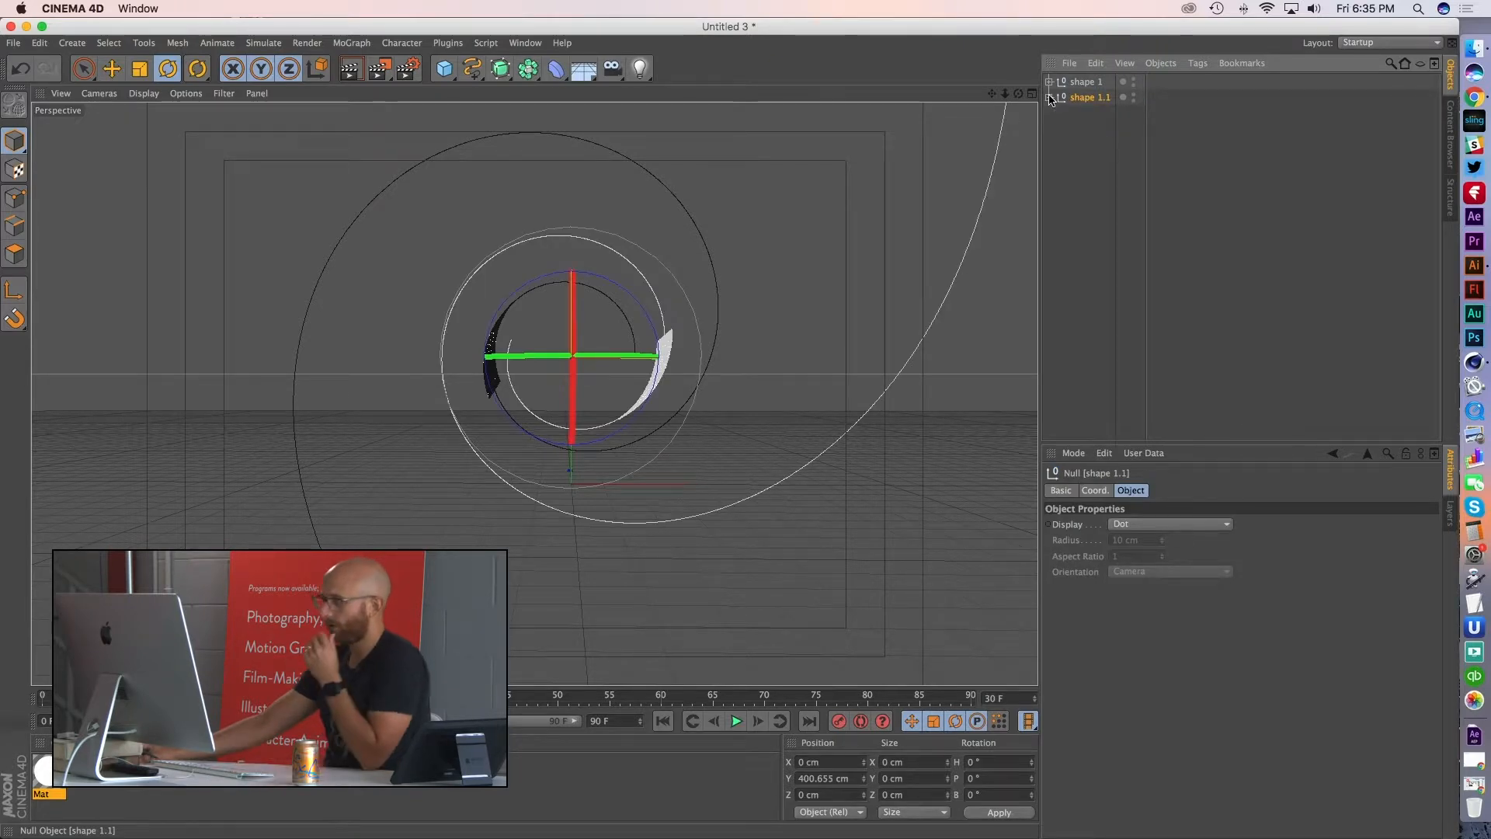
left_click(1093, 223)
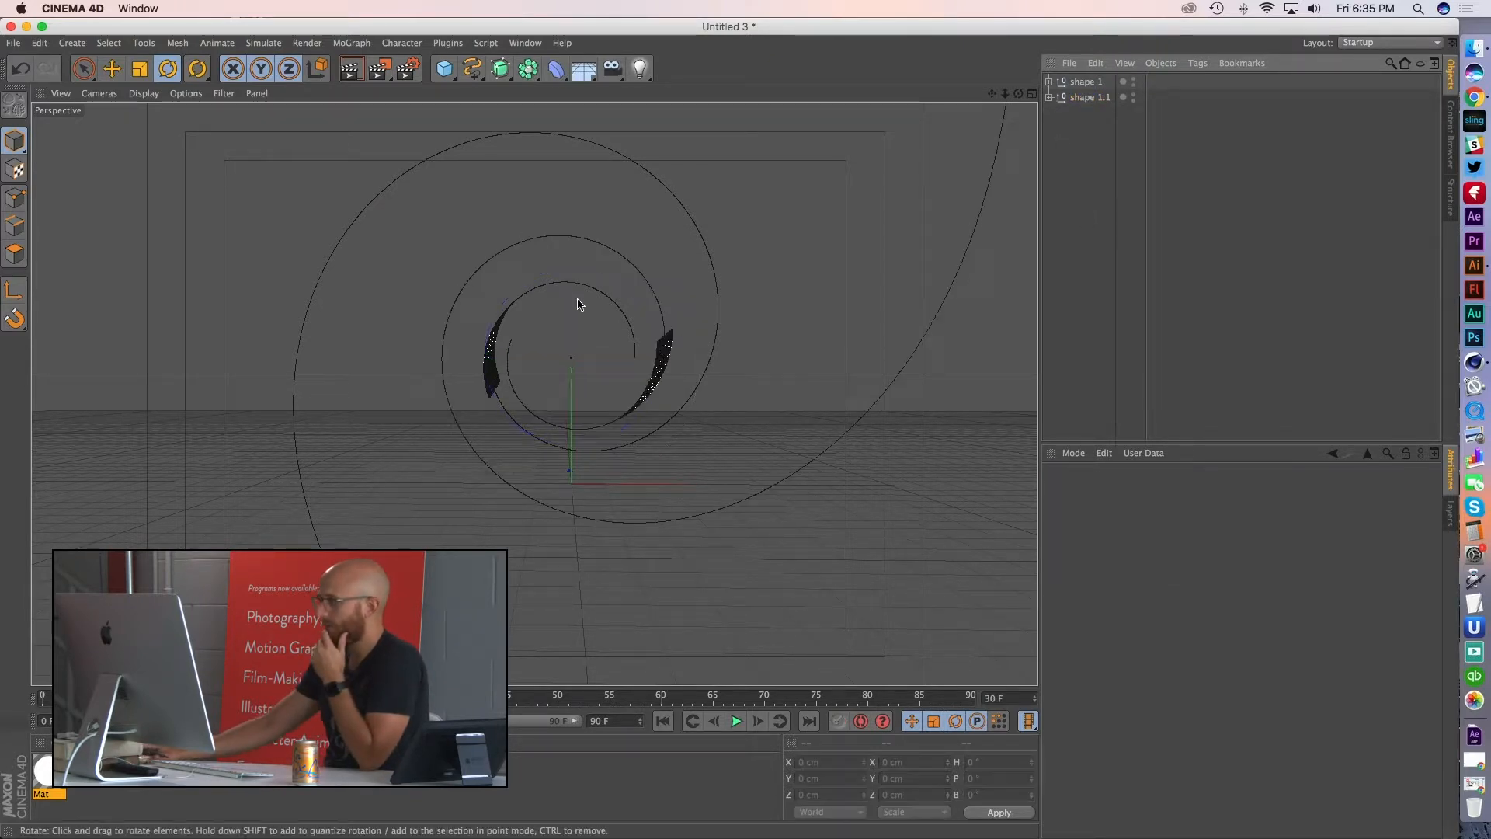
left_click(350, 68)
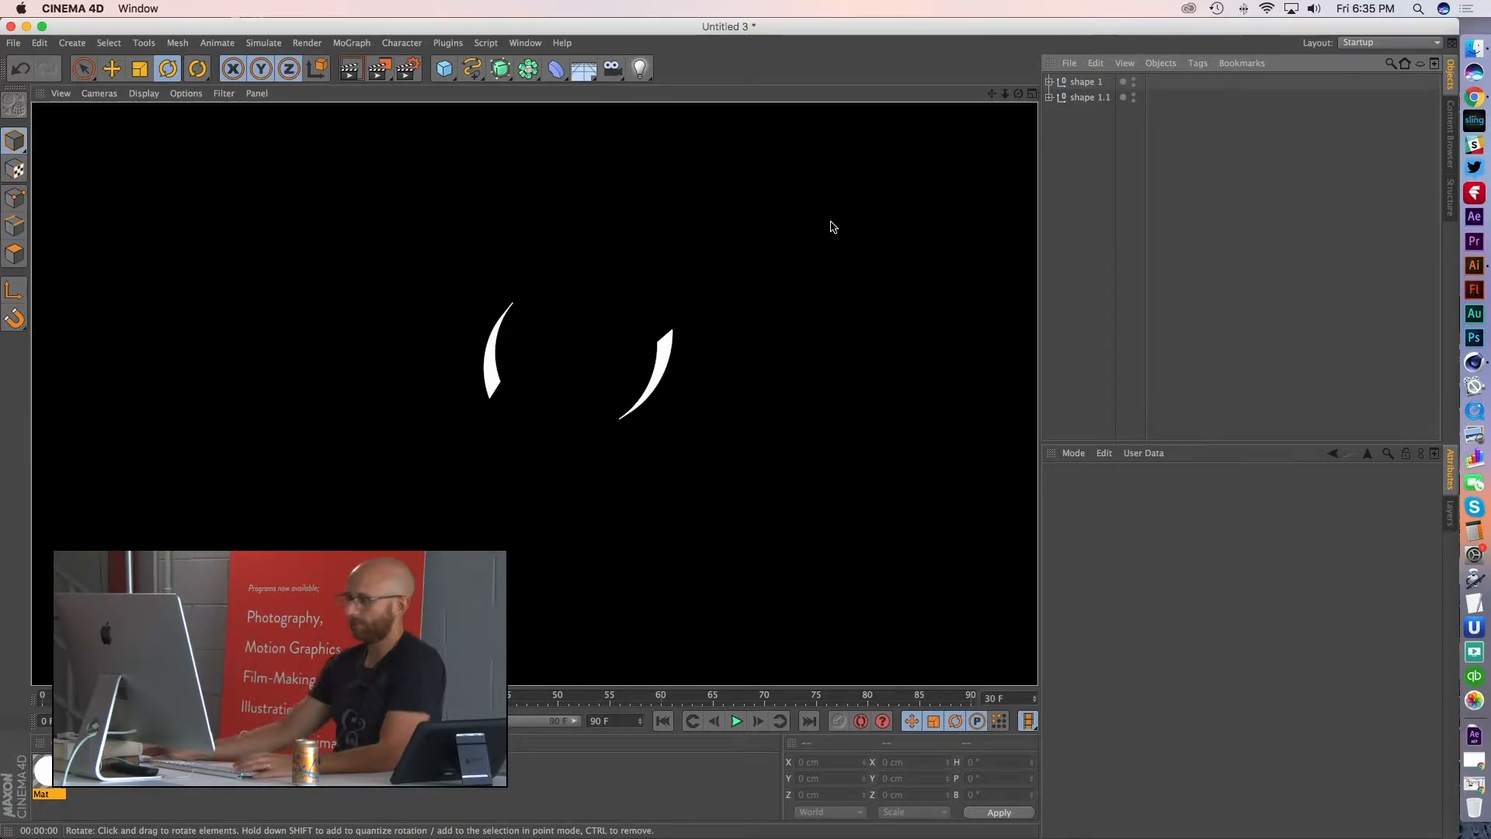
- Check the Mat material's Luminance settings, and render the active view at frame 30 and again at frame 55
double_click(45, 771)
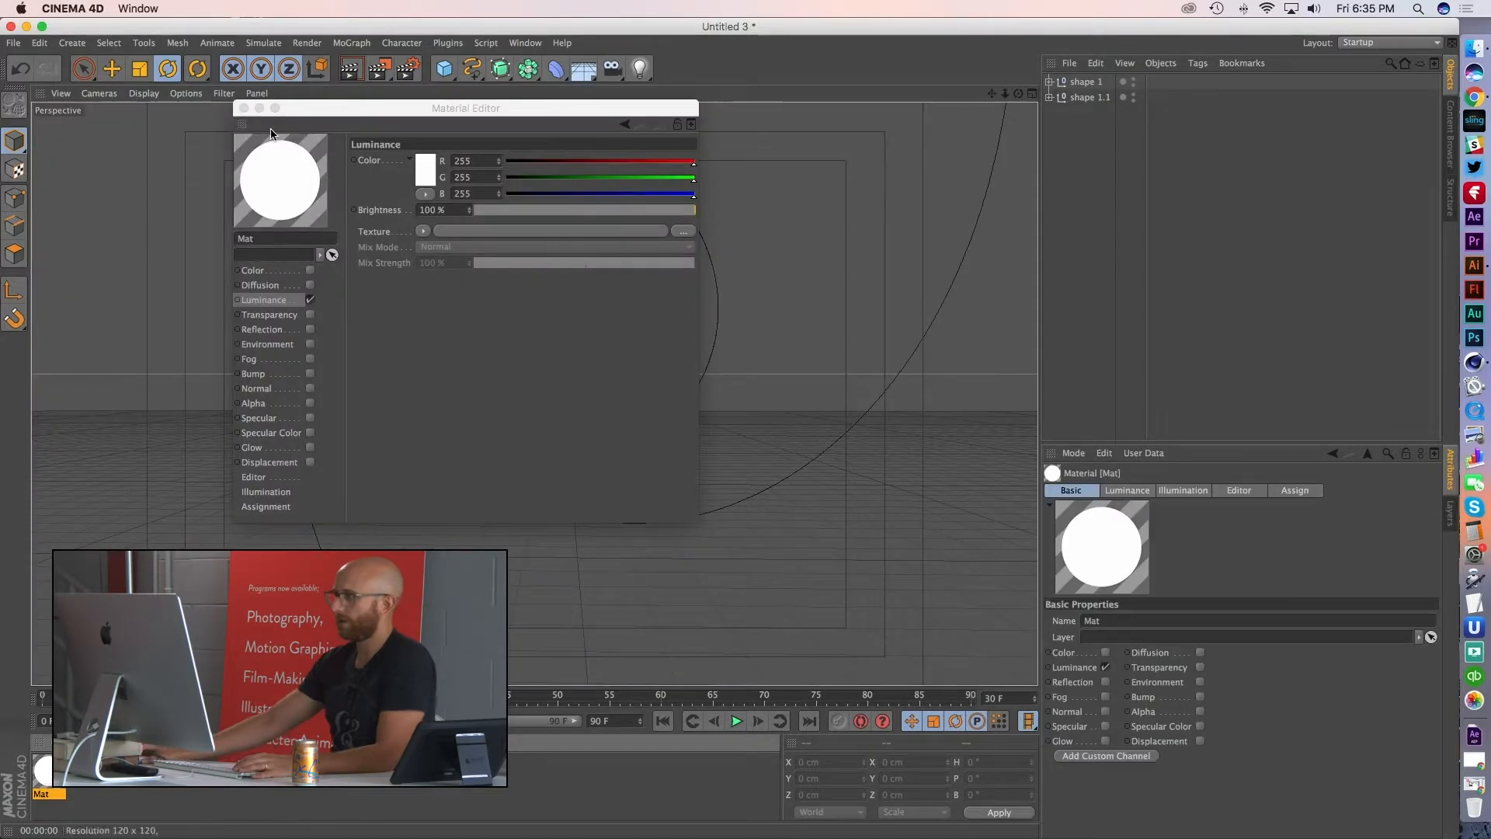
left_click(244, 109)
left_click(351, 70)
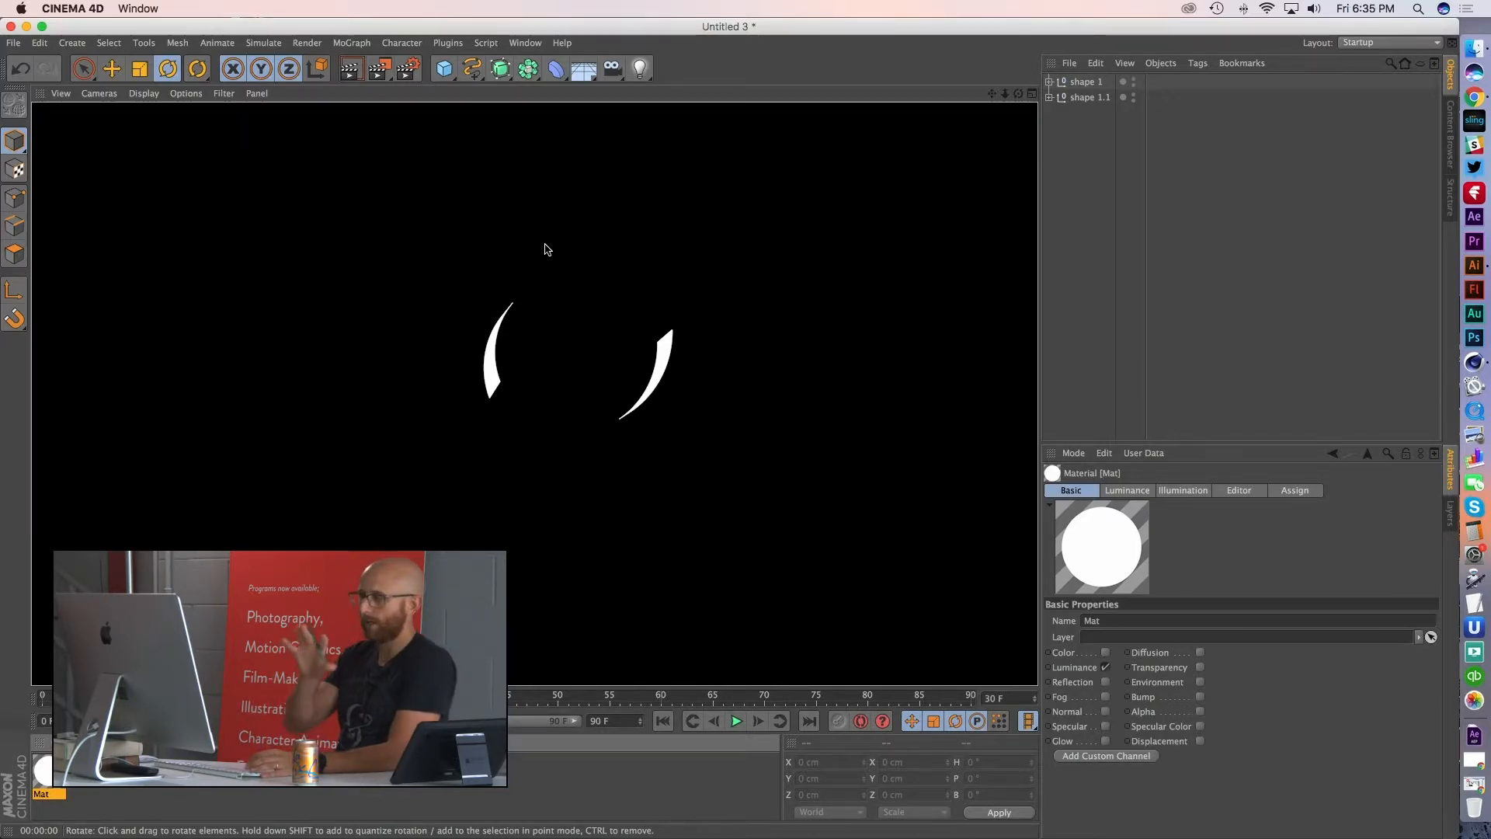
left_click_drag(352, 695, 610, 698)
left_click(352, 70)
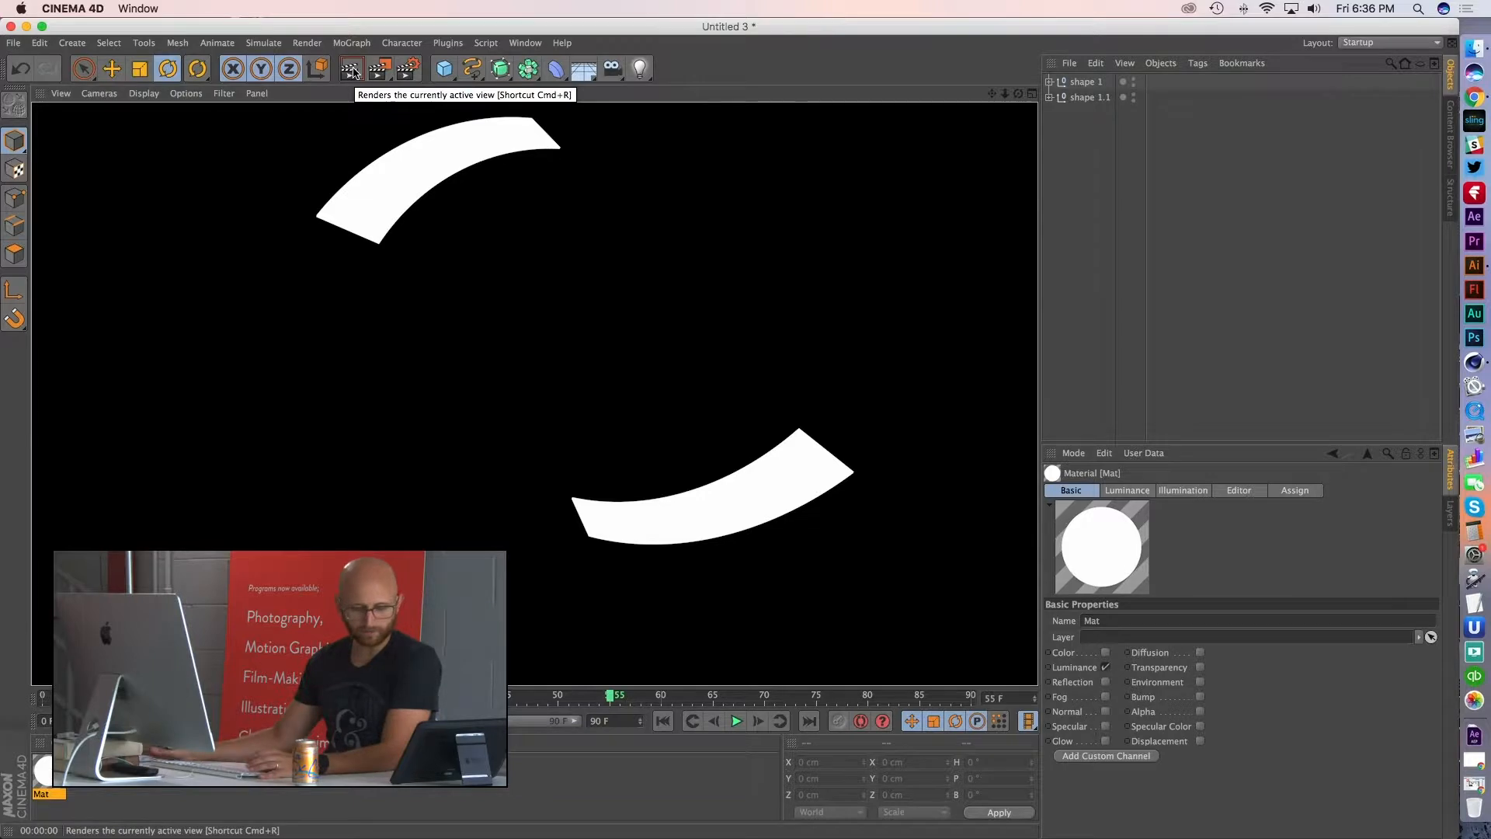
- Switch the Mat material from the Luminance channel to the Color channel and close its editor
double_click(43, 771)
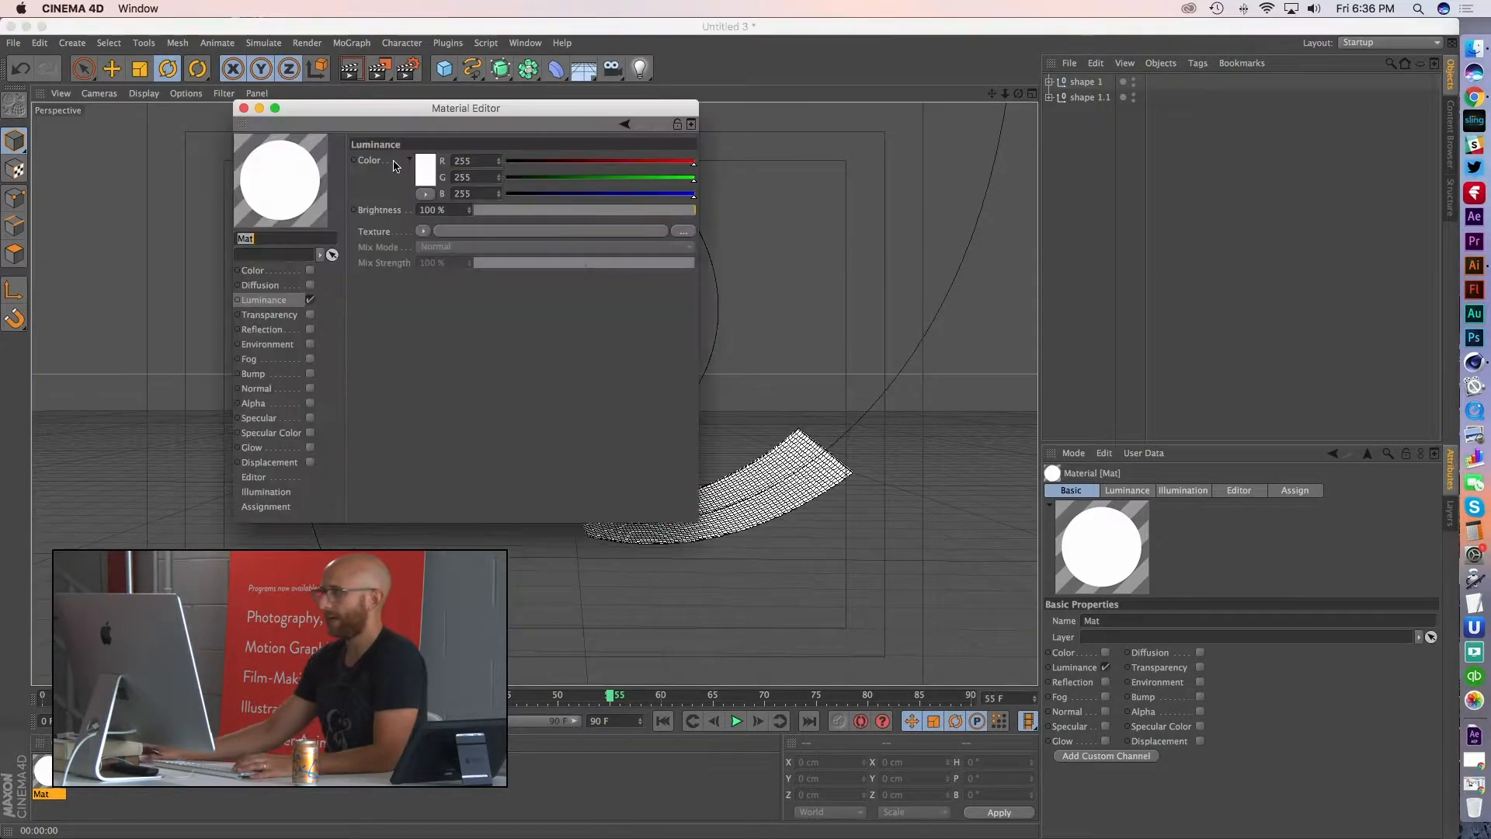
left_click(310, 300)
left_click(289, 272)
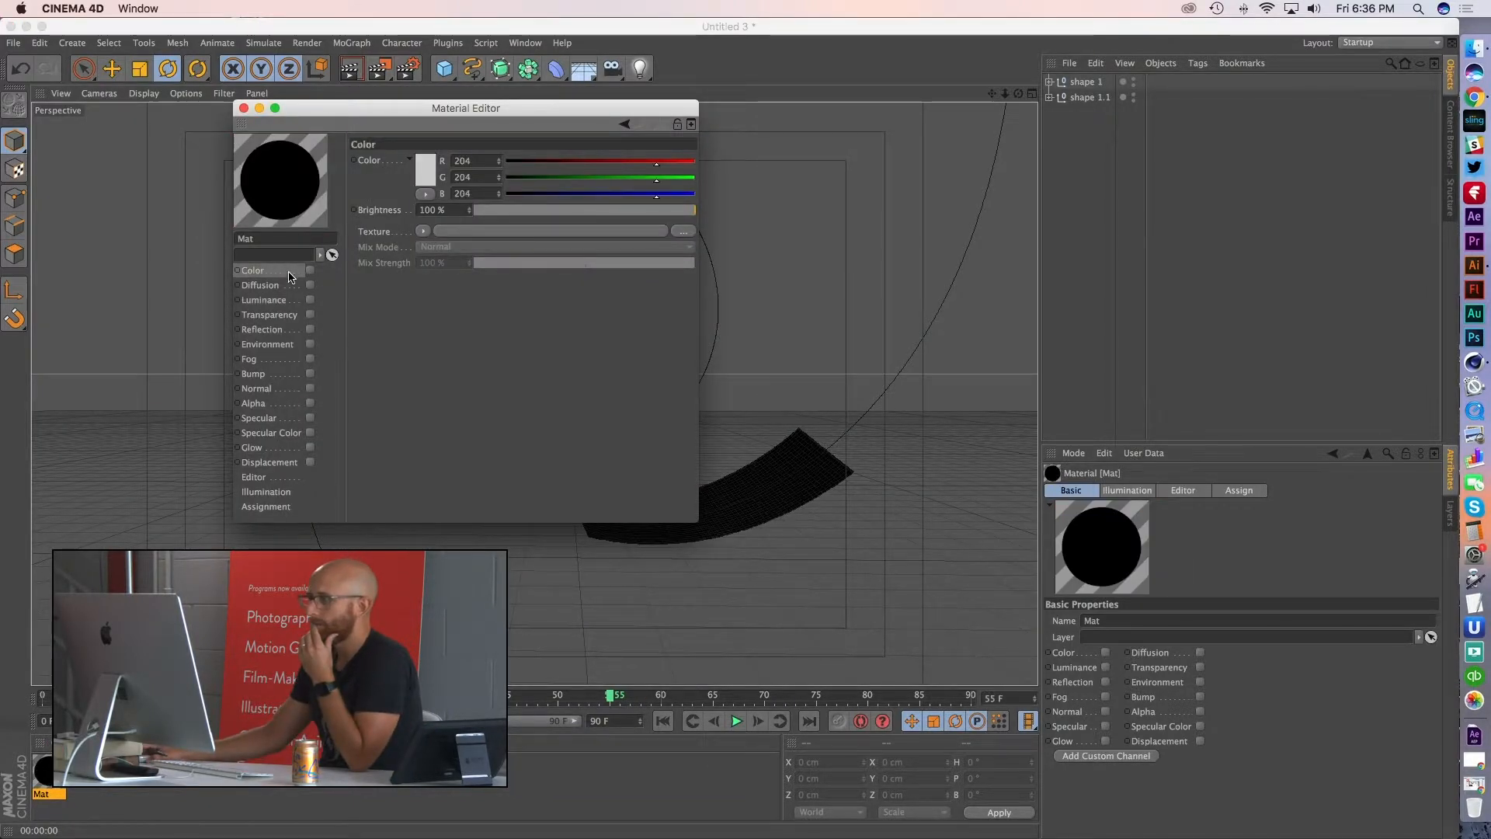
left_click(310, 270)
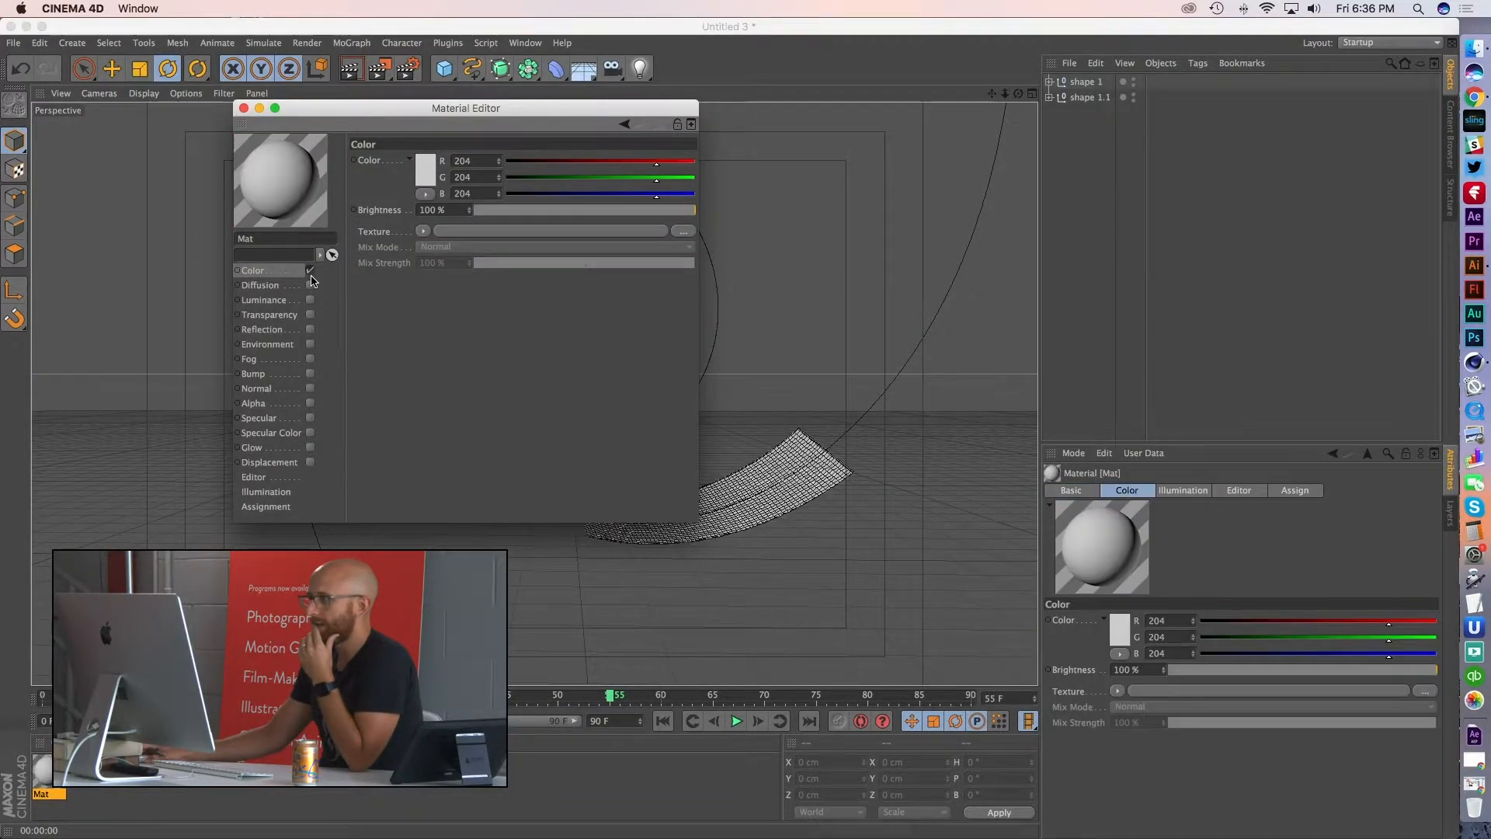
left_click(243, 108)
- Add a light in front of the shapes at about Y 498 cm and Z -2754 cm, and render the active view
left_click_drag(640, 69, 676, 75)
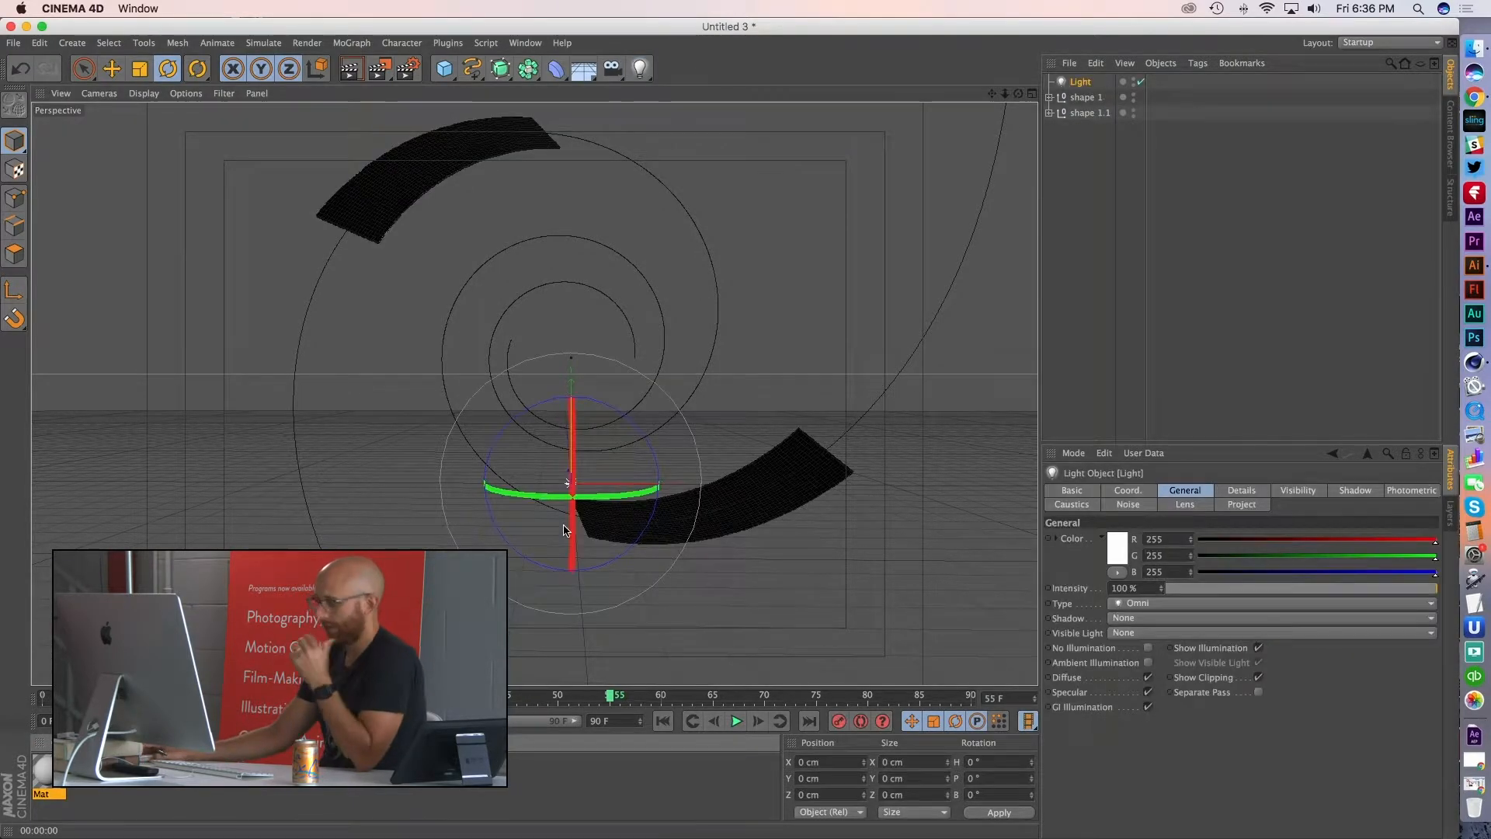
key("e")
left_click_drag(571, 342, 15, 276)
left_click(1033, 94)
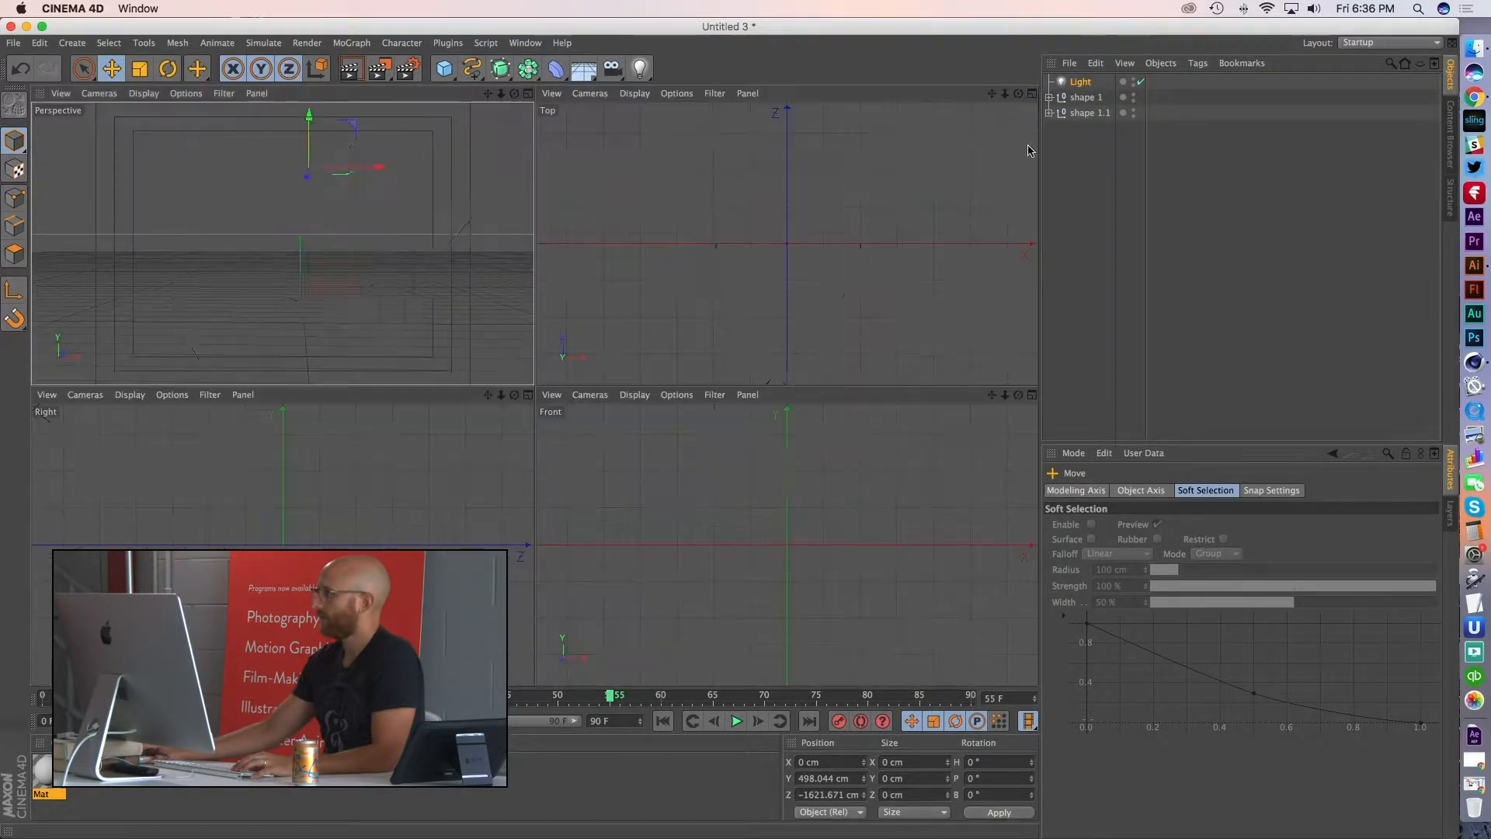
scroll(916, 292, "down", 10)
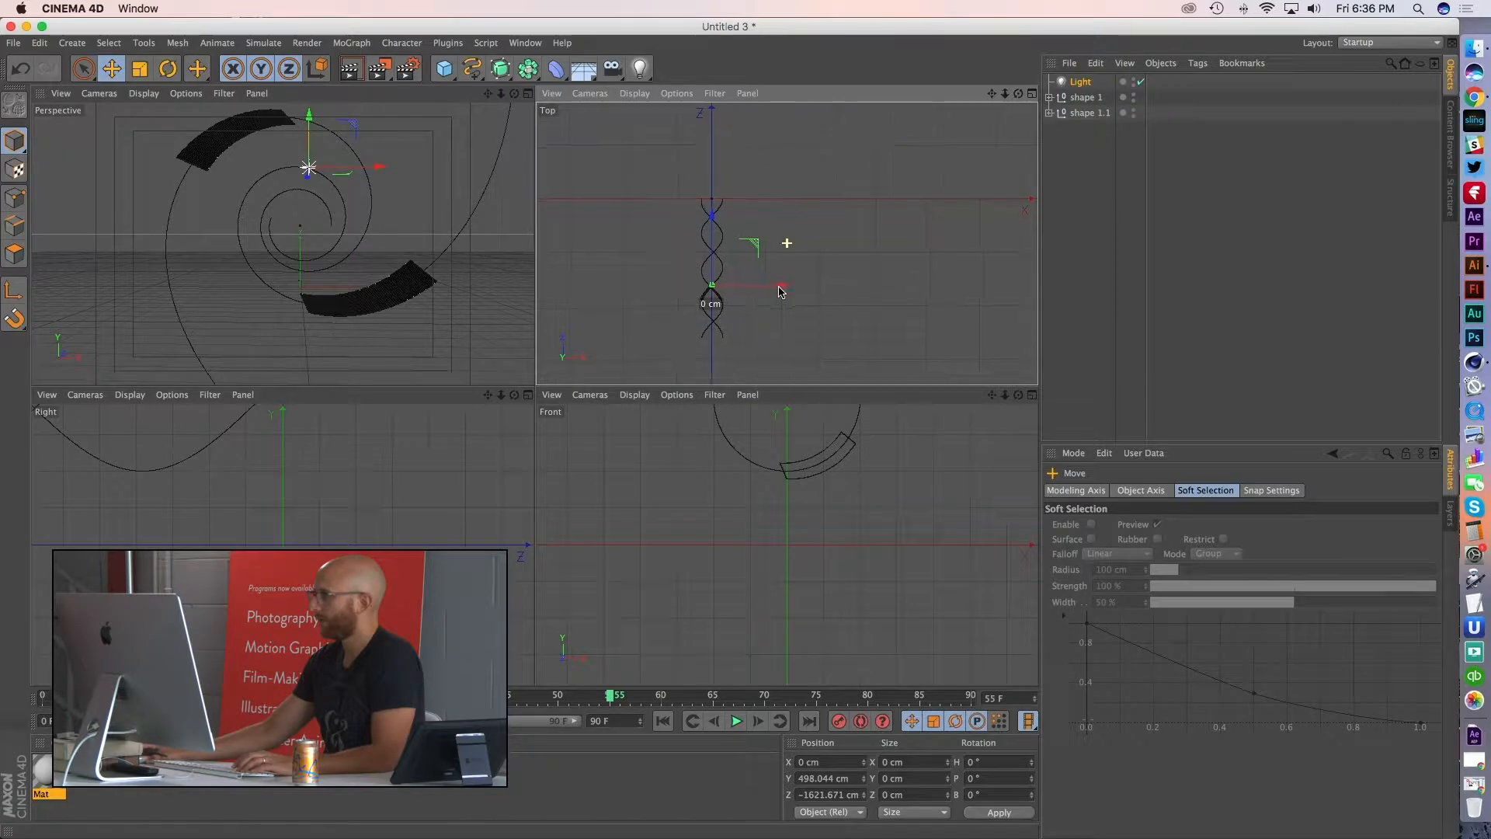
left_click_drag(712, 230, 721, 292)
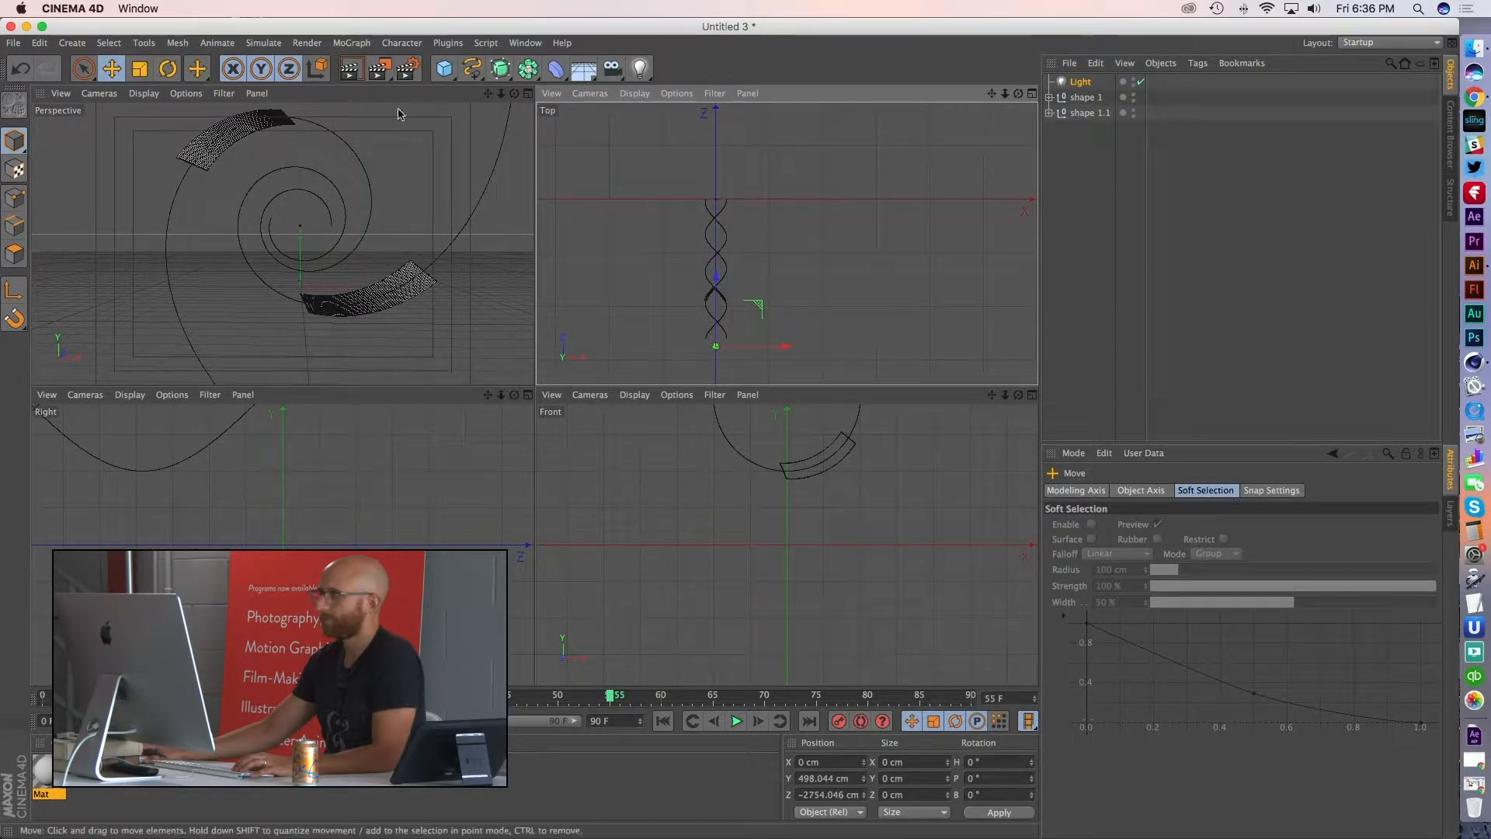
left_click(527, 98)
left_click(351, 68)
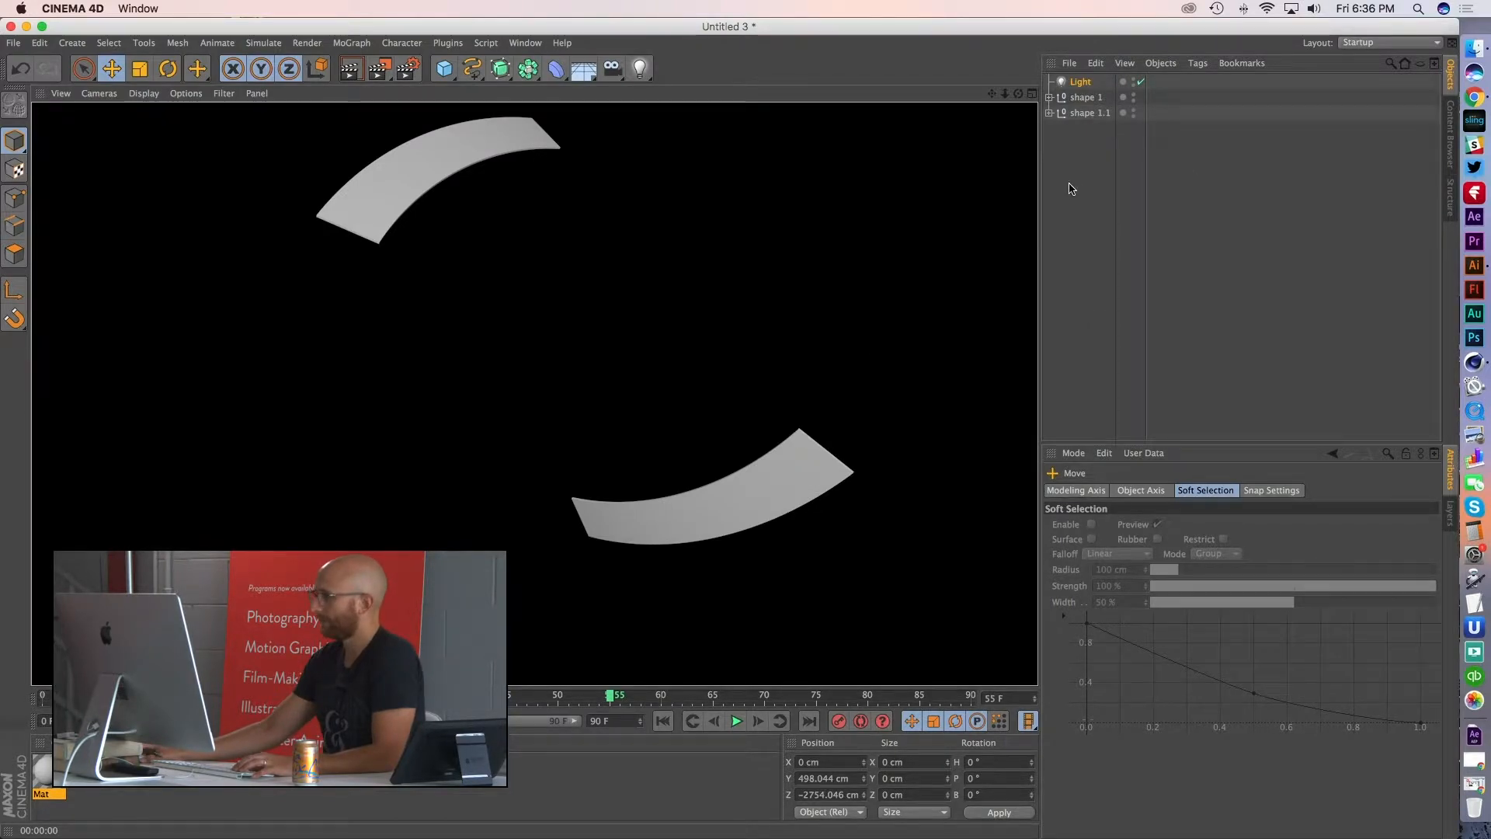
- Set the Y size of the Cube in the shape 1 group to 16.851 cm and render the active view
left_click(1080, 98)
left_click(1049, 97)
left_click(1050, 143)
left_click(1079, 114)
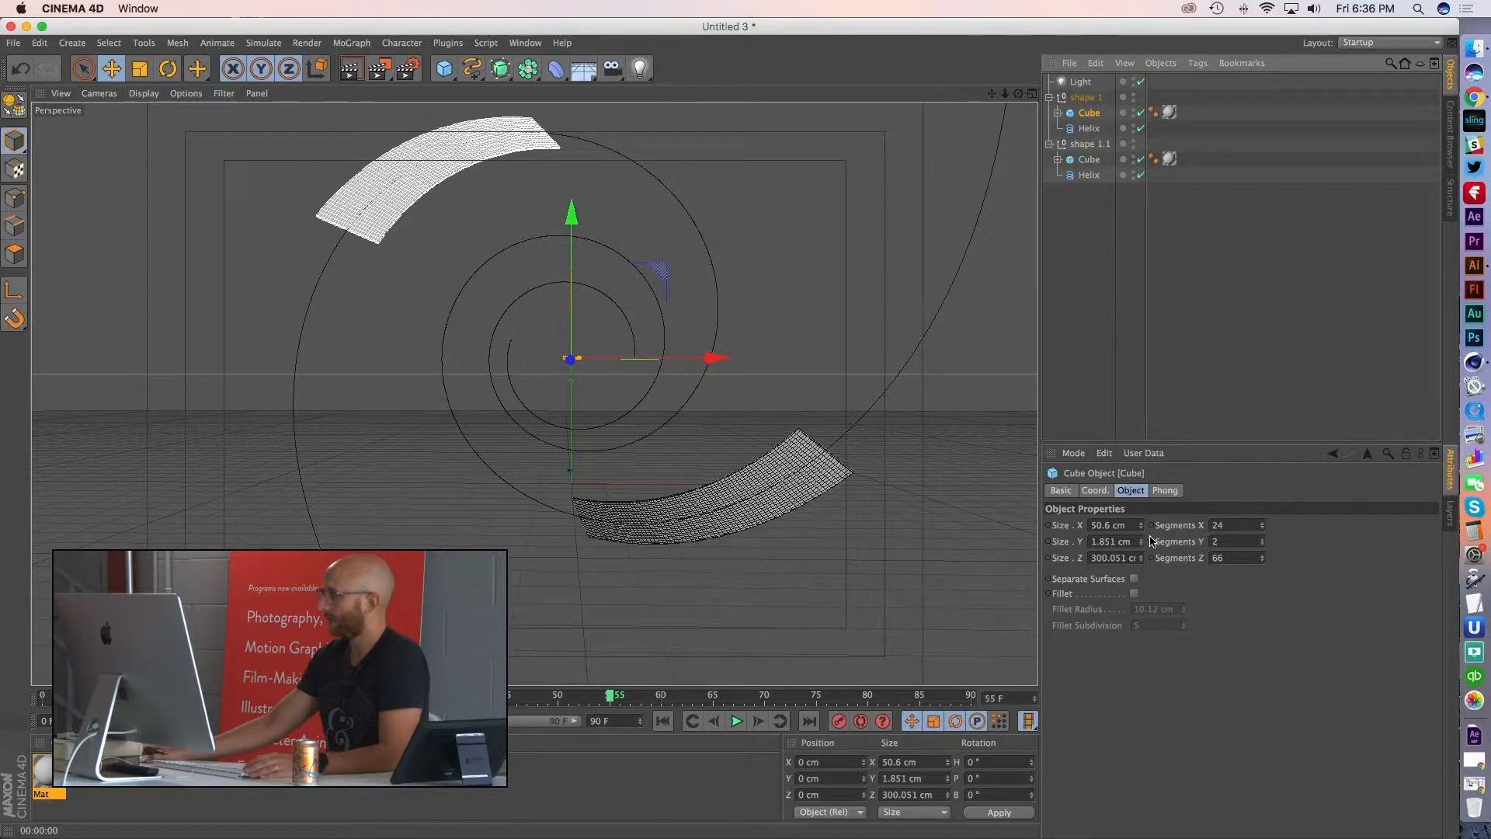
left_click_drag(1144, 543, 1143, 543)
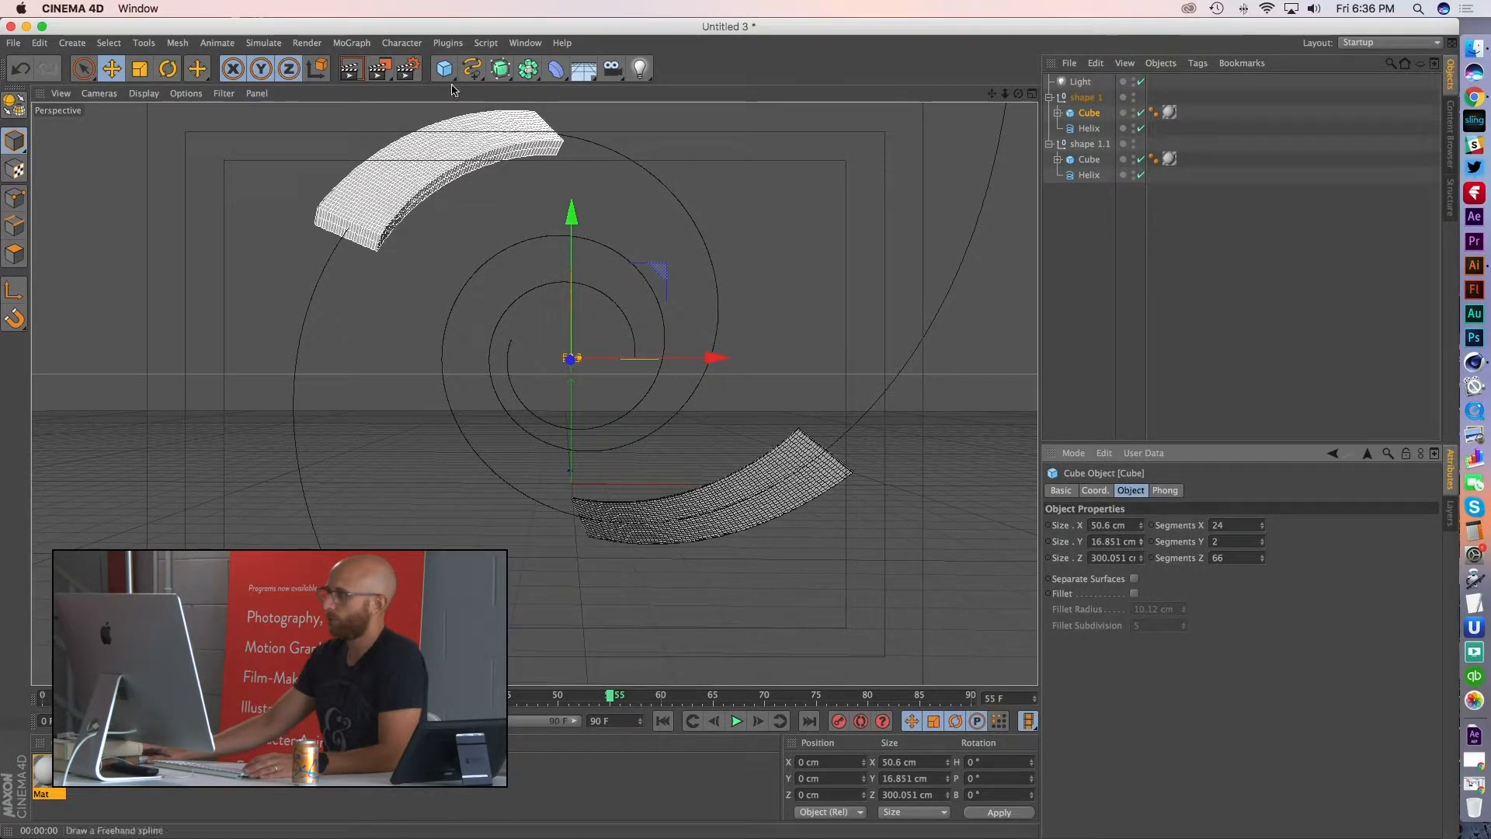
left_click(358, 72)
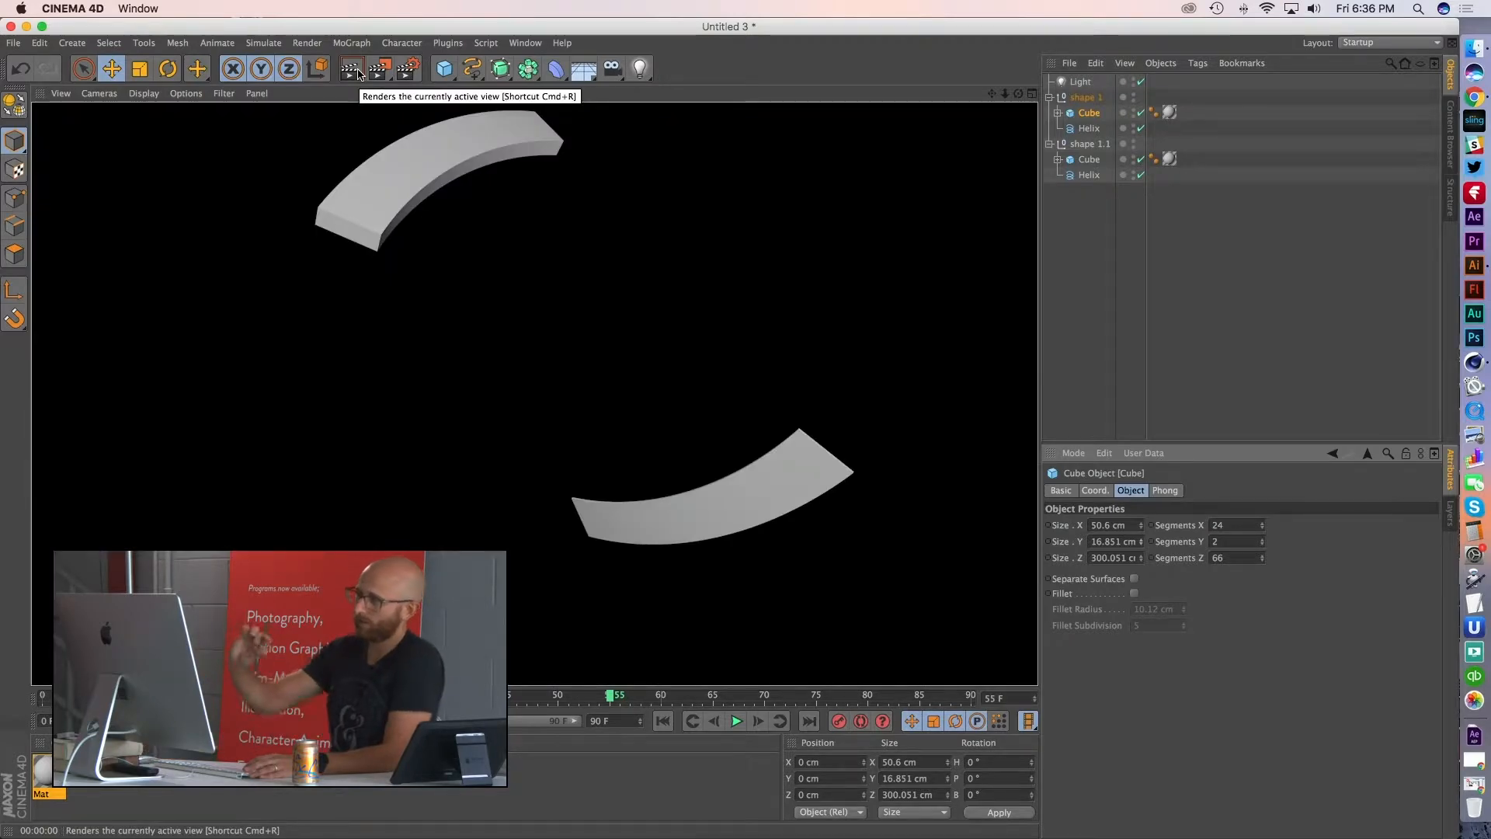
- Set the Y size of the Cube in the shape 1.1 group to 18.851 cm and render the active view
left_click(1089, 159)
left_click_drag(1144, 544, 1144, 544)
left_click(353, 72)
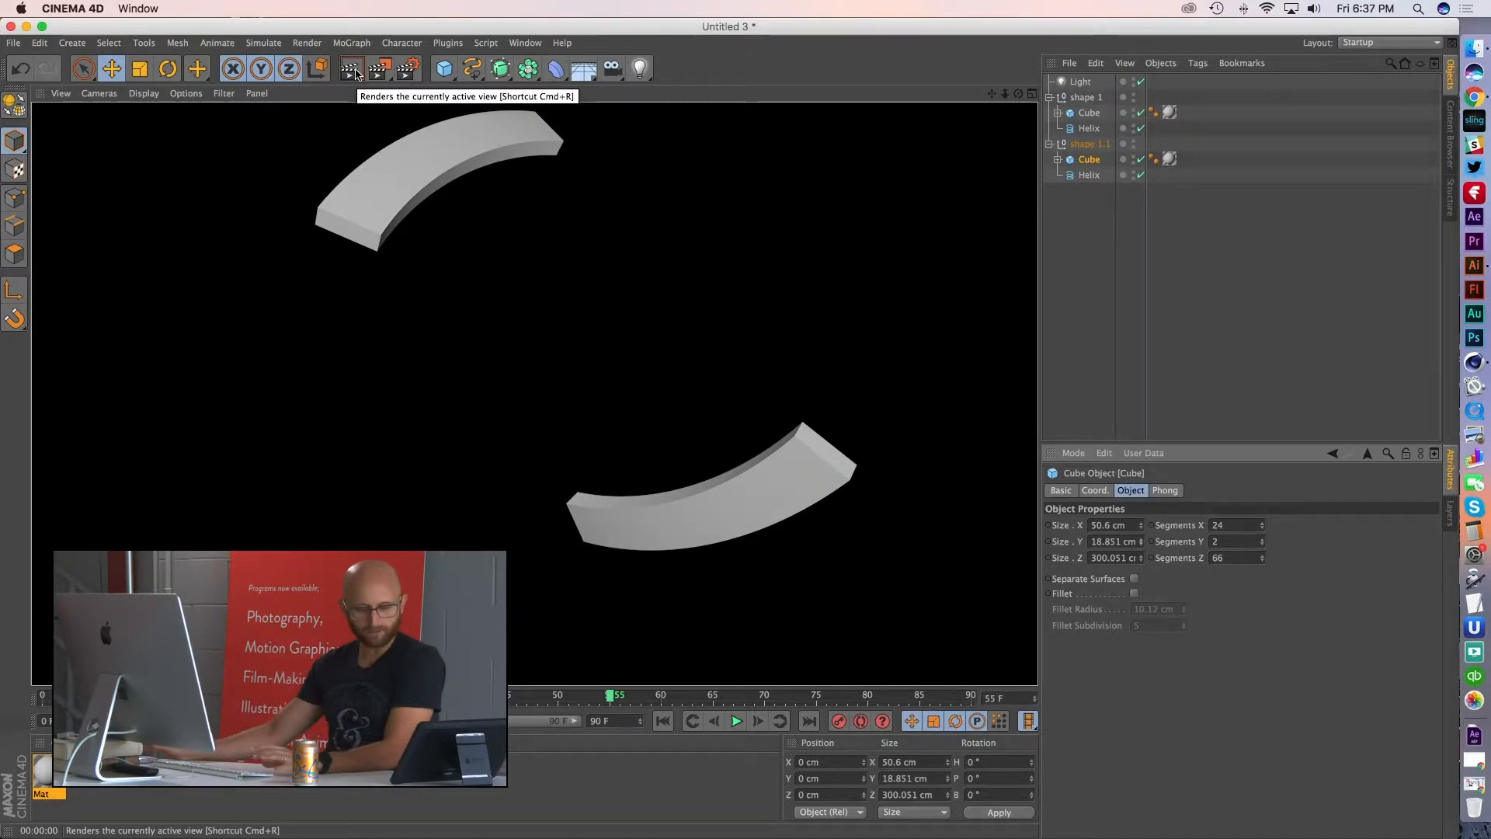
- Switch to Chrome, read the viewer comments under the Create Academy live video, and return to Cinema 4D
key("super+Tab")
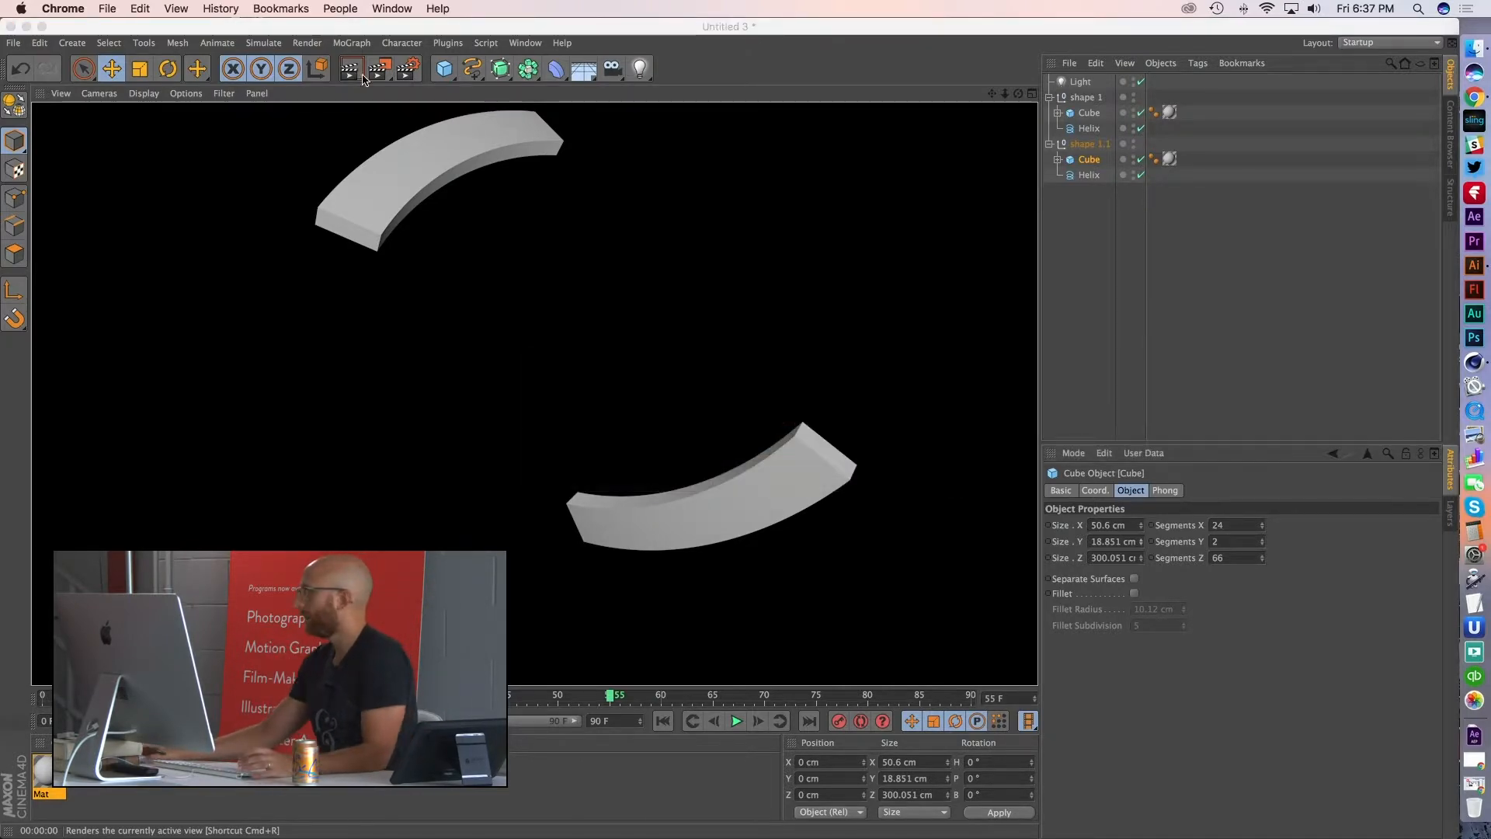
left_click(1474, 97)
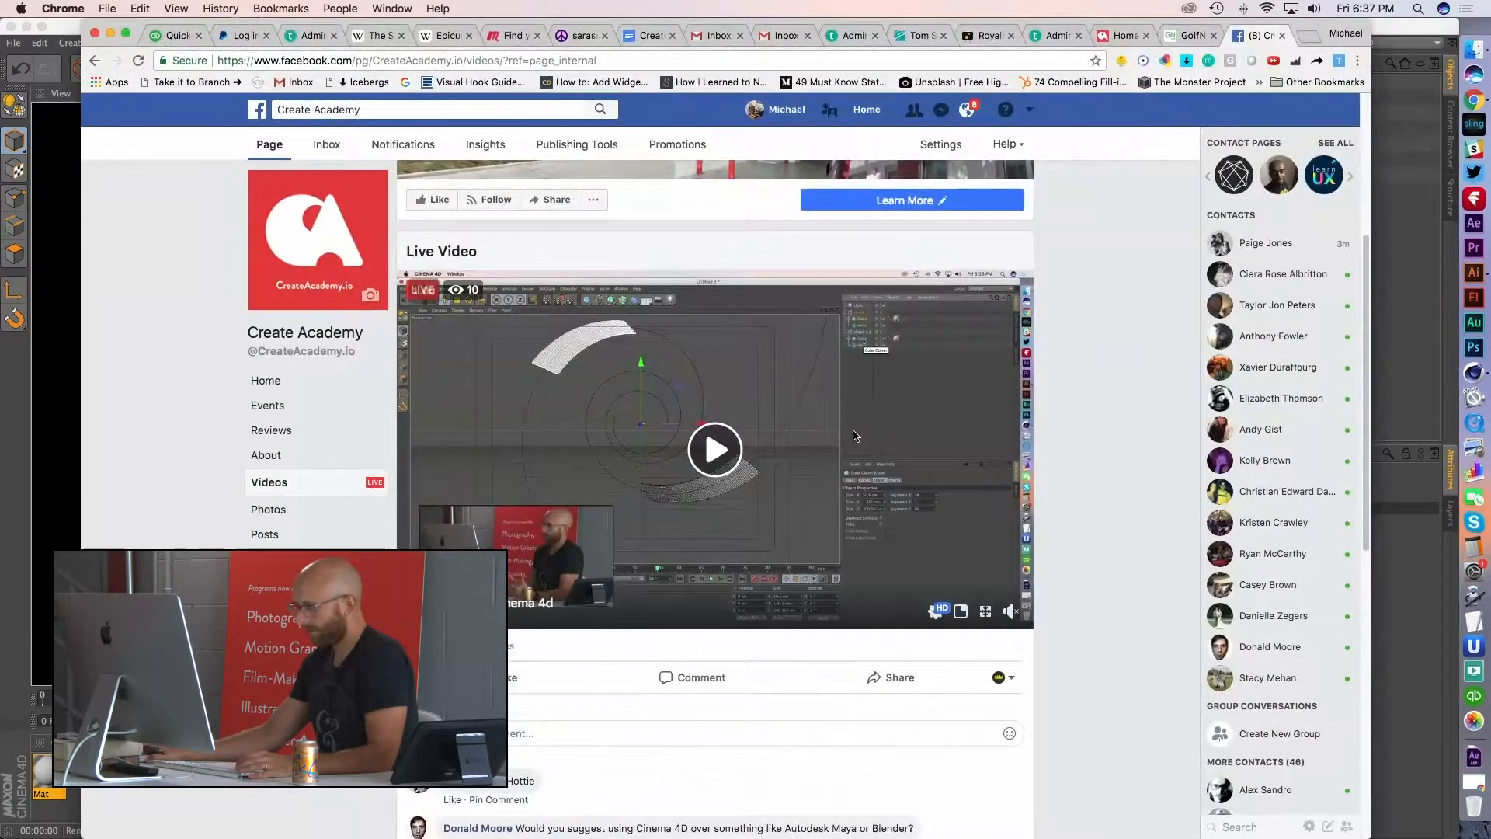
scroll(893, 460, "down", 5)
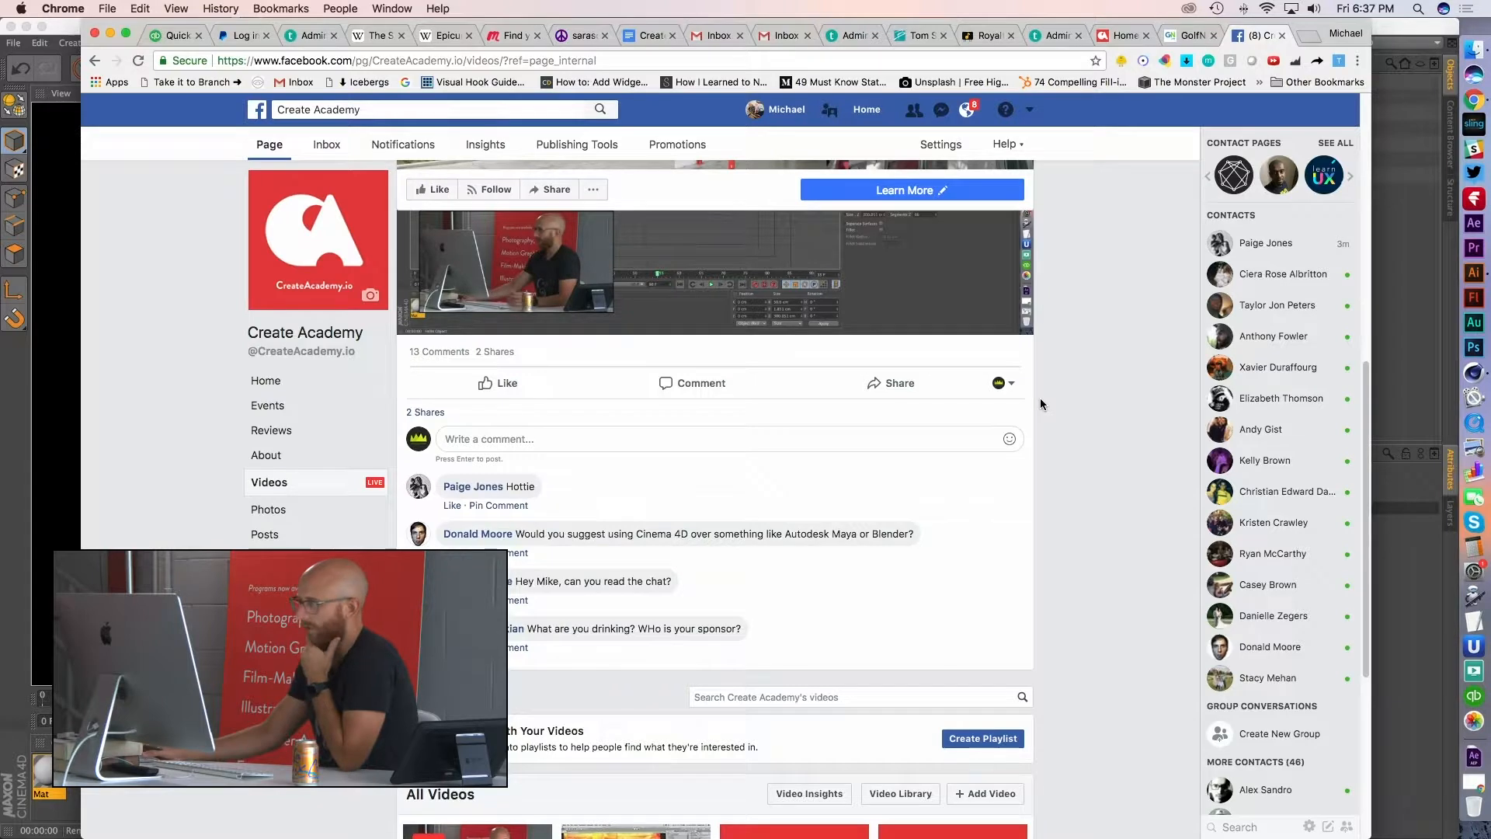
scroll(814, 468, "down", 2)
scroll(814, 470, "down", 2)
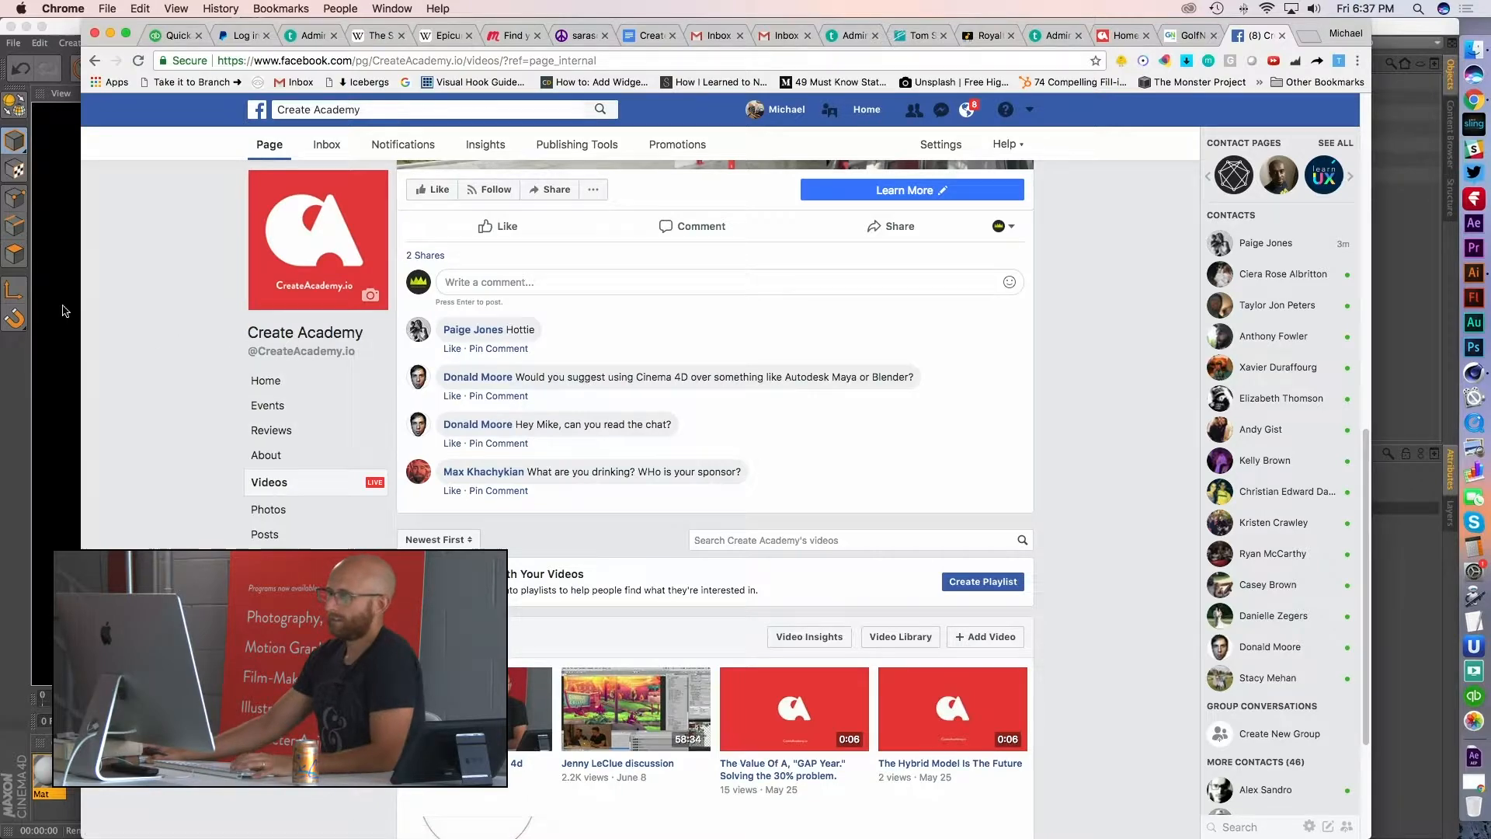
left_click_drag(84, 306, 243, 300)
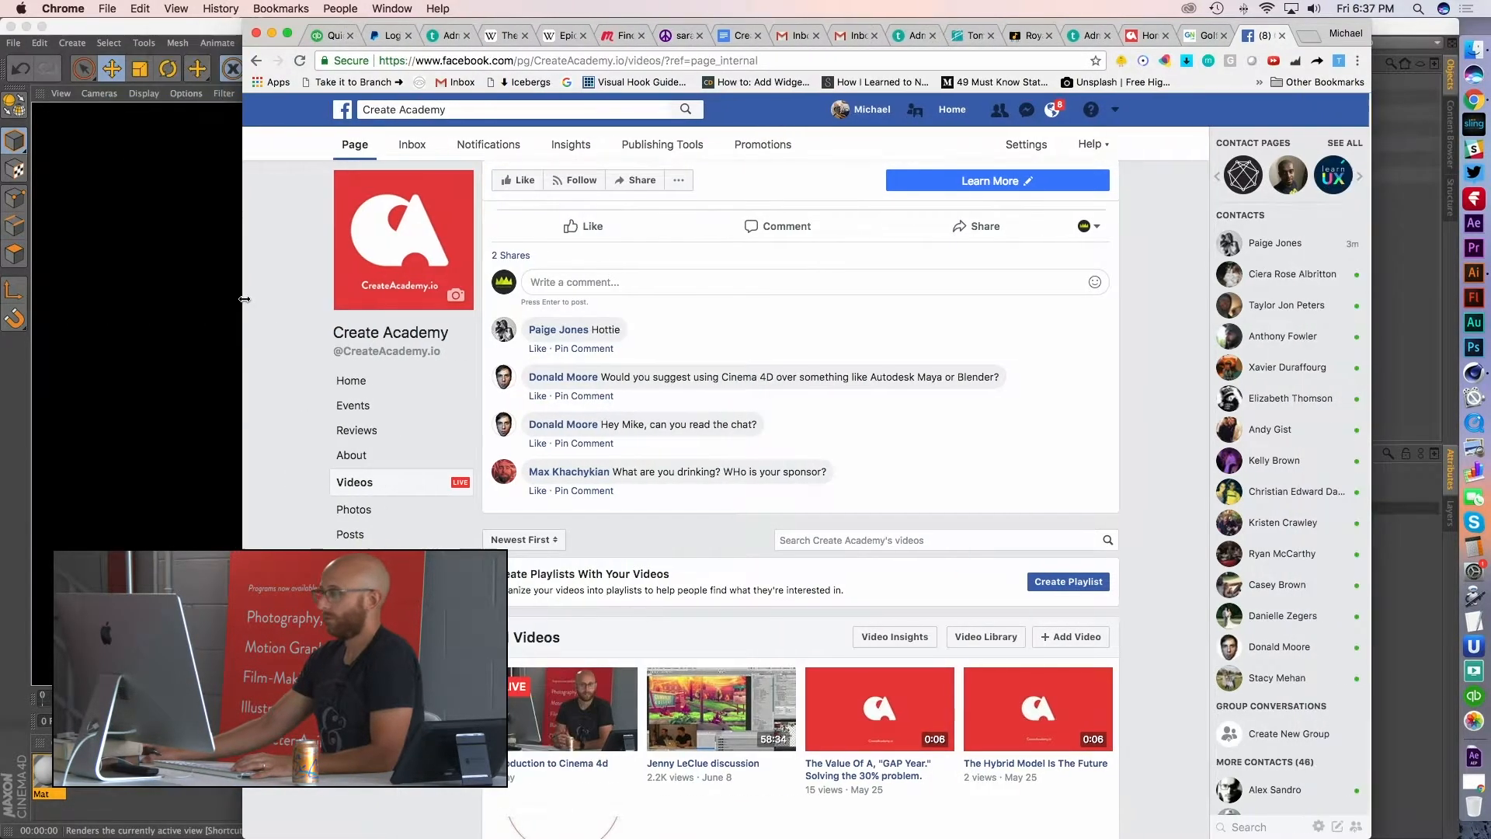
left_click(166, 32)
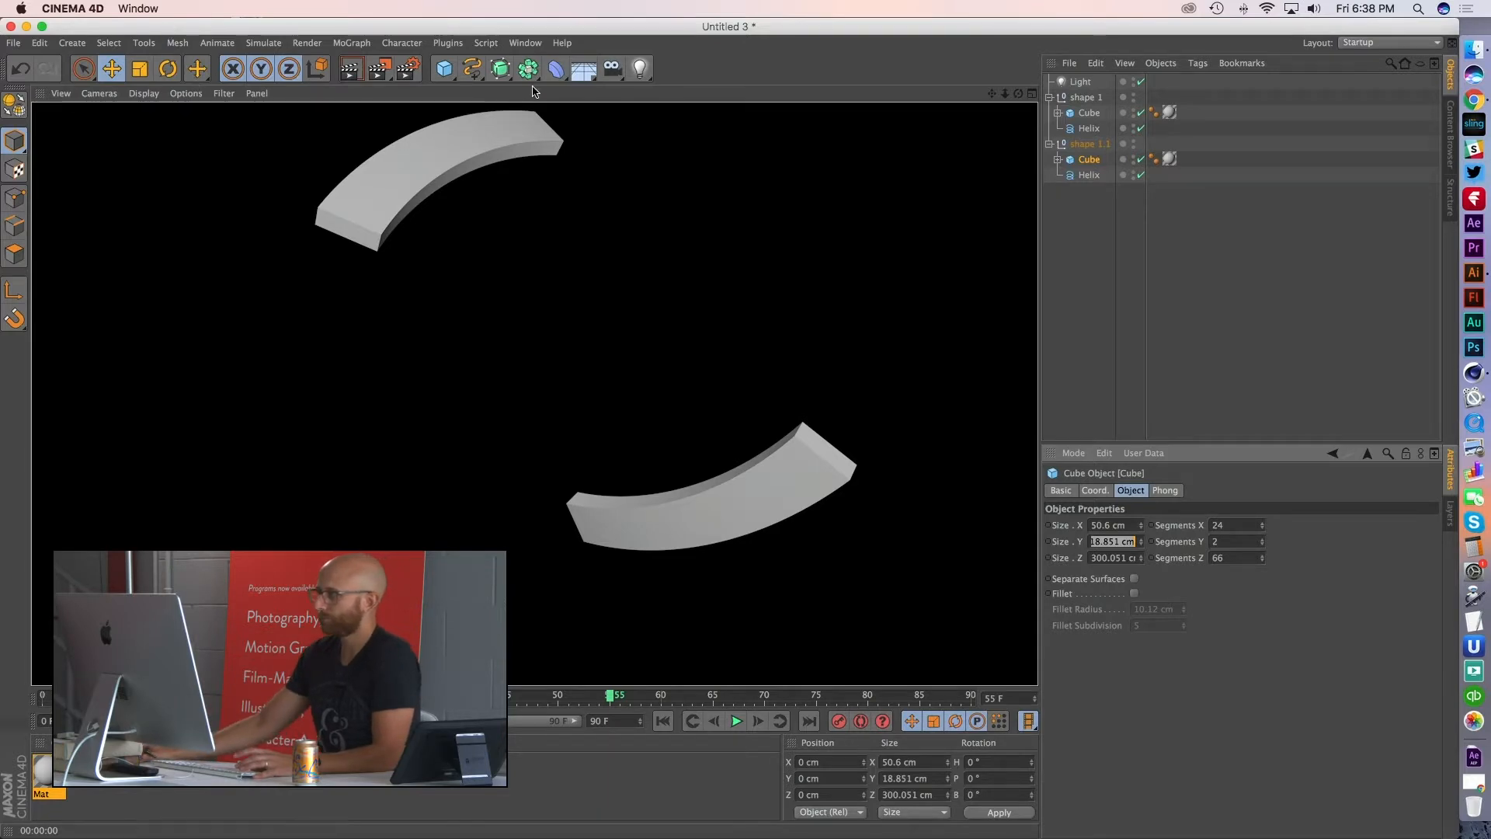
- Deselect everything and collapse the shape 1 and shape 1.1 groups
left_click(1068, 245)
left_click(1049, 98)
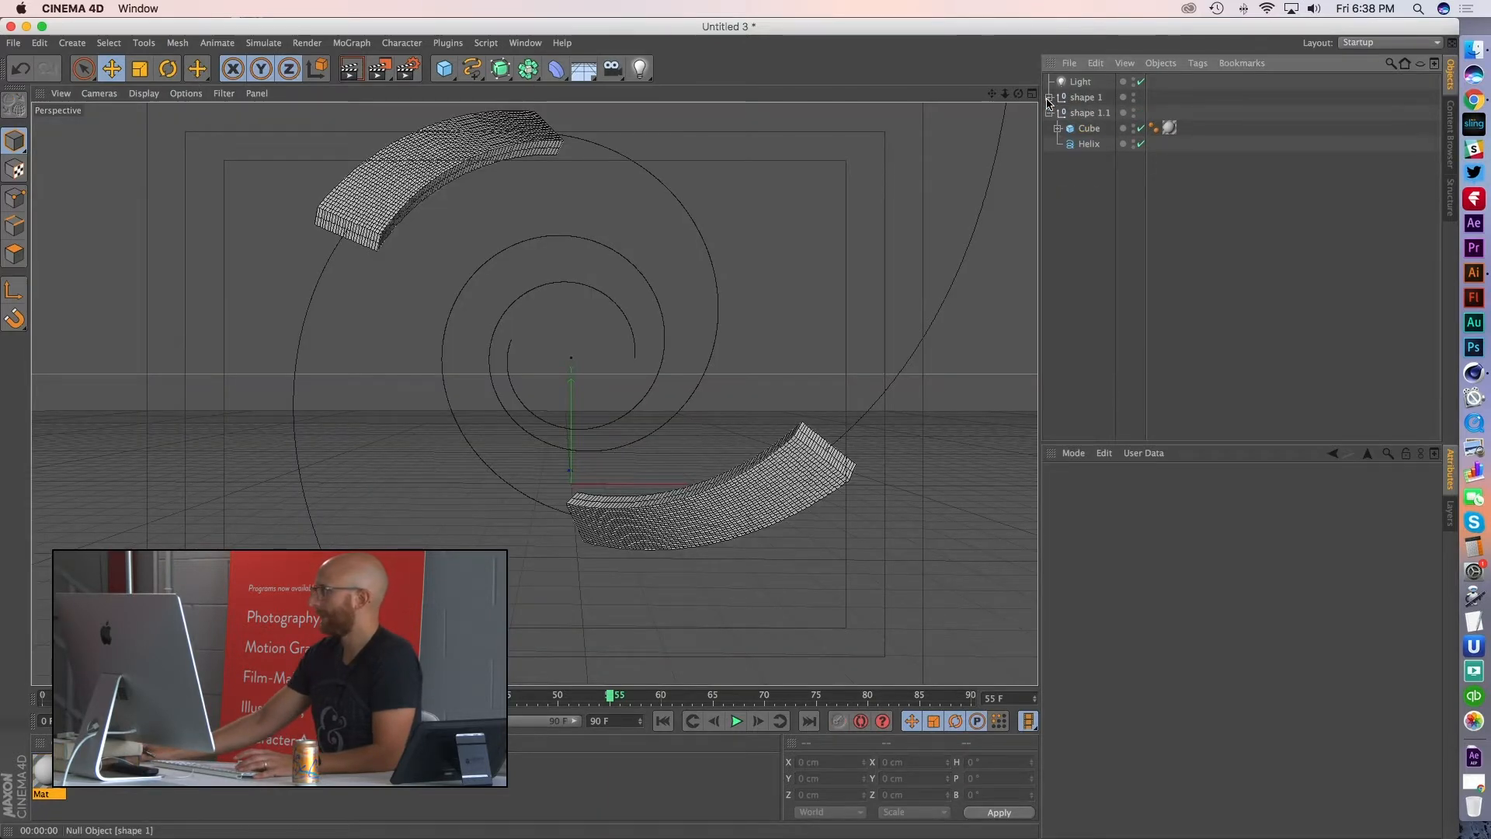
left_click(1050, 114)
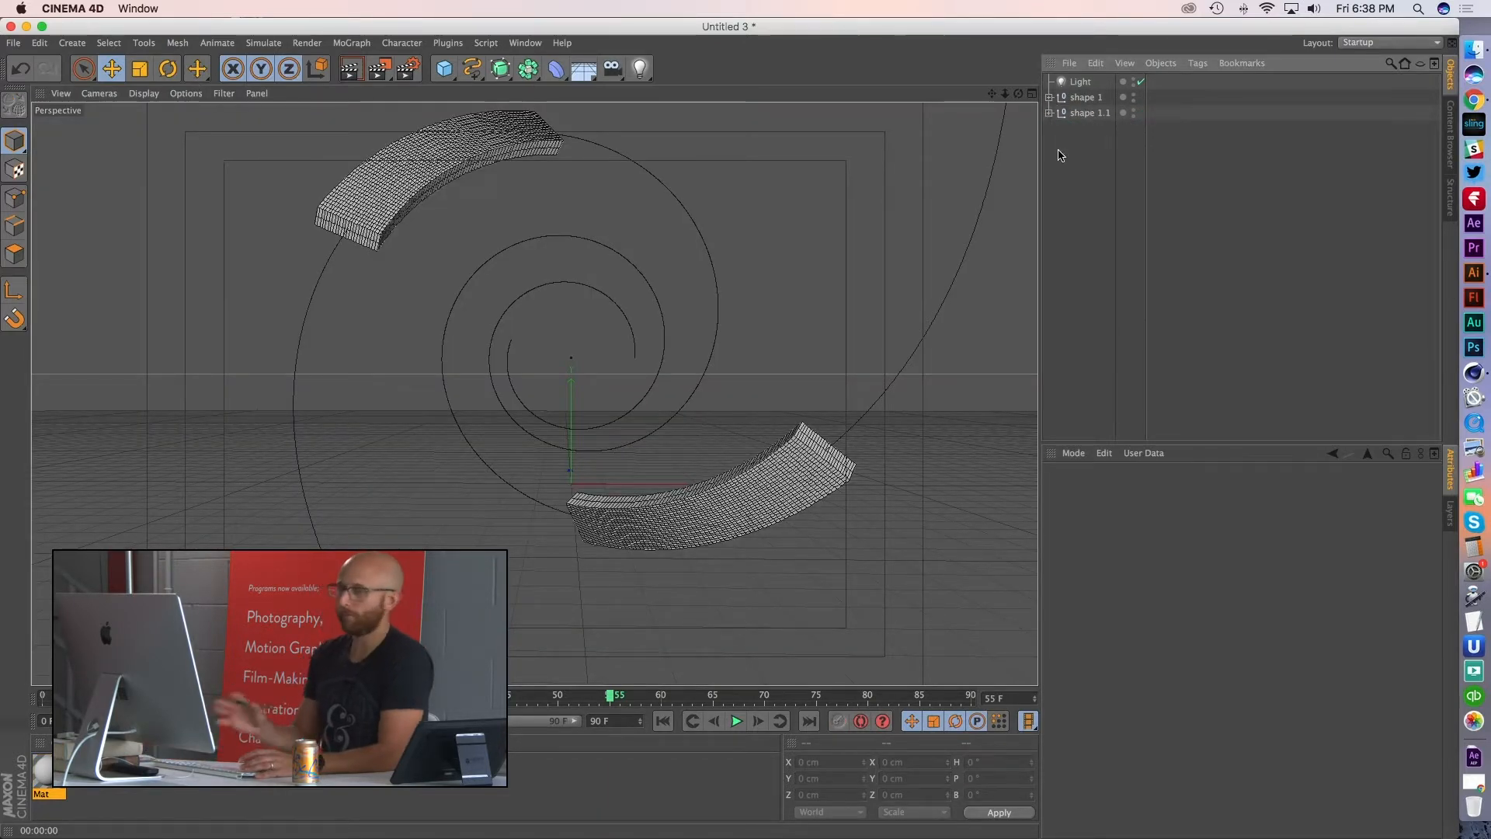
- Create a new project and add a Platonic object with 4 segments
key("super+n")
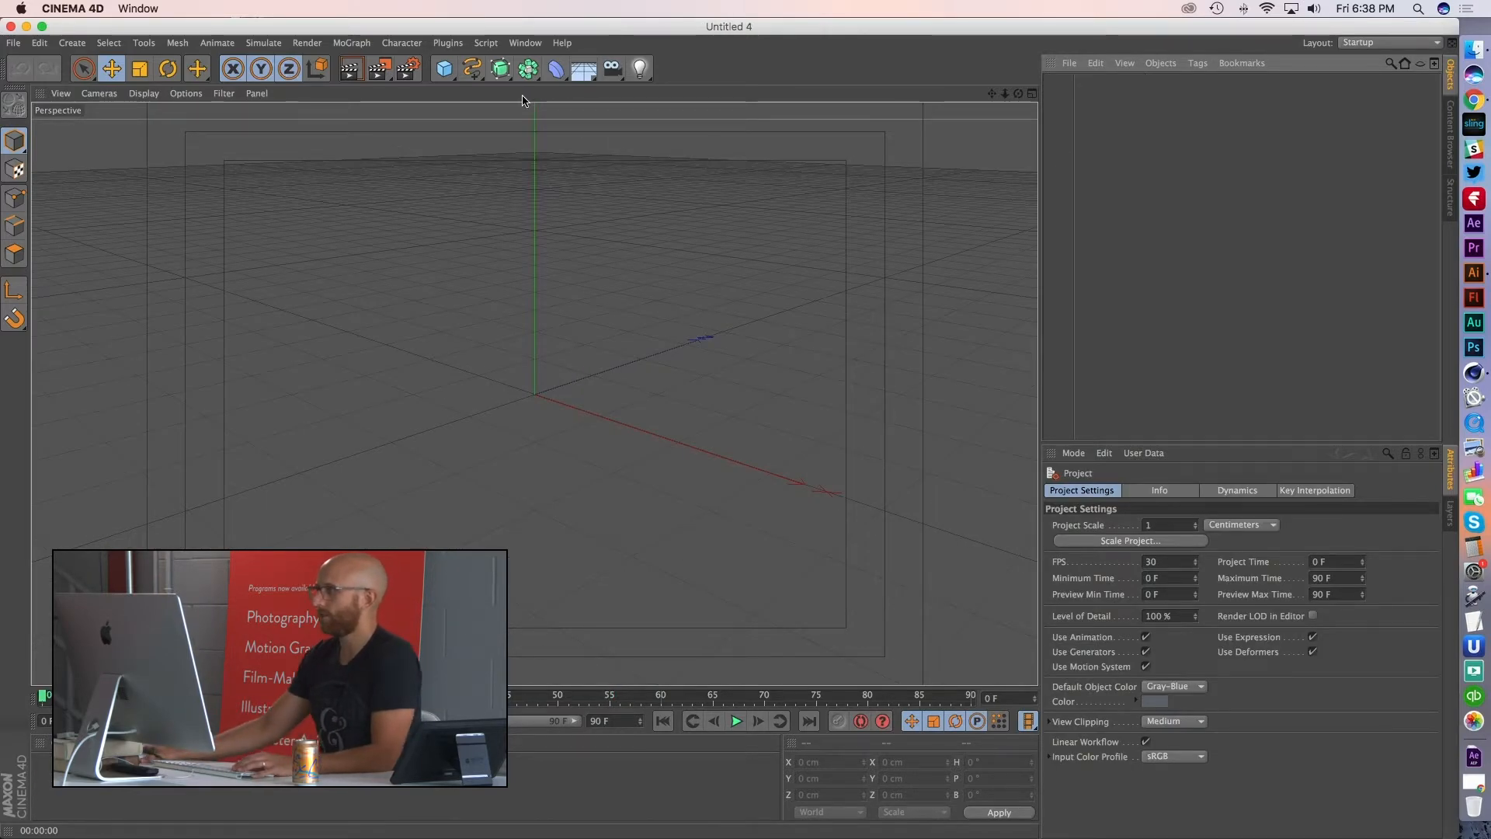
left_click_drag(447, 76, 583, 142)
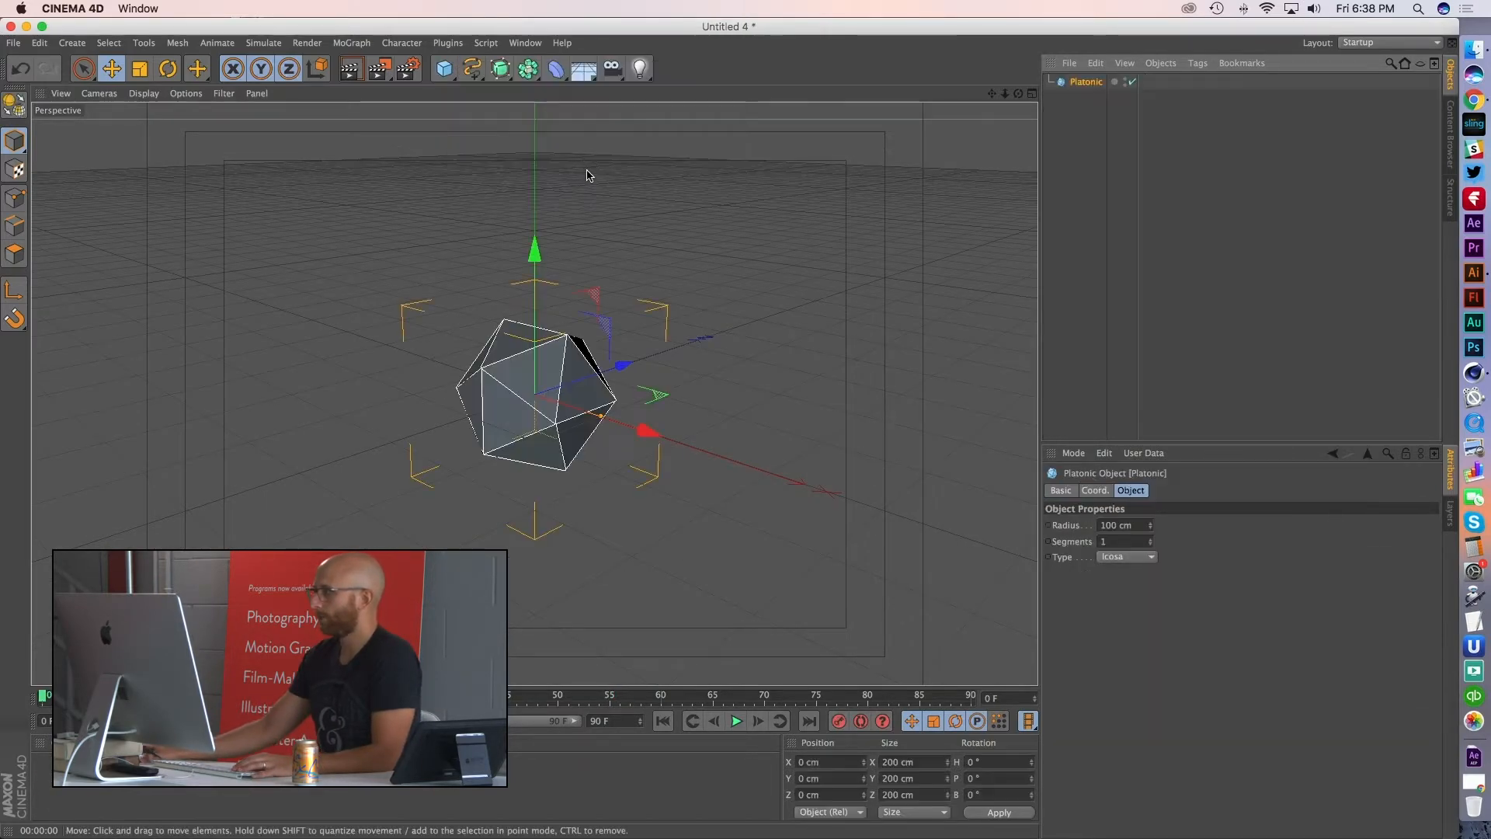
left_click(1151, 539)
left_click(1151, 539)
left_click(1151, 539)
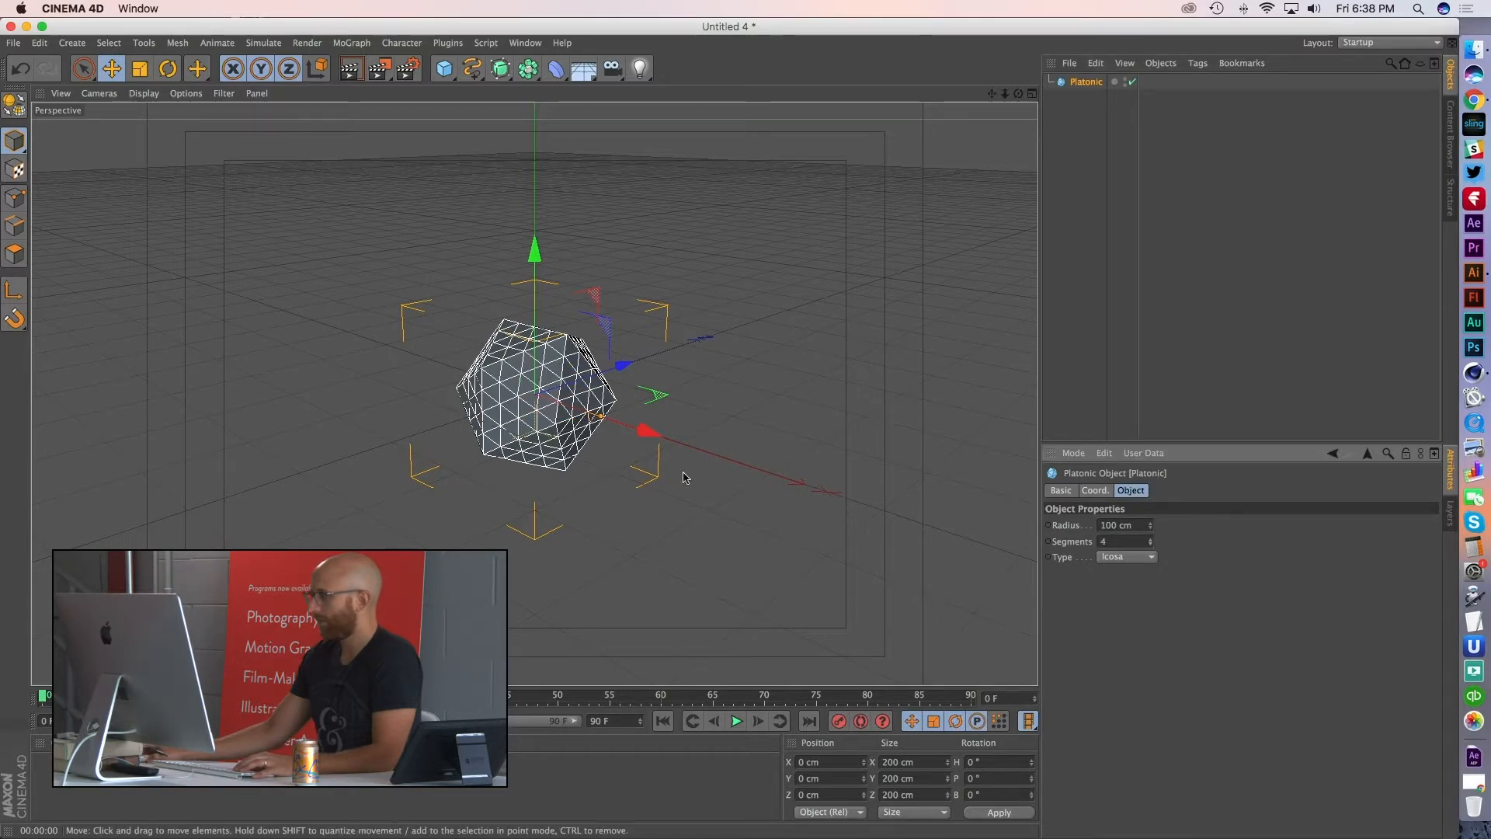
scroll(528, 404, "up", 2)
left_click_drag(527, 405, 598, 405, "alt")
scroll(597, 405, "up", 5)
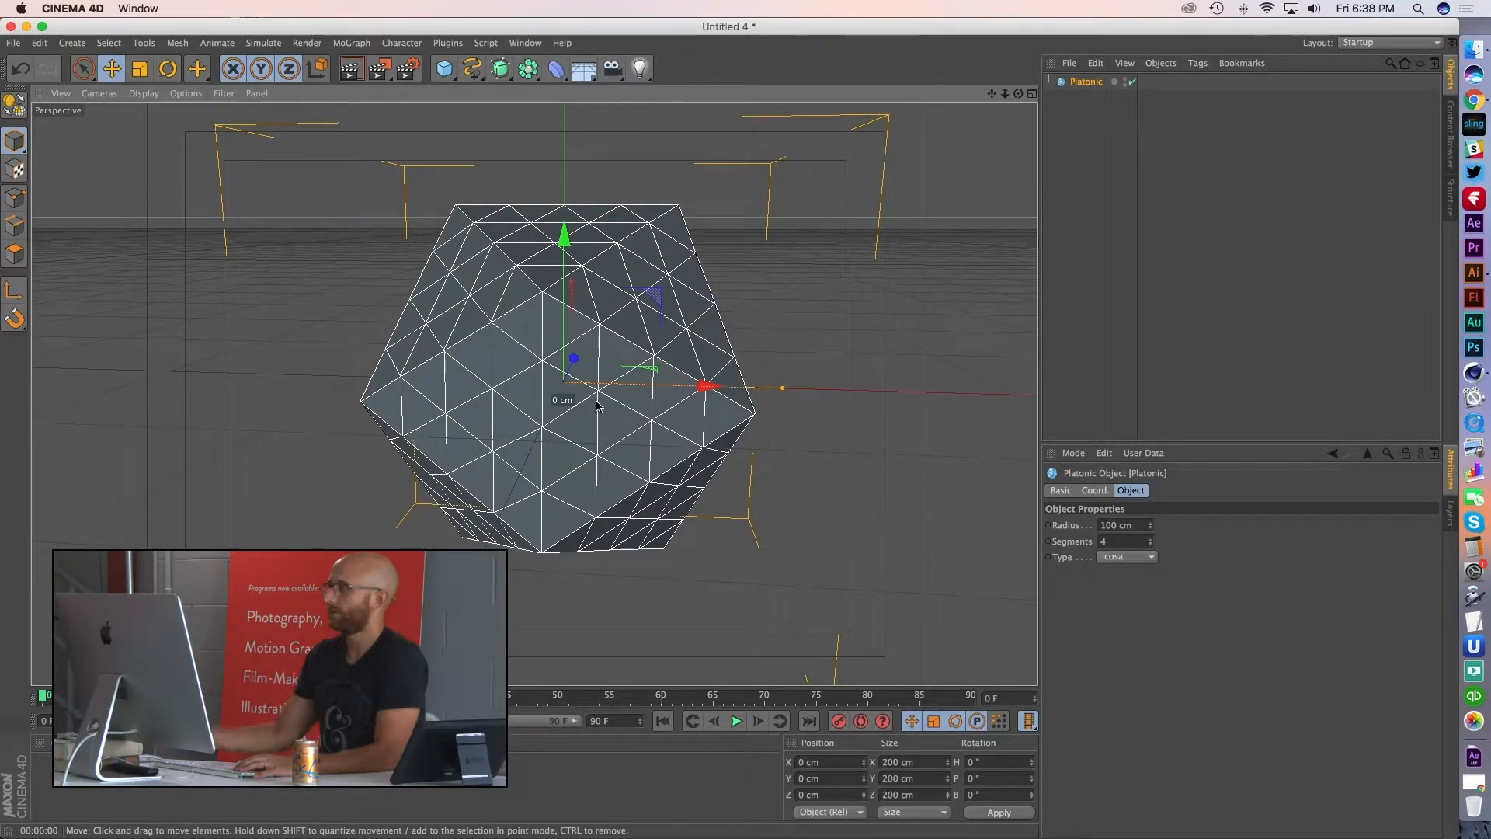
- Detach the MoGraph commands and their Effector list as floating palettes and place them side by side in the viewport
left_click_drag(565, 72, 476, 82)
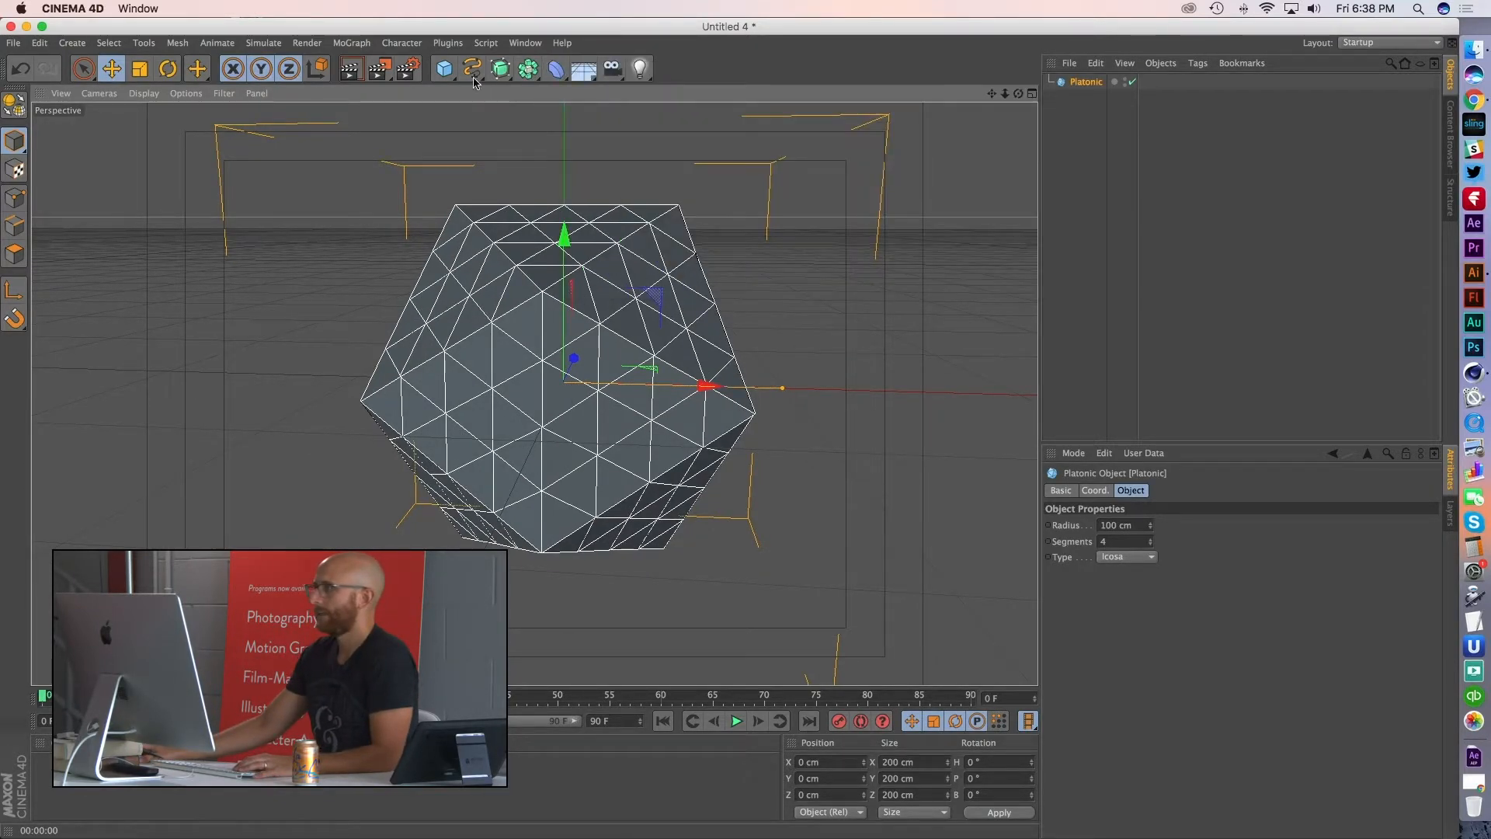
left_click(364, 45)
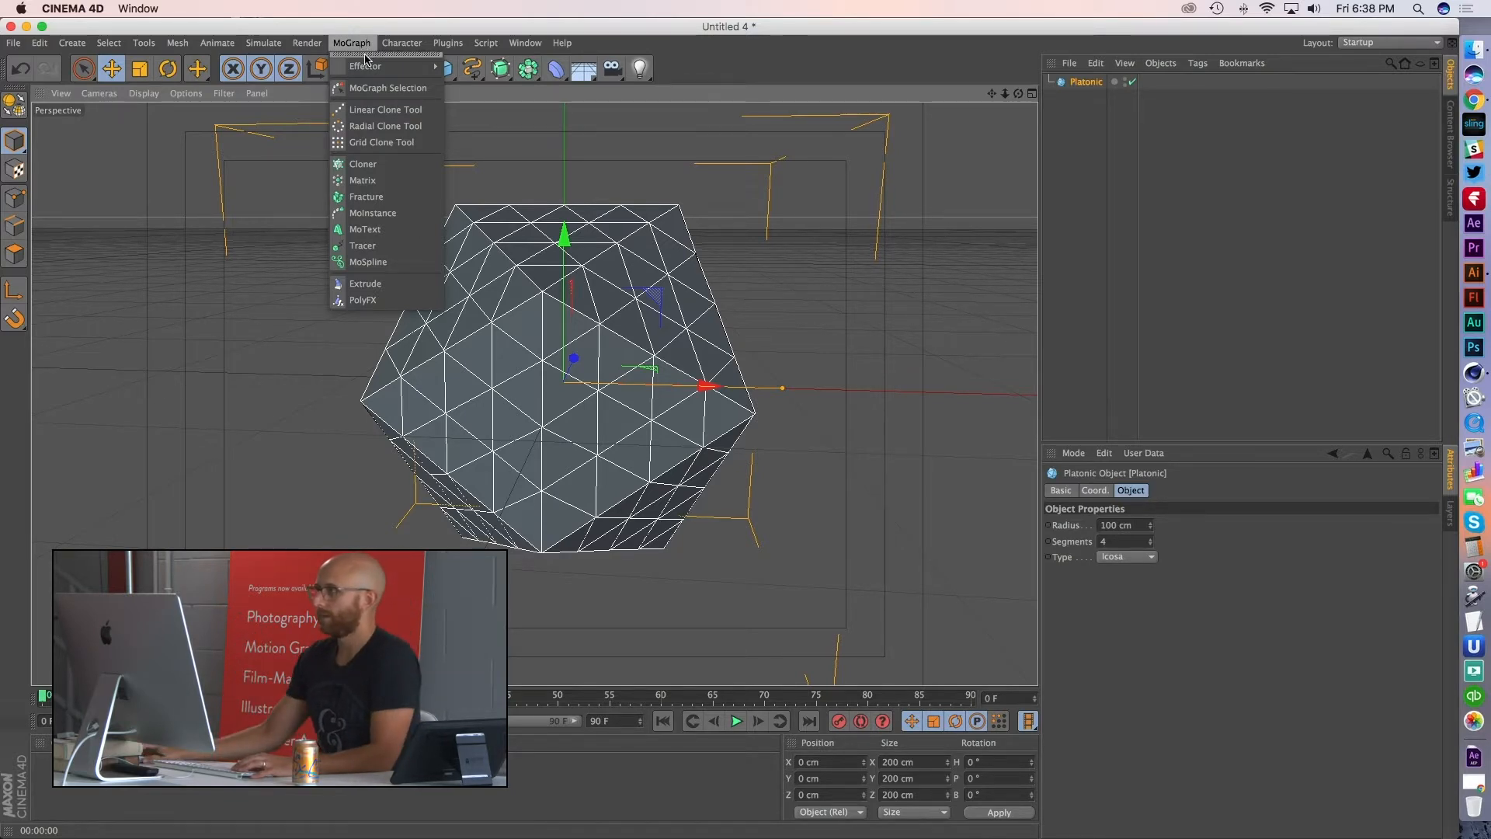
left_click(367, 56)
left_click_drag(401, 45, 996, 167)
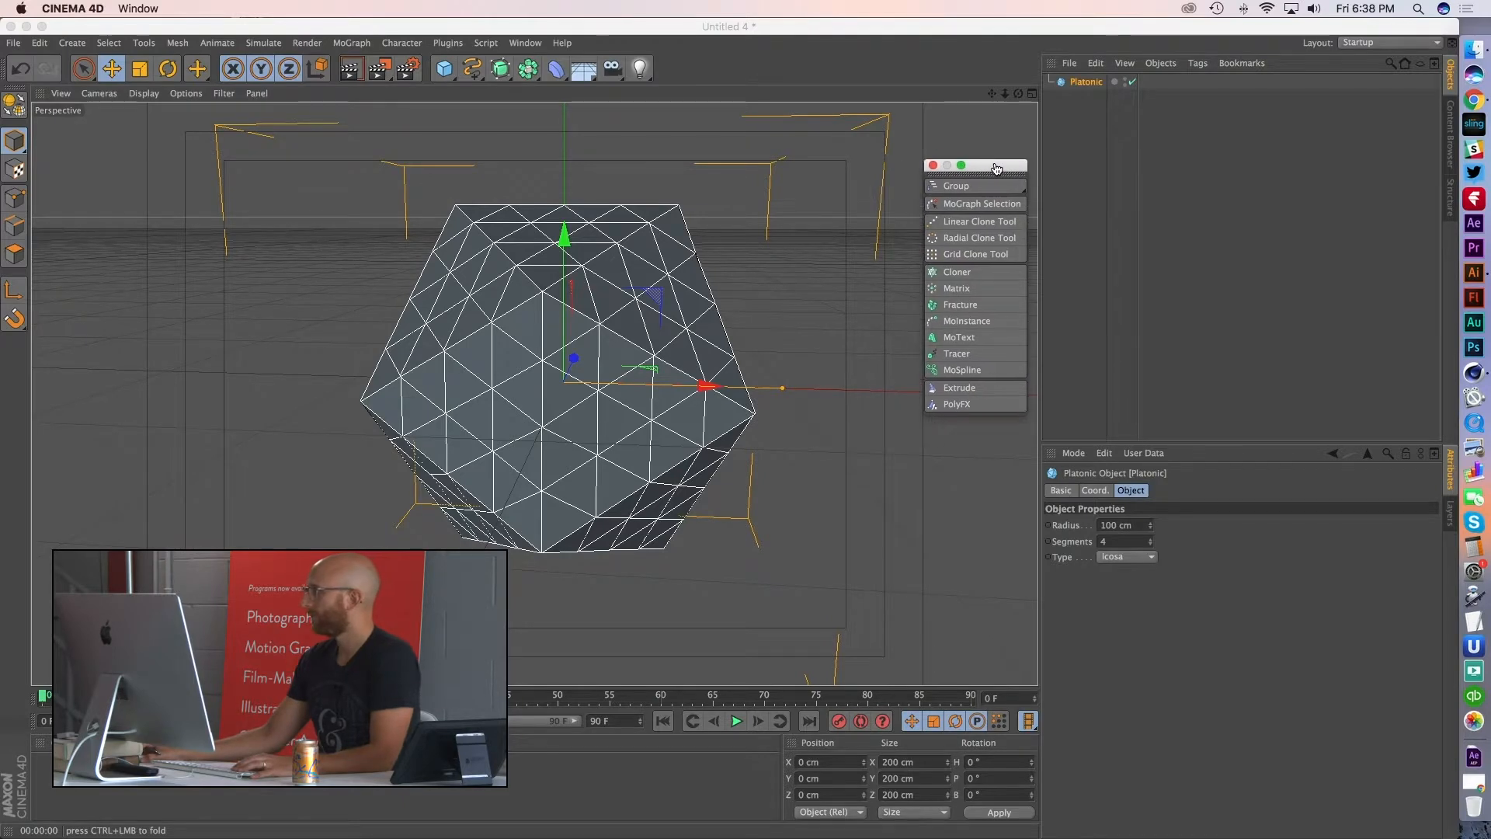
left_click(351, 42)
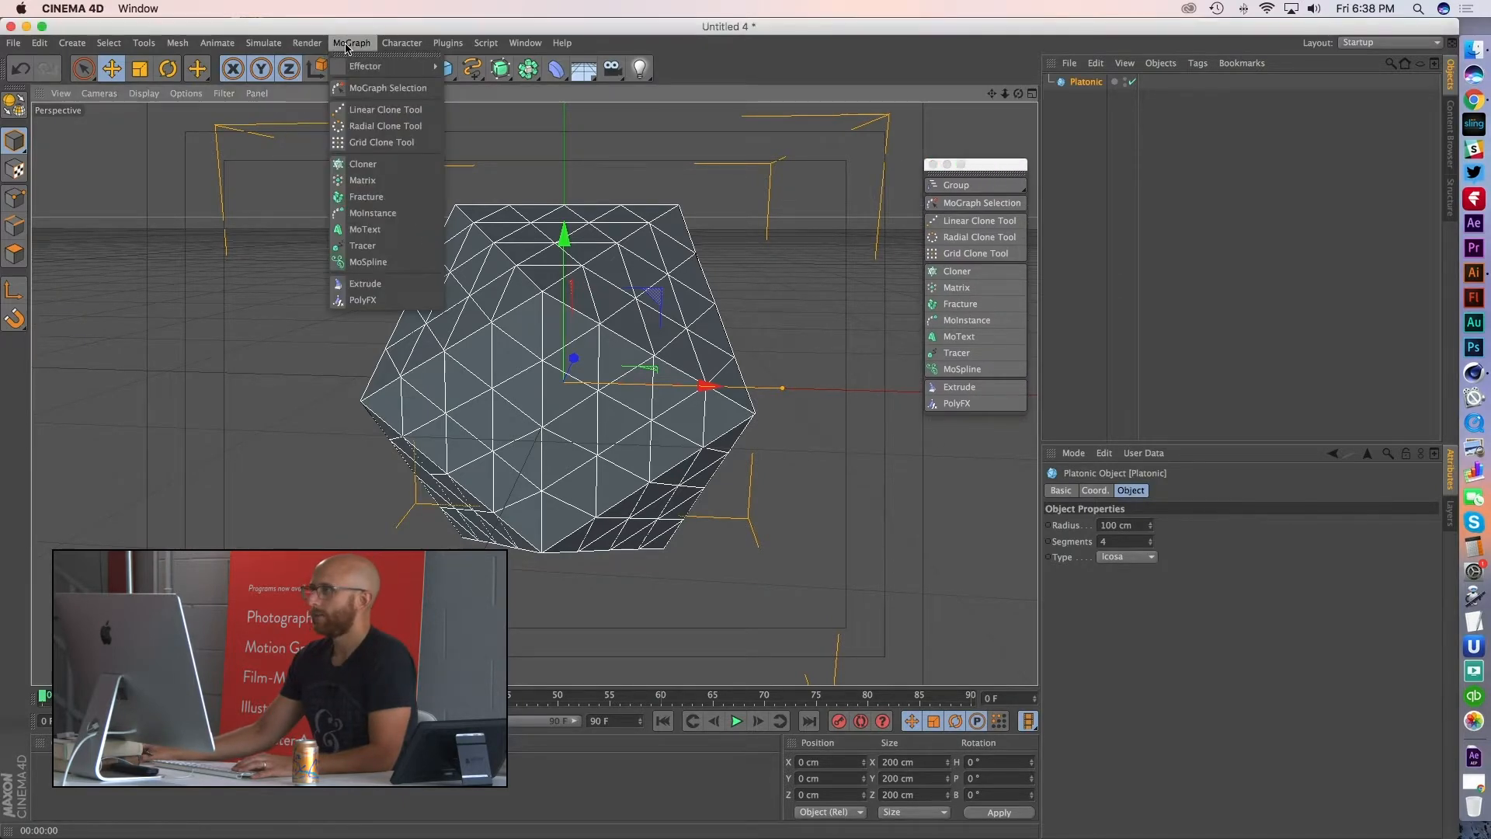
mouse_move(361, 68)
left_click(479, 59)
left_click_drag(497, 48, 1109, 181)
left_click_drag(1002, 165, 935, 170)
left_click_drag(1108, 176, 1023, 174)
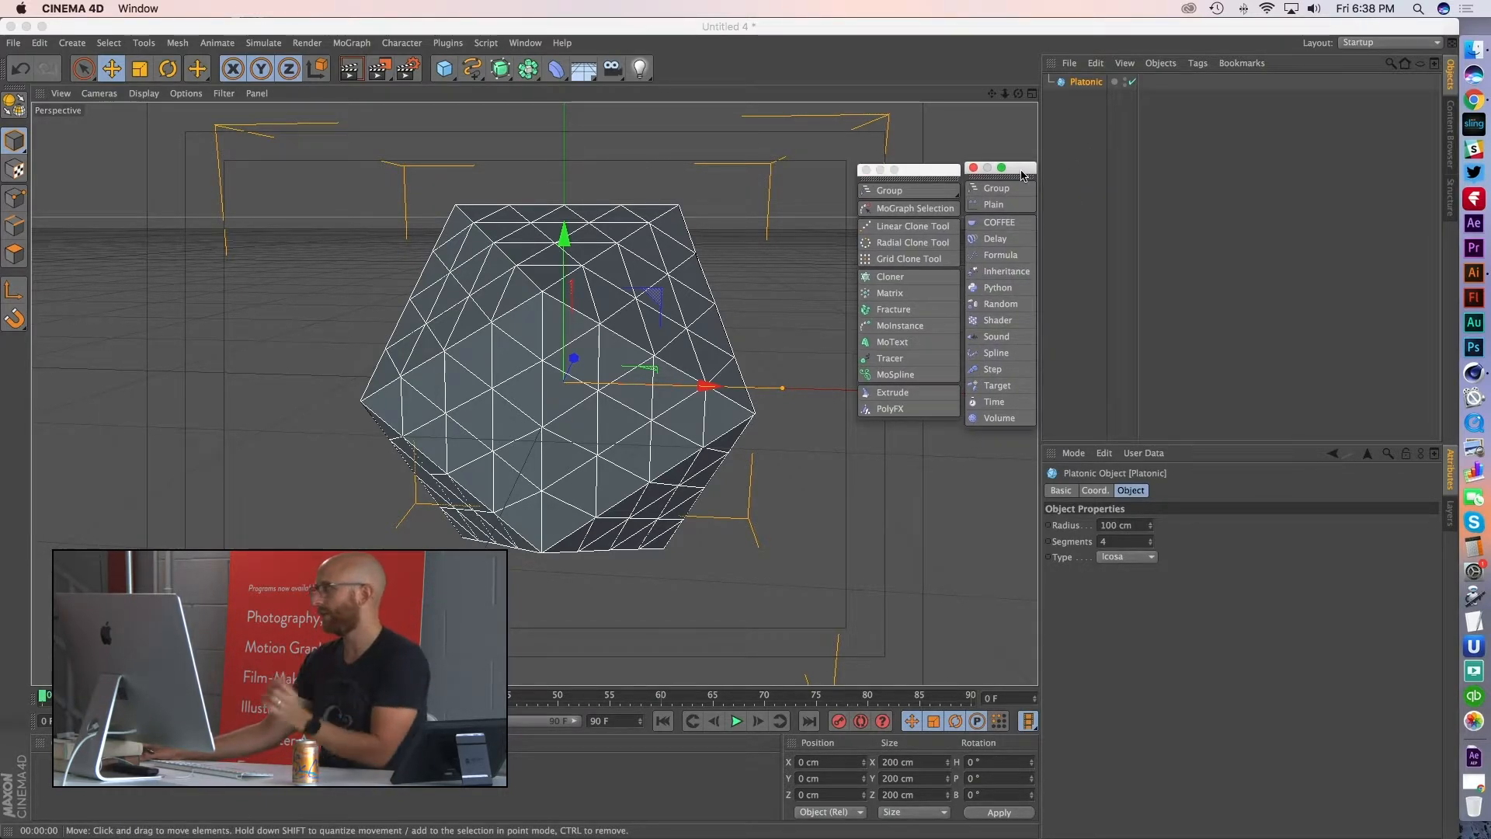
- Add a Cloner with the Platonic as its child and set the cloner's mode to Grid Array
left_click(891, 279)
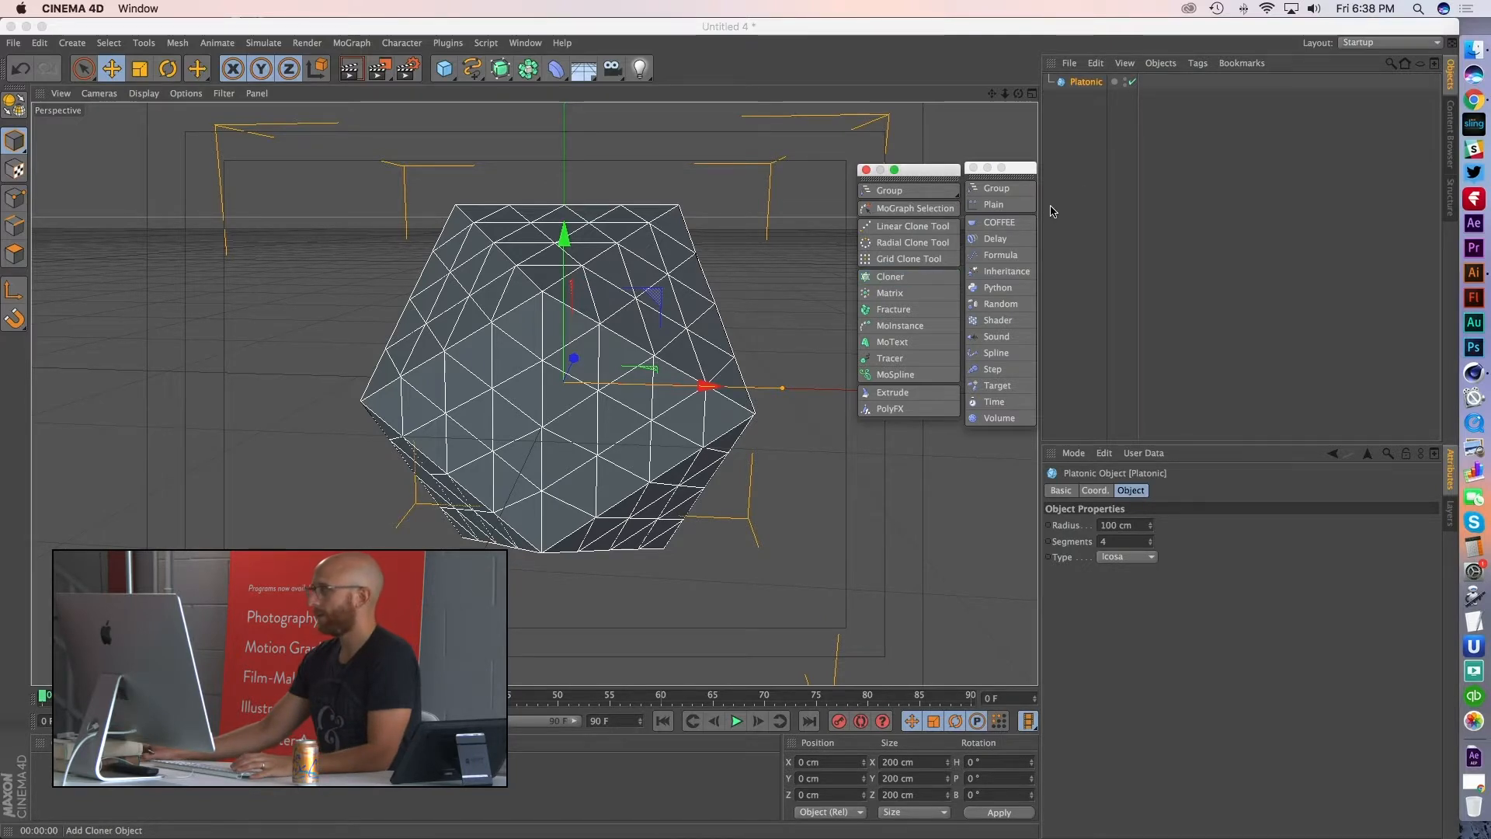
left_click(890, 277)
left_click_drag(1087, 98, 1085, 85)
right_click_drag(656, 386, 559, 412, "alt")
mouse_move(559, 412)
left_mouse_down("alt")
mouse_move(496, 433)
mouse_move(586, 357)
left_mouse_up("alt")
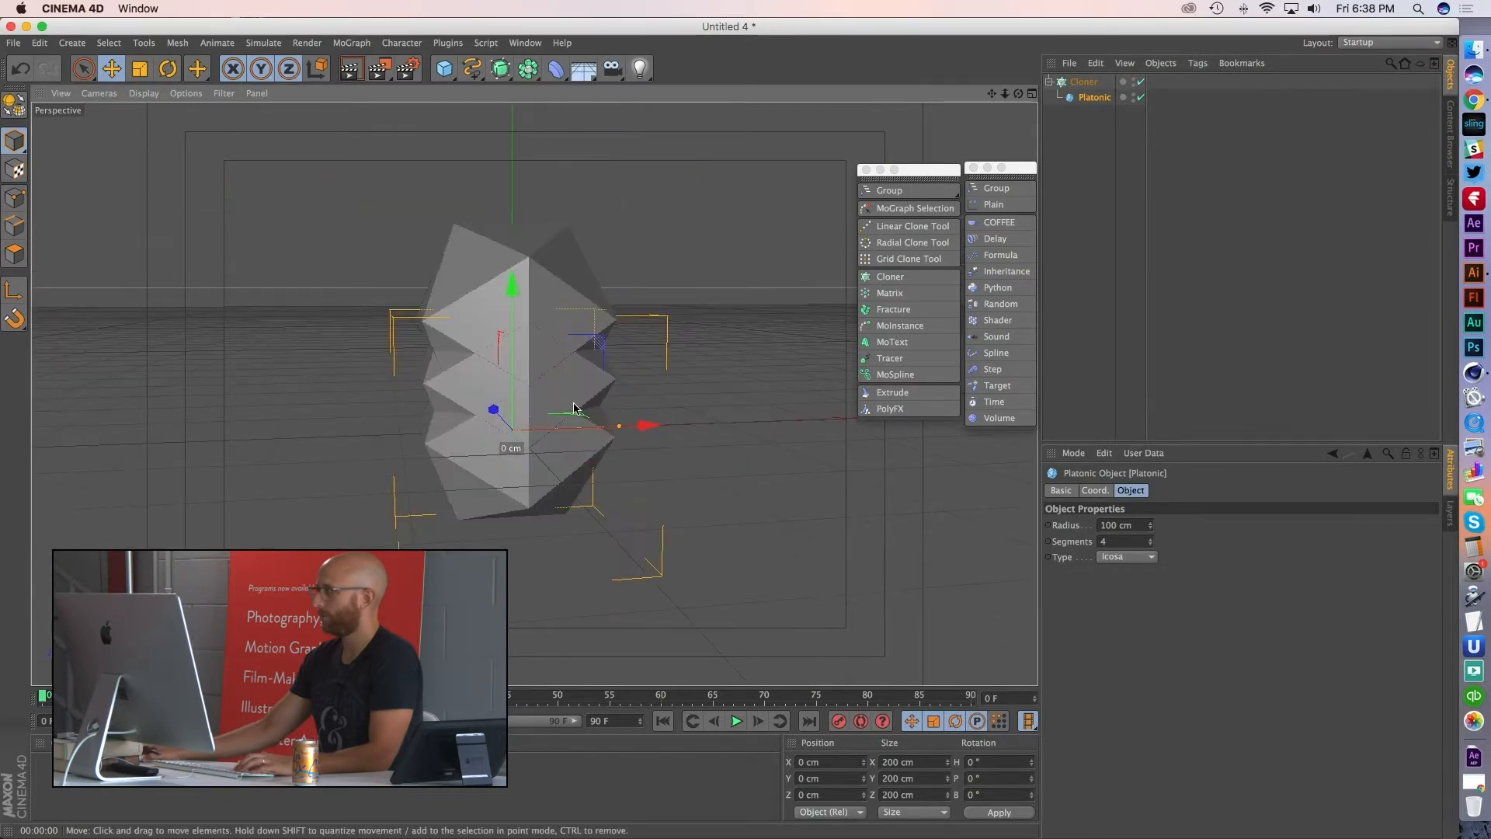
left_click(1079, 82)
left_click(1142, 524)
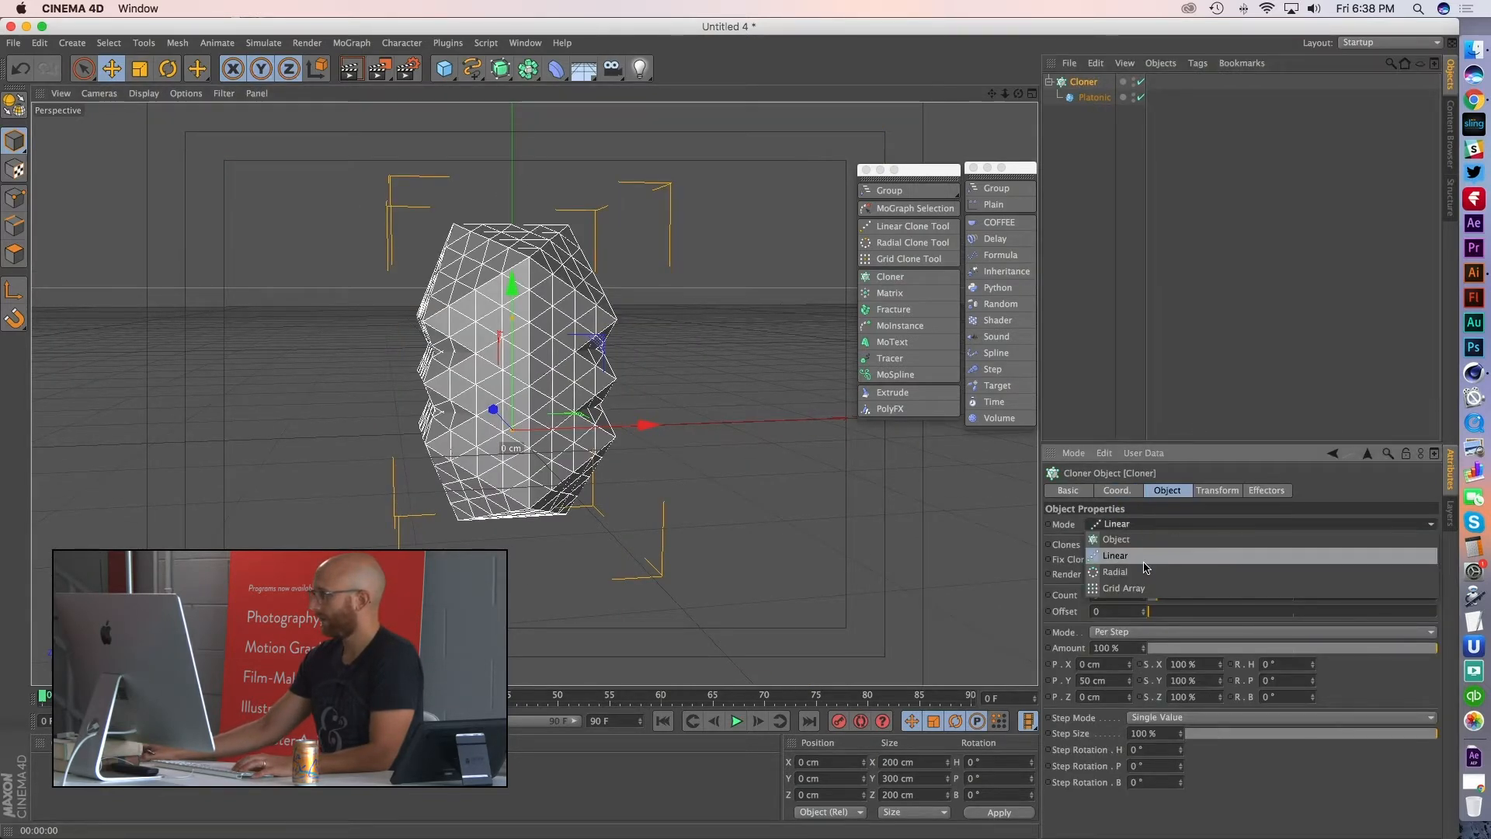
left_click(1127, 588)
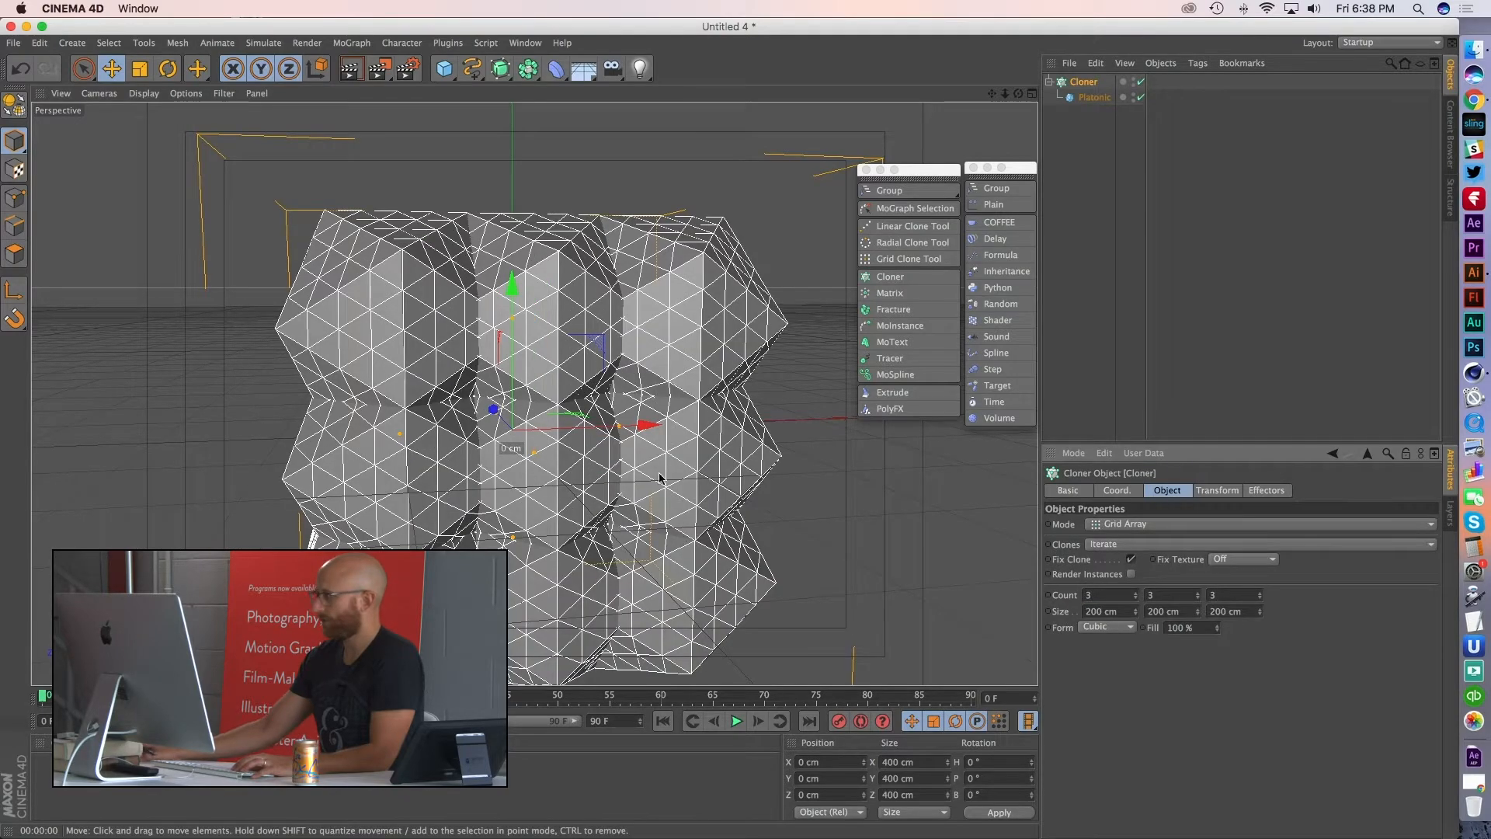
- Spread the grid of clones apart to a size of about 520 × 422 × 589 cm
left_click_drag(642, 425, 792, 432)
left_click_drag(536, 455, 656, 501)
right_click_drag(703, 487, 610, 490, "alt")
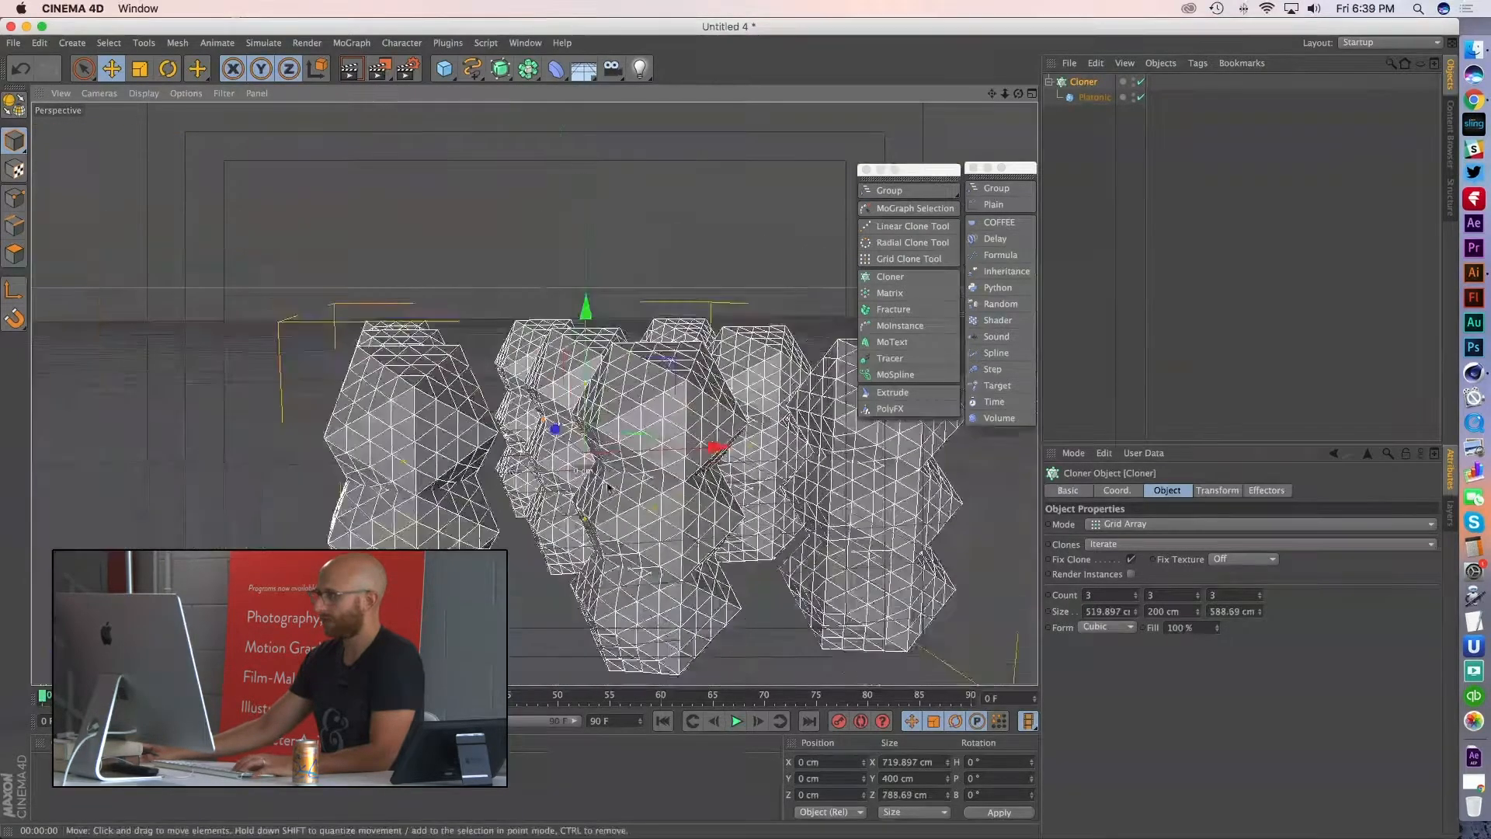
left_click_drag(609, 488, 678, 504, "alt")
left_click_drag(587, 386, 588, 306)
left_click_drag(589, 326, 579, 252, "alt")
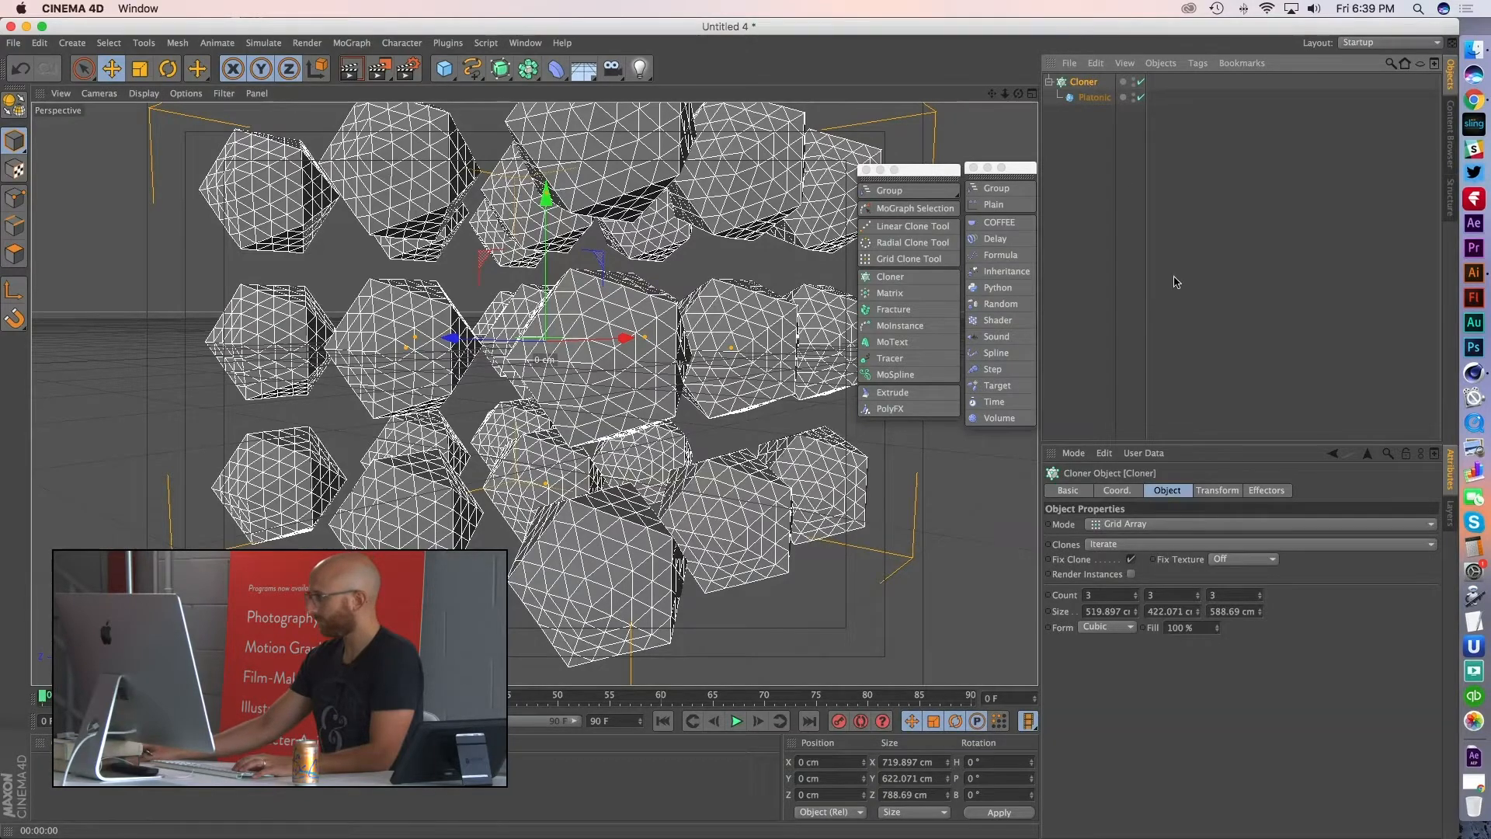
- Add a single Random effector to the Cloner and preview the animation playback
left_click(1271, 491)
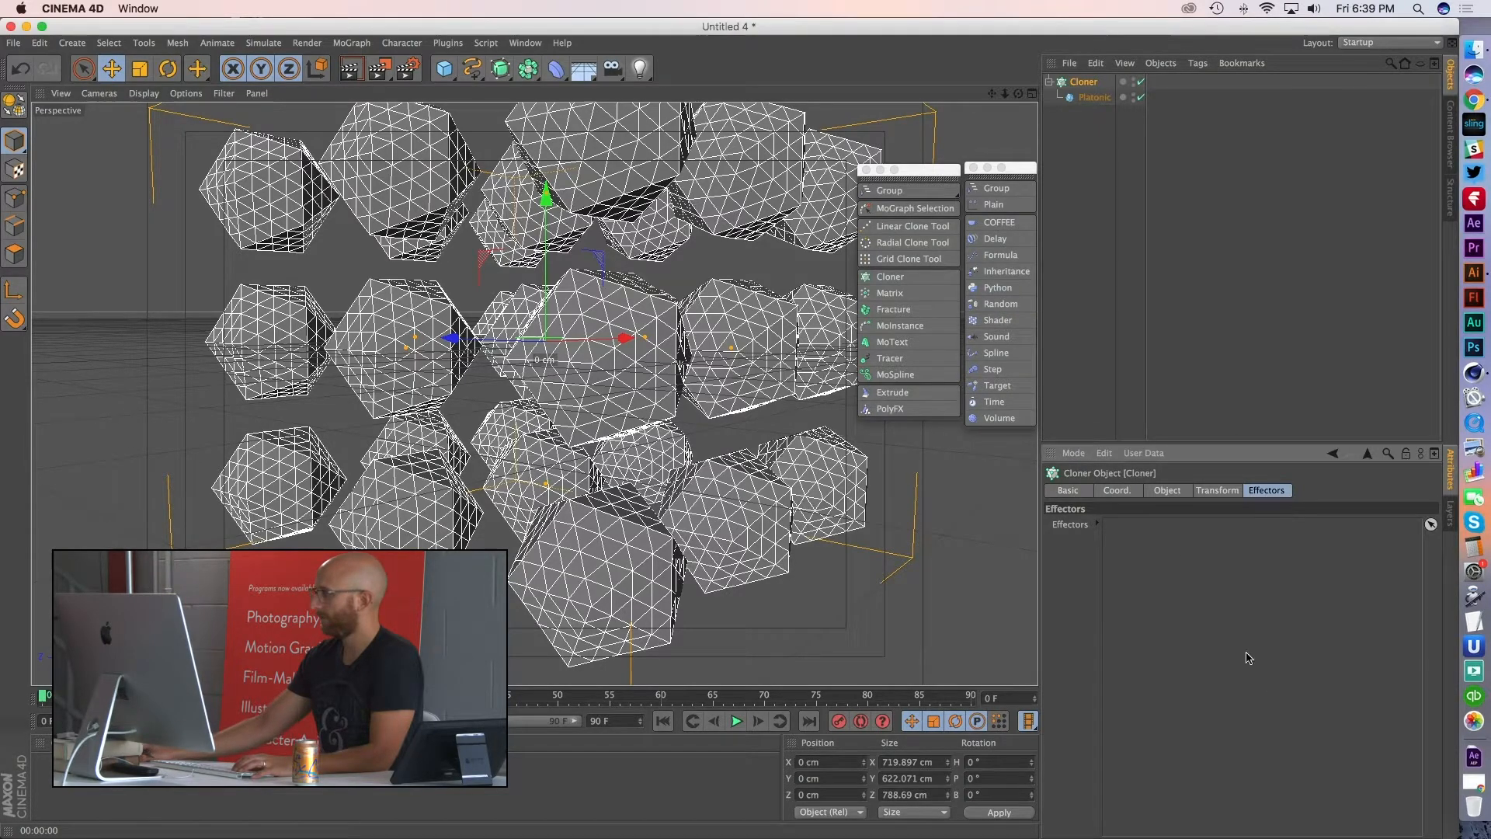
left_click(997, 303)
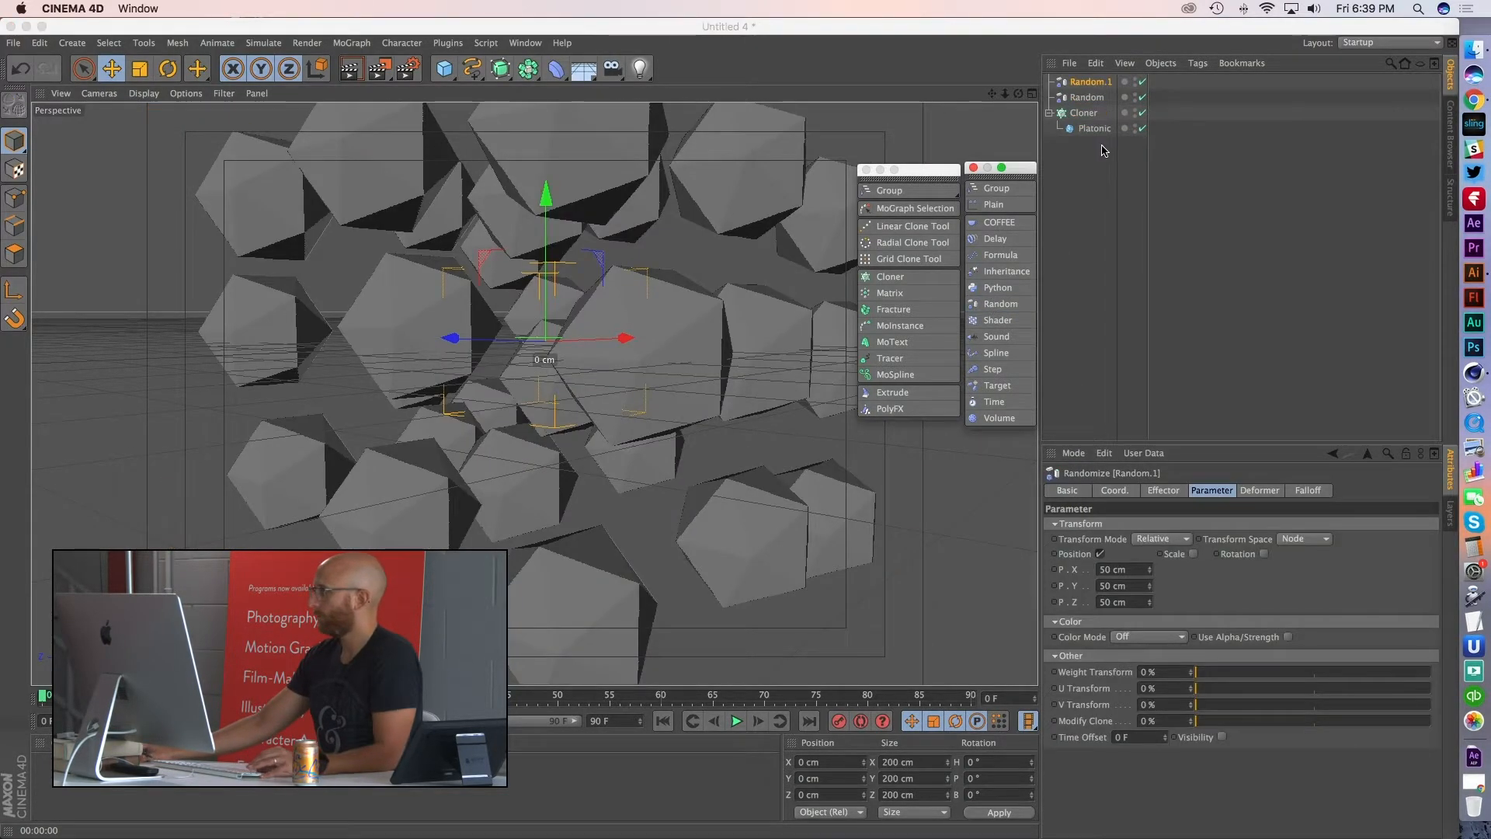
left_click(1084, 98)
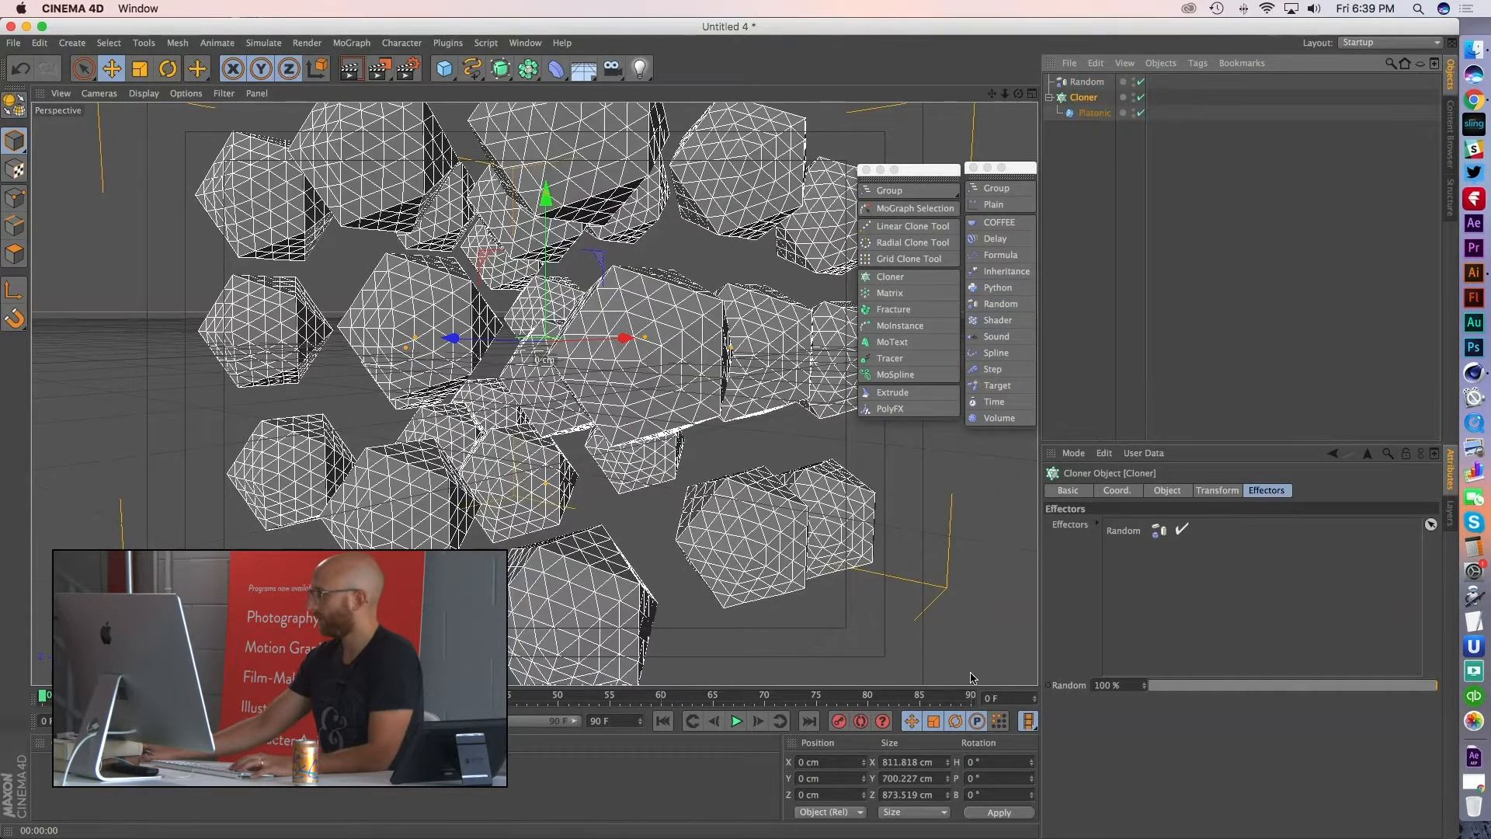
left_click(737, 721)
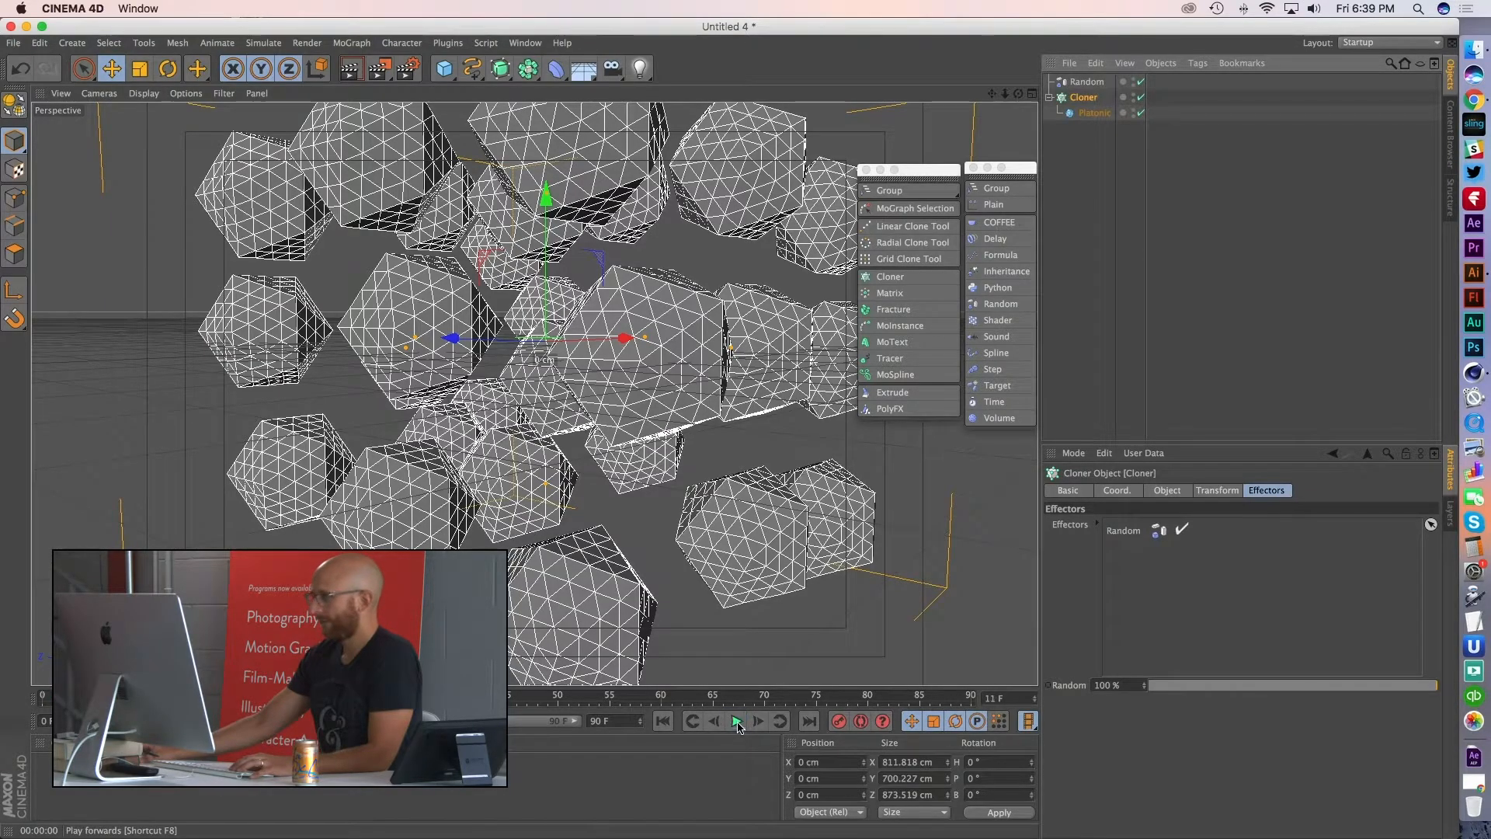
scroll(699, 484, "down", 5)
left_click_drag(699, 484, 599, 544, "alt")
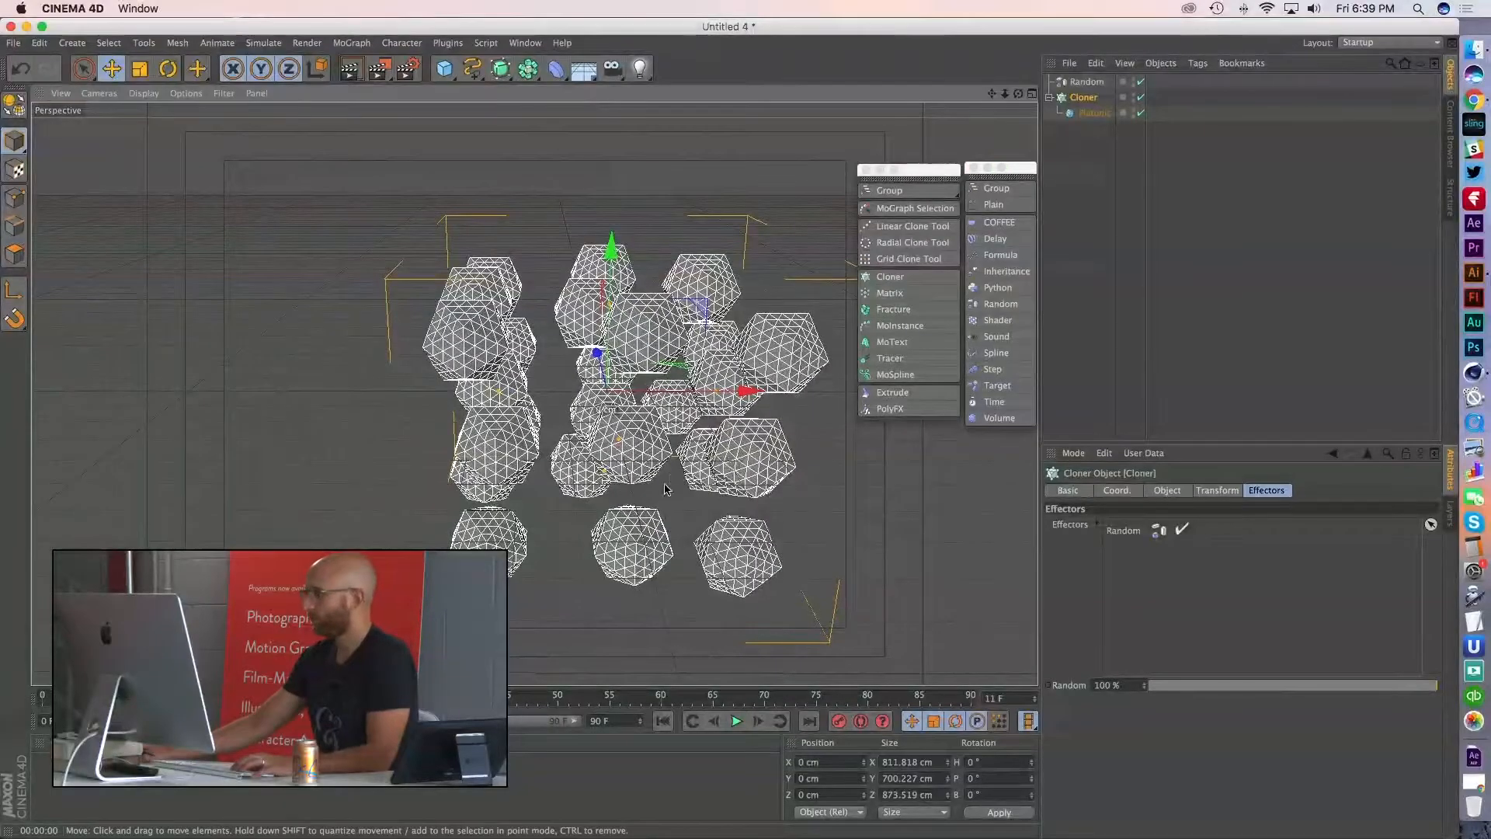
- Increase the Random effector's Y position variation to 555 cm to scatter the clones vertically
left_click(1086, 82)
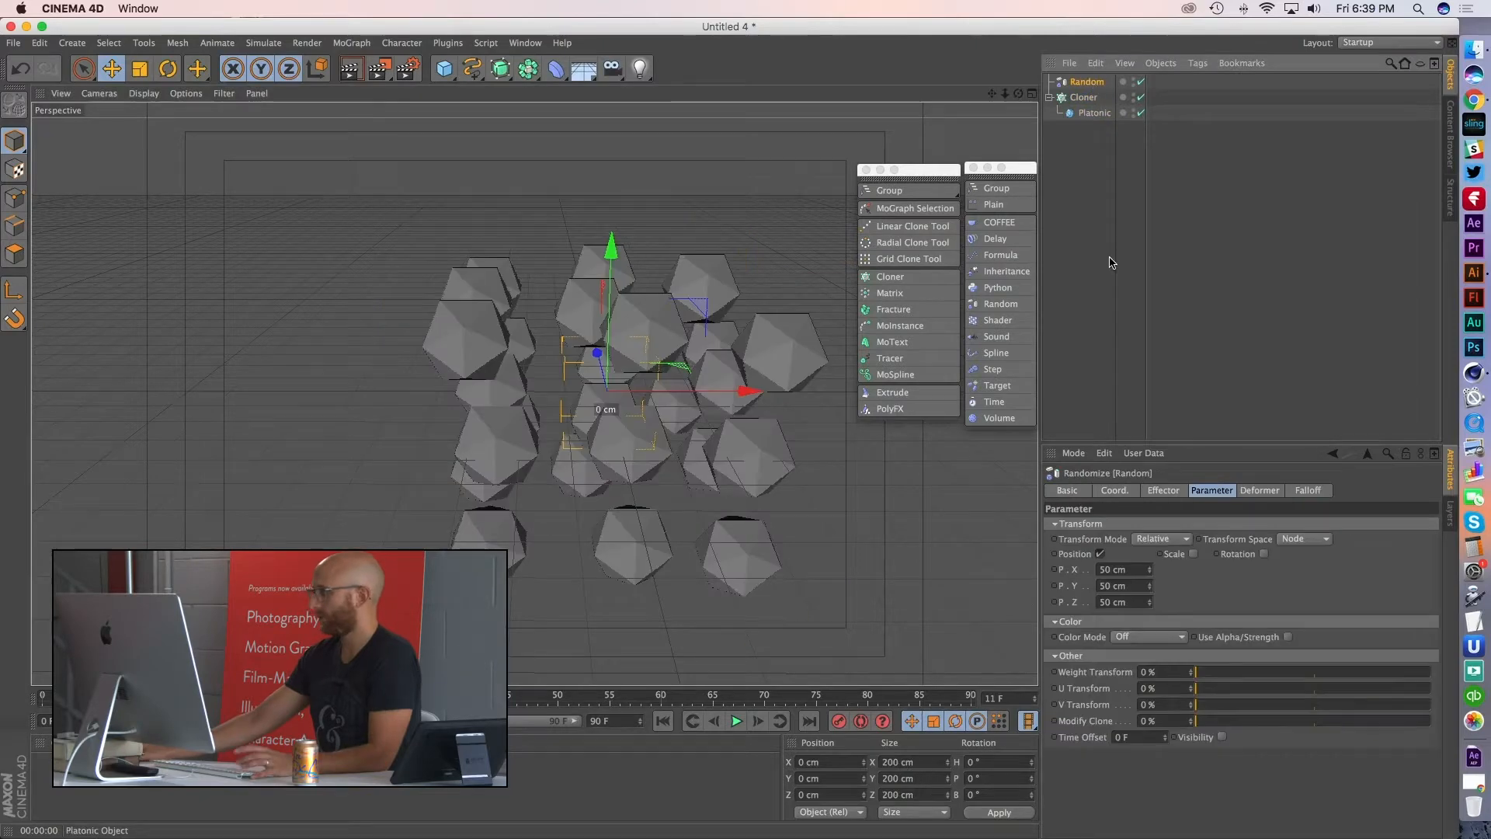
left_click_drag(1149, 586, 1150, 497)
left_click_drag(773, 506, 613, 454, "alt")
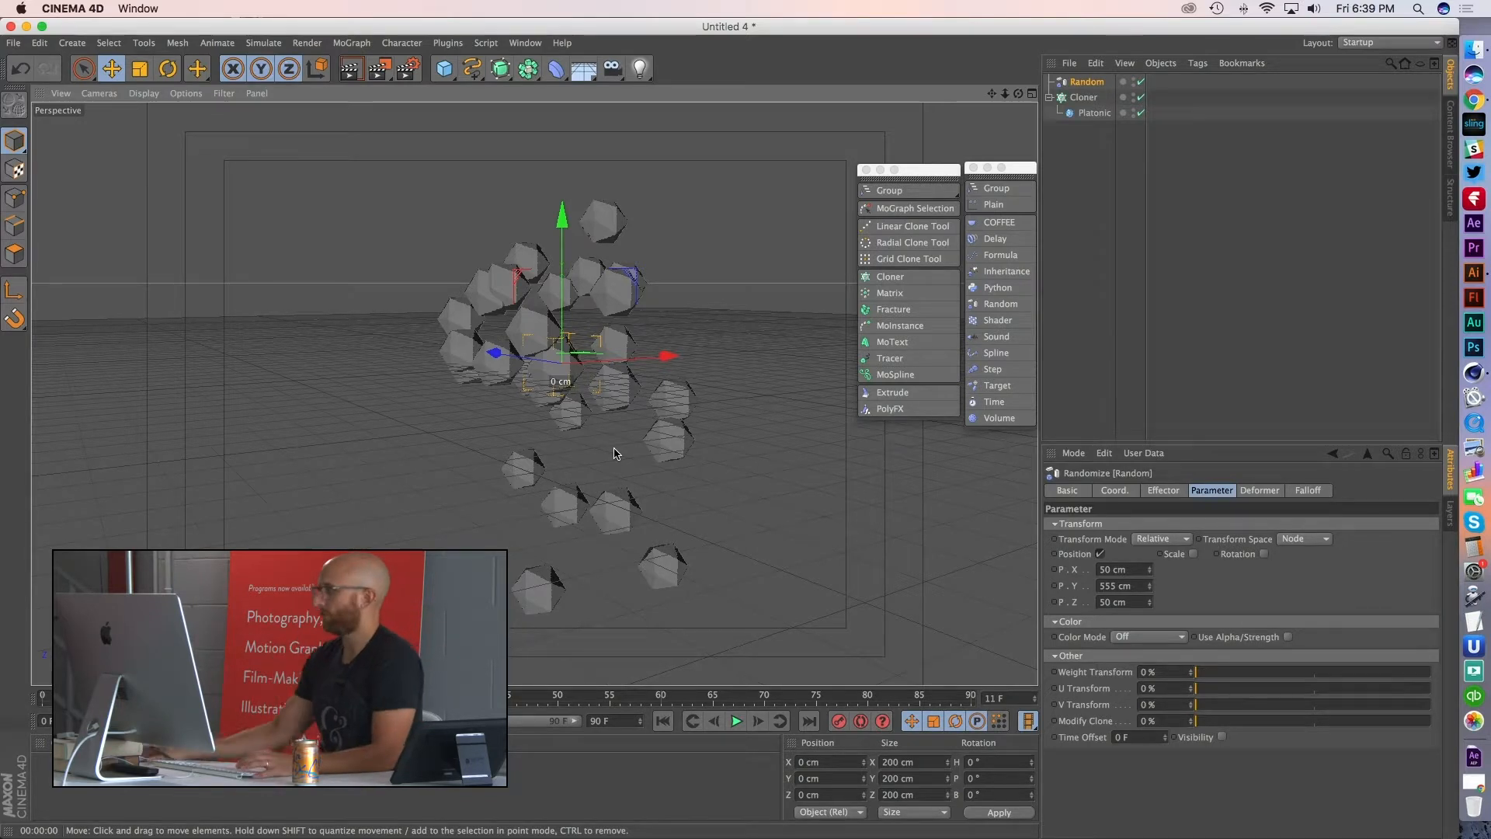
- Move the Platonic out of the Cloner and delete the Cloner, keeping the Random effector
left_click(1090, 113)
left_click(1086, 99)
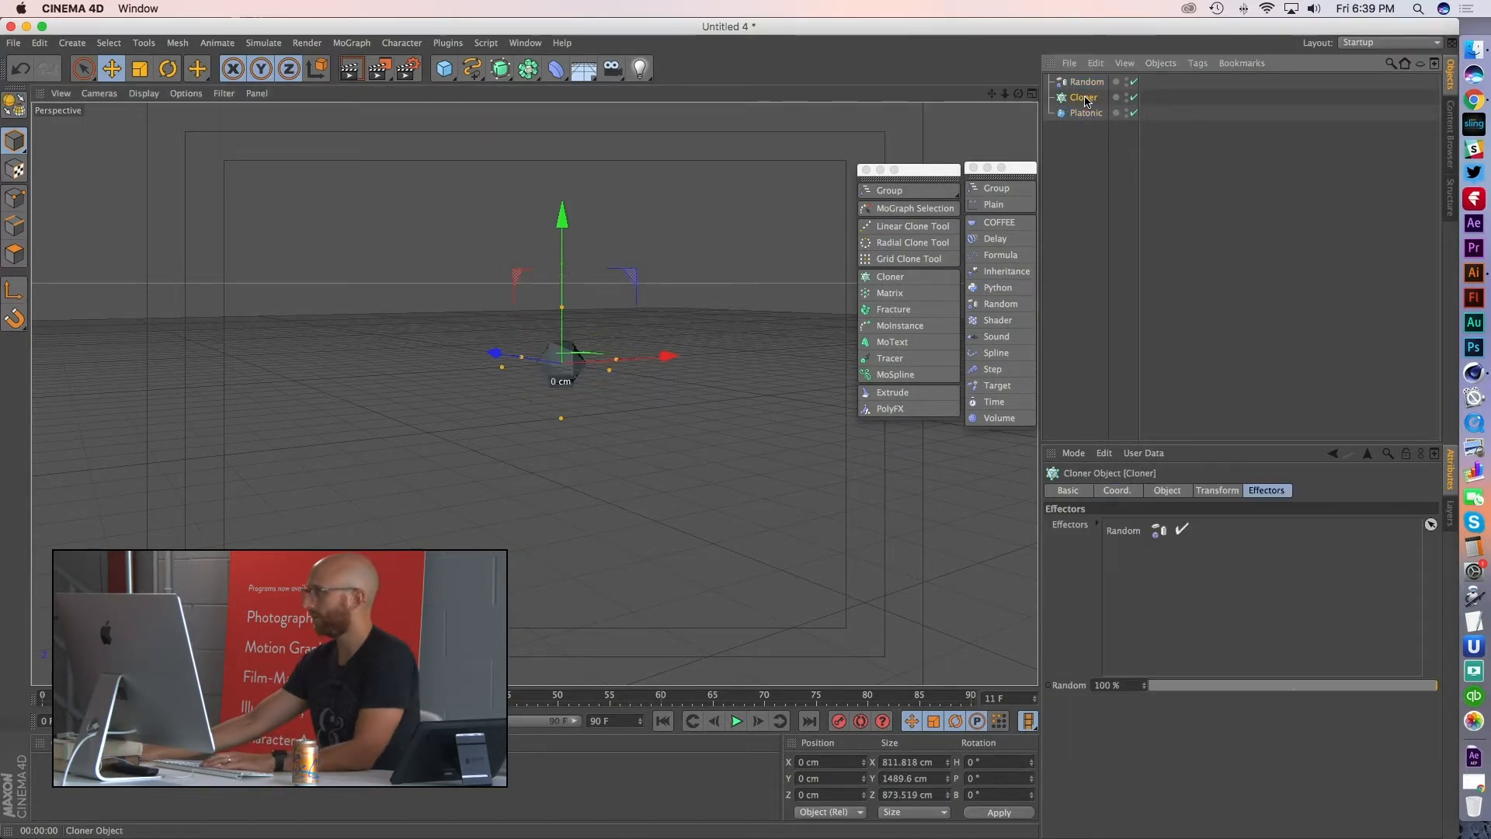
key("Delete")
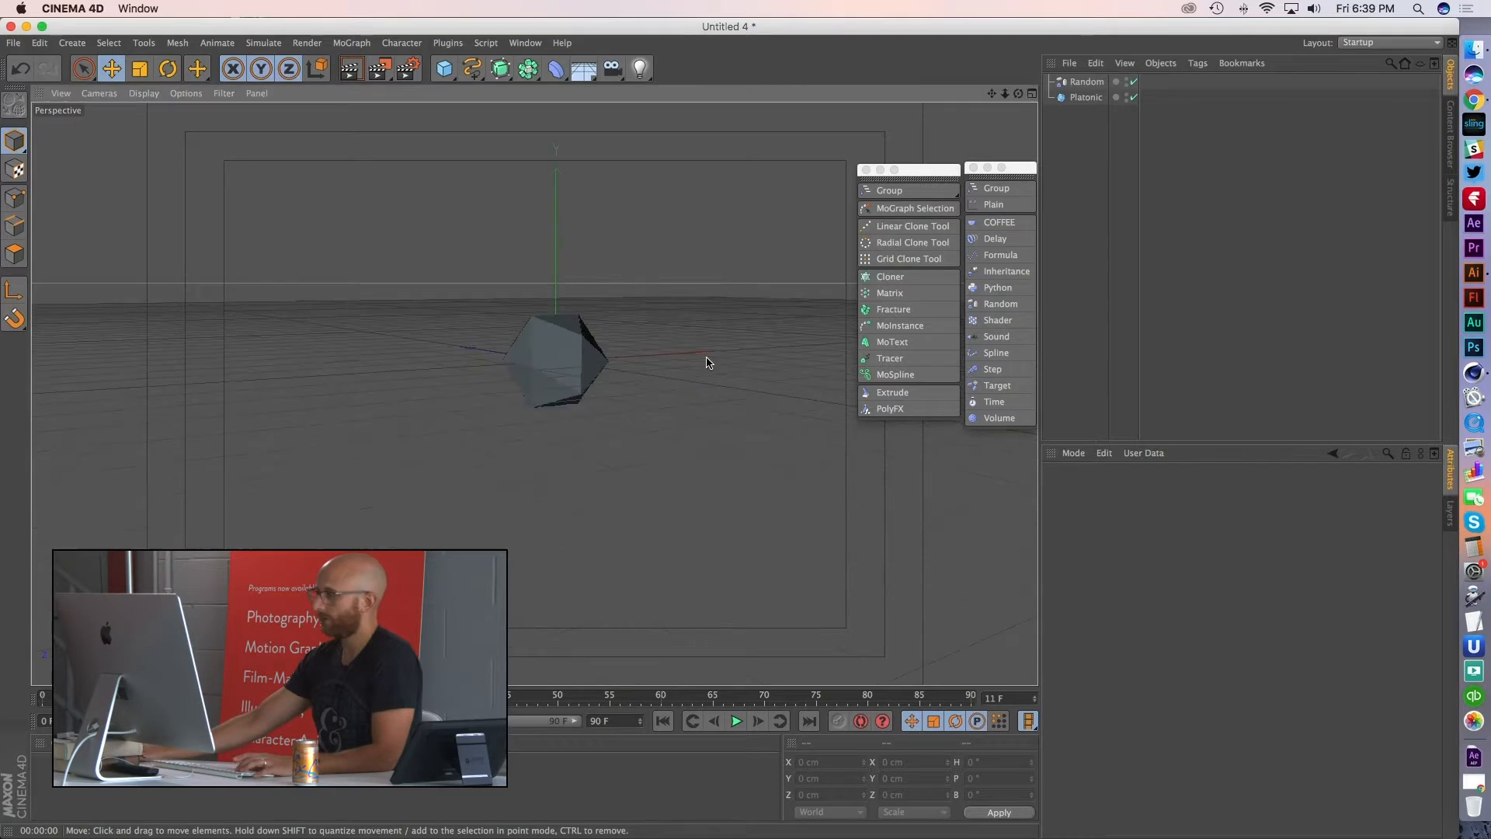
scroll(564, 376, "up", 8)
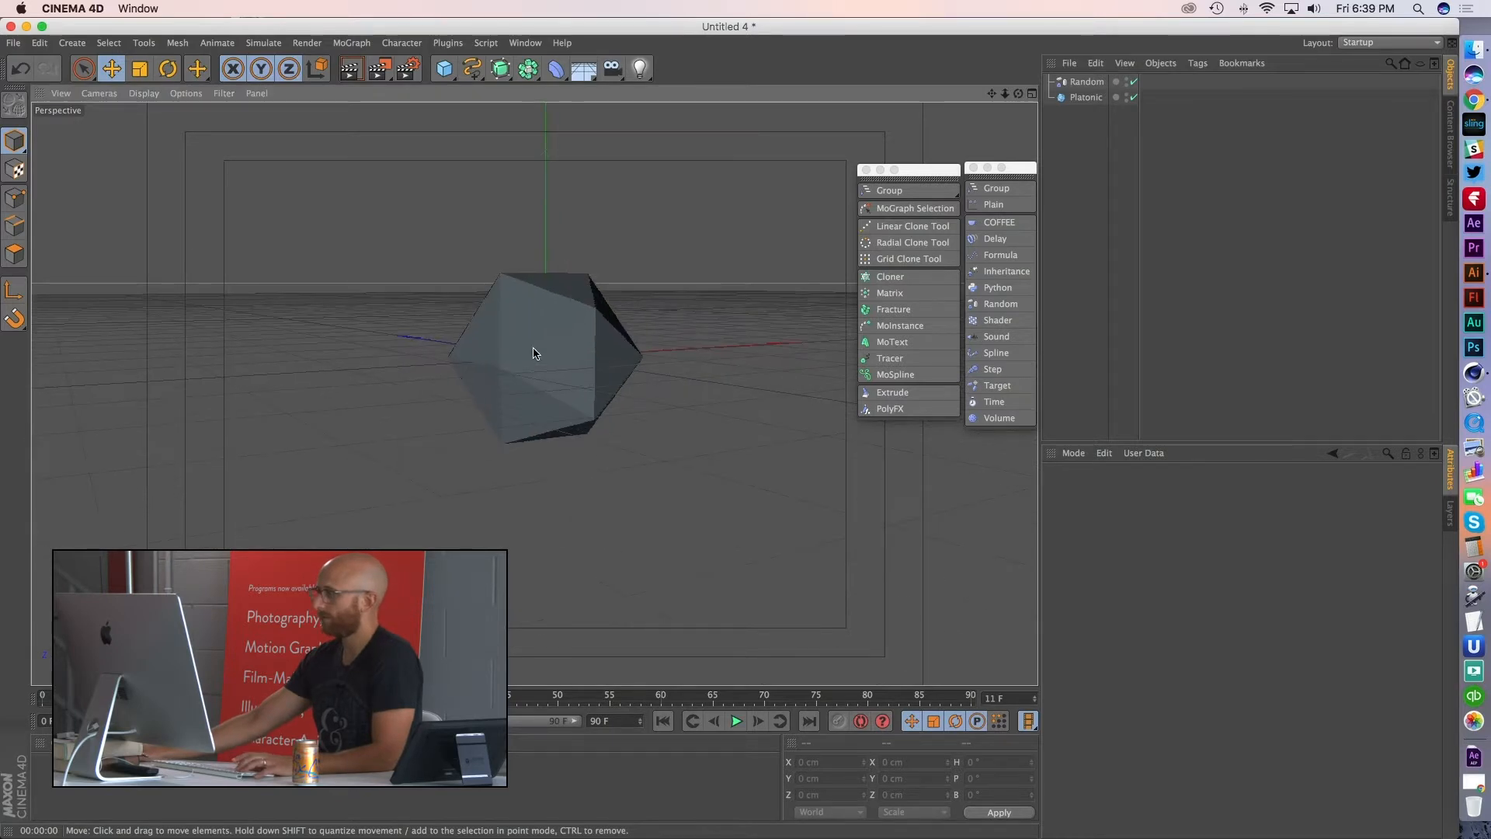
left_click(1086, 97)
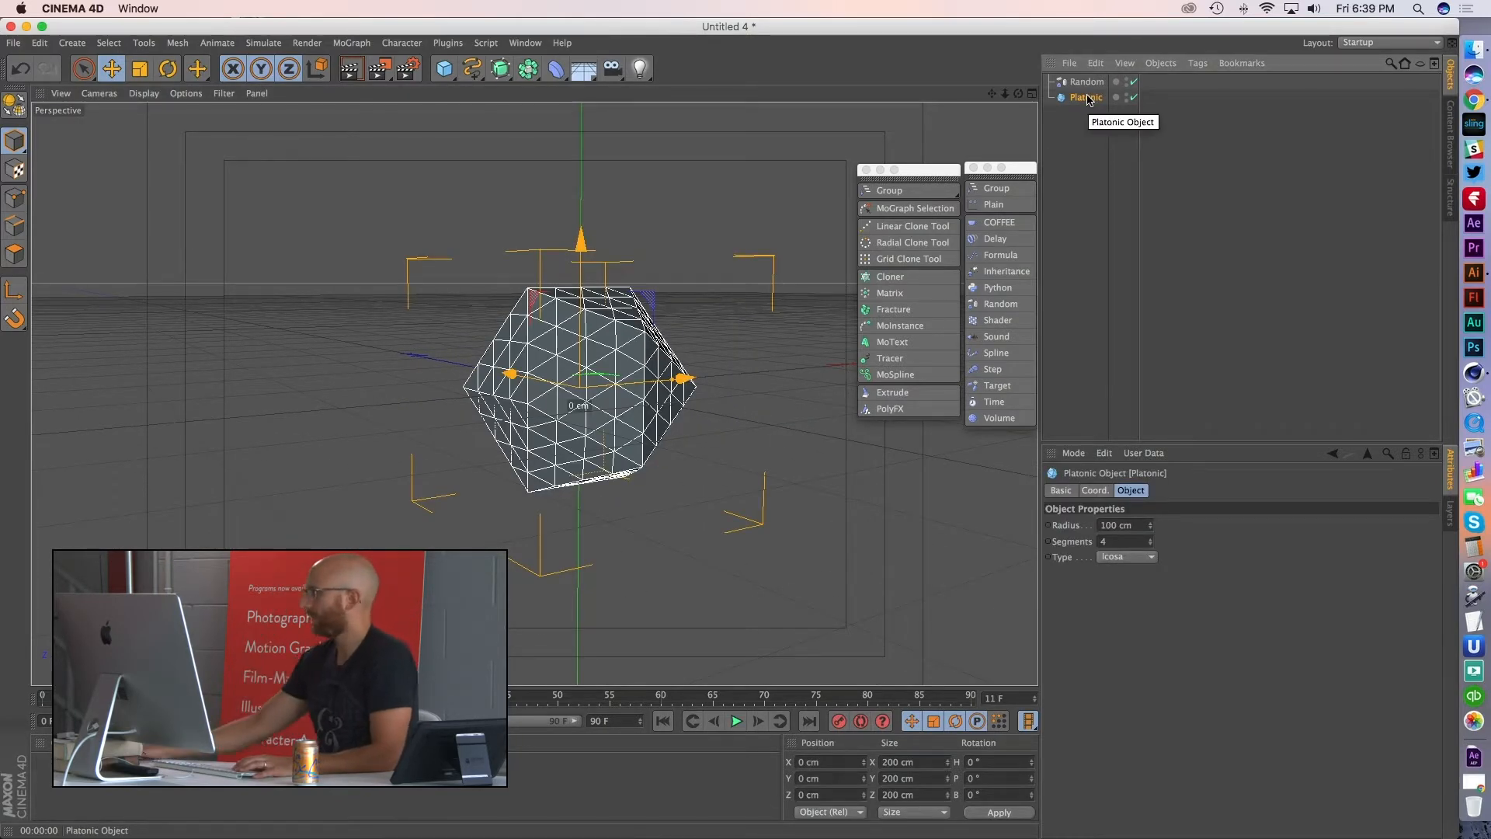
left_click(1087, 83)
left_click(1090, 99)
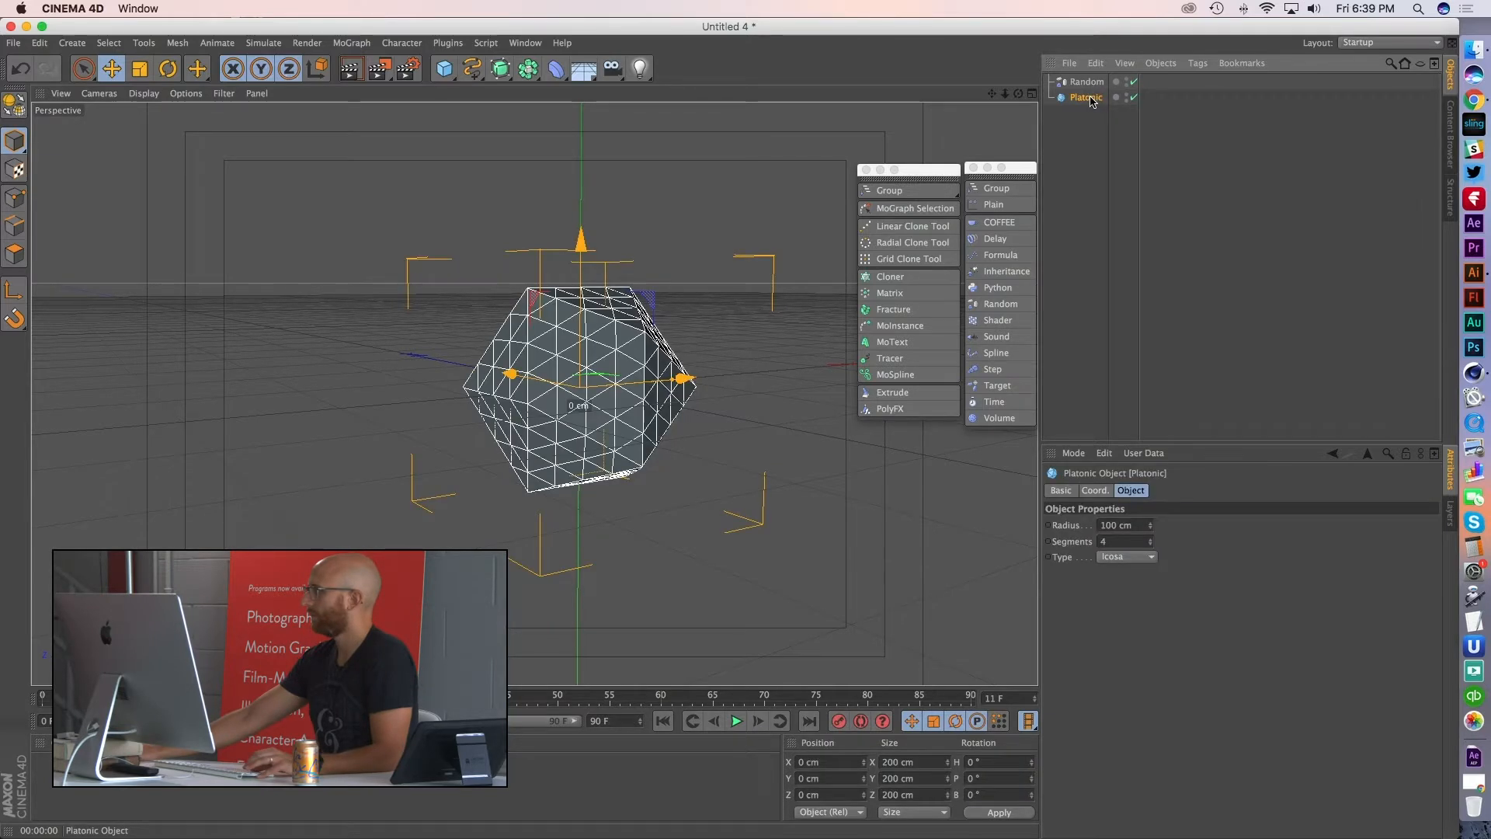
left_click(1095, 490)
left_click(1062, 491)
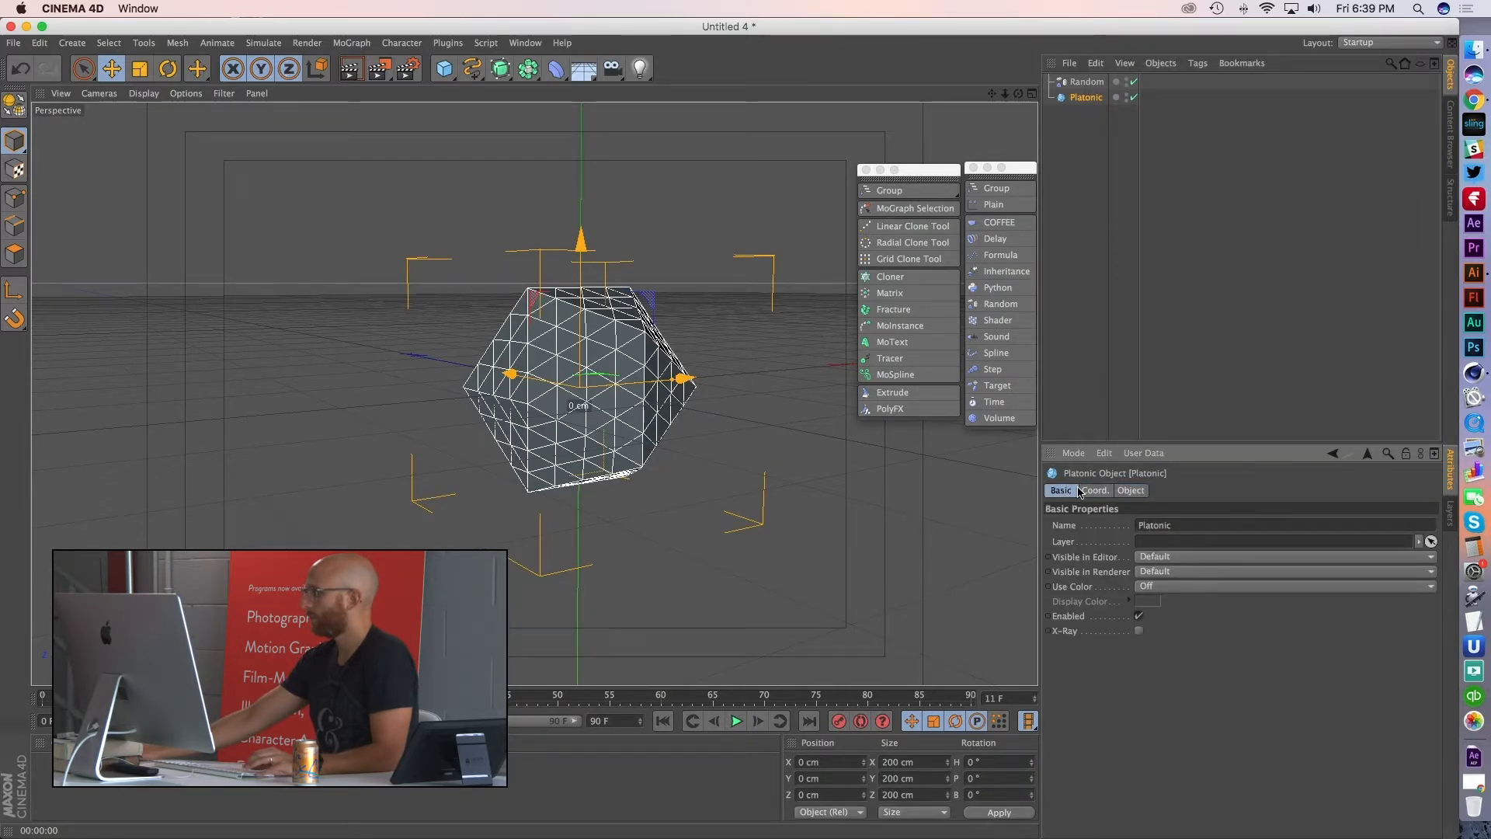
left_click(1091, 490)
left_click(1054, 590)
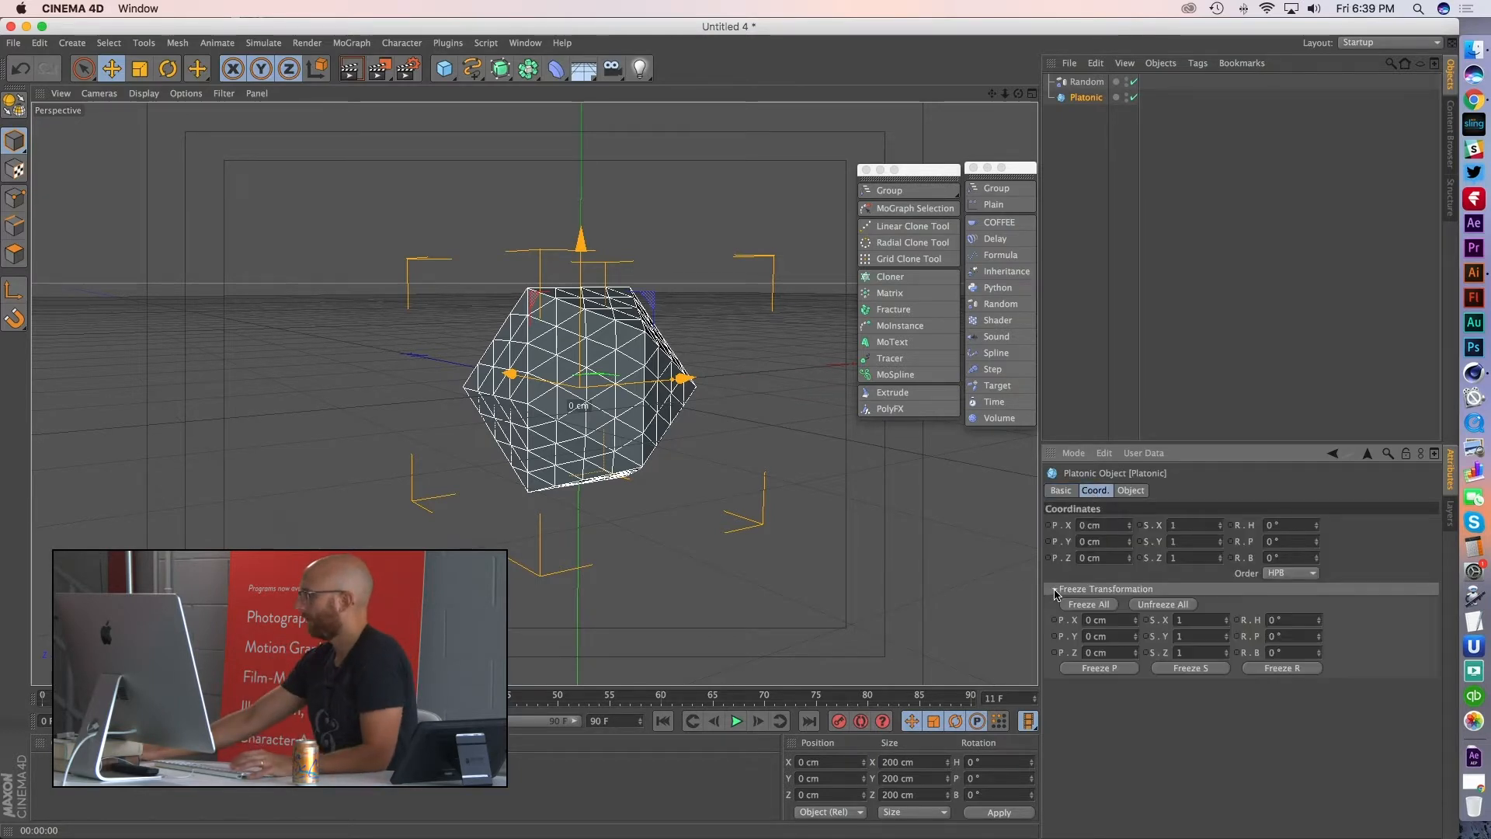
- Make the Random effector a child of the Platonic and set its deformation to Point
left_click_drag(1088, 83, 1088, 96)
left_click(1086, 81)
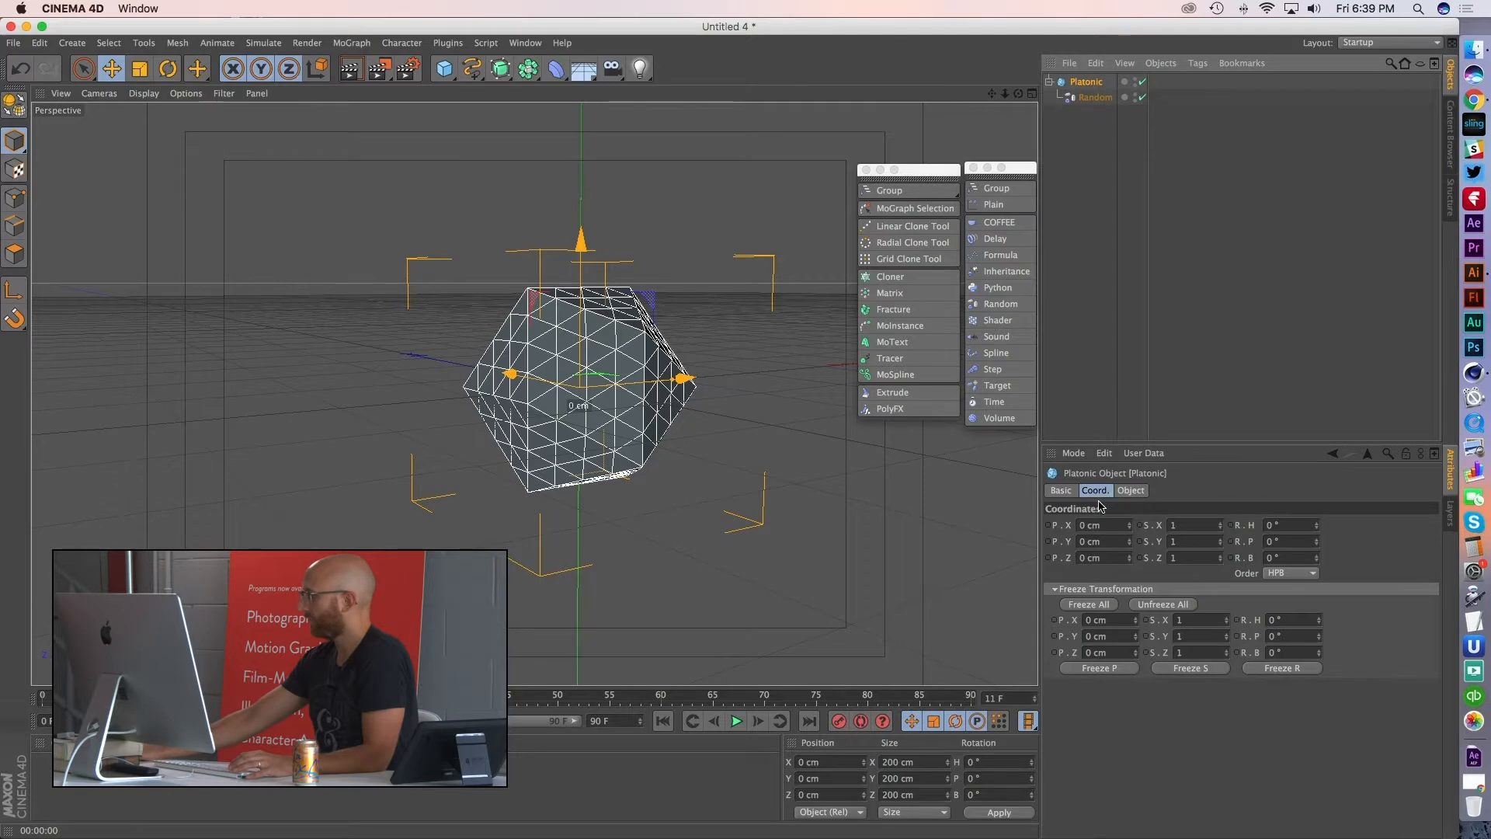
left_click(1094, 97)
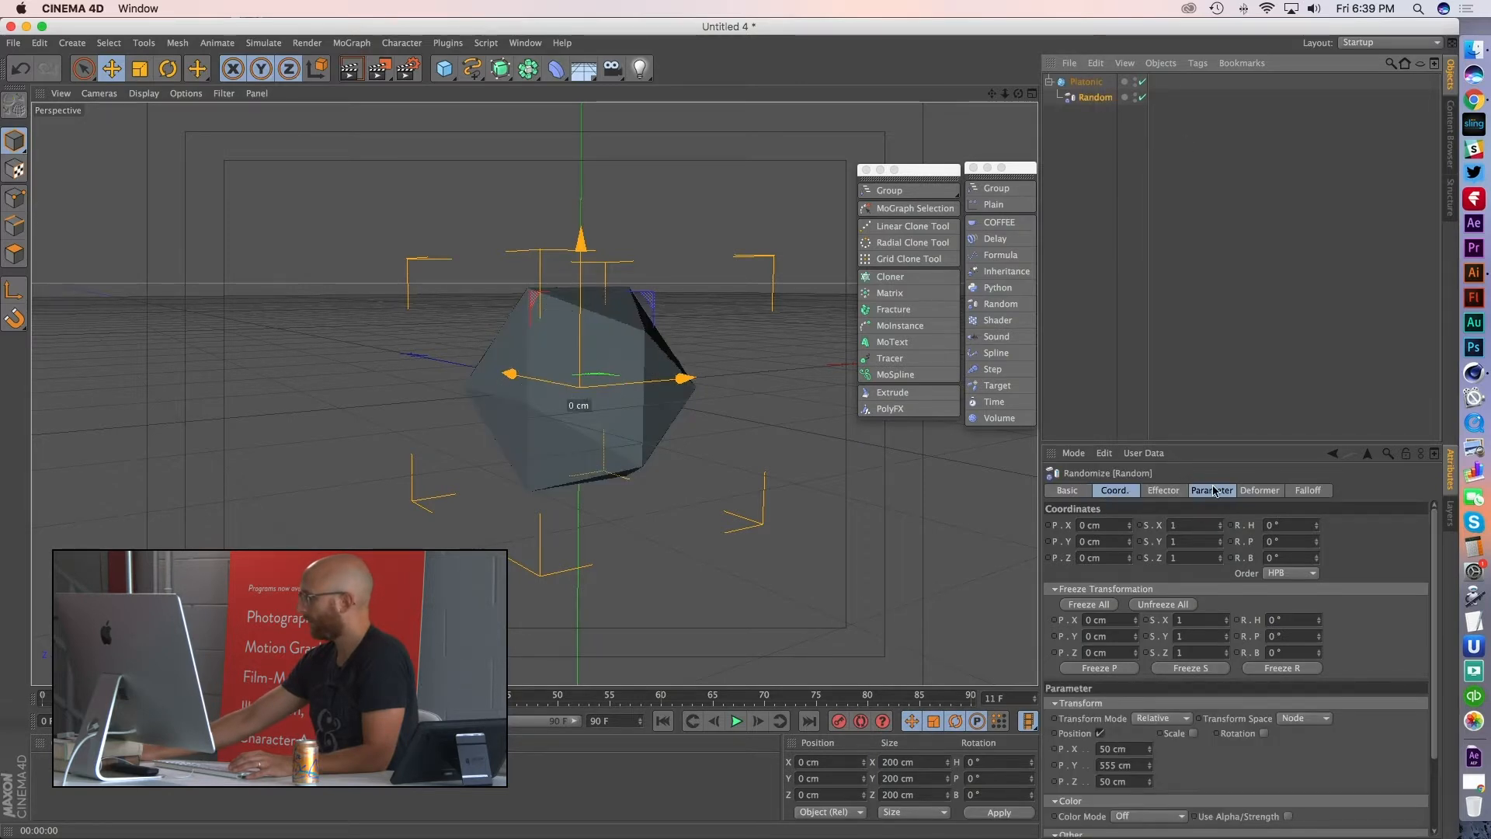
left_click(1247, 492)
left_click(1163, 524)
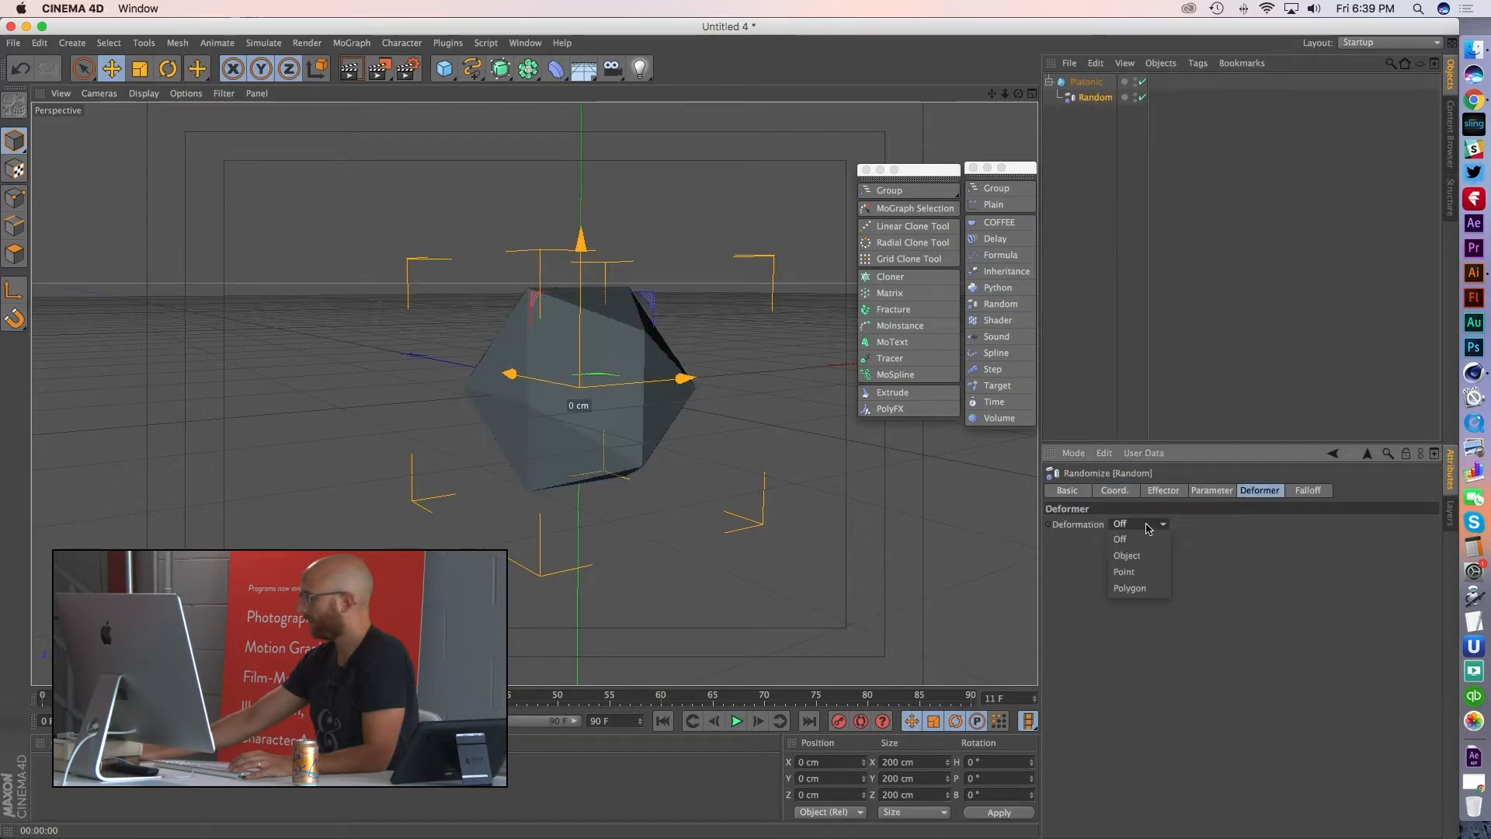
left_click(1145, 574)
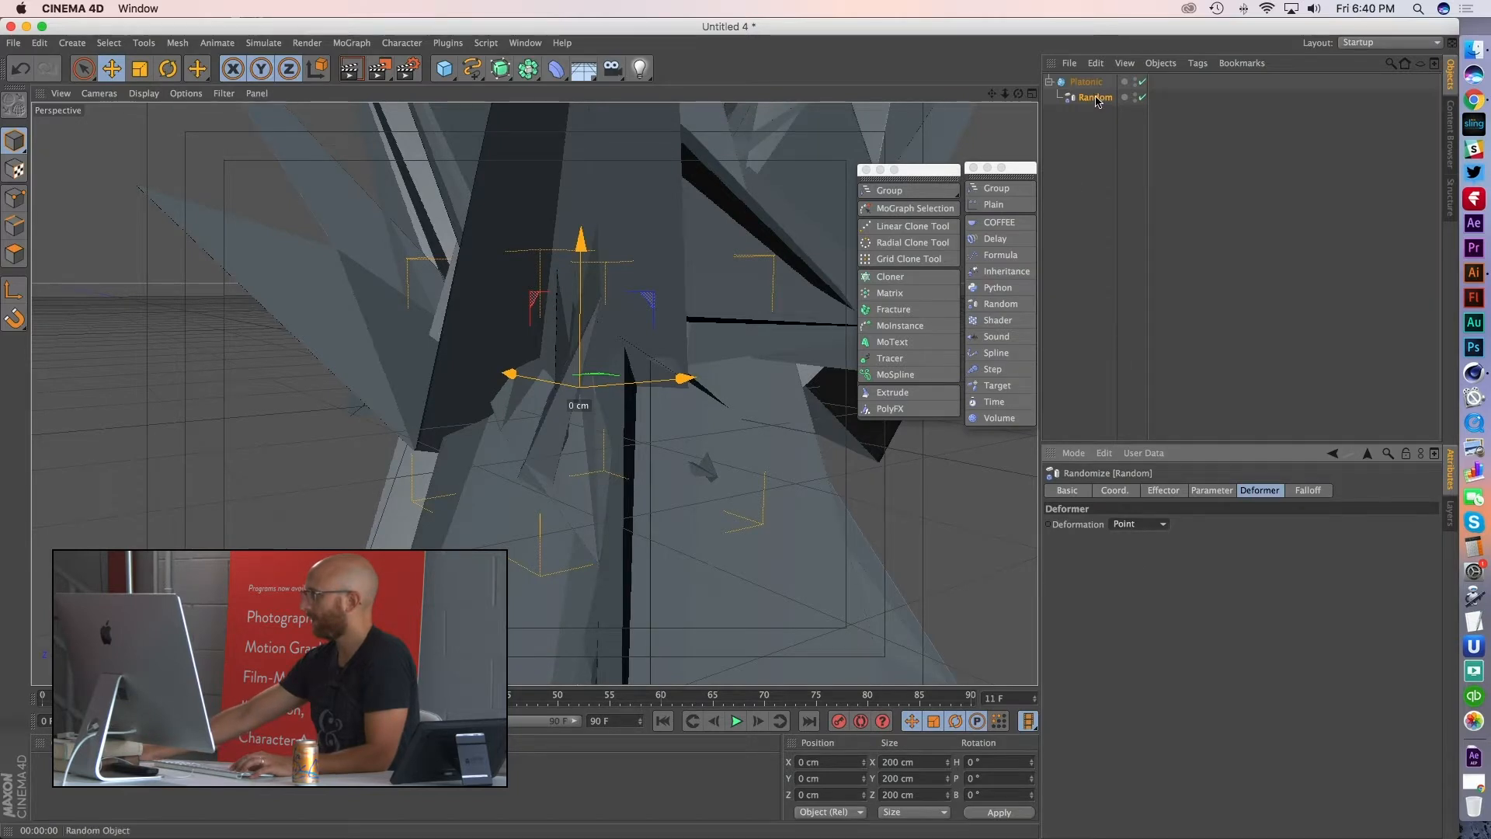
- Reduce the Random effector's Y position variation to 20 cm and refresh the deformation by playing the timeline
left_click(1210, 491)
left_click(1159, 491)
left_click(1211, 491)
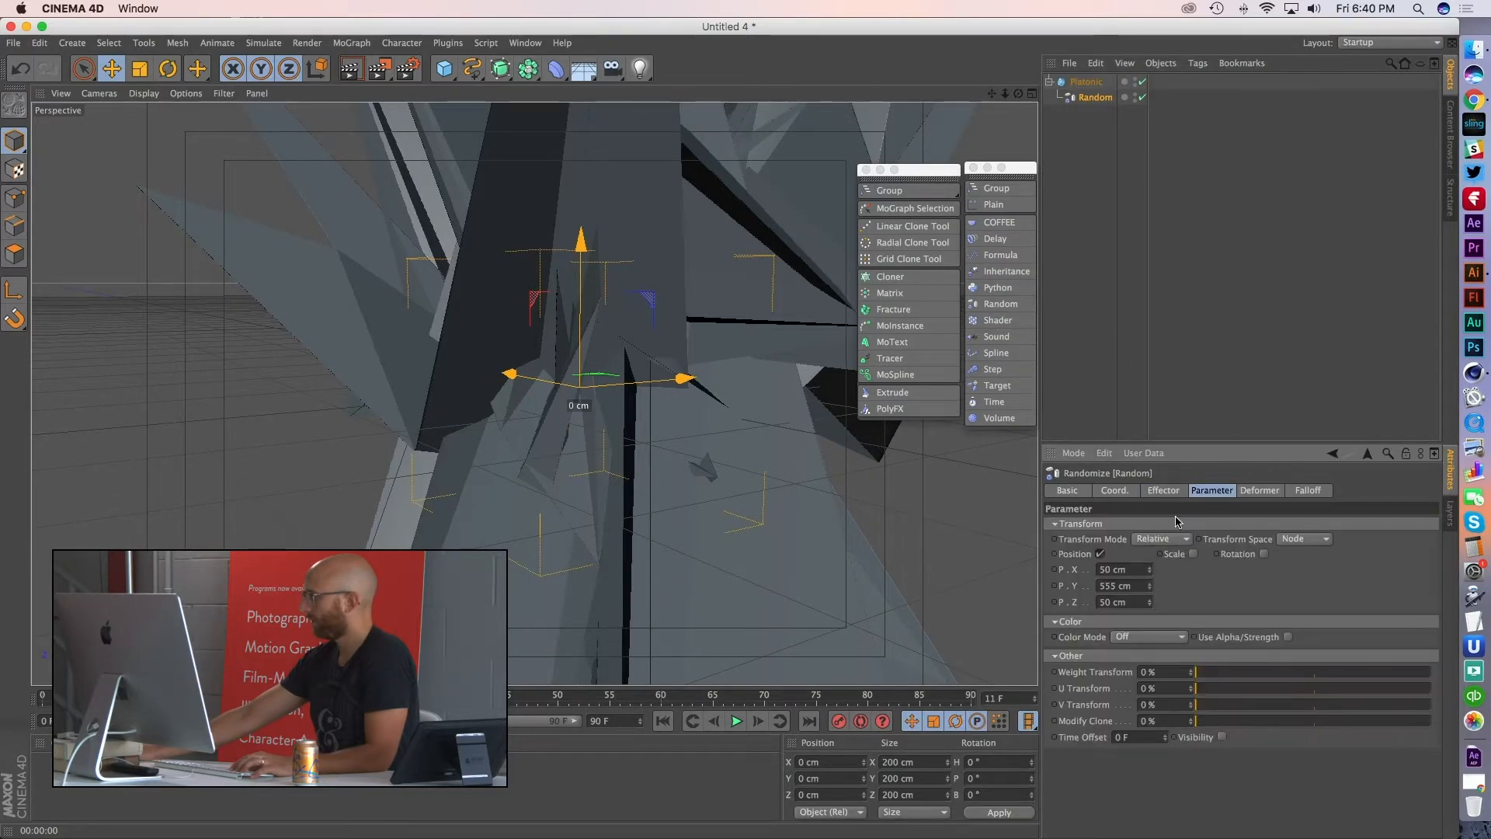
left_click_drag(1138, 587, 1045, 591)
type("20")
key("Return")
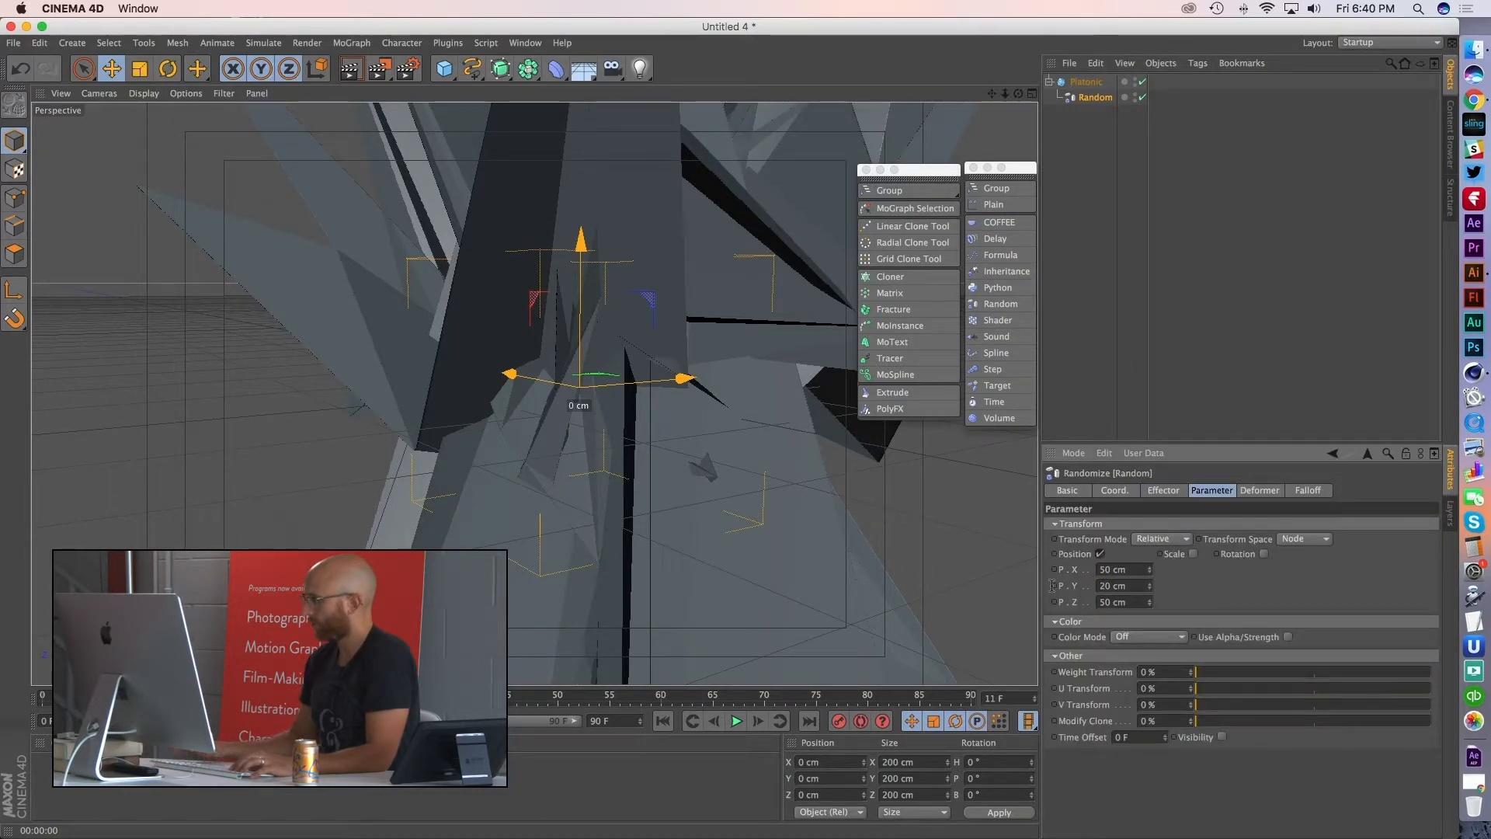
left_click(736, 724)
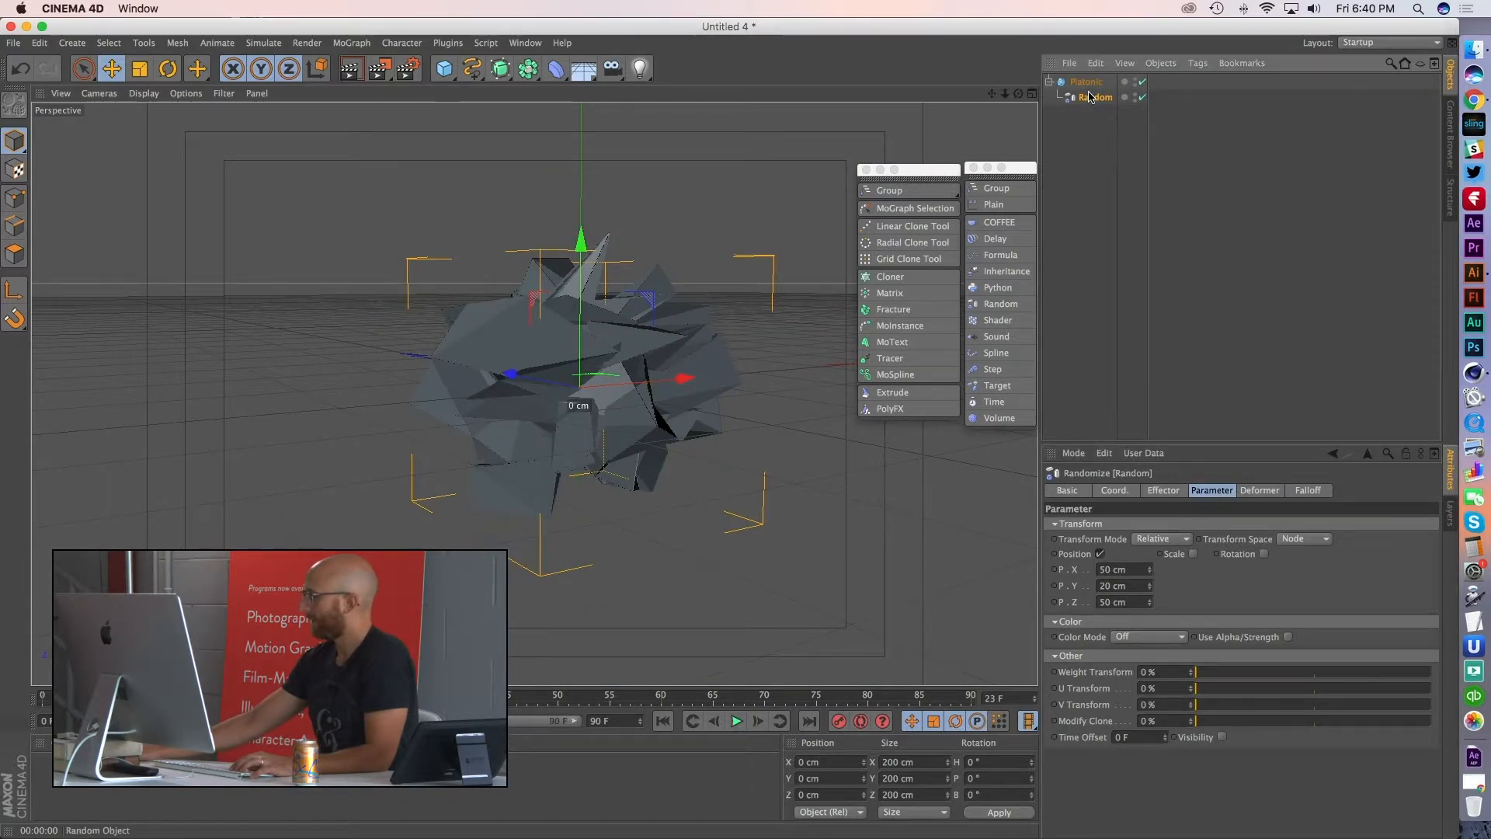
- Set the Random effector's X, Y and Z position variation to 10 cm each
left_click(1123, 570)
type("10")
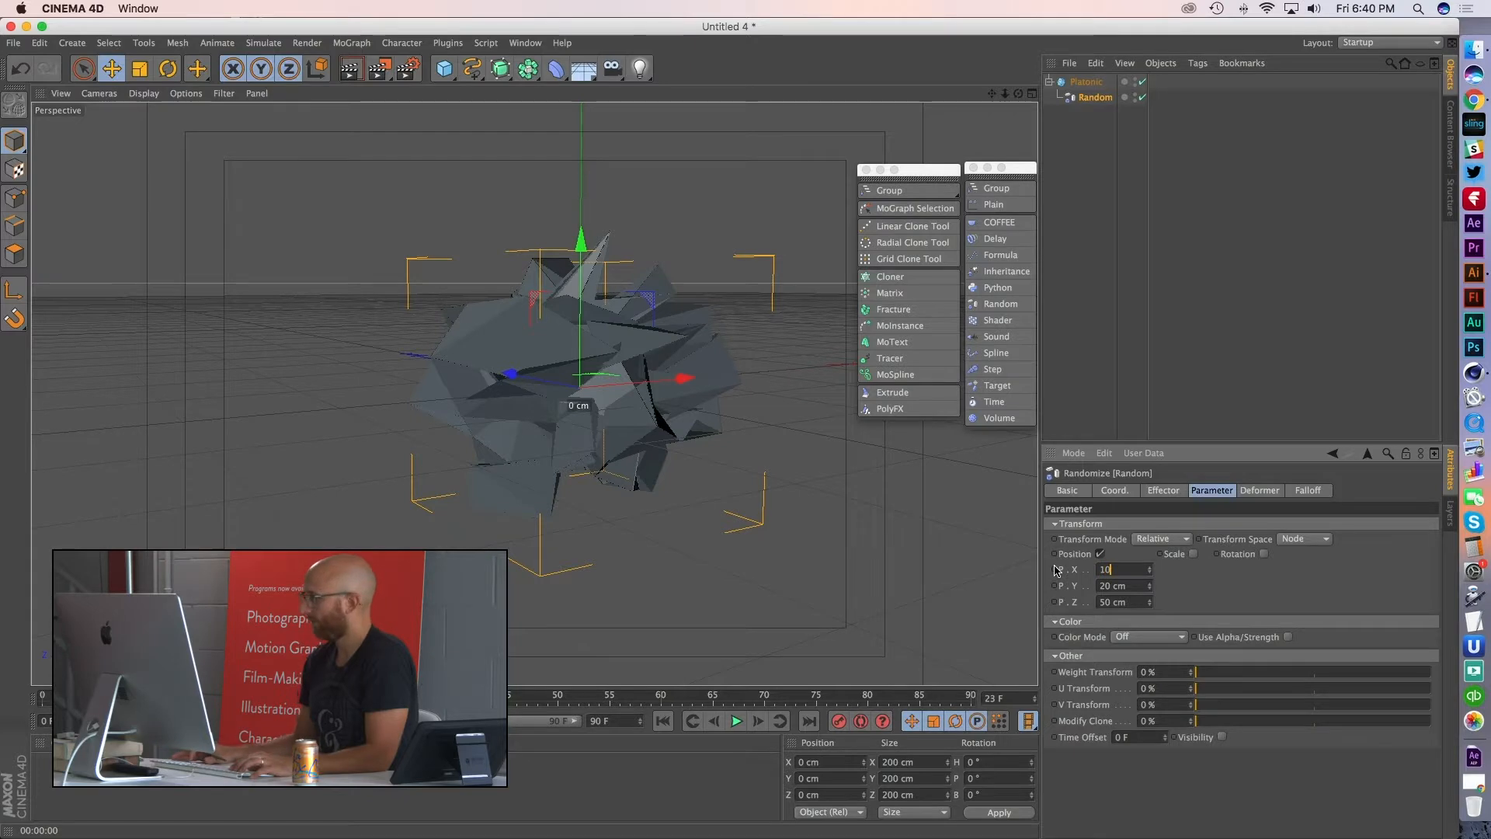
key("Return")
left_click(1121, 586)
type("10")
key("Return")
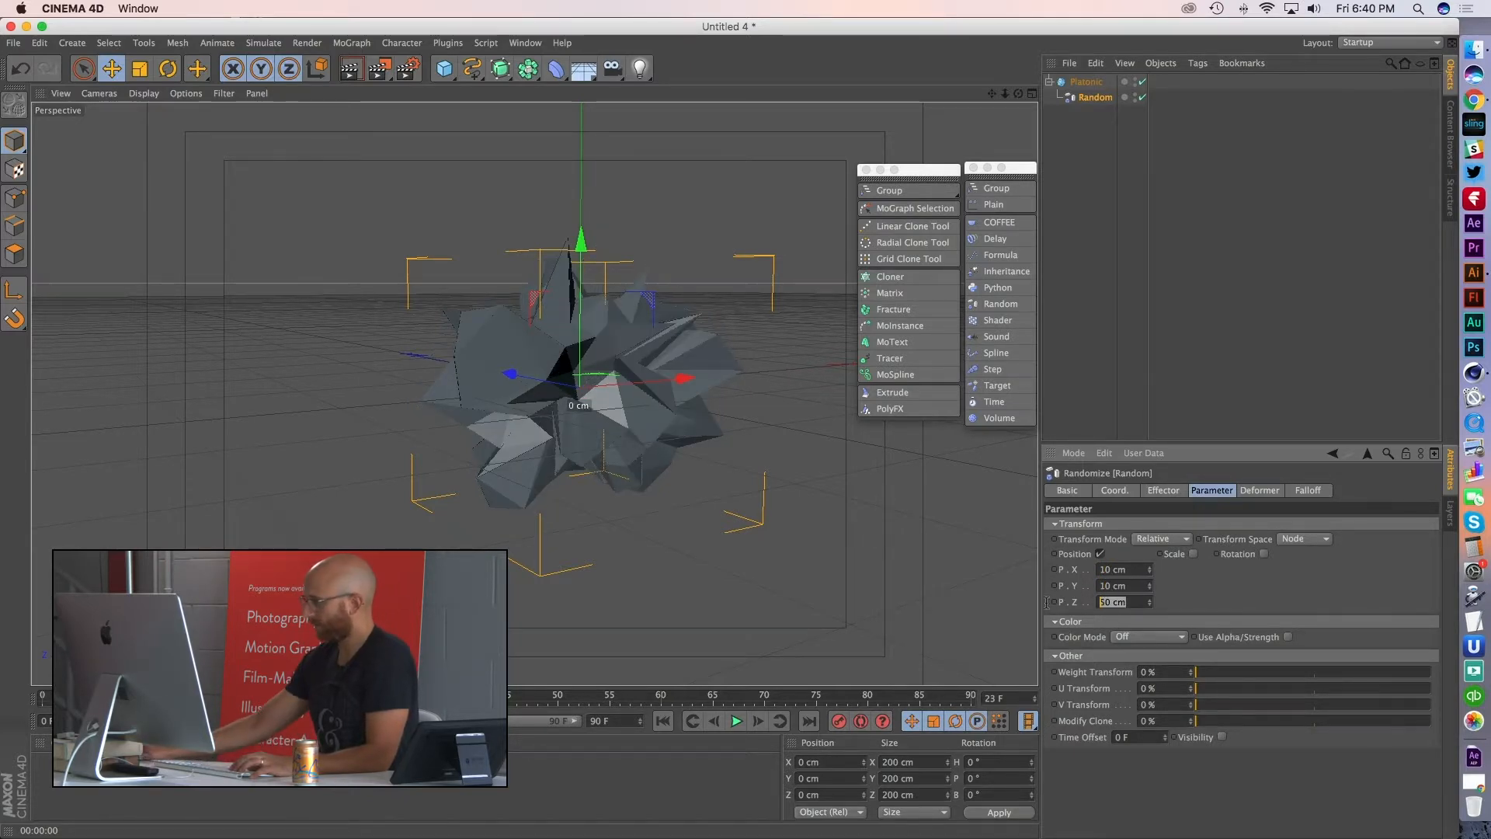
type("10")
key("Return")
left_click_drag(627, 424, 852, 413, "alt")
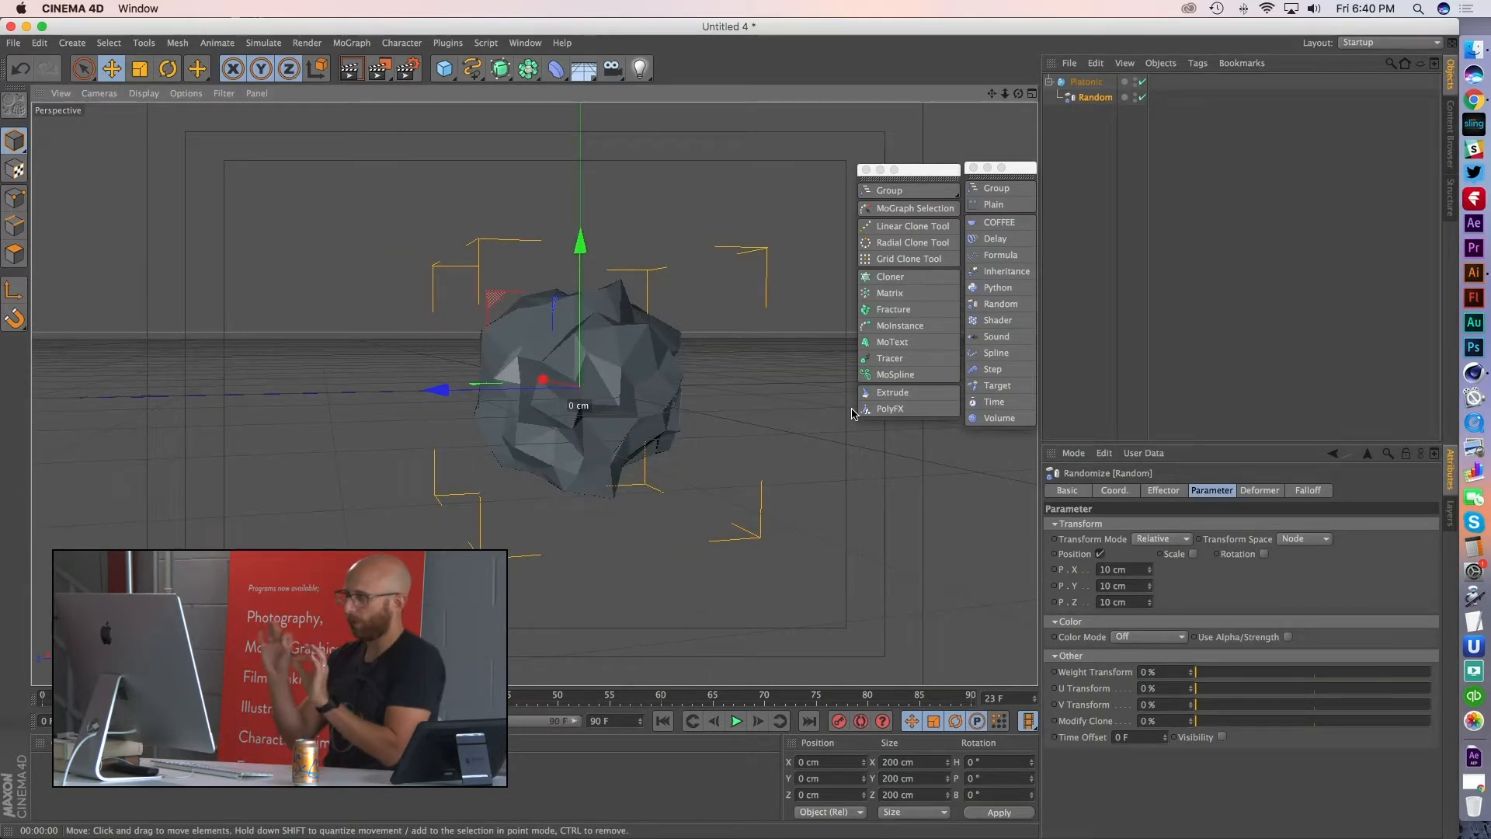
- Display the viewport with Gouraud Shading (Lines) and switch to Points mode to inspect the deformed Platonic mesh up close
left_click(1086, 81)
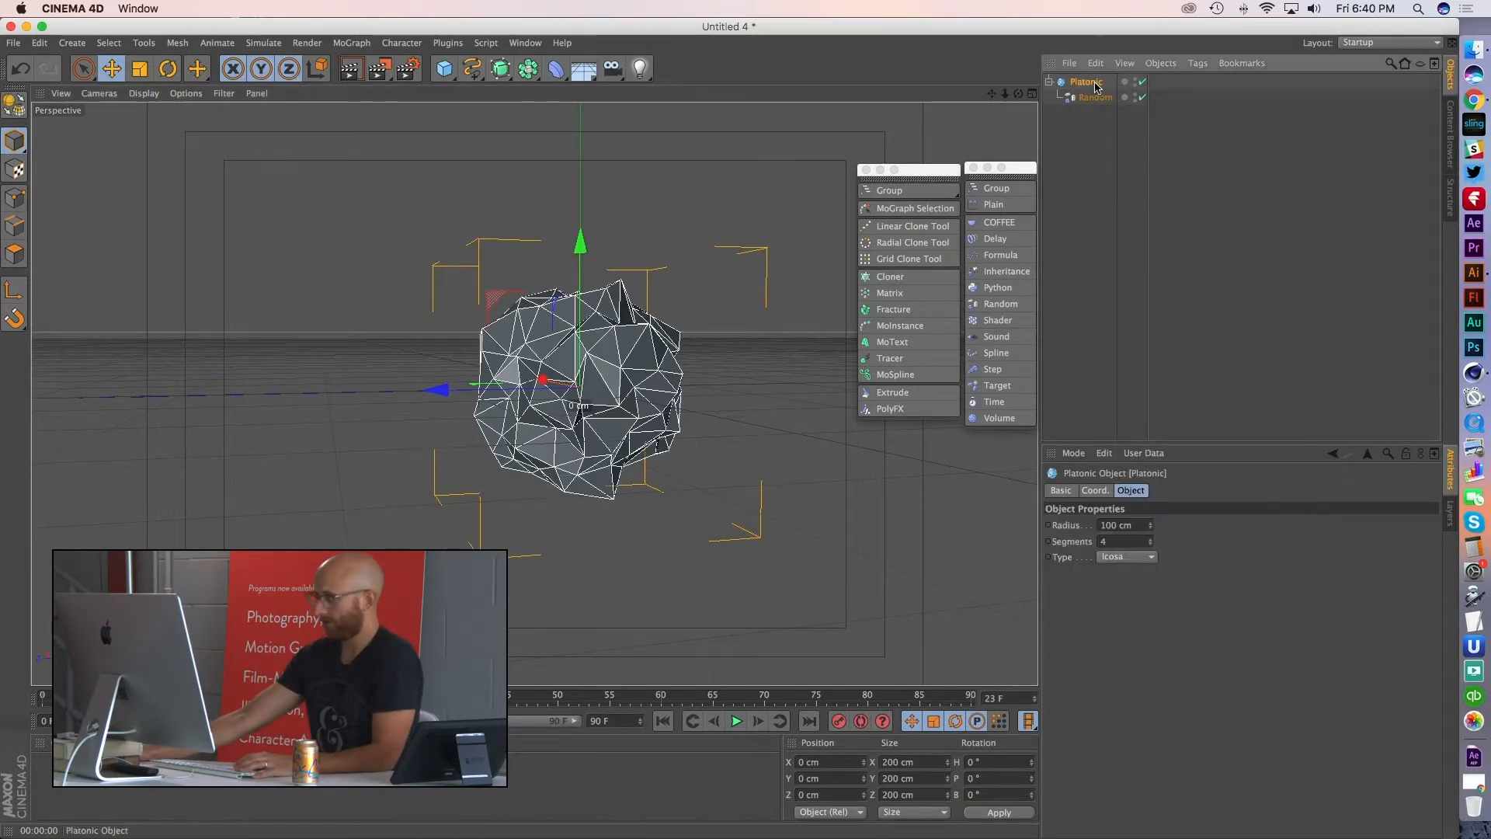
left_click(118, 94)
mouse_move(138, 94)
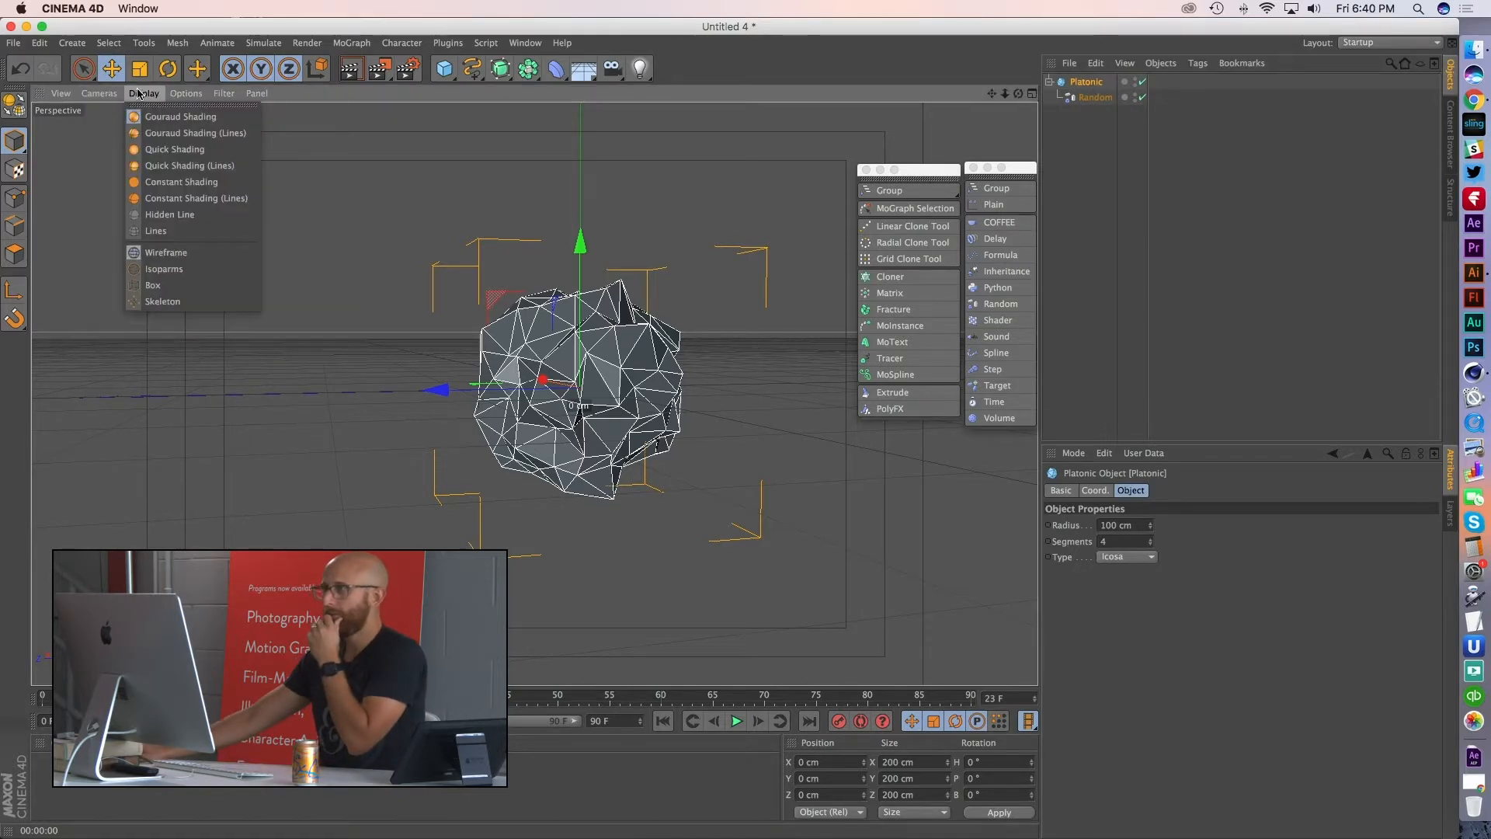
left_click(156, 135)
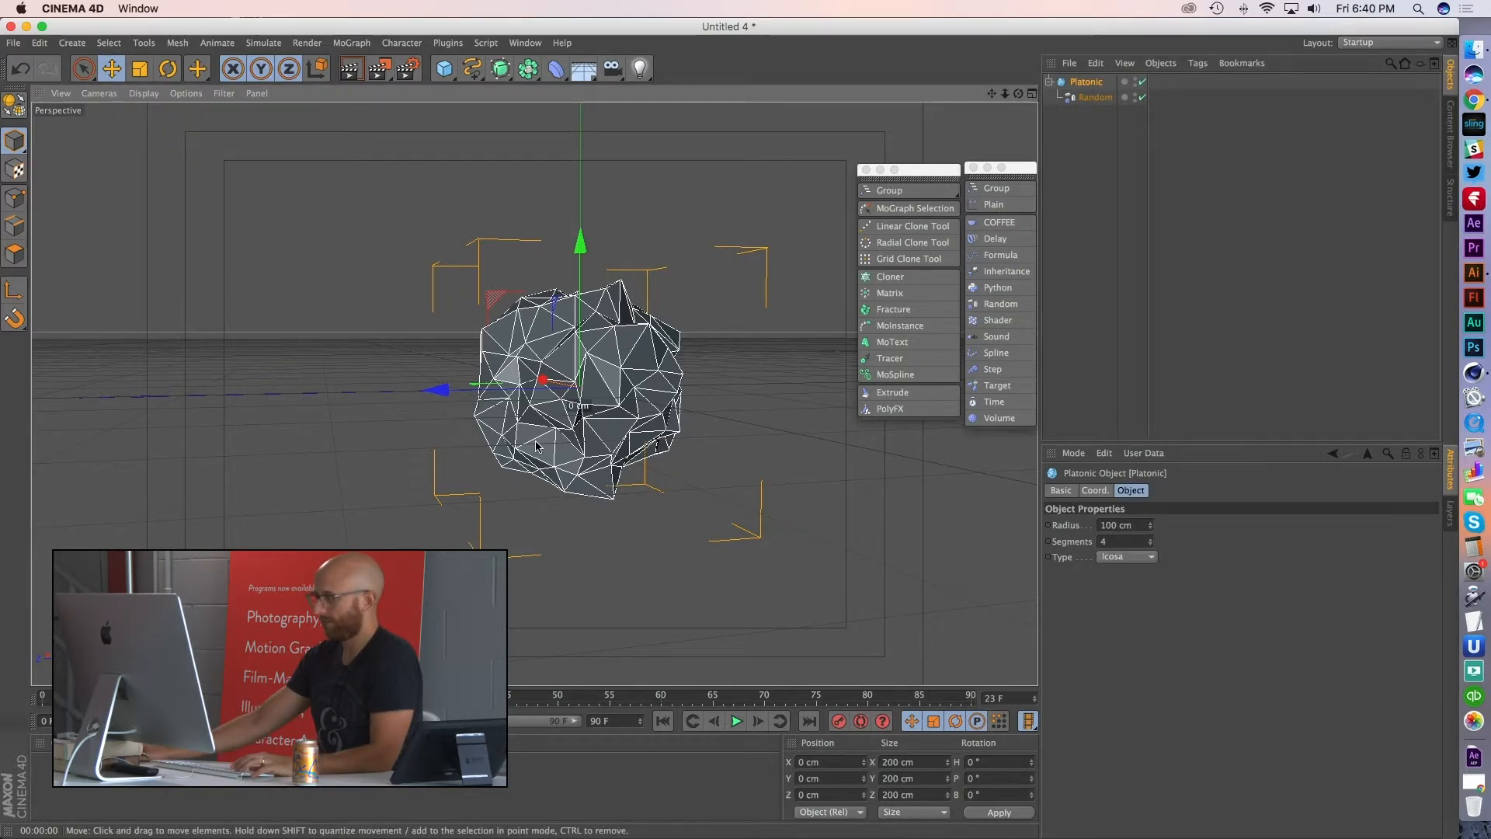
scroll(536, 446, "up", 2)
left_click(14, 198)
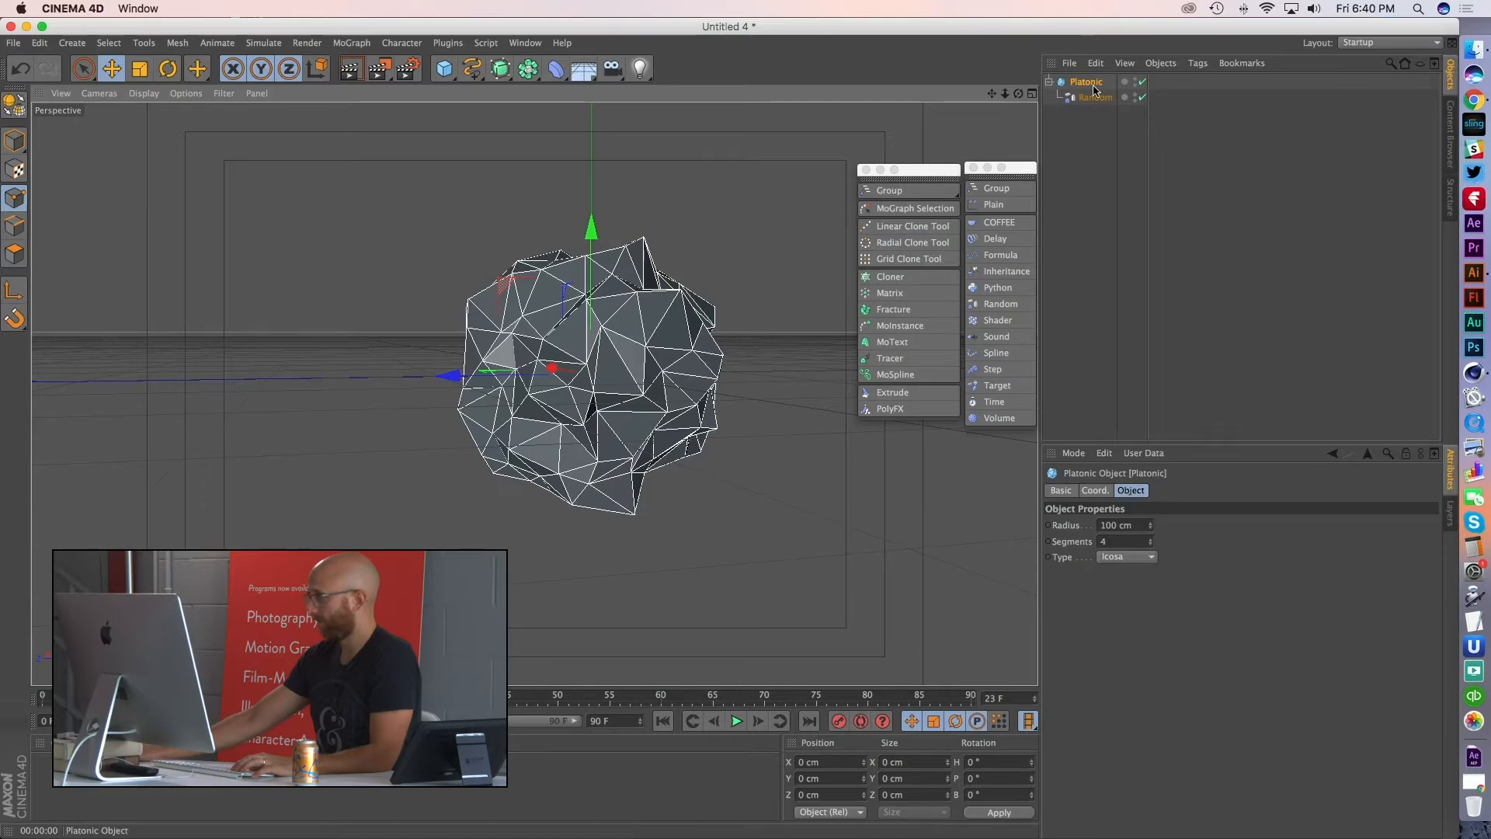
scroll(596, 373, "up", 2)
left_click_drag(596, 372, 727, 414, "alt")
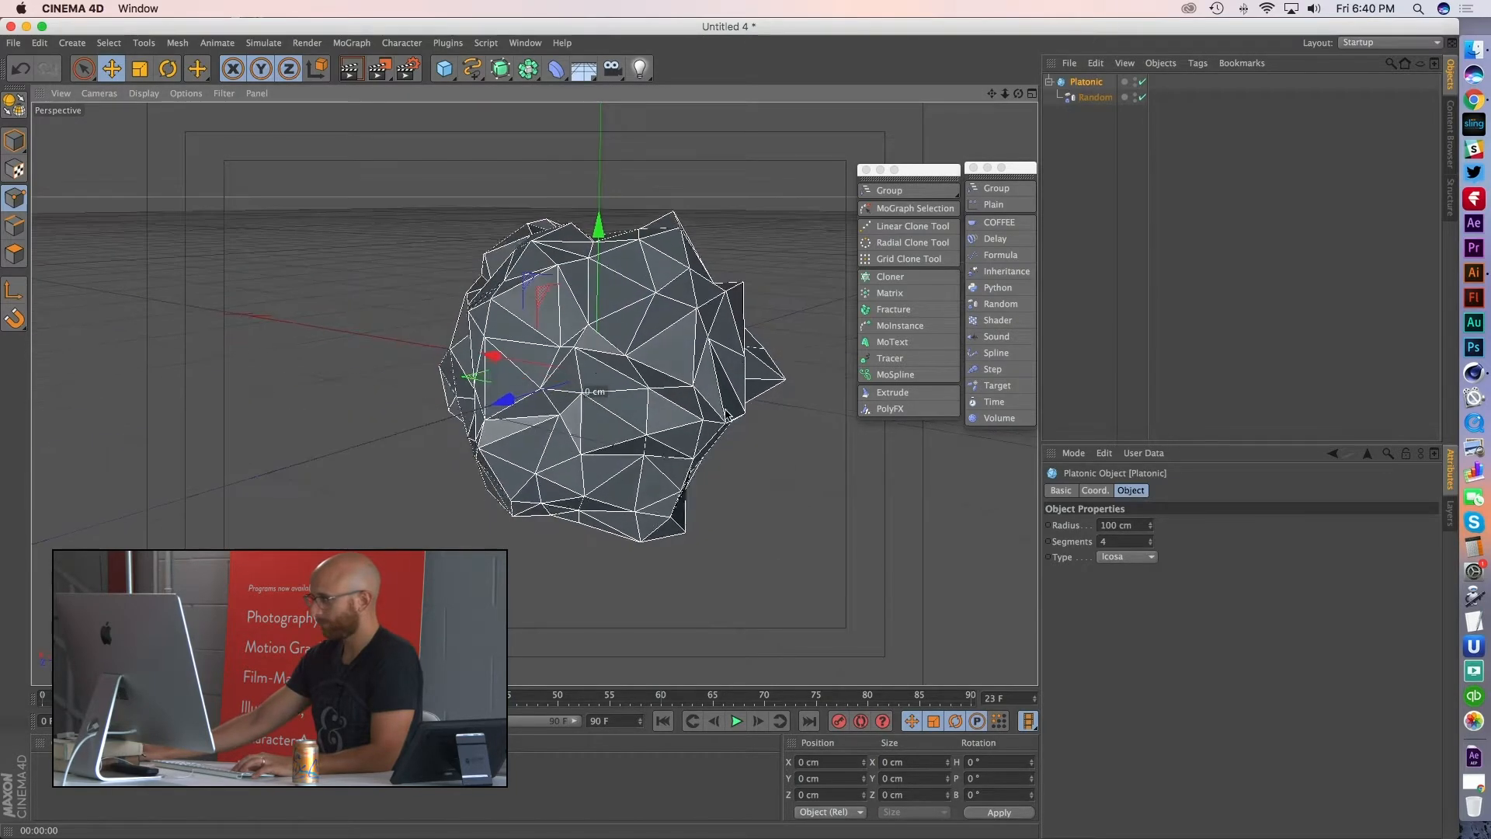
scroll(536, 394, "up", 3)
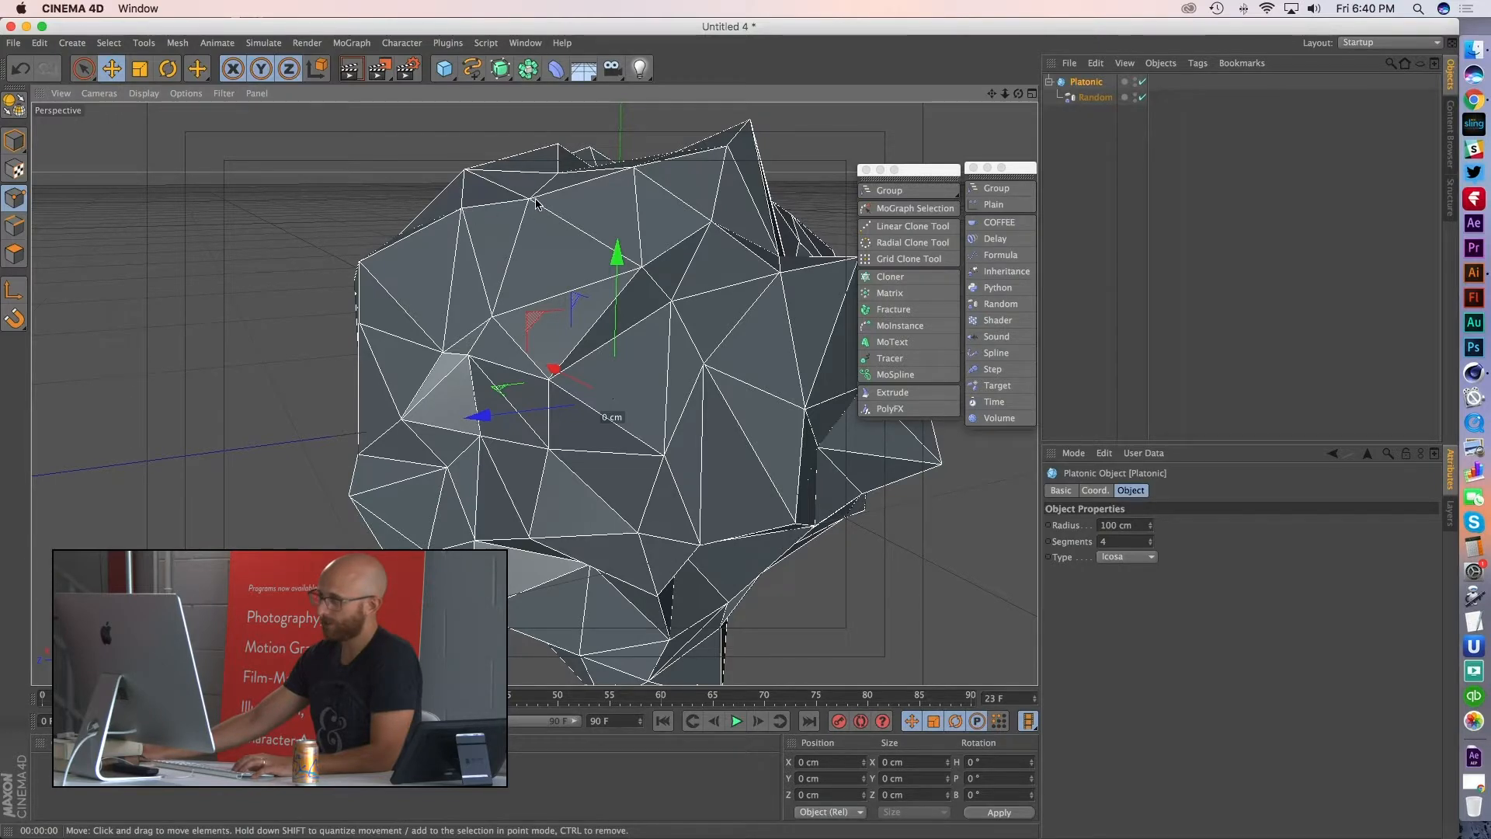
- Set the Random effector's Random Mode to Gaussian and play the animation
left_click(1096, 97)
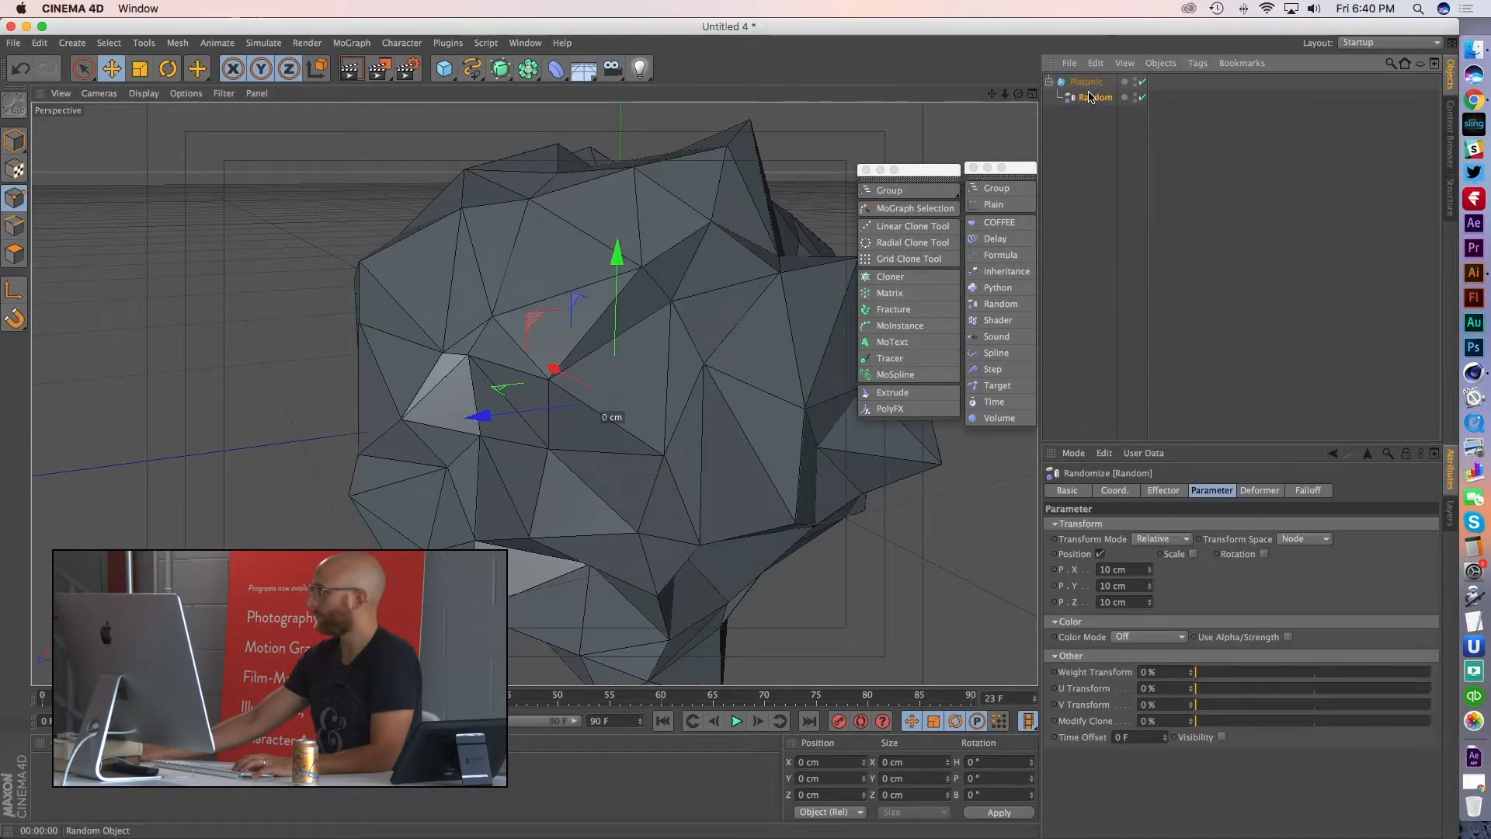
left_click(1258, 490)
left_click(1159, 525)
left_click(1171, 525)
left_click(1216, 491)
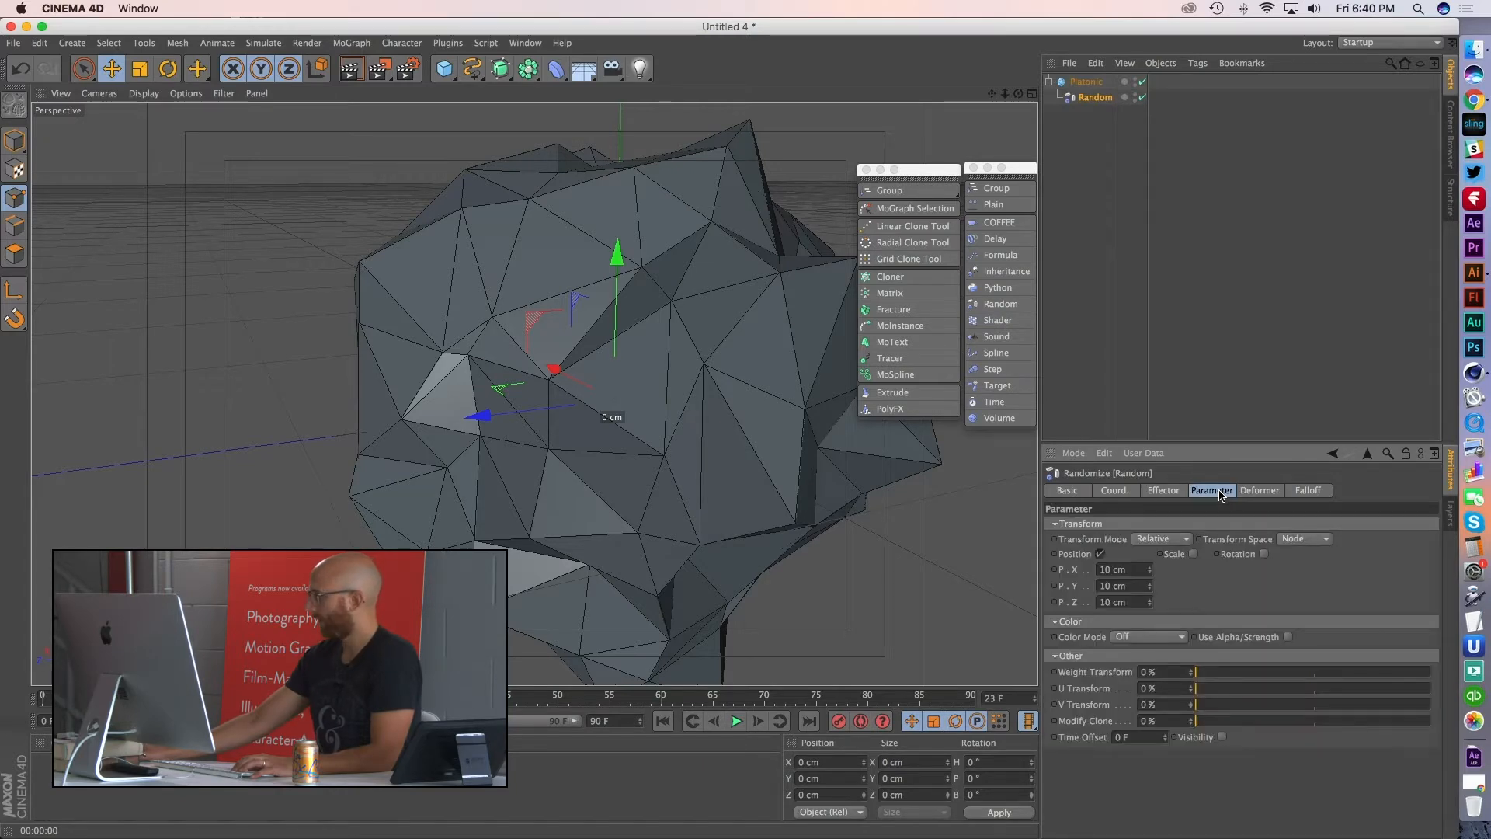
left_click(1180, 493)
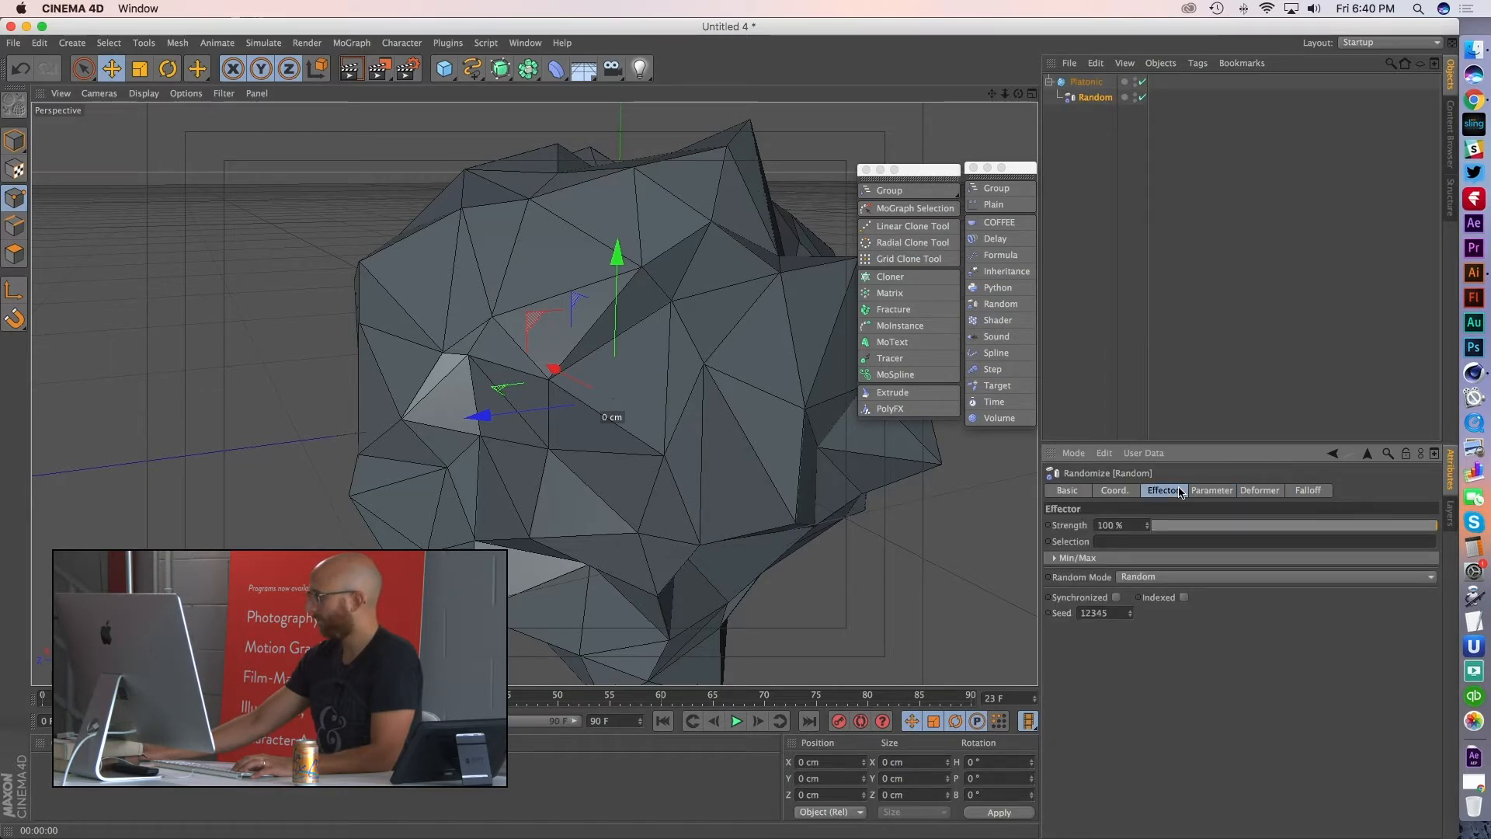
left_click(1187, 579)
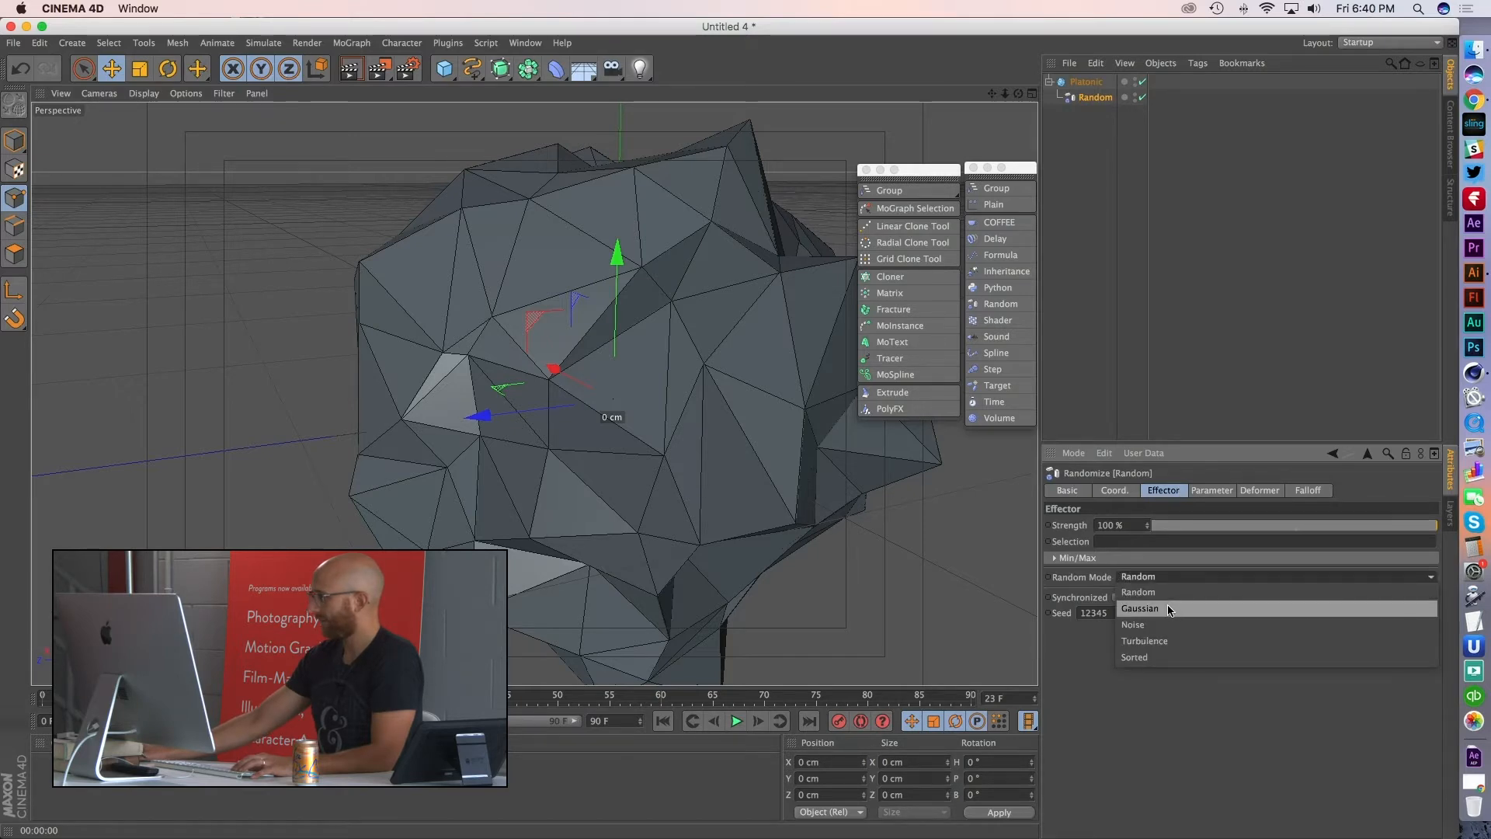
left_click(1170, 609)
key("F8")
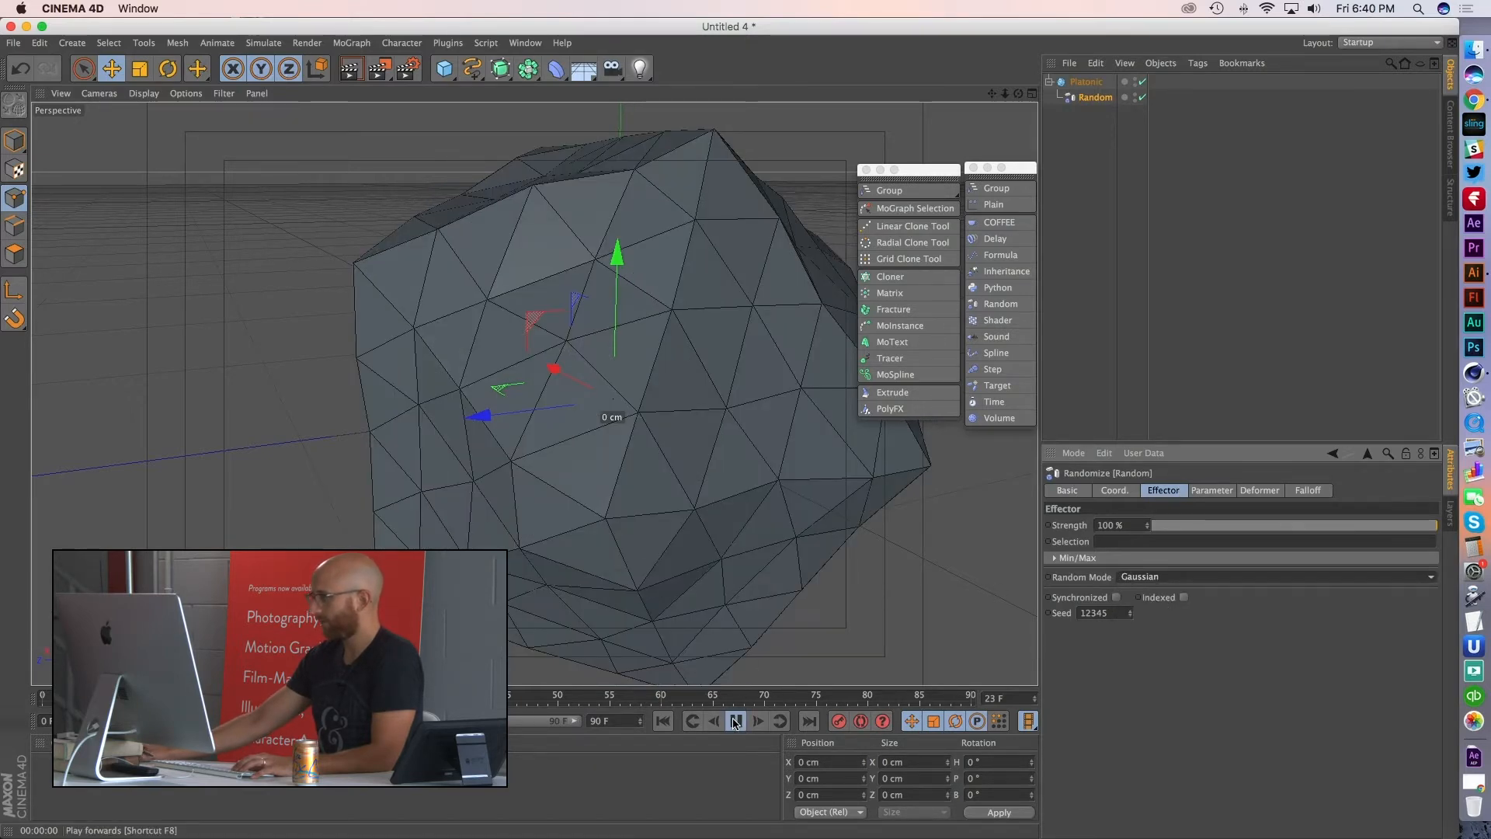
- Change the Random effector's Random Mode to Noise and view the animated Platonic as a whole
left_click(1165, 579)
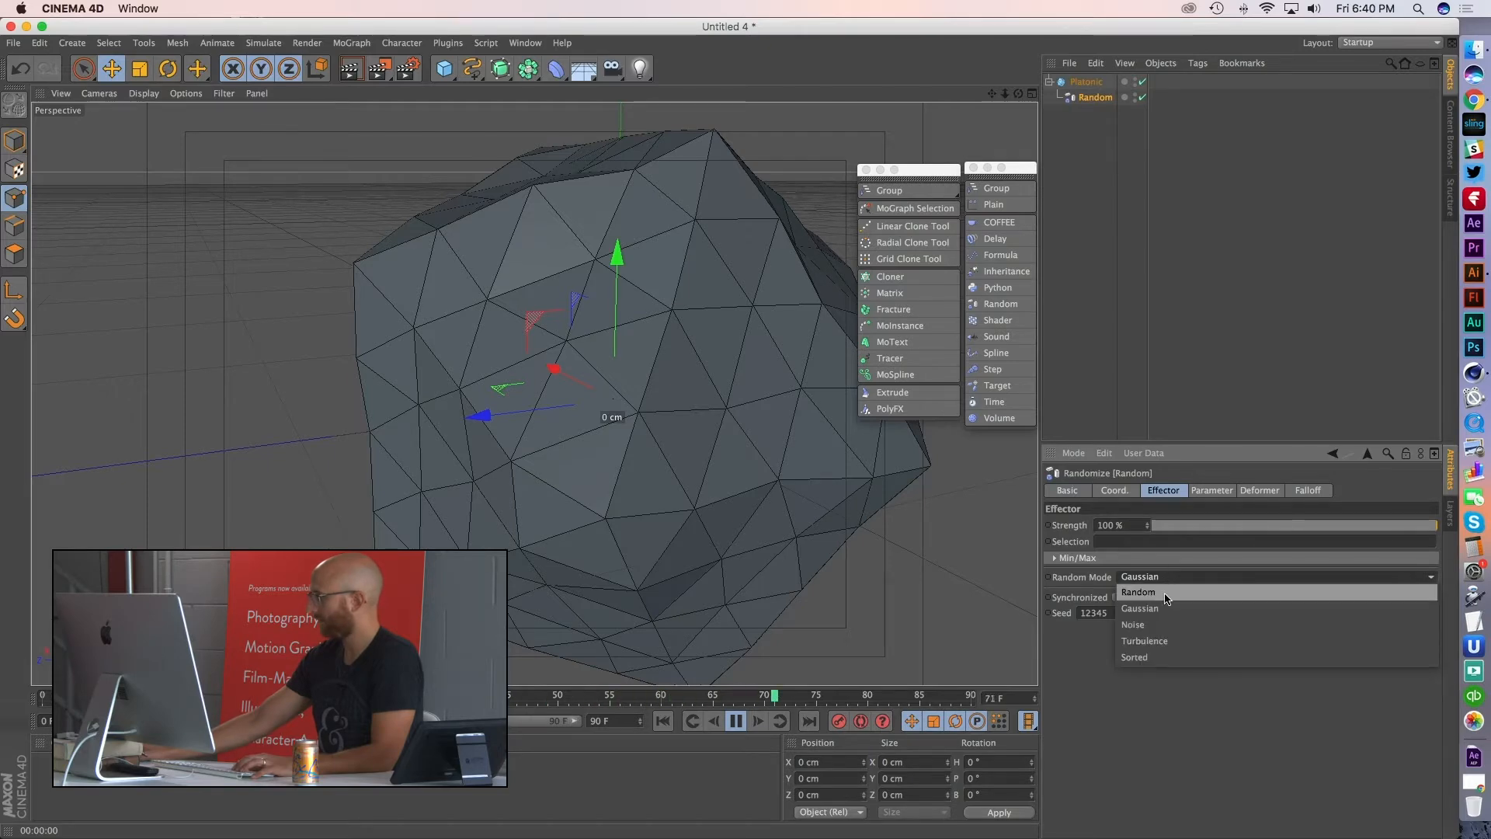
left_click(1164, 623)
right_click_drag(757, 470, 616, 483, "alt")
left_click_drag(616, 482, 621, 431, "alt")
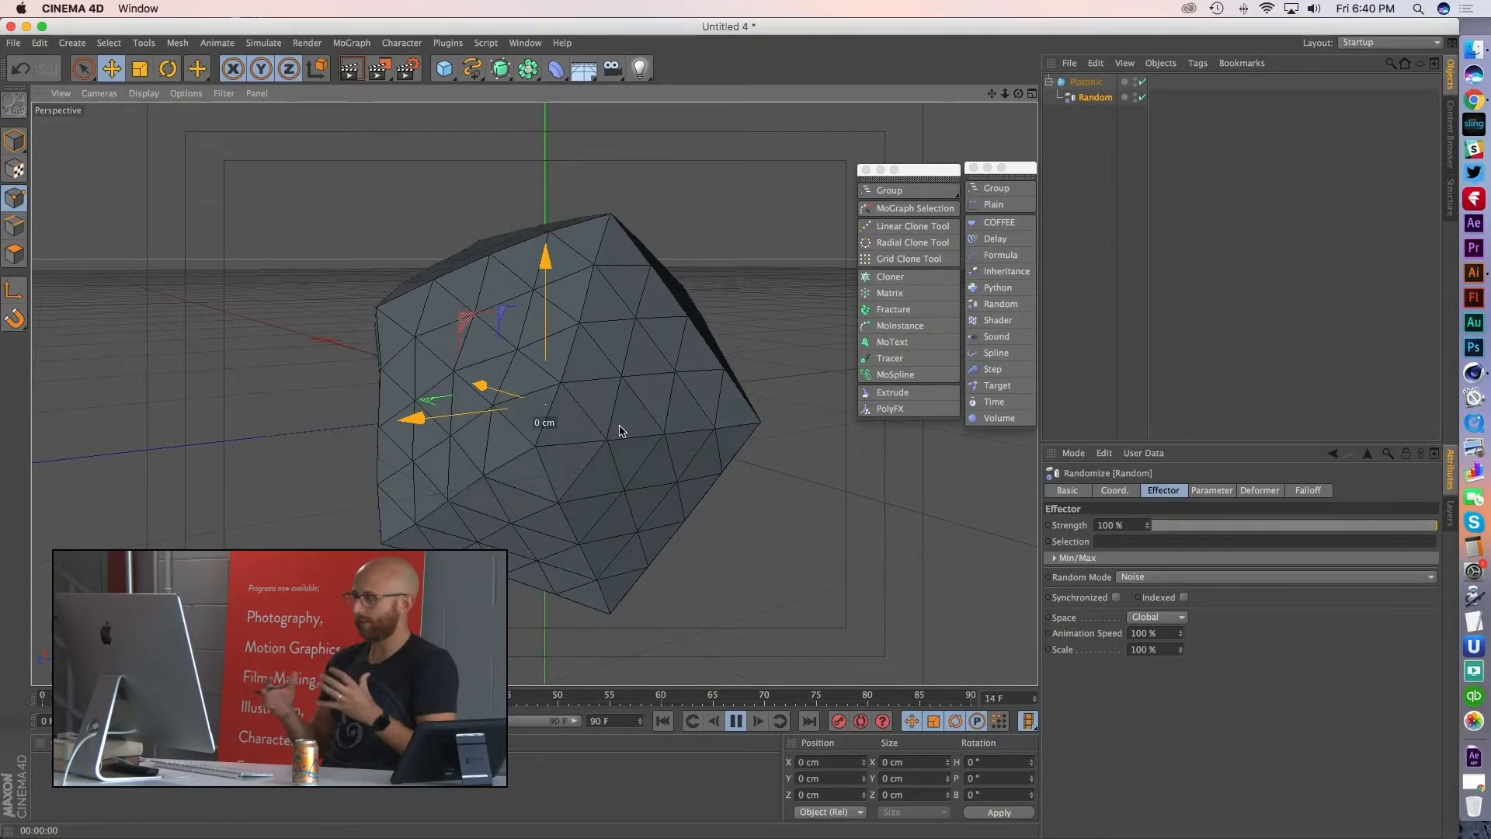
- Set the Noise Scale of the Random effector to 20 %
left_click_drag(1181, 650, 1181, 559)
left_click_drag(1163, 650, 1095, 652)
type("20")
key("Return")
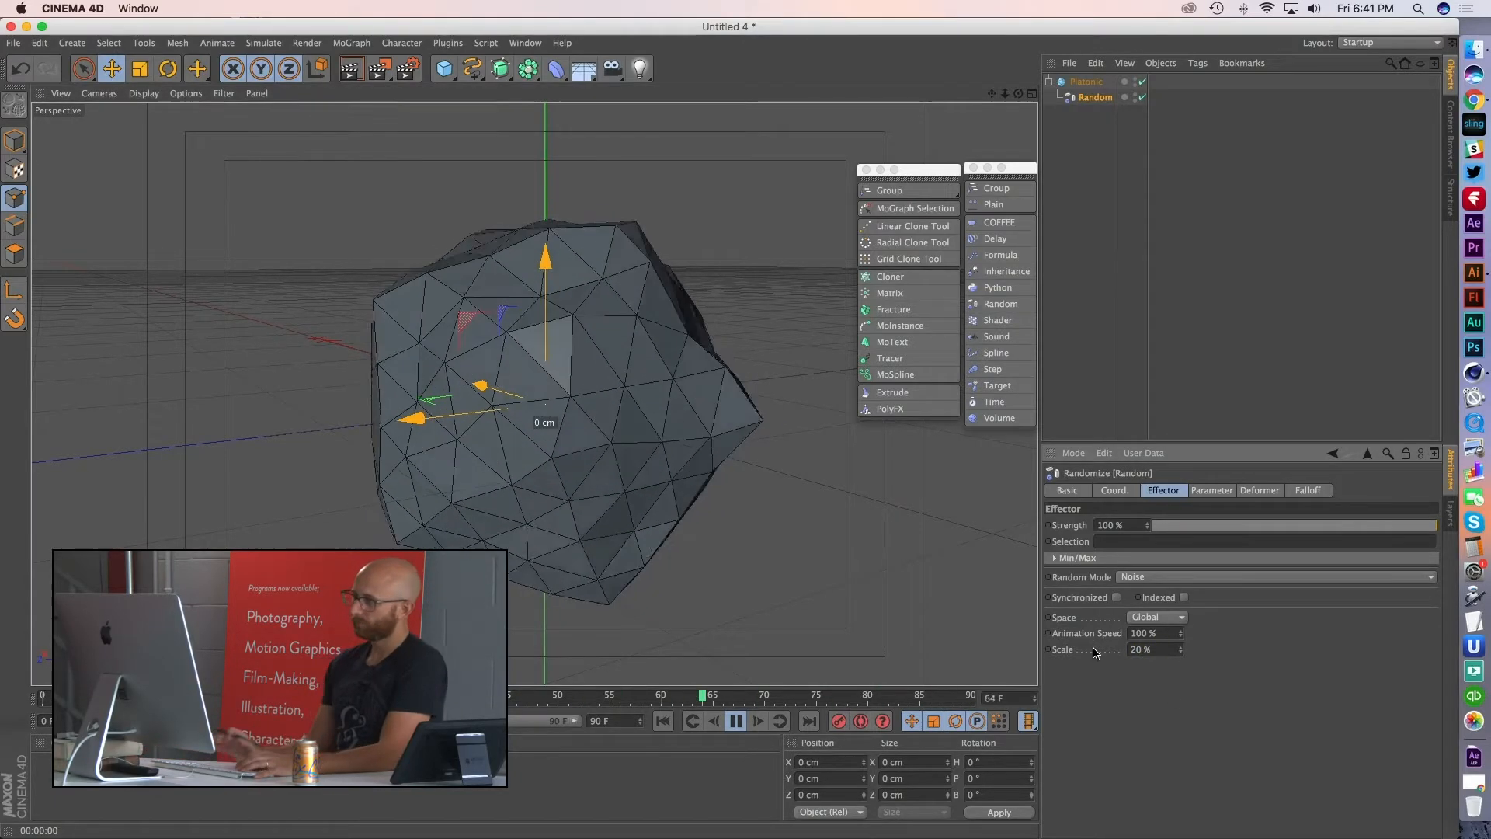
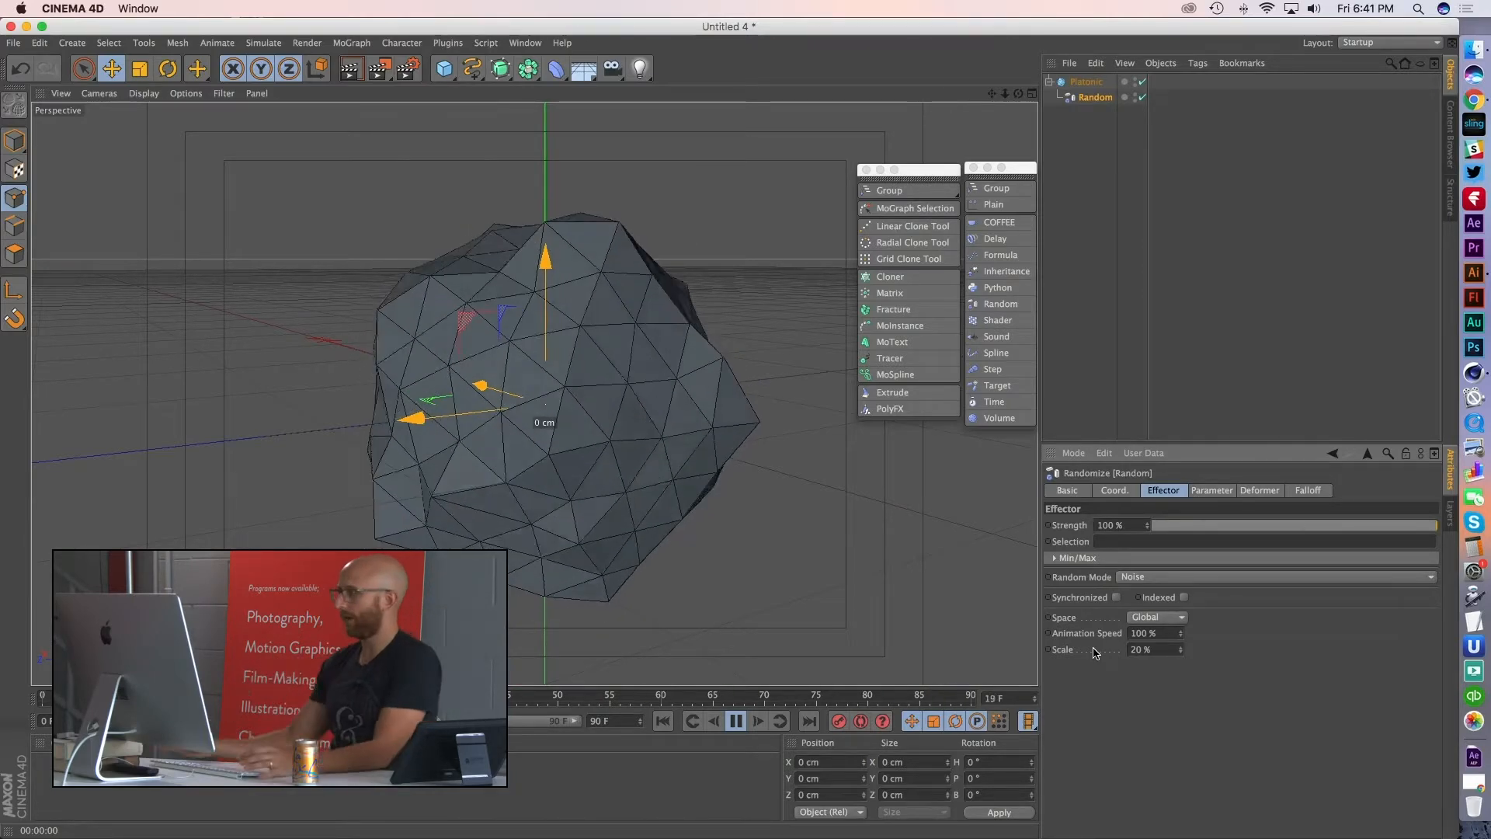
- Try a larger X position variation on the Random effector and return it to 10 cm
left_click(1086, 82)
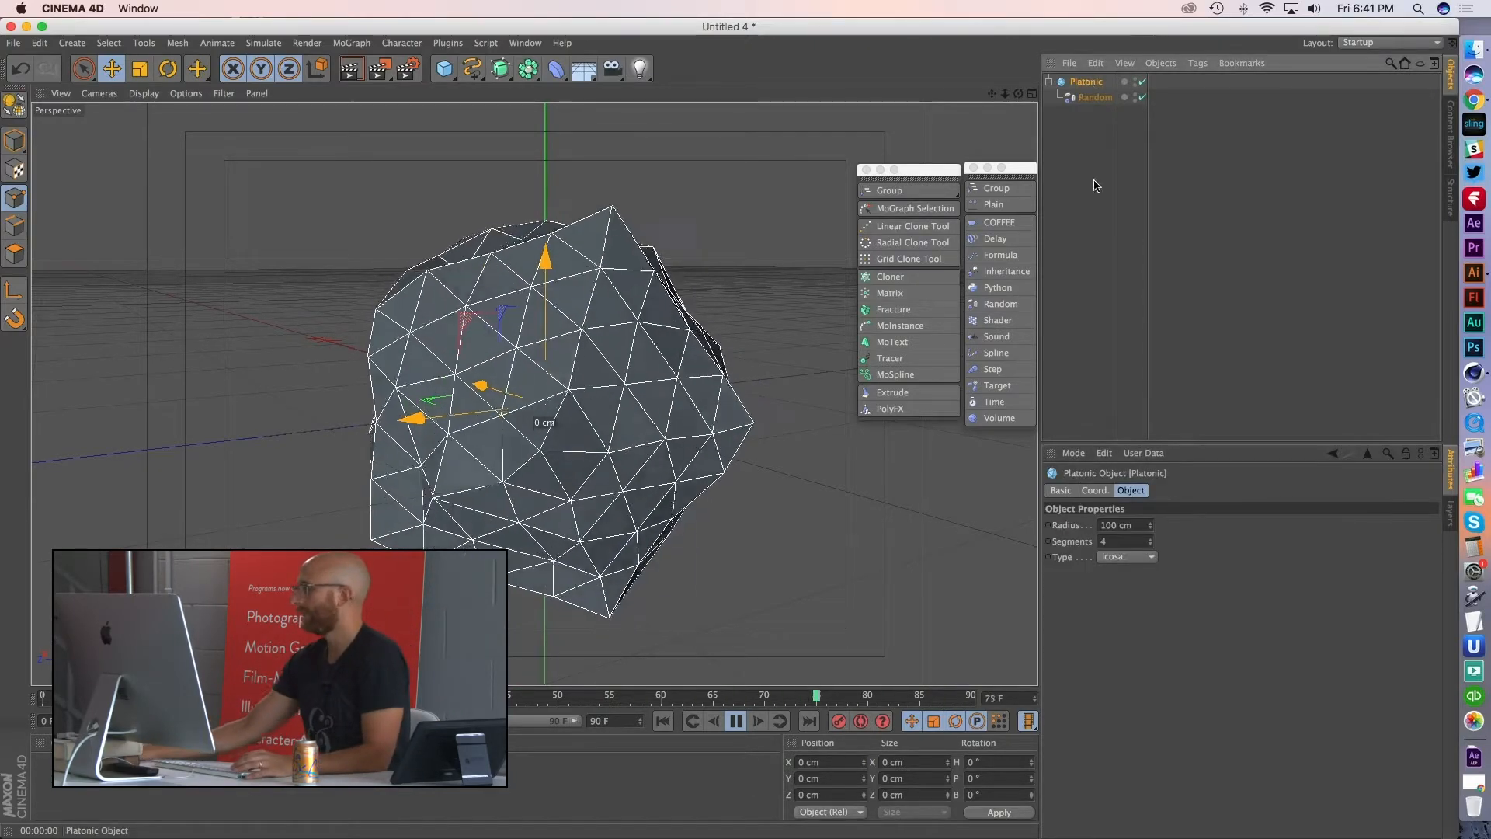
left_click(1092, 98)
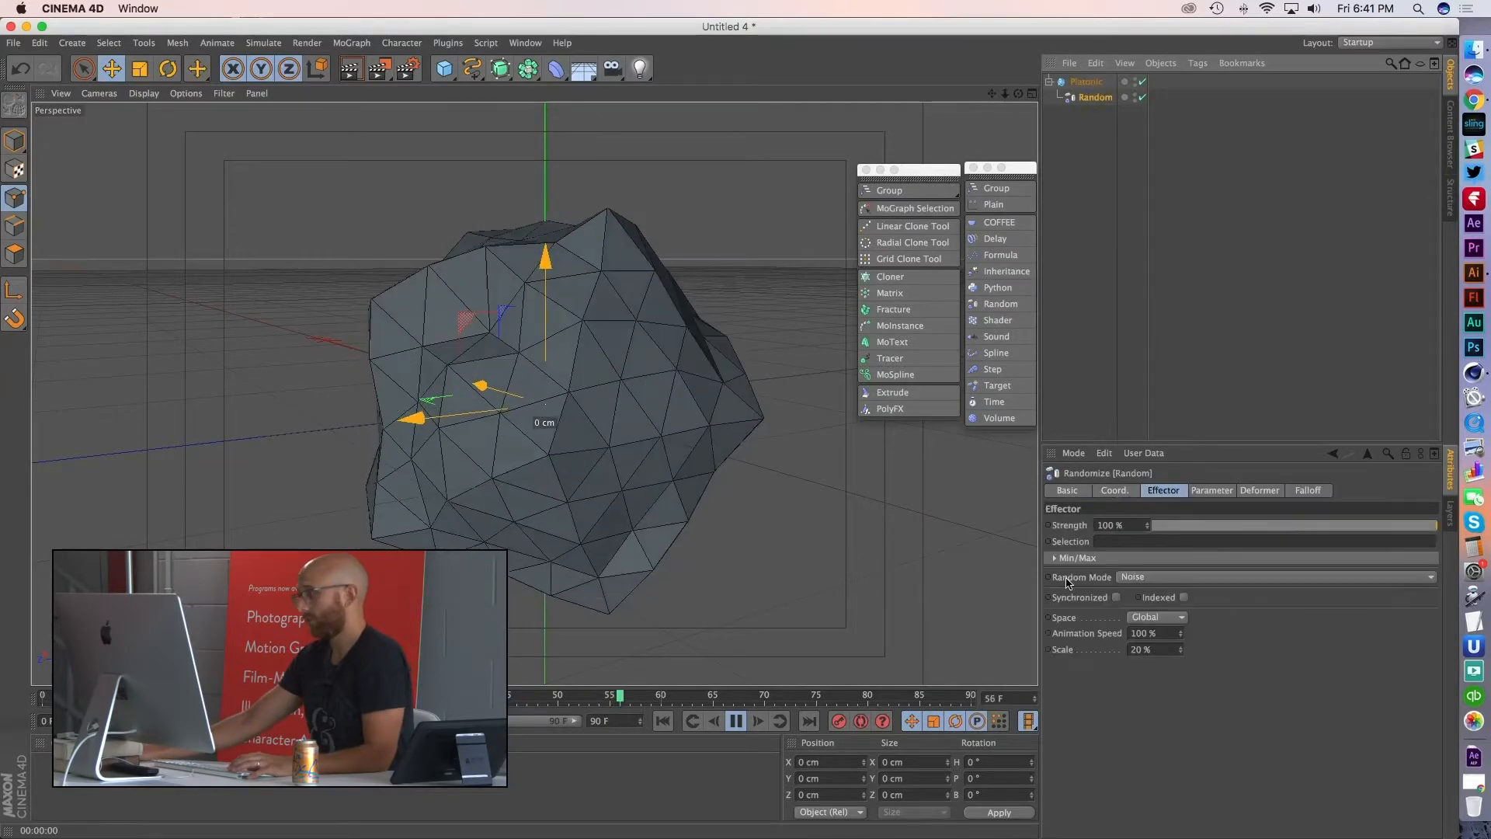
left_click(1206, 493)
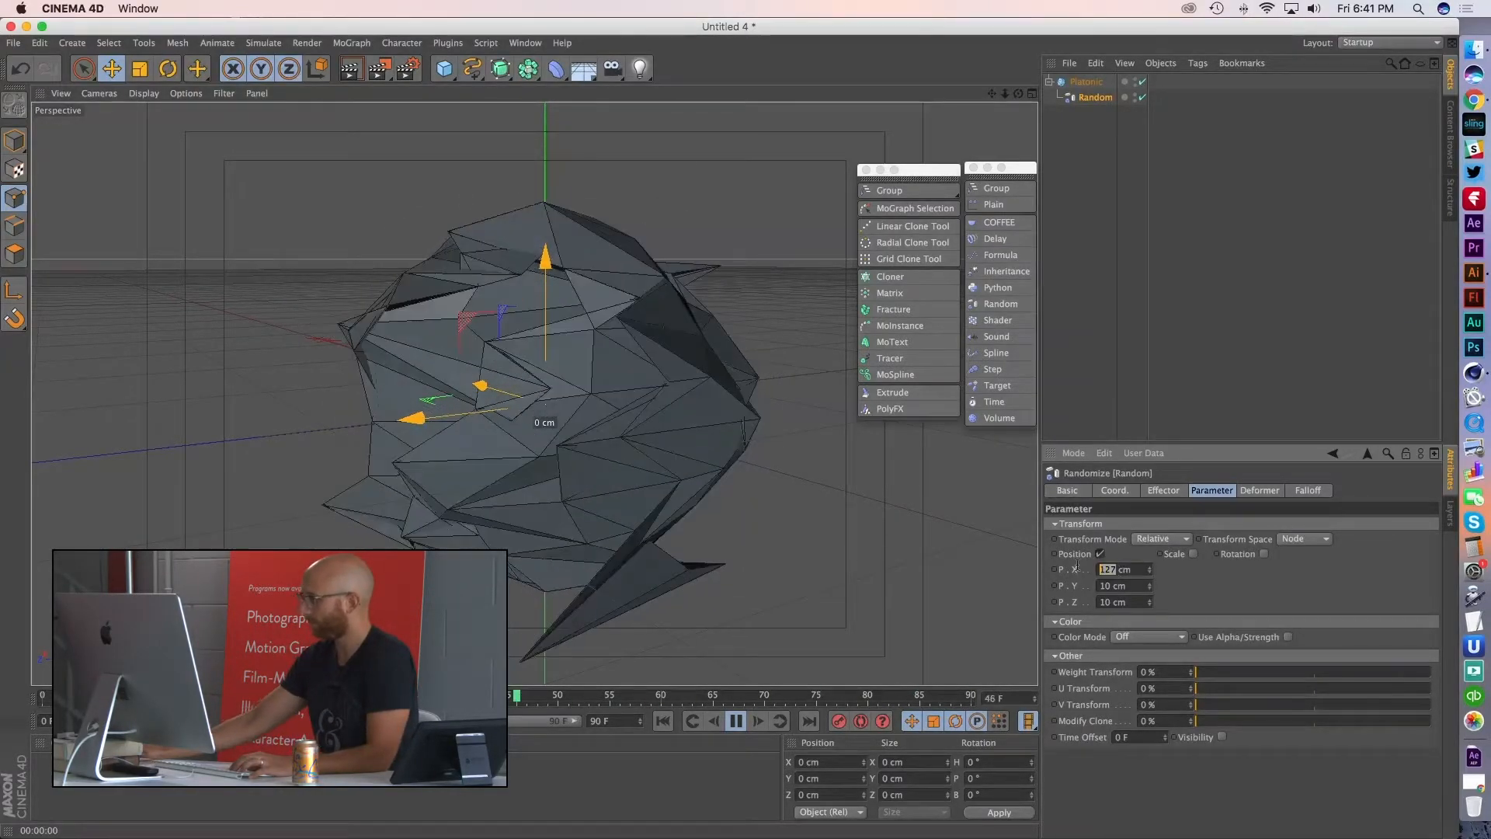
type("10")
key("Return")
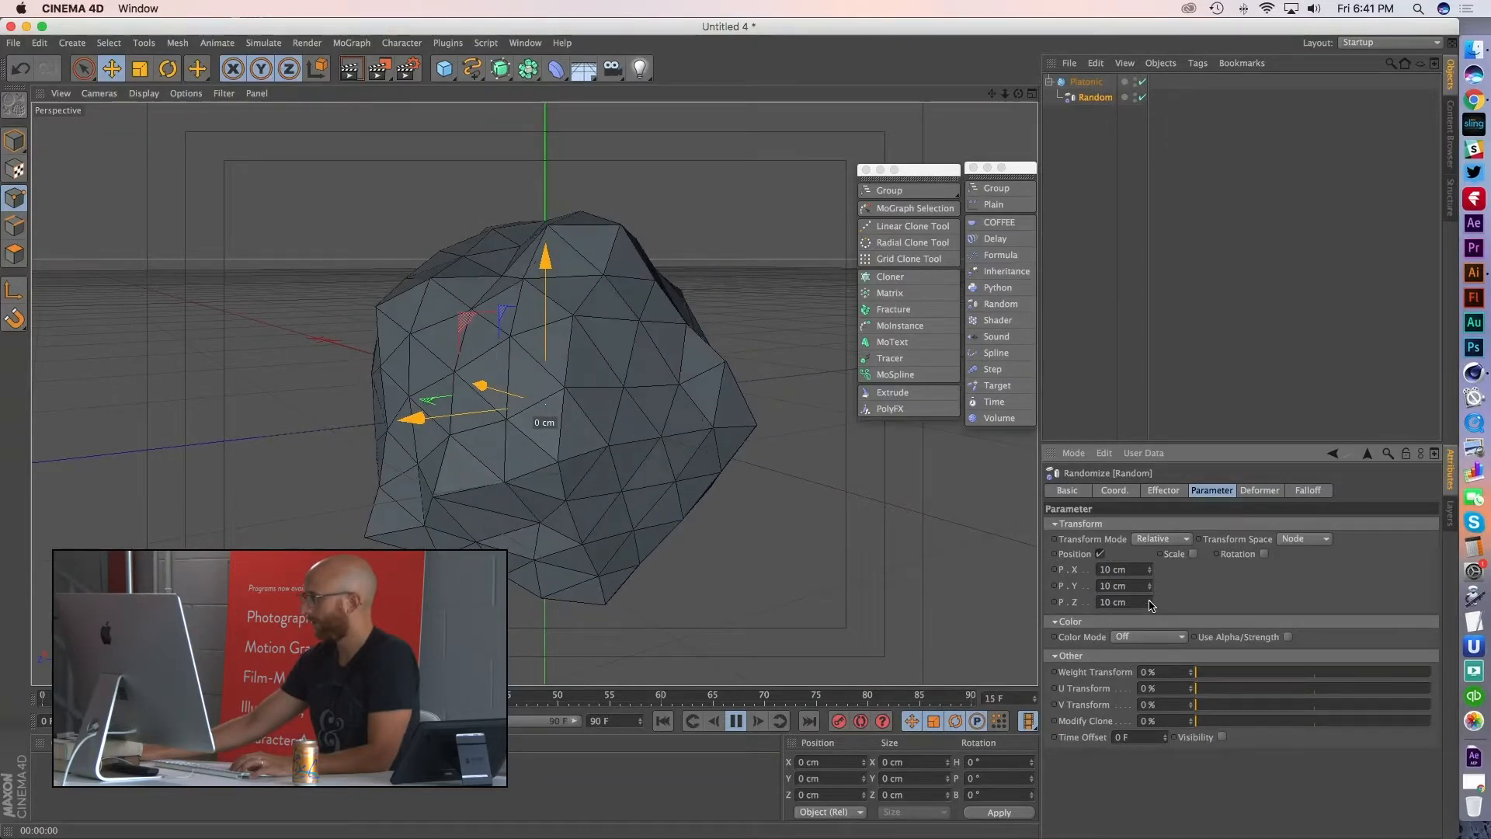
- Set the Random effector's position variation to 50 cm in X, 86 cm in Y and 50 cm in Z
left_click_drag(1150, 586, 1149, 551)
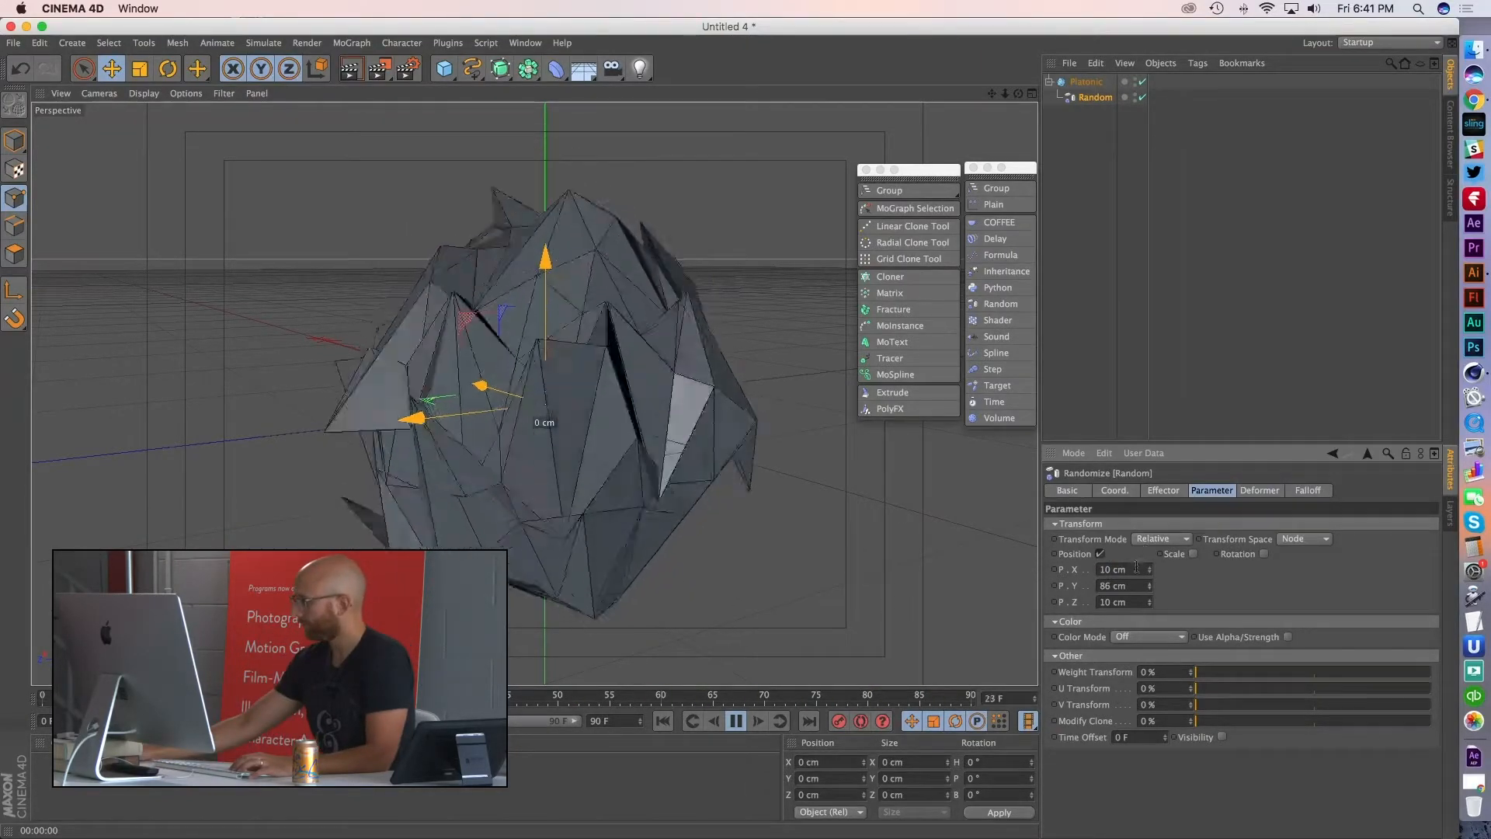
left_click(1136, 569)
type("50")
key("Return")
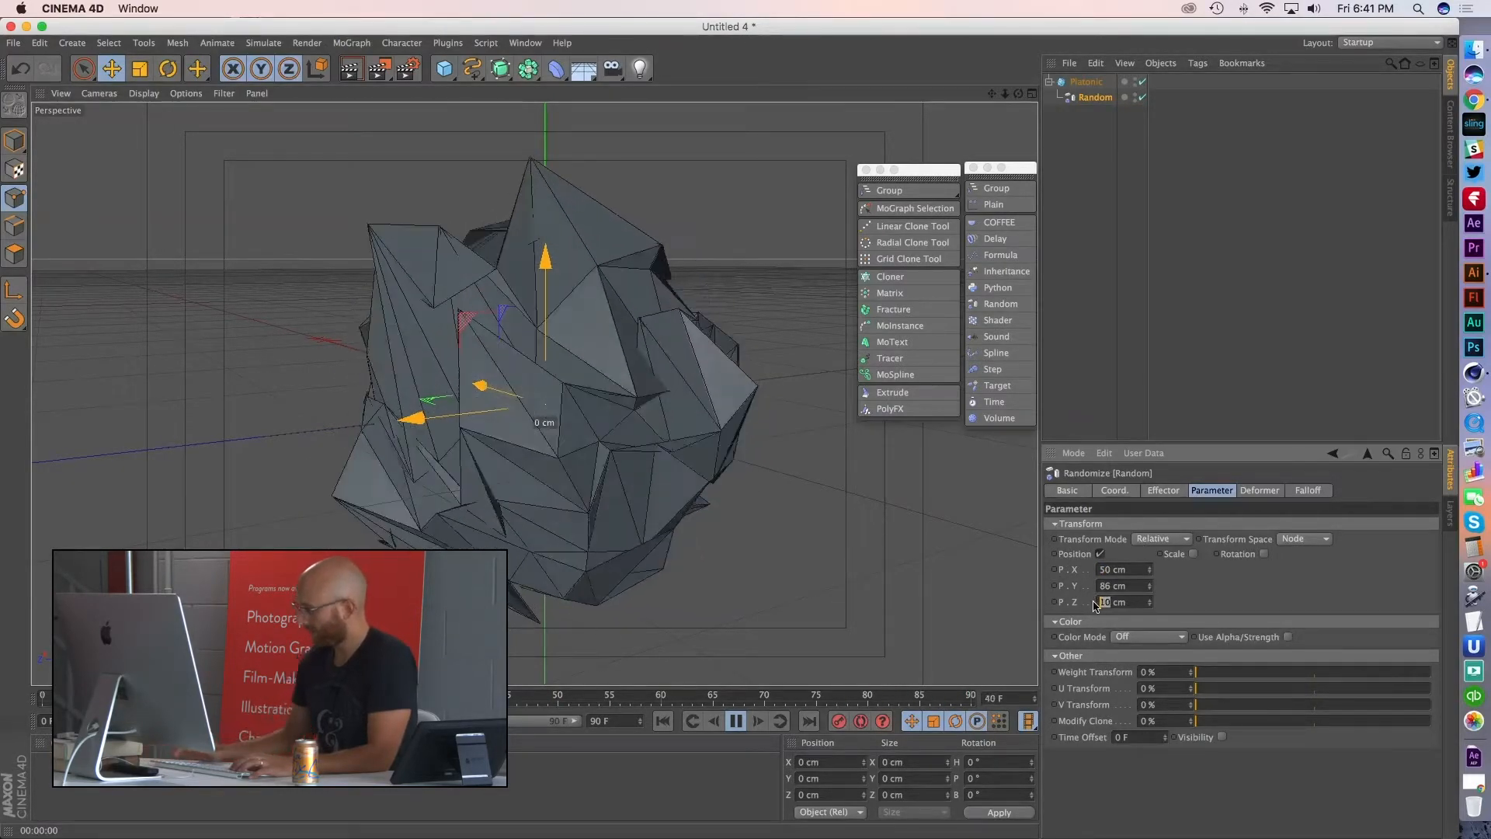
type("50")
key("Return")
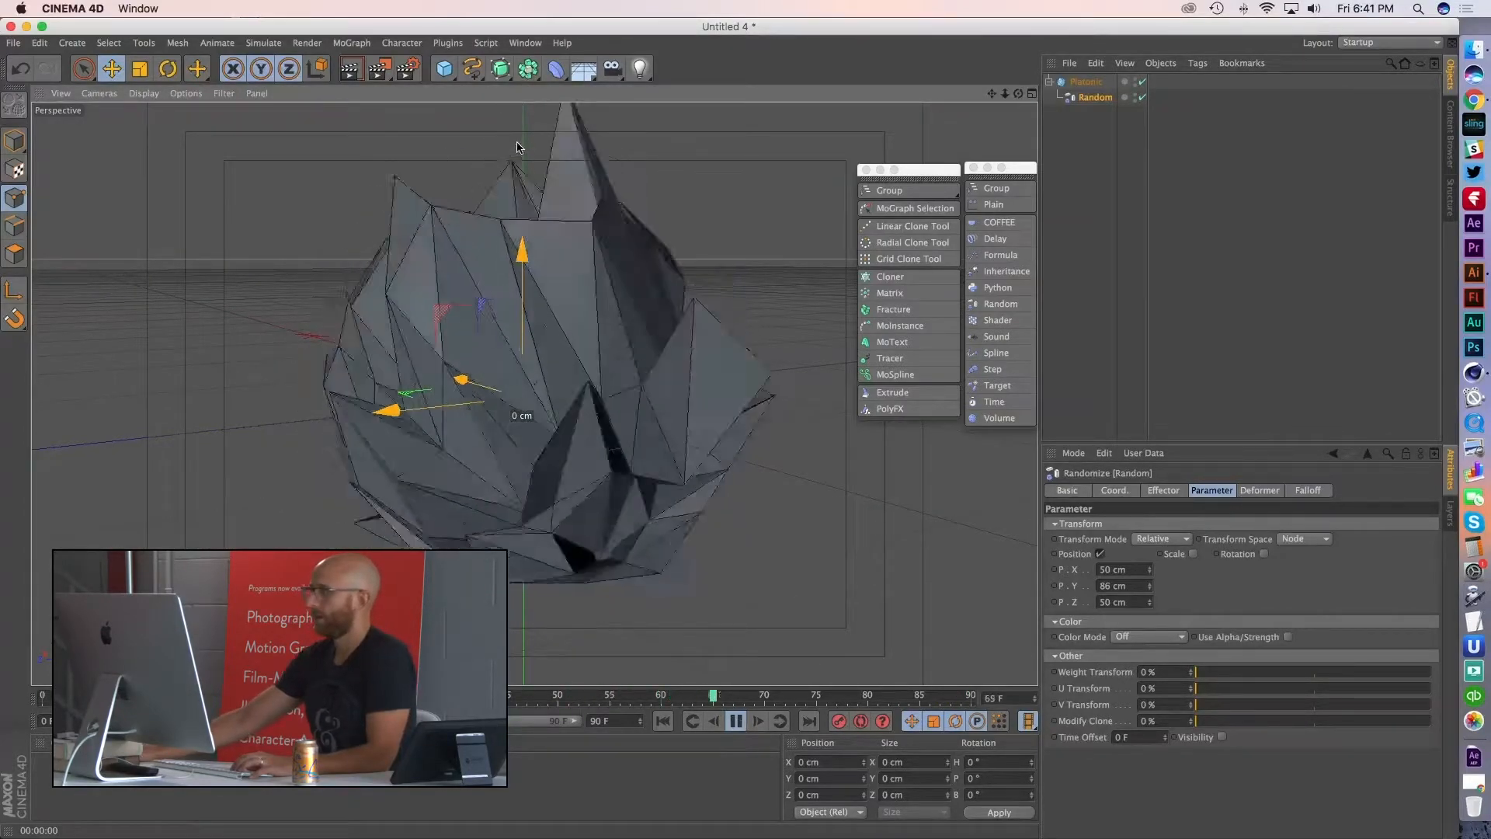
- Add a Connect object and try to nest the Platonic under it
left_click(506, 72)
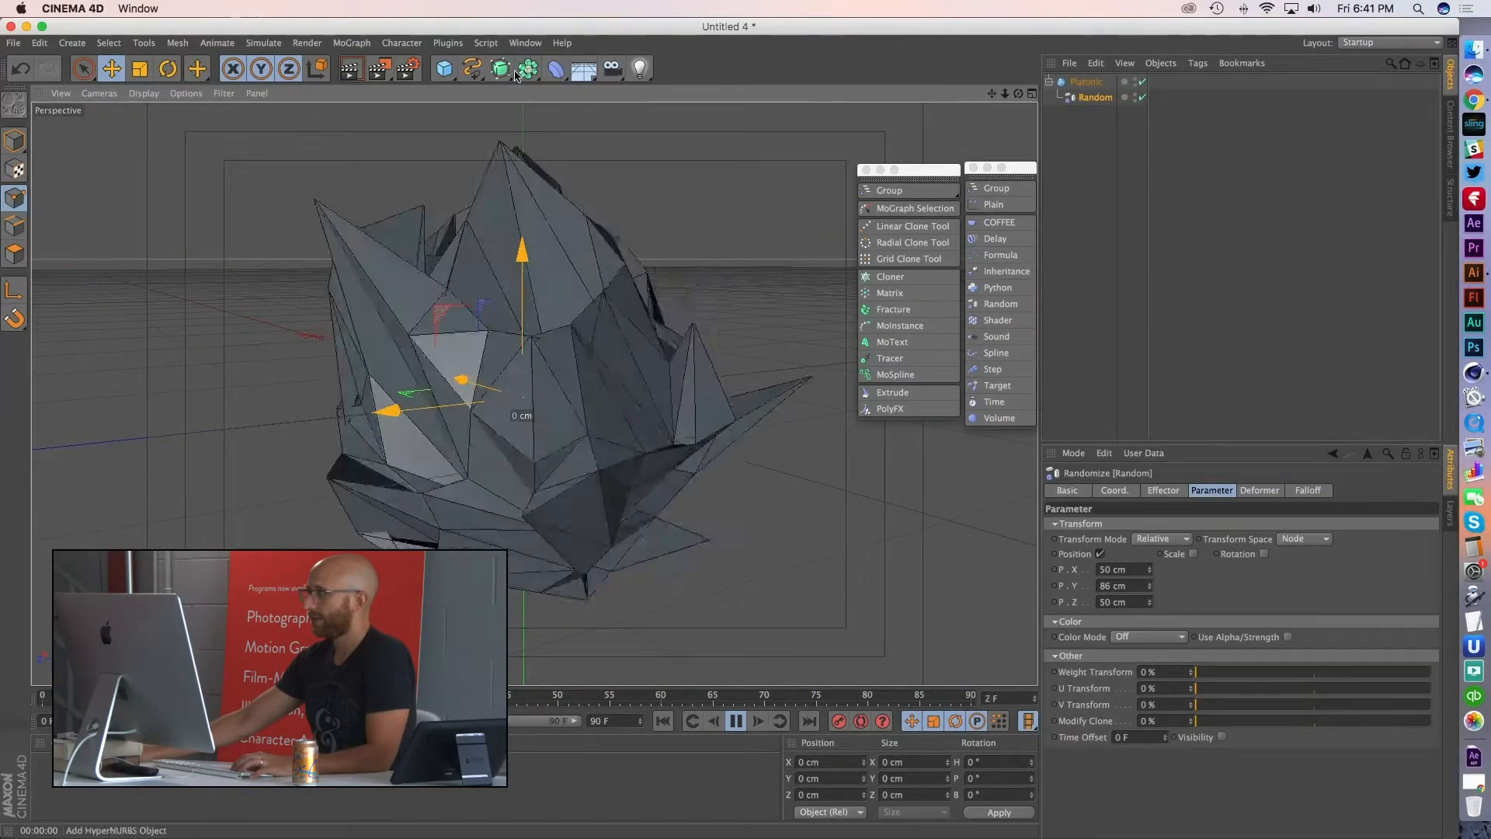
left_click(526, 70)
left_click(673, 110)
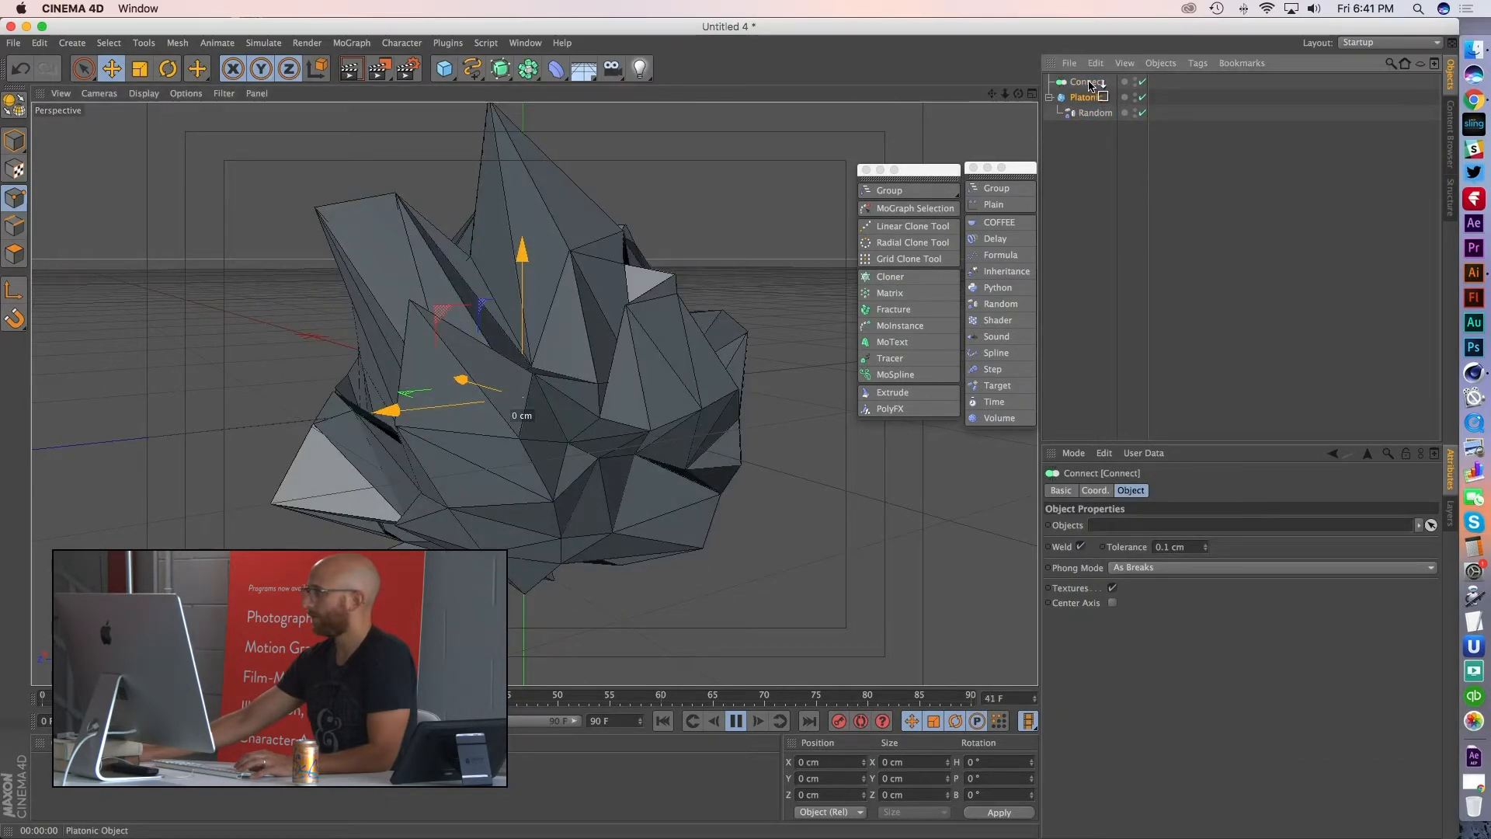
left_click_drag(1092, 86, 1091, 87)
- Replace the Connect object with an Atom Array and make the Platonic its child
left_click(529, 69)
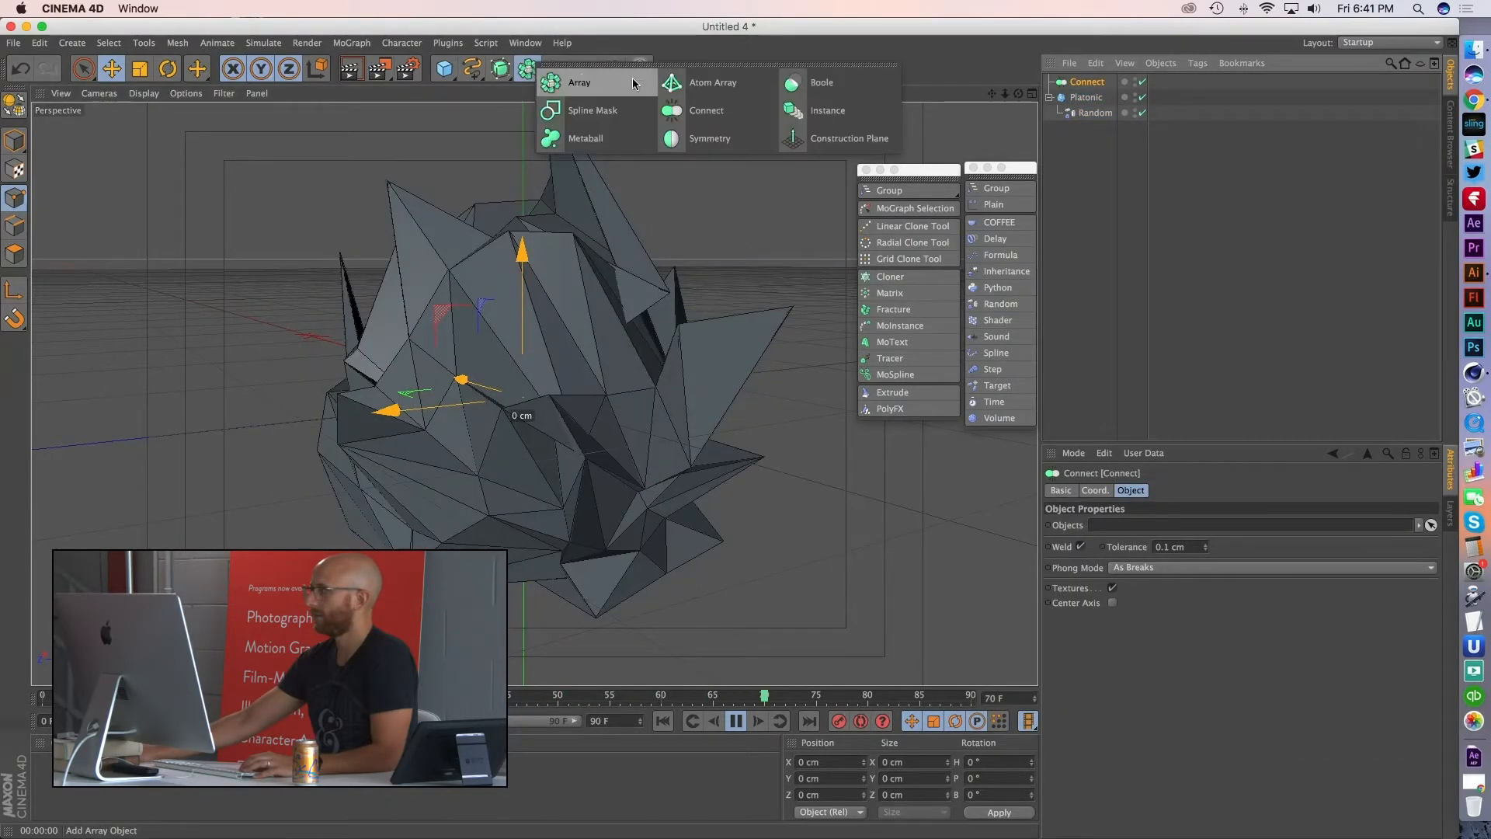
left_click(673, 82)
left_click(1083, 97)
key("BackSpace")
left_click_drag(1102, 83, 1102, 83)
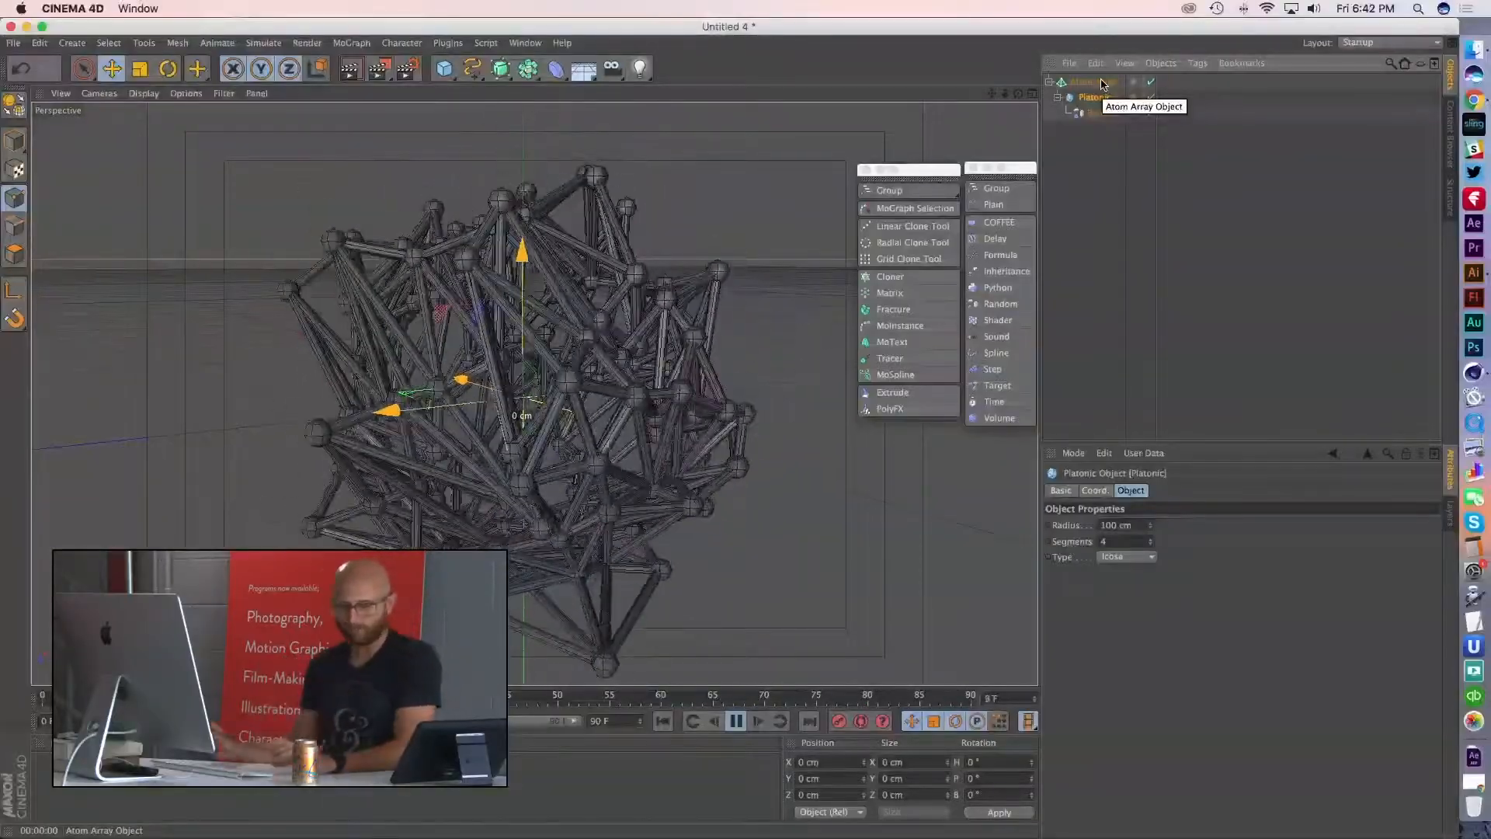
- Try a Cylinder Radius of 1 cm and a Sphere Radius of 0 cm on the Atom Array
left_click(1095, 82)
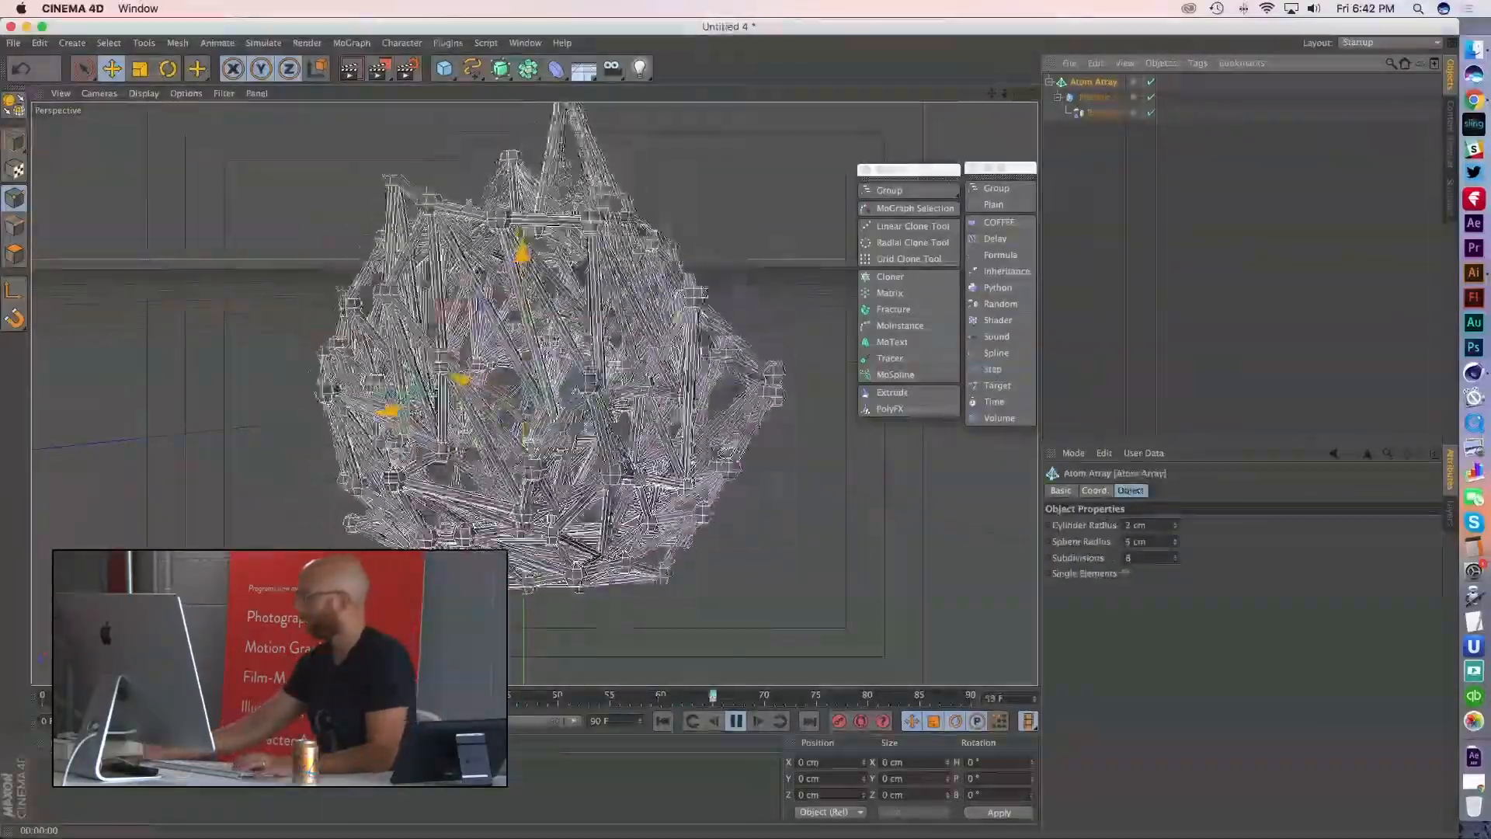
key("Tab")
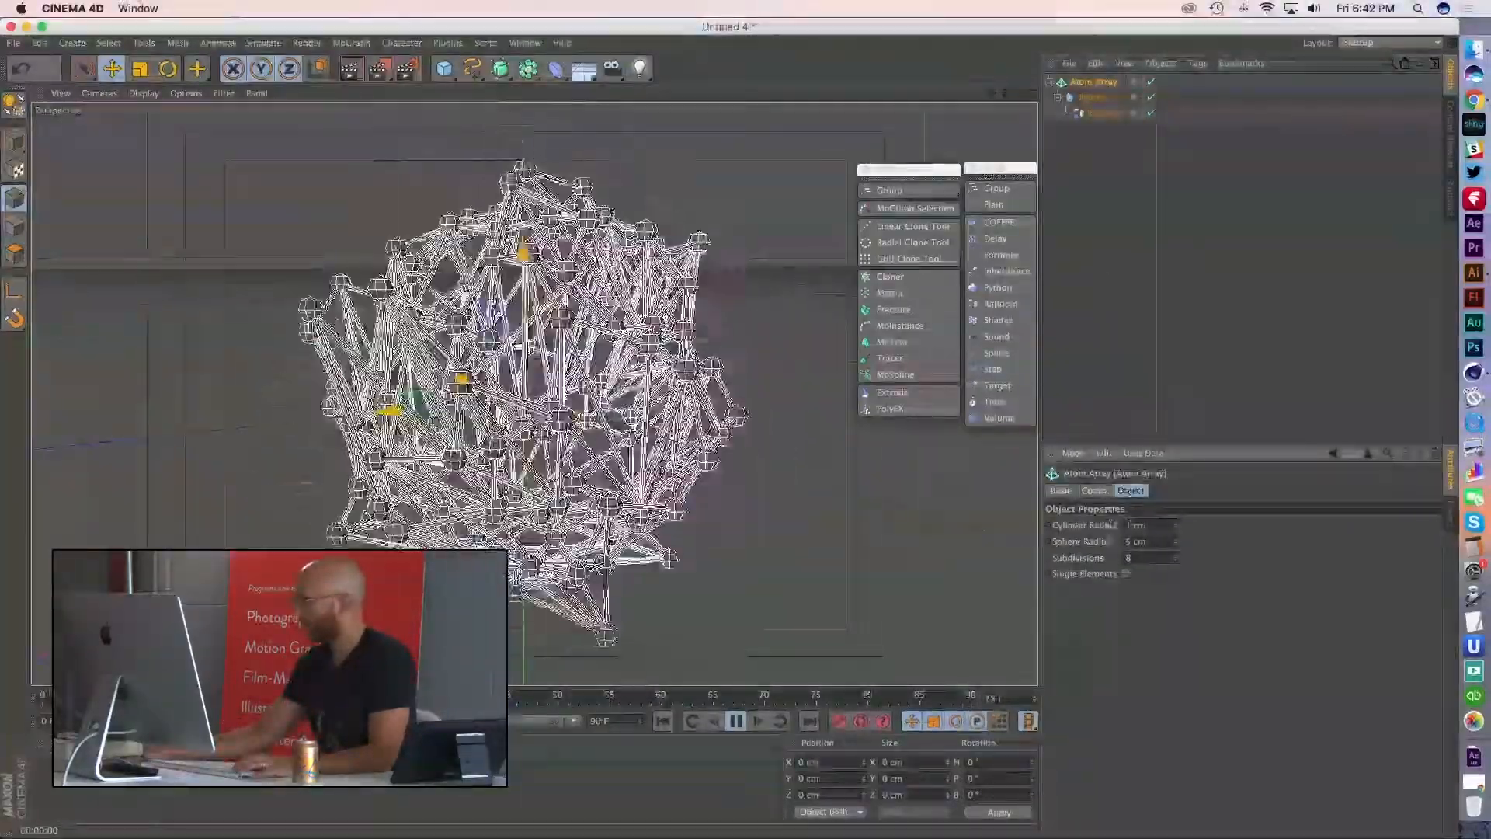
type("0")
key("Return")
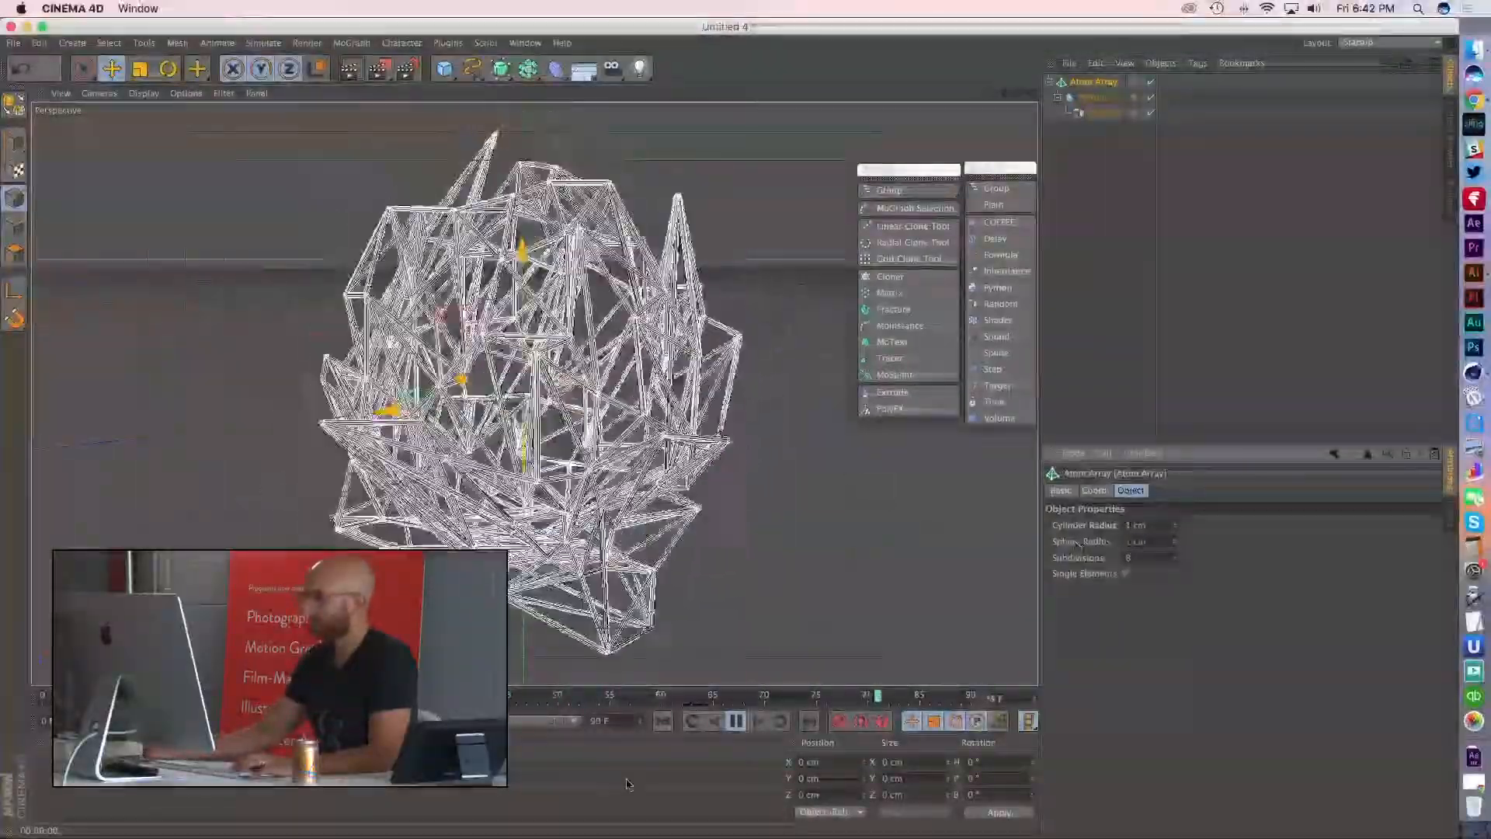
left_click(1074, 199)
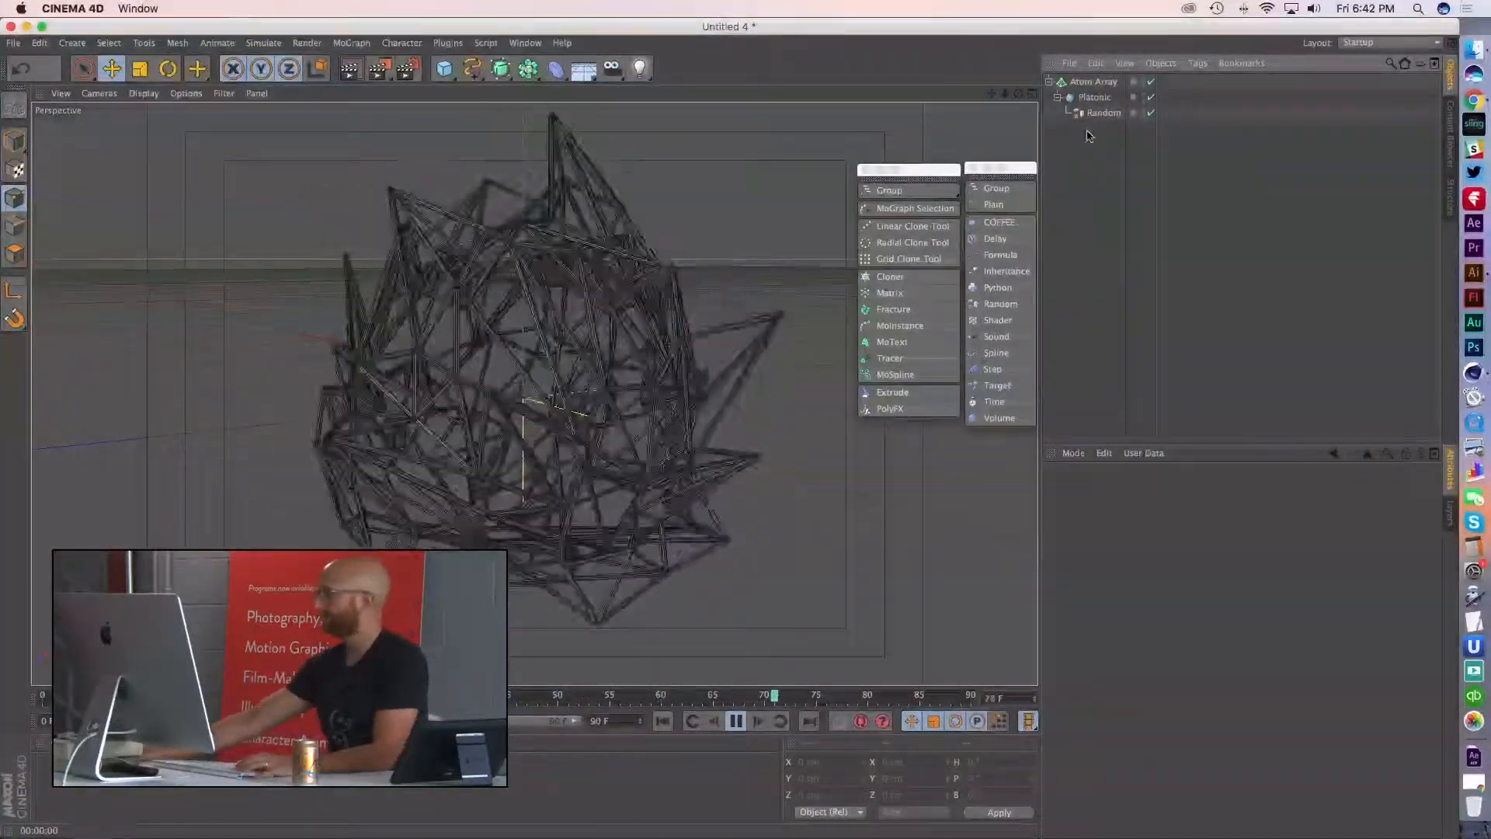
- Set the Atom Array's Cylinder Radius to 0.5 cm and Sphere Radius to 2 cm, and test-render a paused frame
left_click(1097, 82)
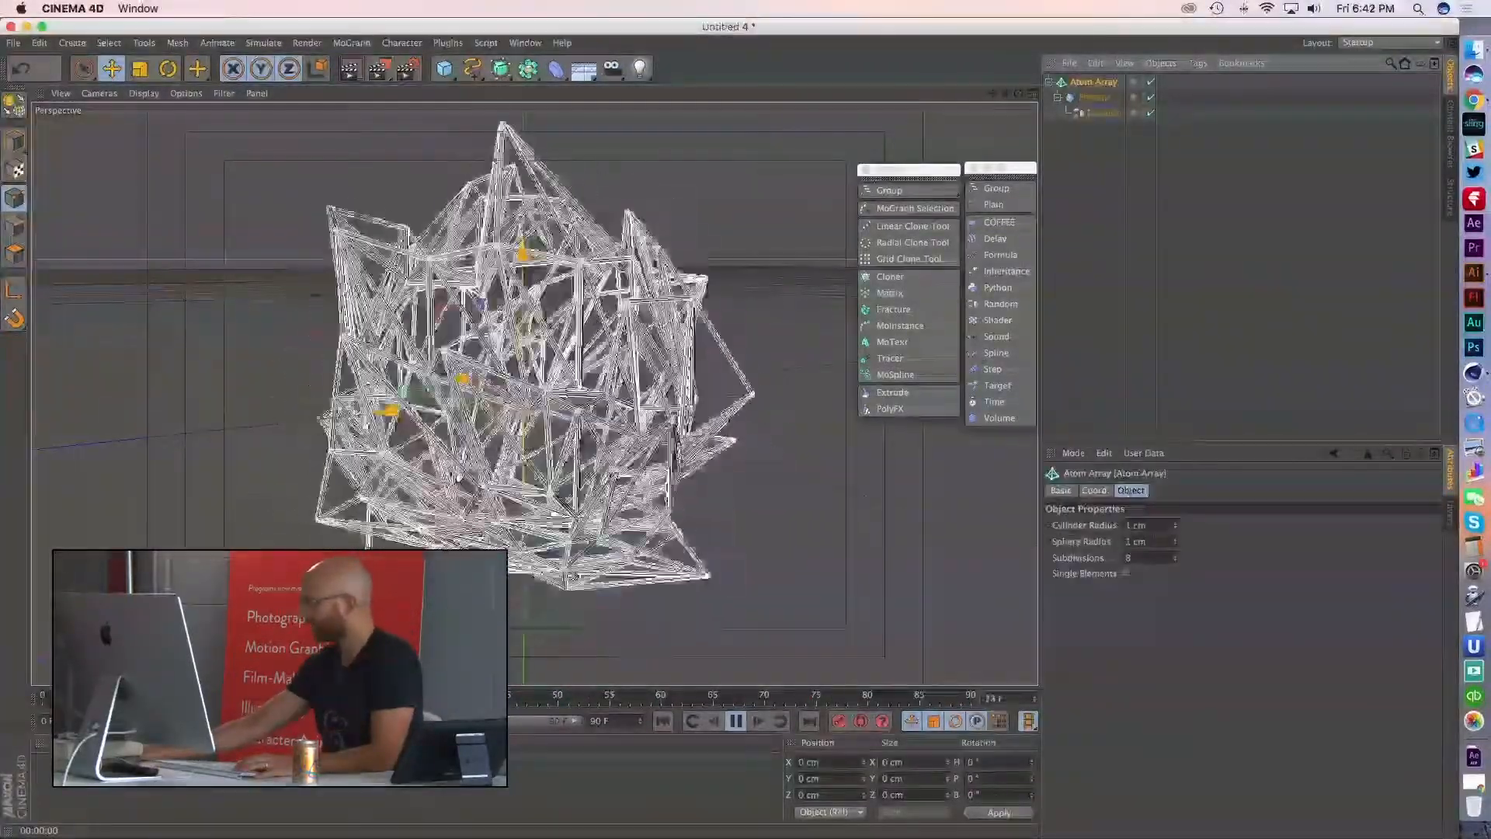
left_click(1134, 541)
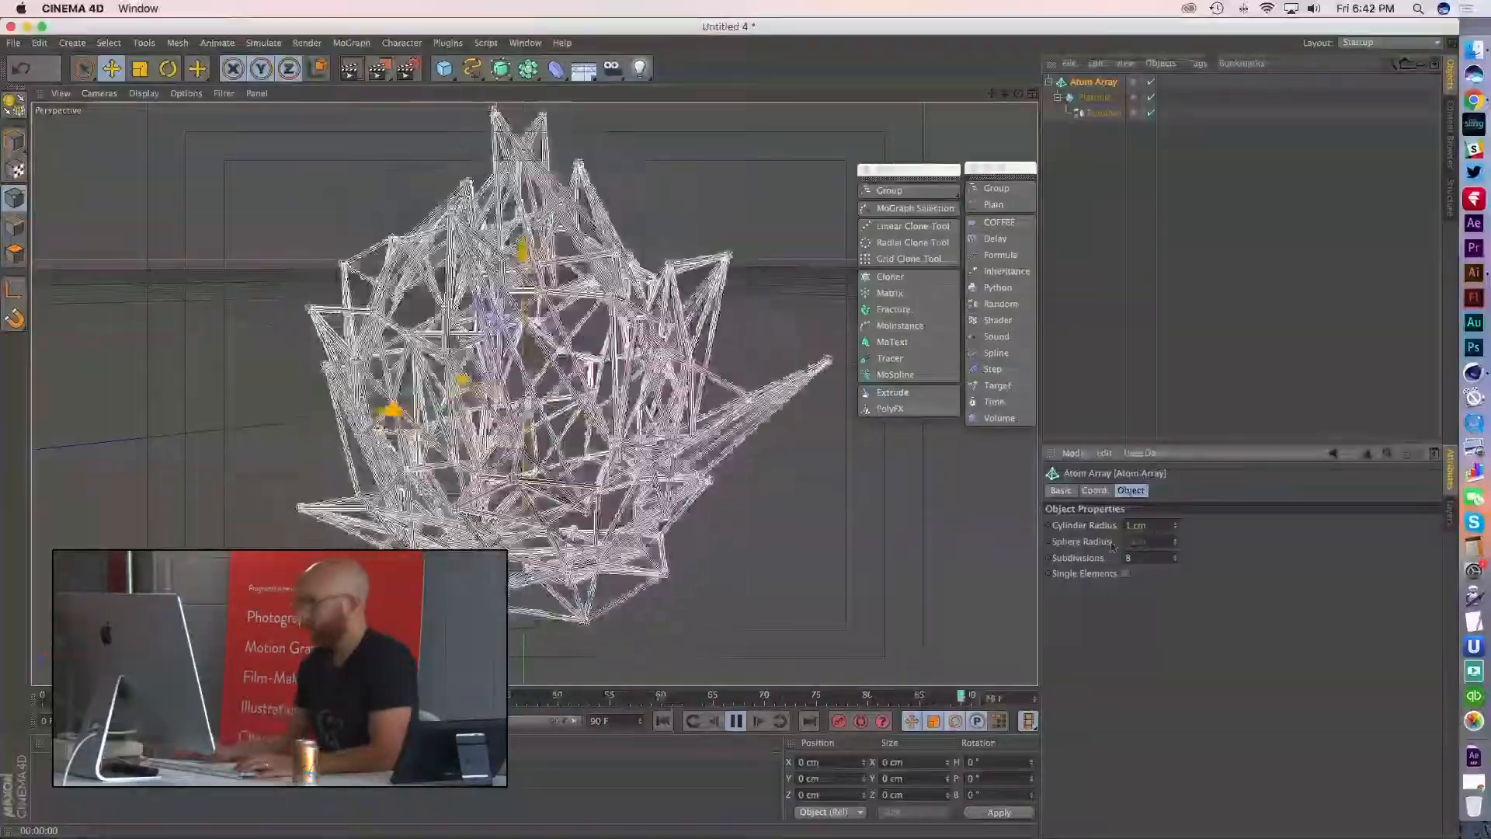
type("0.5")
key("Return")
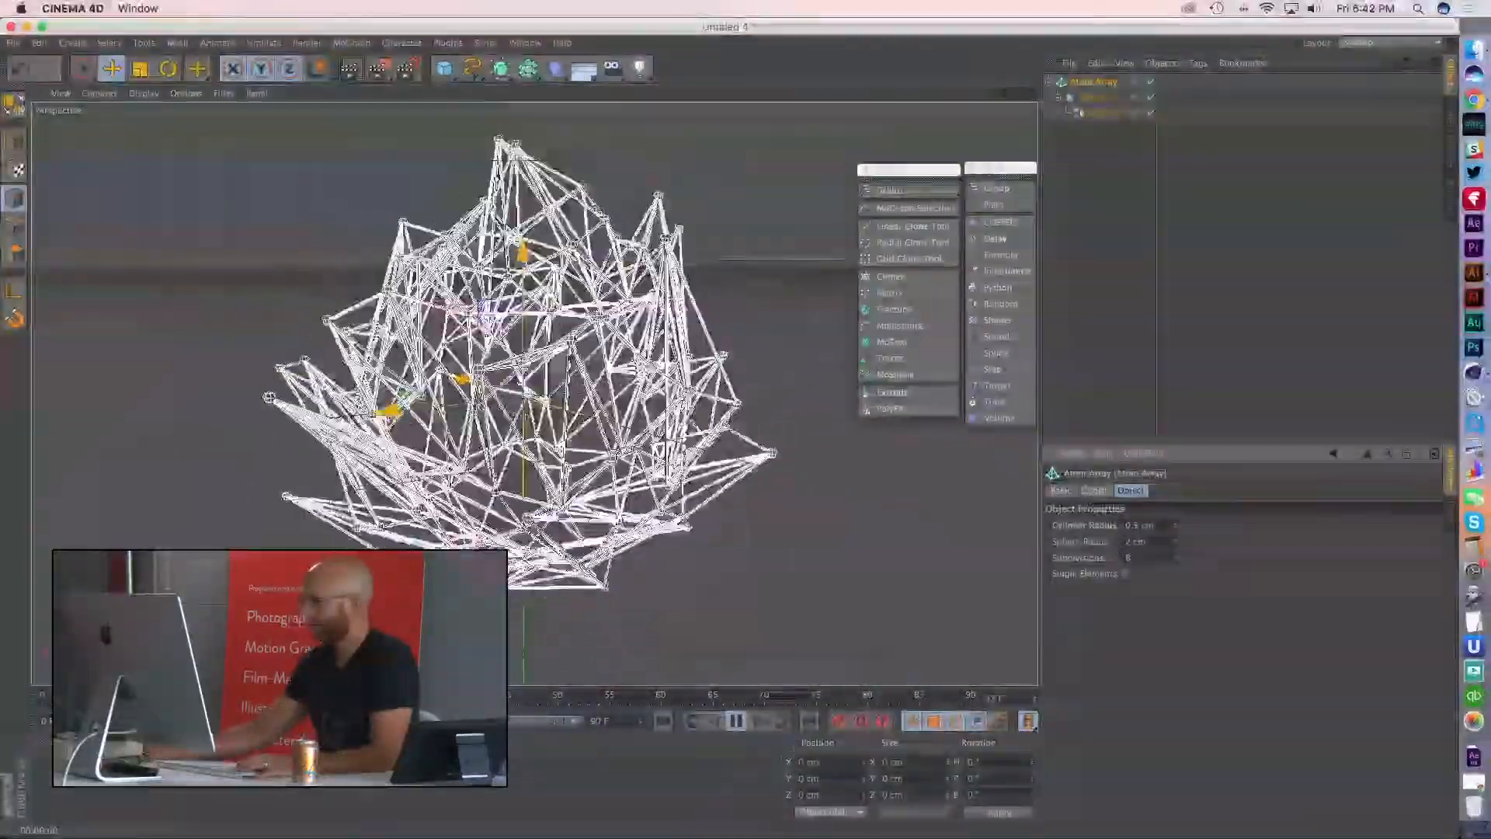
left_click(736, 721)
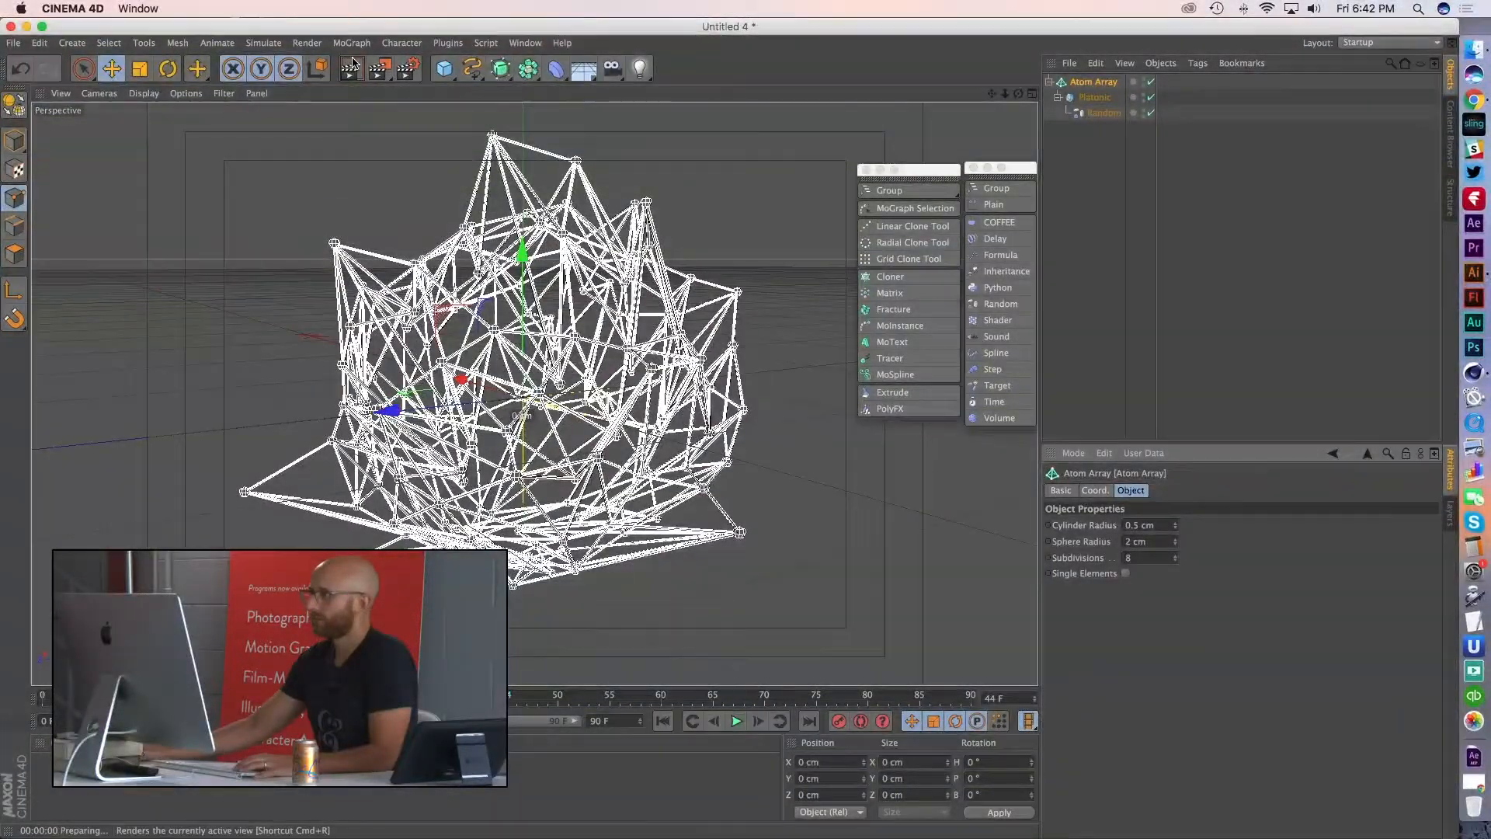
left_click(349, 68)
- Create a material with Color and Specular disabled and Luminance enabled, and apply it to the Atom Array
double_click(310, 777)
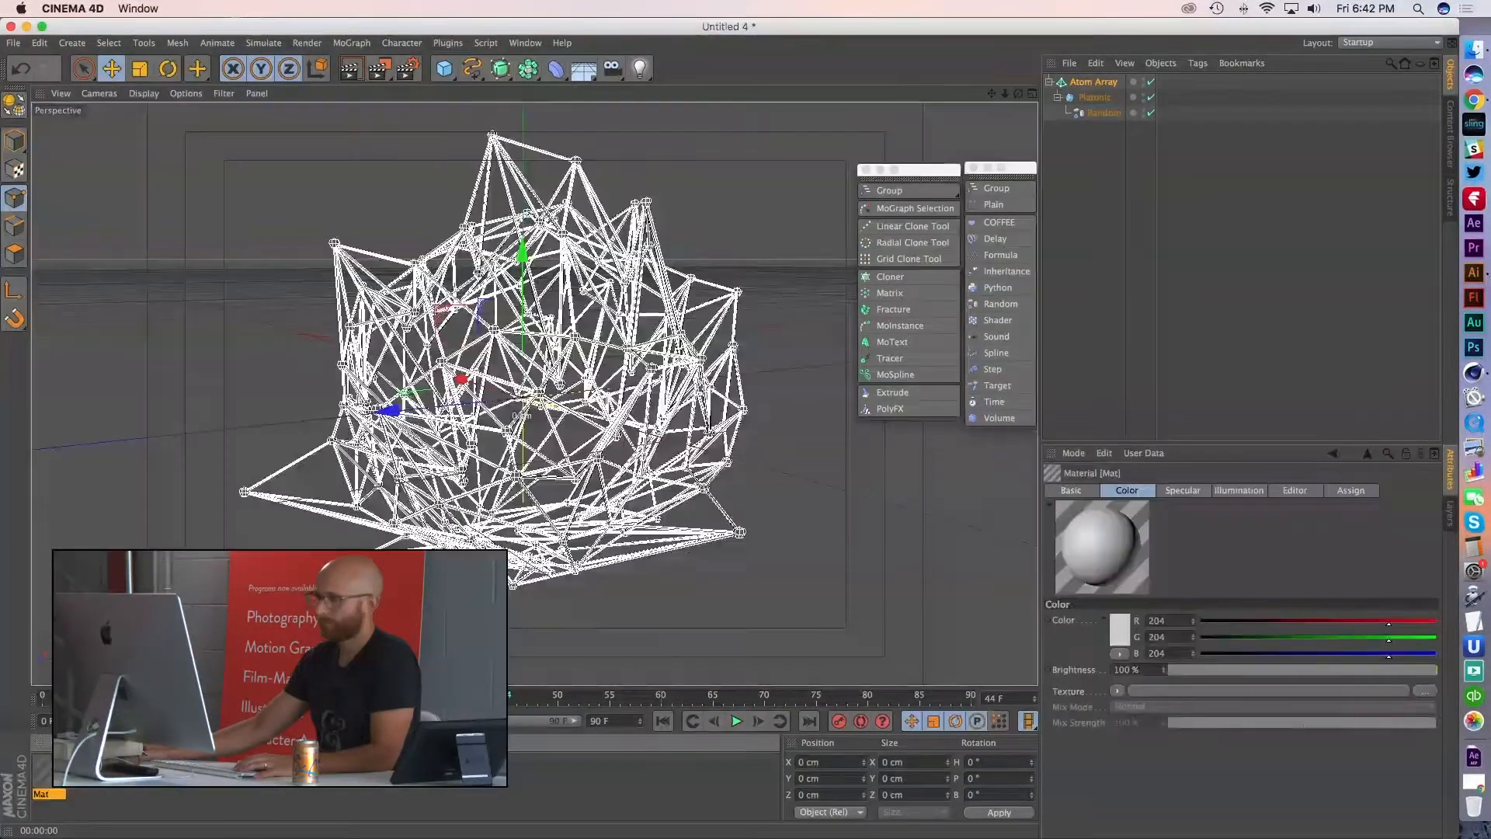
double_click(45, 771)
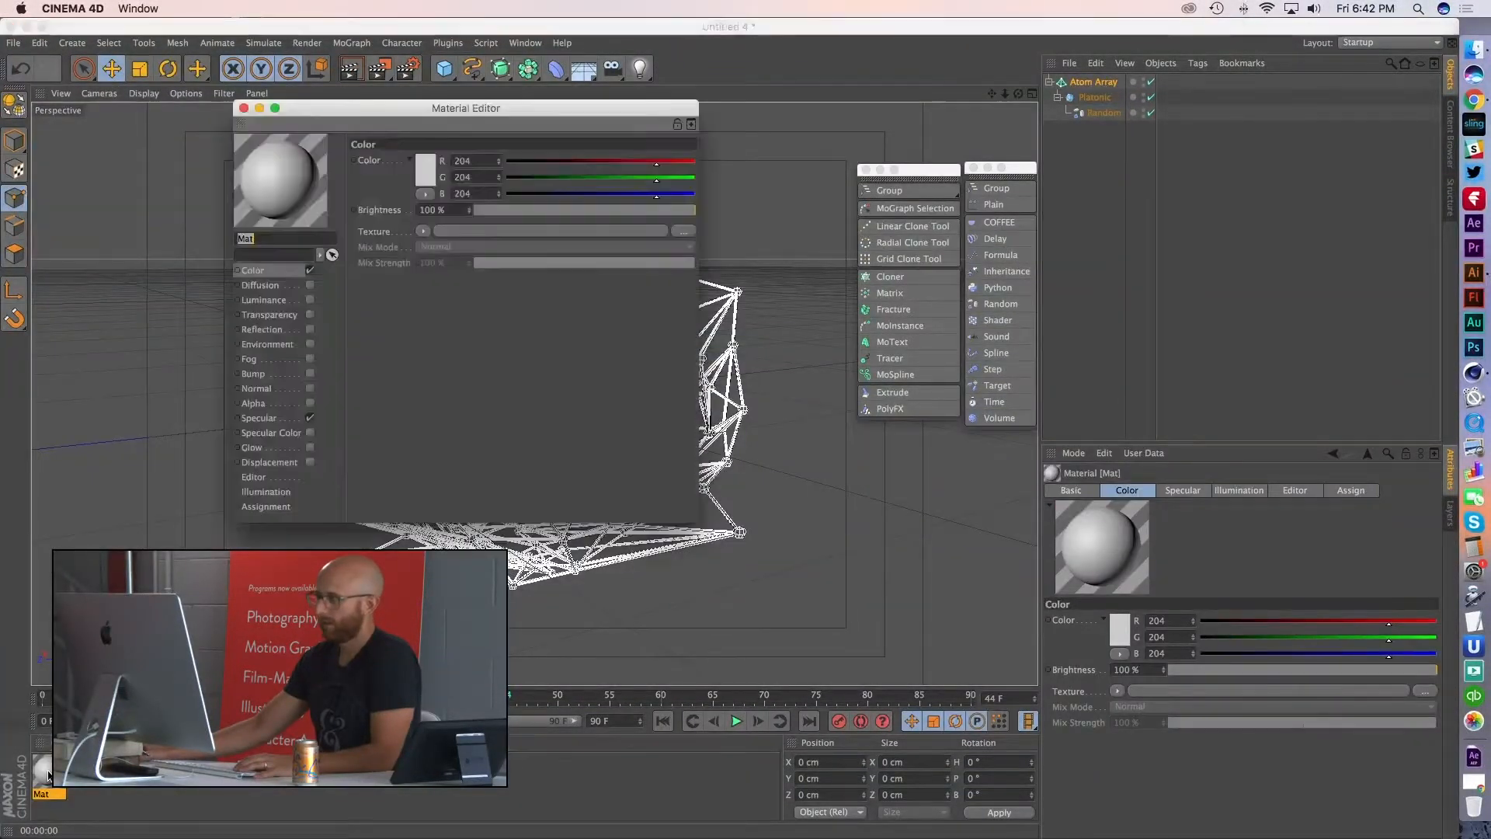
left_click(310, 419)
left_click(310, 270)
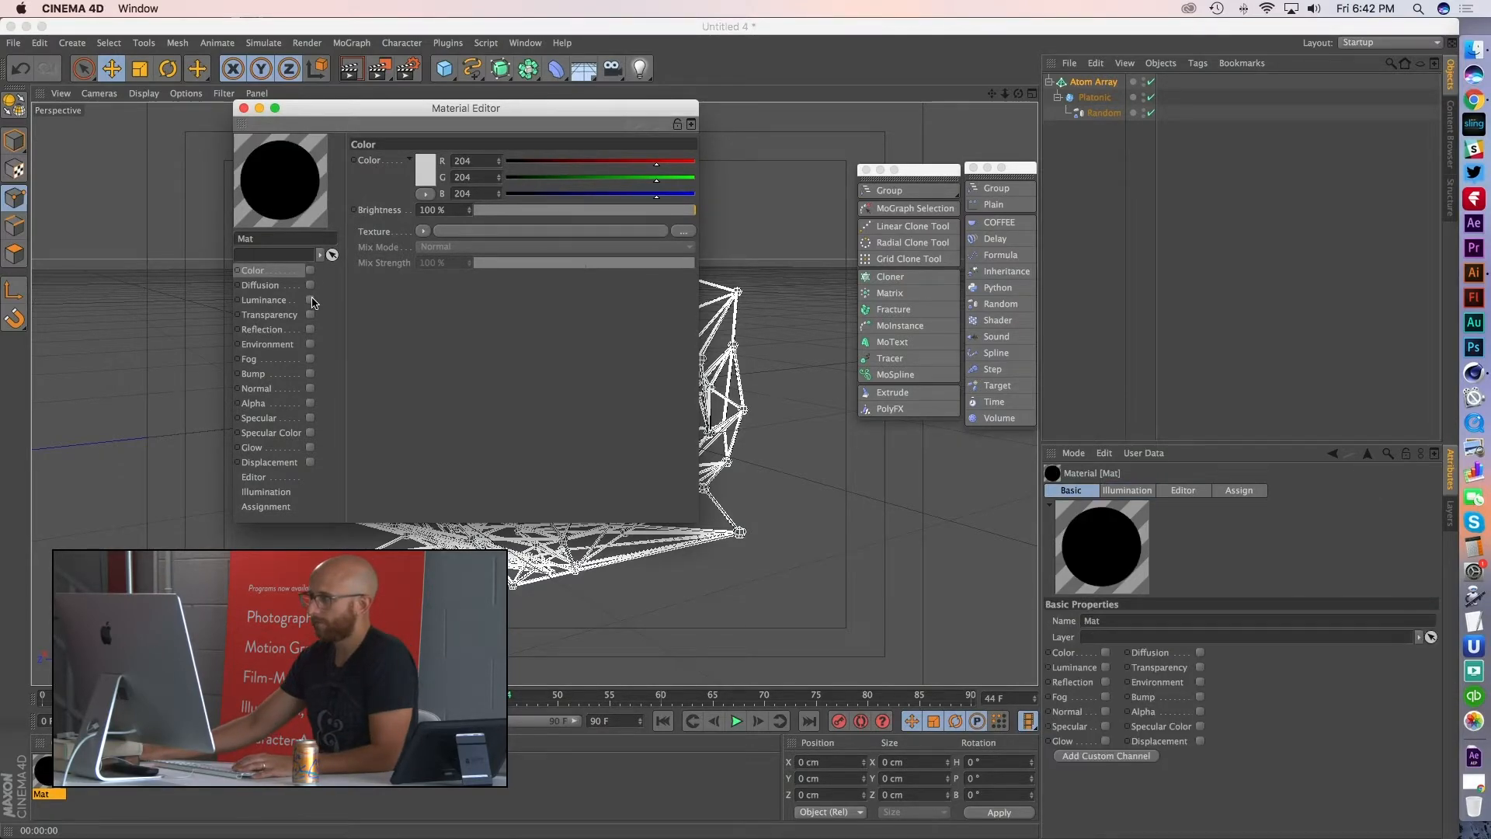
left_click(309, 300)
left_click(243, 109)
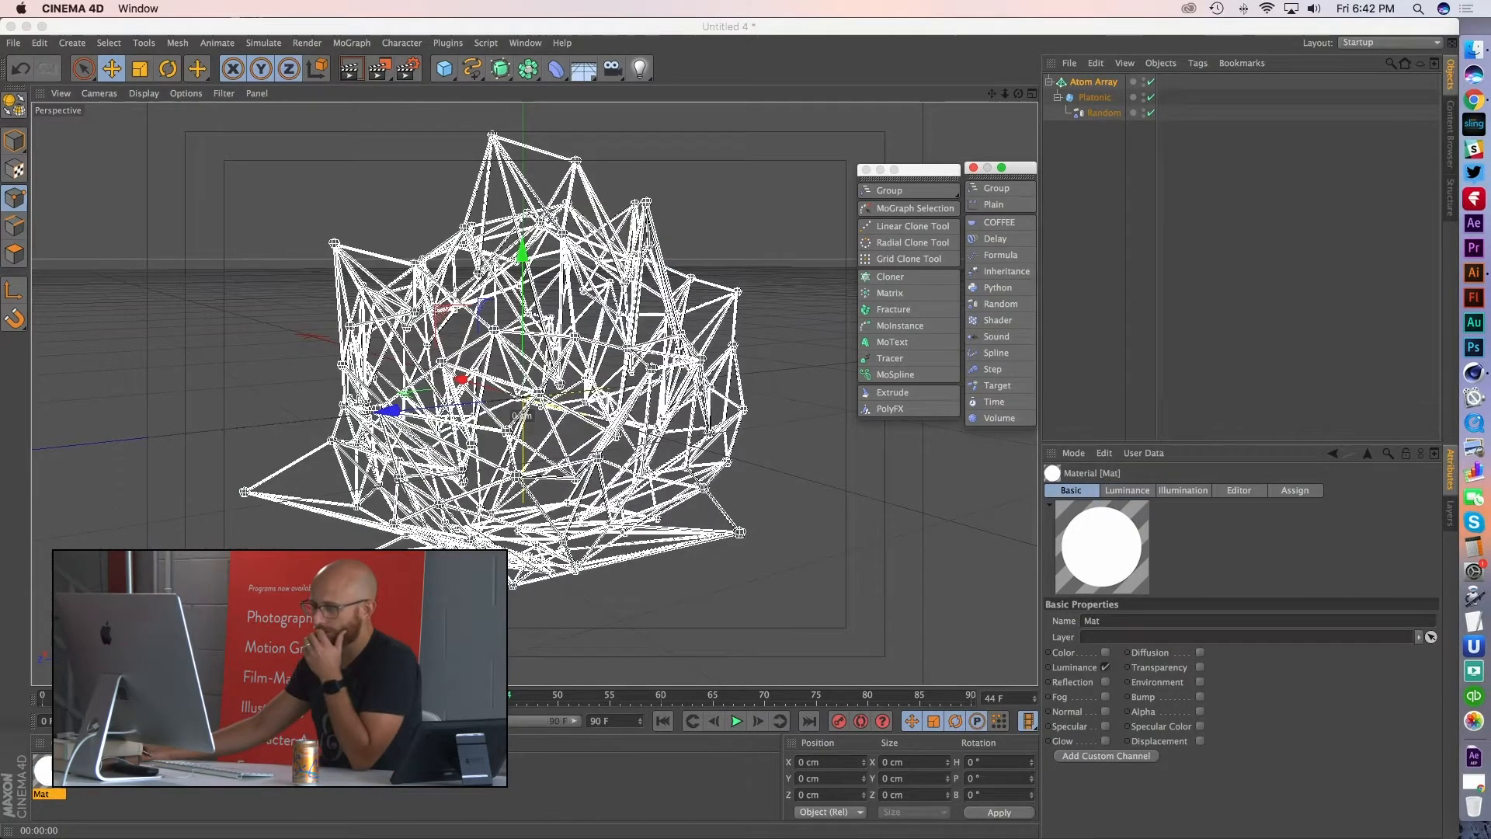
left_click_drag(1092, 84, 1092, 83)
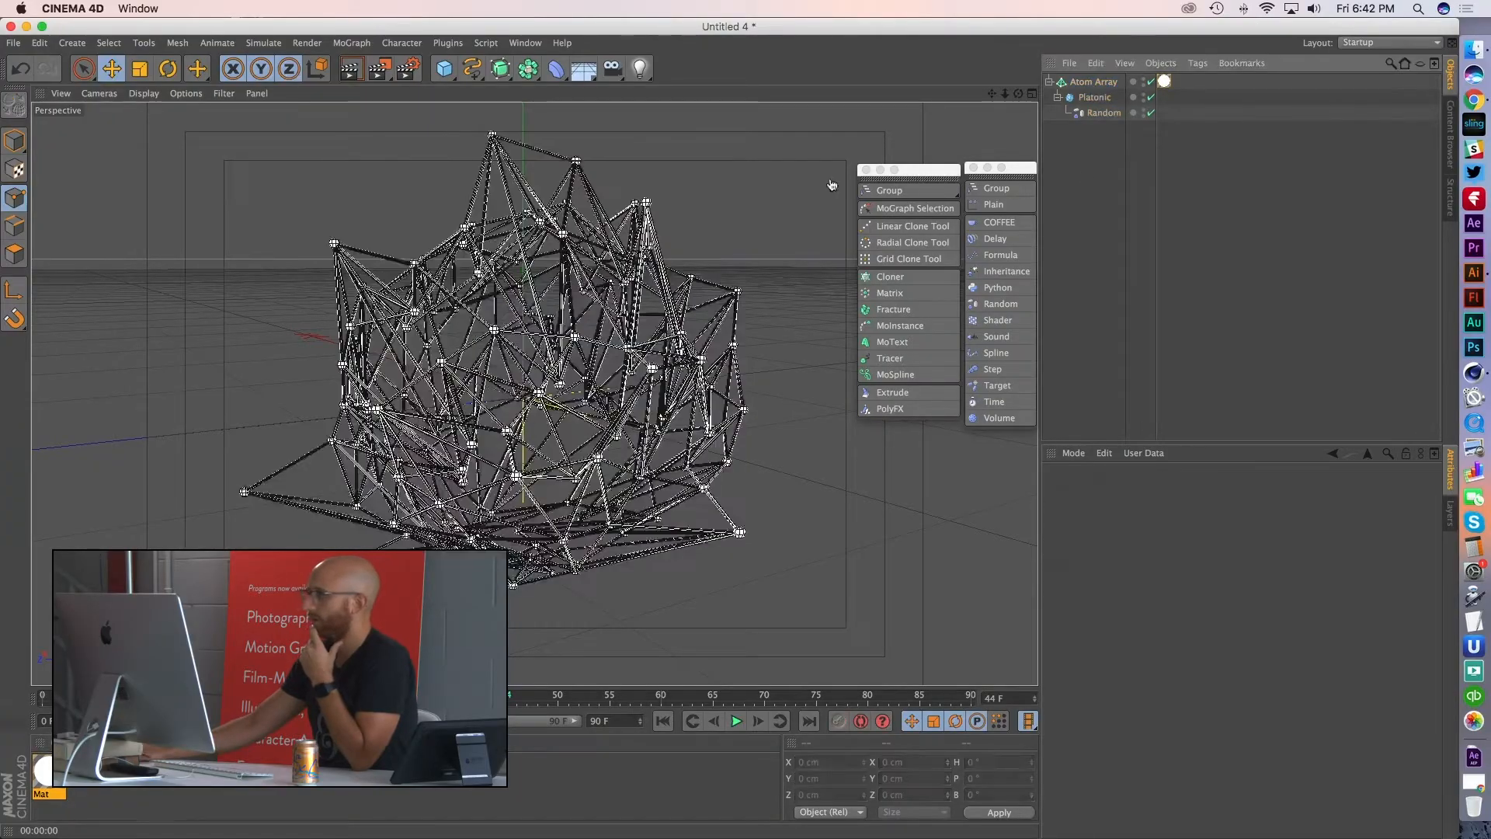
- With the animation playing, set the Random effector's X, Y and Z position variation to 10 cm each
left_click(735, 721)
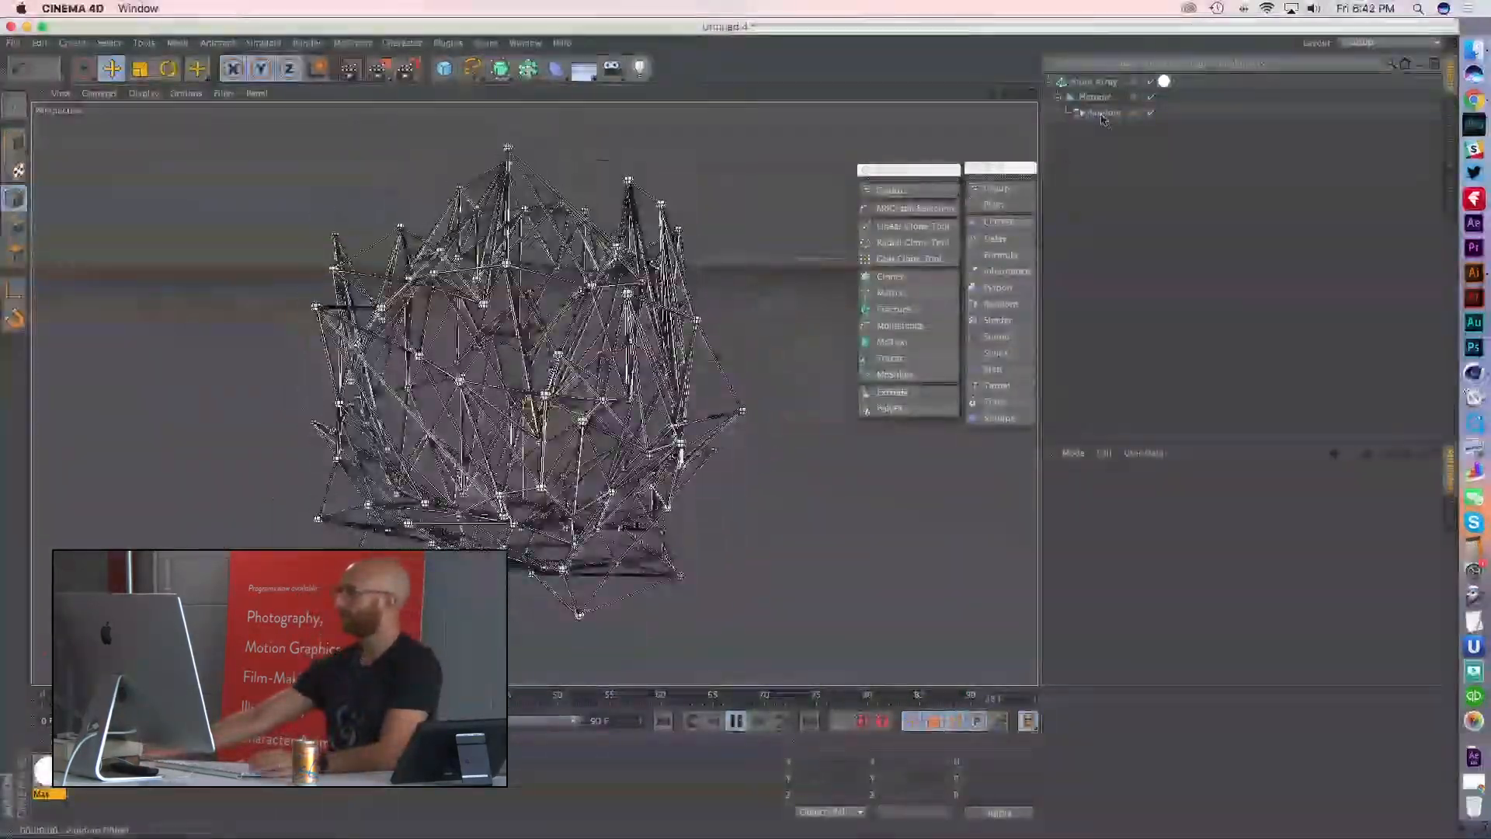
left_click(1106, 115)
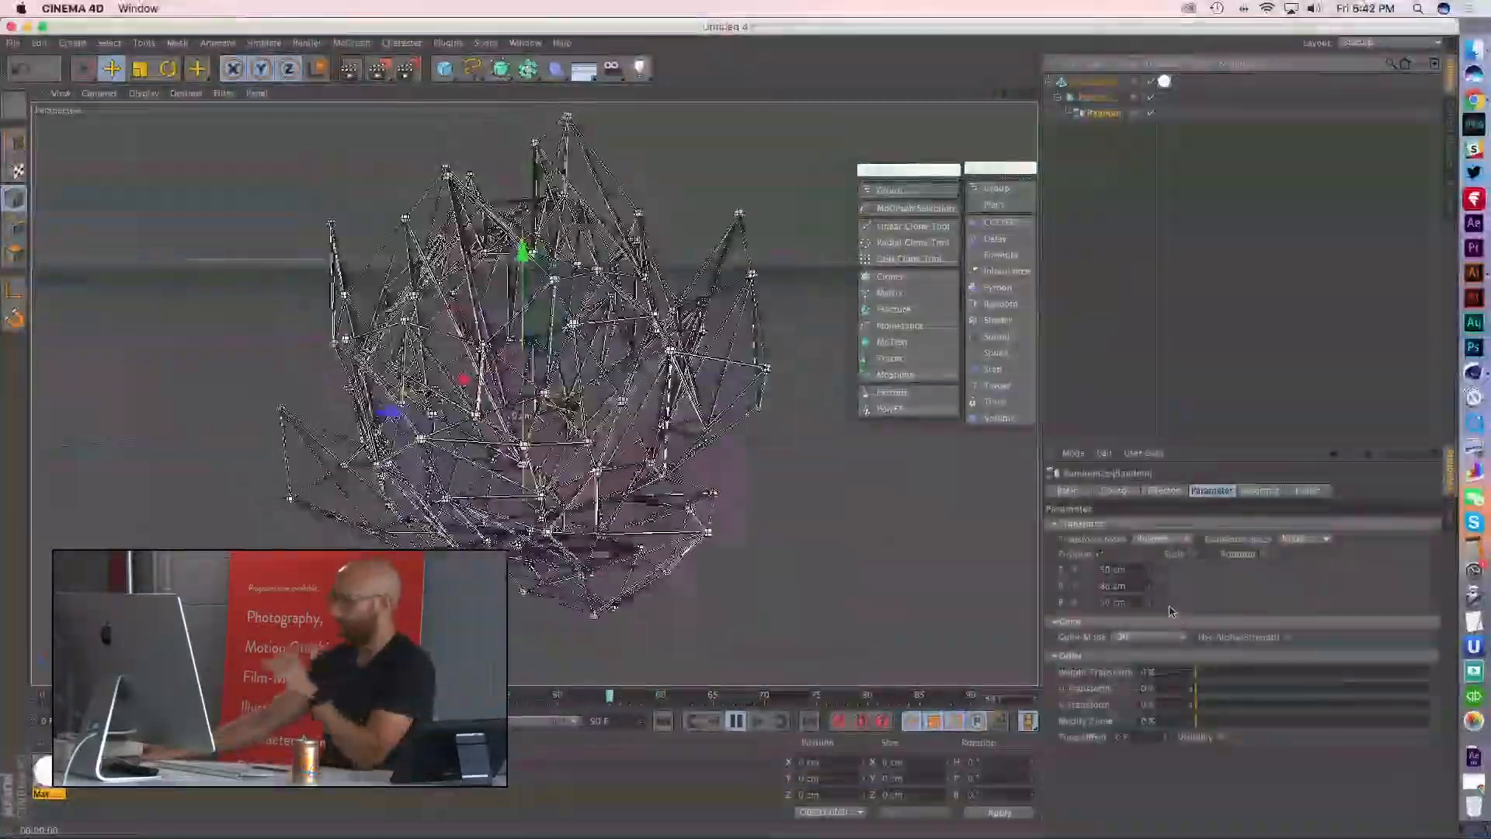
left_click_drag(1130, 570, 1078, 571)
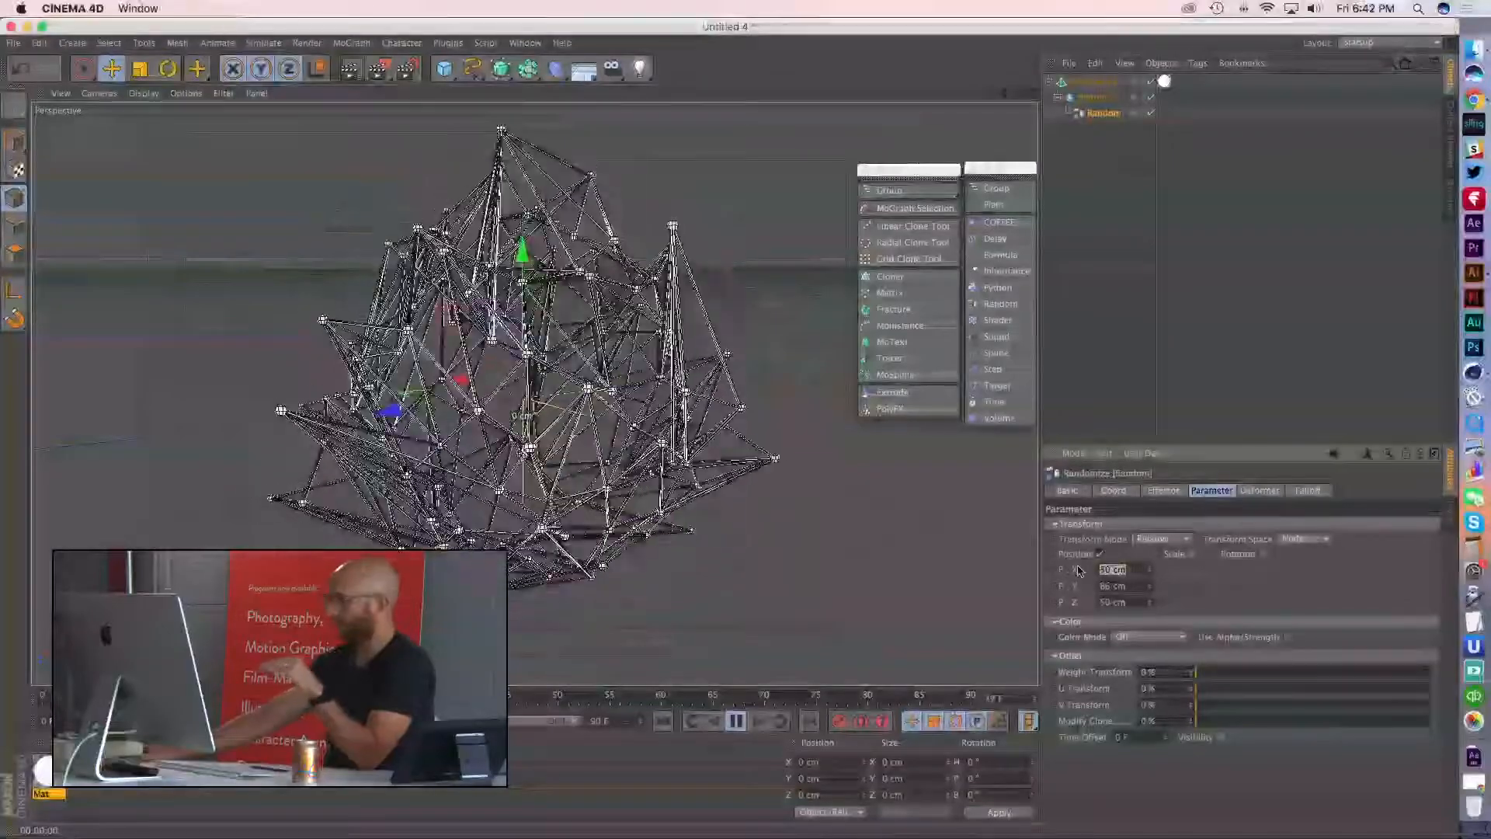
type("10")
left_click_drag(1129, 587, 1037, 602)
type("1010")
key("Return")
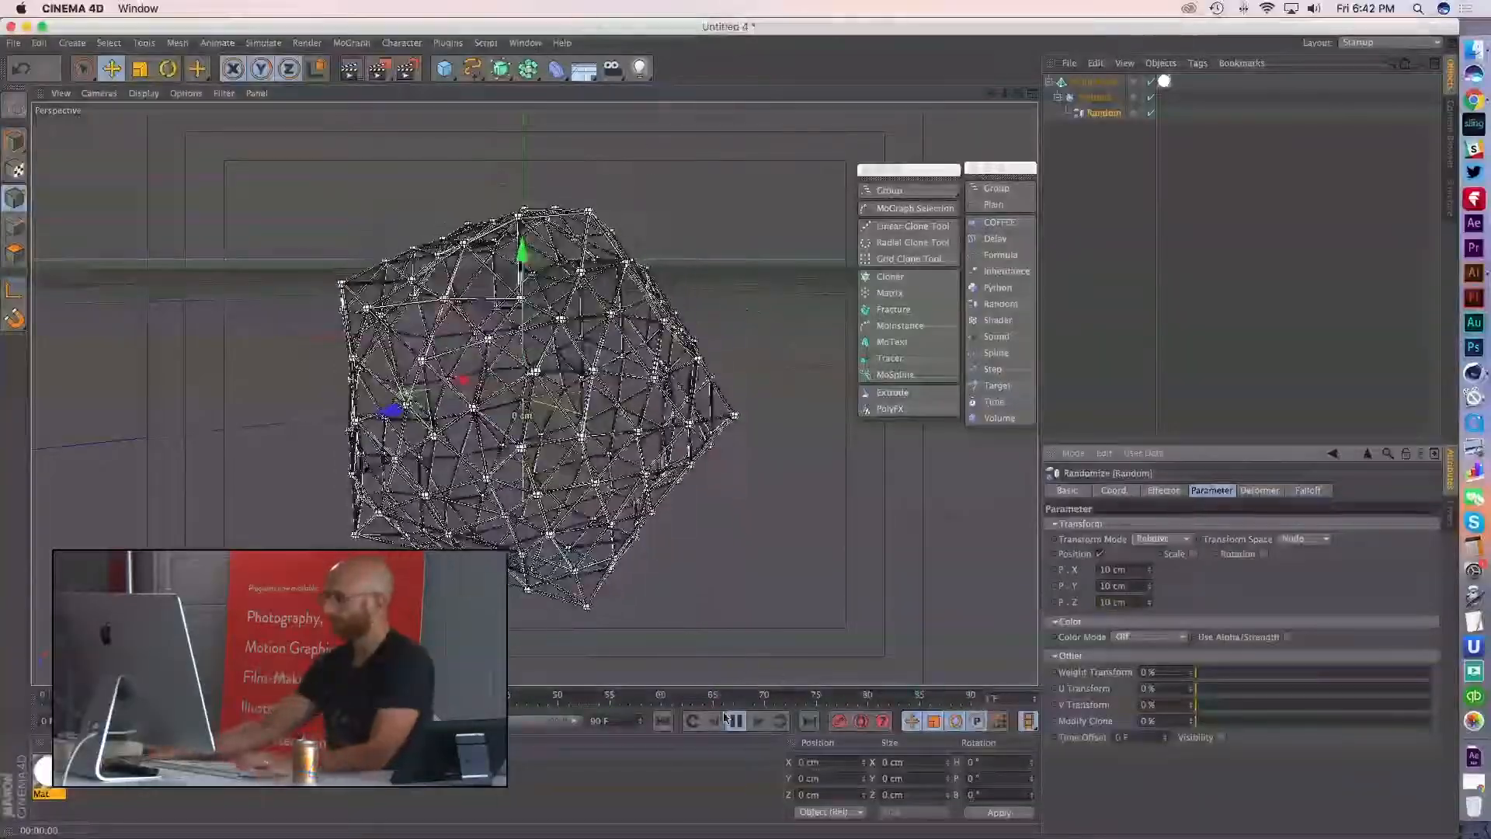
left_click(1072, 333)
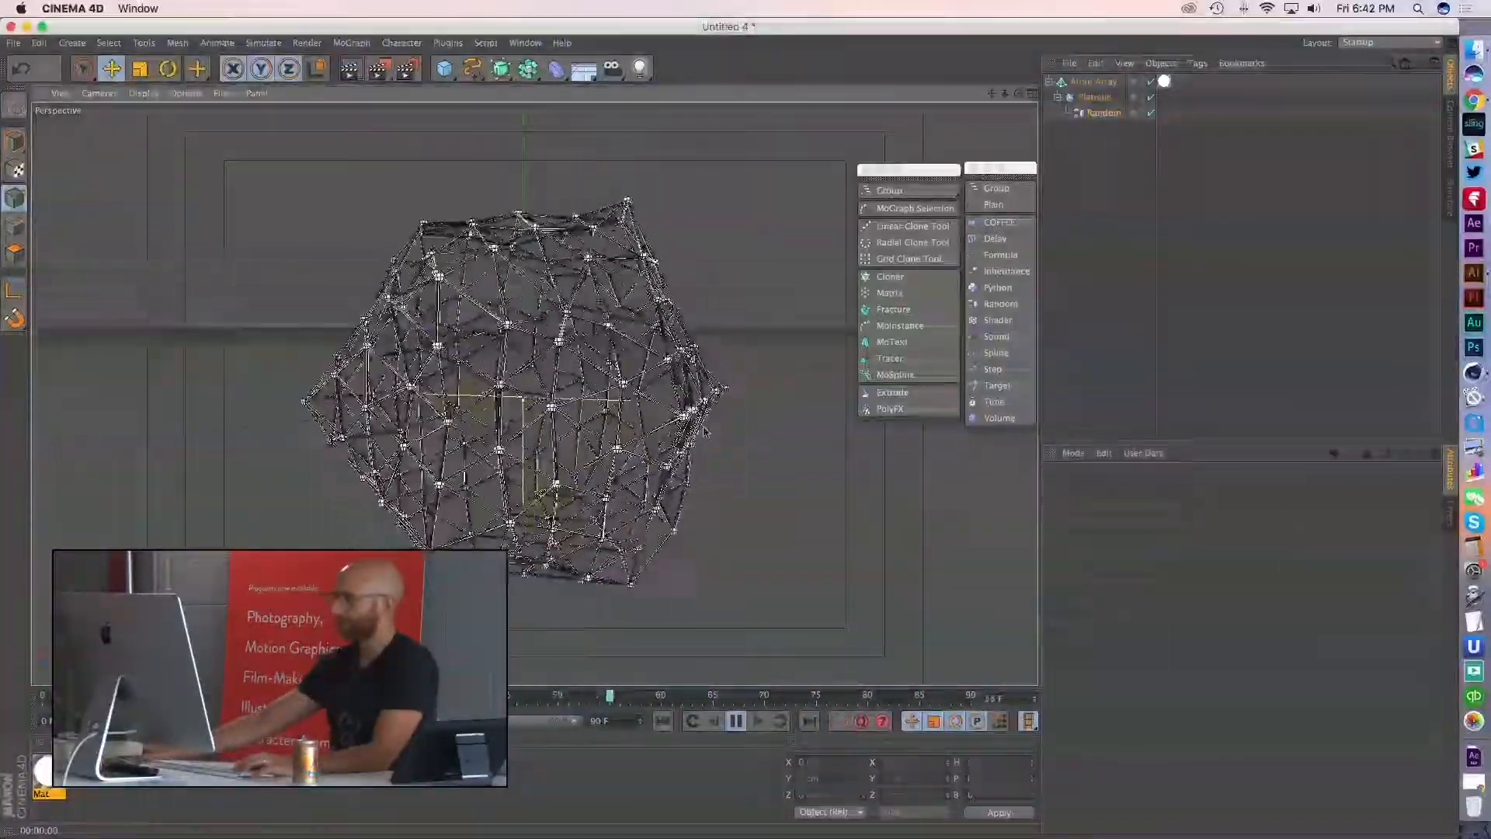
- Pause the animation and render a close-up view of the luminous Atom Array
left_click(736, 721)
right_click_drag(536, 389, 587, 342, "alt")
middle_click_drag(587, 342, 619, 400, "alt")
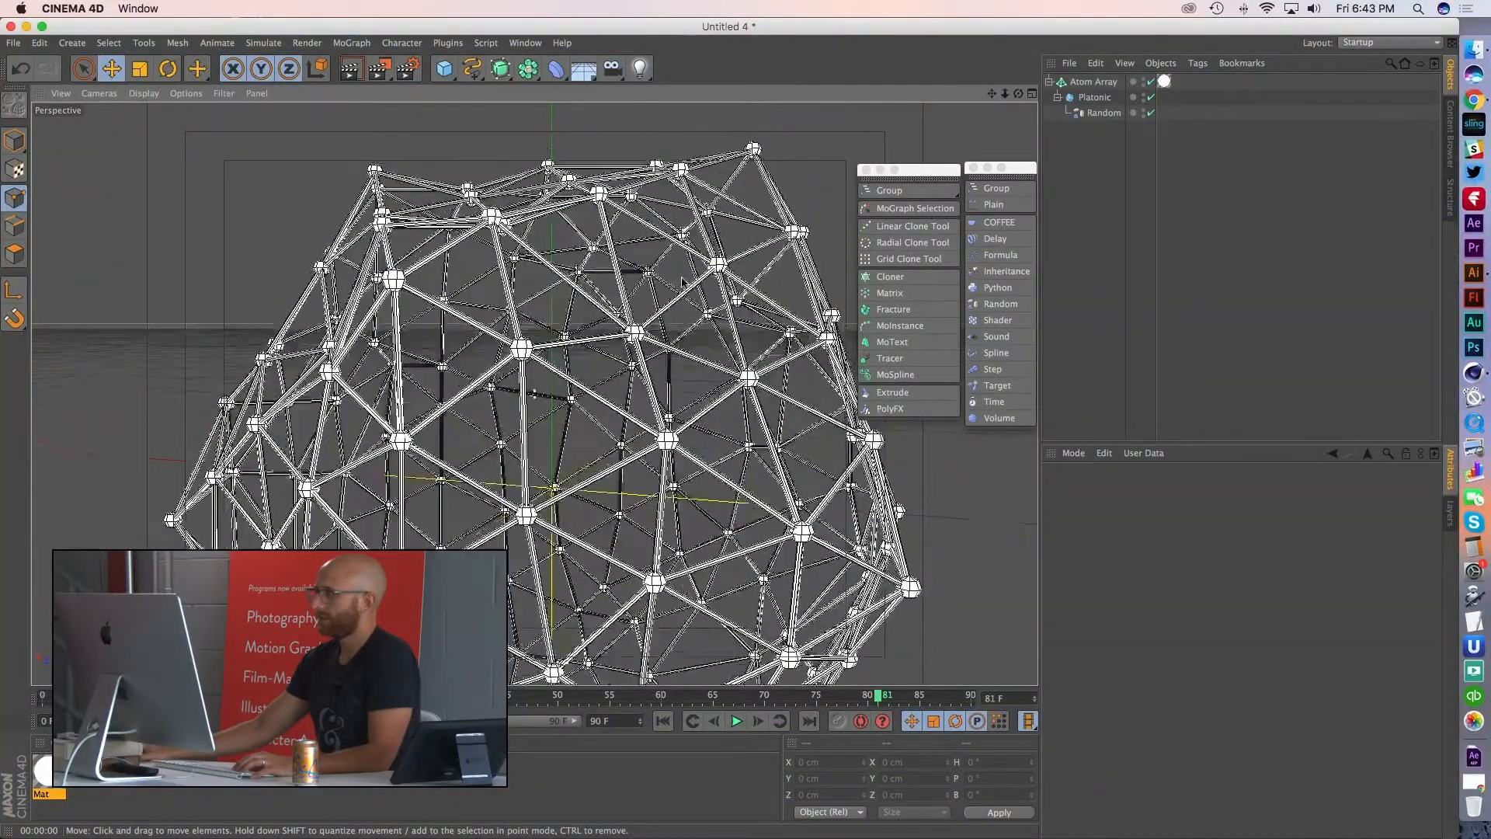
left_click(357, 70)
right_click_drag(549, 322, 473, 349, "alt")
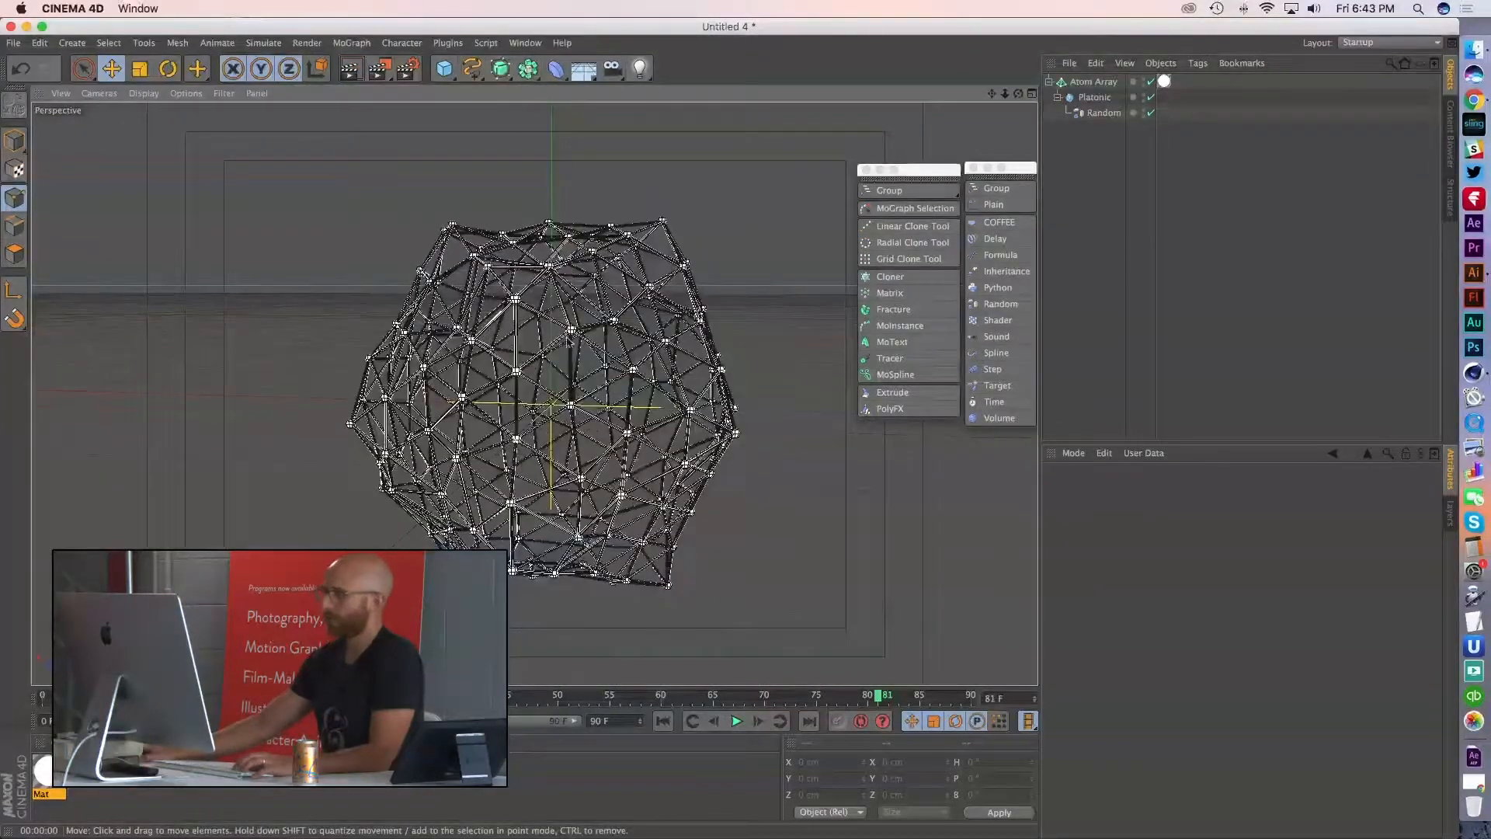
- Render the current view of the luminous Atom Array, and preview its animation
left_click(352, 68)
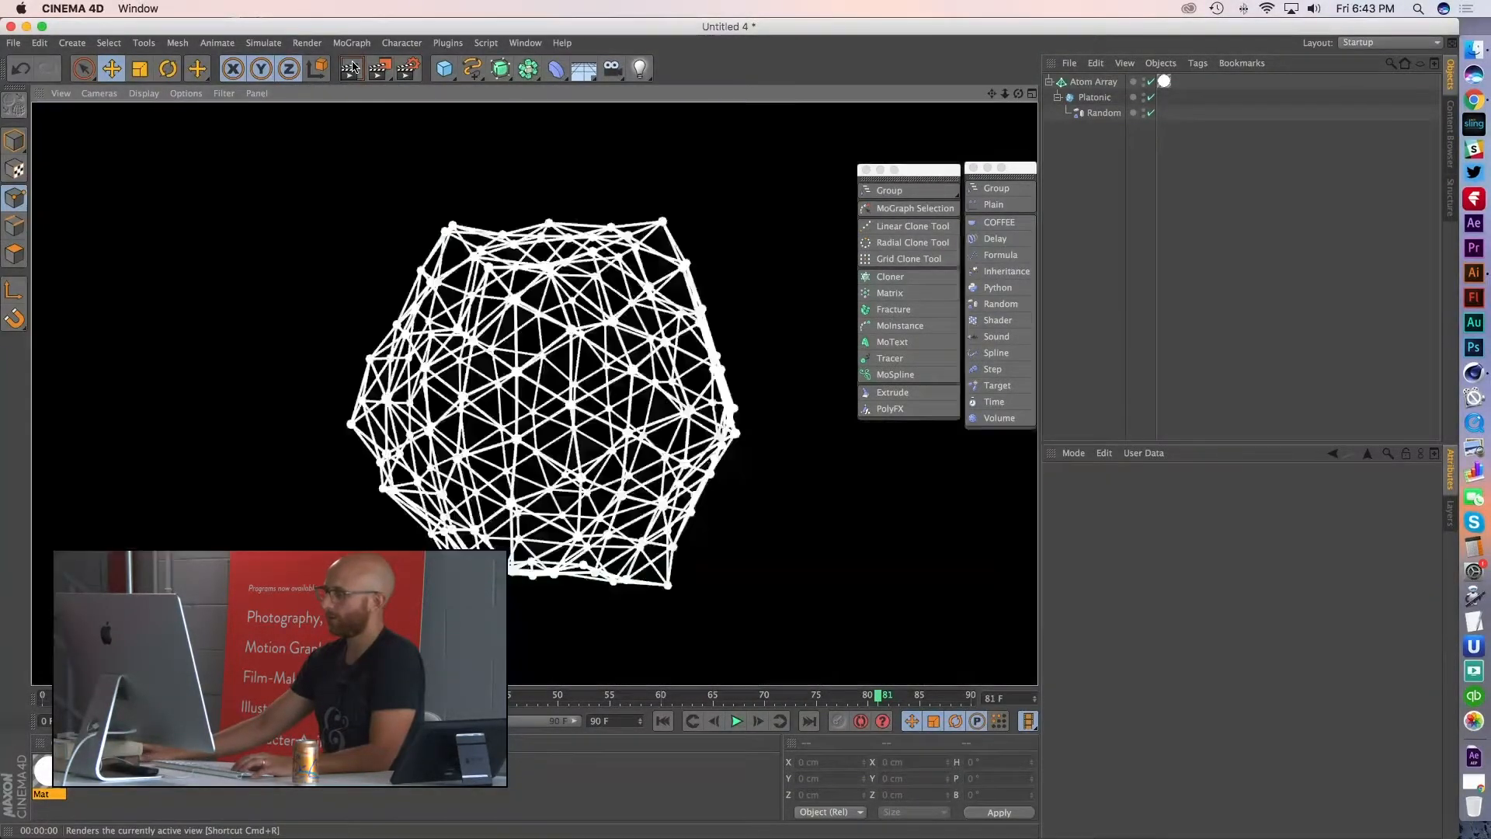
left_click(735, 721)
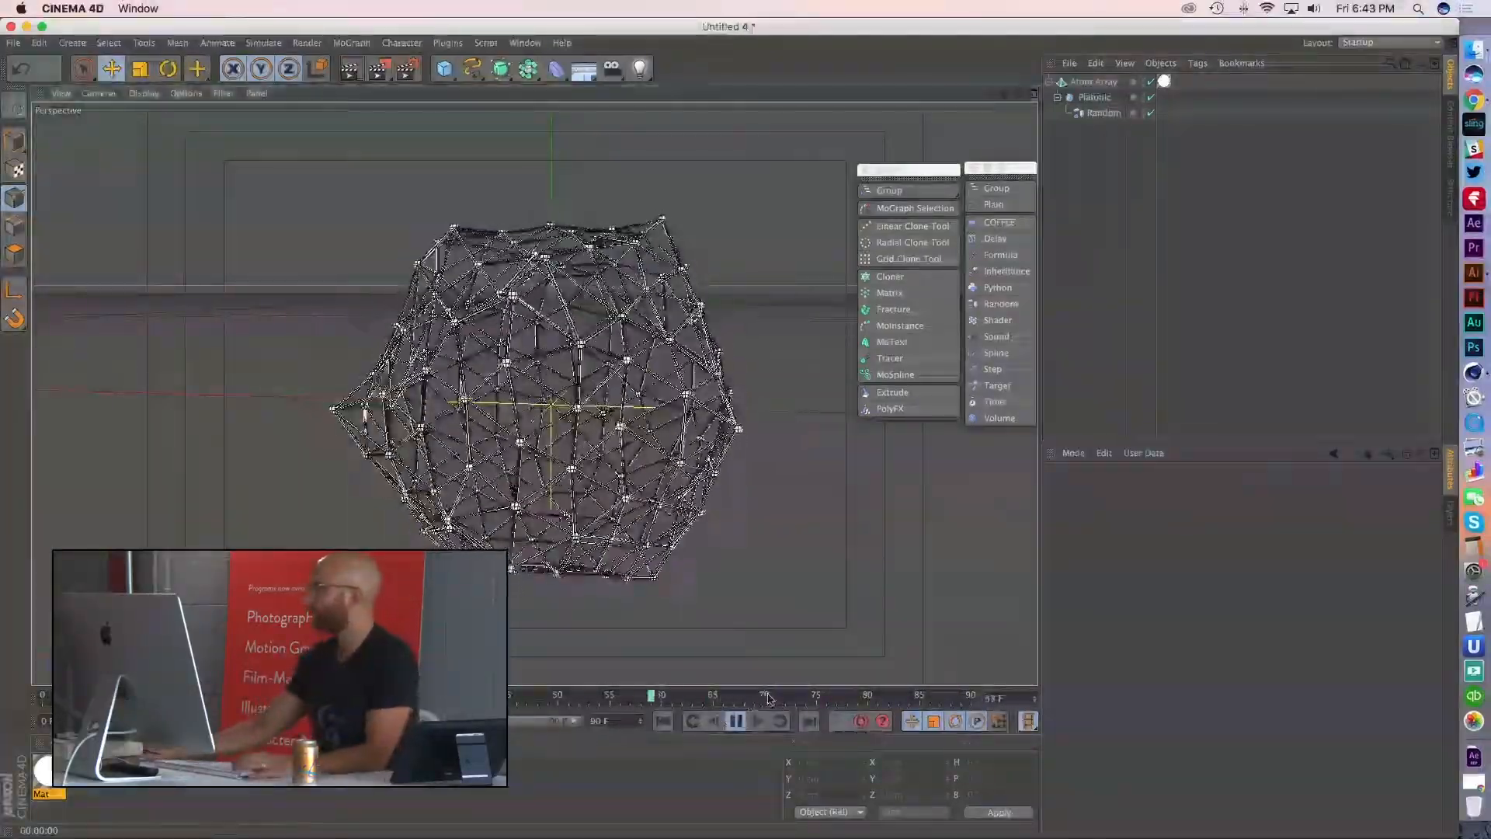
left_click(736, 721)
- Switch to Chrome, read the viewer comments on the live video page, and return to Cinema 4D
key("super+Tab")
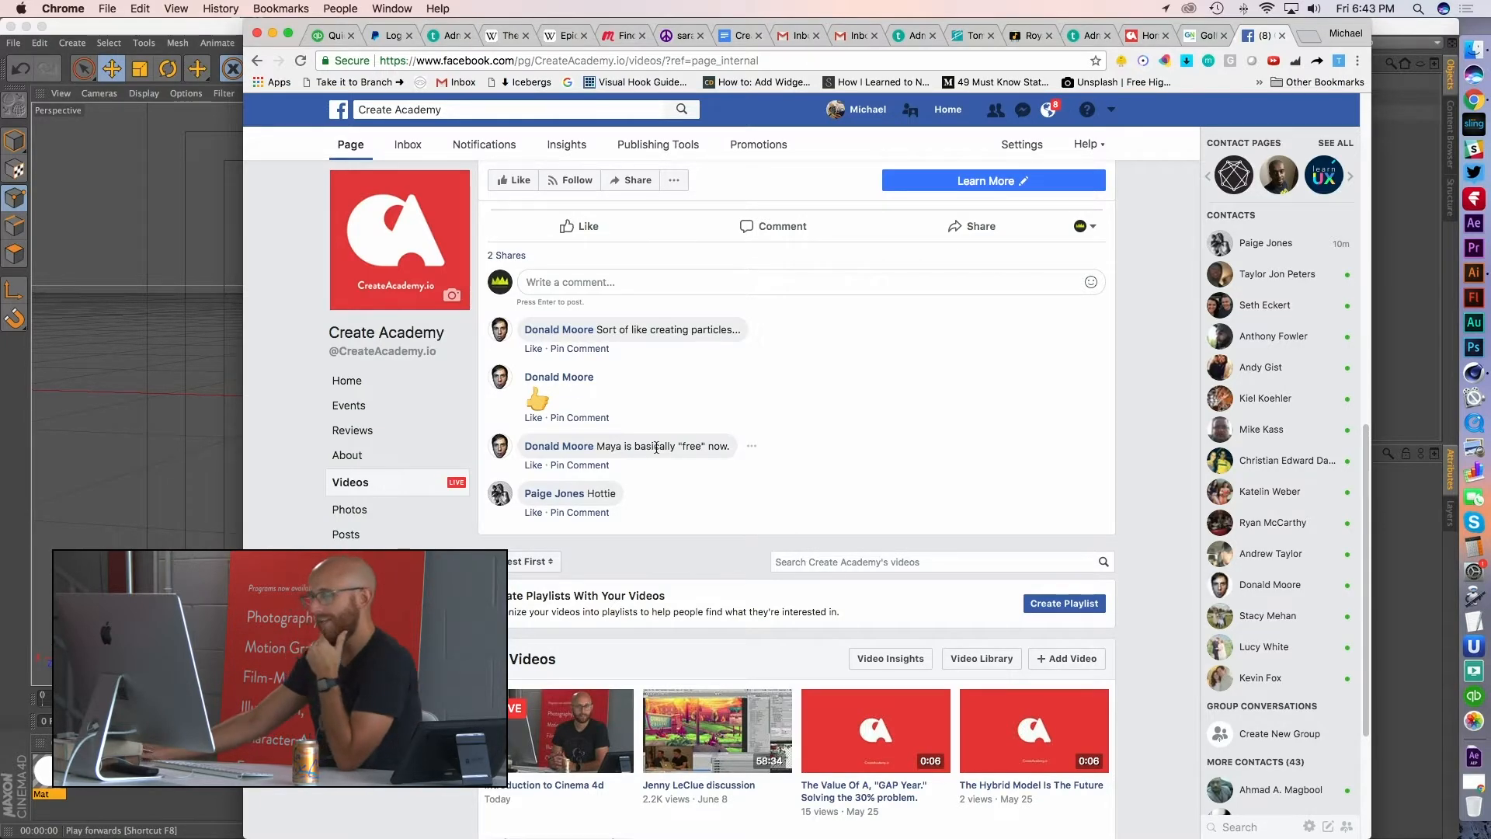
scroll(728, 544, "up", 4)
scroll(728, 544, "down", 4)
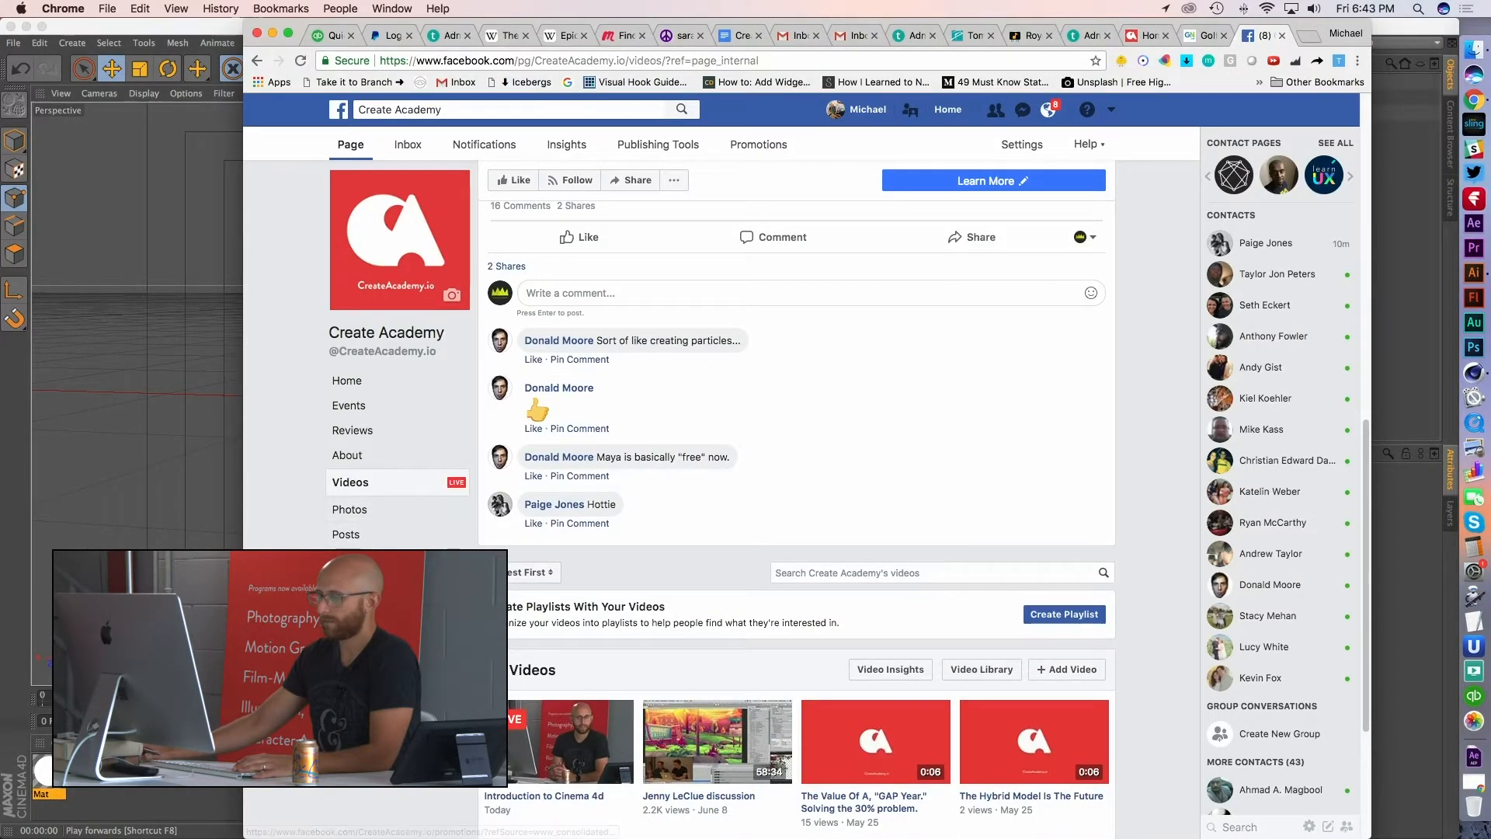
left_click(178, 645)
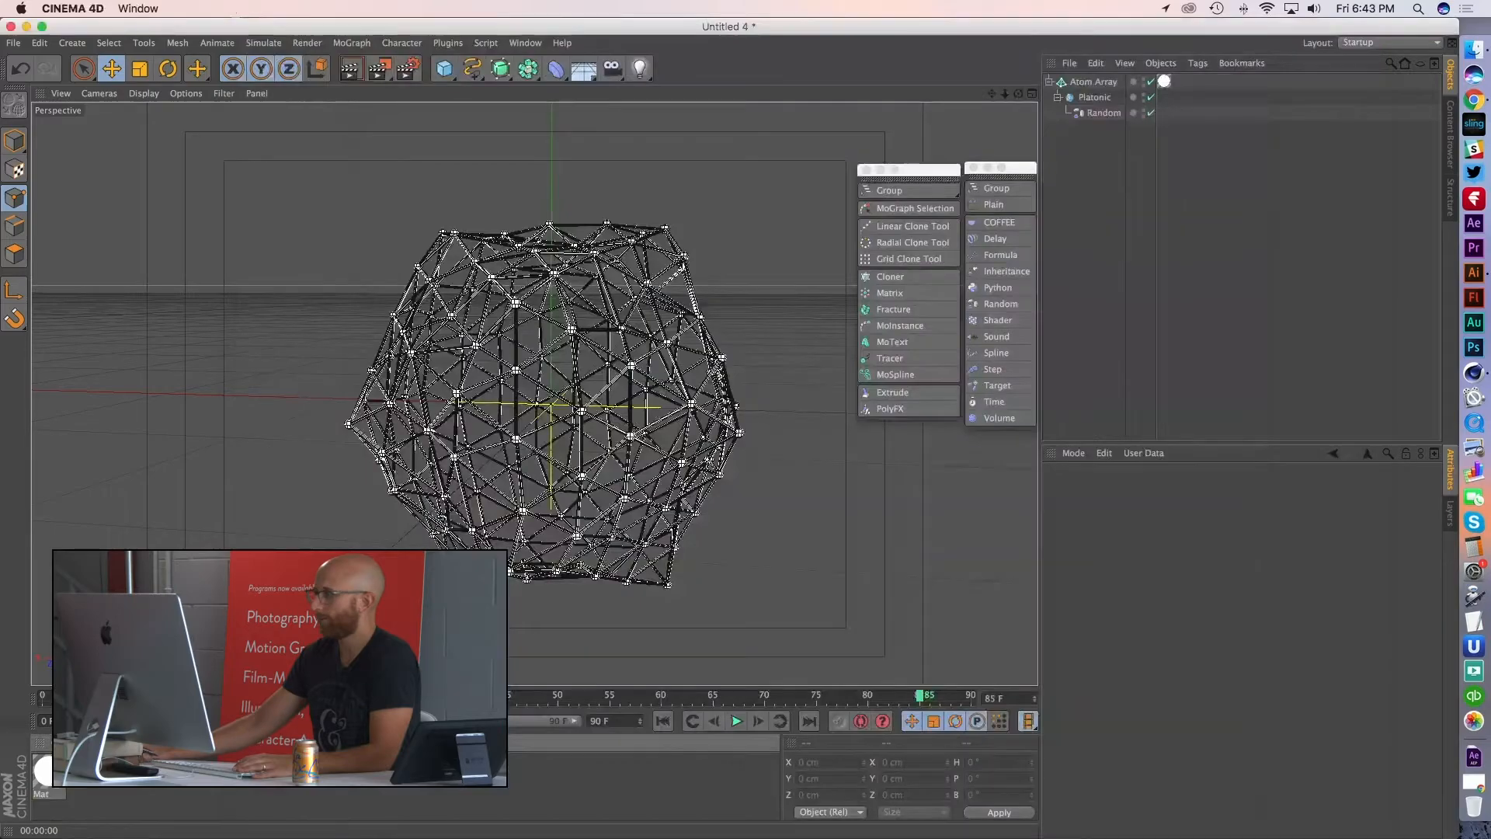
- Preview the Atom Array's animation and look over the available MoGraph tools
left_click(736, 722)
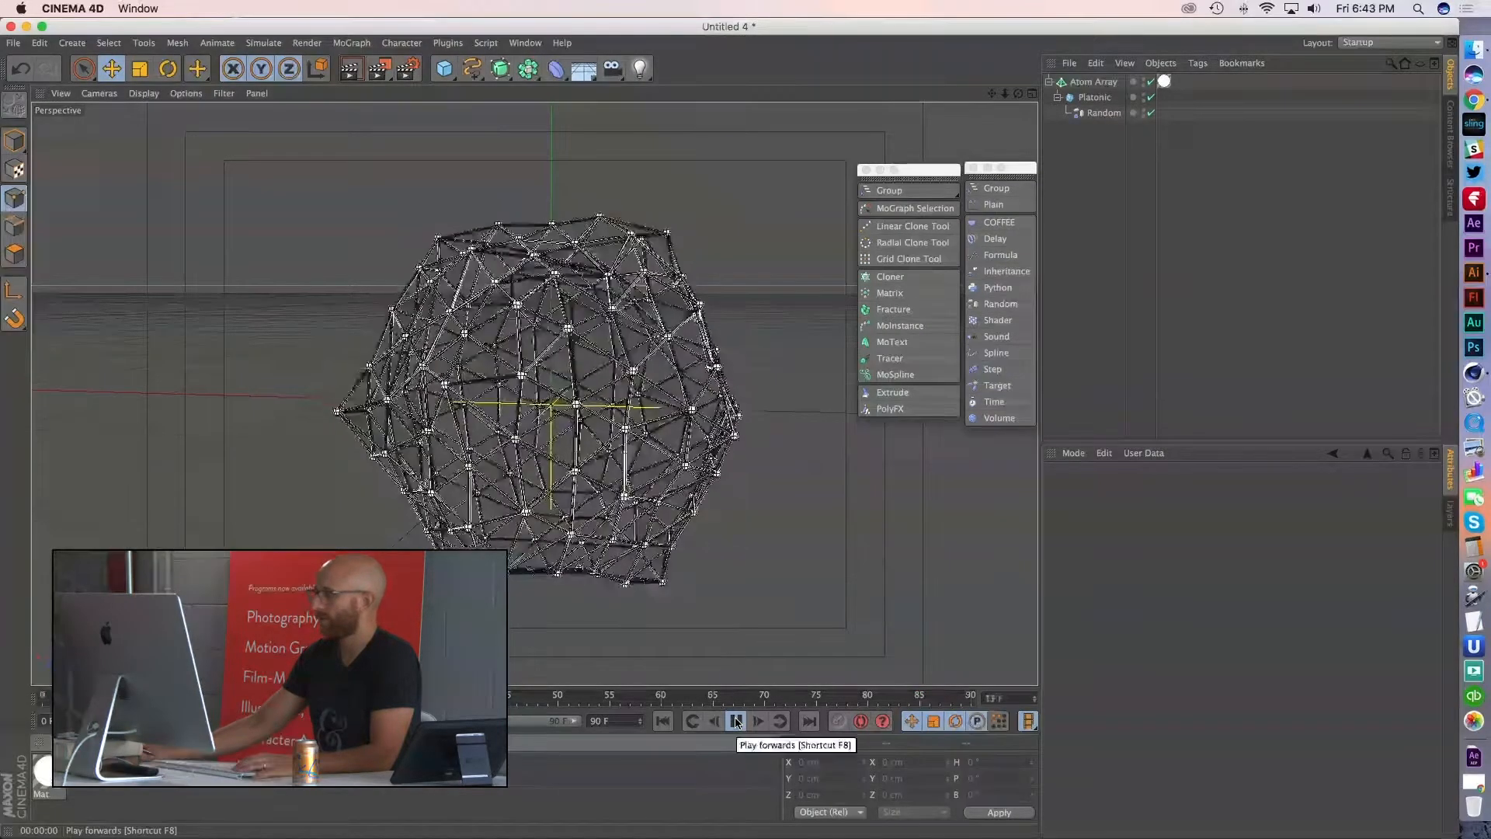
left_click(737, 723)
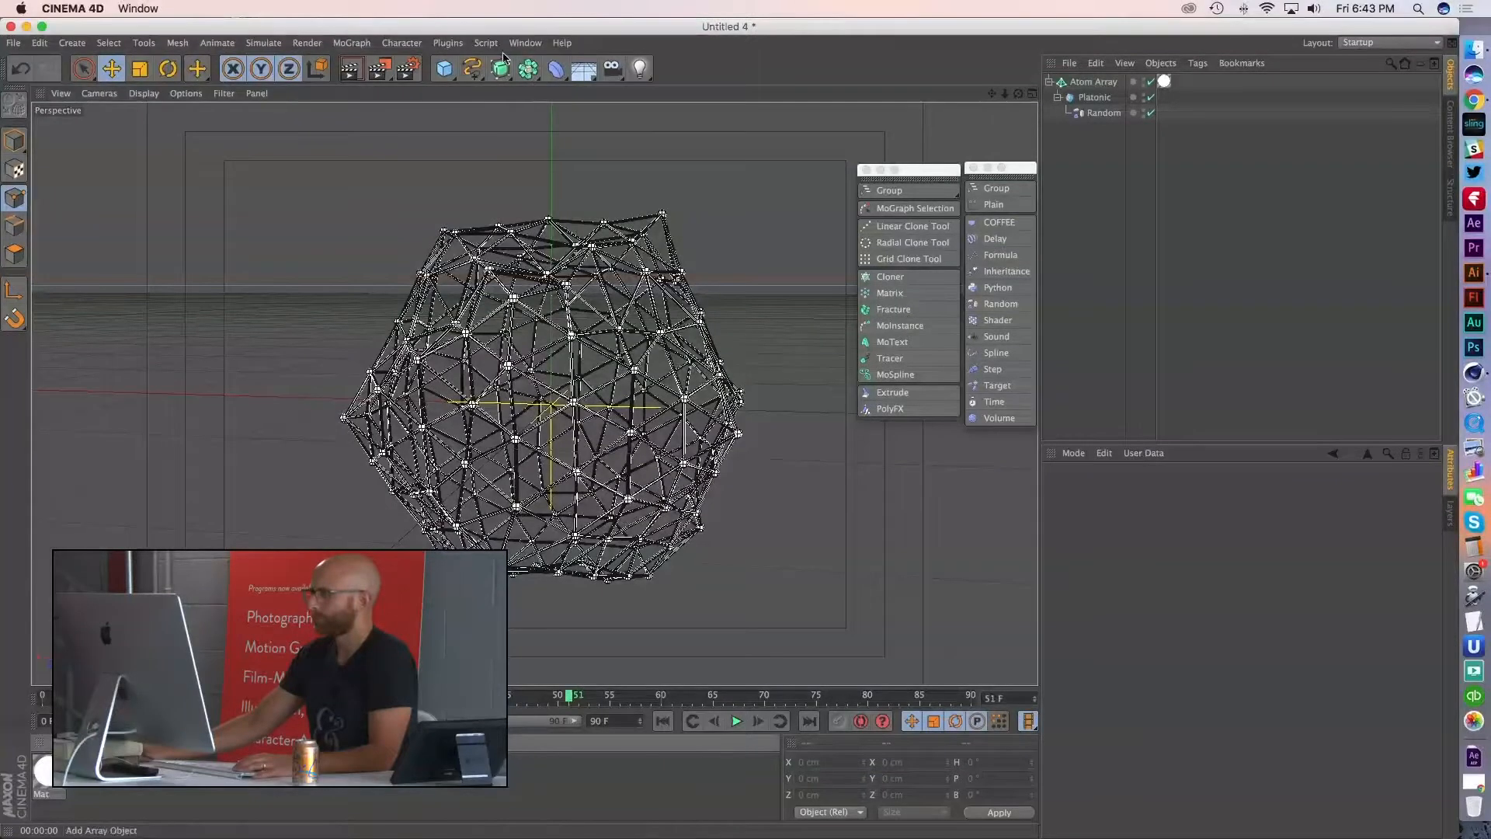
left_click(353, 42)
mouse_move(366, 65)
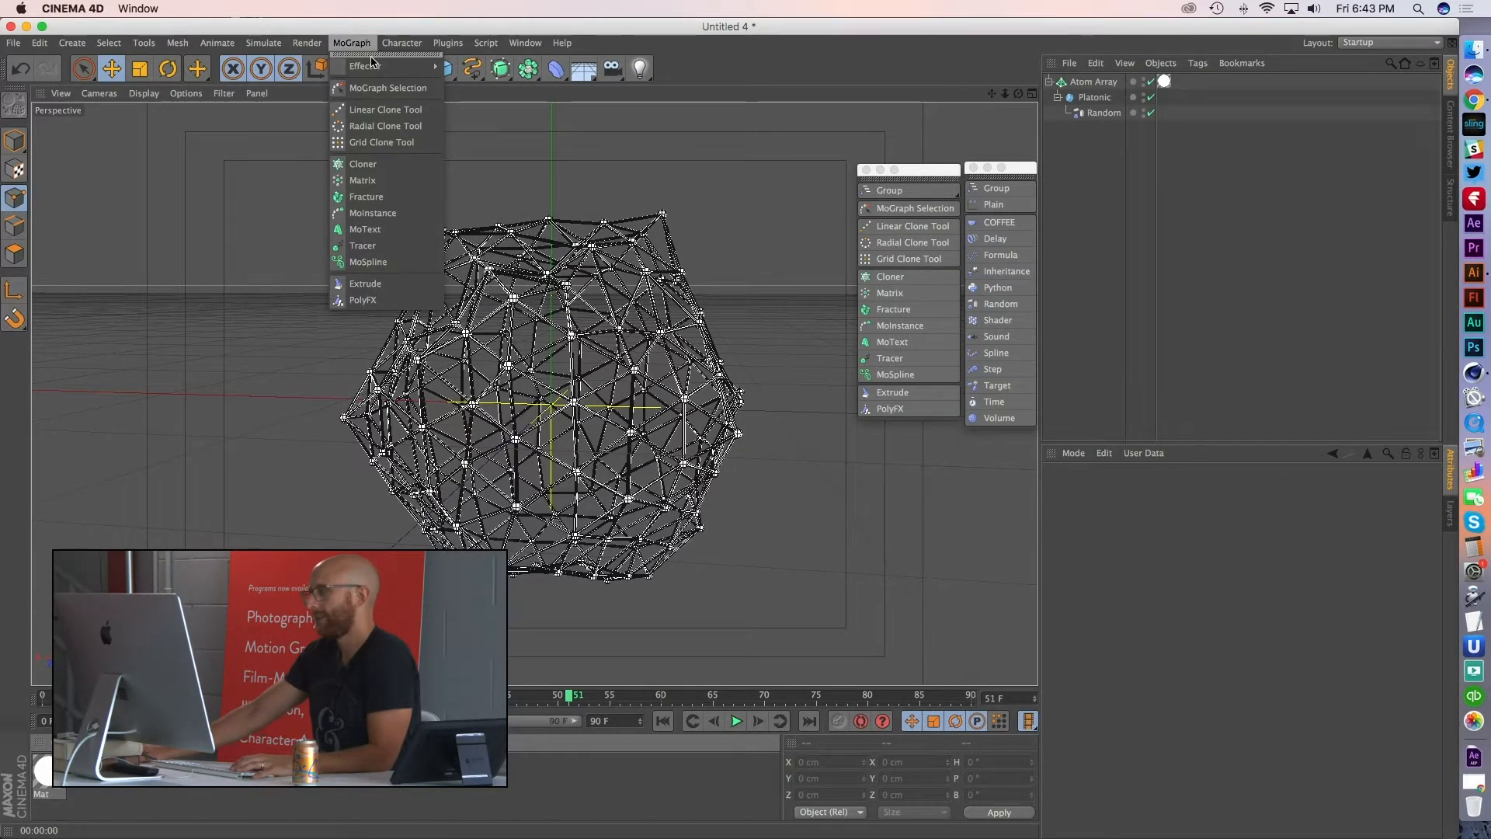
left_click(1113, 227)
- Review the Atom Array hierarchy and the settings of its Platonic and Random effector, undoing any accidental parameter change
left_click(1051, 82)
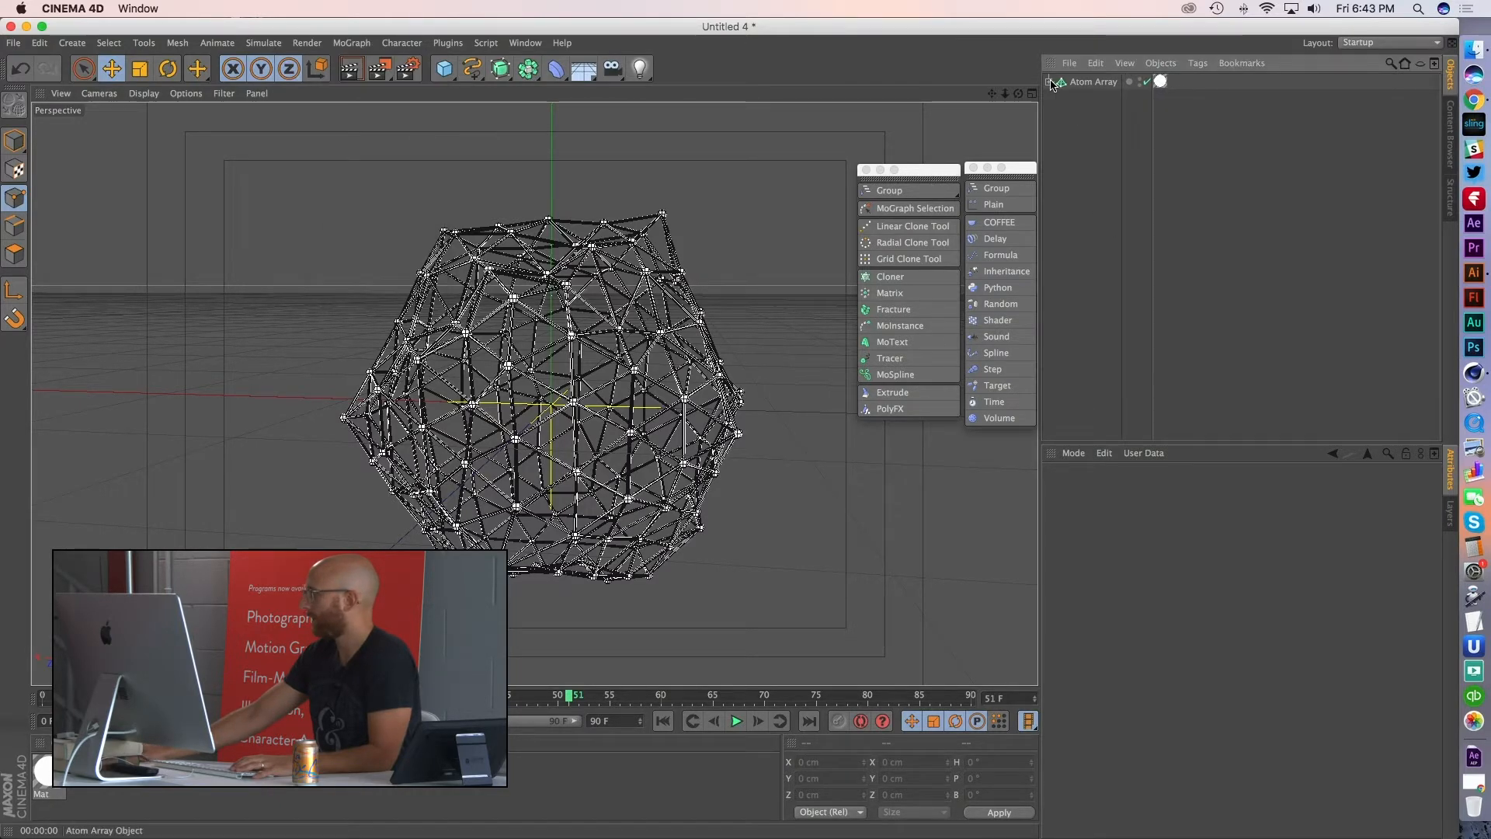
left_click(1093, 82)
left_click(1050, 81)
left_click(1094, 97)
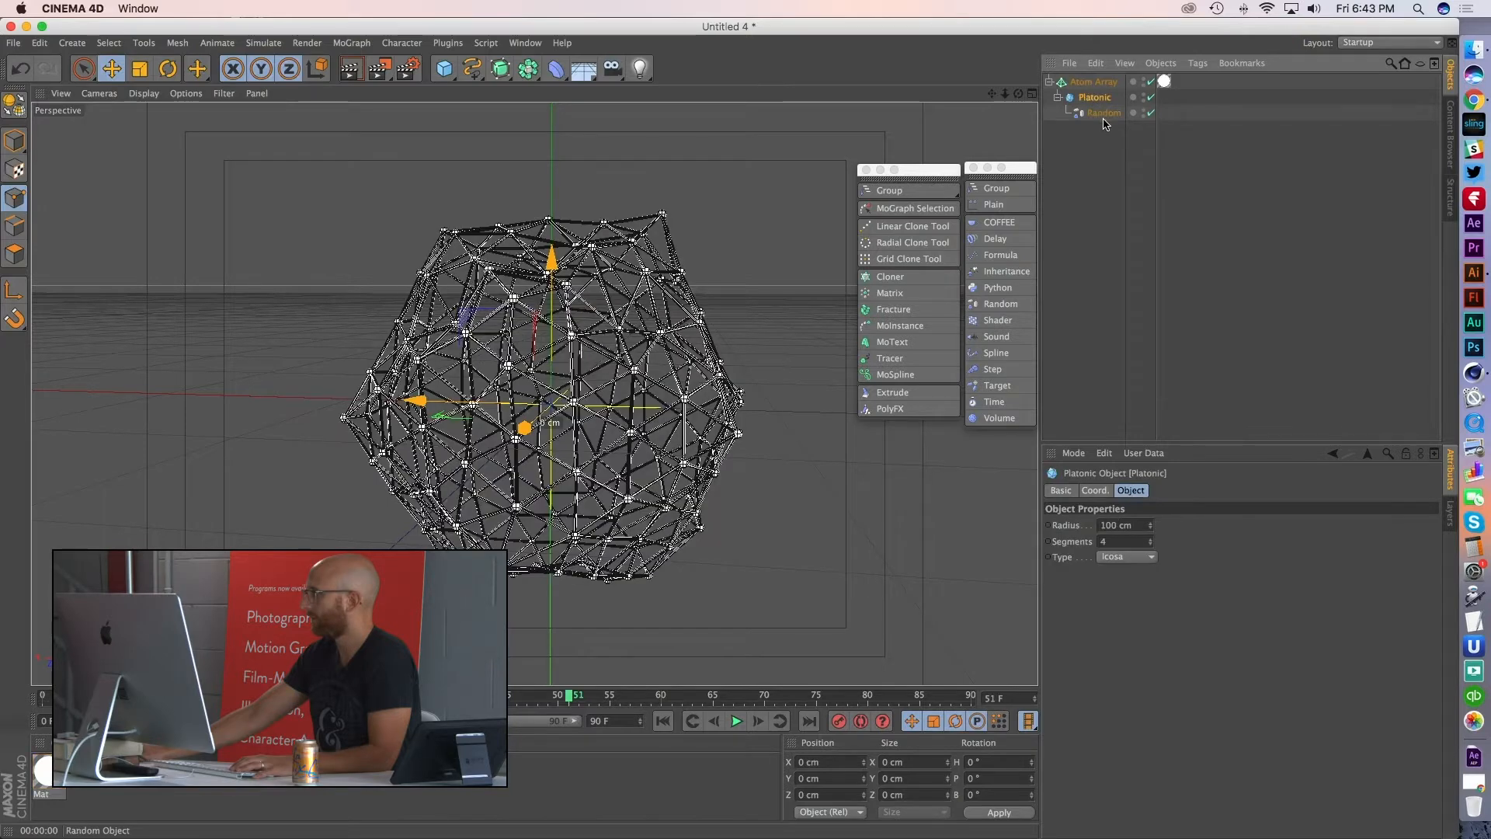
left_click(1104, 114)
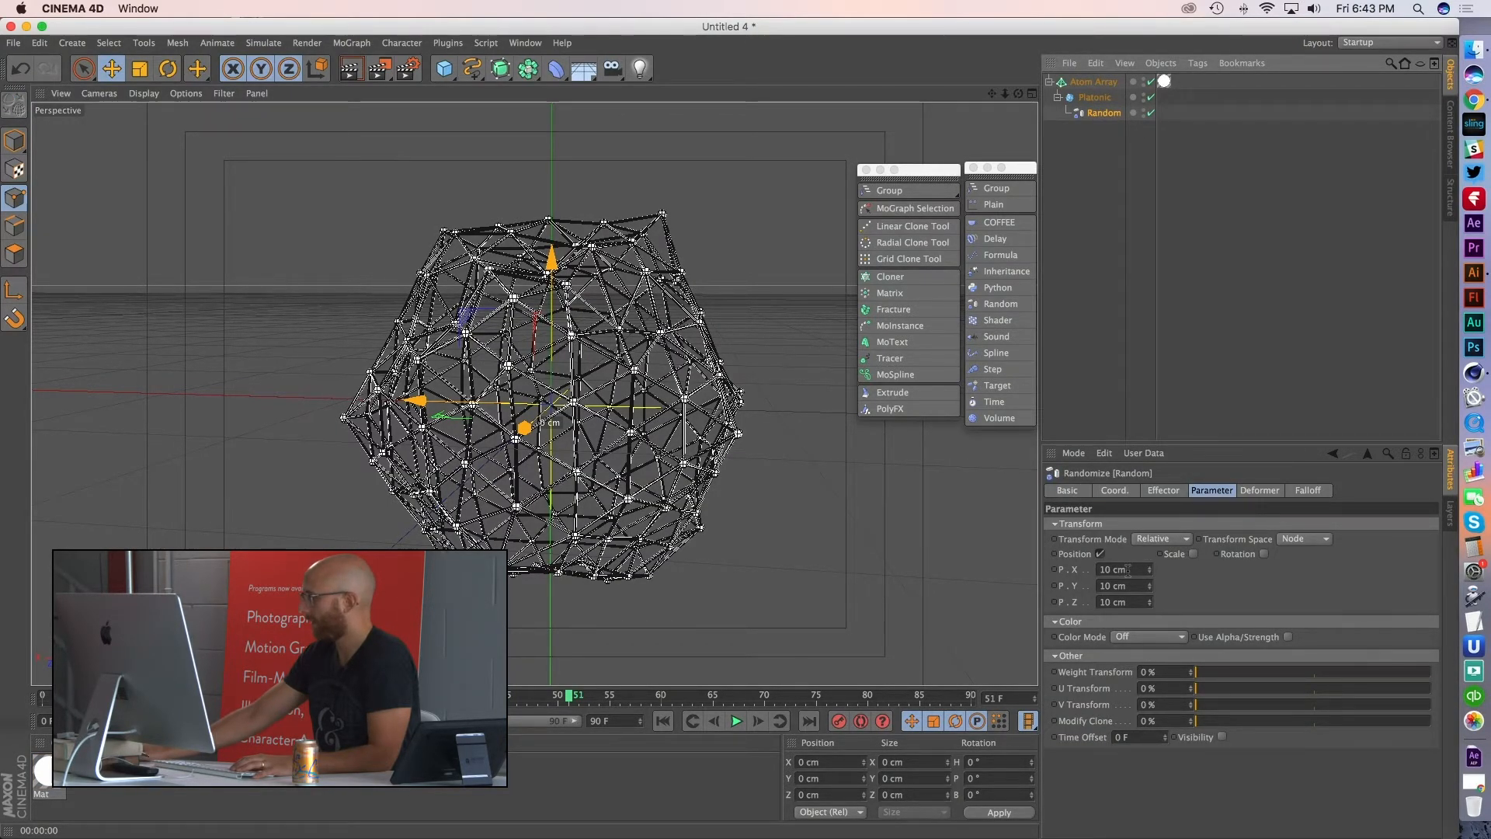
left_click_drag(1151, 602, 1153, 605)
key("super+z")
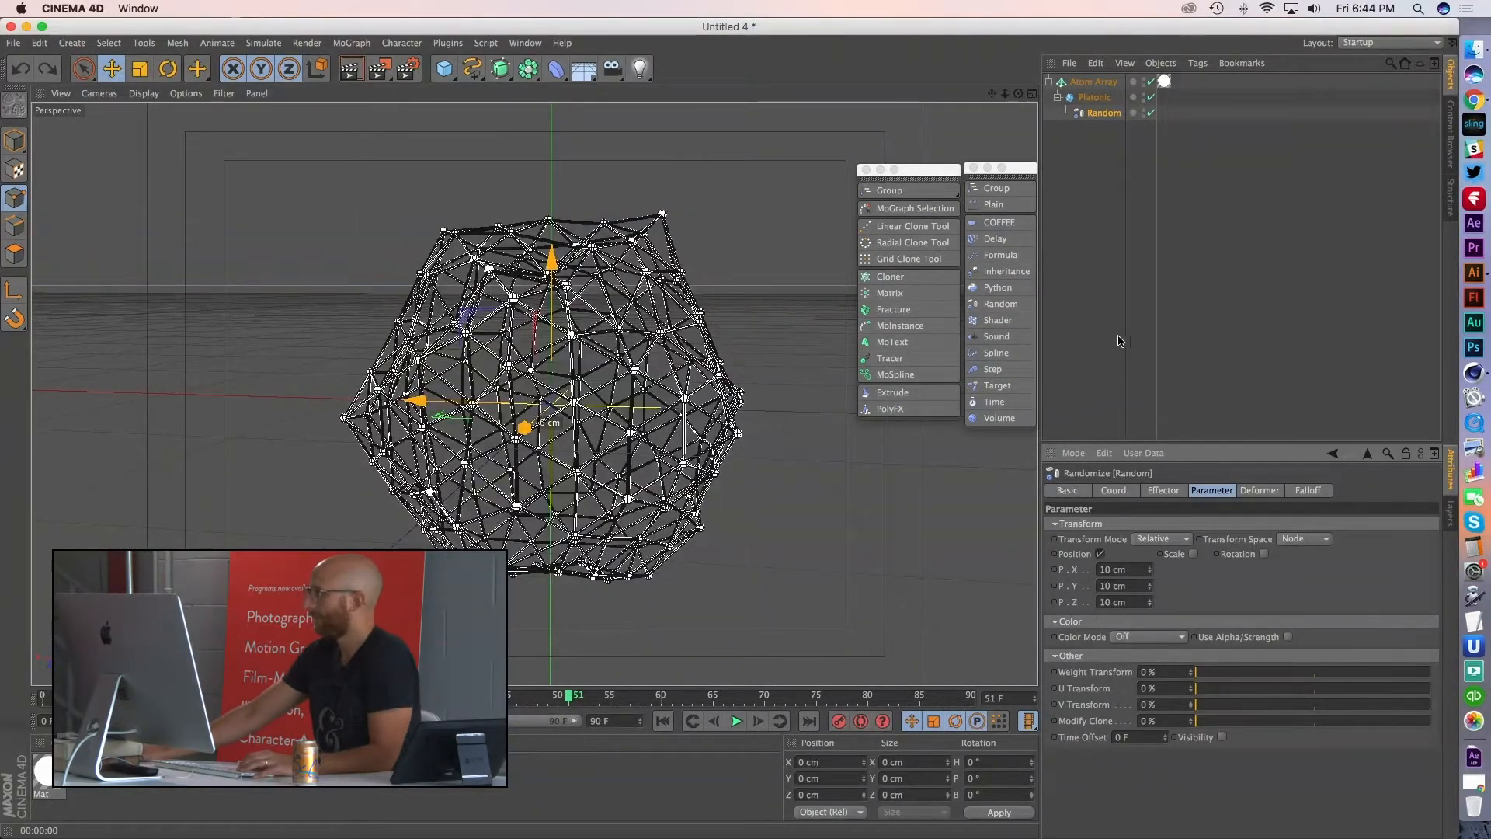
- Replace the Platonic inside the Atom Array with a new Sphere that has the Random effector as its child
left_click(446, 70)
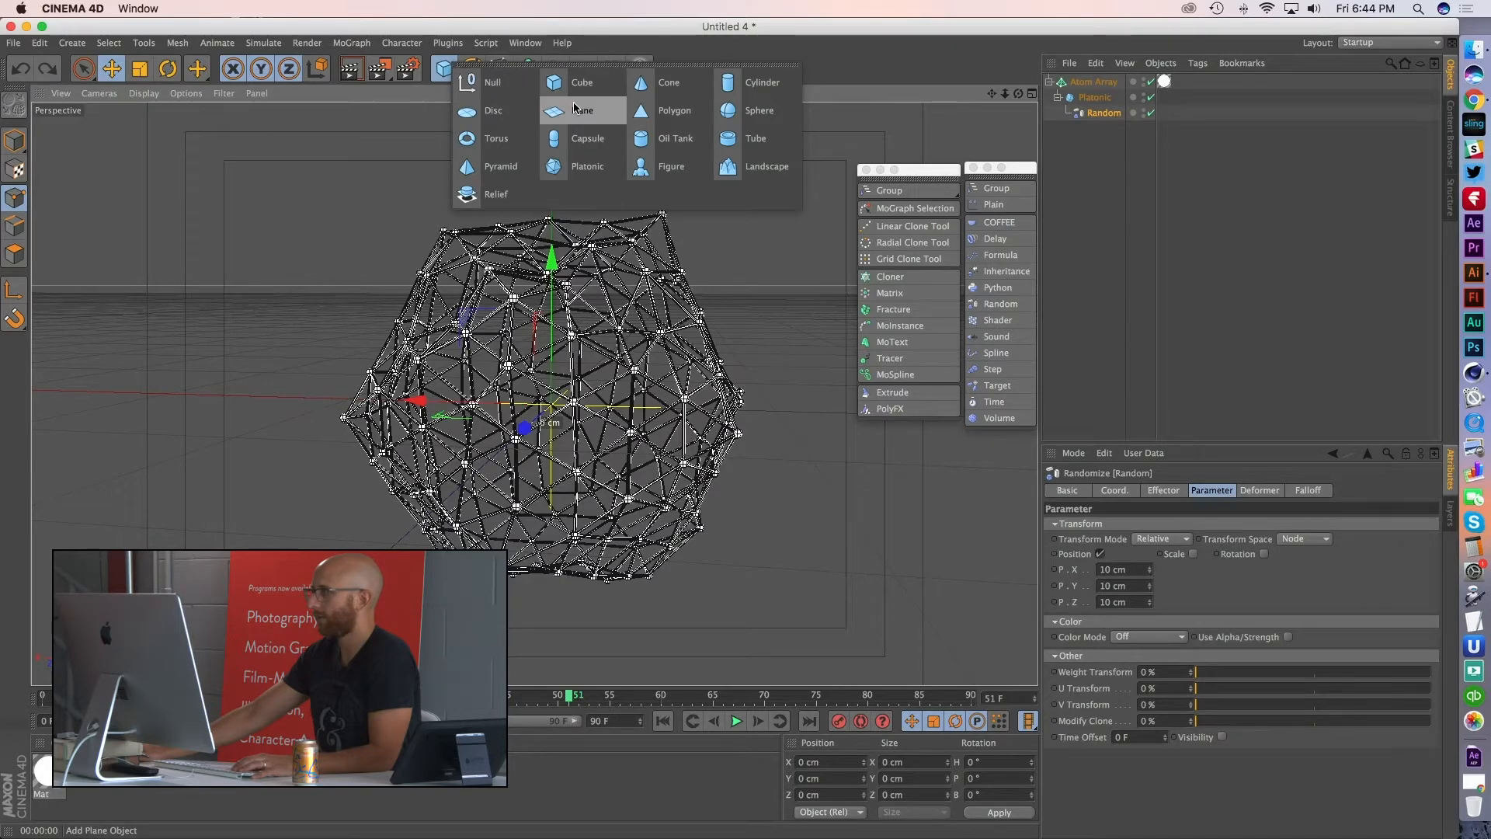
left_click(757, 110)
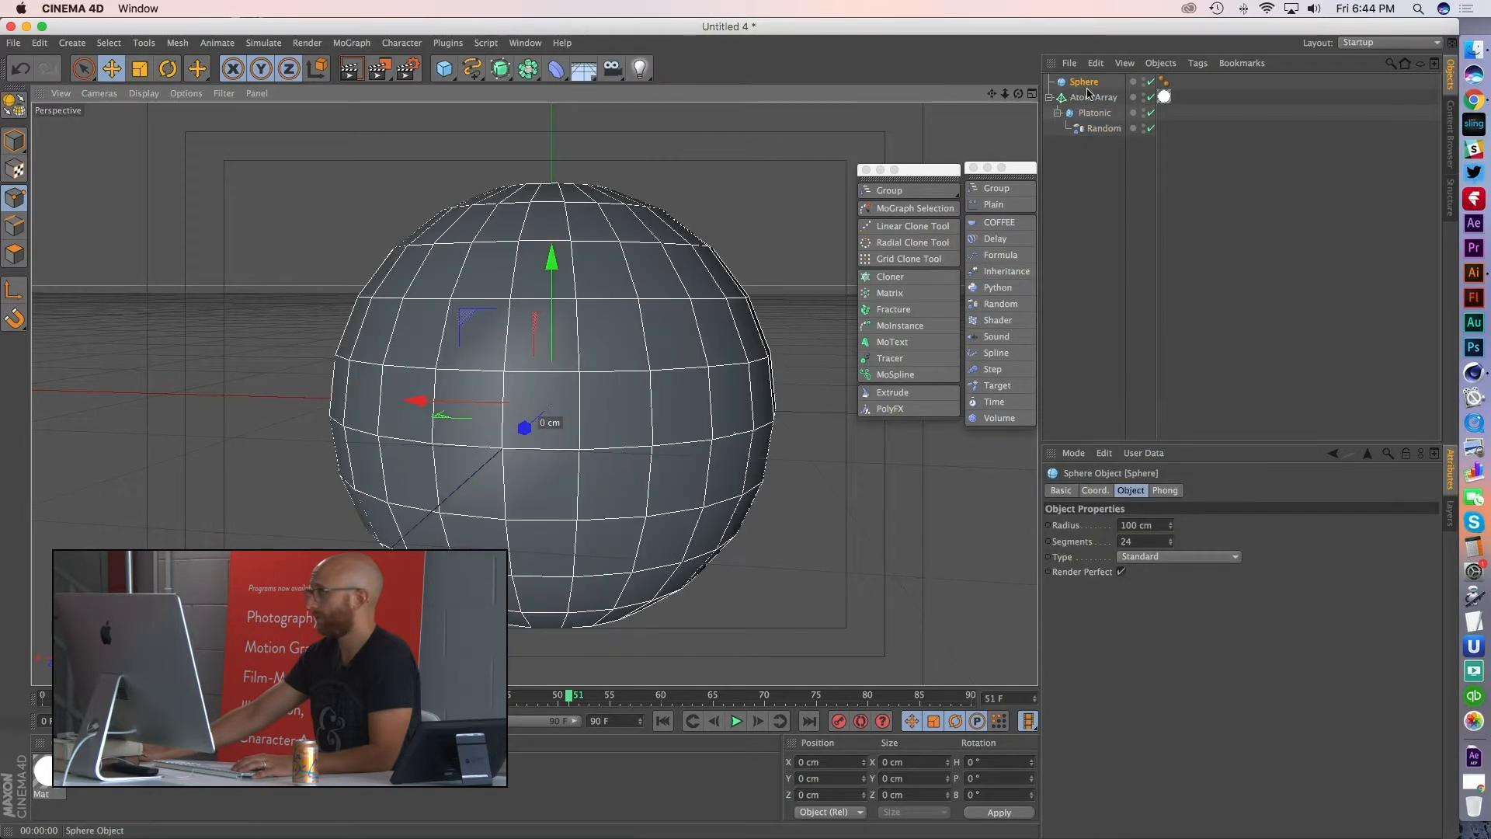
left_click_drag(1093, 99, 1093, 98)
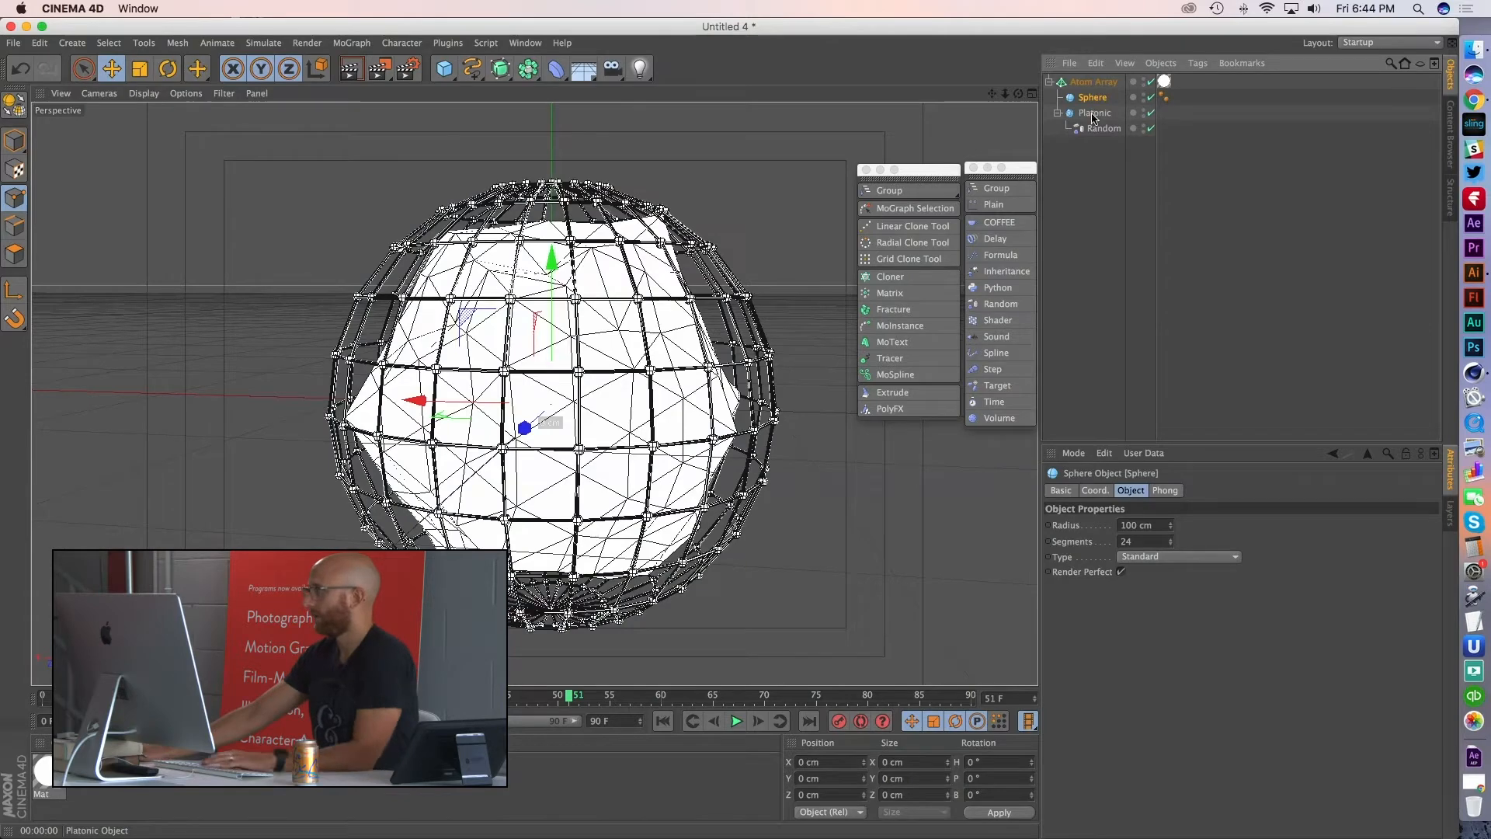
left_click(1095, 127)
left_click_drag(1091, 98, 1093, 99)
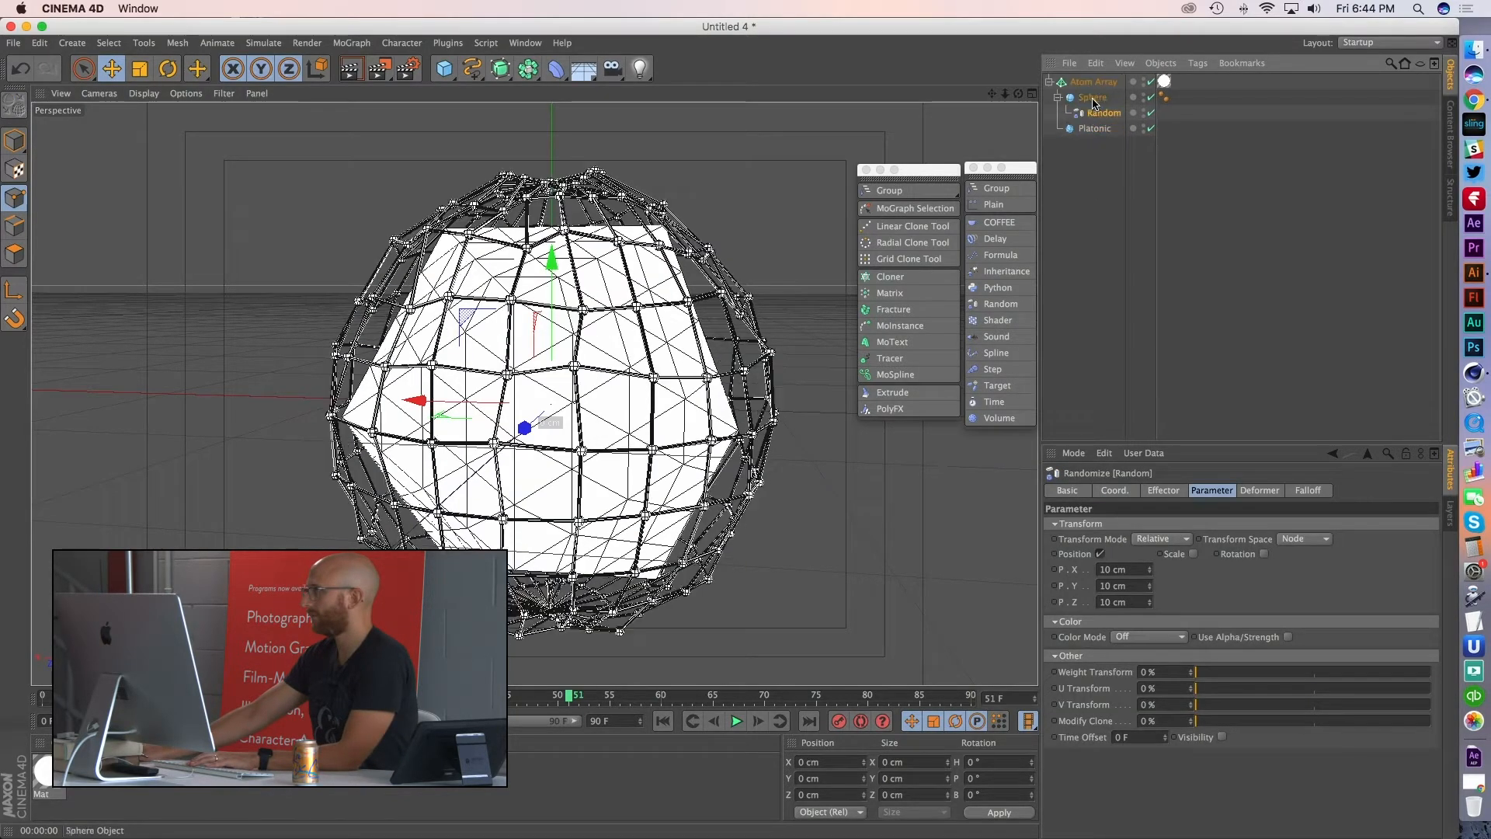
left_click(1103, 132)
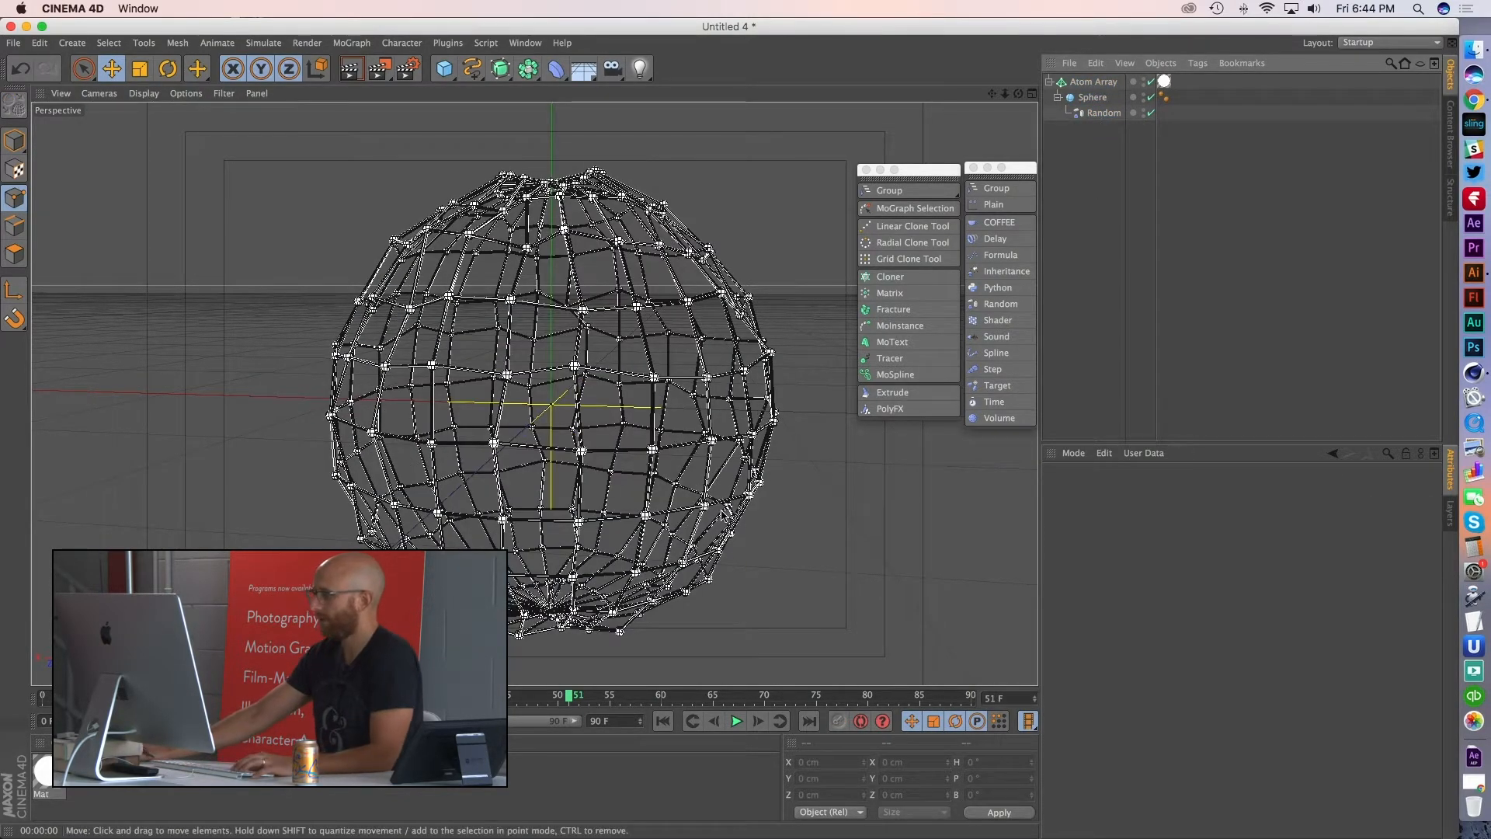
- With the animation playing, set the Random effector's position variation to 327 cm in X and 154 cm in Y, and the Sphere's segments to 5
left_click(737, 722)
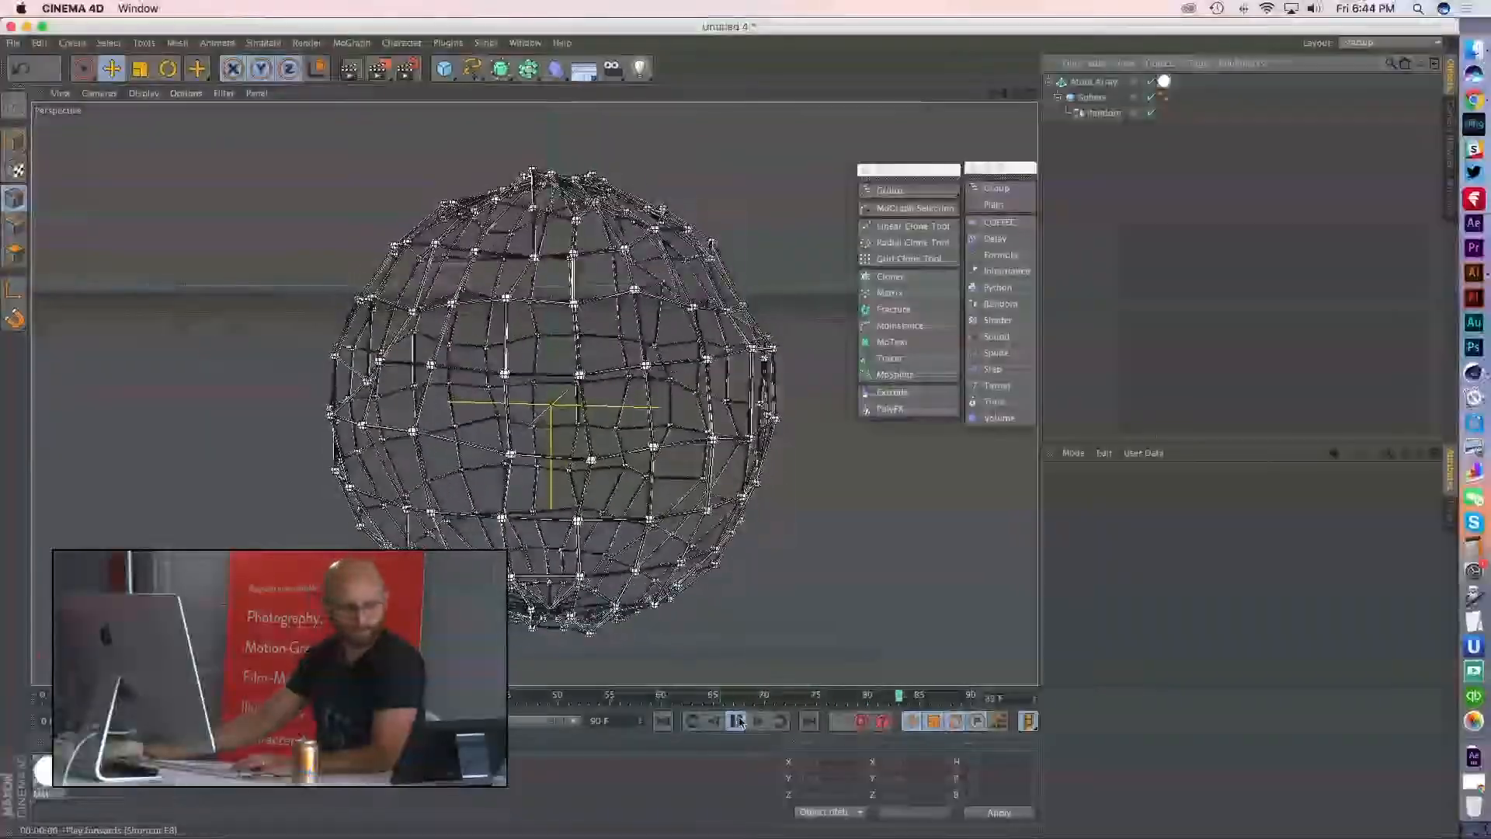
left_click(1103, 113)
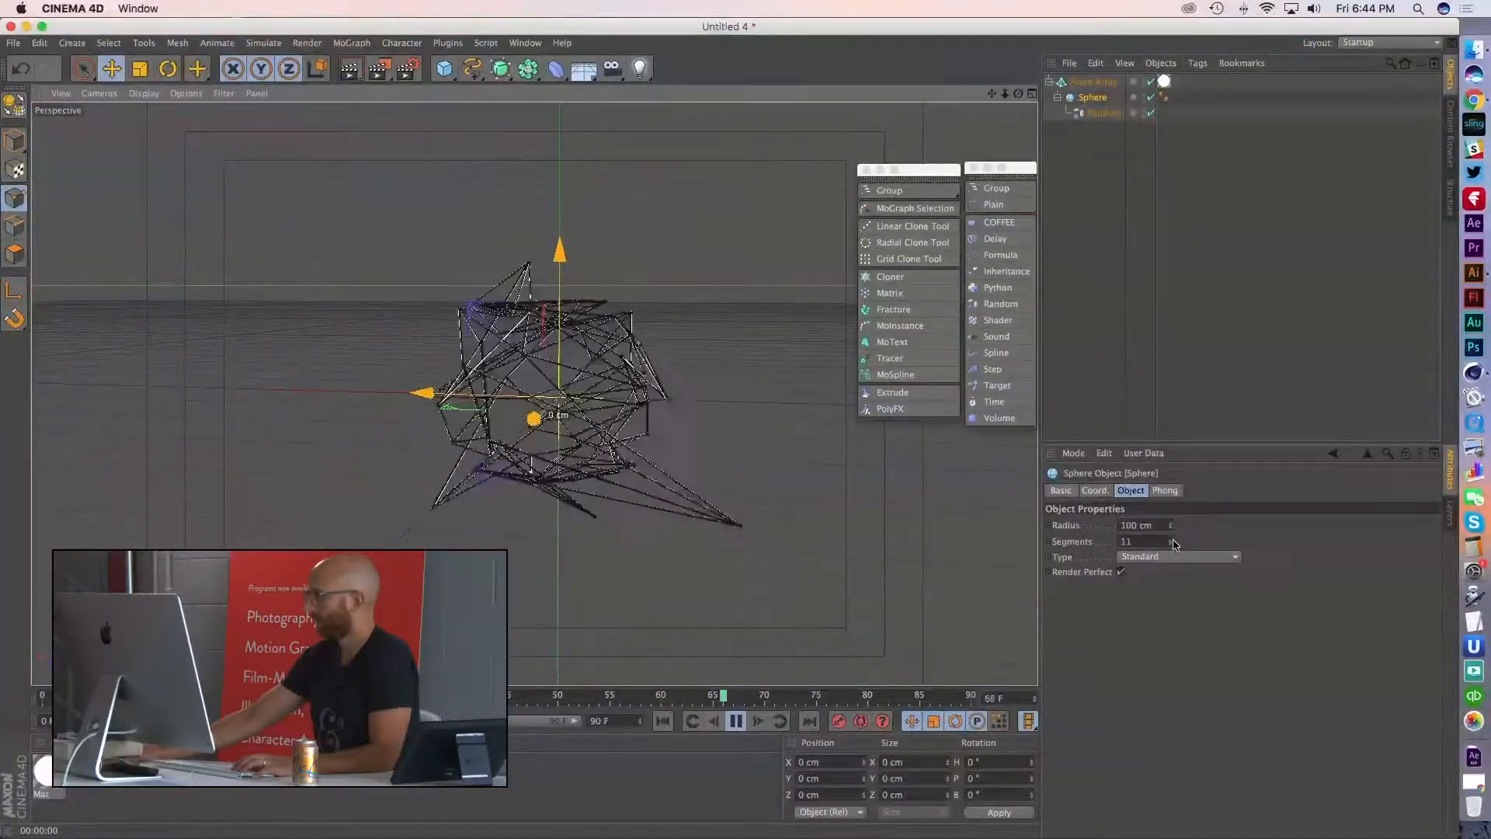
left_click_drag(1170, 542, 1172, 550)
left_click(1171, 545)
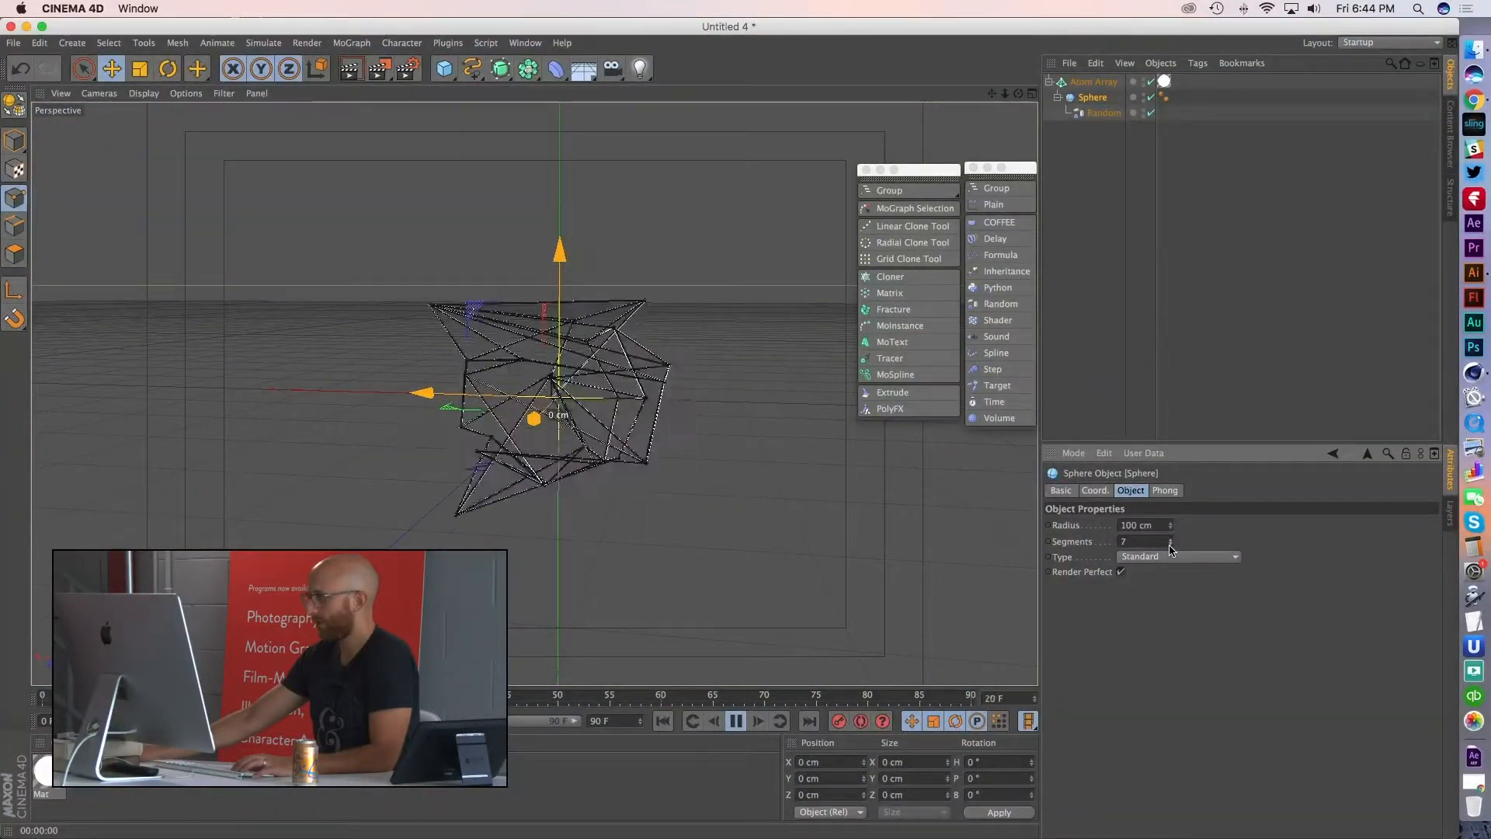
left_click(1171, 544)
left_click(1171, 545)
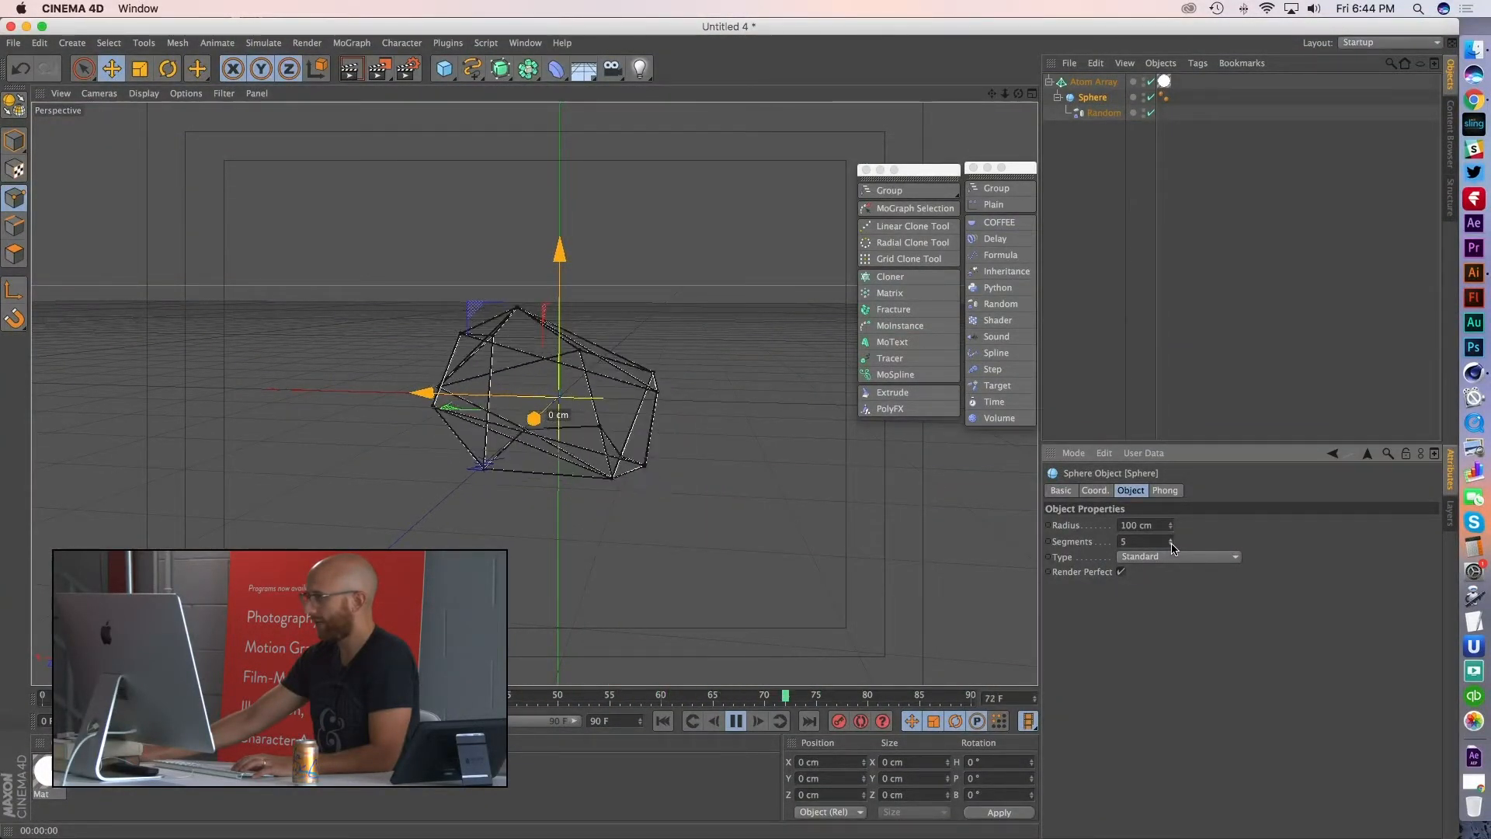
left_click(742, 729)
left_click_drag(624, 452, 633, 547, "alt")
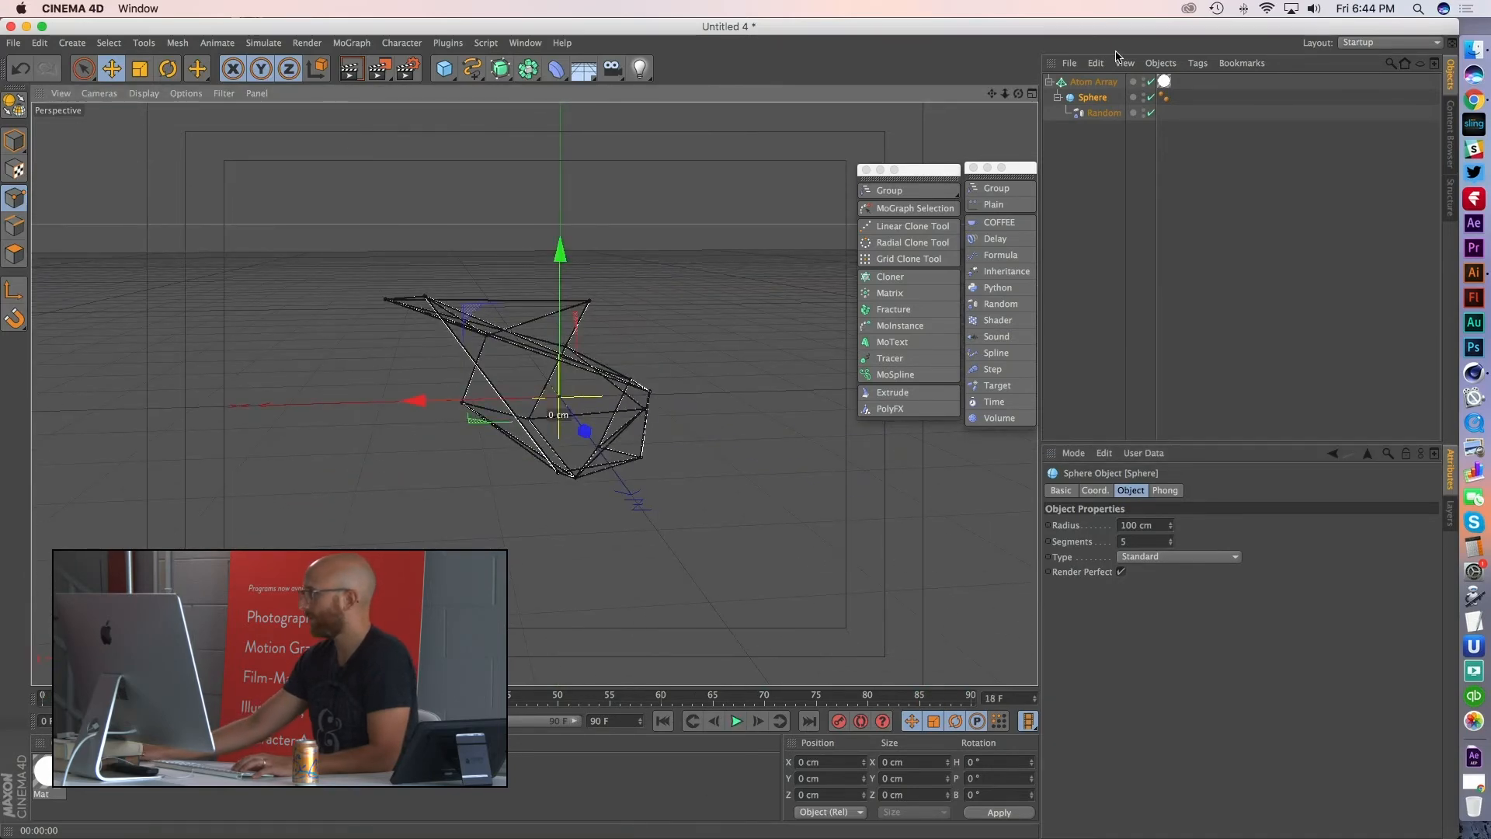
- Set the Random effector's Animation Speed to 10 % and play the animation
left_click(1104, 113)
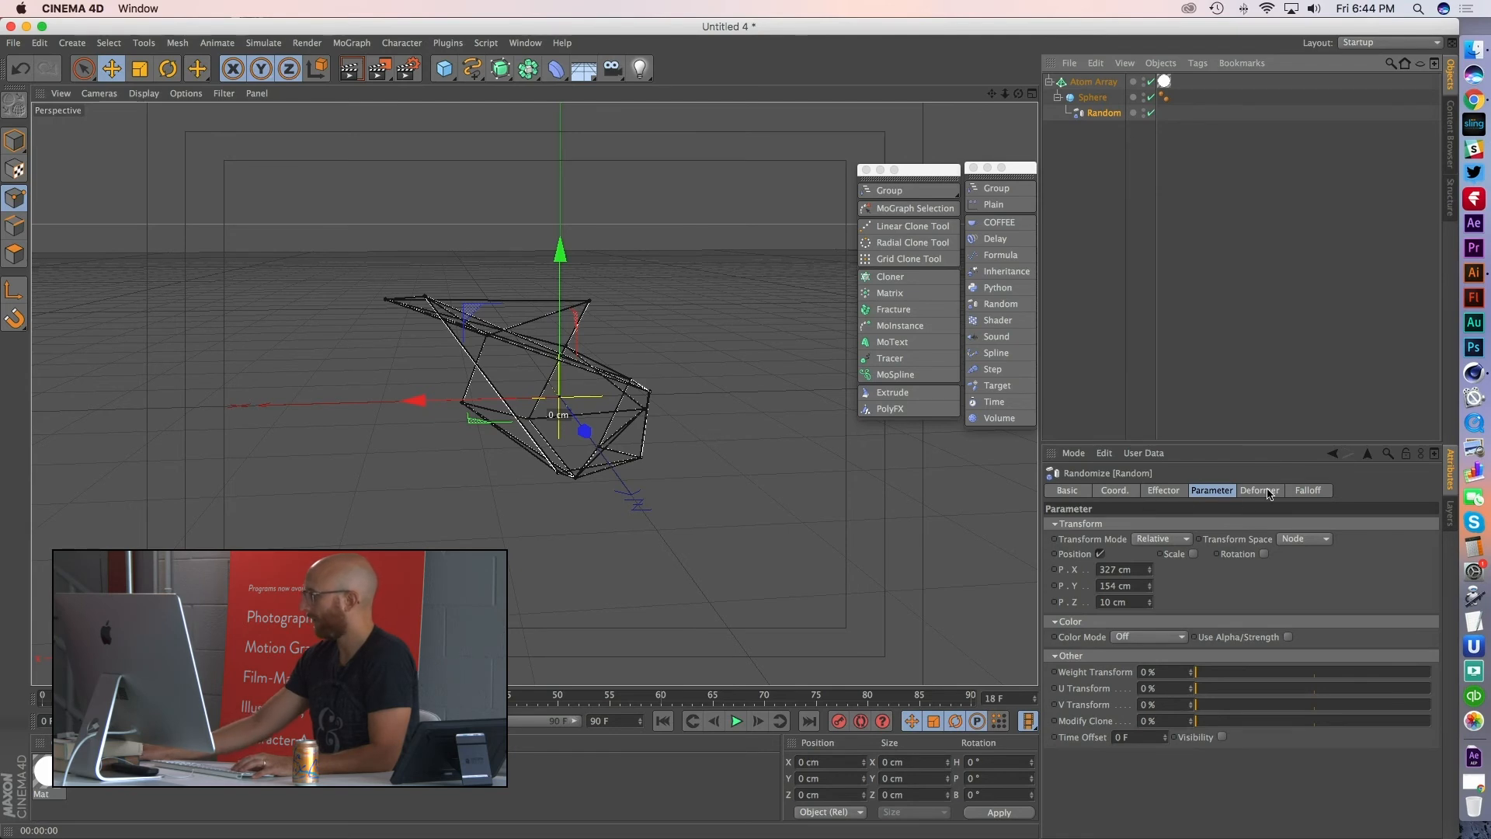
left_click(1164, 491)
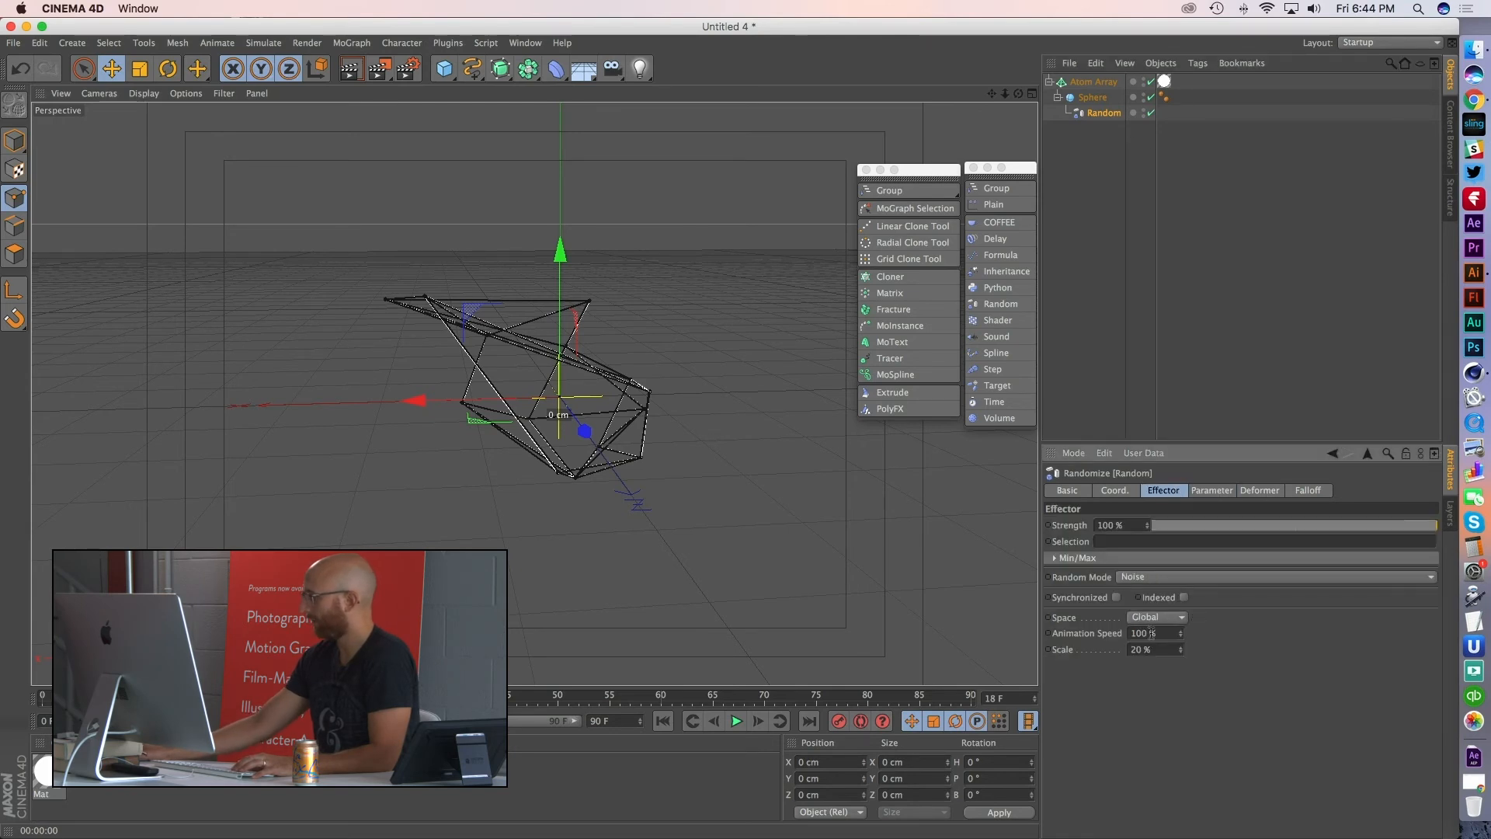
type("10")
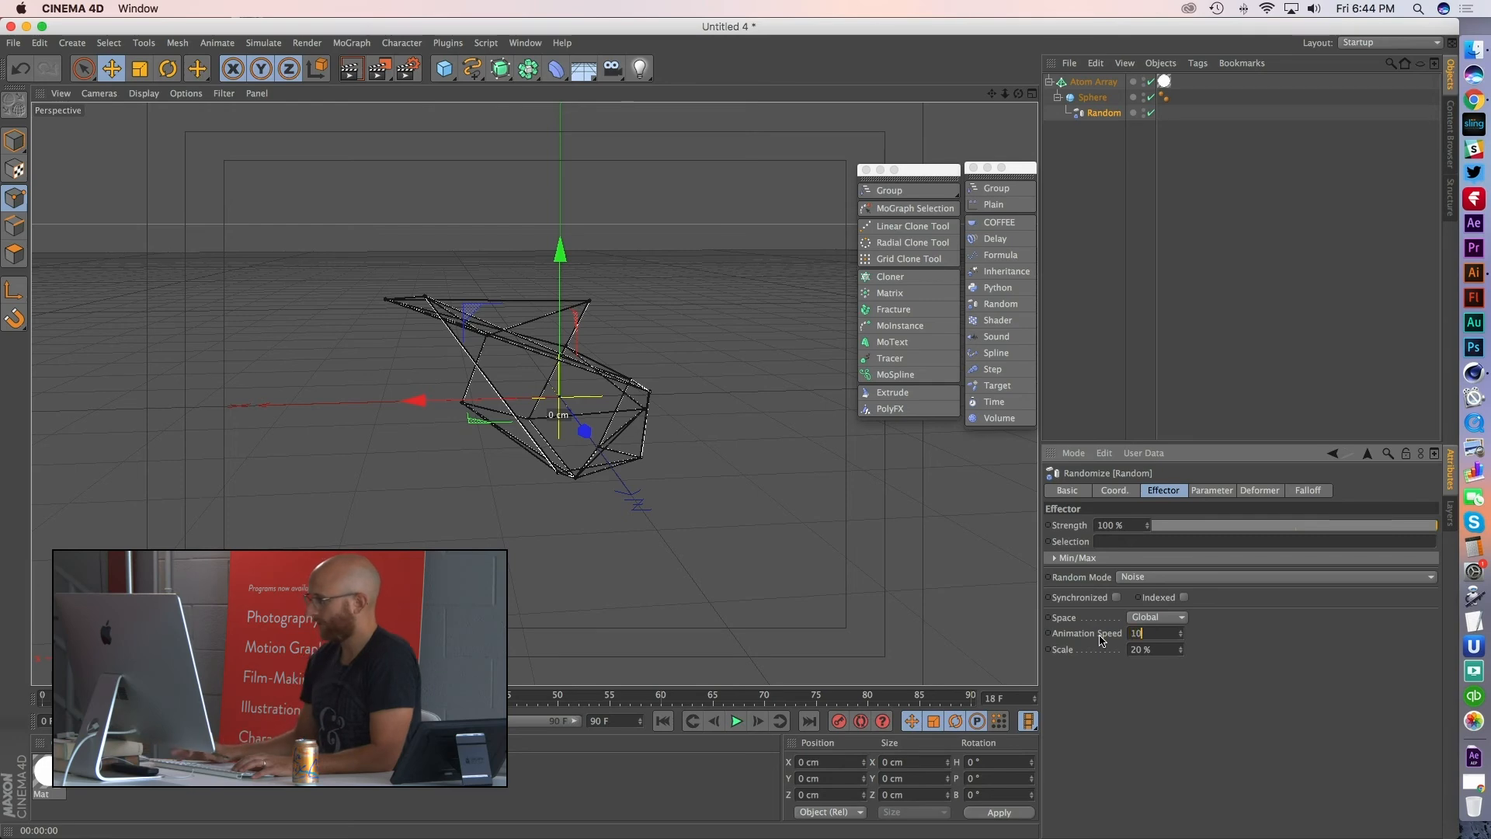
key("Return")
left_click(736, 722)
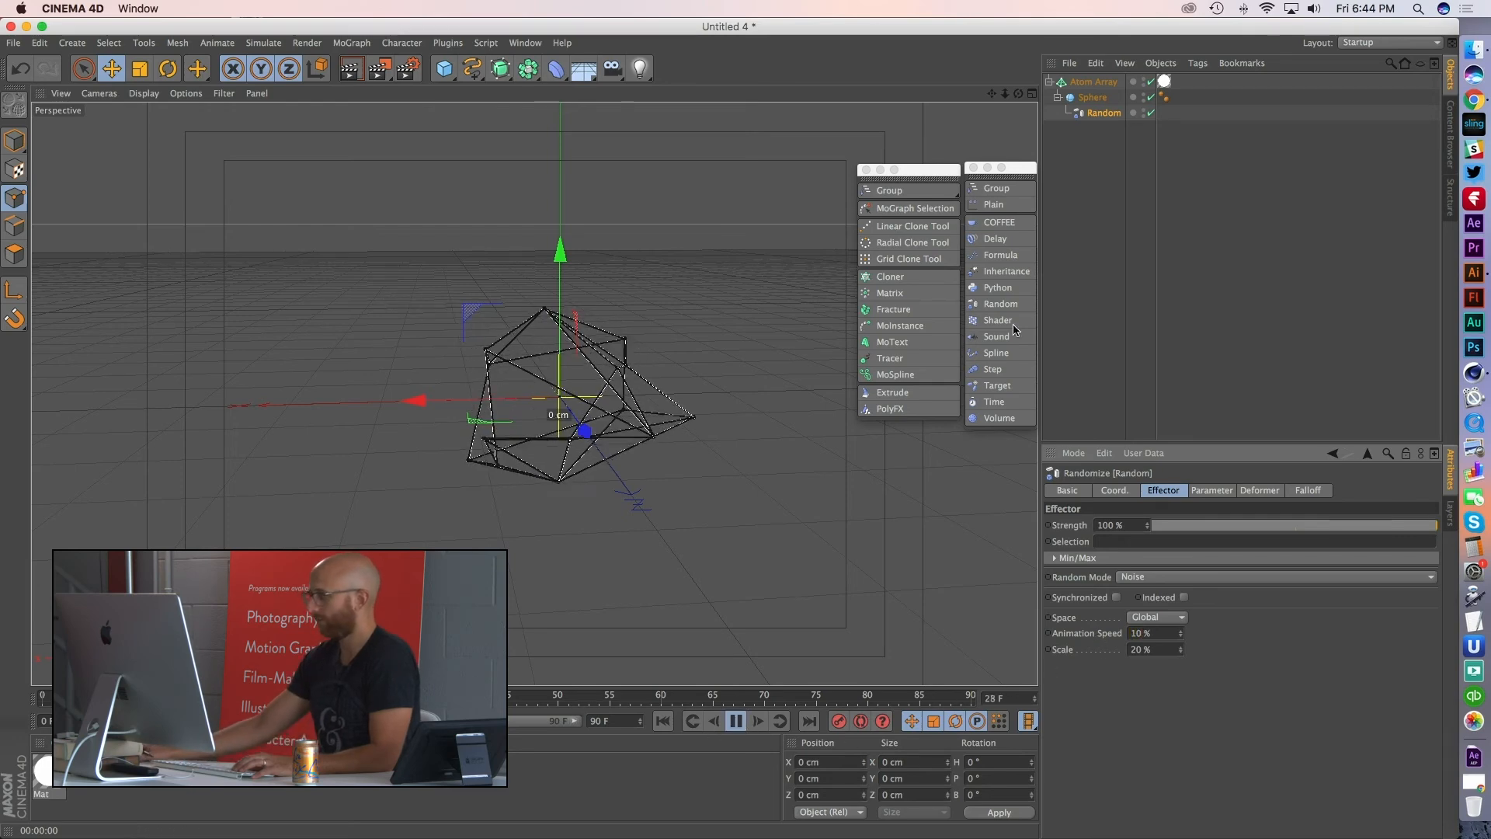
- Render the deformed five-segment Atom Array from a level front view, and resume playback
left_click_drag(563, 409, 566, 422, "alt")
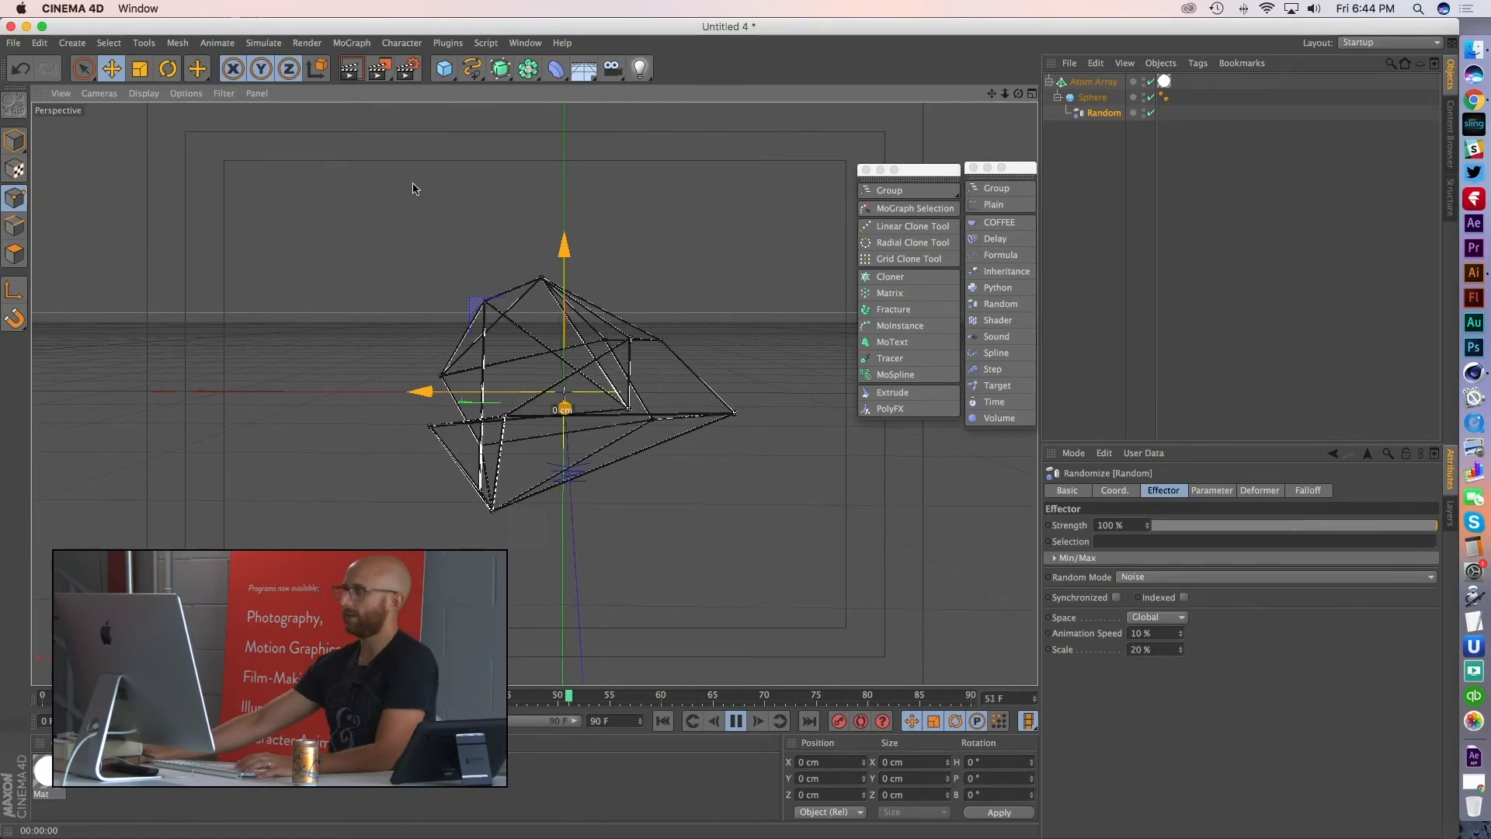
left_click(355, 74)
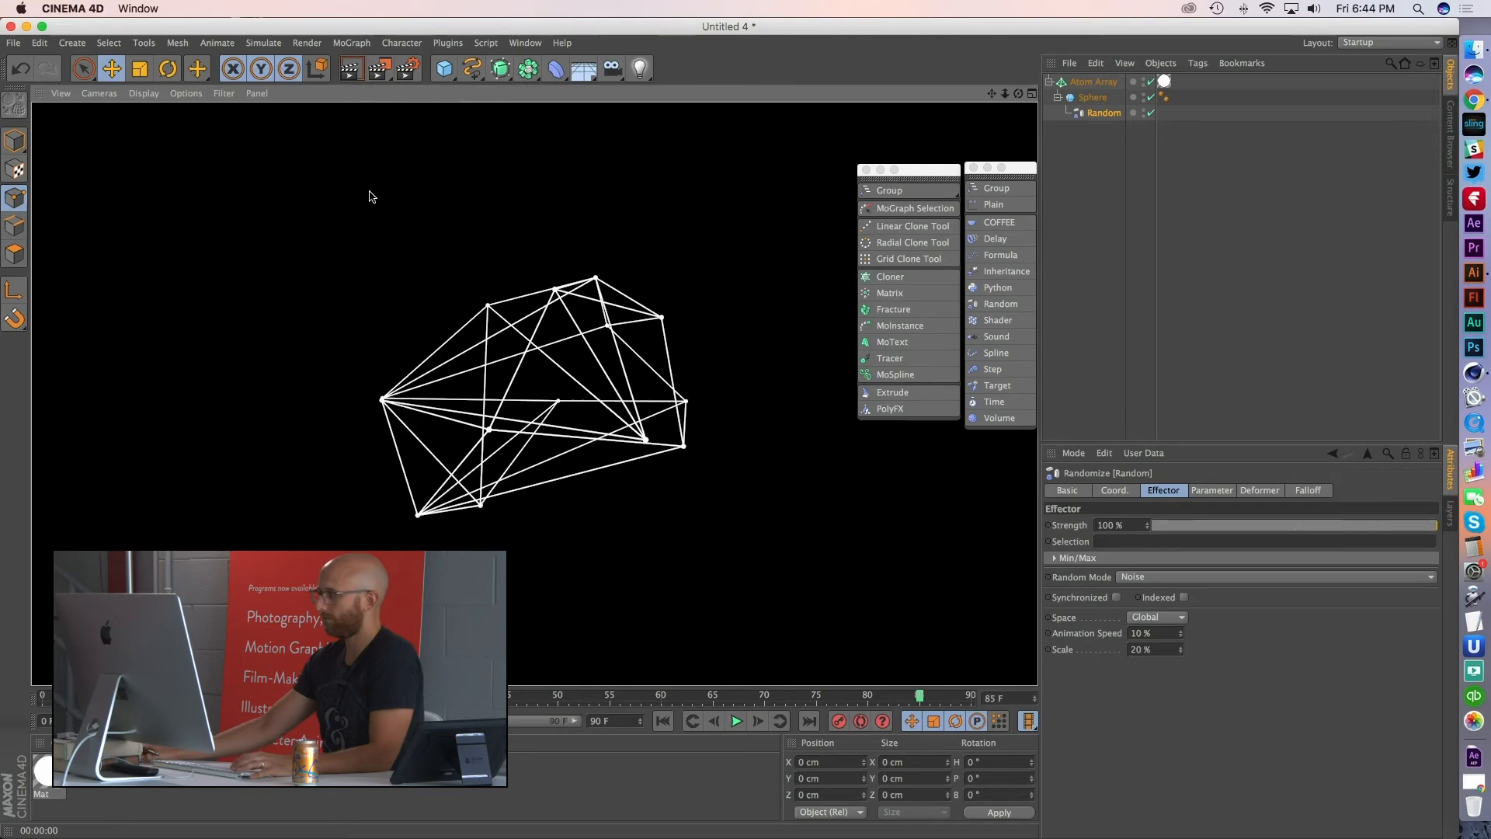
left_click(737, 721)
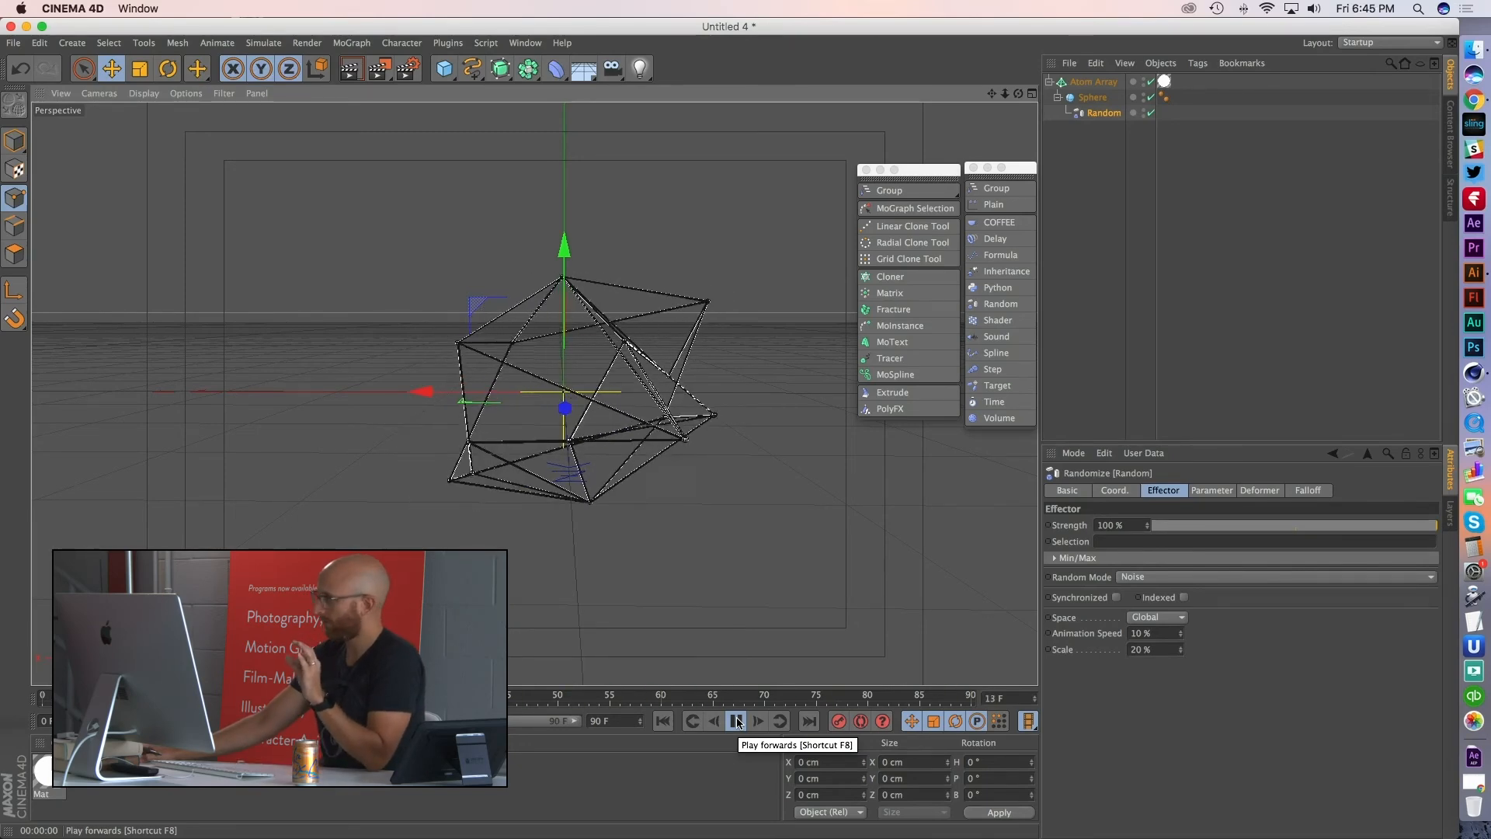
- Try a 10 cm Sphere Radius on the Atom Array, return it to 2 cm with a 0.1 cm Cylinder Radius, and render a paused frame
left_click(1093, 81)
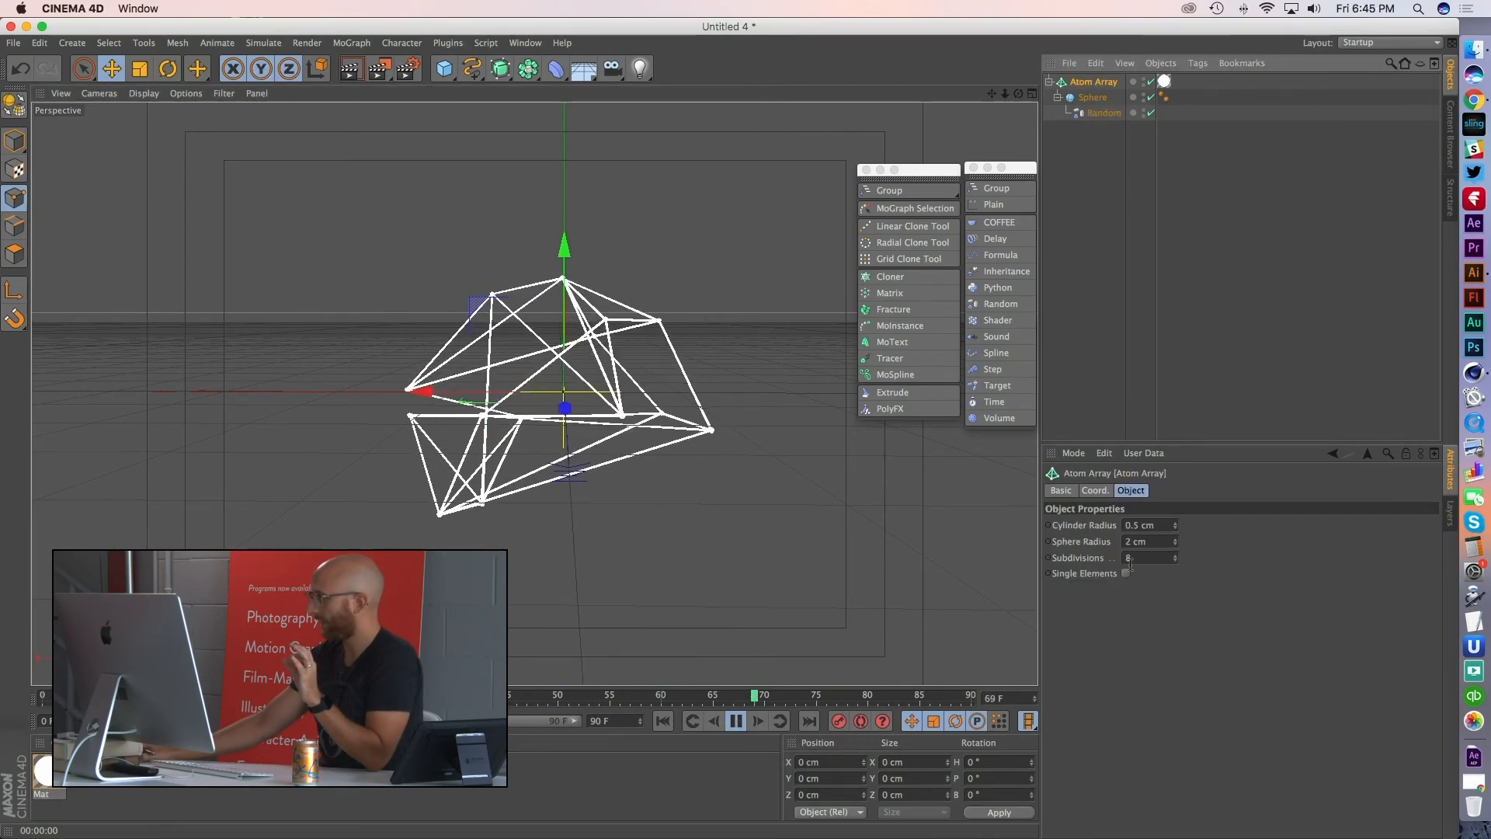
left_click(1140, 541)
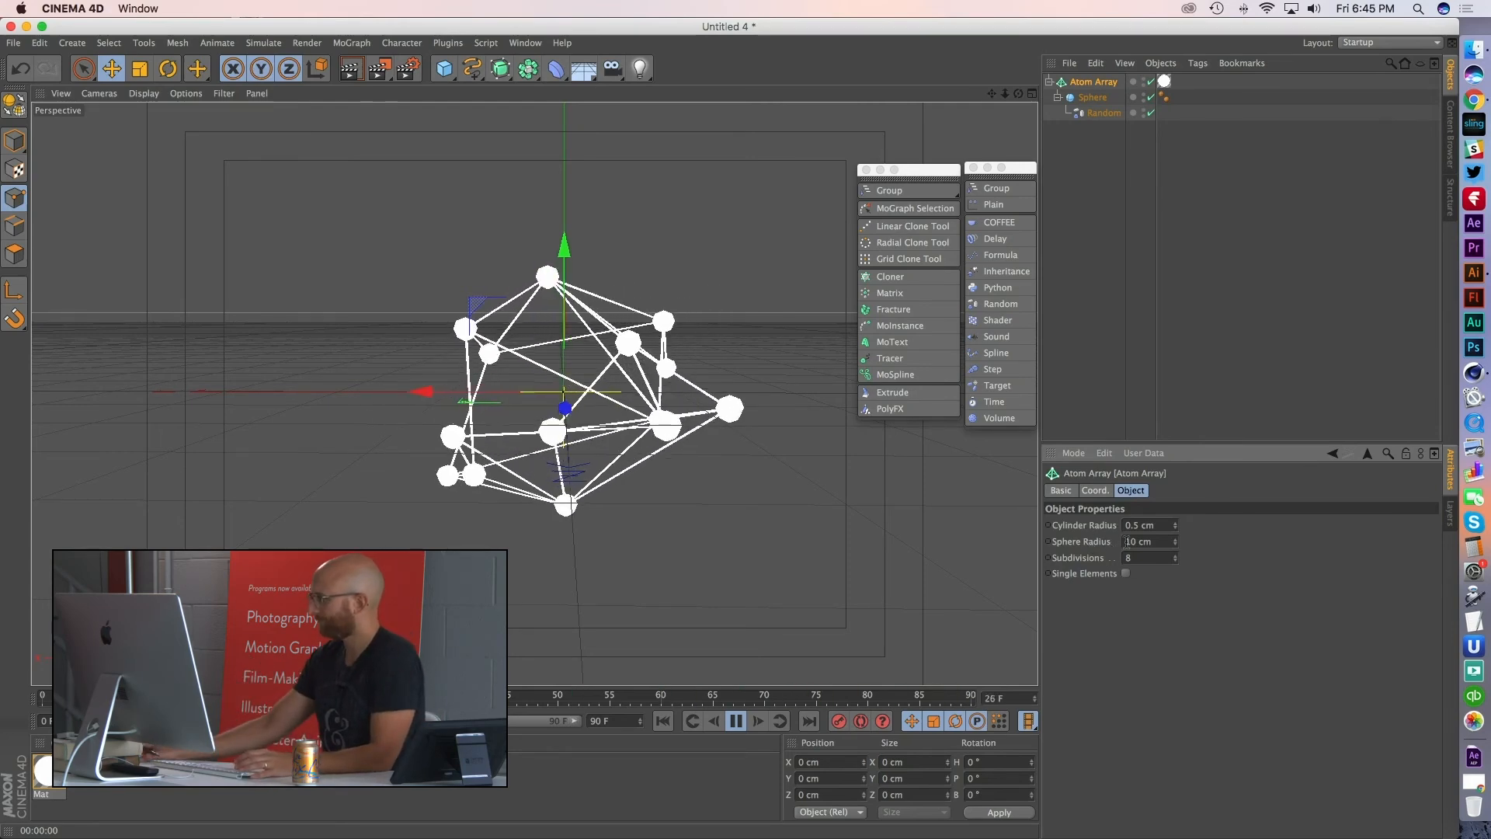
left_click_drag(1149, 542, 1077, 538)
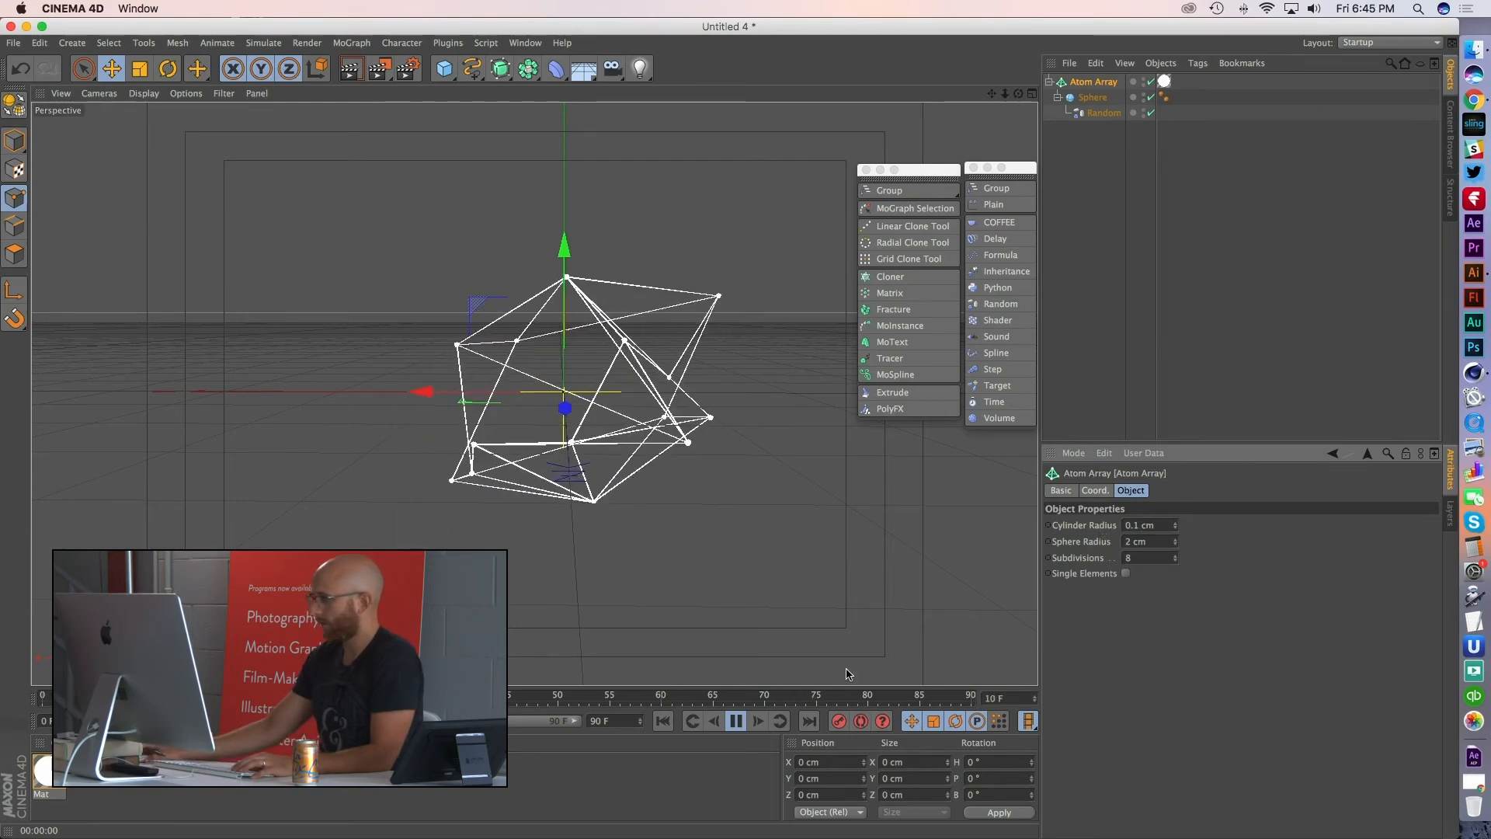
left_click(737, 721)
left_click(353, 72)
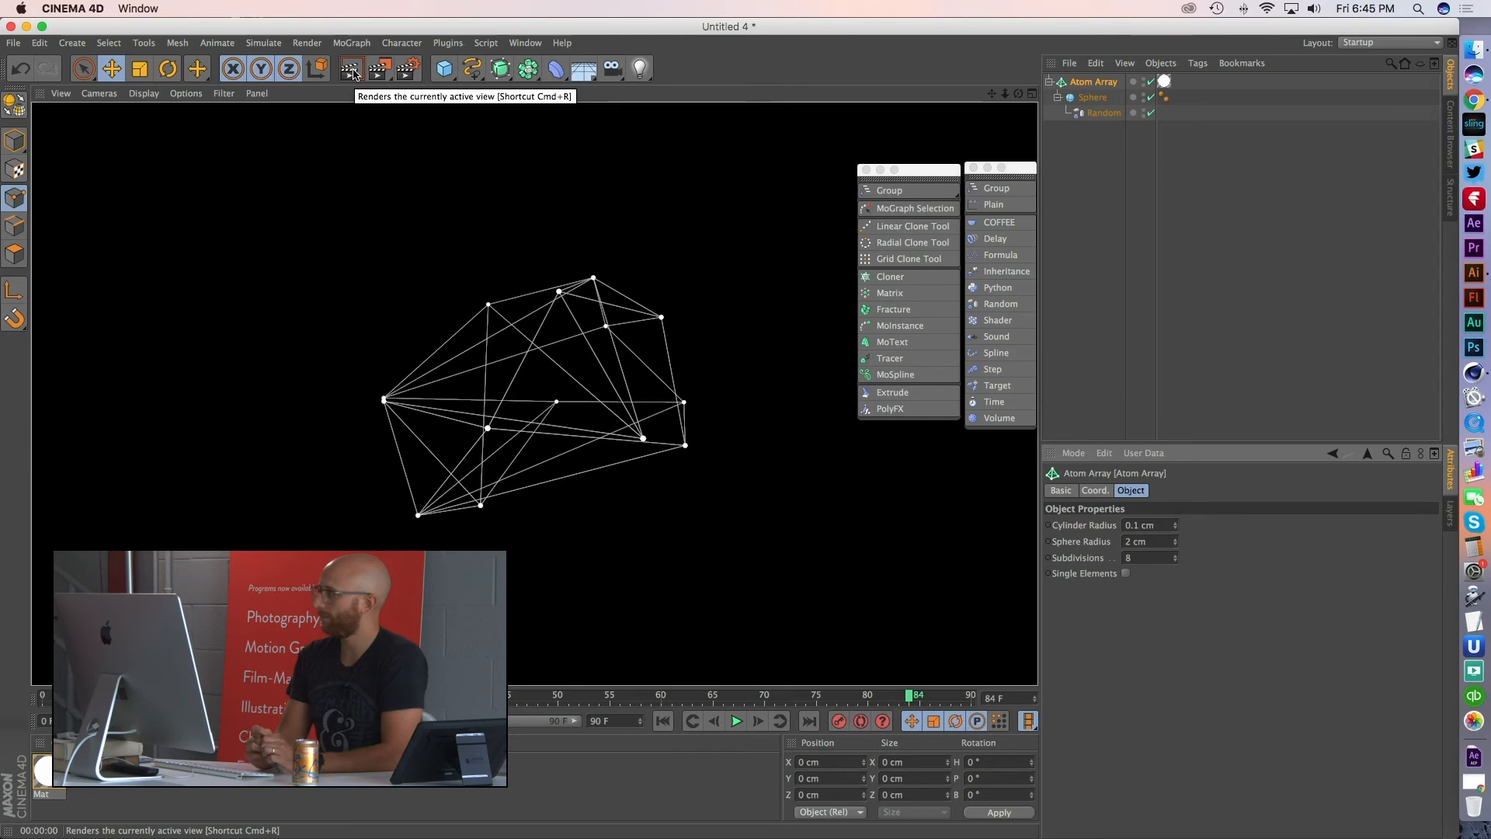
- Move both floating MoGraph palettes slightly upward and deselect the Atom Array
left_click_drag(1027, 167, 1031, 157)
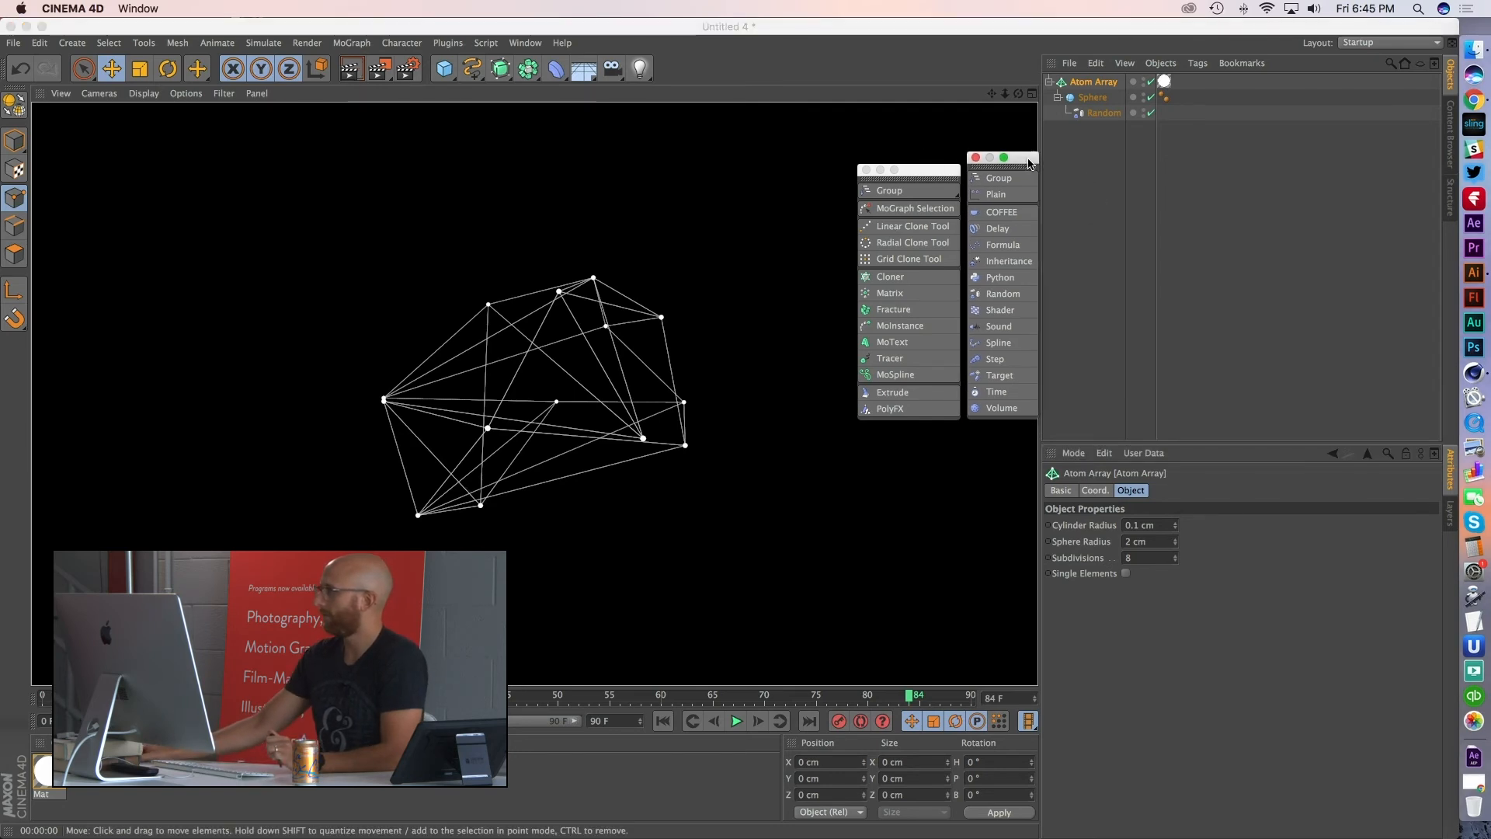
left_click_drag(926, 174, 925, 167)
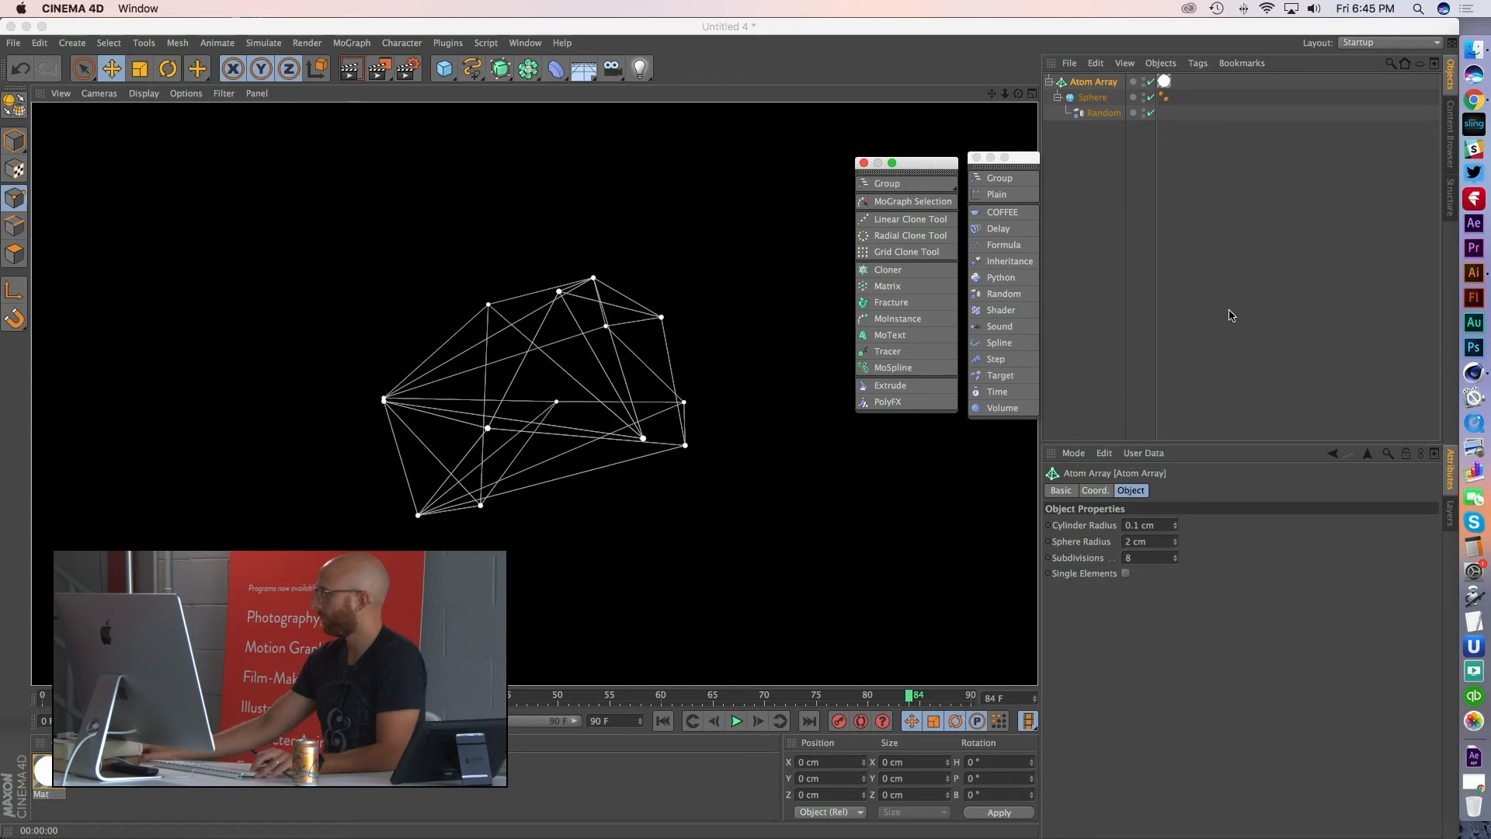
left_click(1354, 219)
- Check the live video comments in Chrome, return to Cinema 4D to render the Atom Array again, and reopen the comments
left_click(1470, 104)
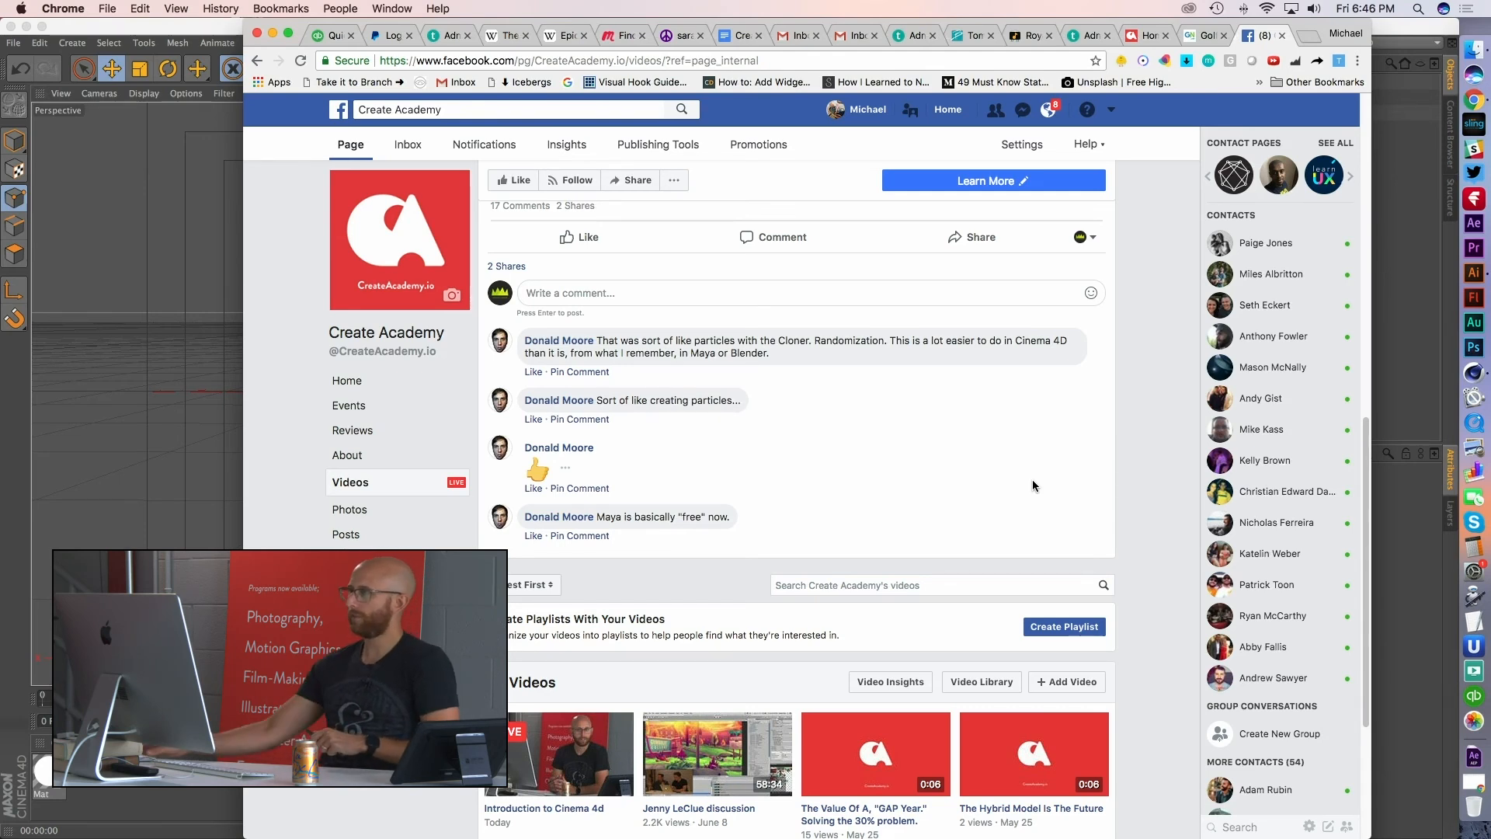
left_click(1425, 163)
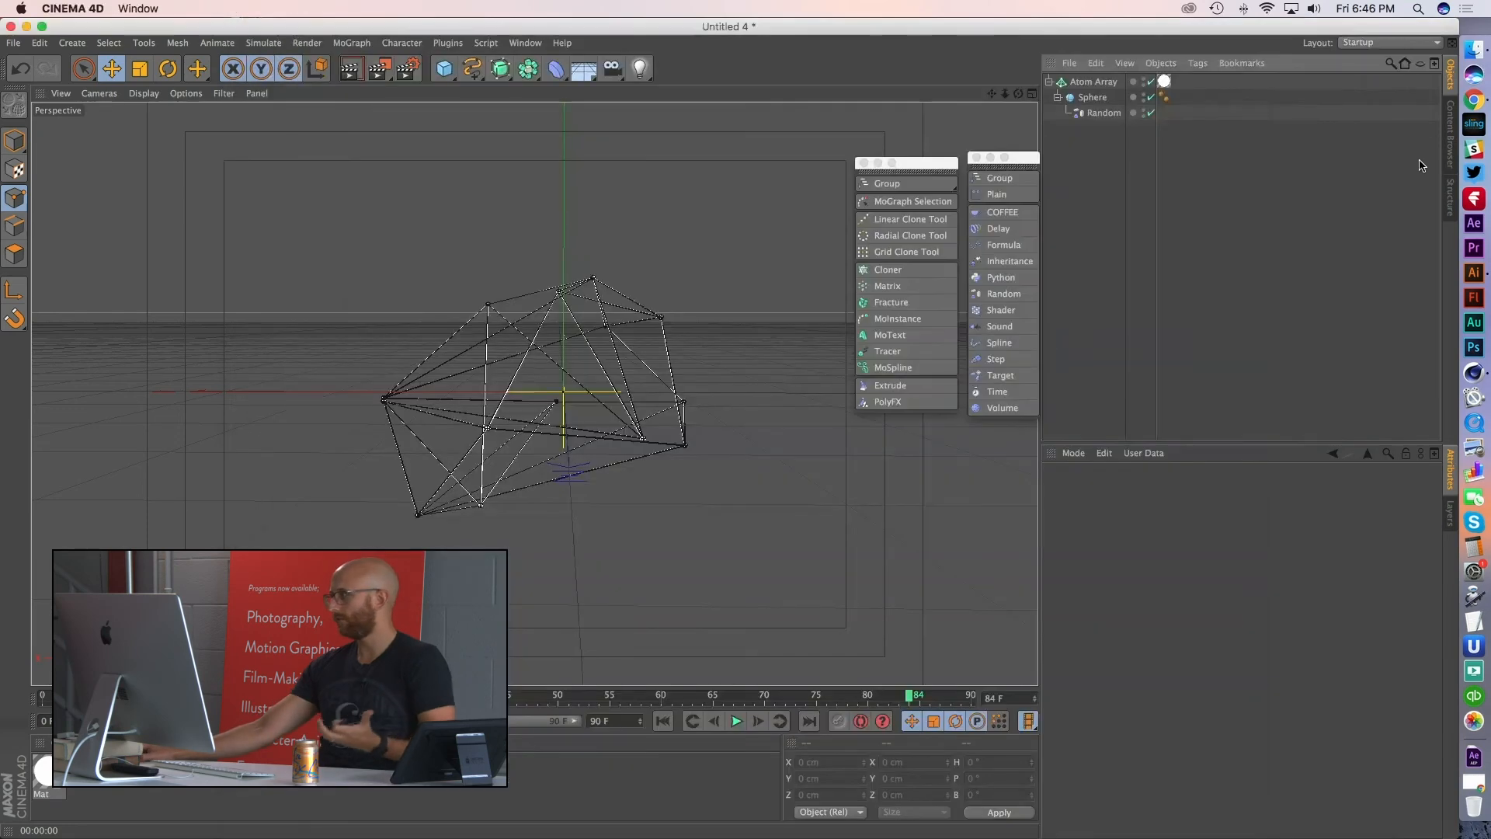
left_click(351, 70)
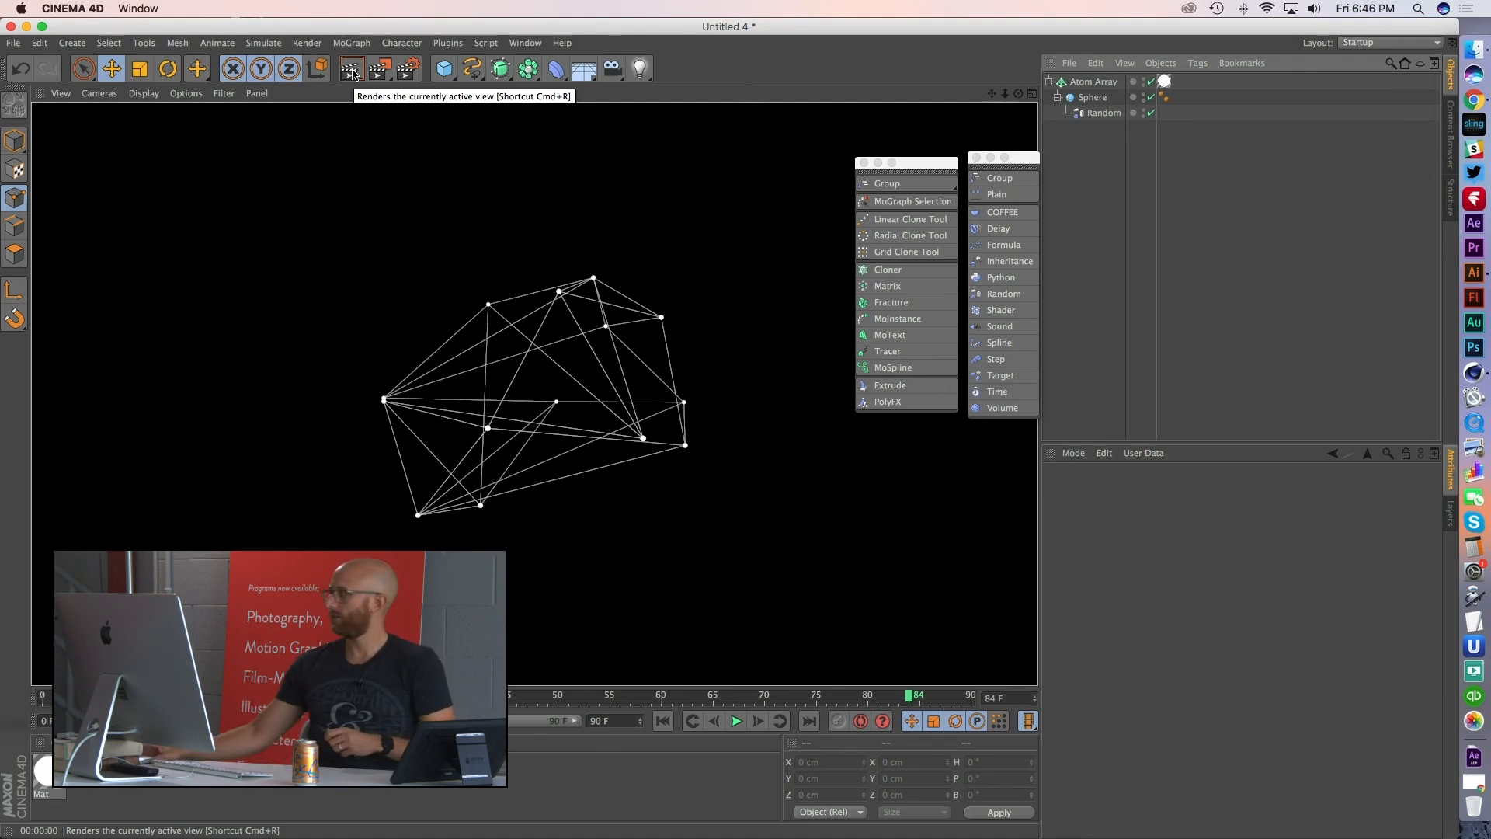
left_click(1473, 99)
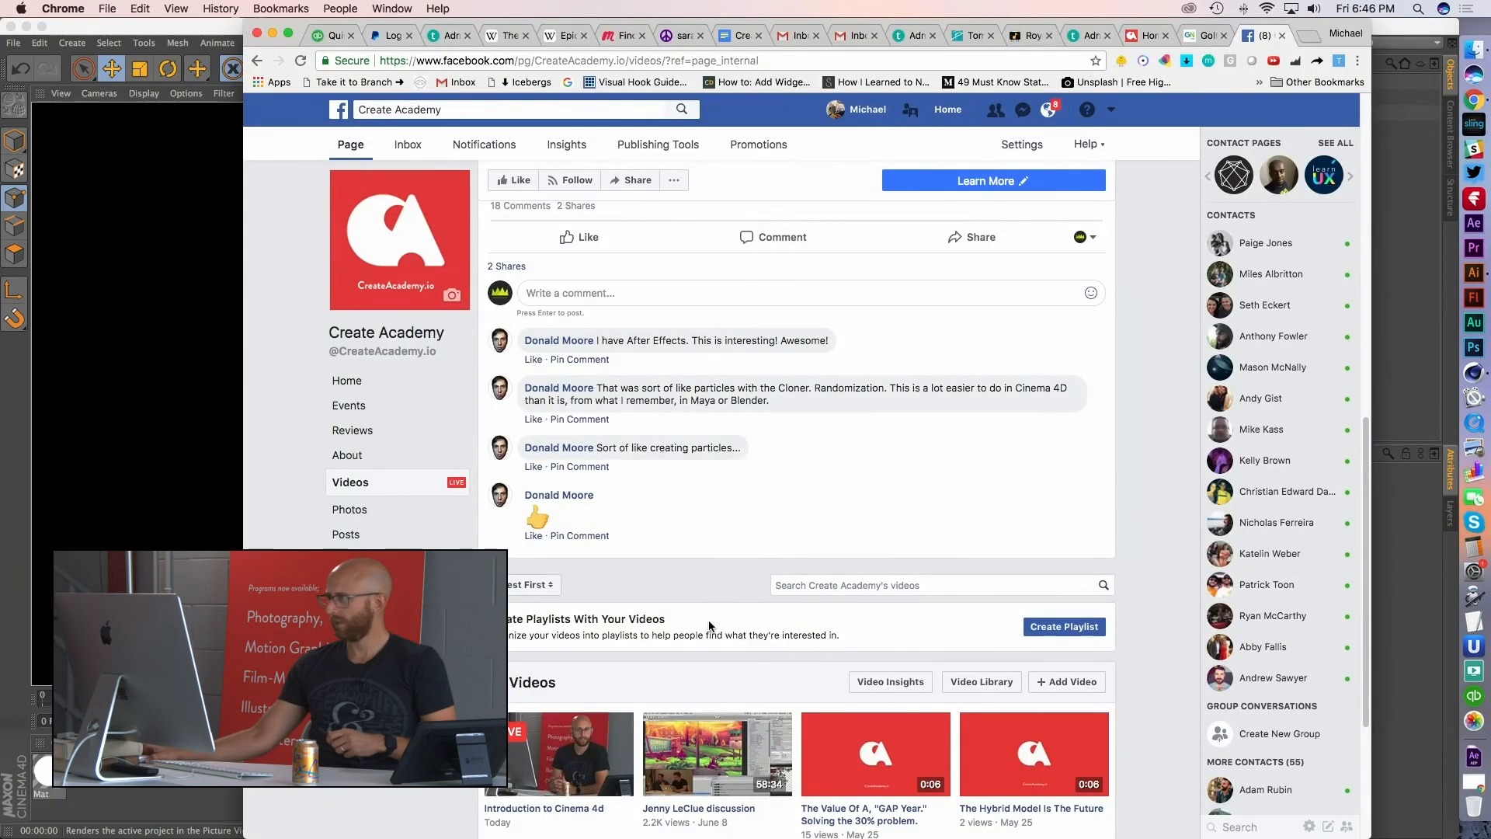